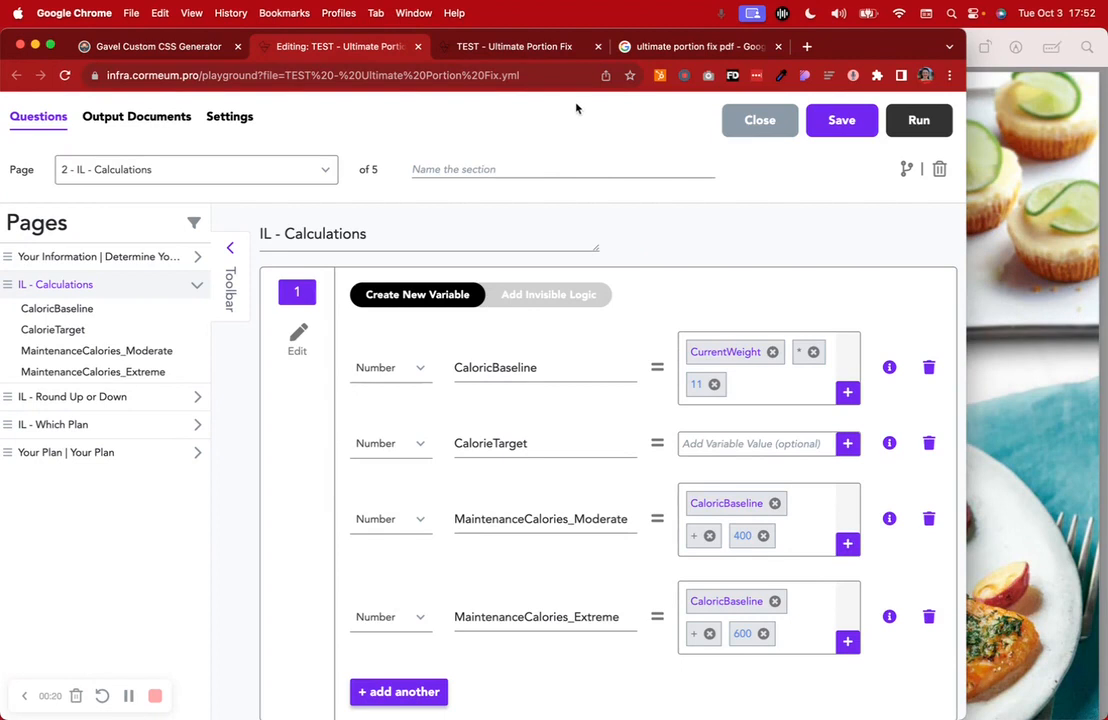
Switch to the 'TEST - Ultimate Portion Fix' tab showing the Determine Your Calorie Target form
click(530, 50)
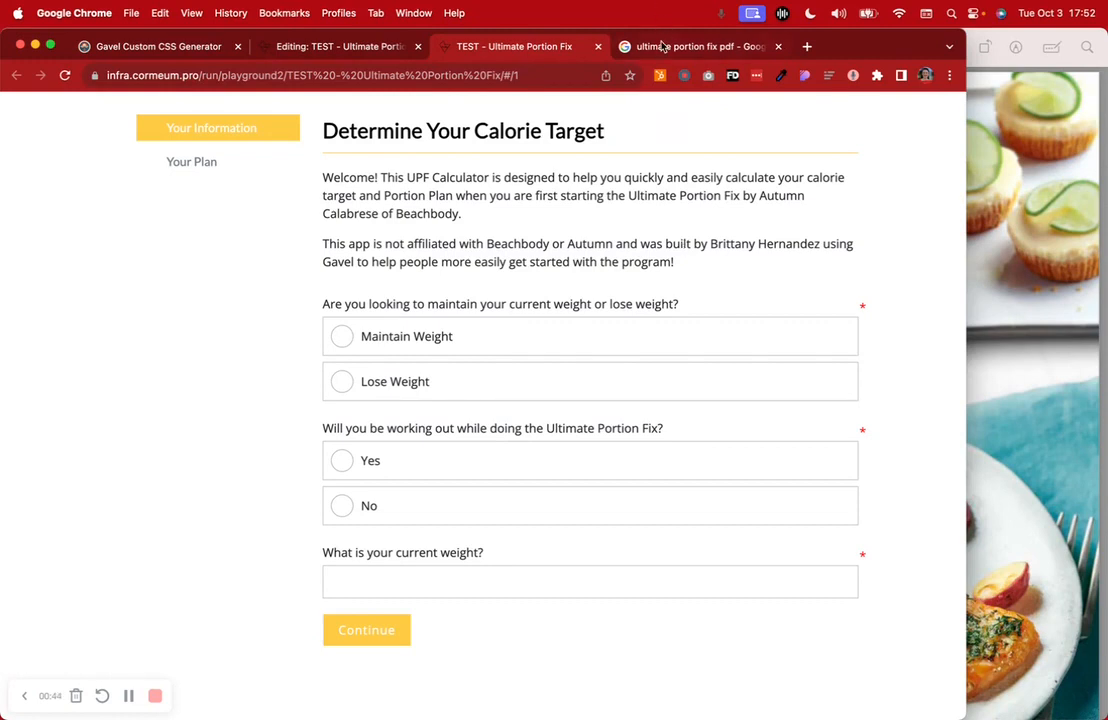
Open the Ultimate Portion Fix WORKBOOK PDF from the Google results, hide its side panel, then close it
click(663, 47)
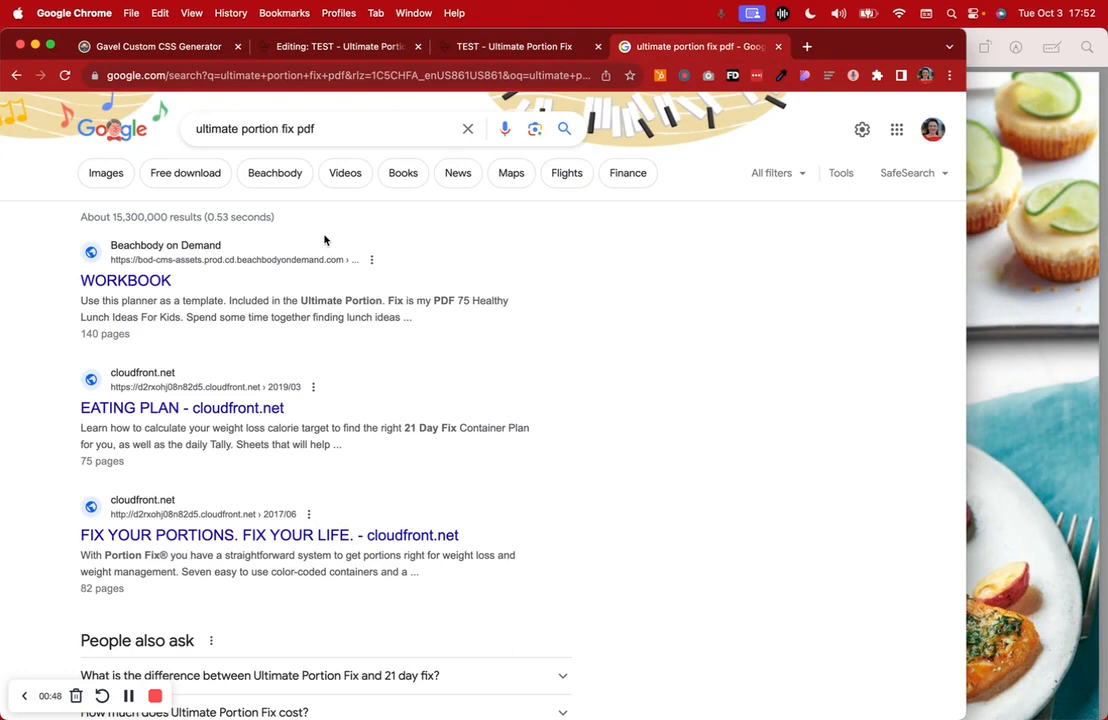
click(162, 284)
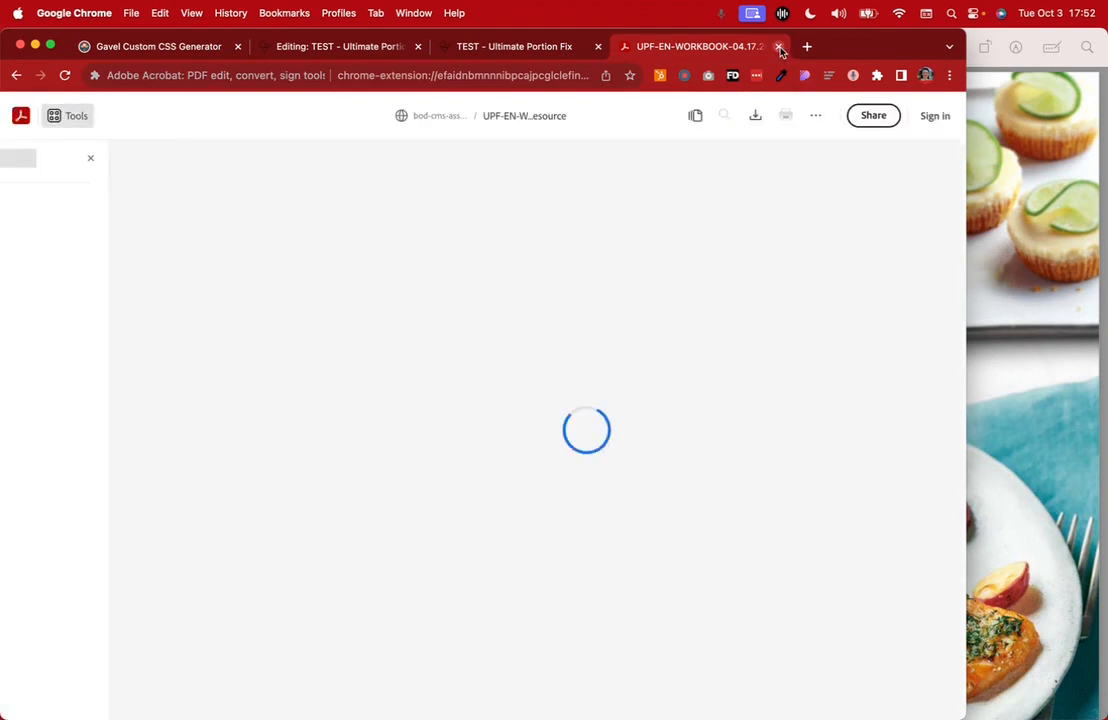
click(187, 158)
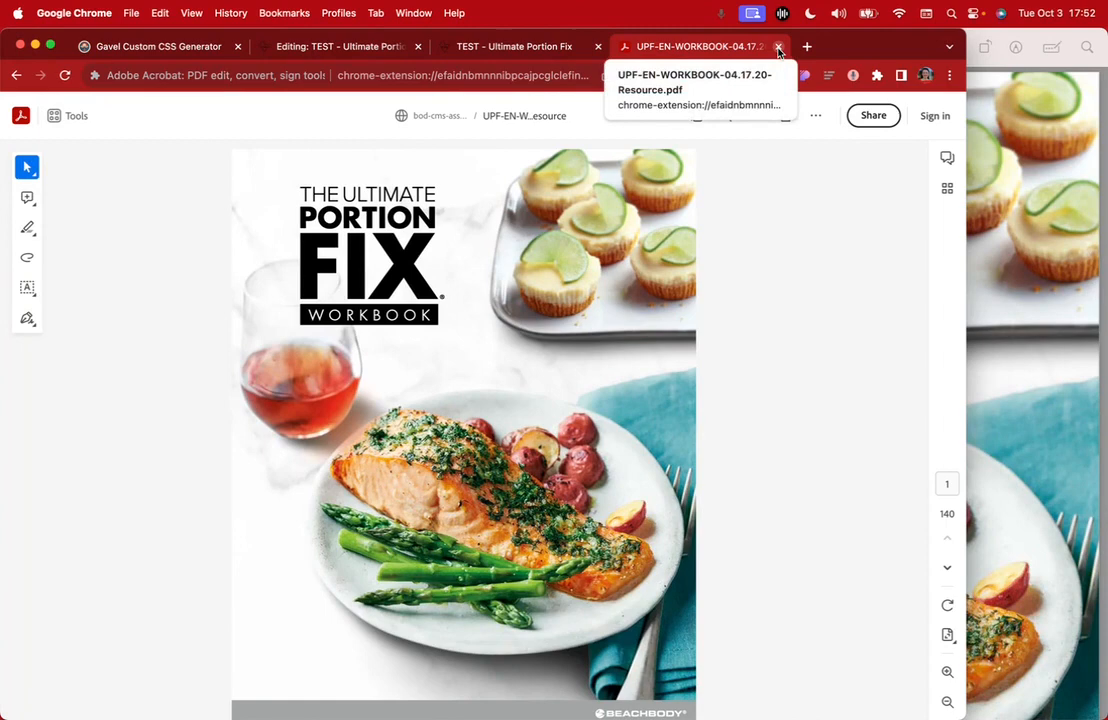
click(779, 47)
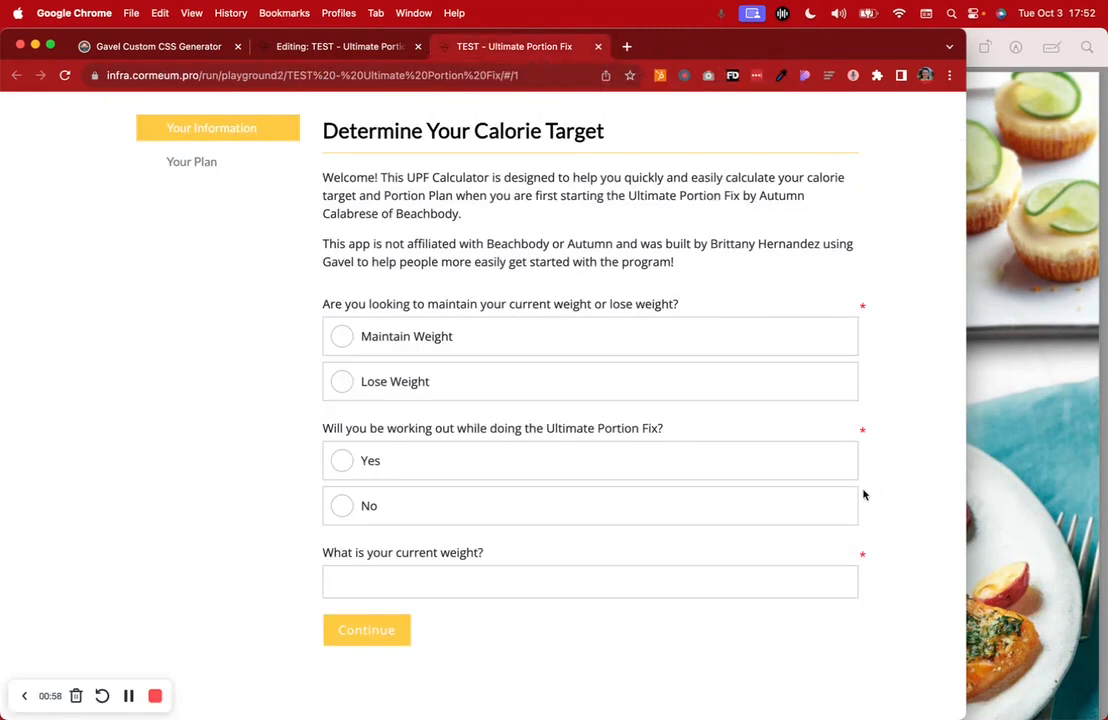
Bring the workbook PDF forward in Preview and jump to page 27
click(1024, 358)
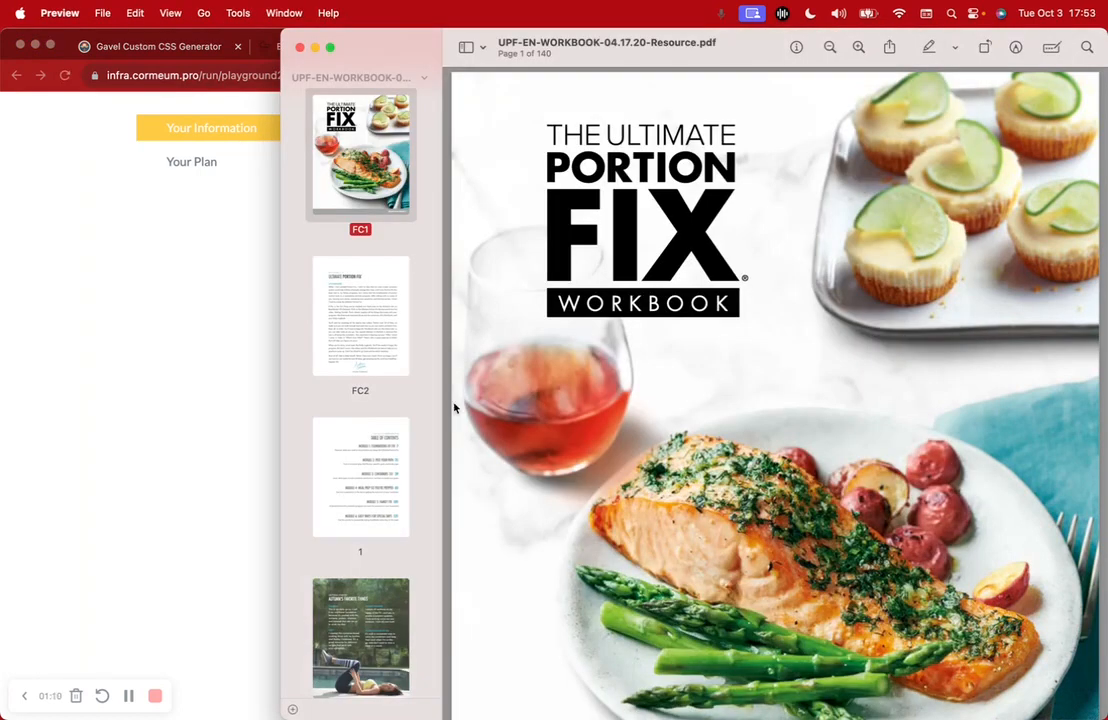
scroll(421, 469, down, 15)
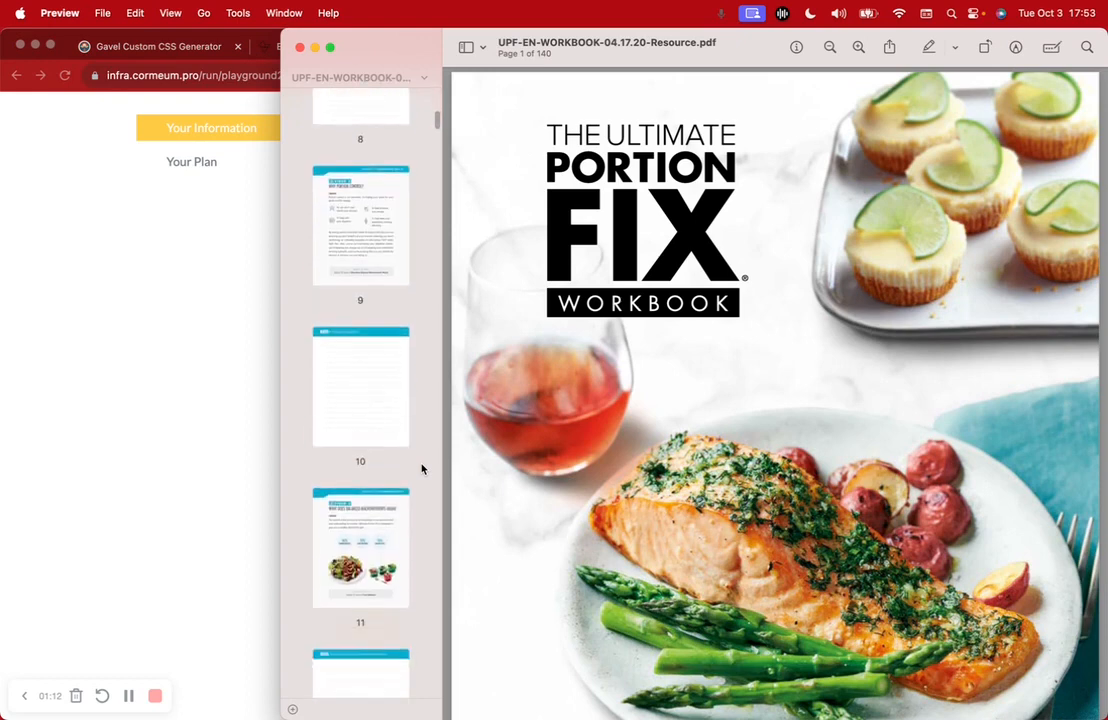
scroll(421, 469, down, 15)
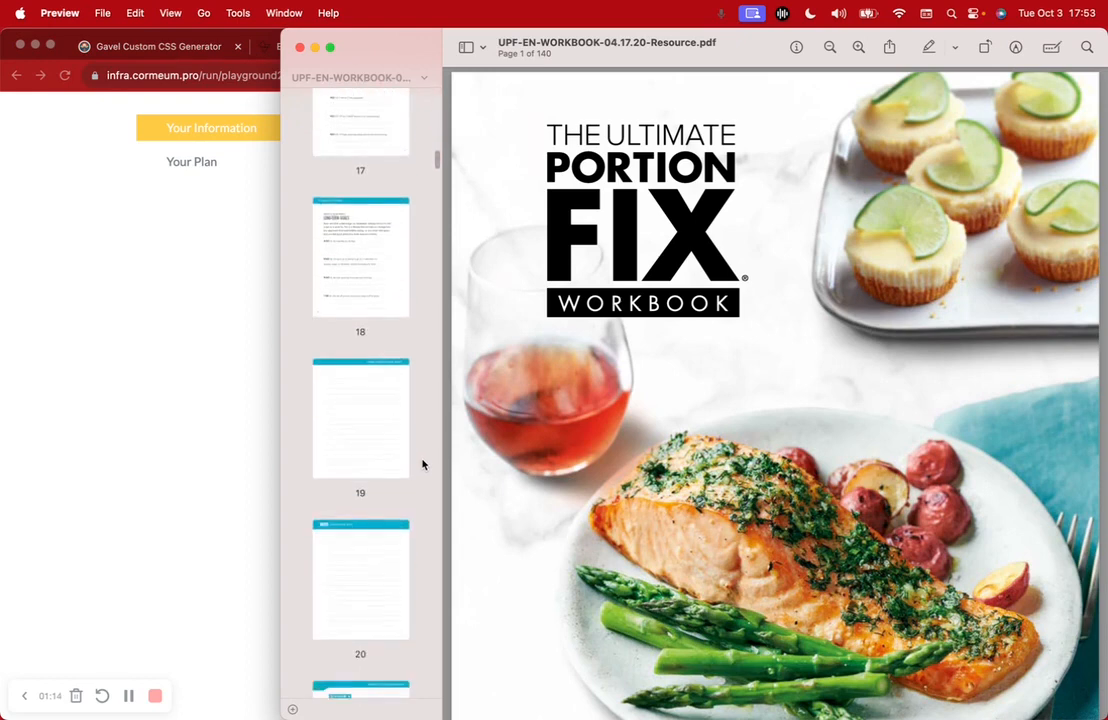
scroll(422, 464, down, 15)
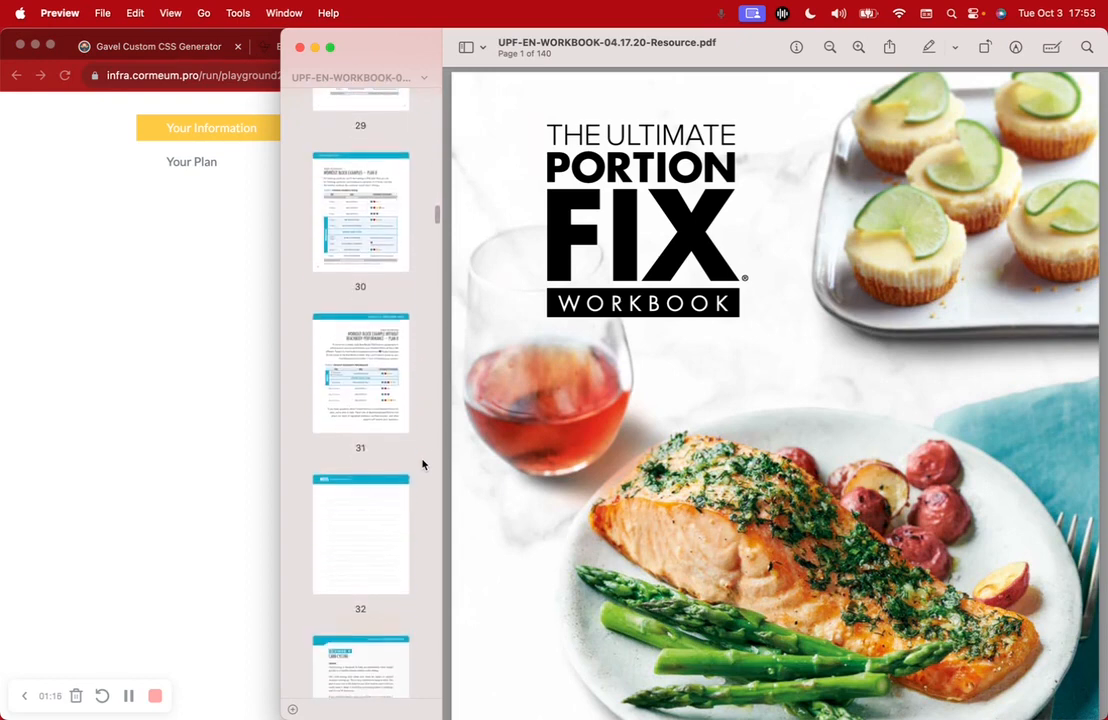
scroll(421, 463, up, 5)
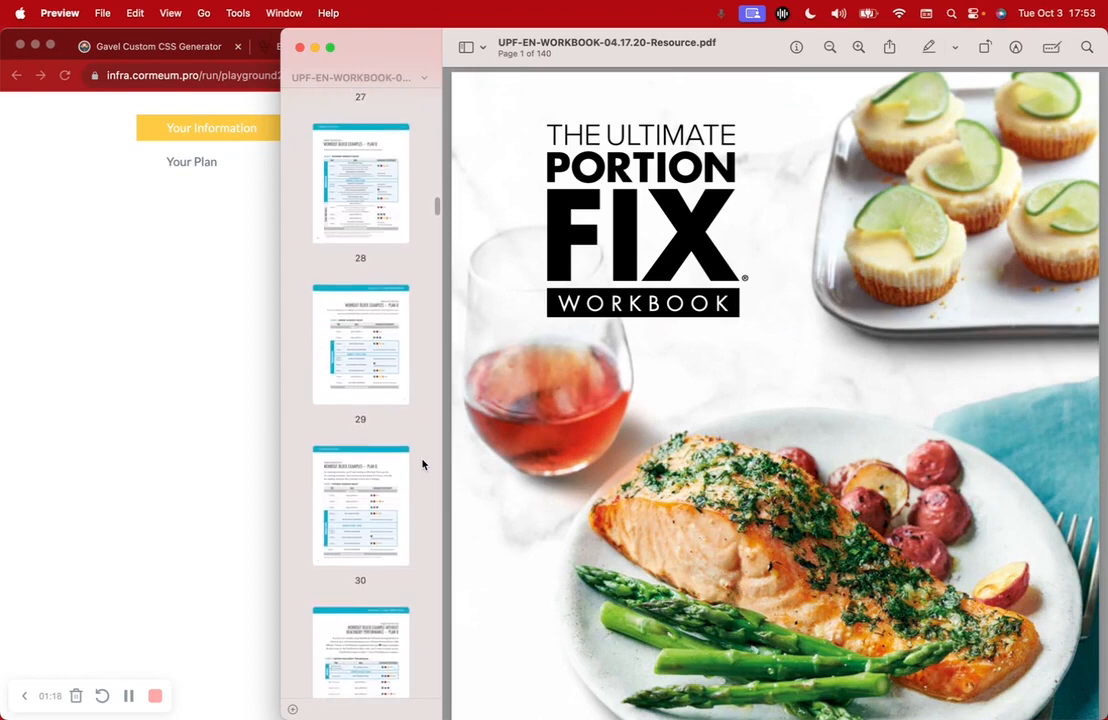
click(362, 108)
Turn to the Calculate Your Calorie Target page and compare it with the questionnaire
scroll(900, 400, down, 5)
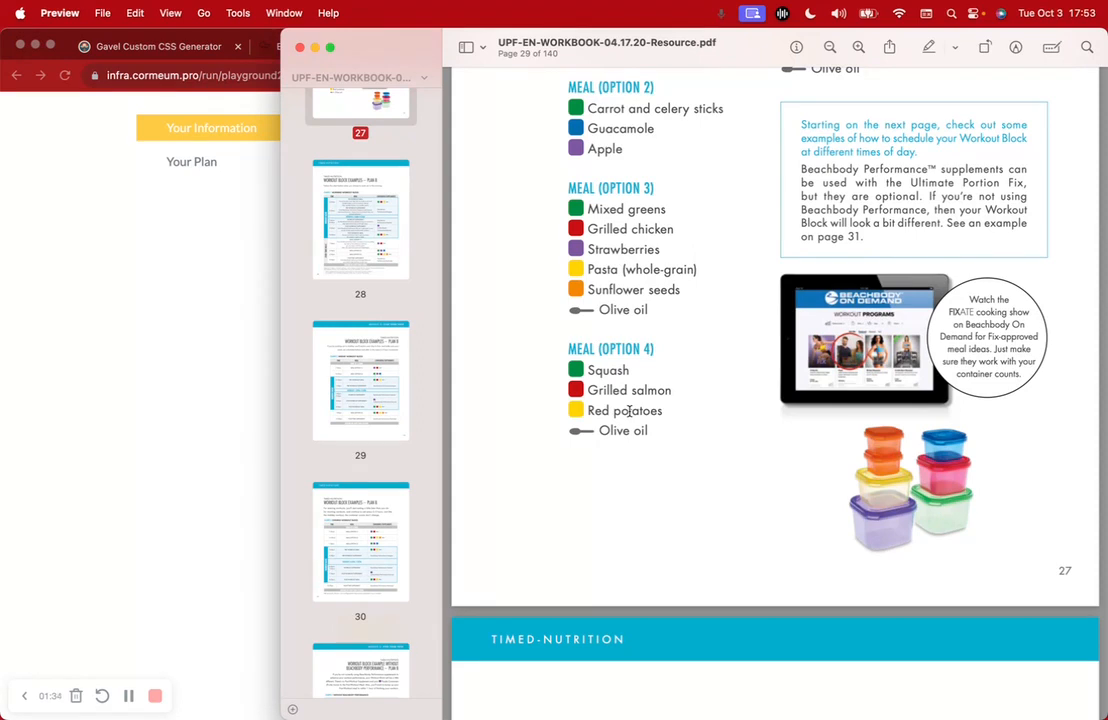
scroll(391, 388, down, 10)
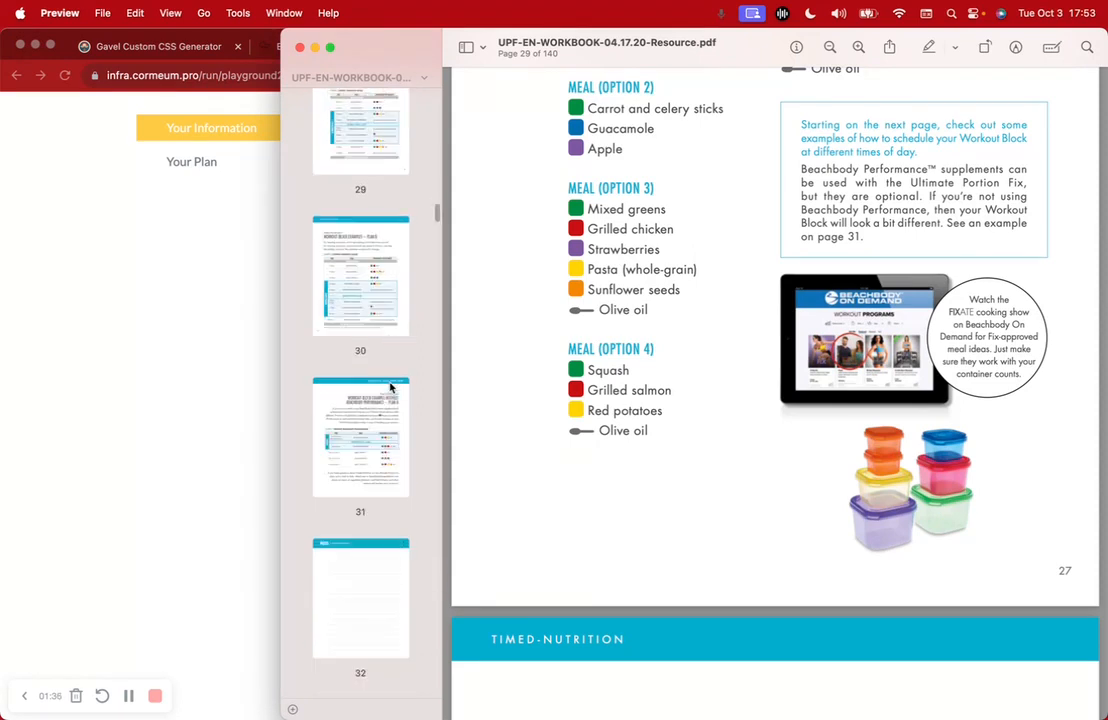
scroll(391, 388, down, 8)
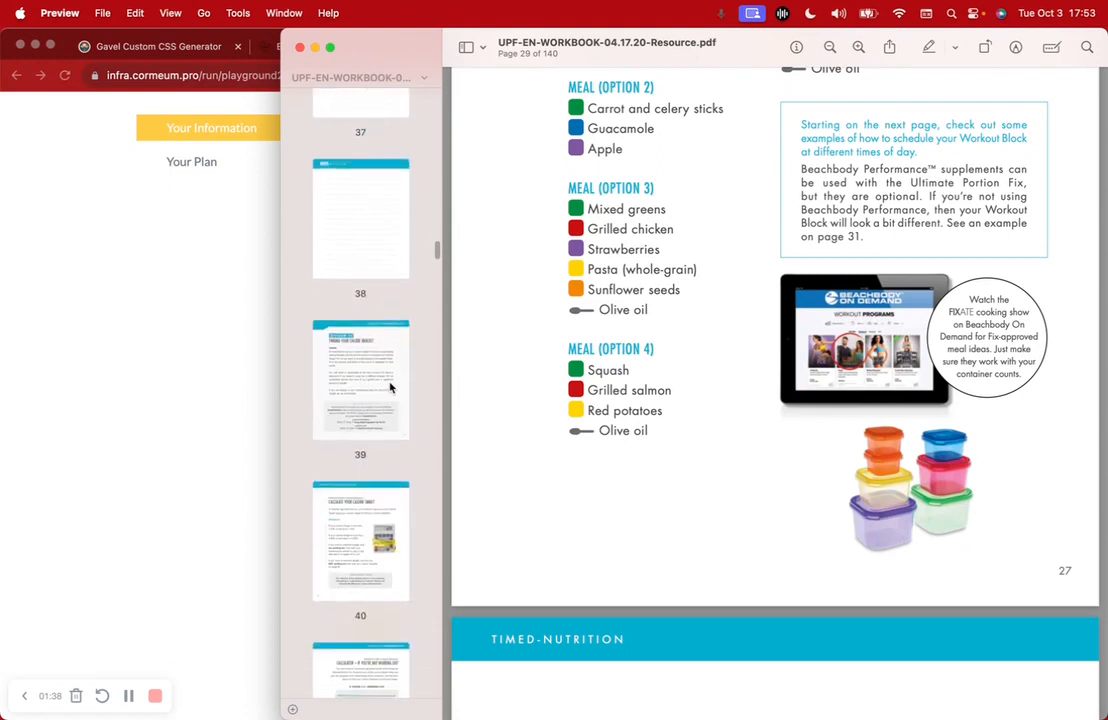
click(378, 225)
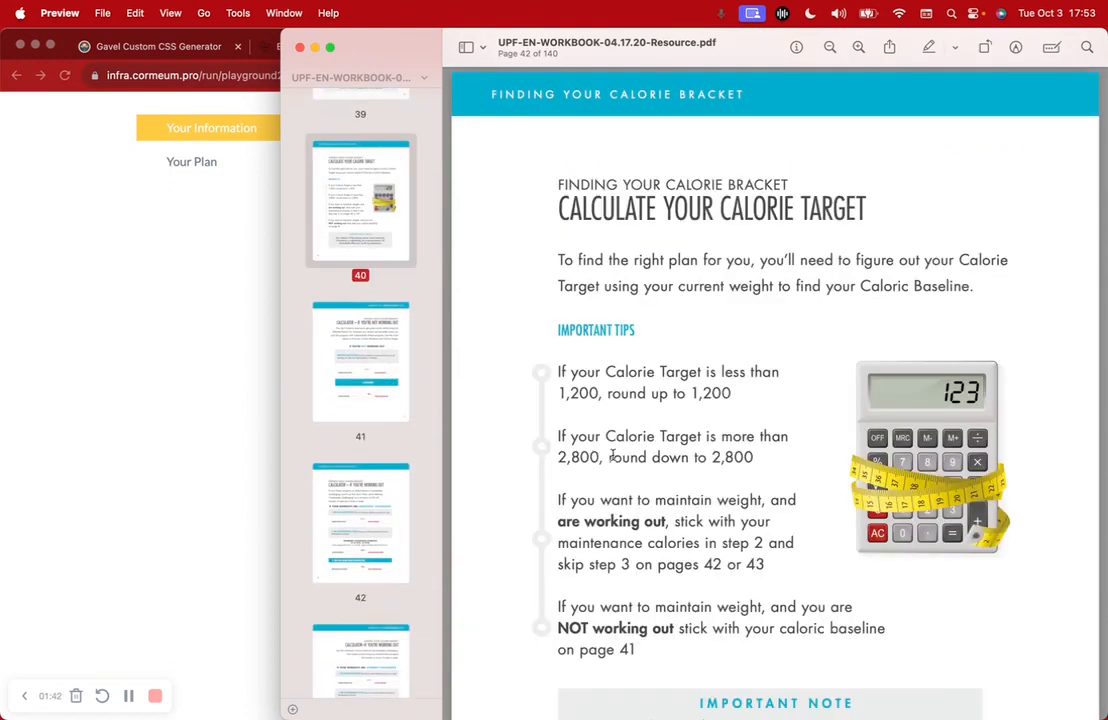
scroll(612, 456, down, 3)
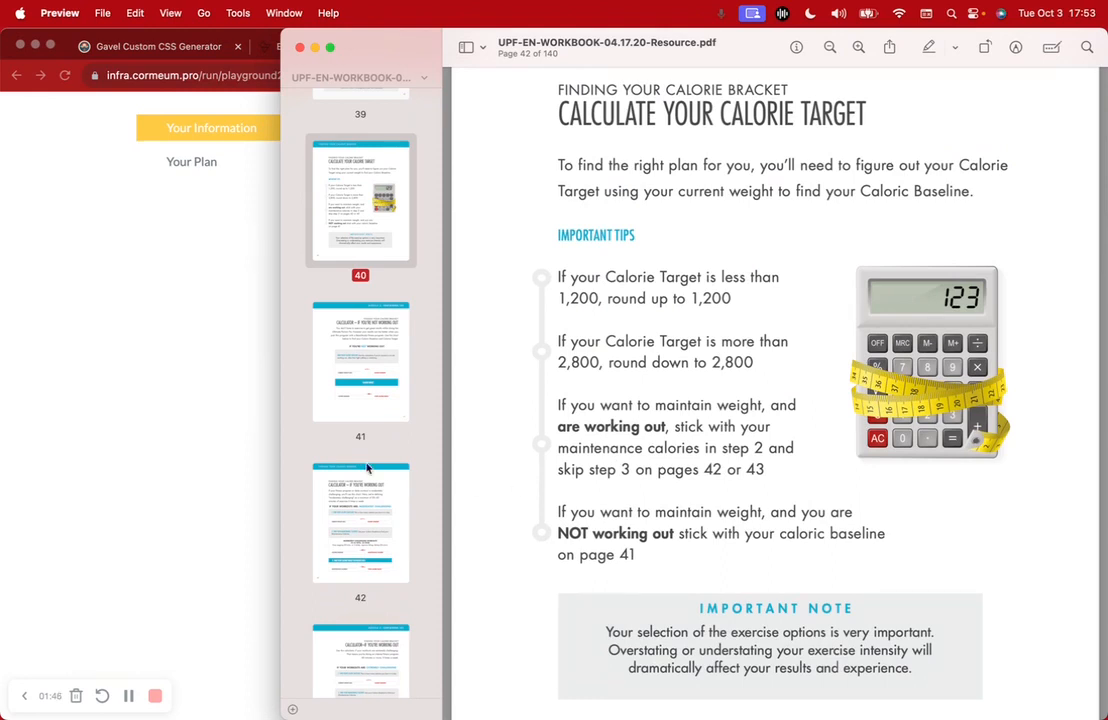
click(259, 479)
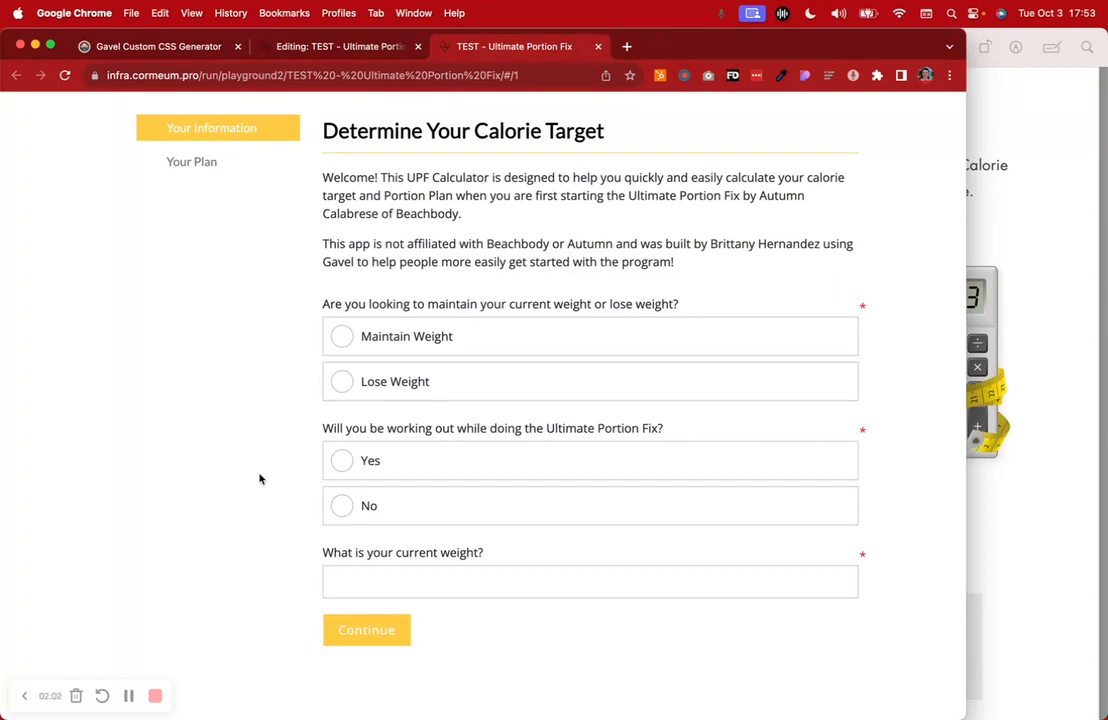
click(1024, 320)
Highlight the four calorie-target tips on the workbook page in yellow
scroll(645, 352, up, 3)
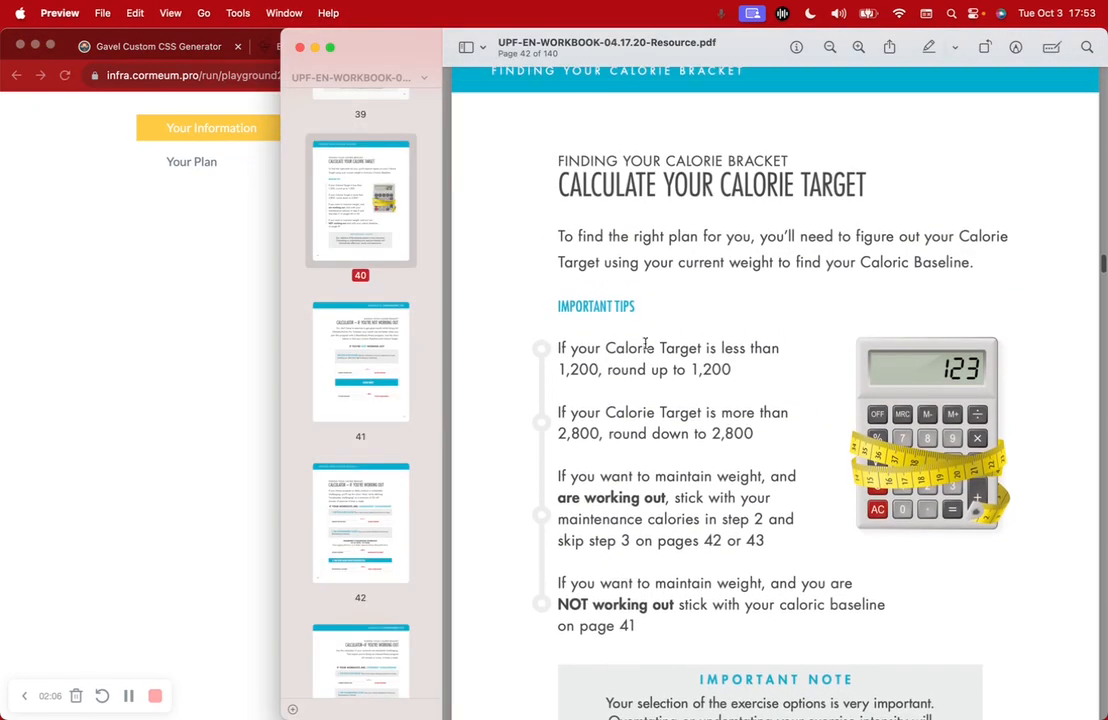
drag(561, 348, 848, 621)
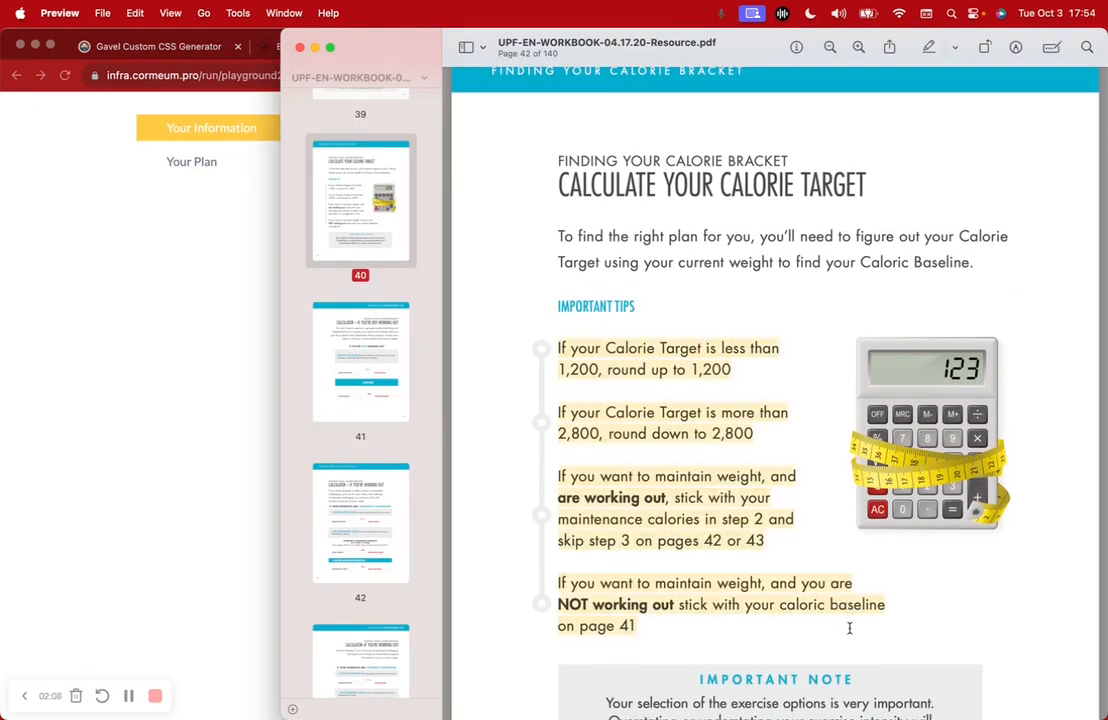
scroll(848, 637, down, 10)
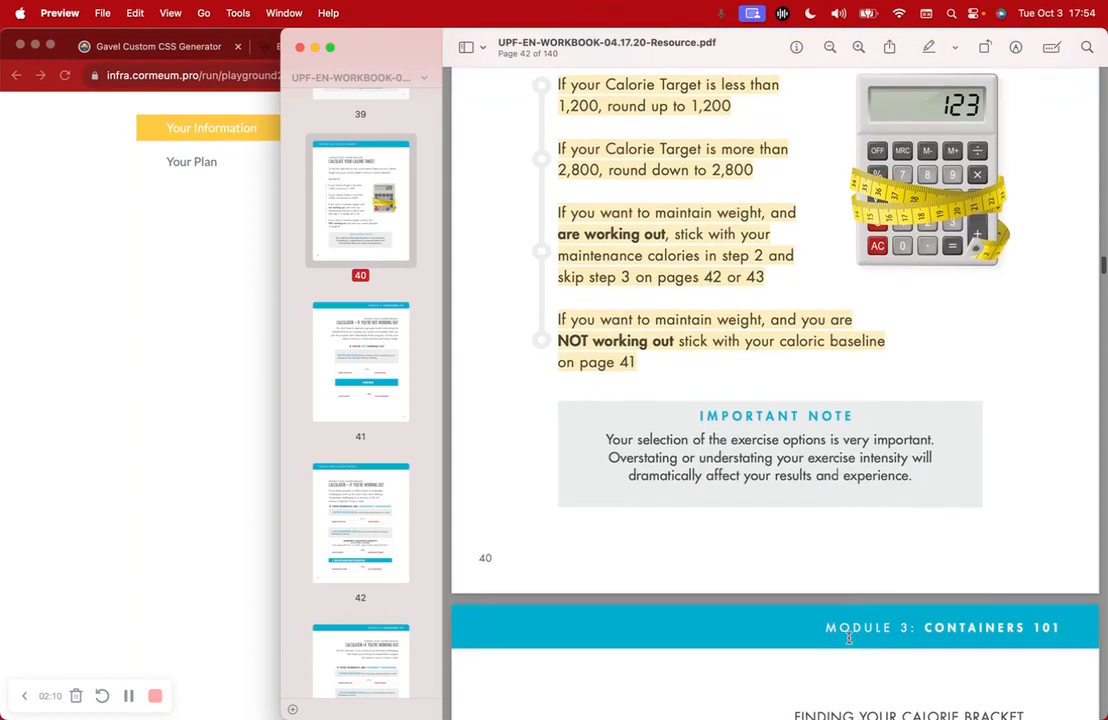
scroll(848, 637, down, 8)
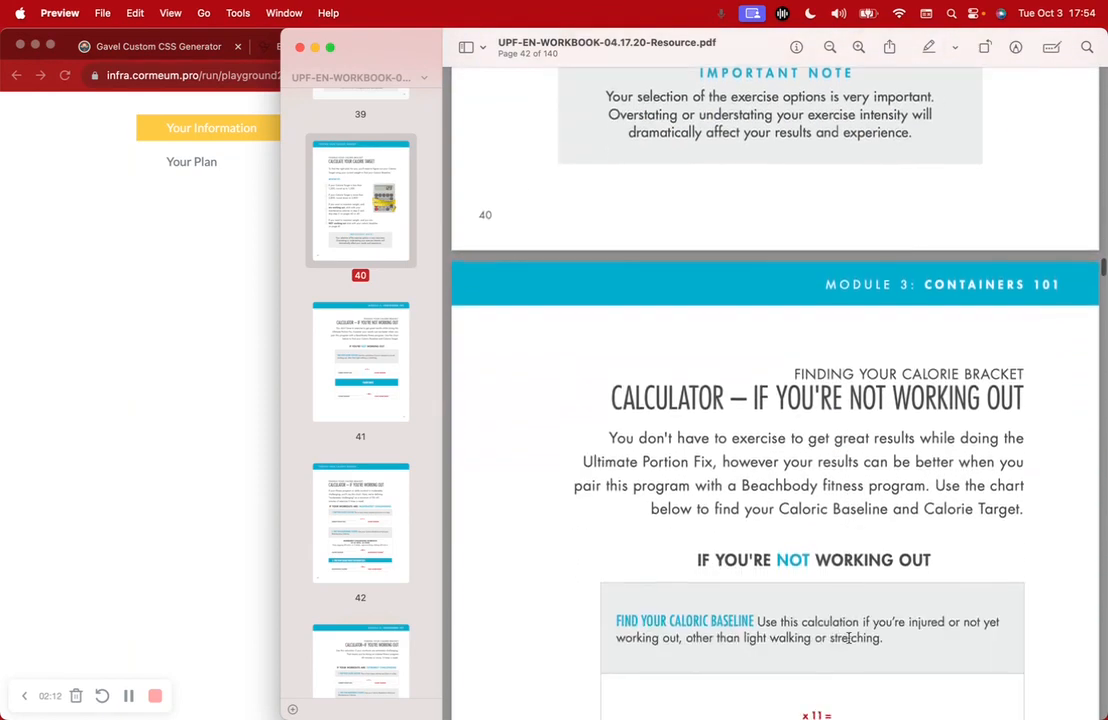
Scroll down to the workbook's portion-plan tables, stopping at the Plan C chart
scroll(848, 637, down, 2)
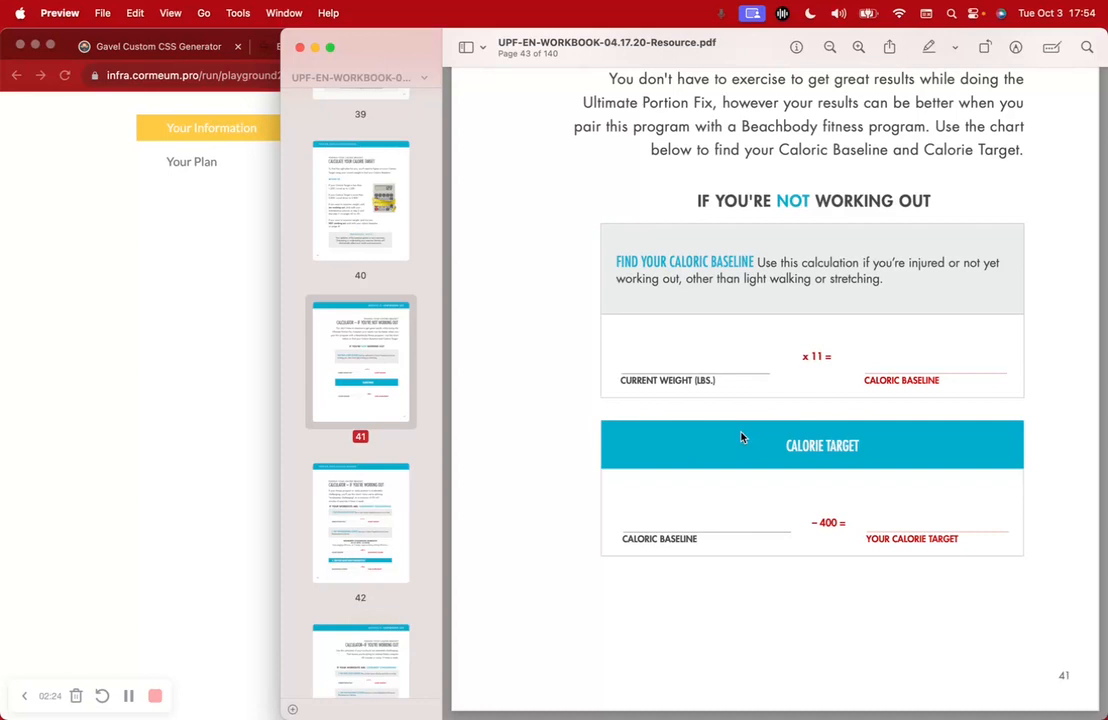
scroll(742, 437, down, 10)
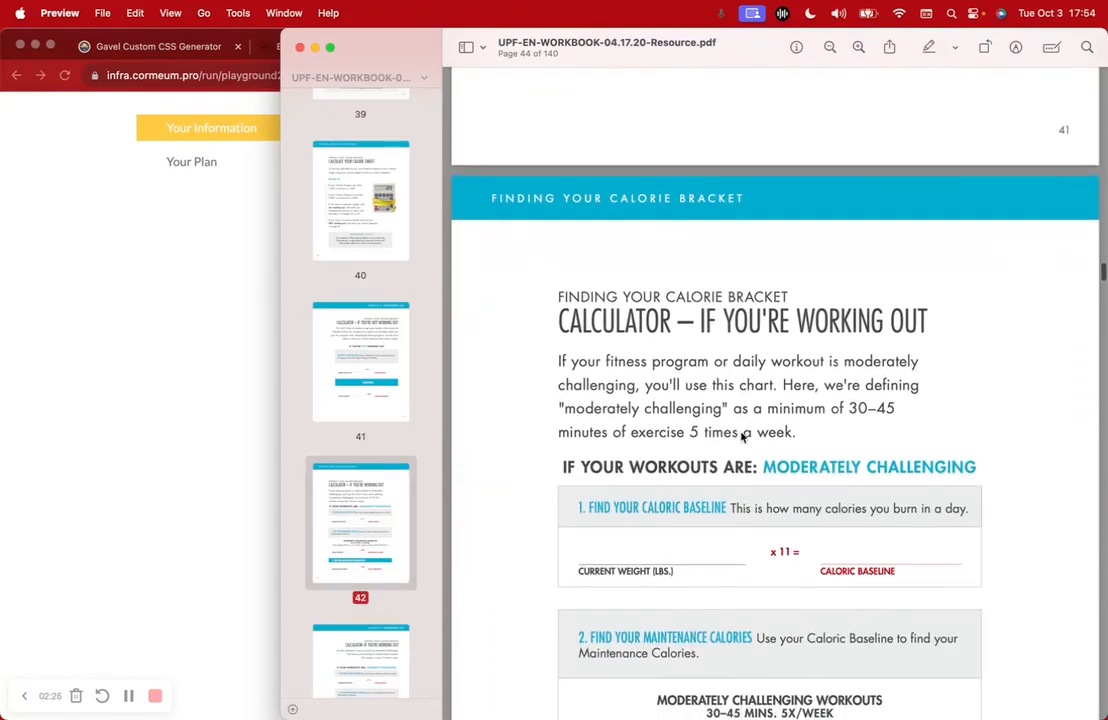
scroll(742, 437, down, 8)
scroll(742, 437, down, 10)
scroll(742, 437, down, 10)
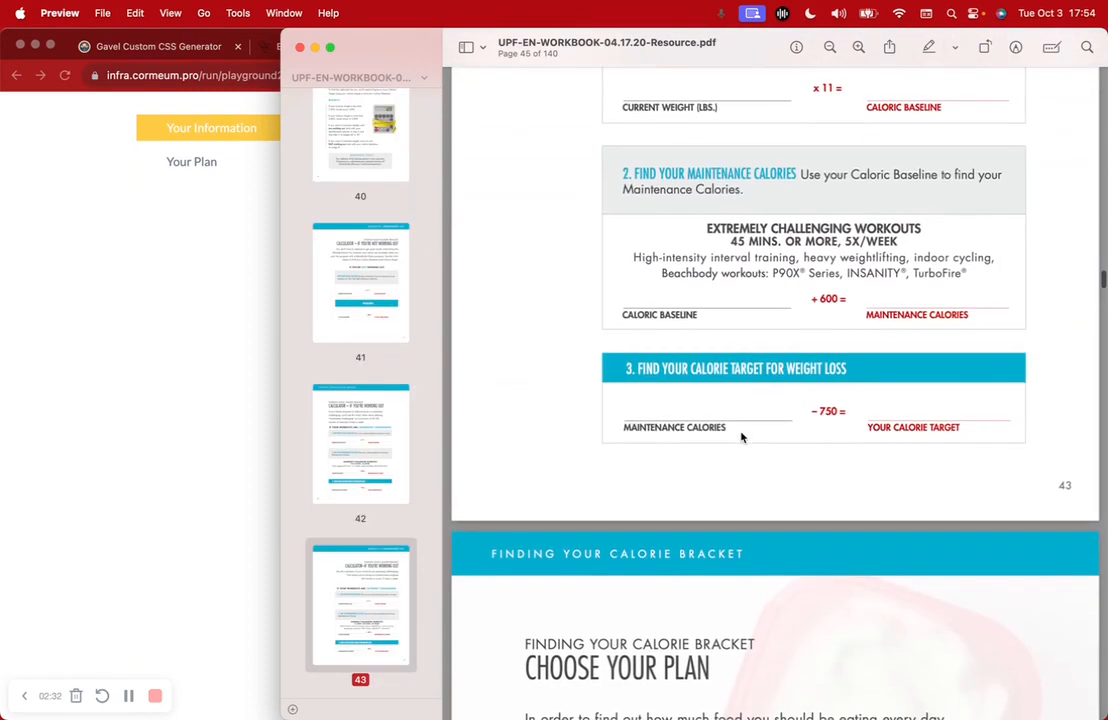
scroll(742, 437, down, 5)
scroll(742, 437, down, 5)
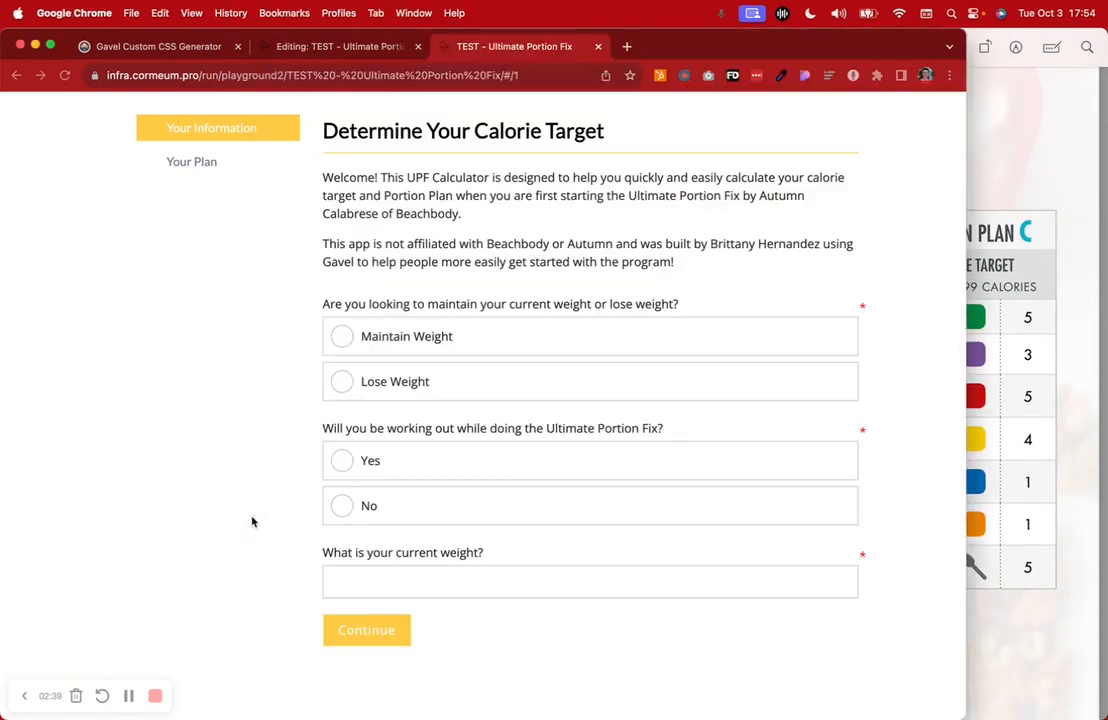
click(221, 453)
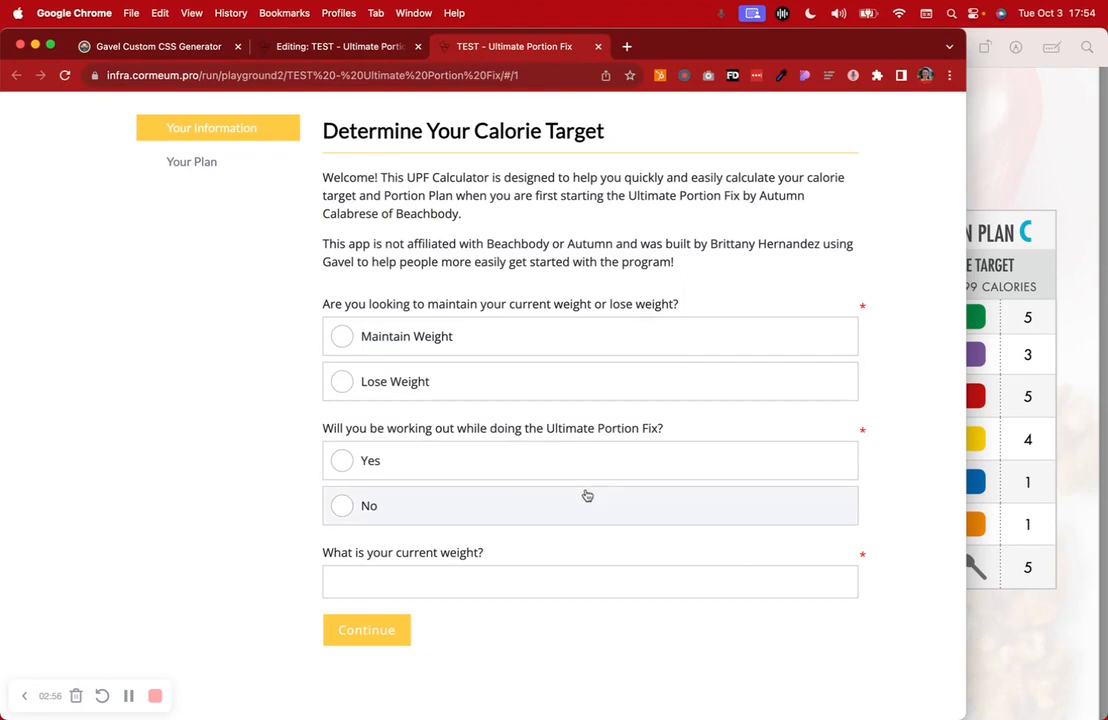
Answer Lose Weight for the weight goal and Yes to working out
click(566, 338)
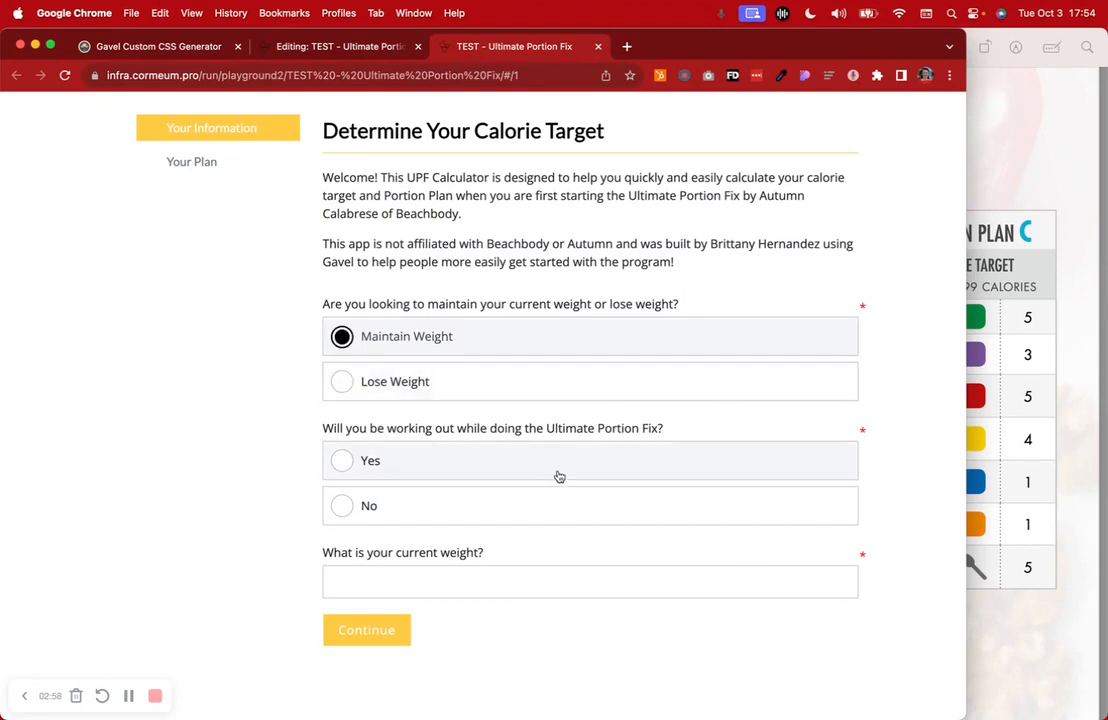
click(560, 472)
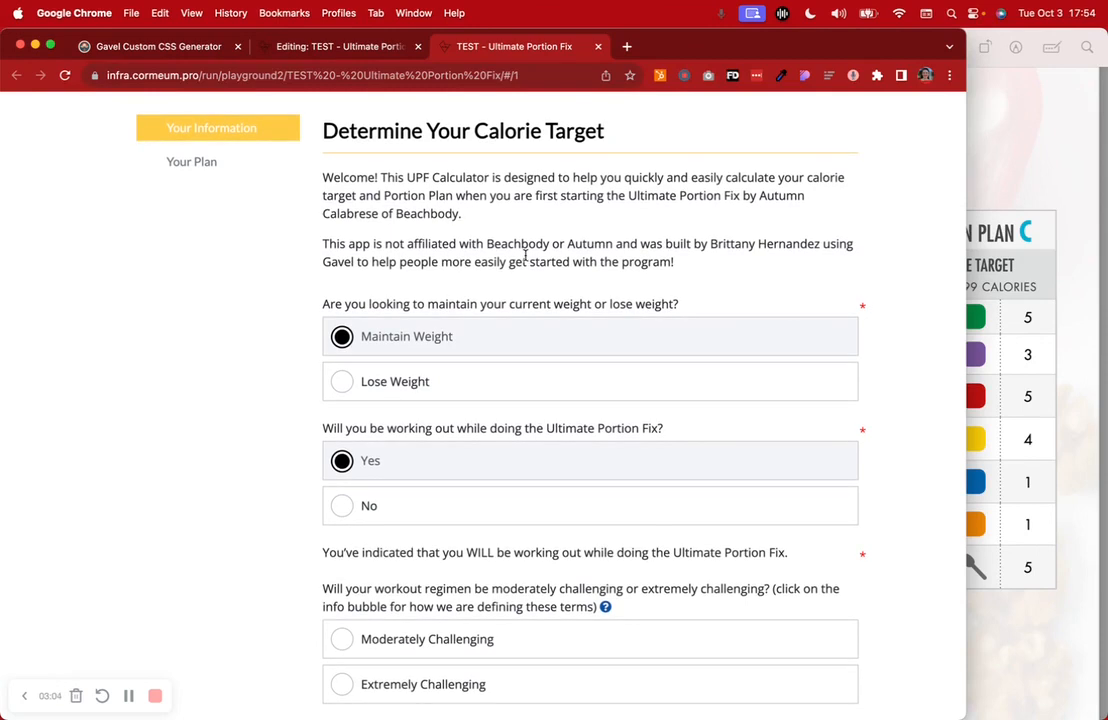
click(394, 386)
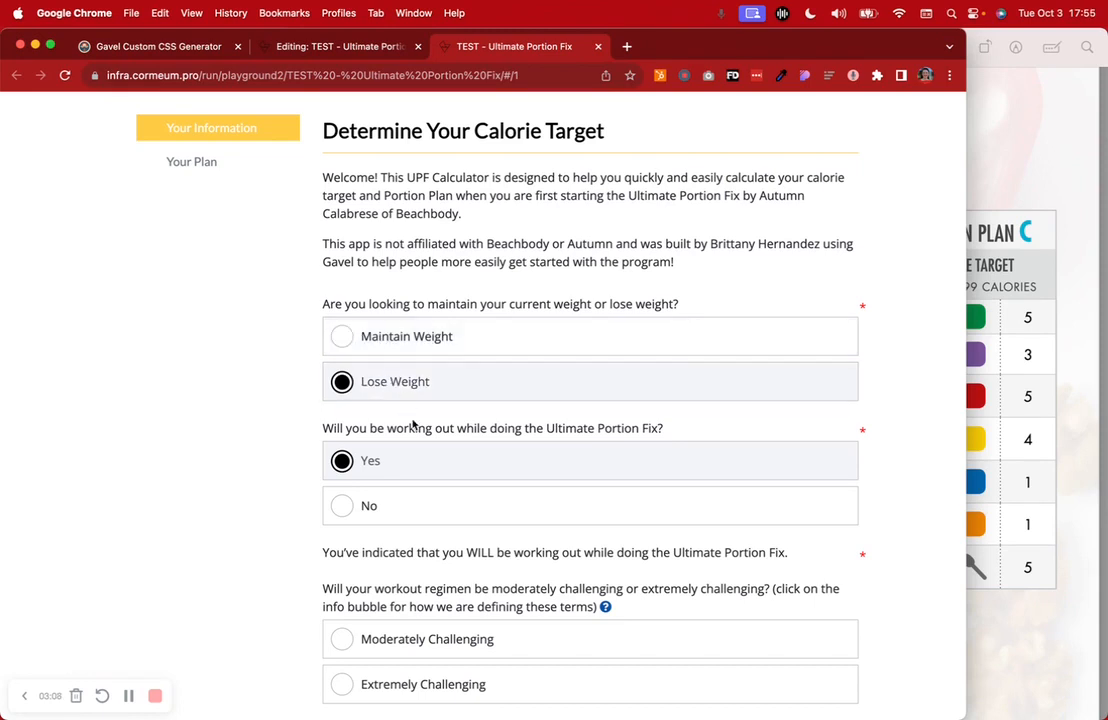
scroll(425, 475, down, 3)
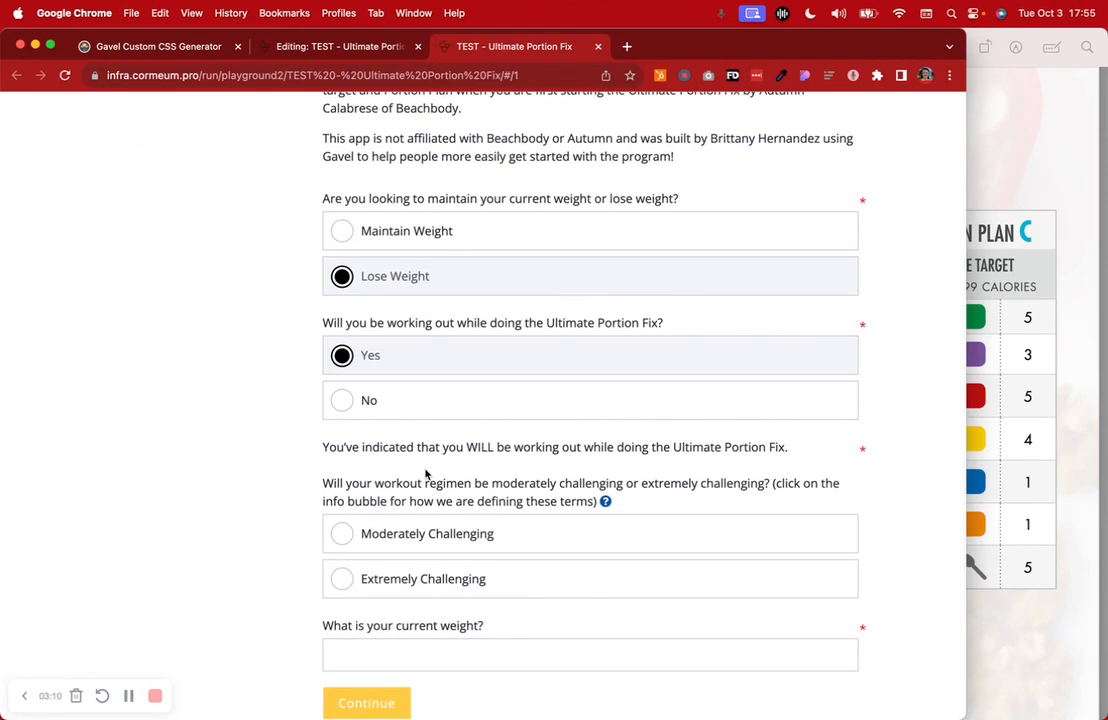
click(415, 399)
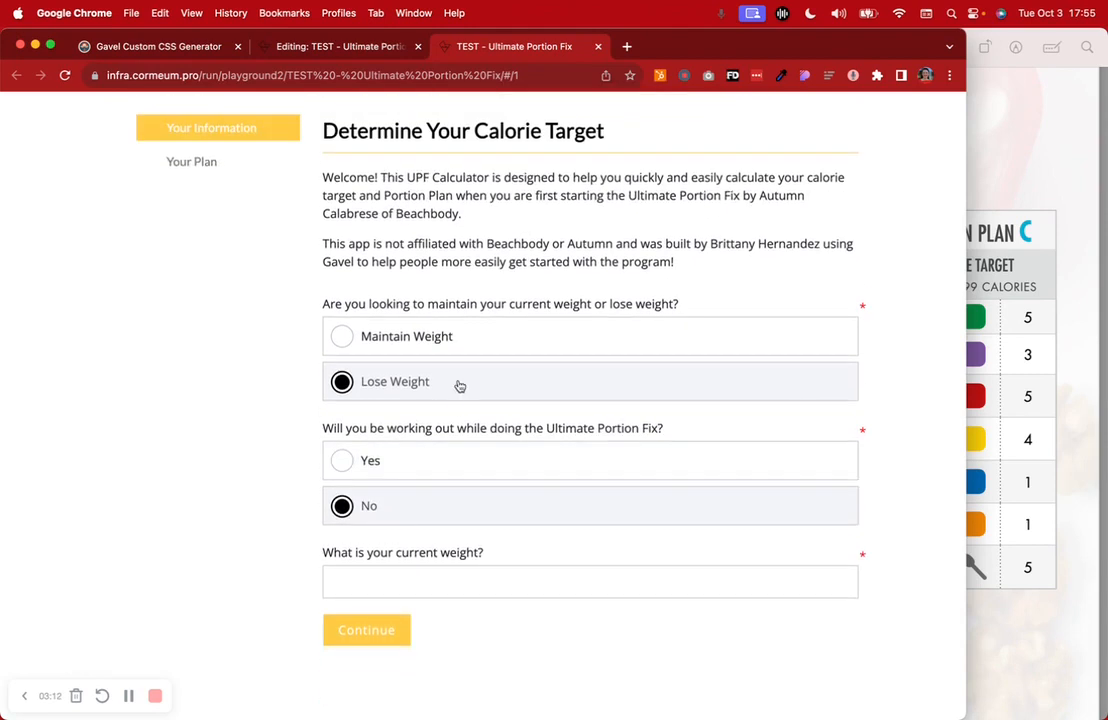
click(436, 452)
scroll(470, 515, down, 3)
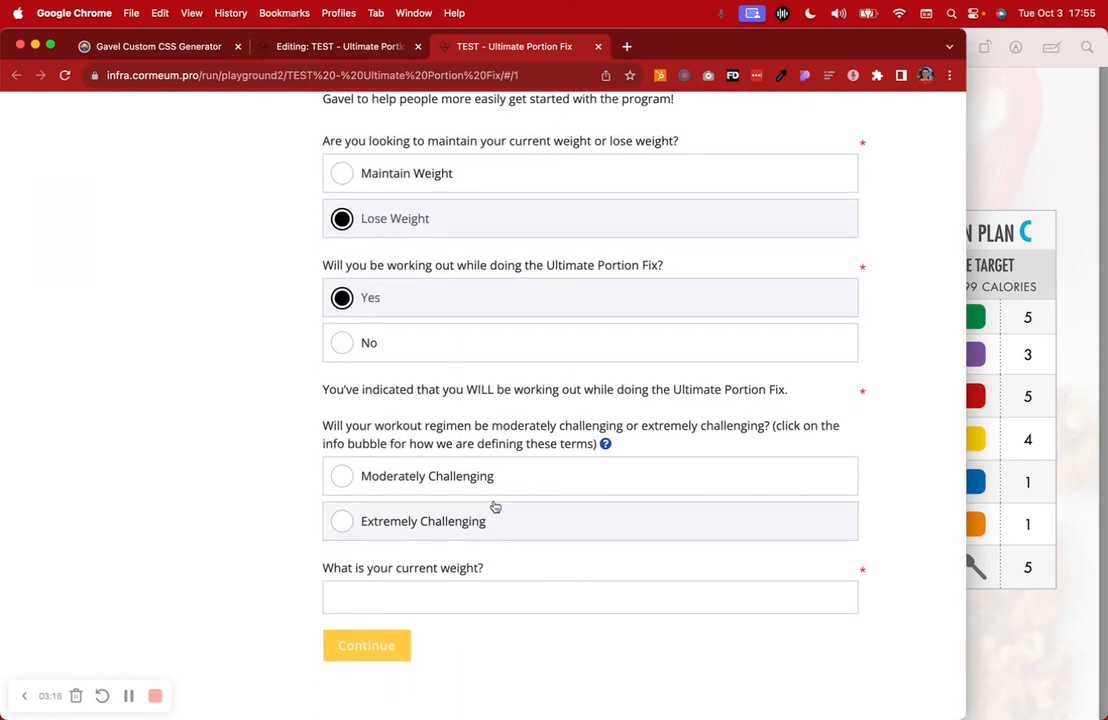
Choose Extremely Challenging workouts, enter current weight 170, and submit the answers
click(485, 529)
scroll(485, 530, down, 1)
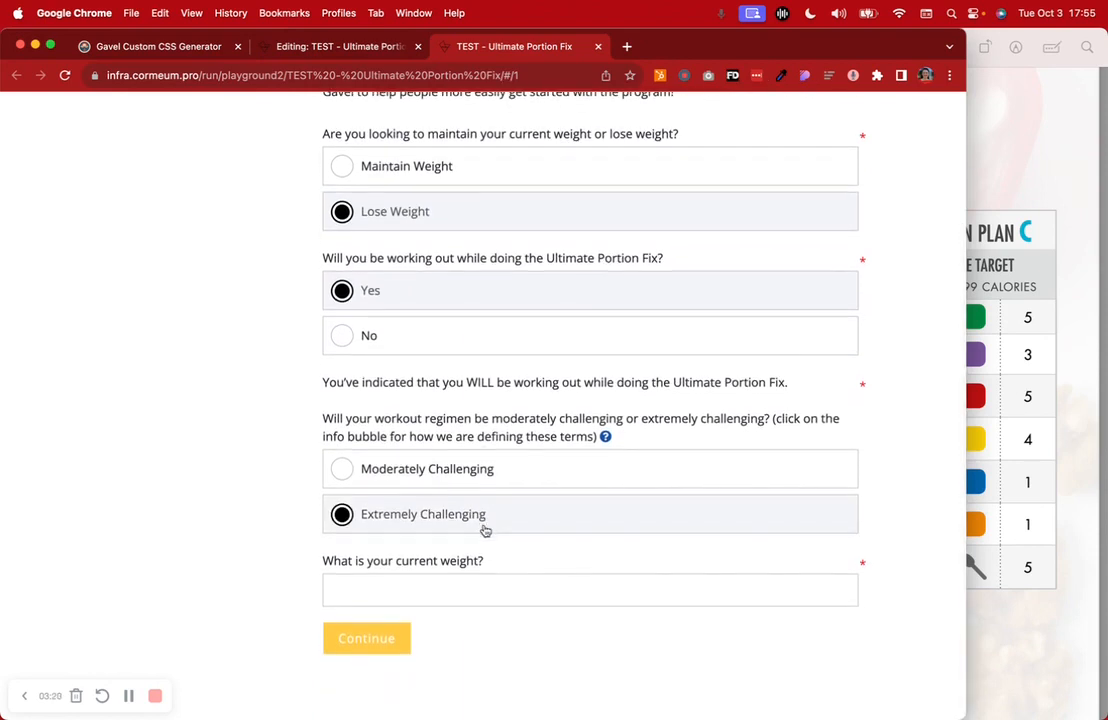
click(370, 593)
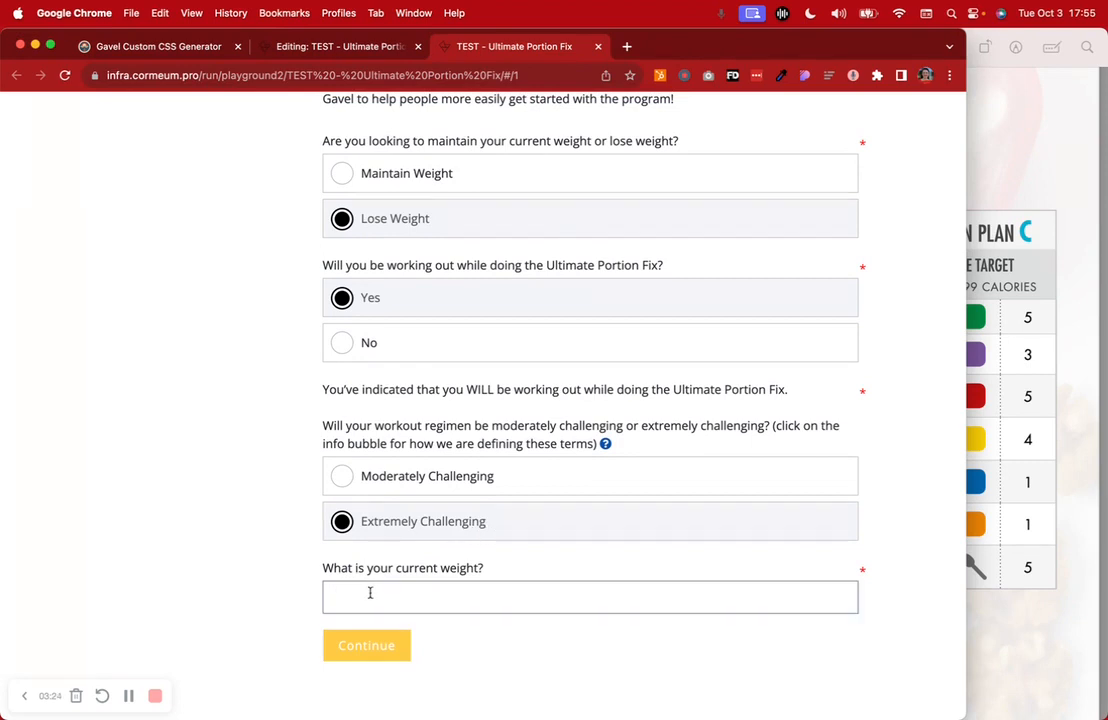
text(170)
click(366, 645)
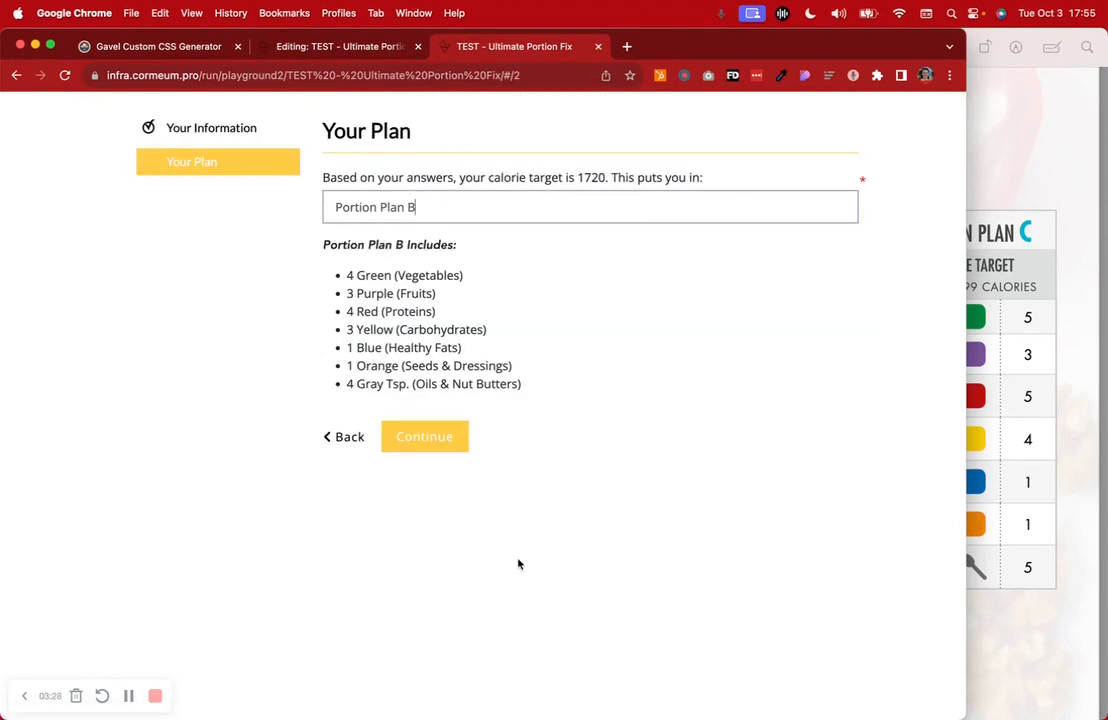
Highlight the 1720 calorie target and the 4 Green, 3 Purple and Red portions
drag(489, 178, 704, 179)
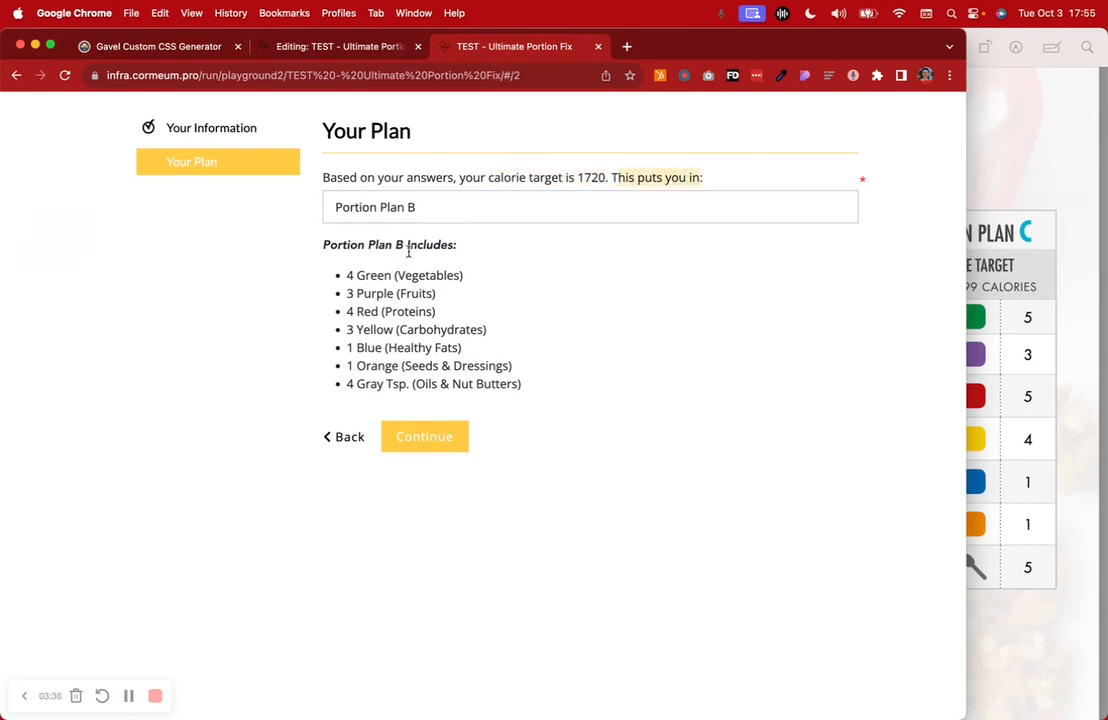
drag(349, 278, 500, 287)
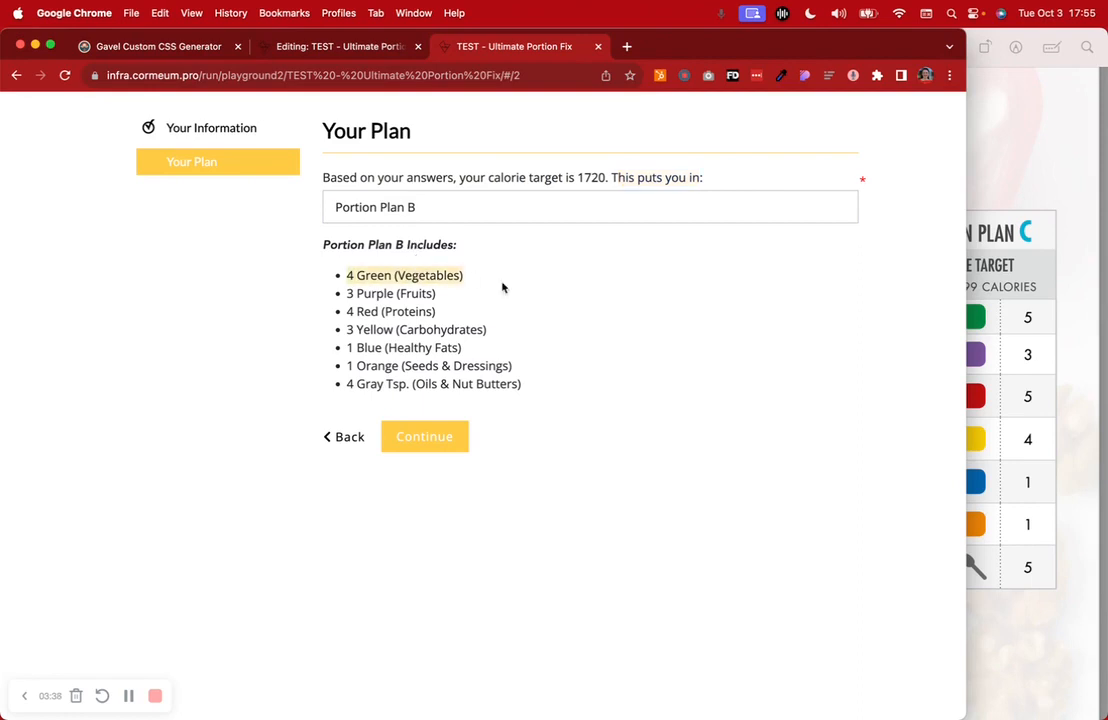
drag(345, 294, 413, 385)
click(564, 329)
Compare the plan with the workbook table, highlighting Plan B's 1,500–1,799 calorie range
click(553, 402)
click(1094, 262)
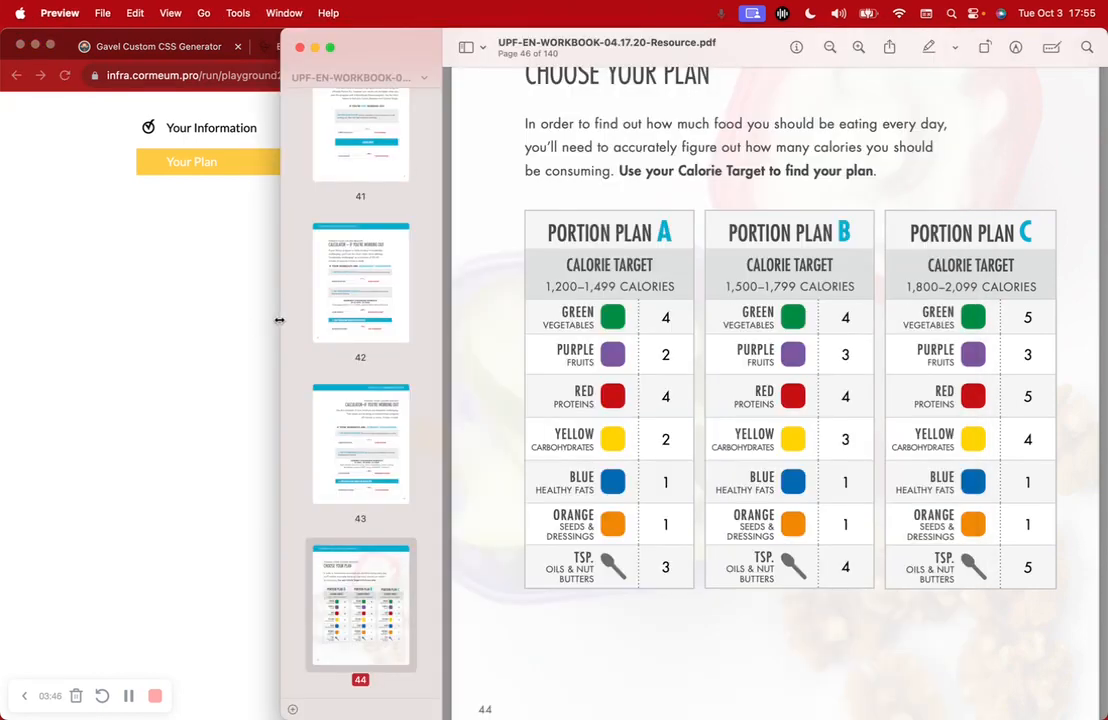
drag(280, 320, 398, 327)
click(272, 356)
click(1014, 282)
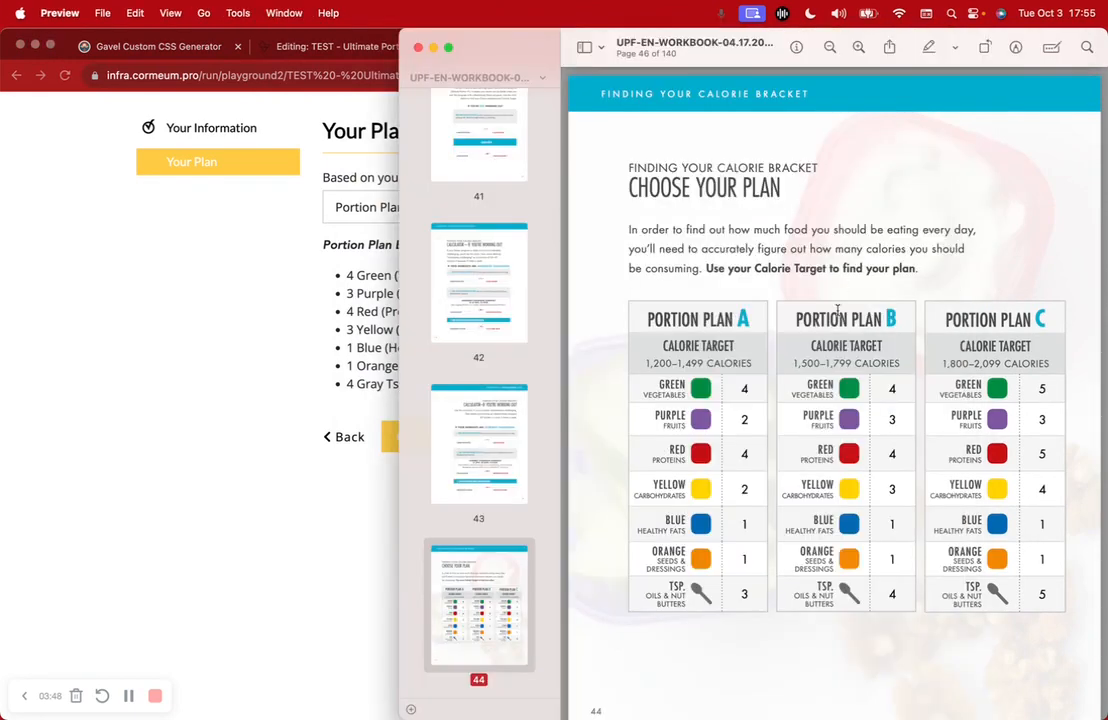
click(337, 220)
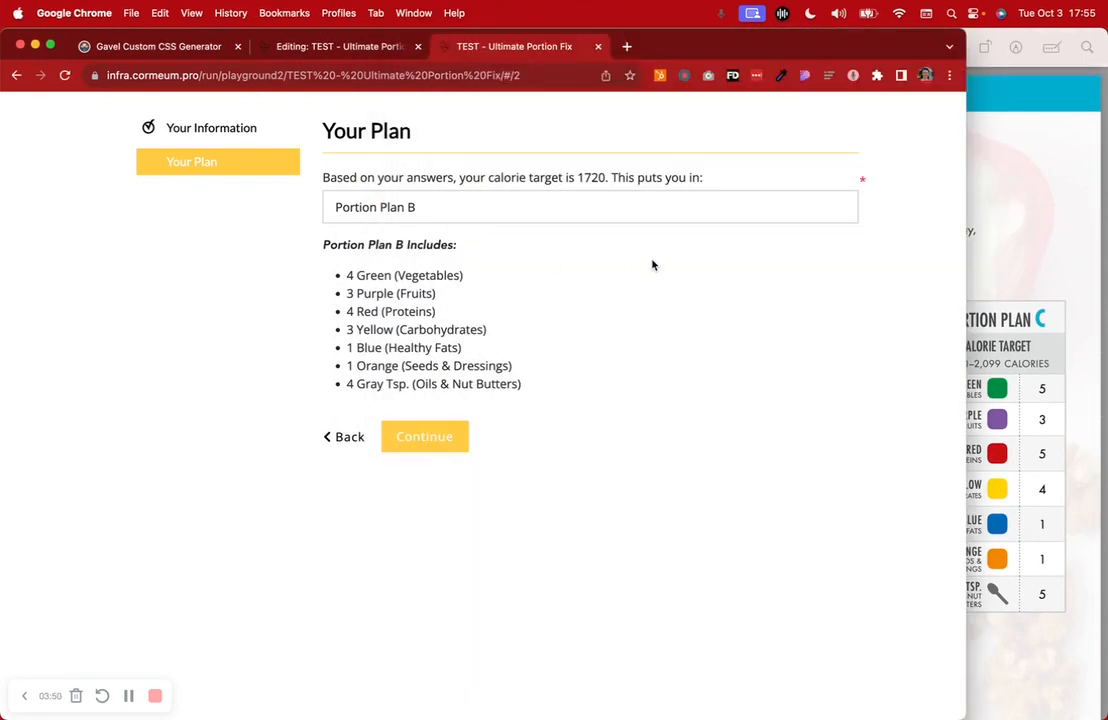
click(1015, 377)
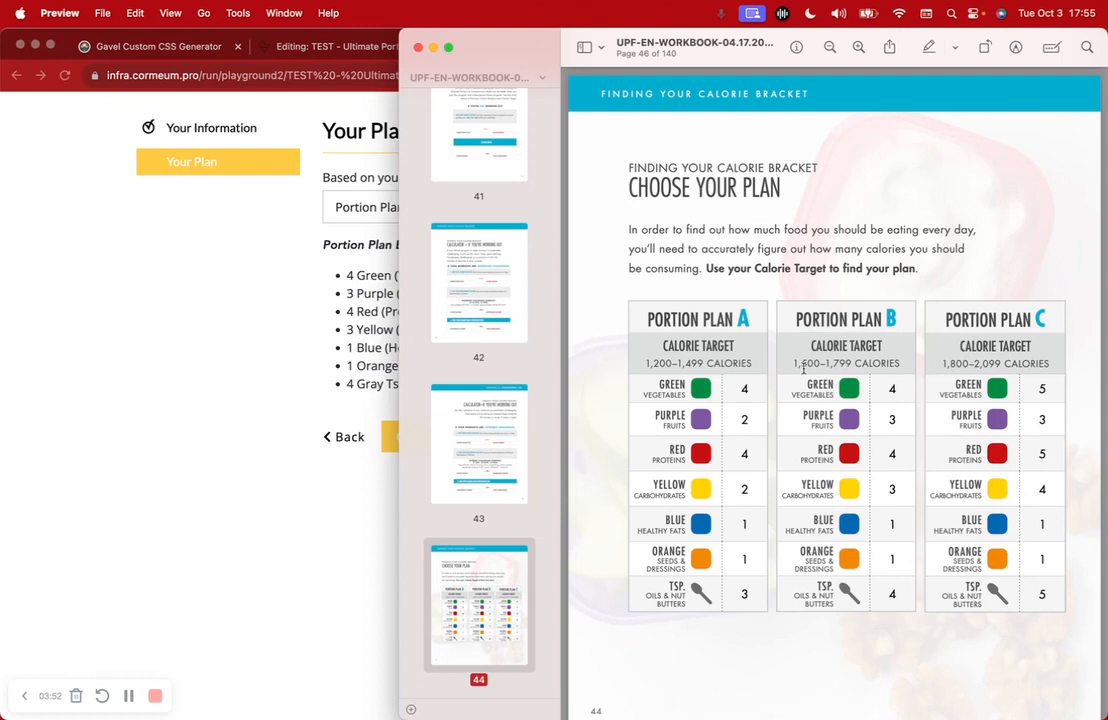
drag(792, 364, 907, 366)
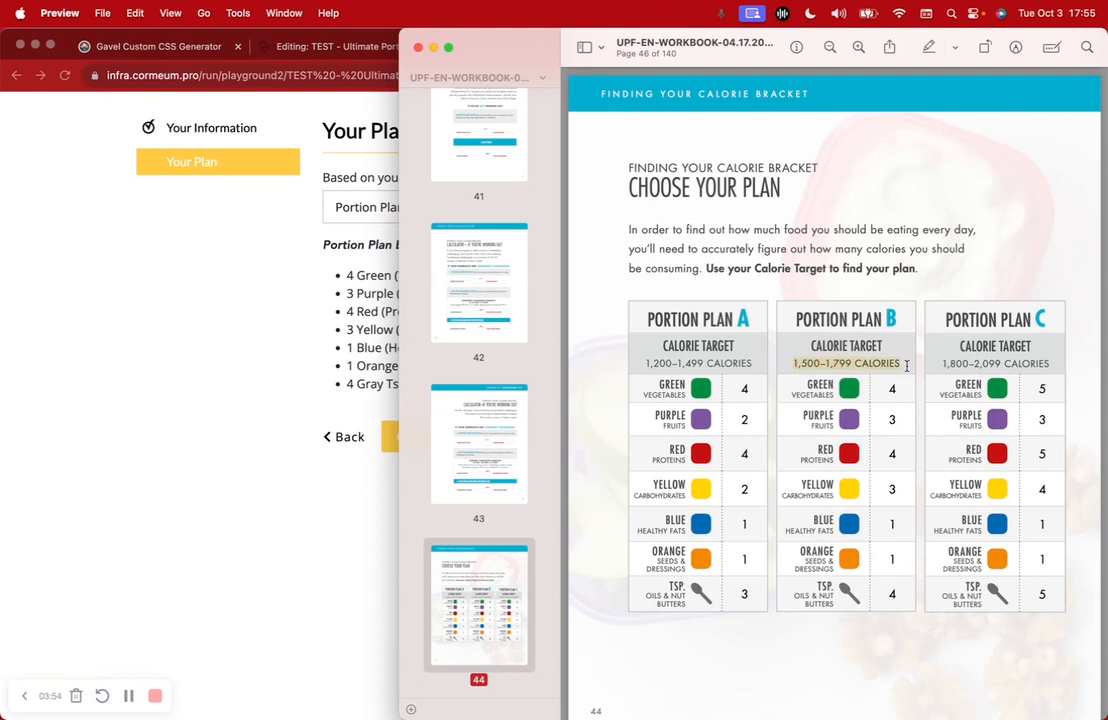
Recheck the 1720 target, continue to the finish page, and close the test tab
click(289, 388)
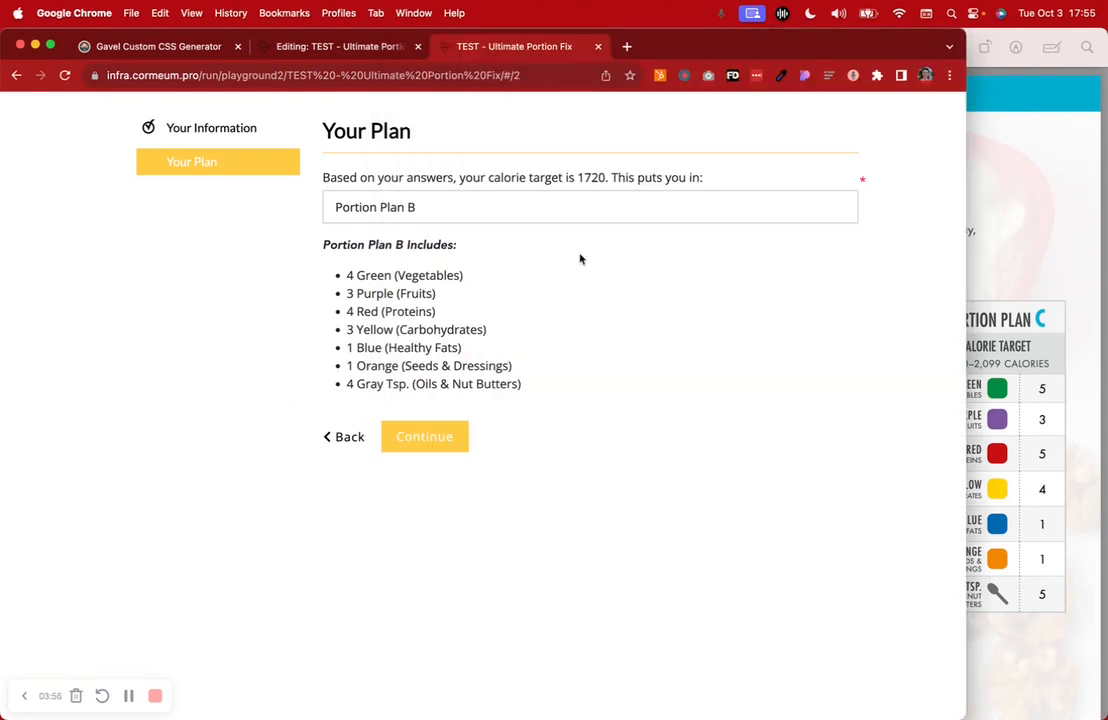
drag(578, 177, 607, 177)
click(425, 437)
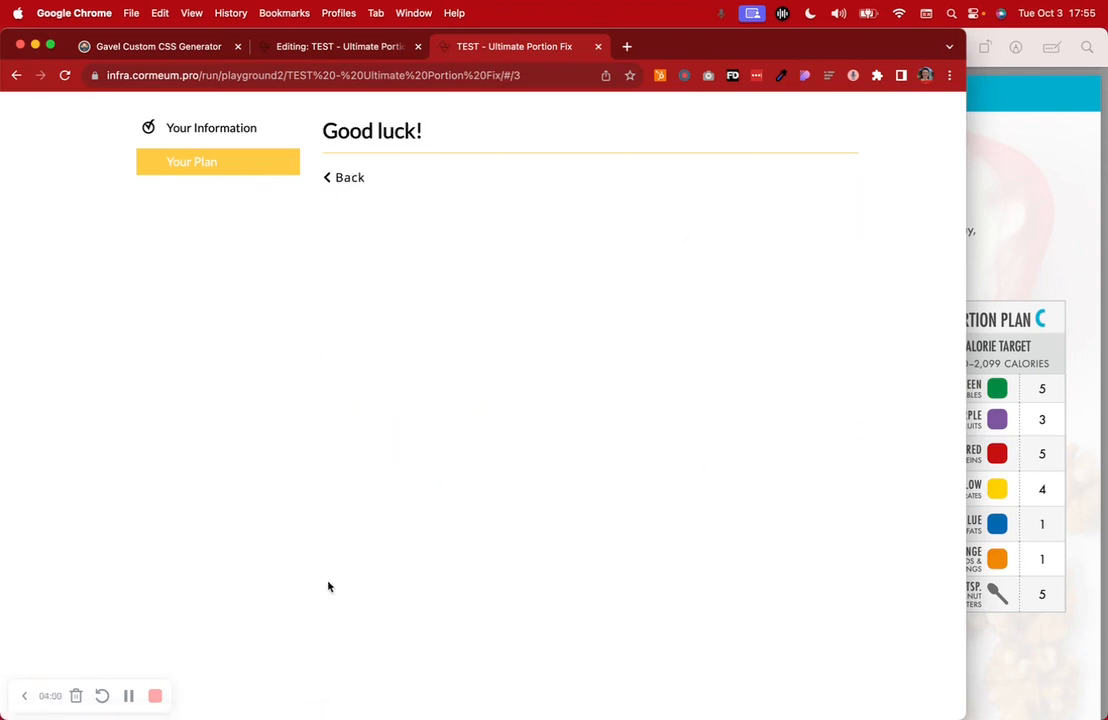
click(599, 47)
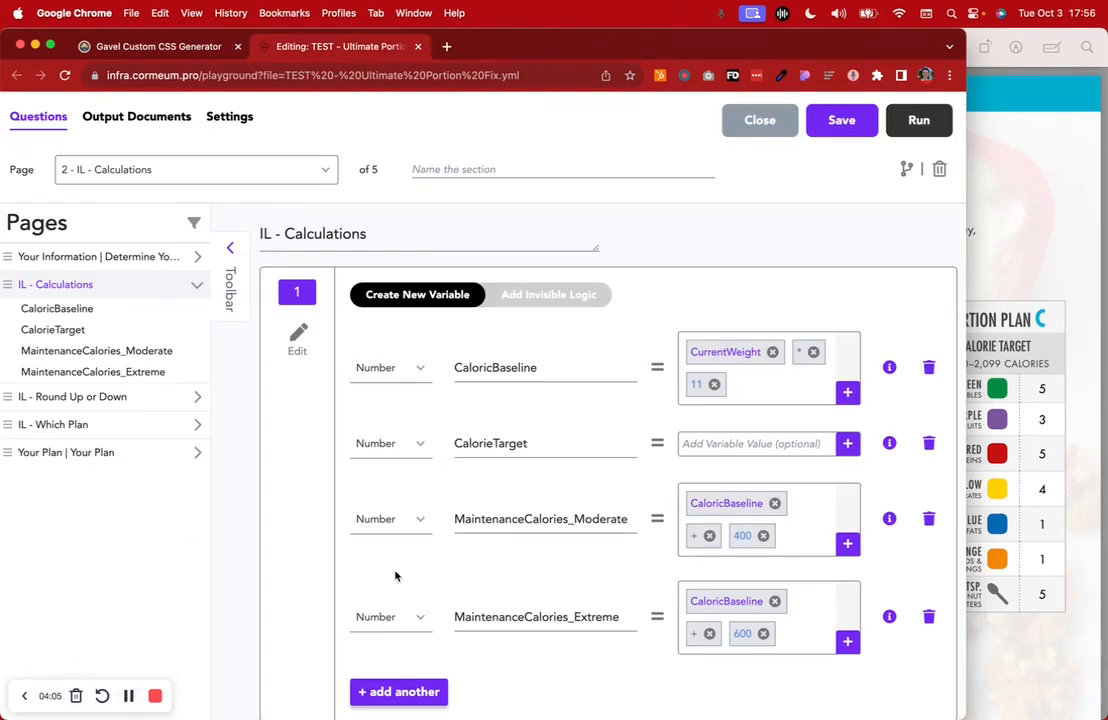
Open the Determine Your Calorie Target page in the editor and bring the workbook forward
scroll(396, 574, up, 2)
click(175, 285)
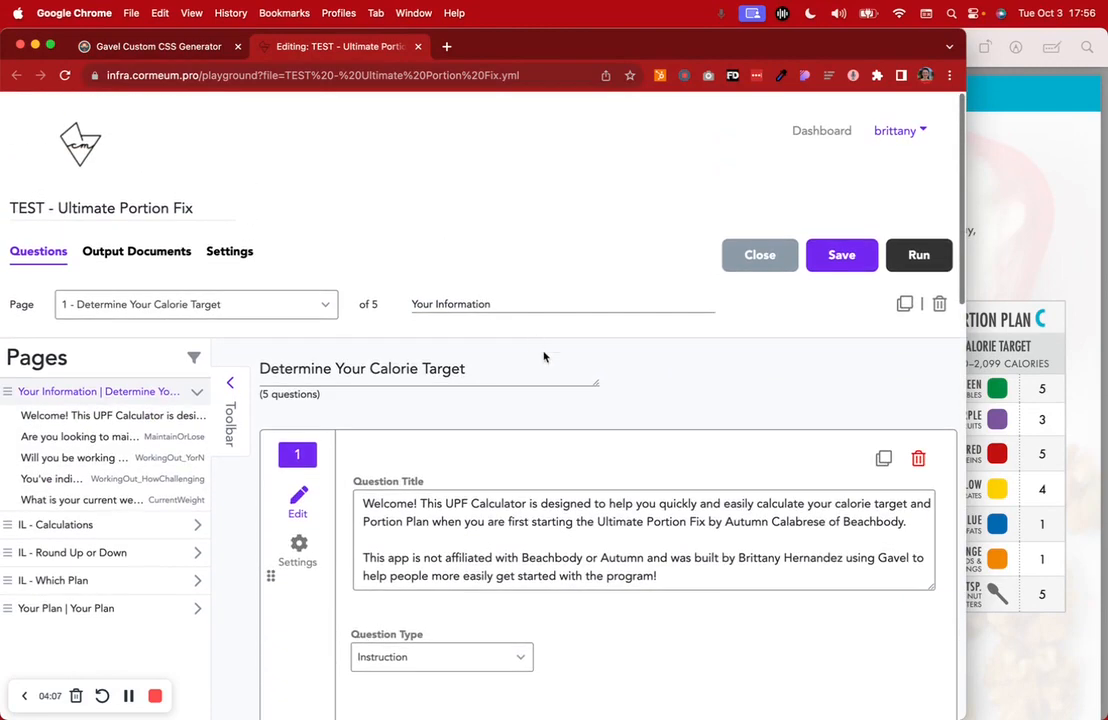
scroll(544, 357, down, 4)
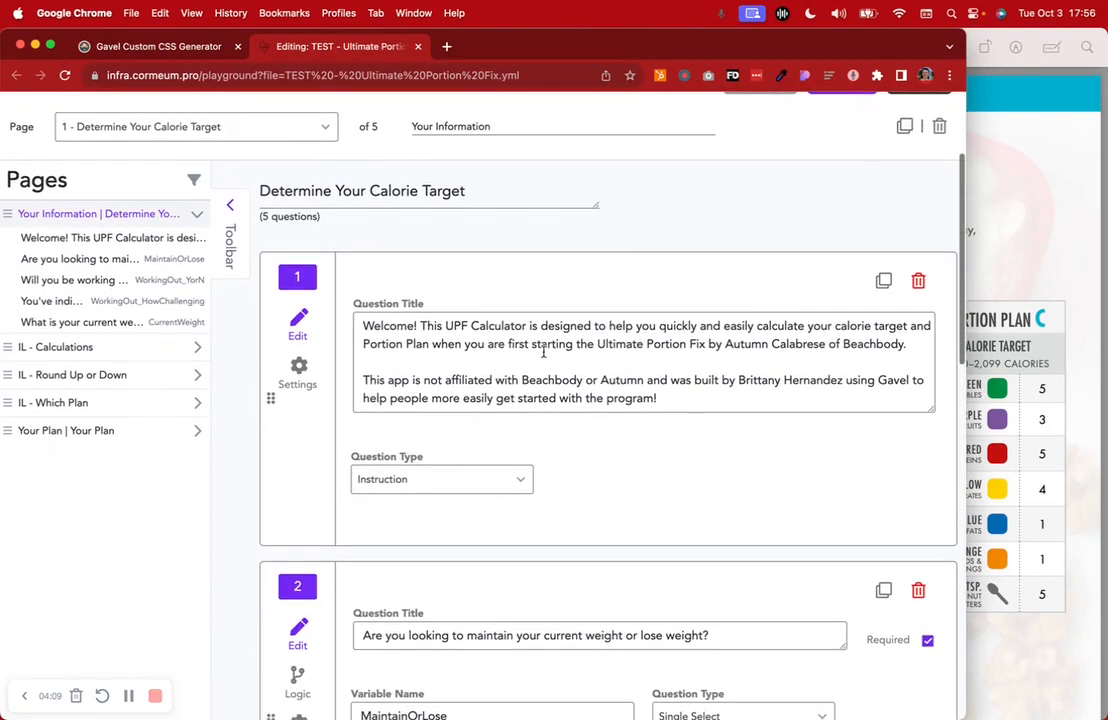
click(1067, 226)
scroll(535, 285, up, 6)
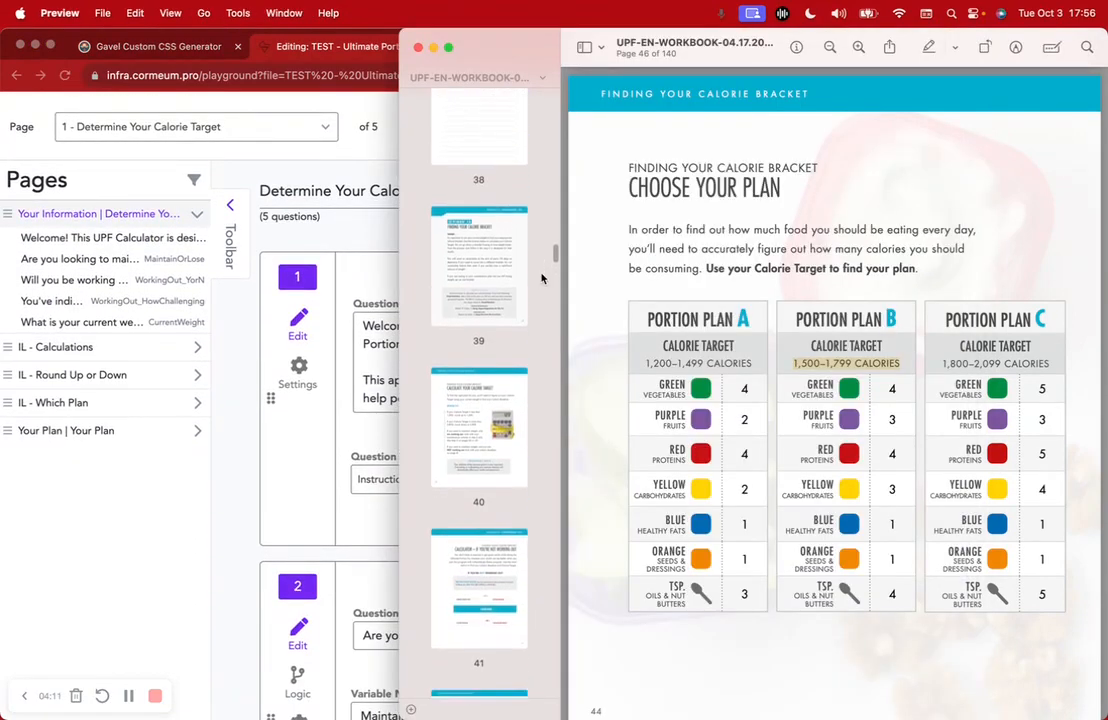
View the workbook's Finding Your Calorie Bracket and Choose Your Plan pages
click(500, 294)
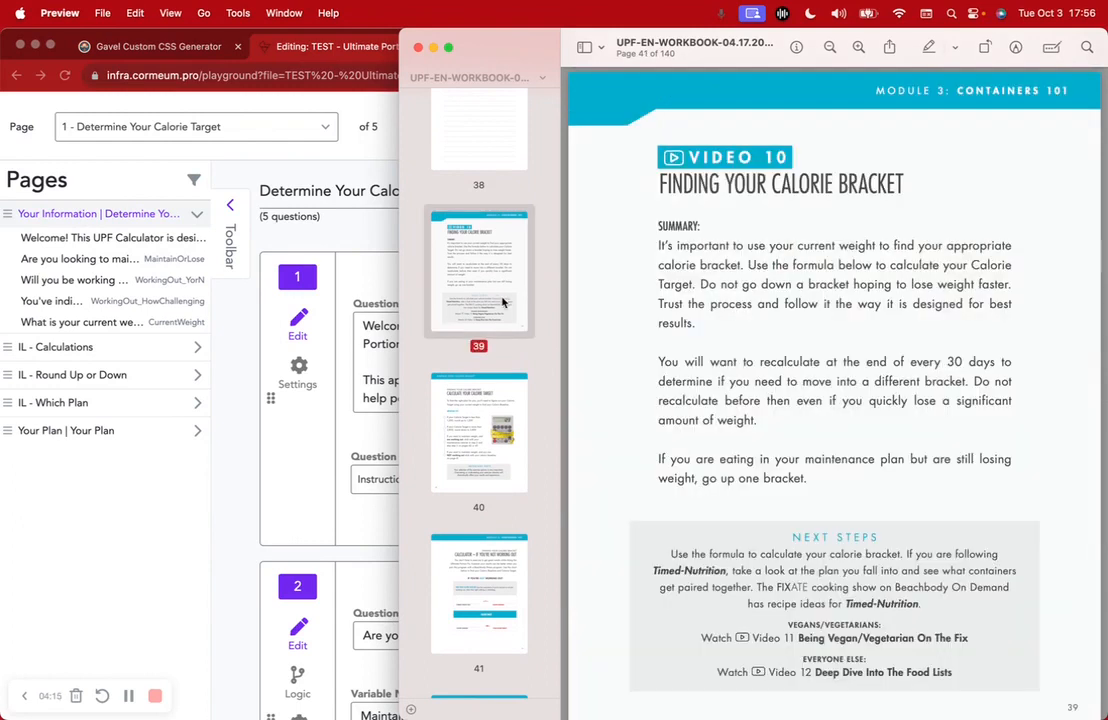
scroll(476, 517, down, 10)
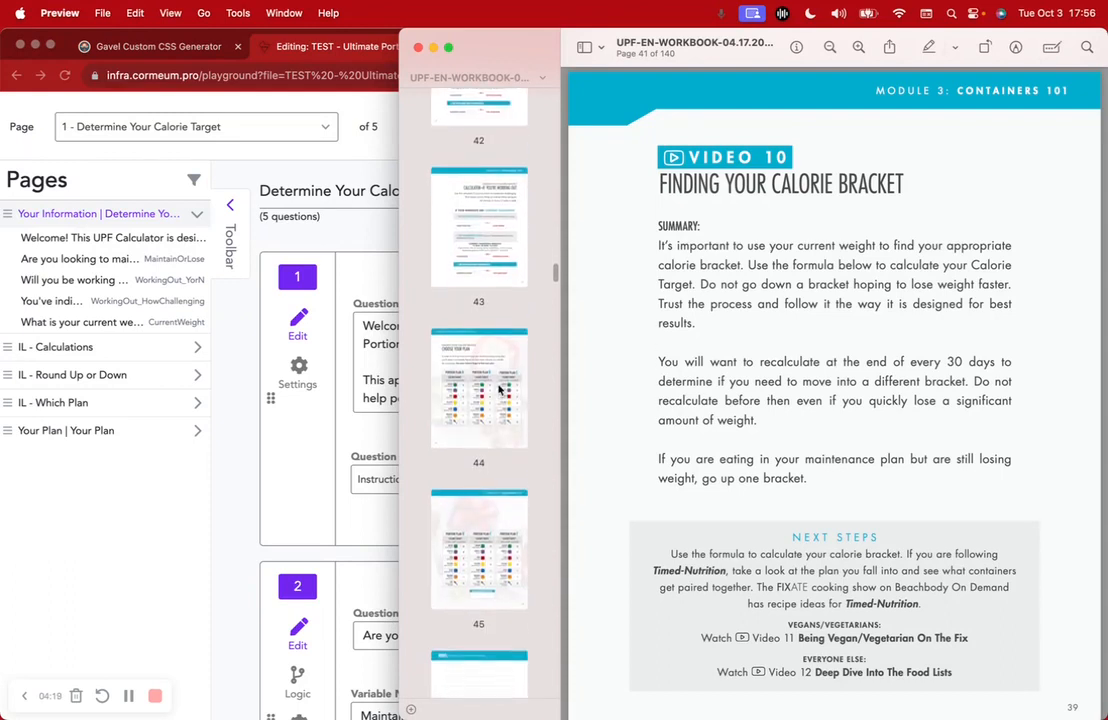
click(502, 389)
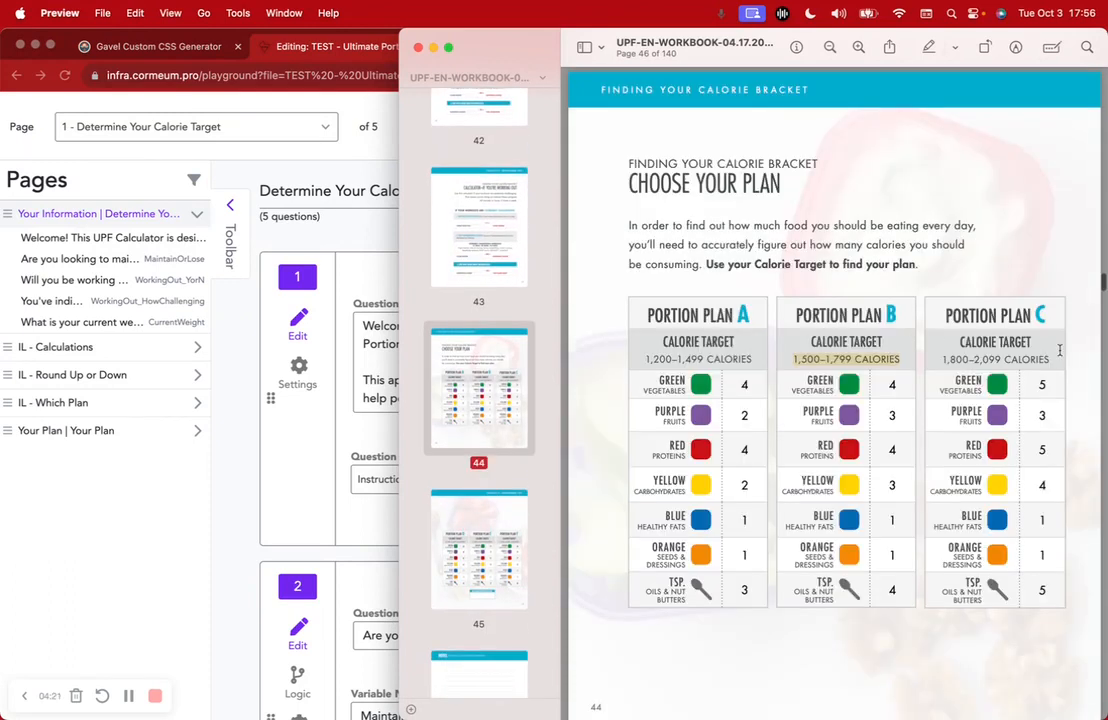
scroll(1059, 349, down, 10)
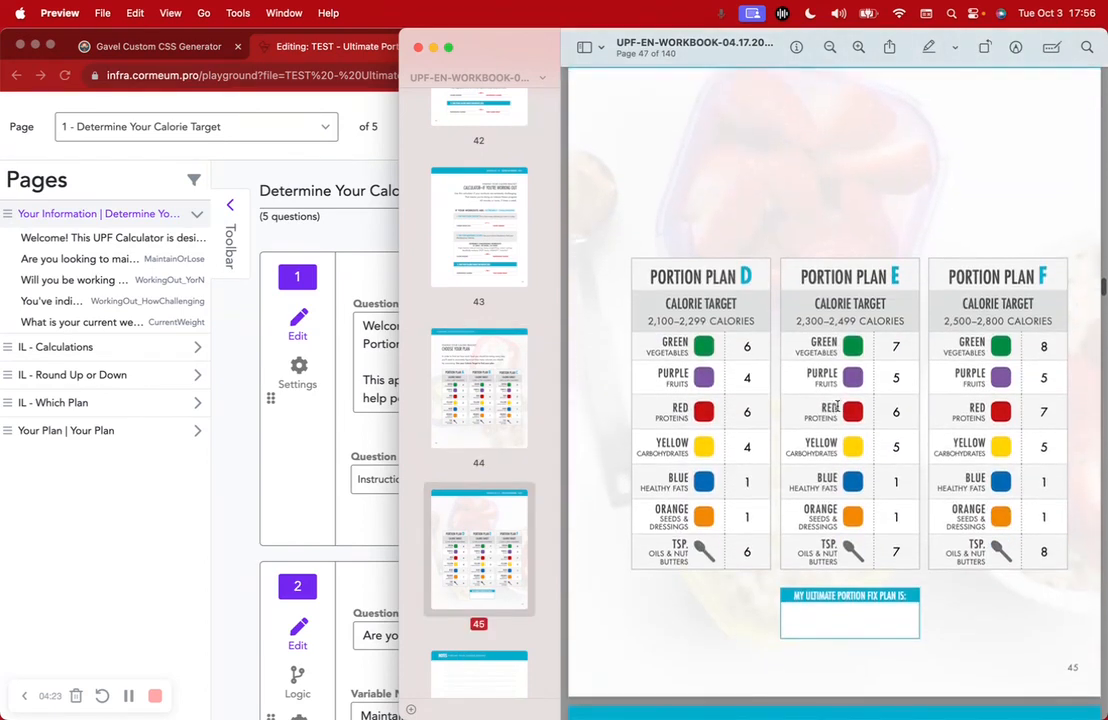
scroll(838, 406, down, 1)
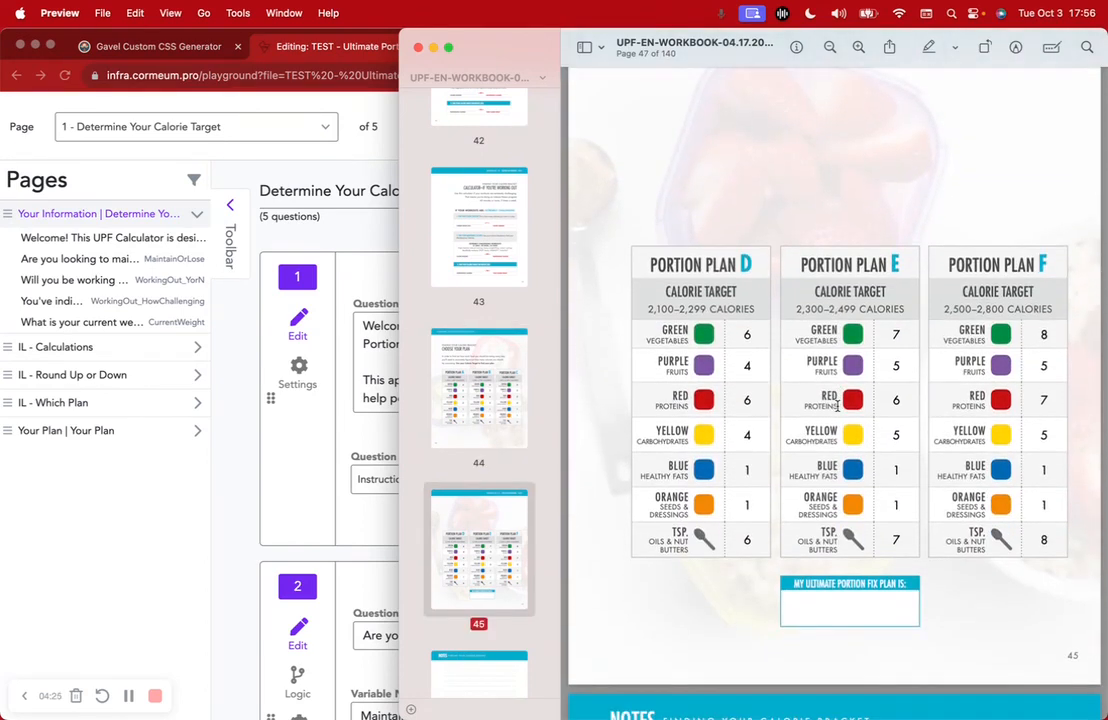
scroll(838, 406, up, 10)
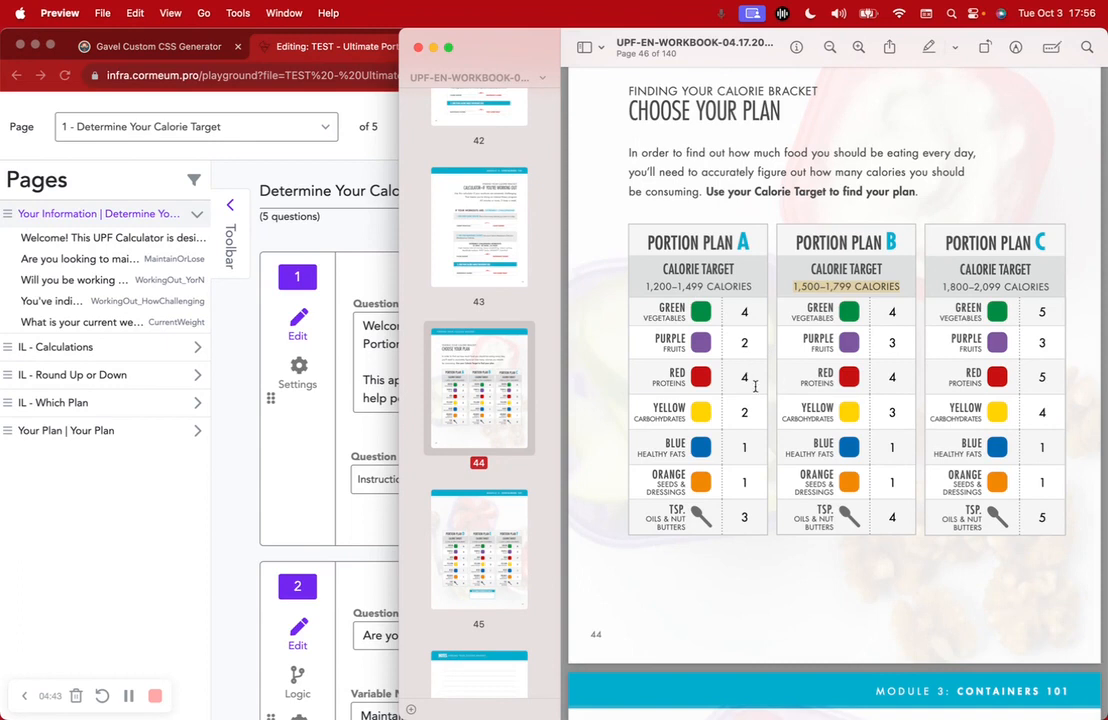
Highlight Plan A's 1,200–1,499 calorie range, then turn to workbook page 40
drag(645, 286, 768, 286)
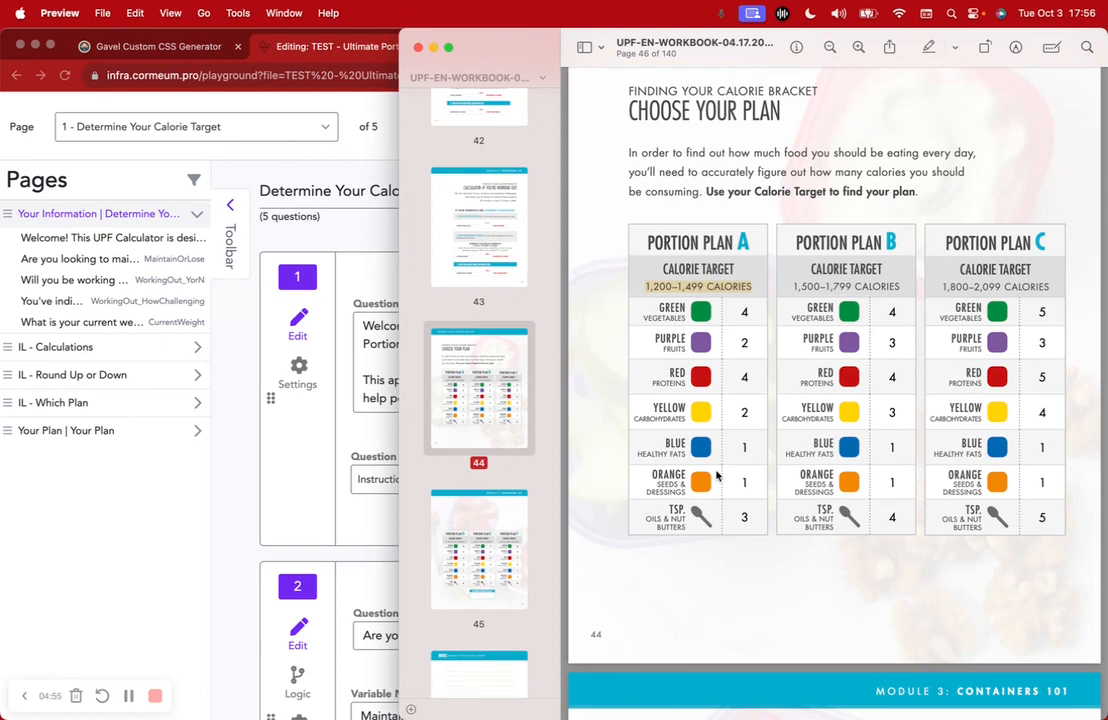
scroll(716, 476, down, 5)
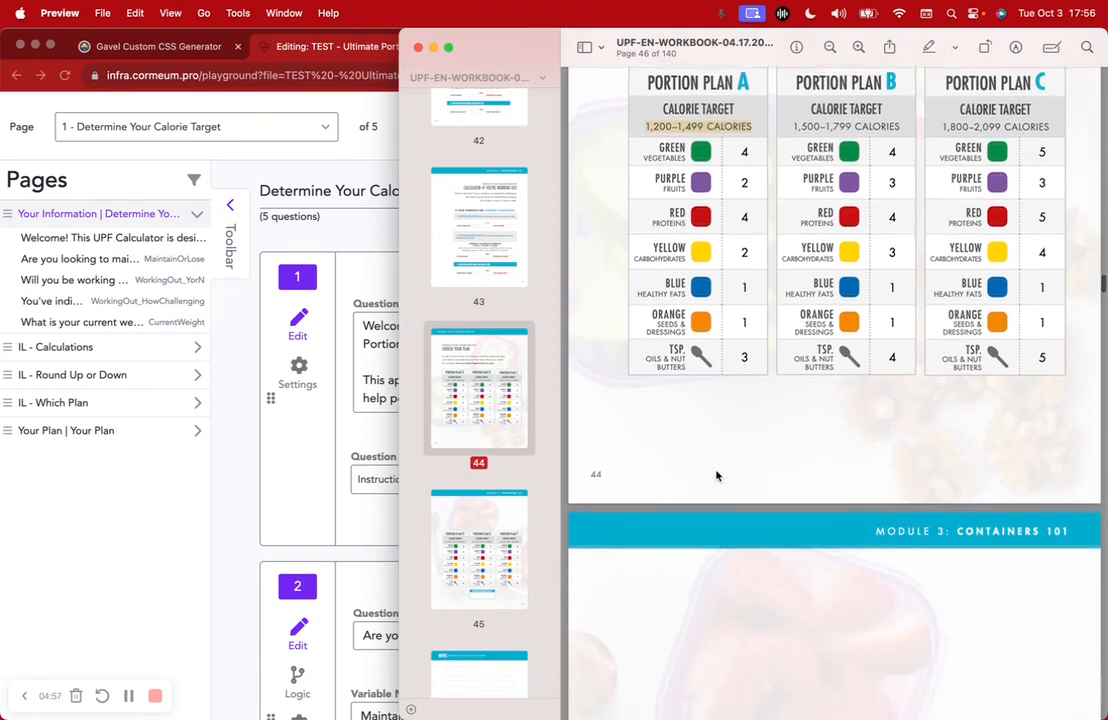
scroll(717, 475, up, 8)
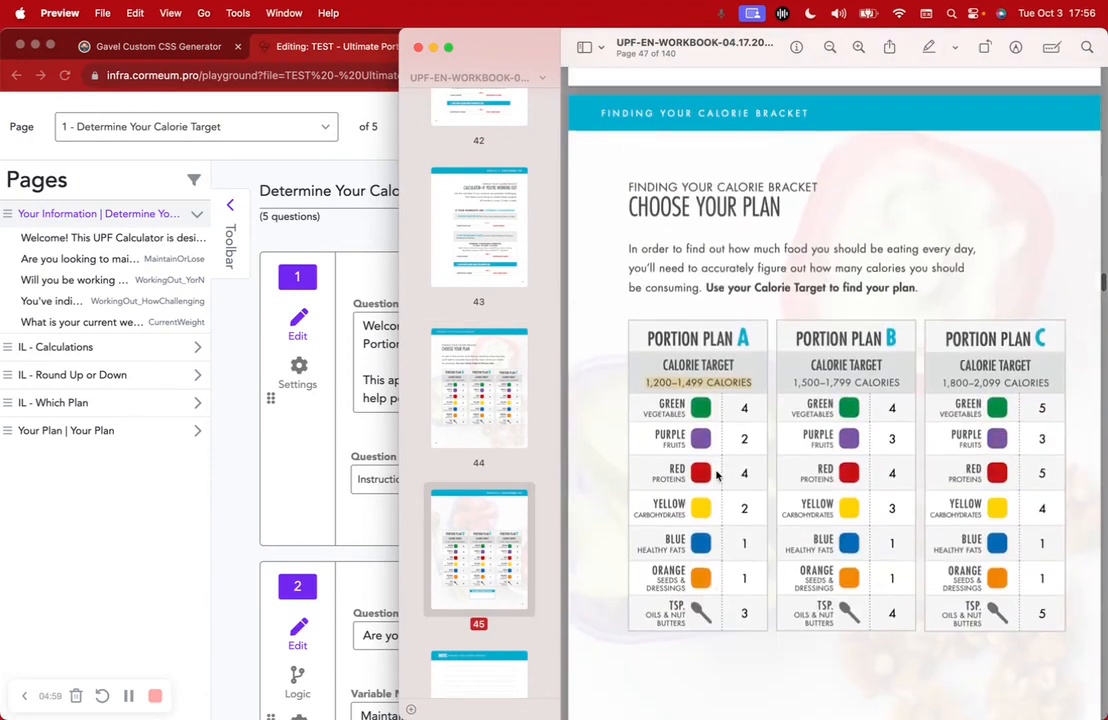
scroll(523, 321, up, 10)
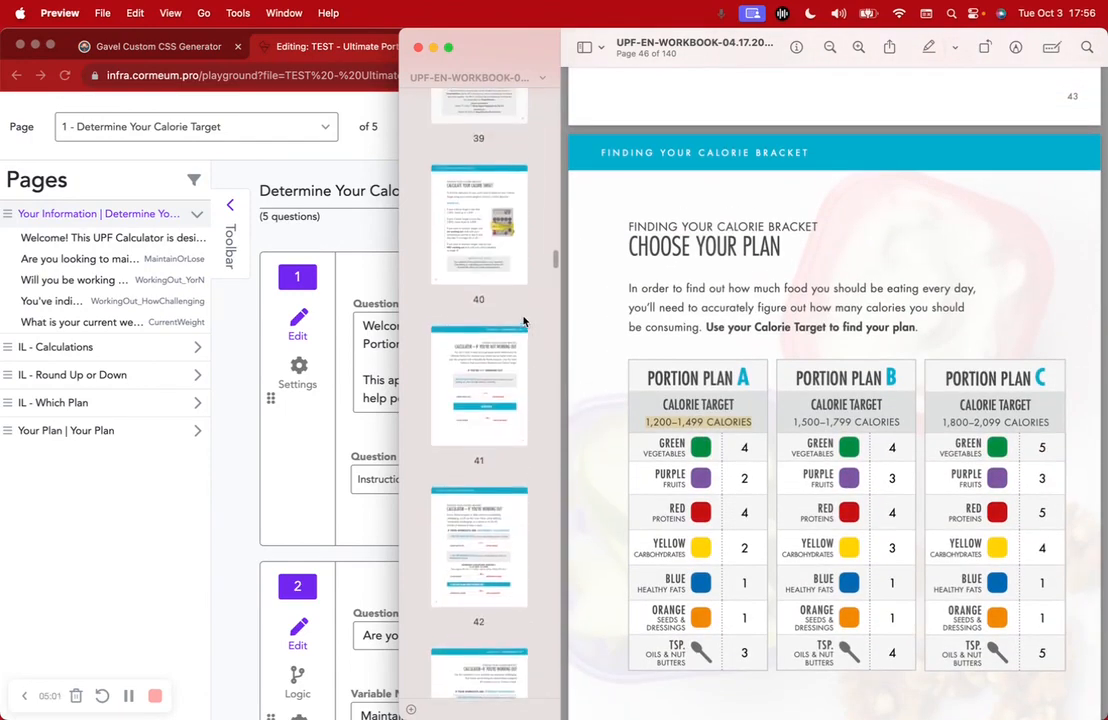
scroll(523, 321, up, 3)
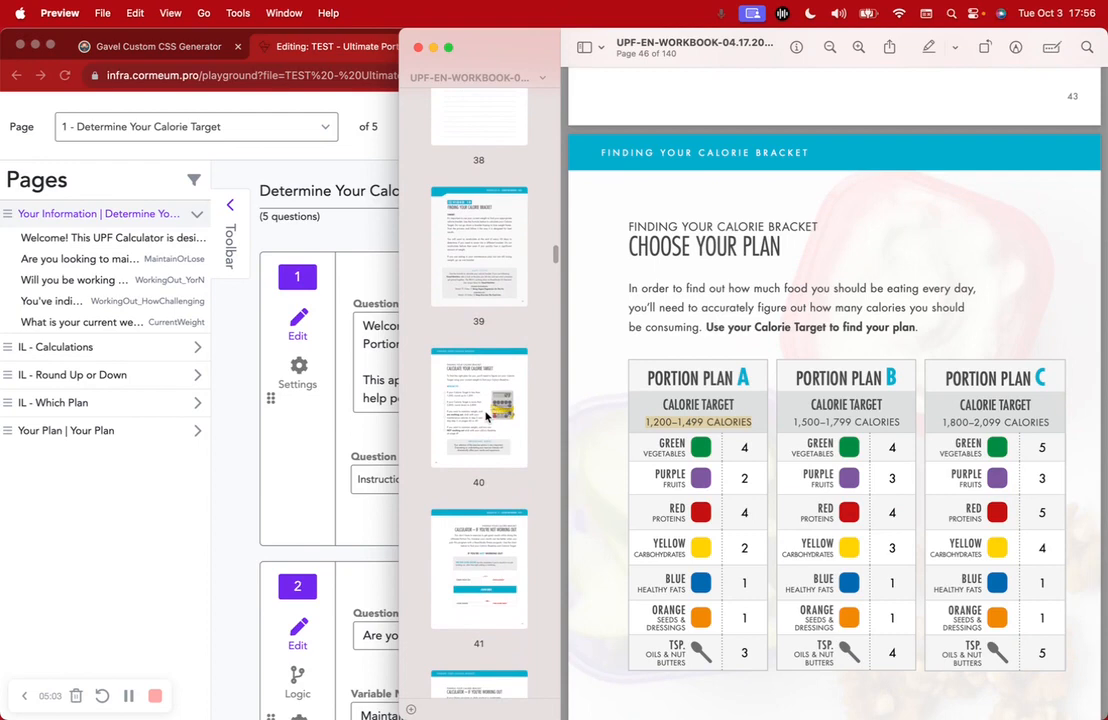
click(487, 416)
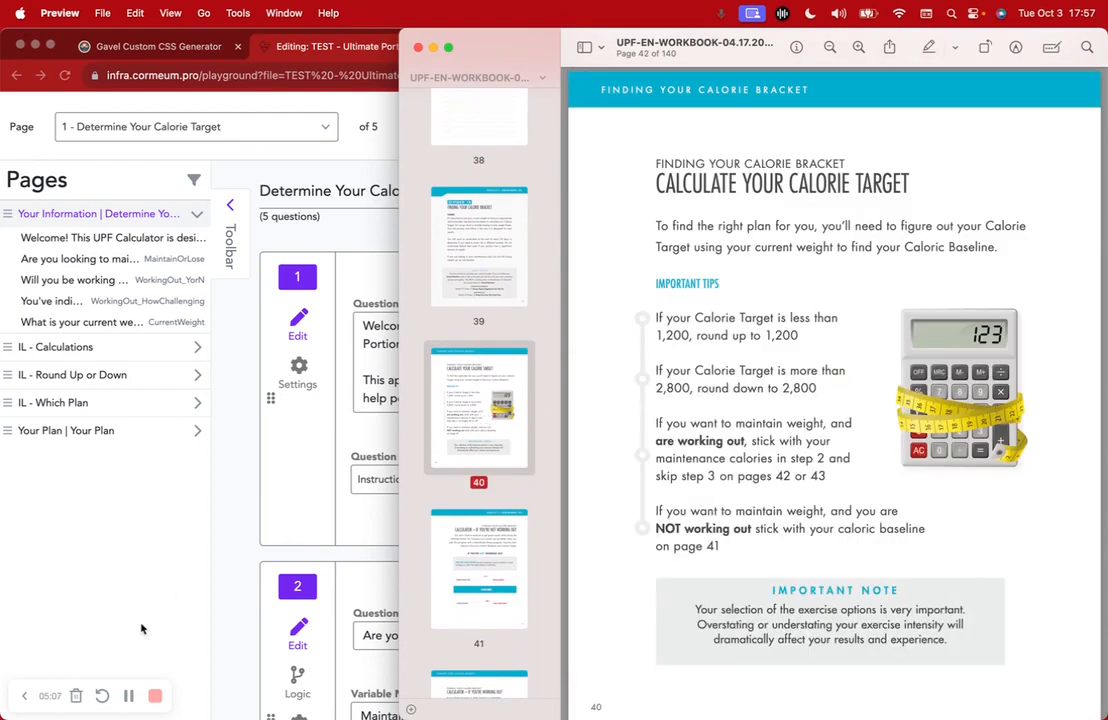
click(123, 532)
click(1070, 315)
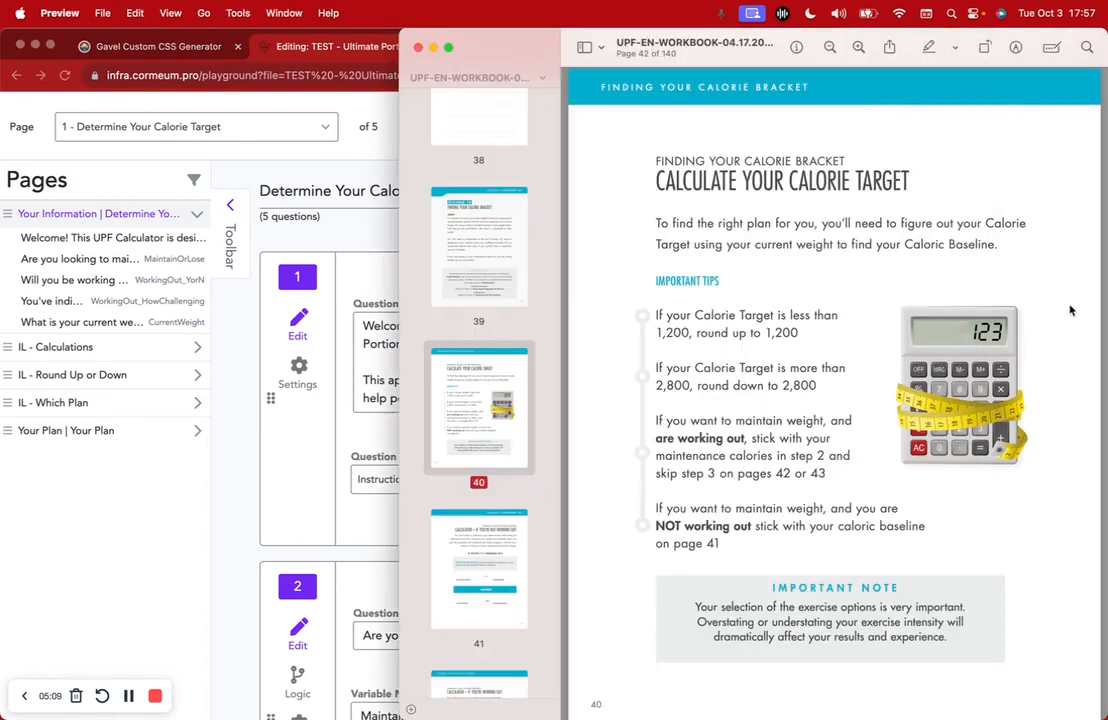
scroll(494, 428, down, 1)
scroll(494, 428, down, 3)
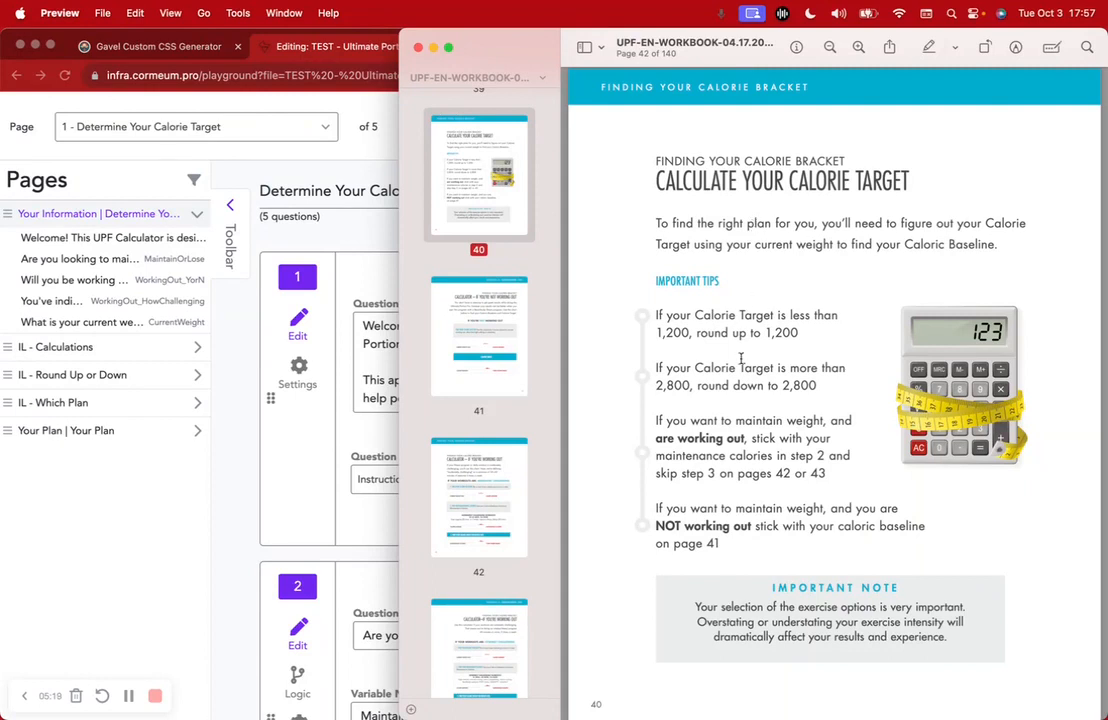
scroll(741, 358, down, 2)
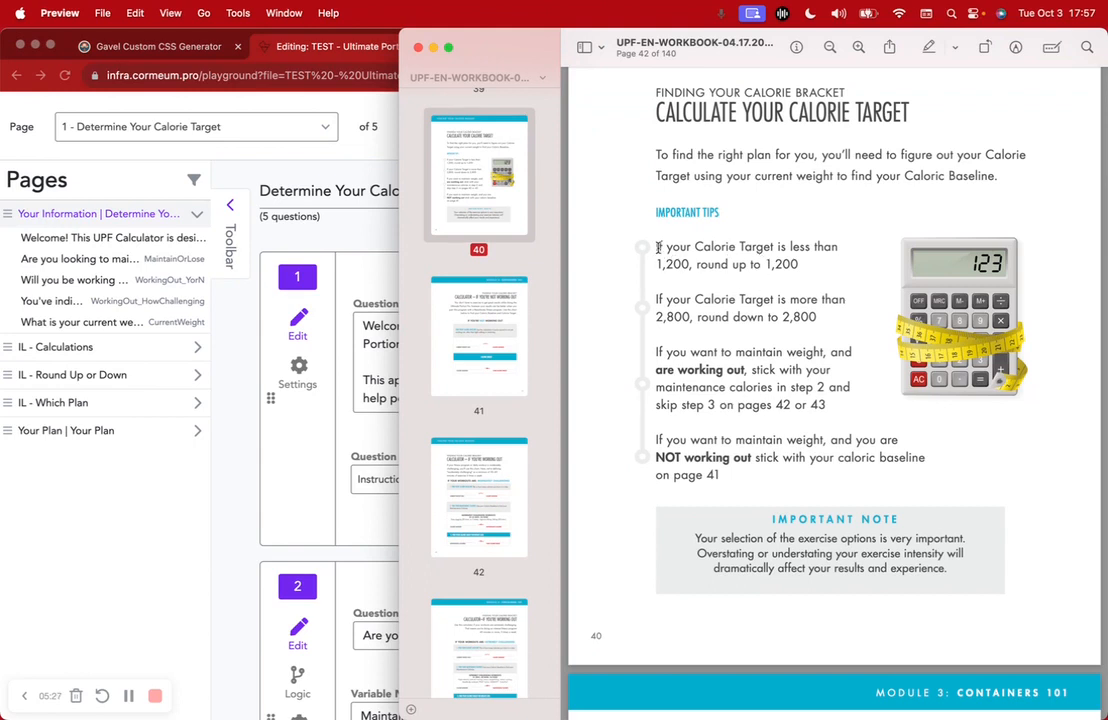
drag(655, 246, 816, 264)
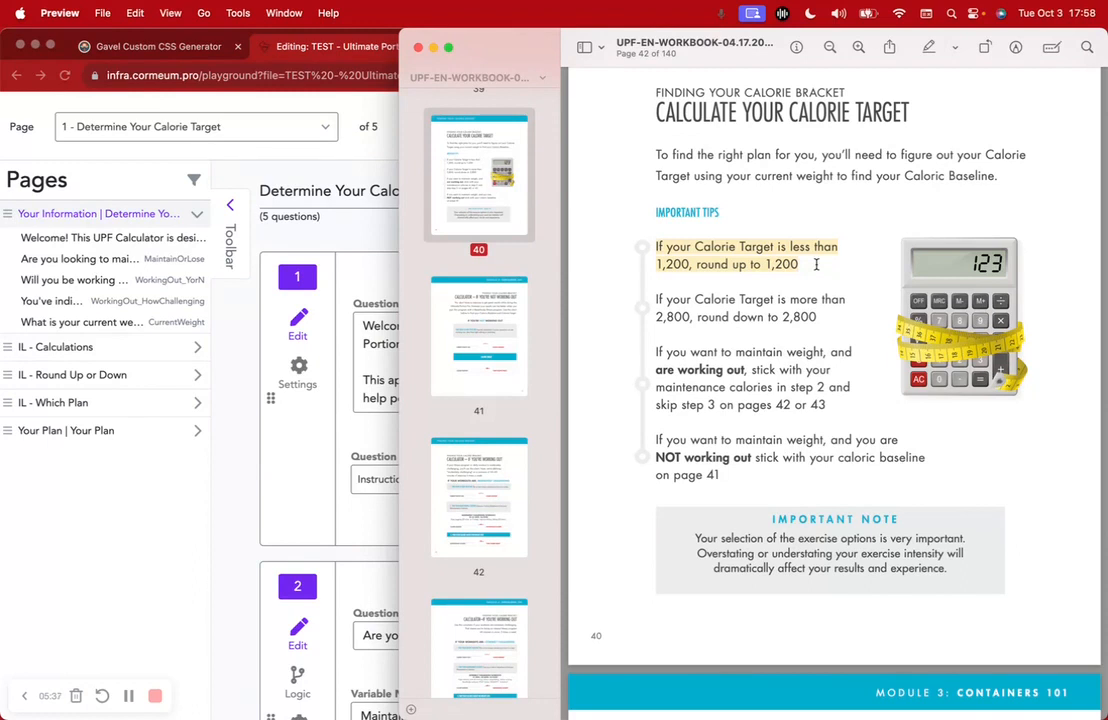
scroll(816, 264, down, 2)
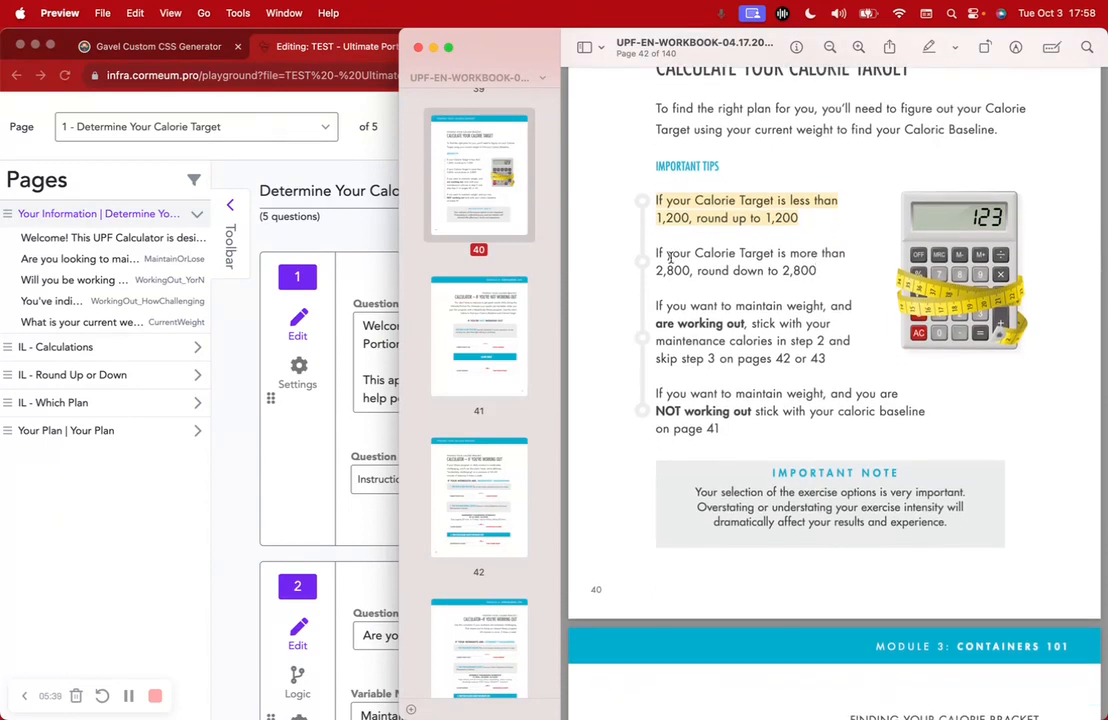
drag(657, 255, 838, 273)
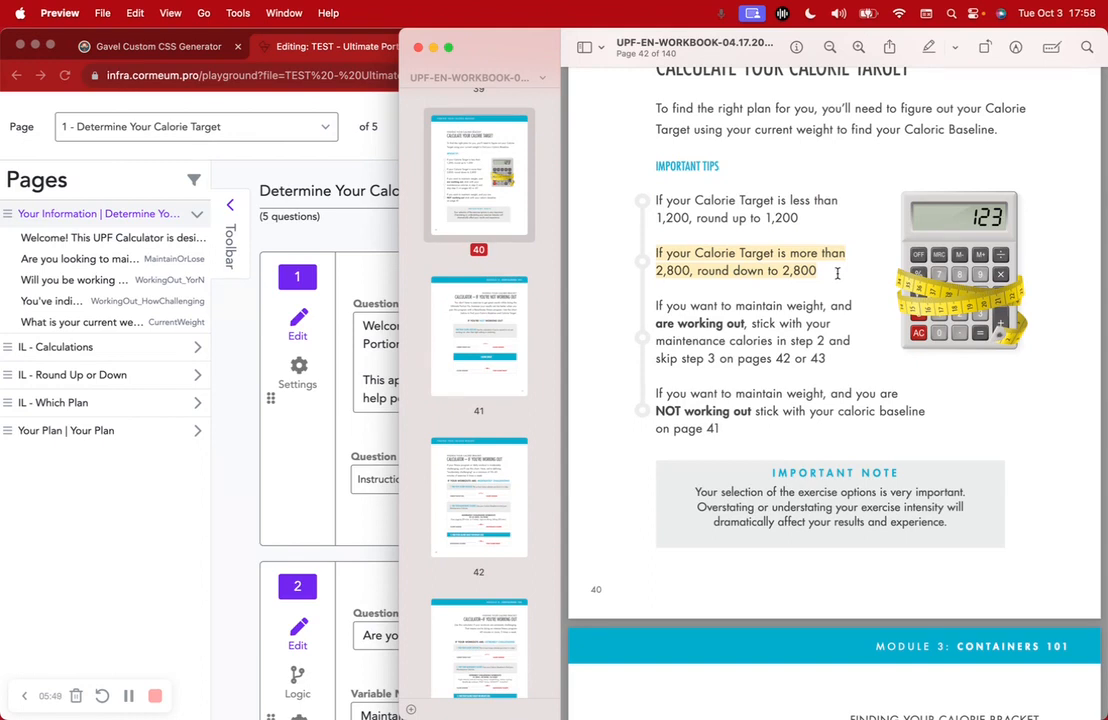
scroll(836, 275, down, 3)
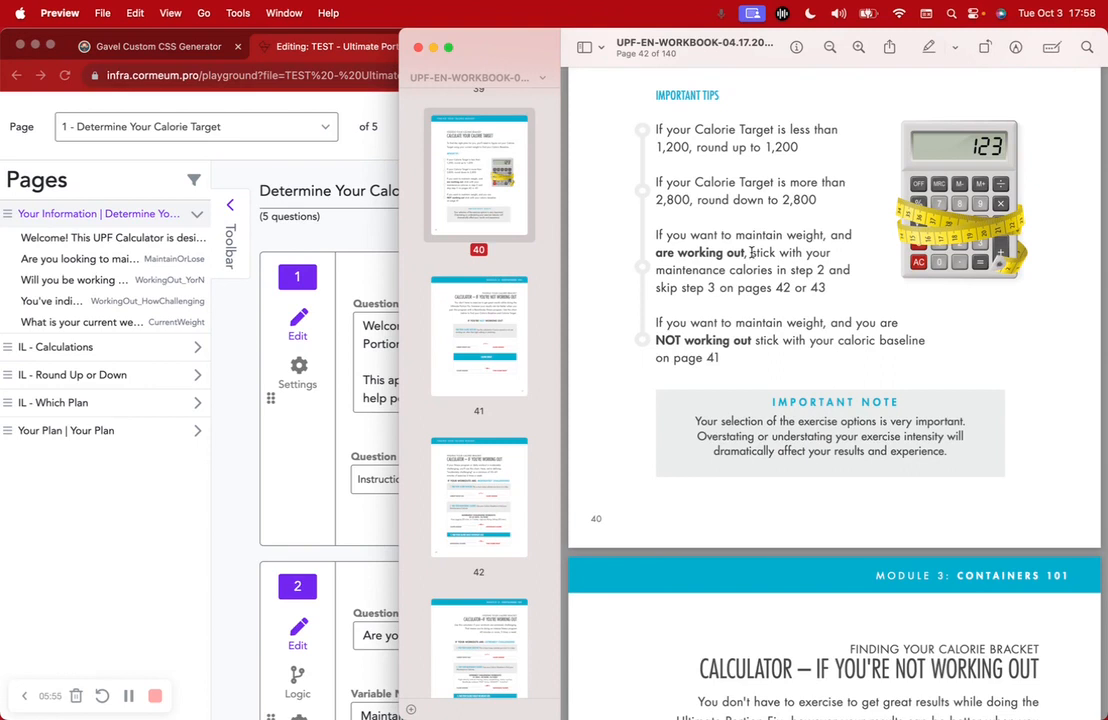
drag(752, 253, 773, 268)
drag(697, 288, 844, 290)
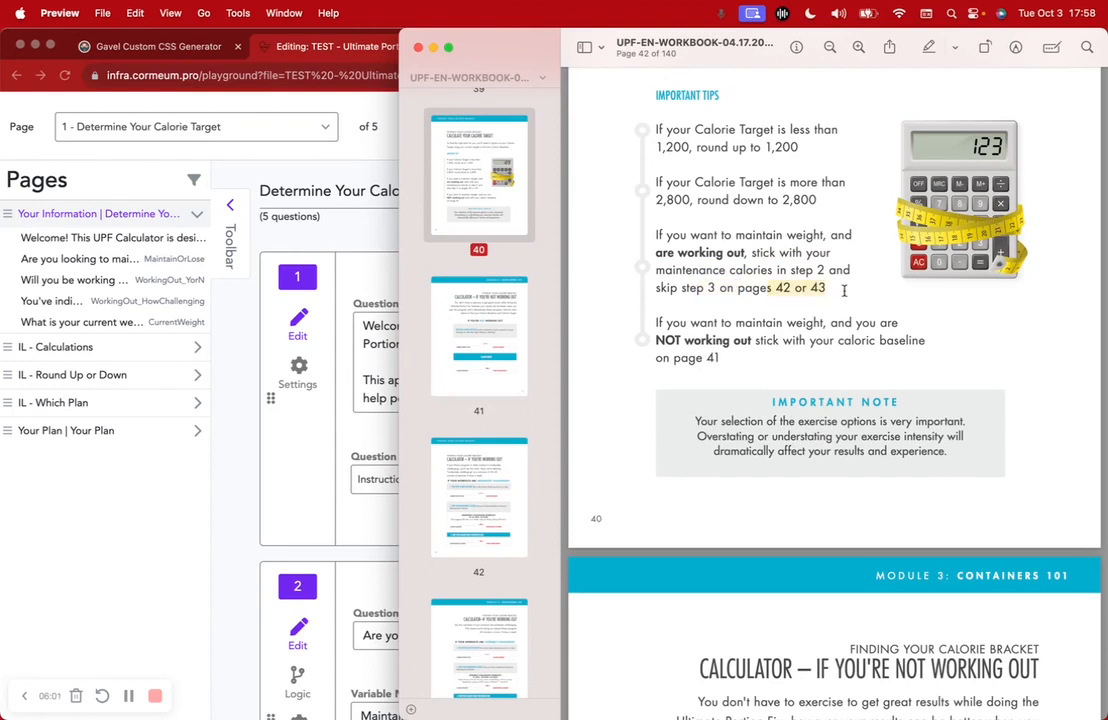
Open the working-out calculator page and select its step 3 weight-loss heading
scroll(478, 430, down, 3)
click(477, 391)
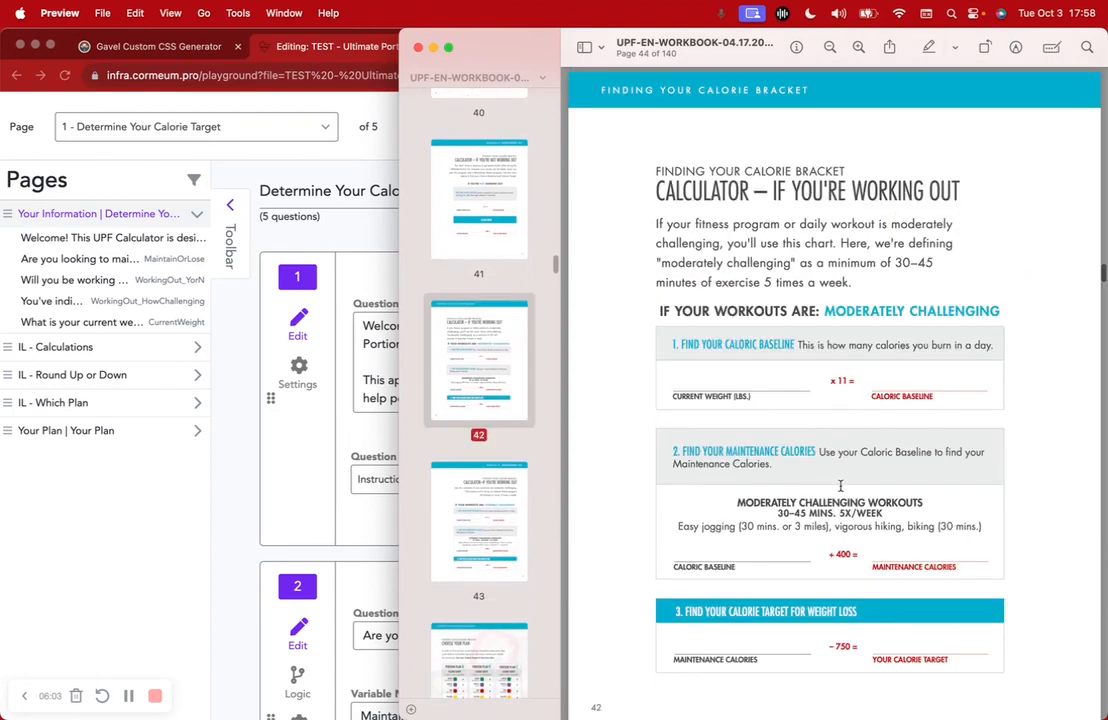
scroll(840, 485, down, 2)
scroll(840, 485, up, 1)
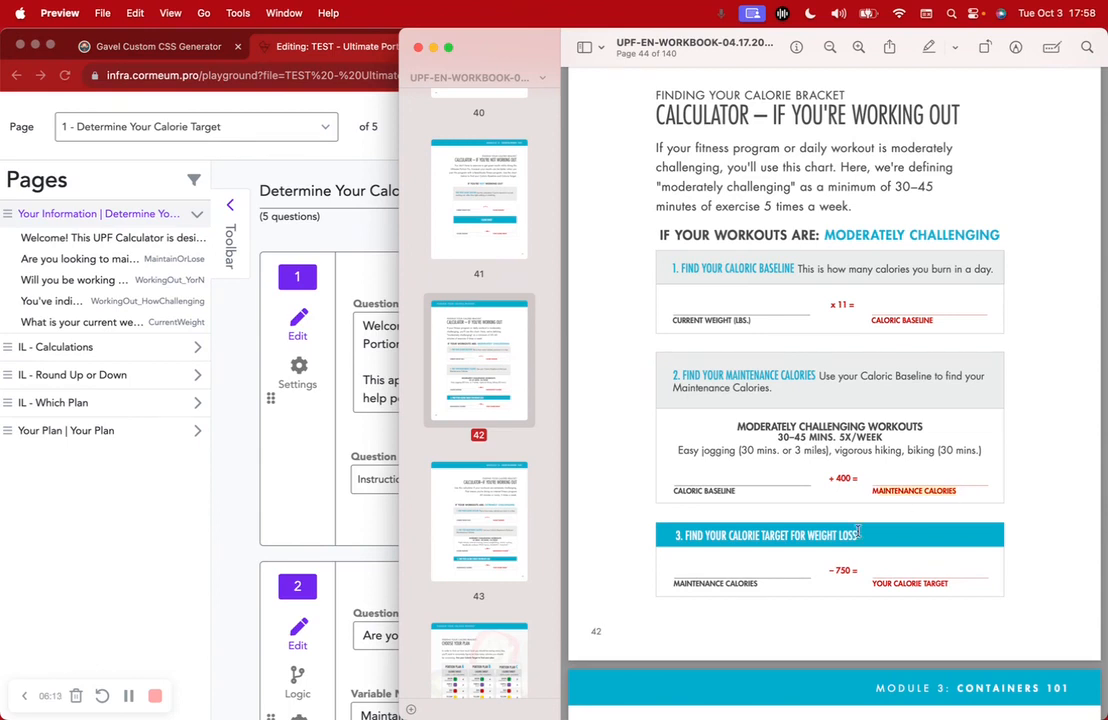
drag(800, 534, 866, 569)
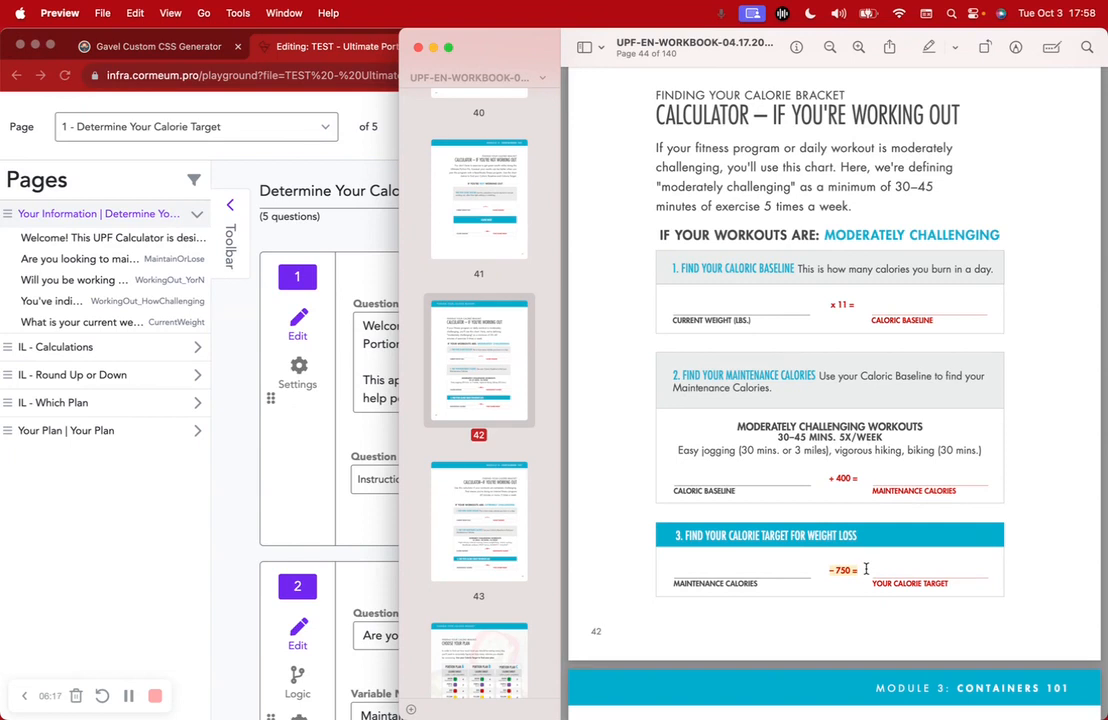
Browse the not-working-out calculator page and the calorie target tips page
click(494, 175)
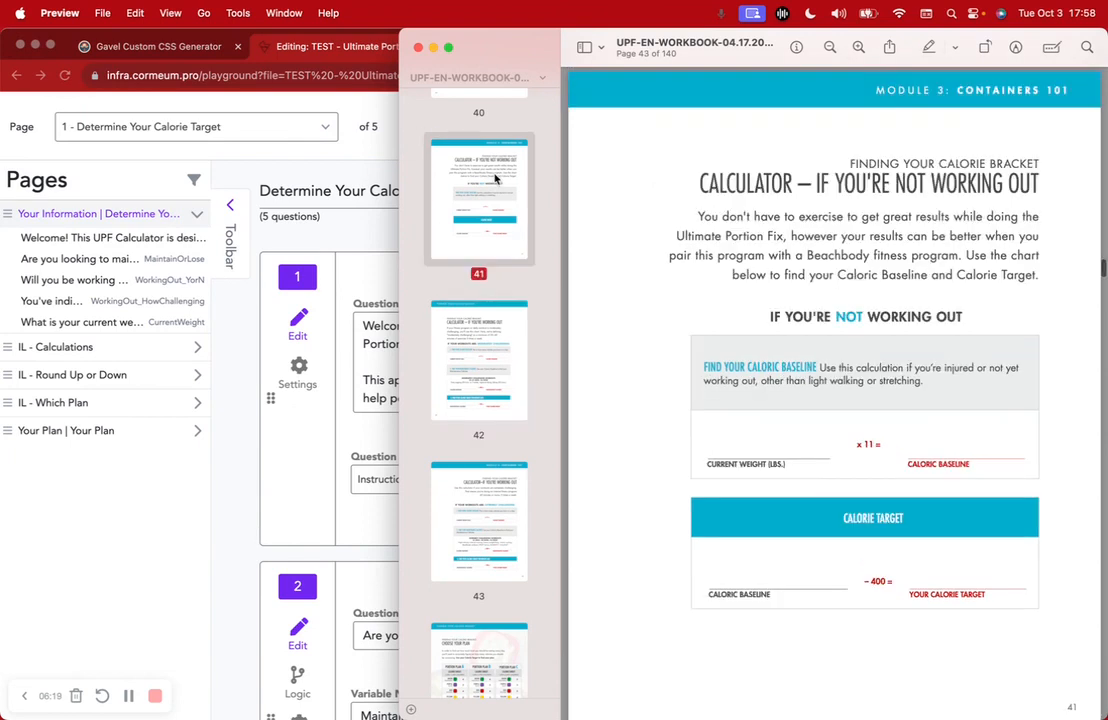
scroll(953, 420, up, 2)
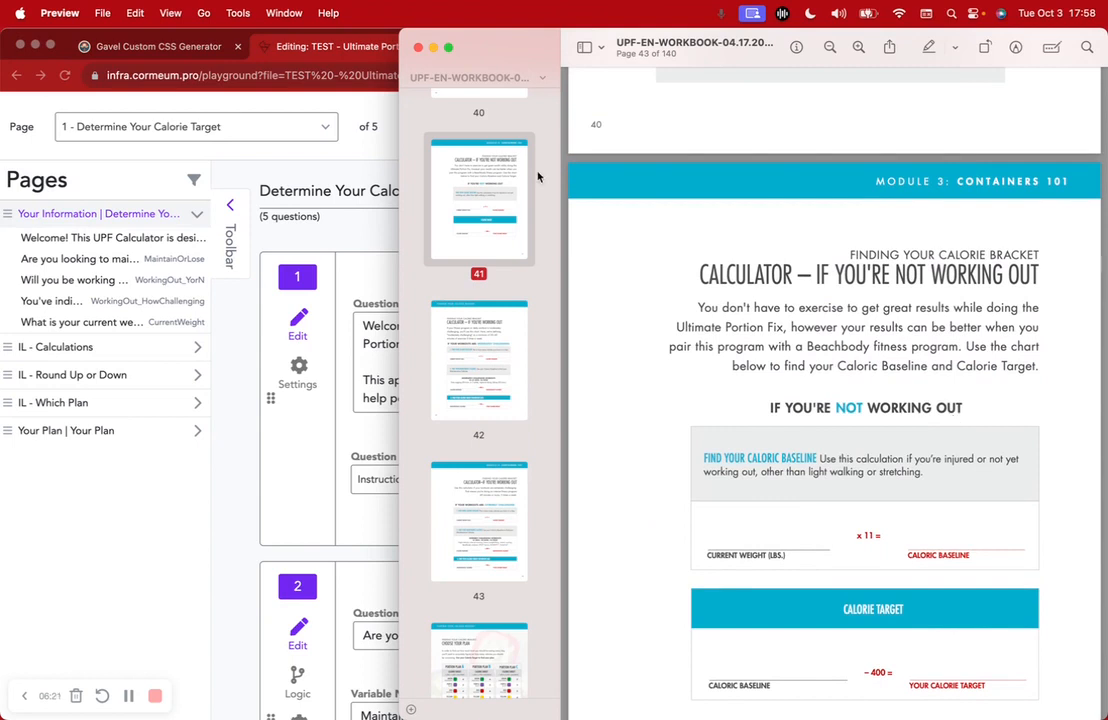
scroll(539, 176, up, 4)
click(475, 246)
scroll(753, 392, down, 3)
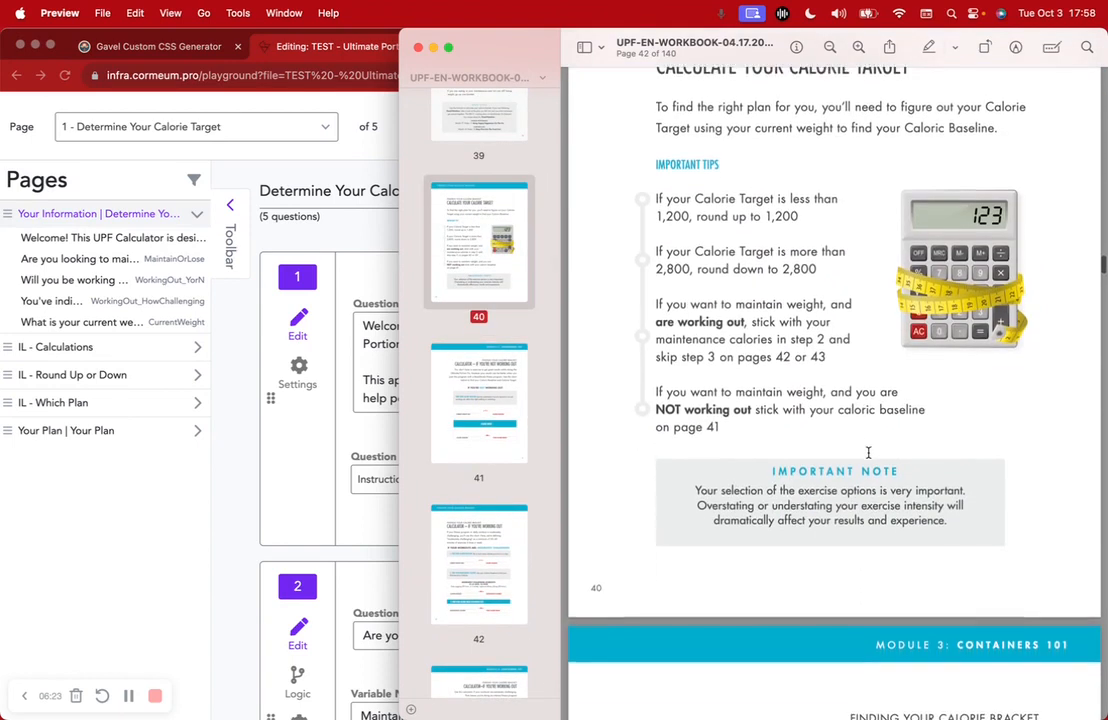
drag(665, 389, 754, 420)
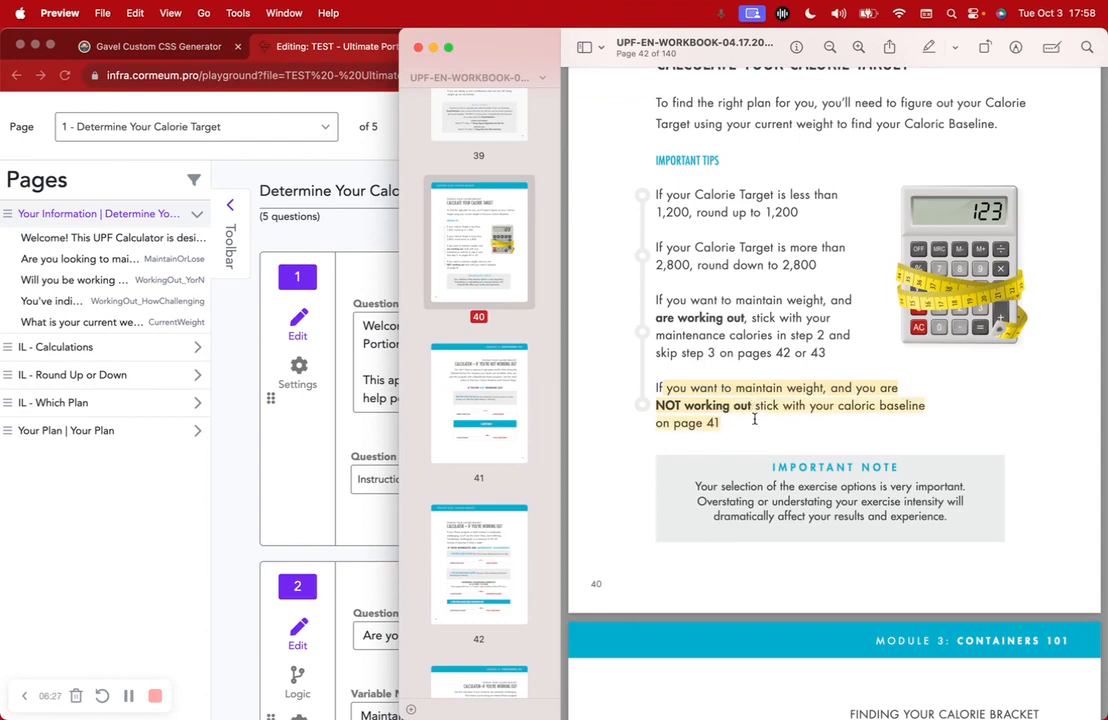
Select the IF YOU'RE NOT WORKING OUT, CALORIC BASELINE and YOUR CALORIE TARGET labels
scroll(754, 420, down, 10)
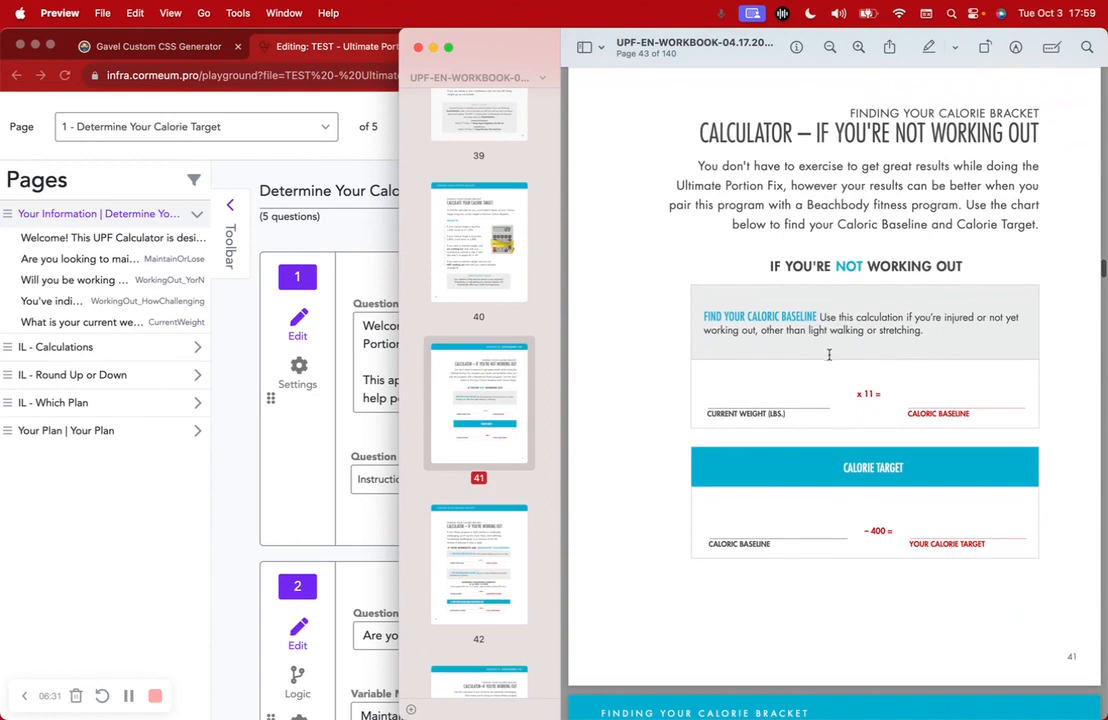
drag(766, 266, 996, 270)
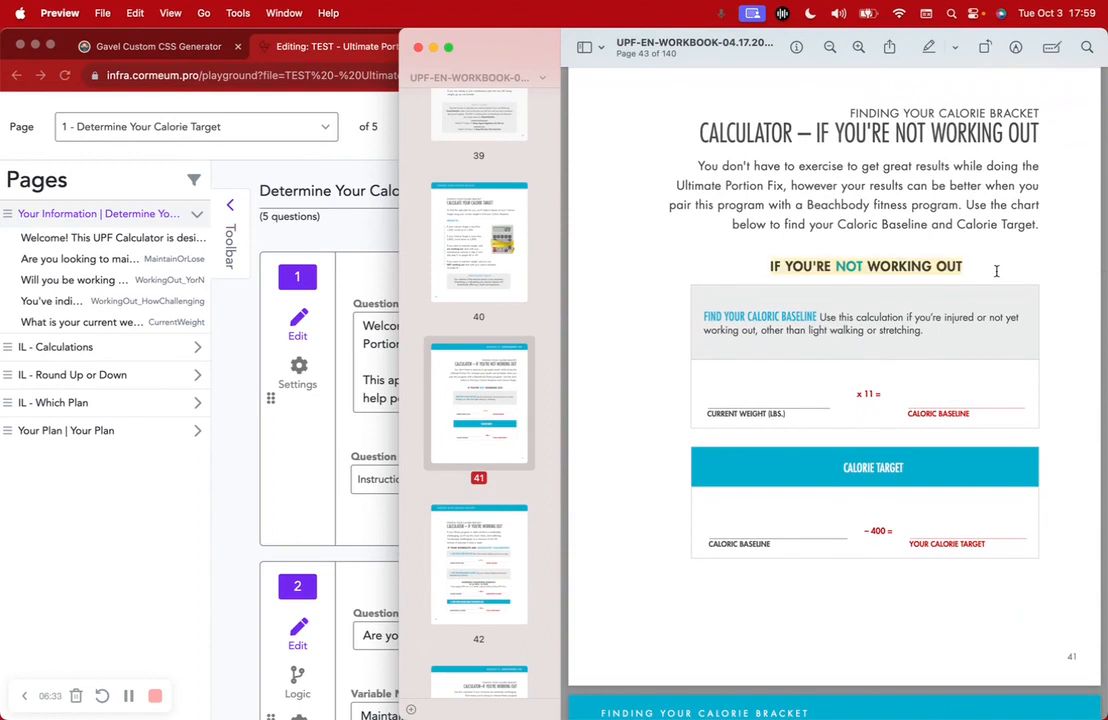
drag(906, 413, 972, 415)
drag(868, 532, 976, 548)
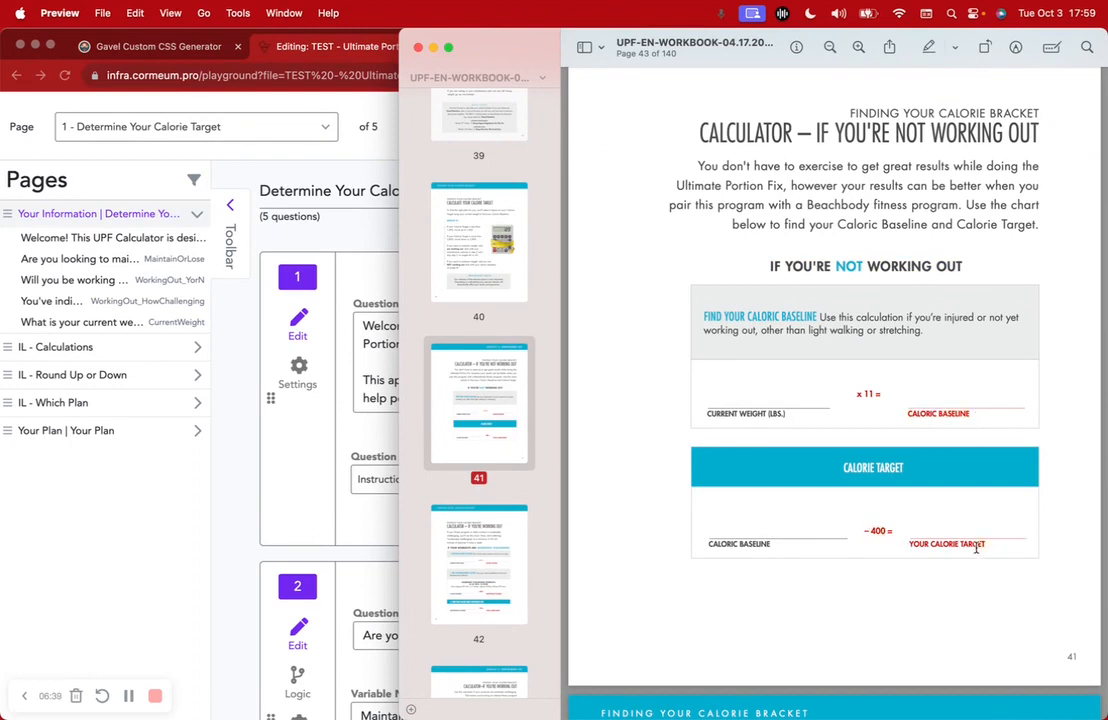
Select all four tips on the Calculate Your Calorie Target page
click(433, 240)
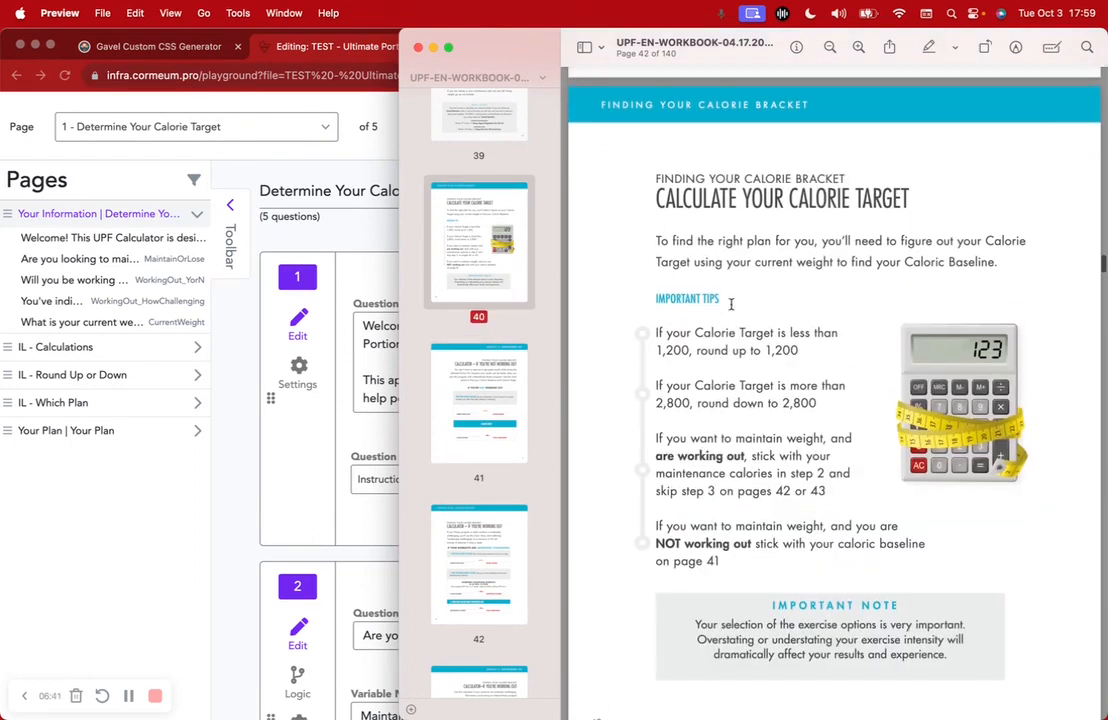
drag(658, 336, 726, 569)
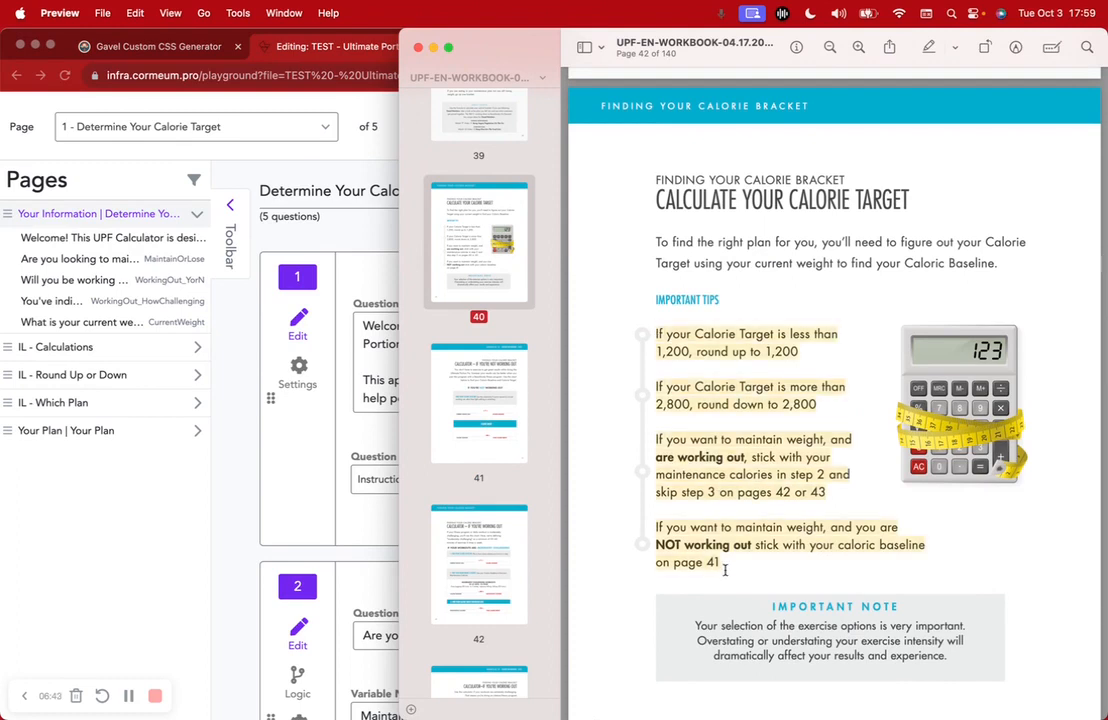
click(236, 367)
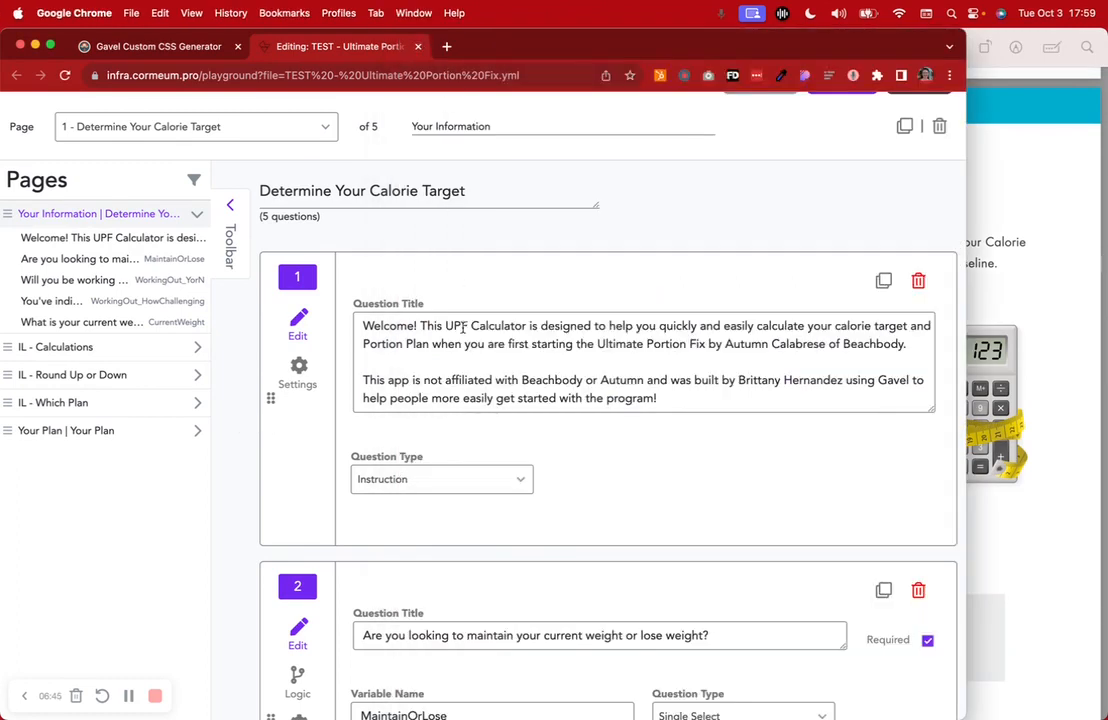
Run the questionnaire in a new tab, then bring workbook page 40 back in front
scroll(410, 280, up, 4)
click(918, 260)
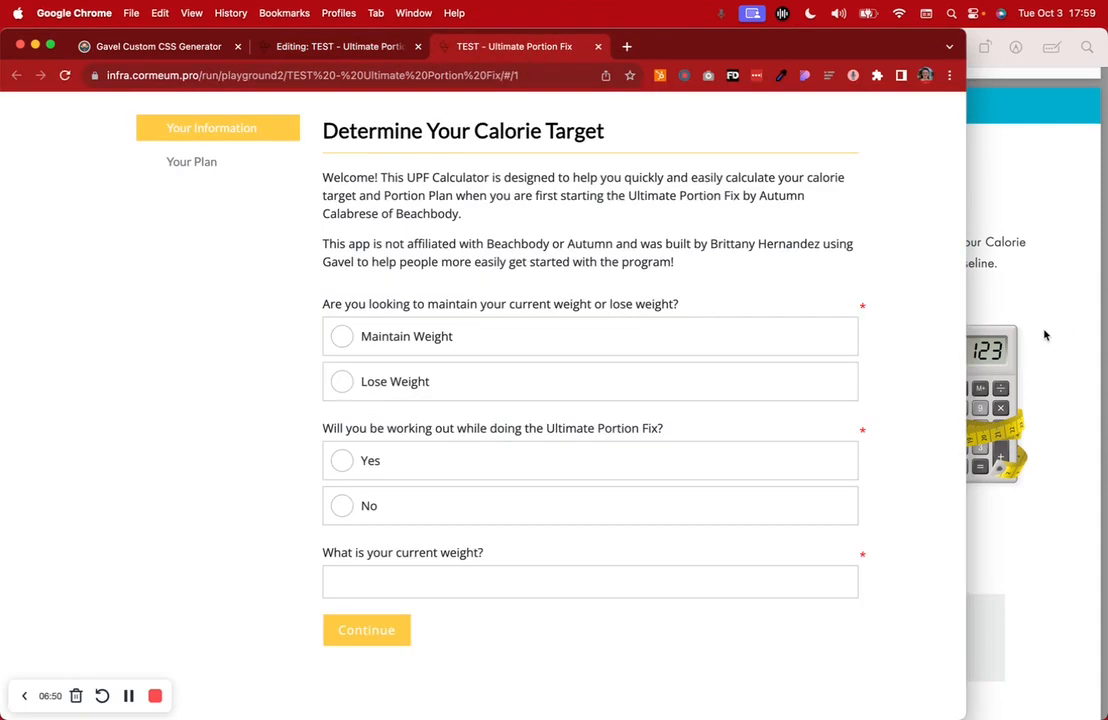
click(1046, 334)
scroll(844, 427, down, 2)
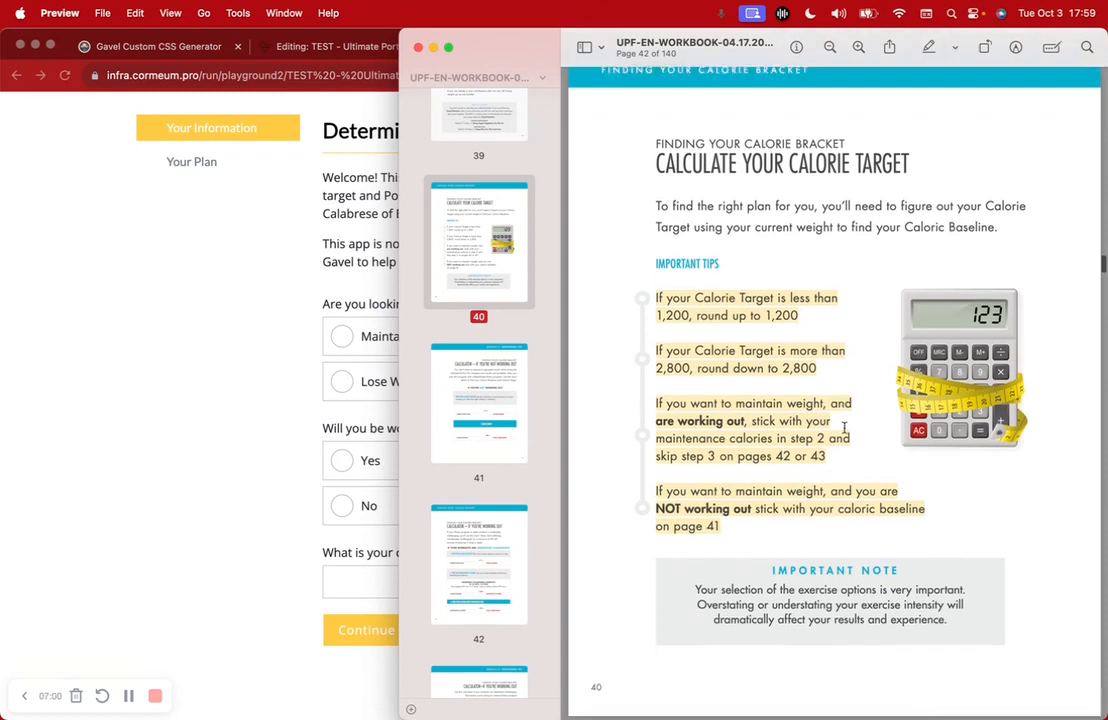
Select Lose Weight as the goal in the running calorie form
scroll(844, 427, down, 10)
scroll(844, 427, down, 8)
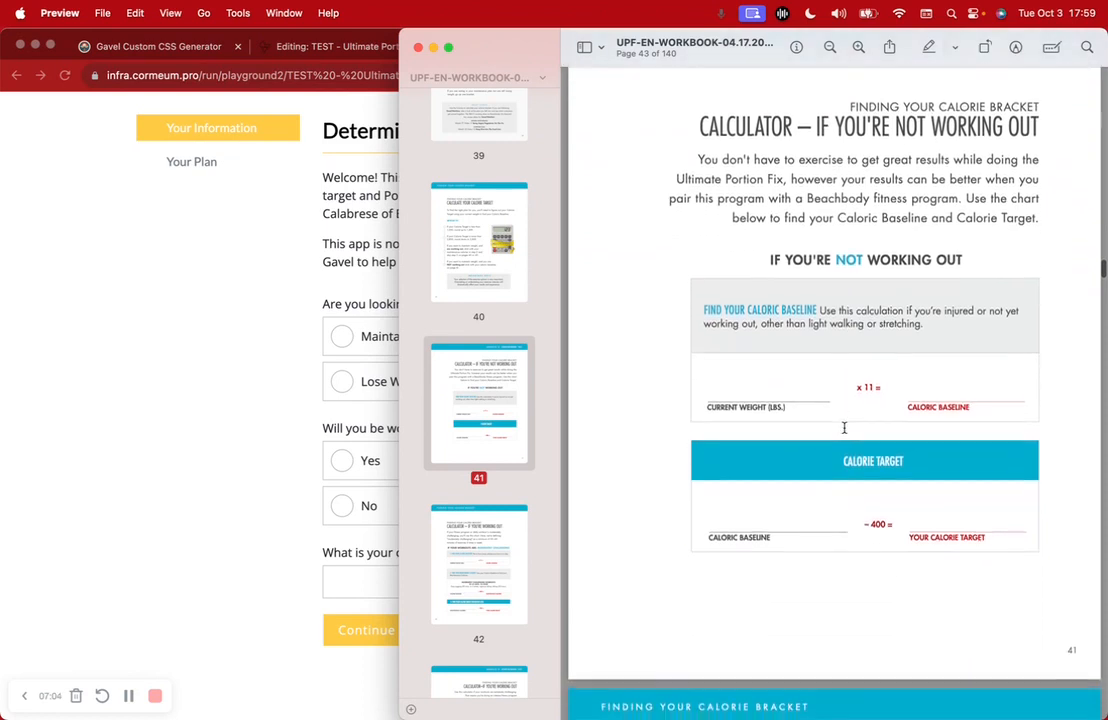
scroll(844, 427, up, 10)
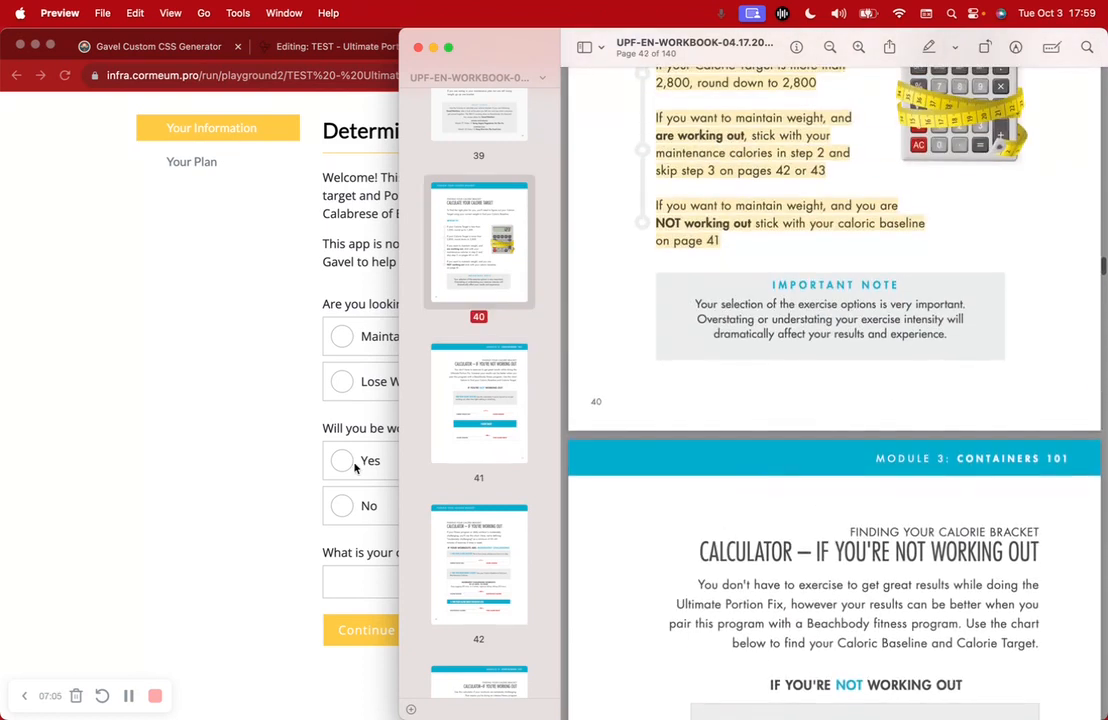
click(209, 456)
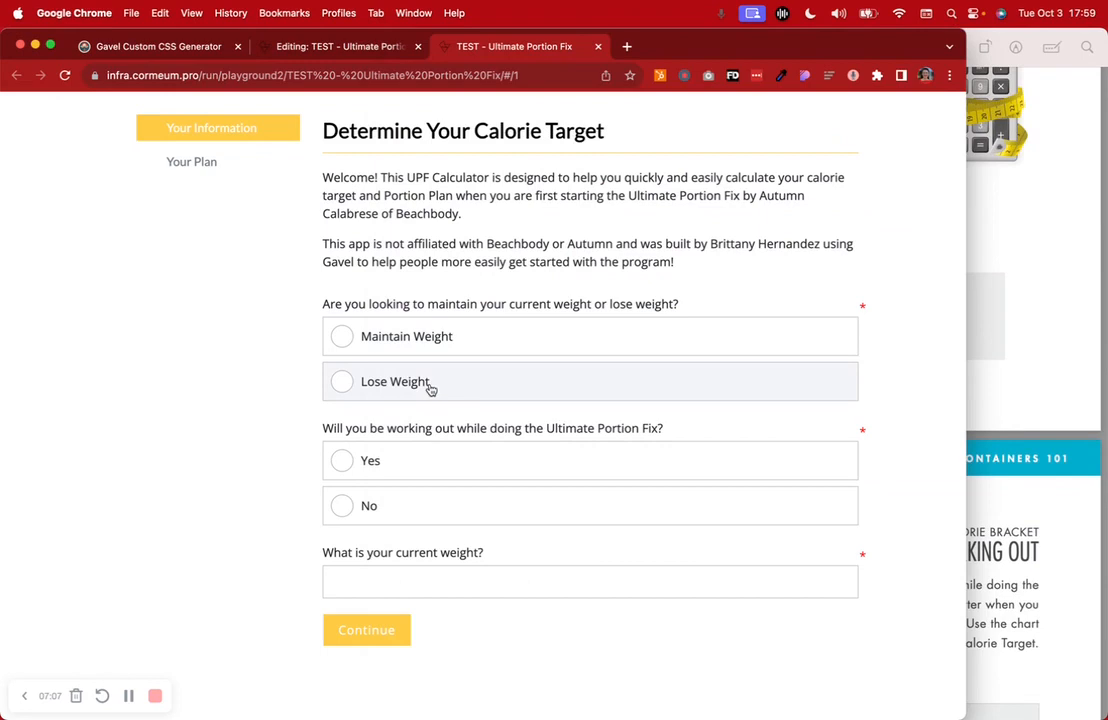
click(537, 379)
key(Up)
click(541, 383)
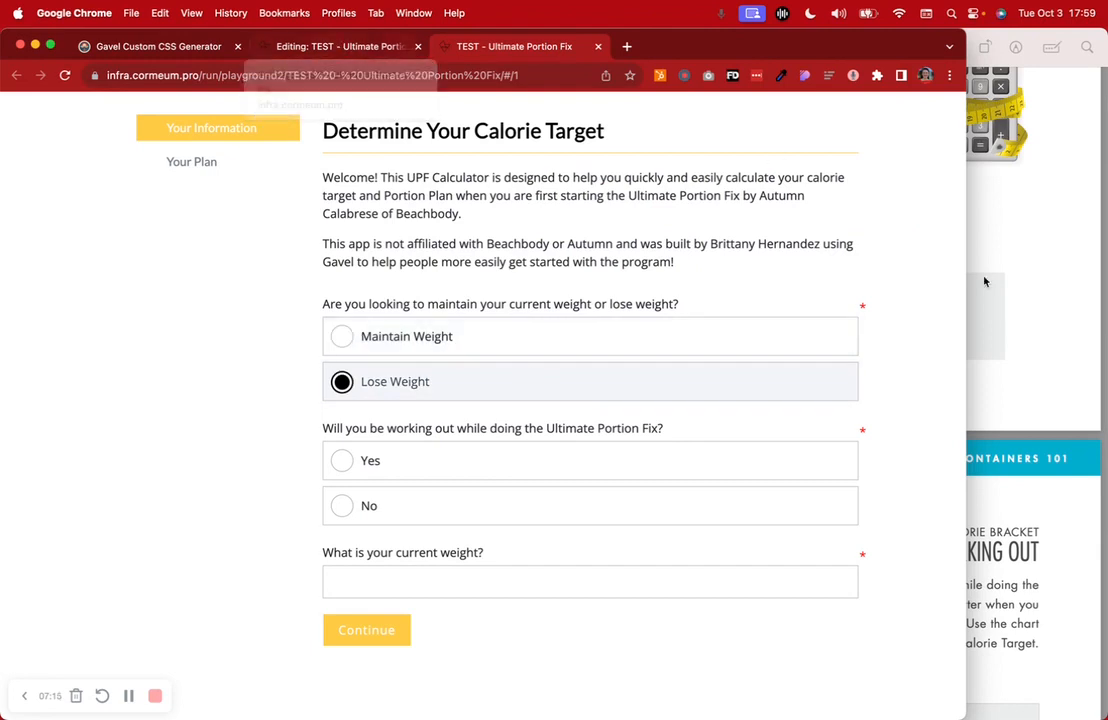
In the Preview workbook, highlight the working-out and not-working-out conditions
click(1012, 280)
scroll(980, 280, up, 5)
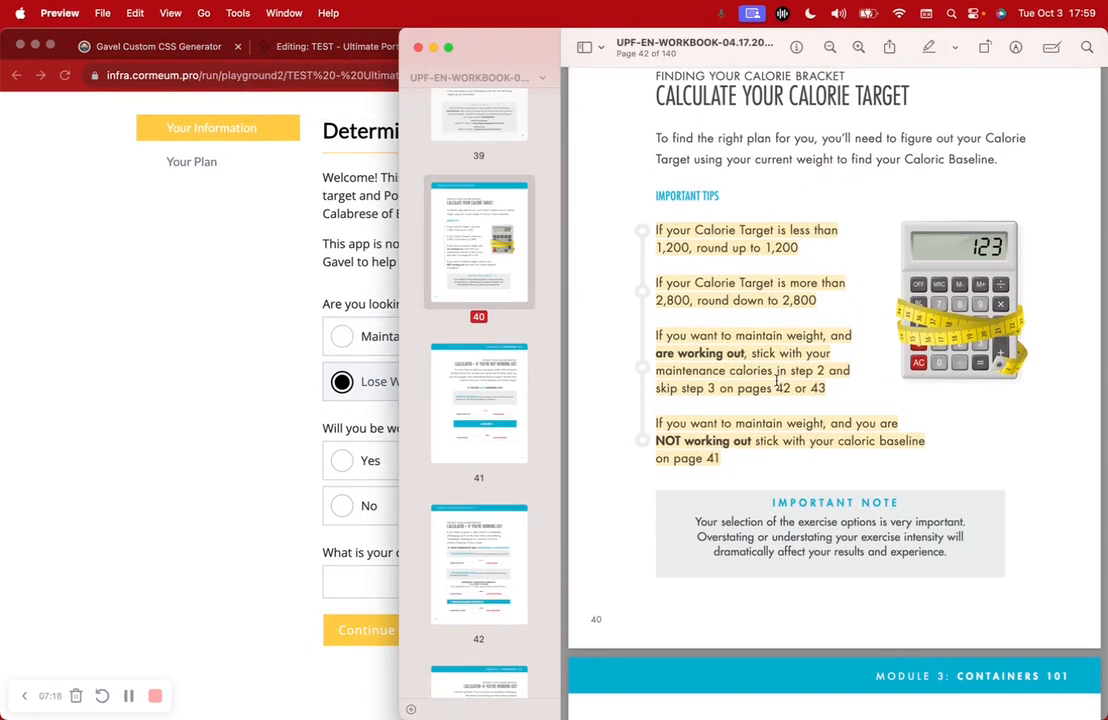
click(668, 332)
drag(651, 349, 745, 353)
drag(655, 441, 736, 431)
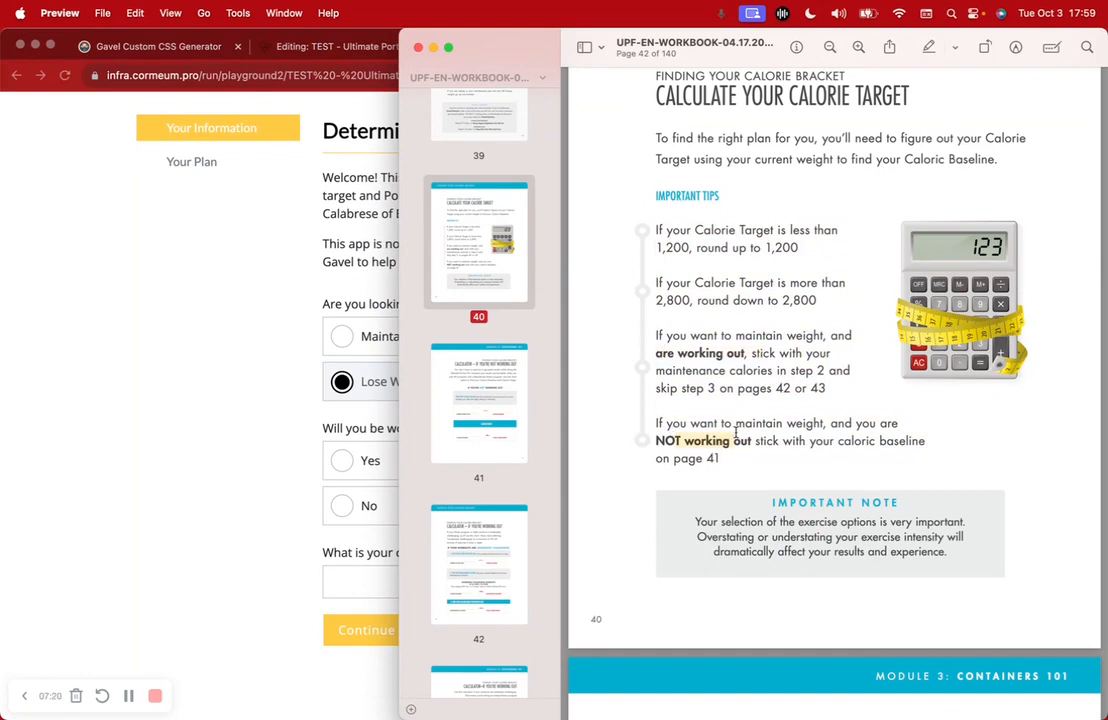
scroll(736, 431, down, 3)
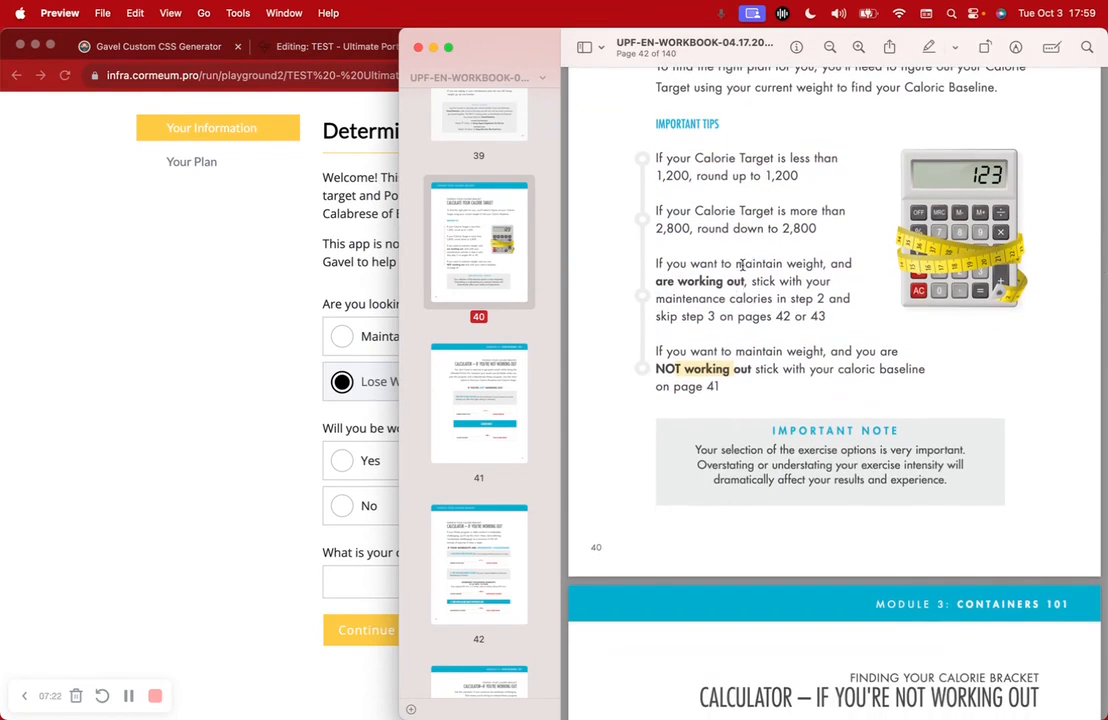
Highlight the maintain-weight and workout conditions on the Extremely Challenging calculator page
drag(736, 263, 826, 263)
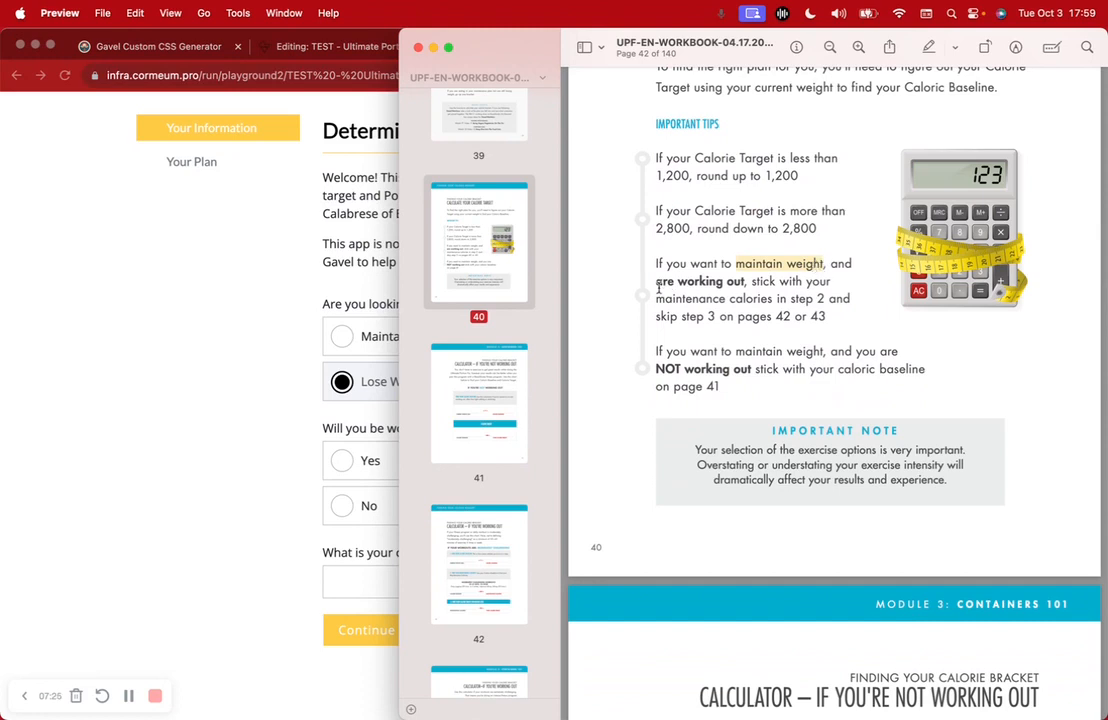
drag(657, 281, 746, 281)
drag(656, 369, 754, 370)
scroll(751, 370, down, 15)
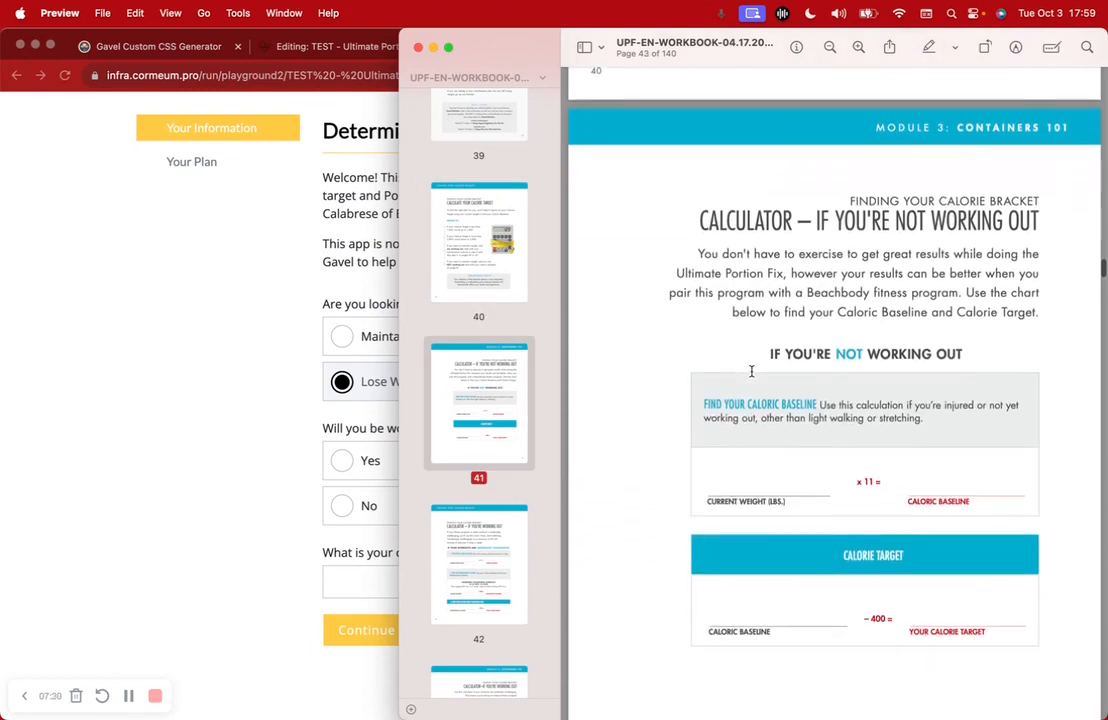
scroll(751, 371, down, 20)
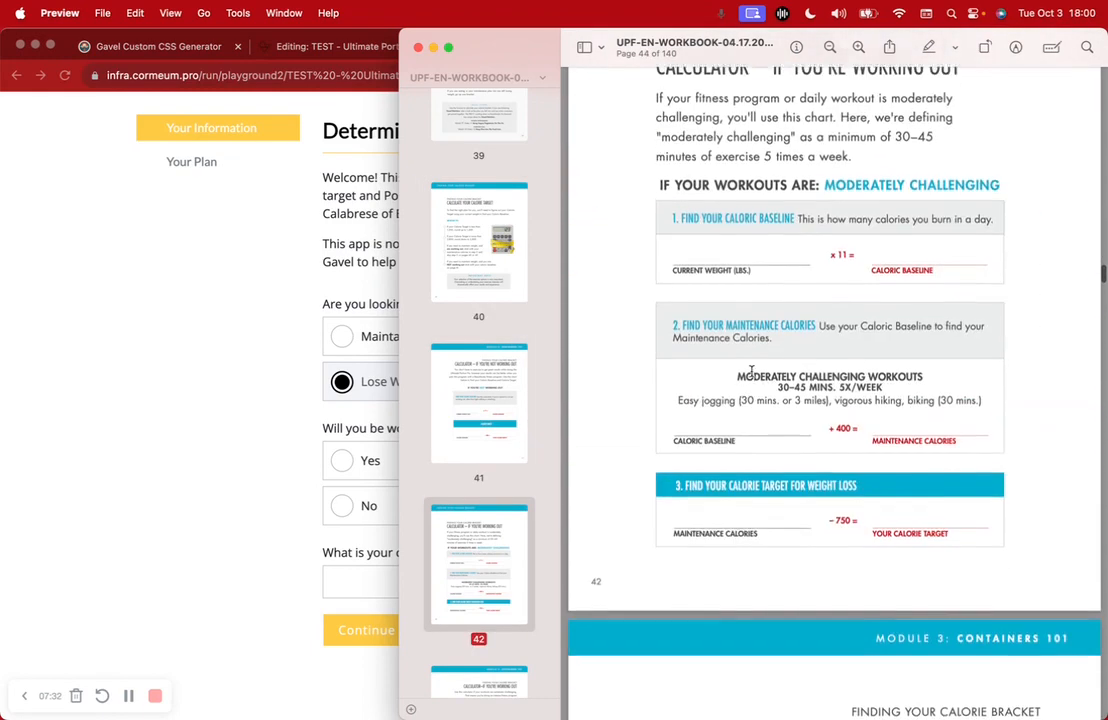
scroll(751, 371, up, 10)
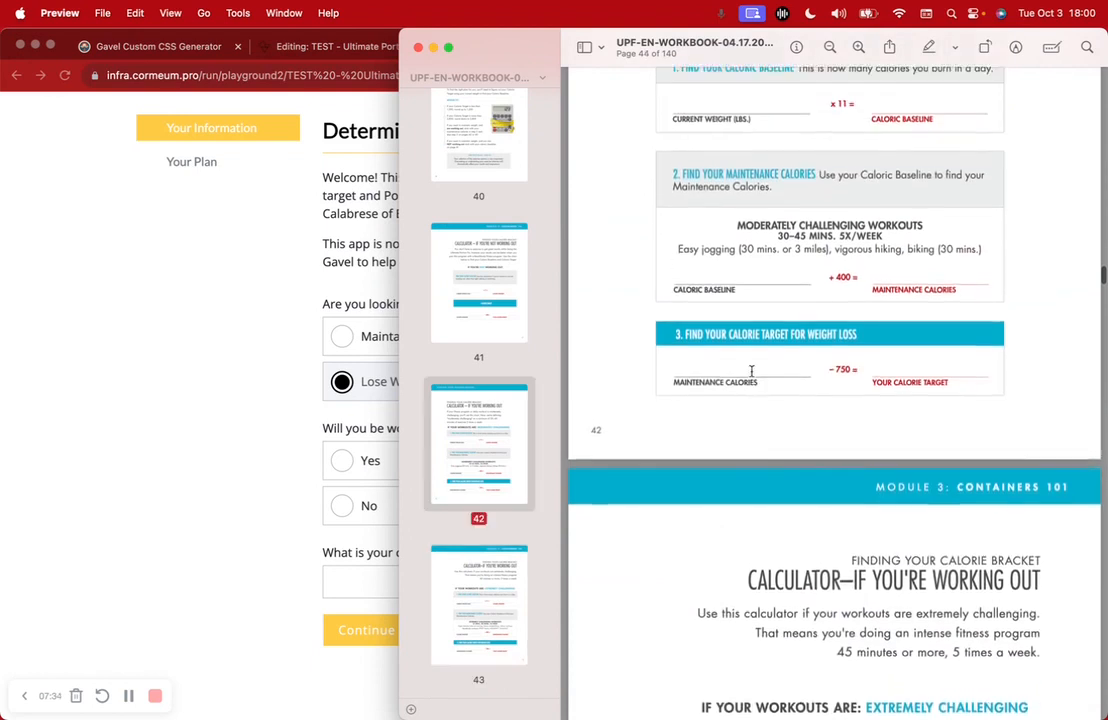
scroll(751, 371, up, 2)
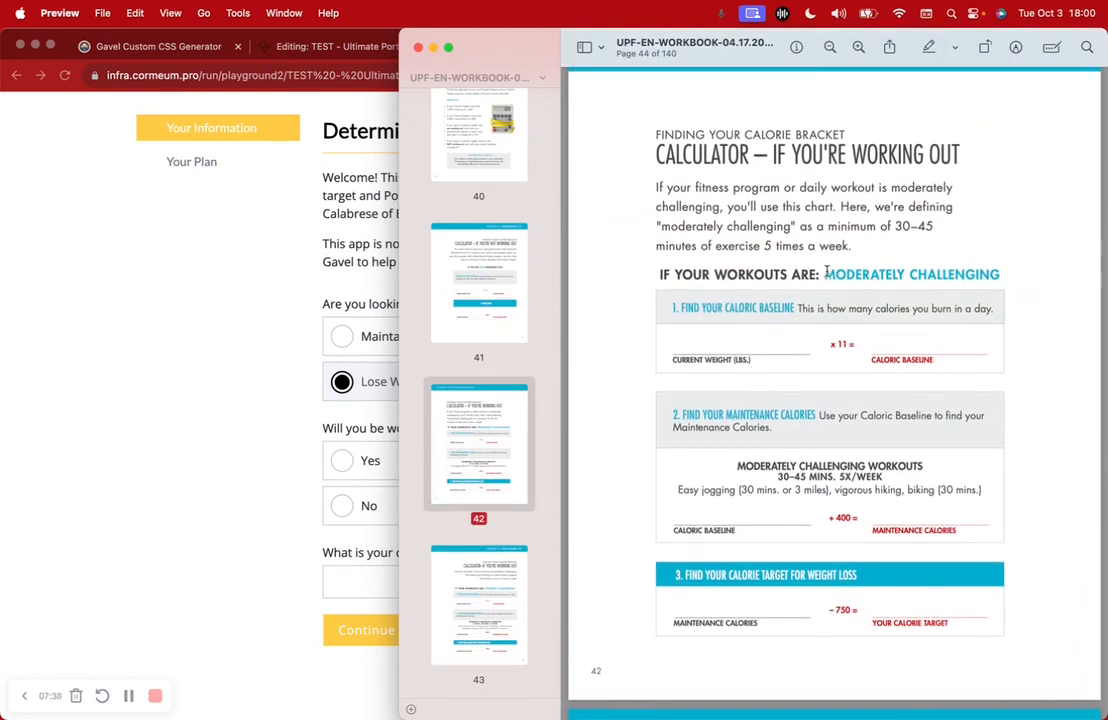
scroll(1021, 274, down, 15)
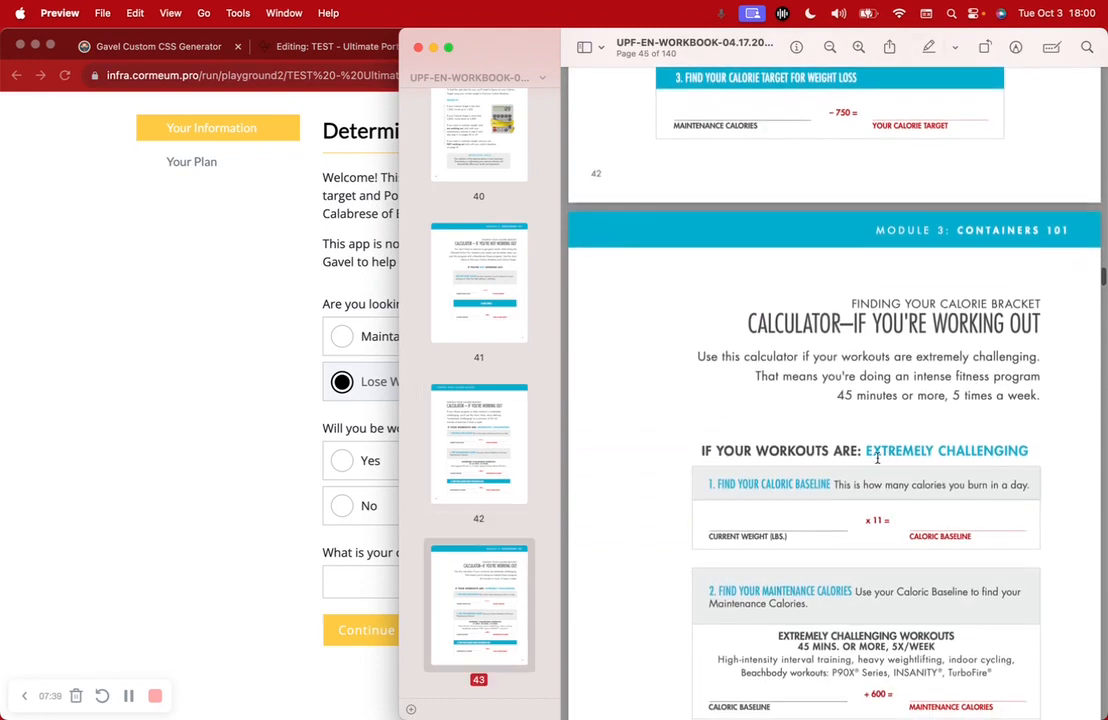
click(315, 381)
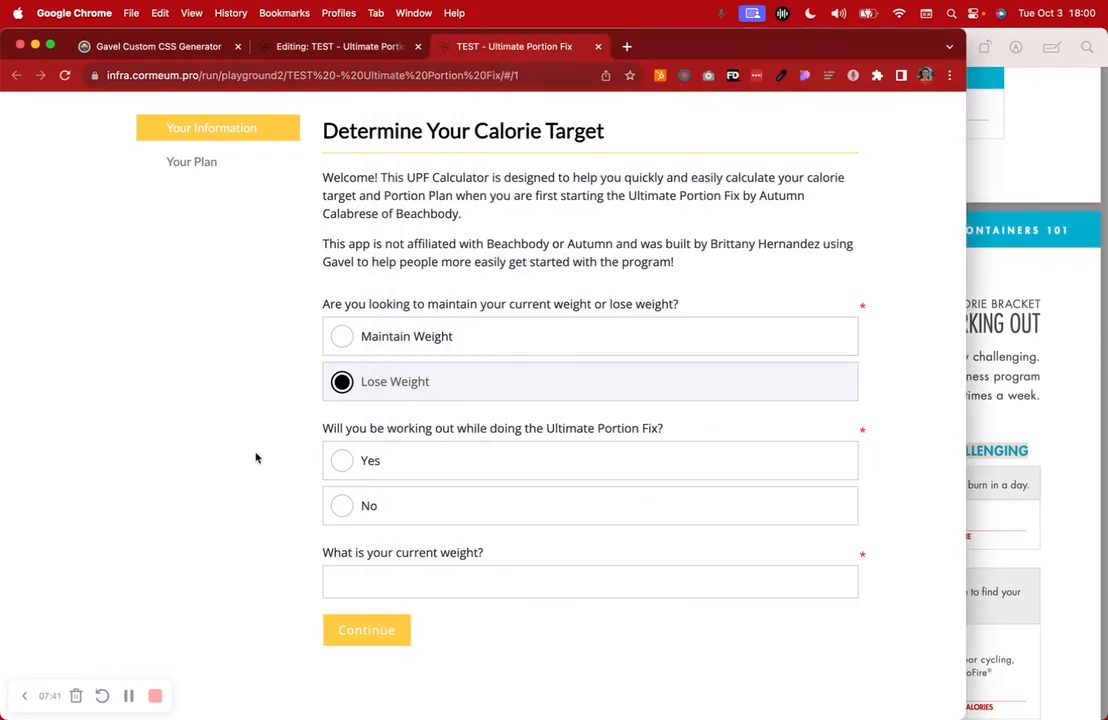
Answer Yes to working out and check the workbook's CURRENT WEIGHT (LBS.) label
click(458, 461)
scroll(580, 590, down, 3)
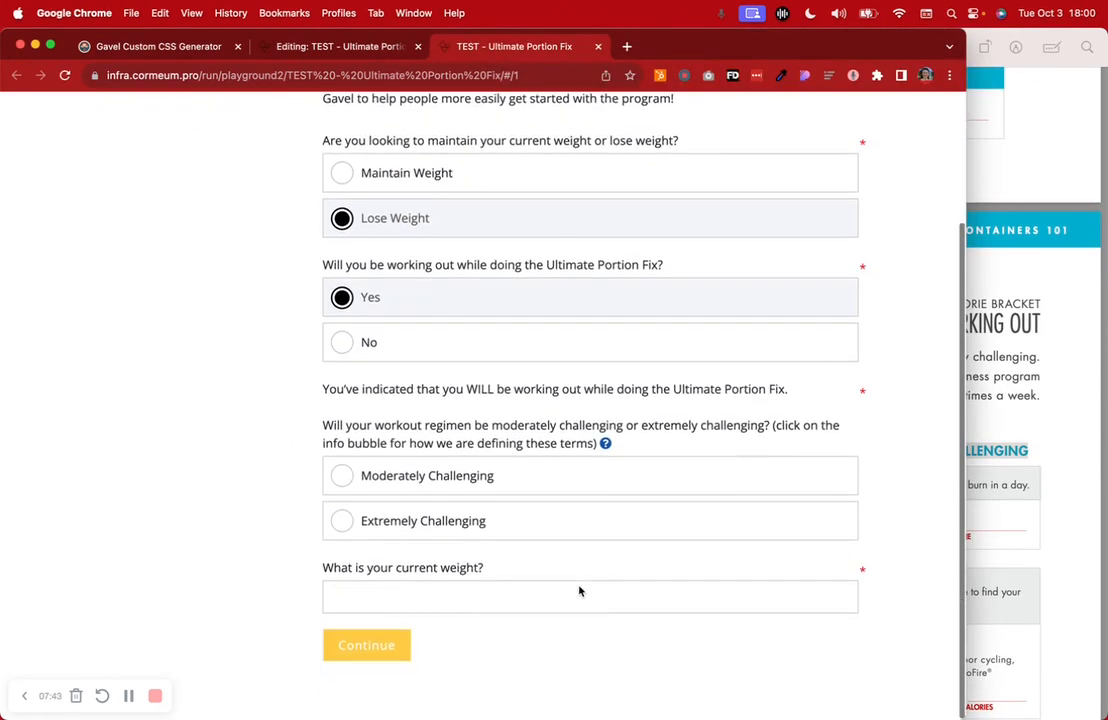
click(1100, 369)
scroll(877, 338, up, 8)
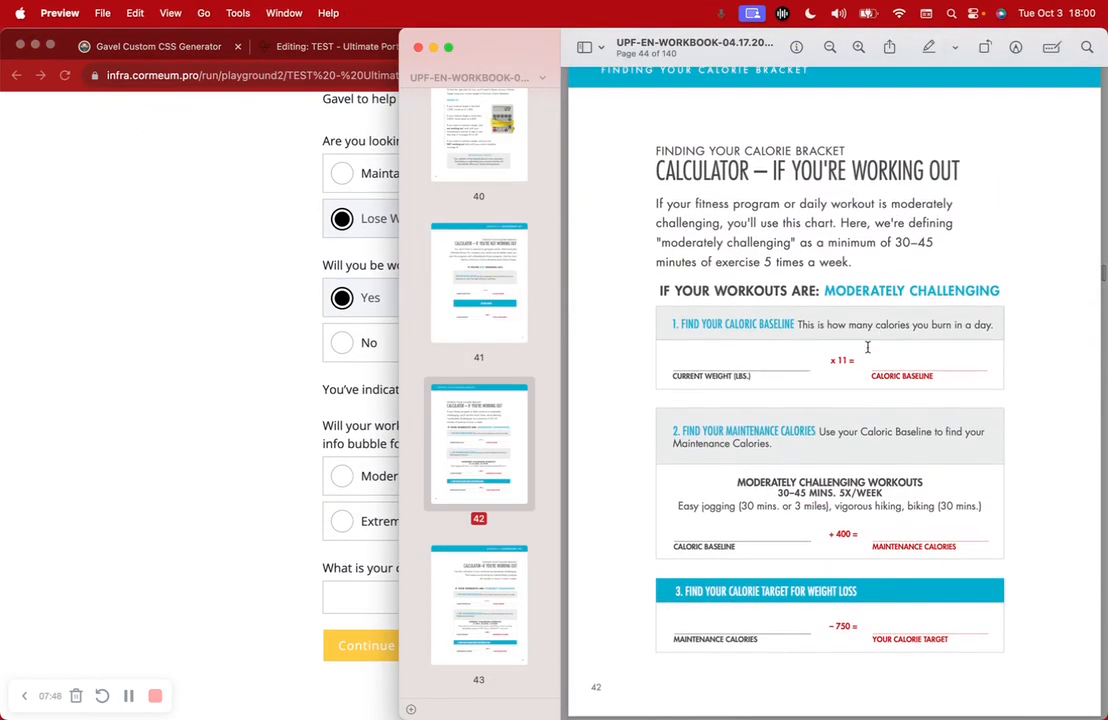
drag(672, 376, 759, 377)
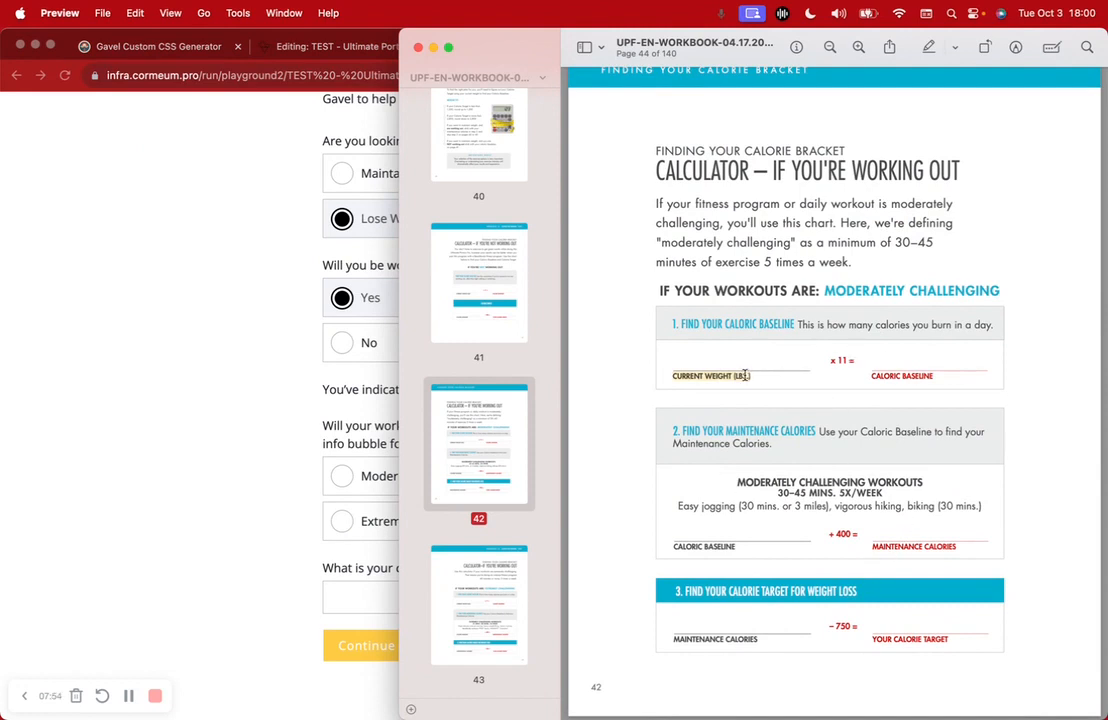
click(221, 394)
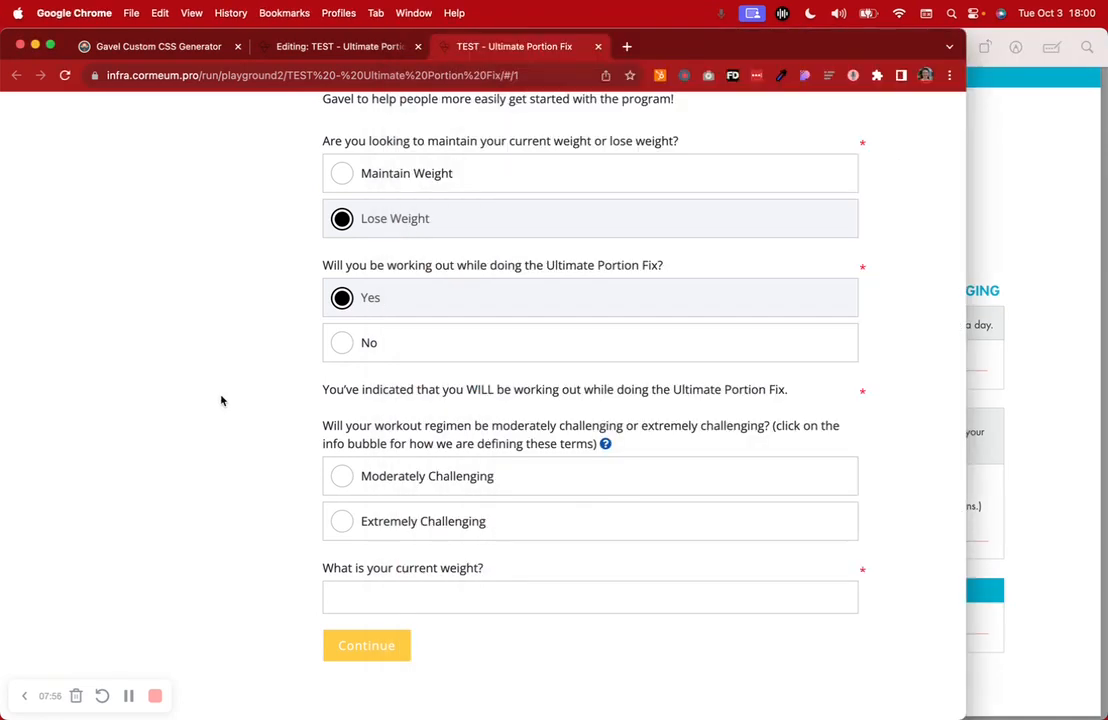
click(1038, 372)
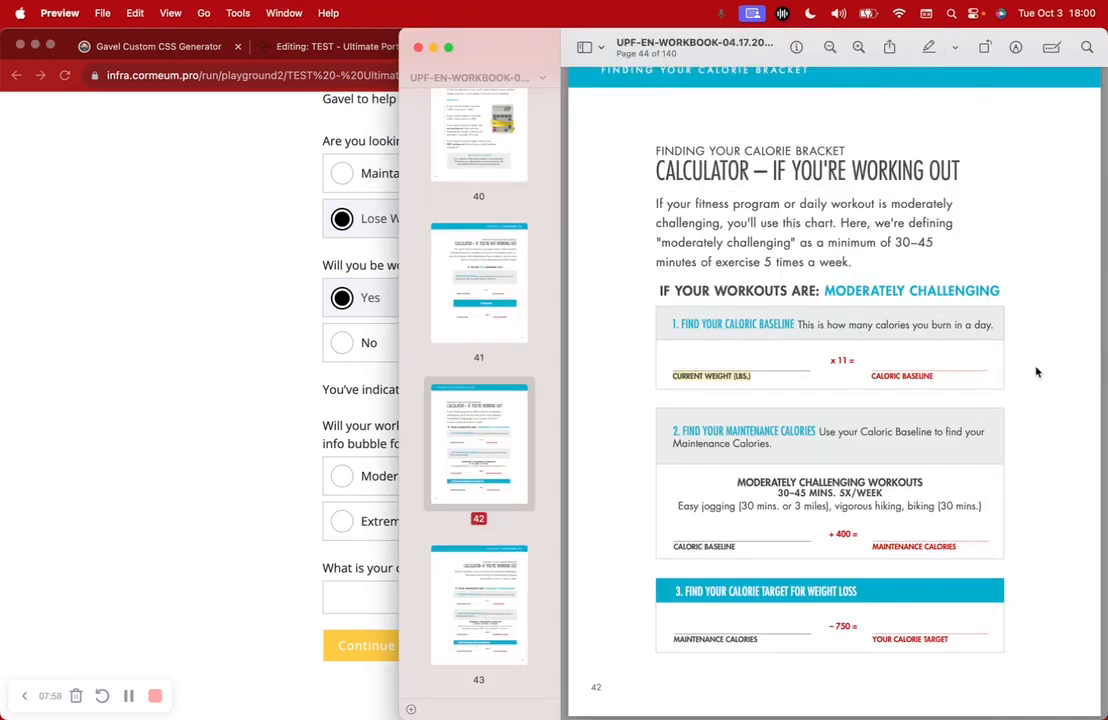
click(349, 129)
Highlight the goal, working-out and intensity question wording in the form
drag(359, 143, 503, 144)
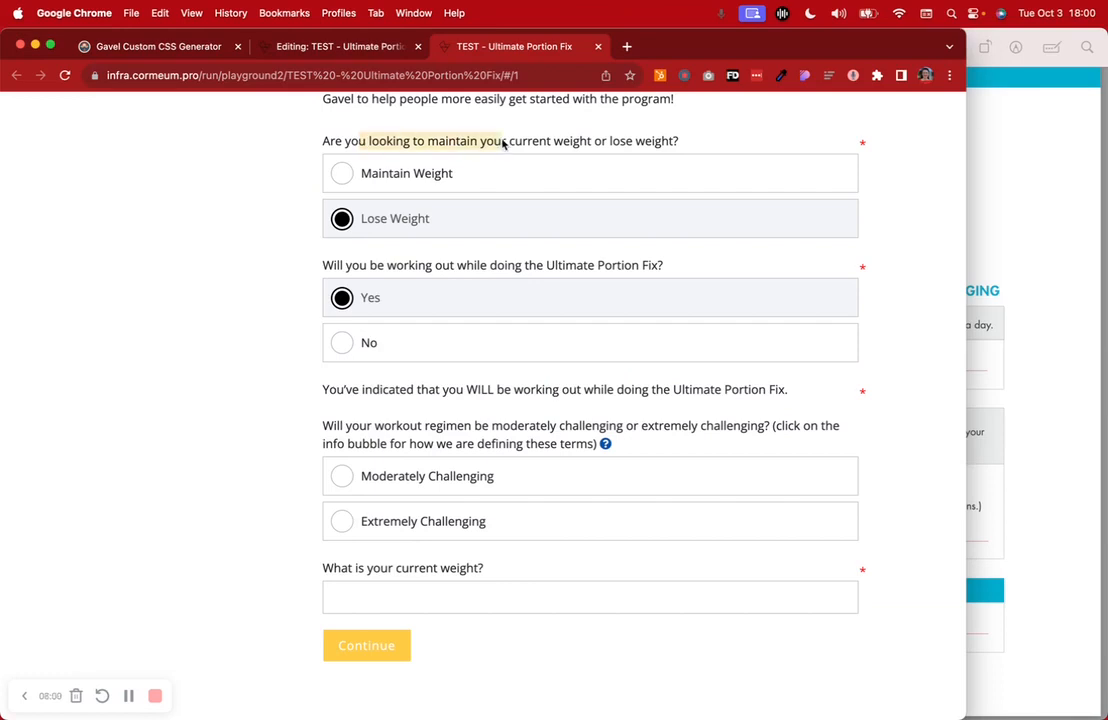
drag(371, 266, 595, 266)
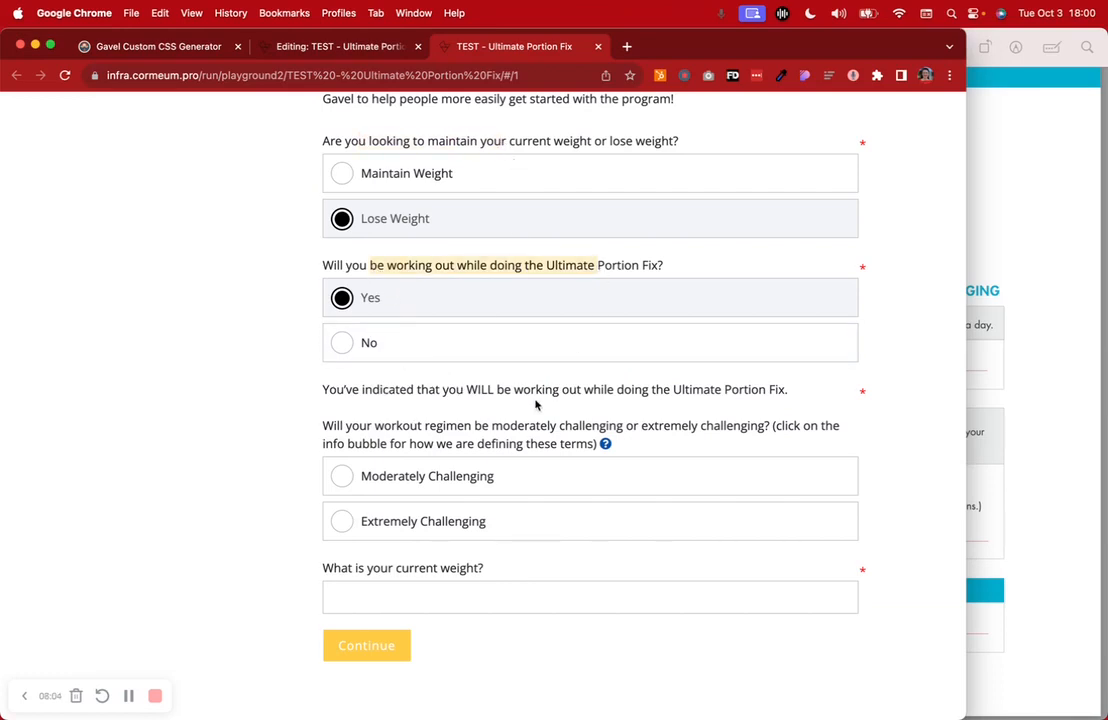
click(518, 428)
drag(518, 428, 768, 431)
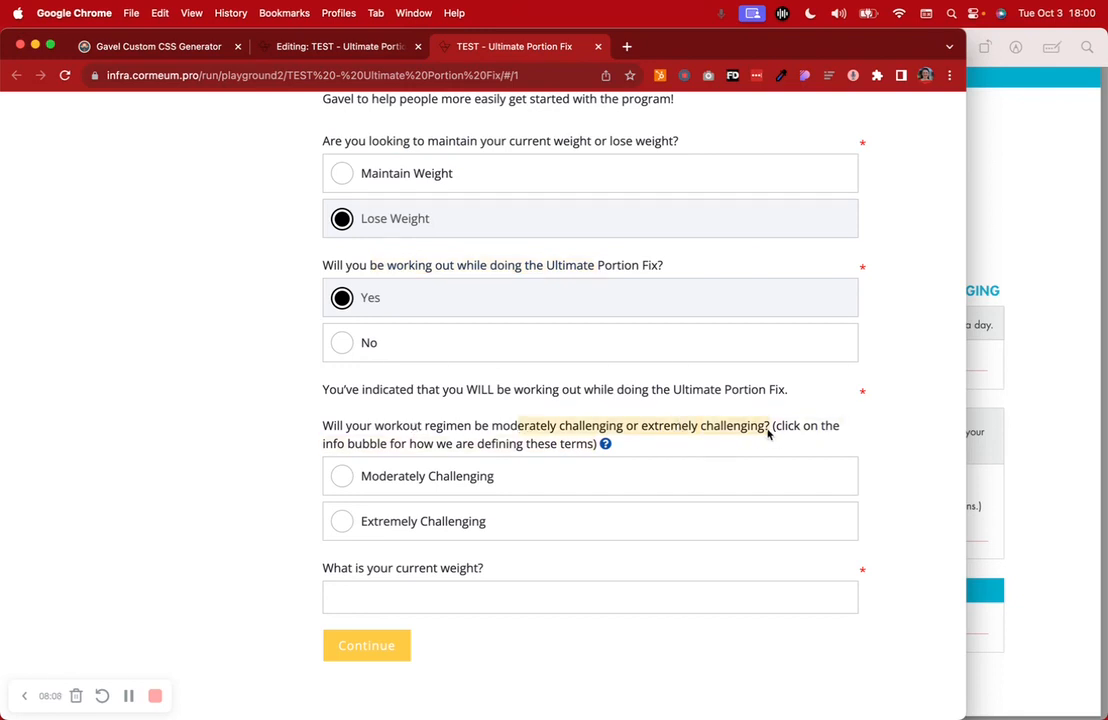
click(274, 435)
scroll(276, 436, up, 5)
scroll(277, 436, down, 3)
Choose Extremely Challenging, enter weight 145 and submit to reach Portion Plan A
click(379, 531)
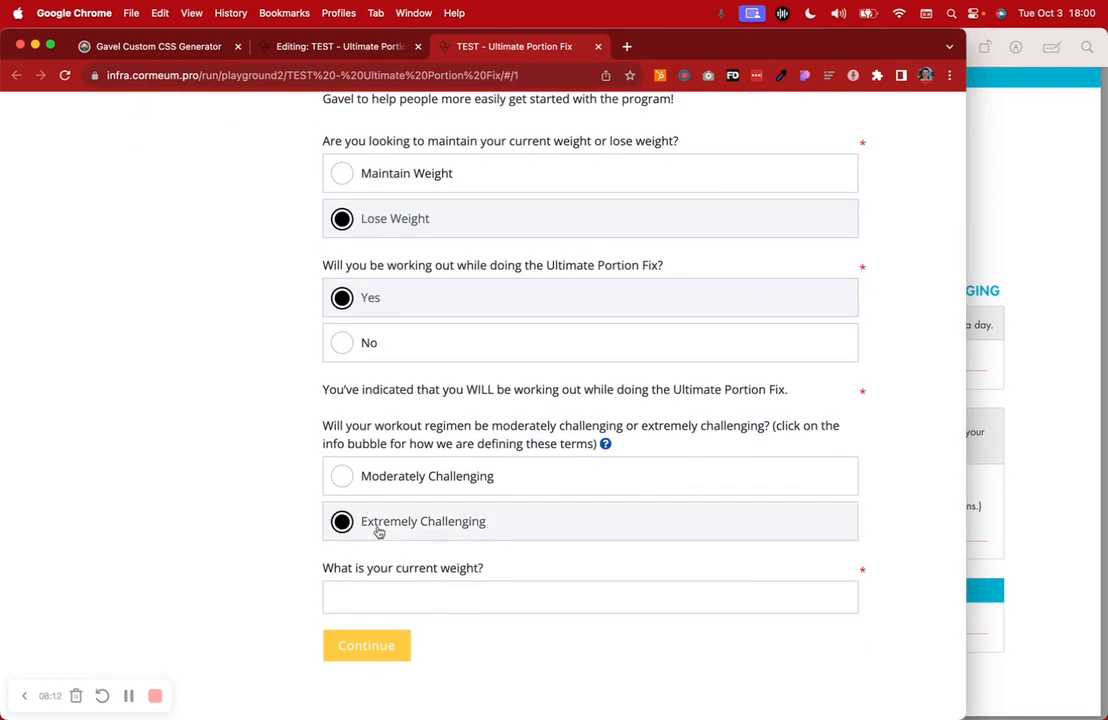
click(359, 595)
text(145)
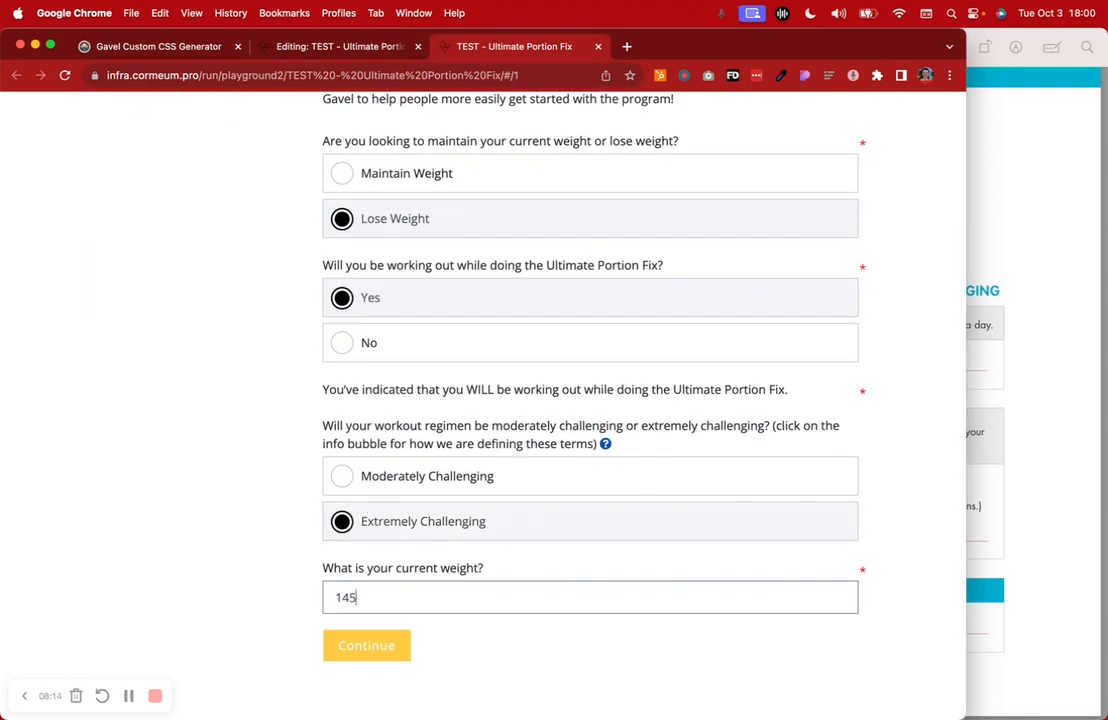
click(356, 644)
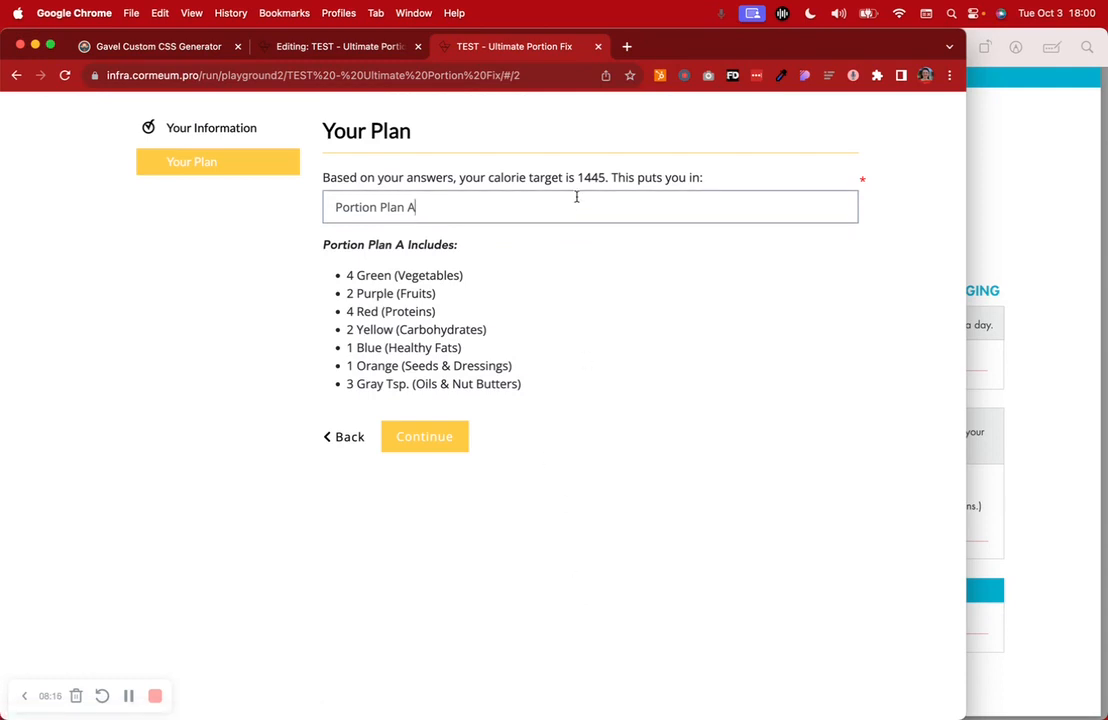
Check the 1445-calorie target against the workbook, continue to Good luck!, and close the run
click(1045, 315)
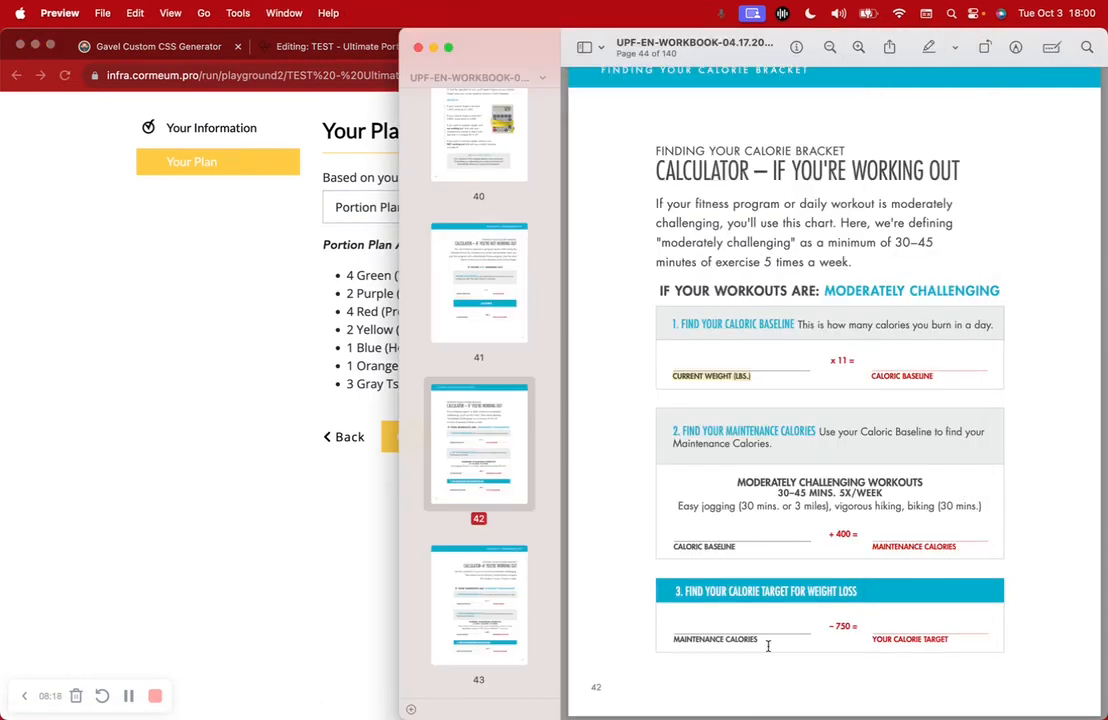
click(258, 341)
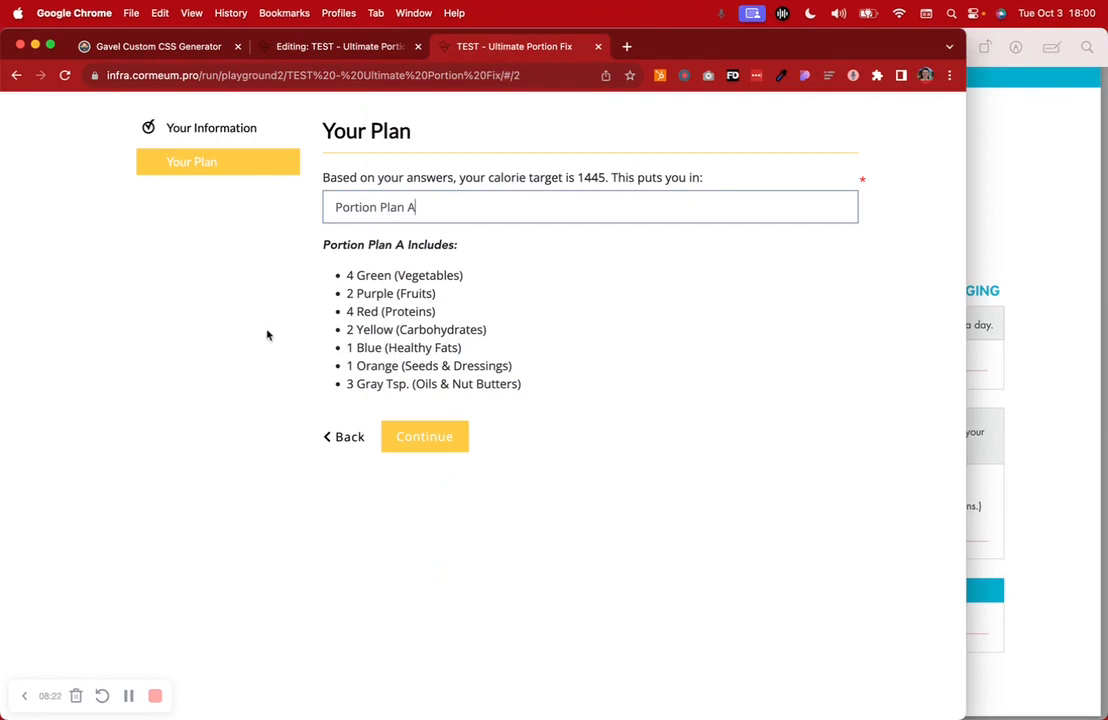
drag(580, 183, 603, 183)
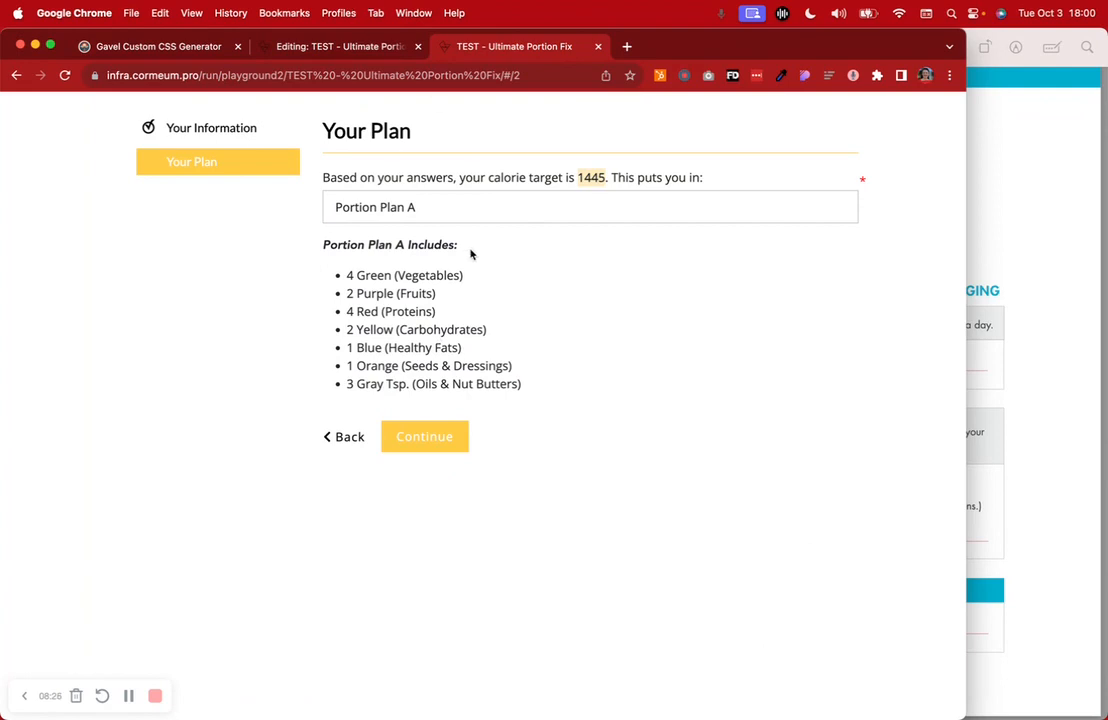
click(412, 442)
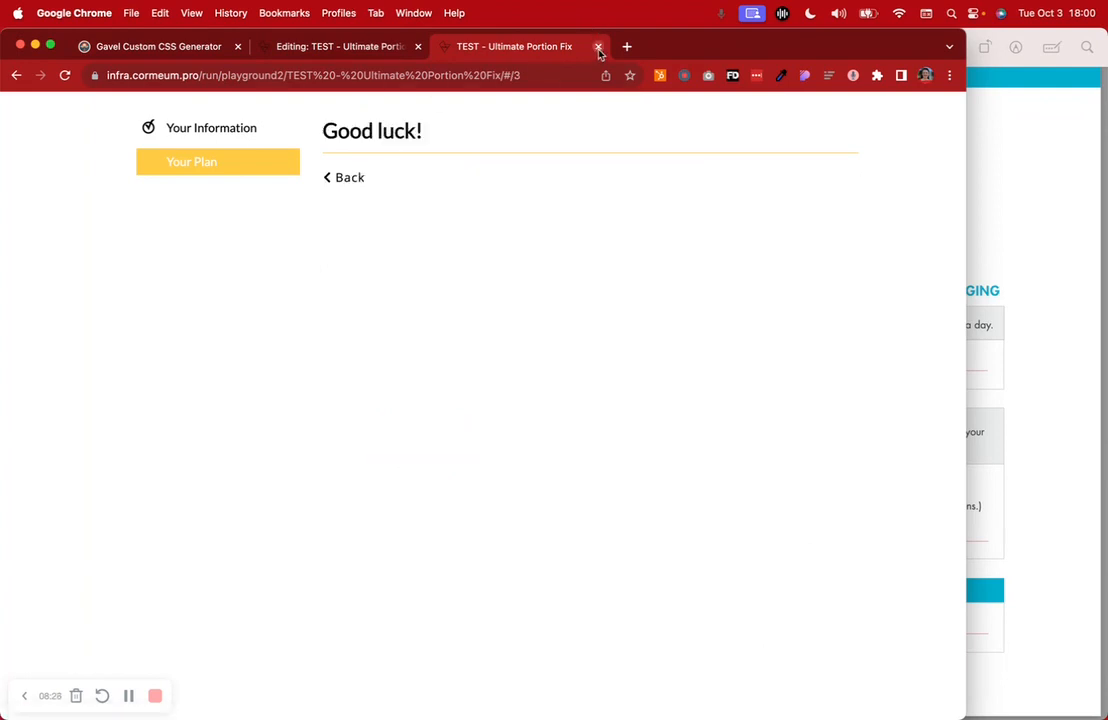
click(598, 46)
Review page 1 questions, selecting the Determine Your Calorie Target heading and Your Information name
scroll(500, 495, down, 2)
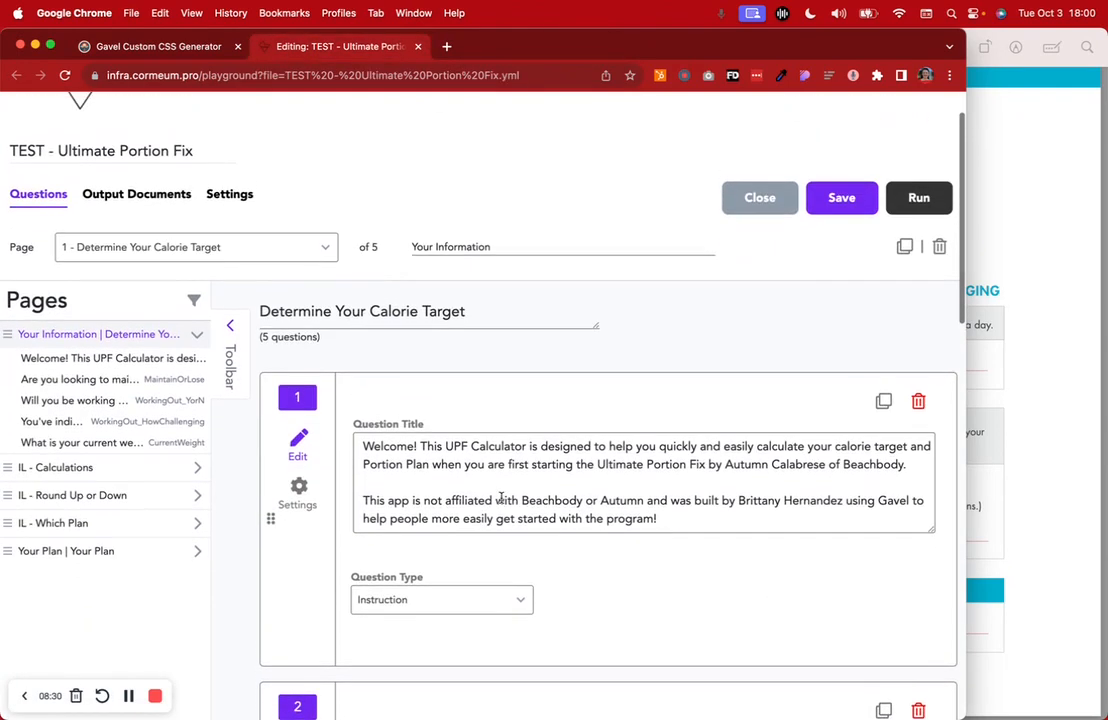
scroll(501, 500, down, 2)
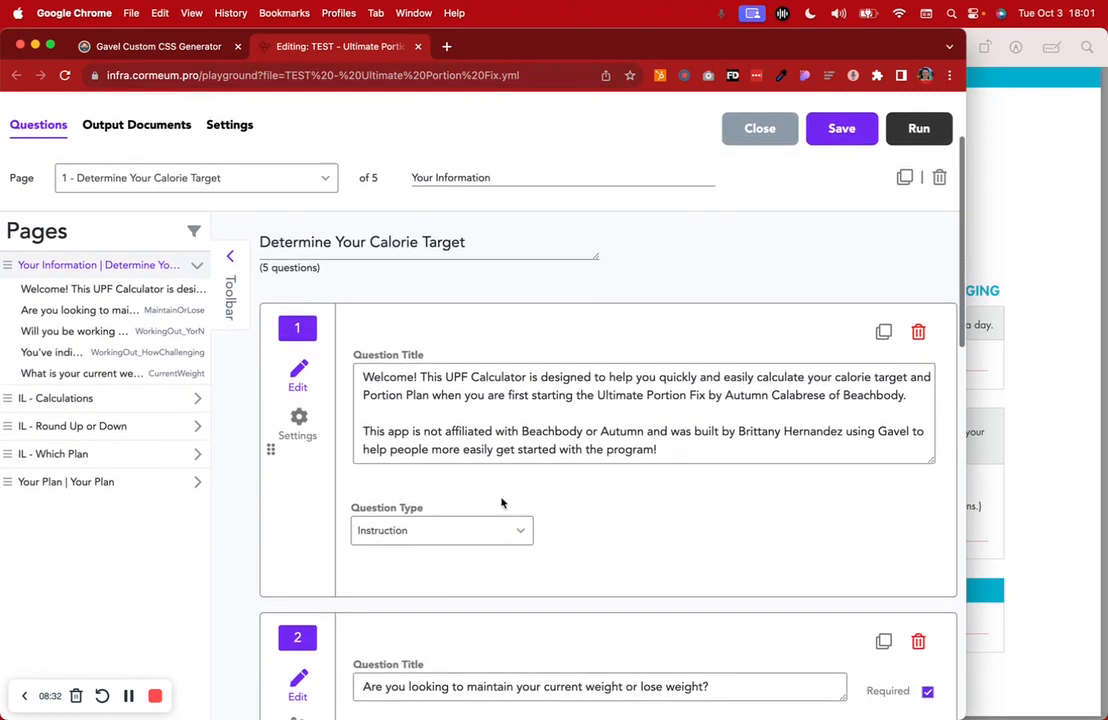
scroll(502, 503, down, 3)
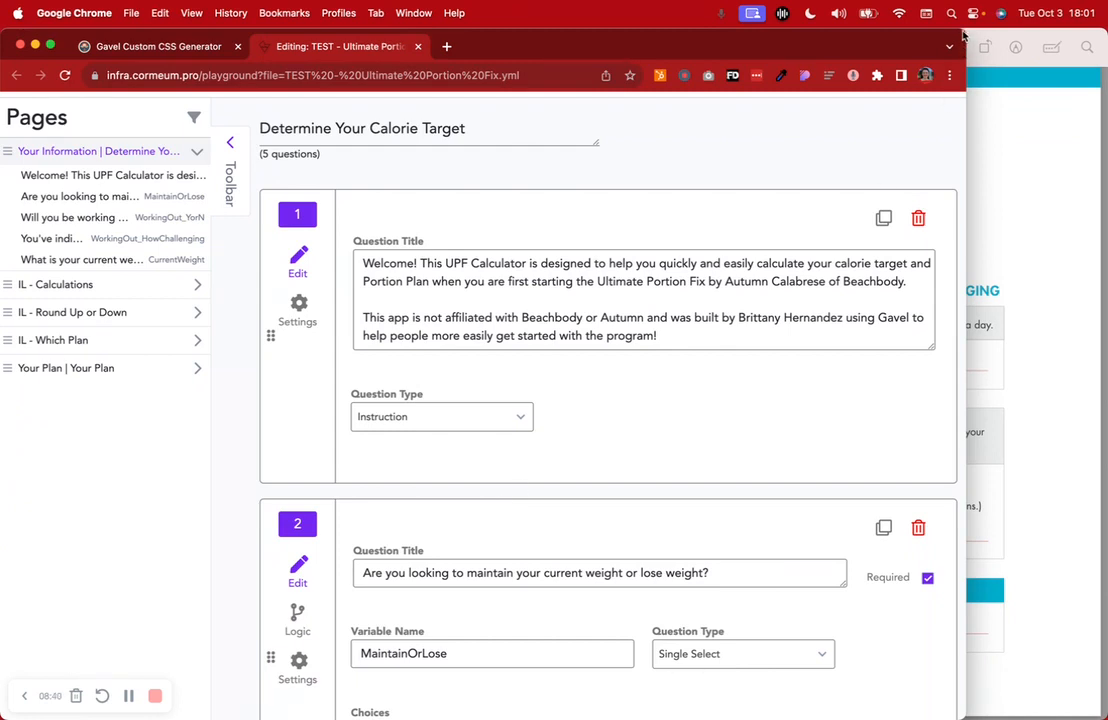
scroll(828, 227, down, 2)
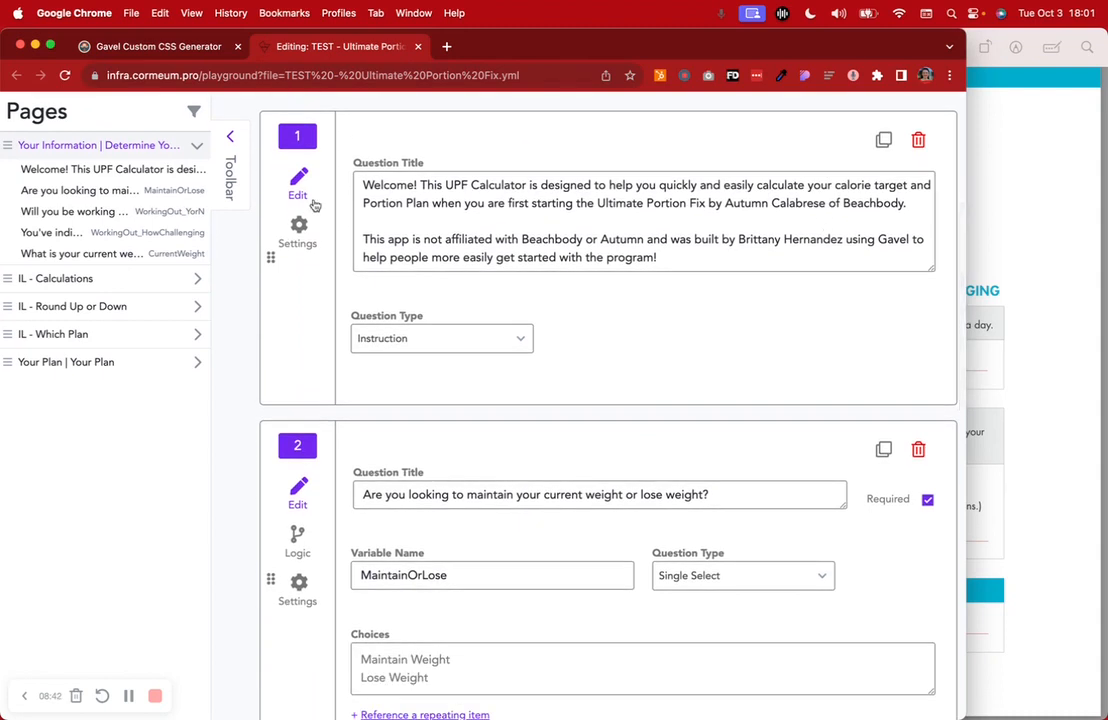
scroll(312, 225, up, 5)
triple_click(310, 243)
scroll(467, 176, down, 1)
double_click(458, 165)
triple_click(458, 167)
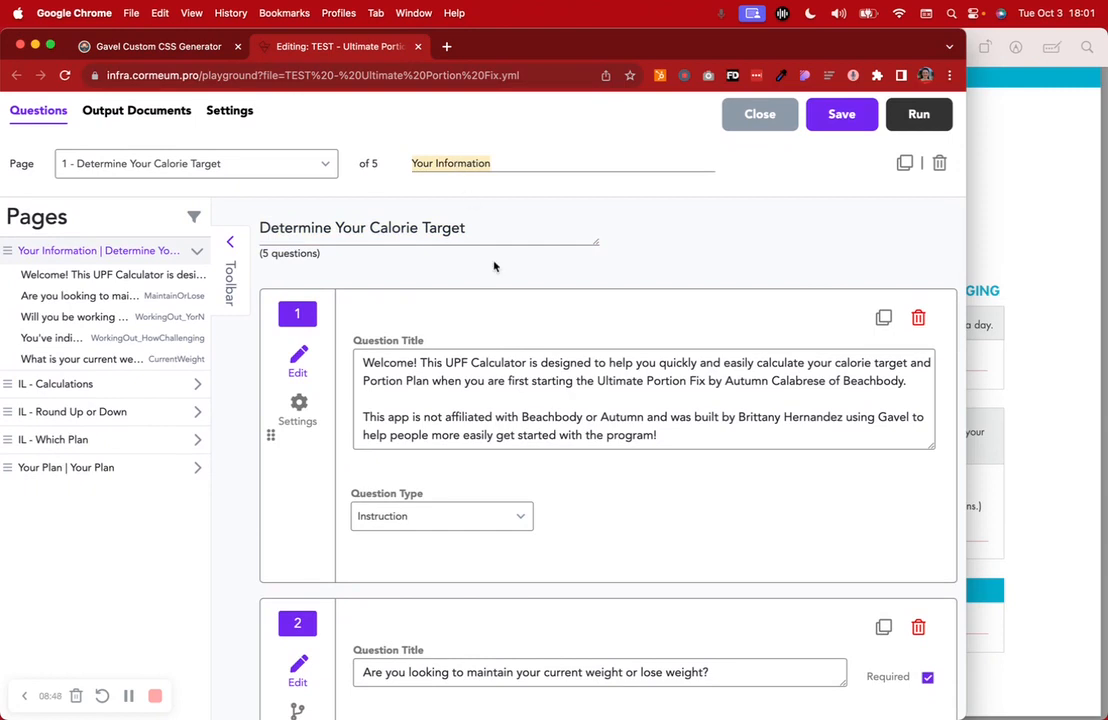
Scroll through the remaining page 1 questions and start a new test run
scroll(494, 266, down, 3)
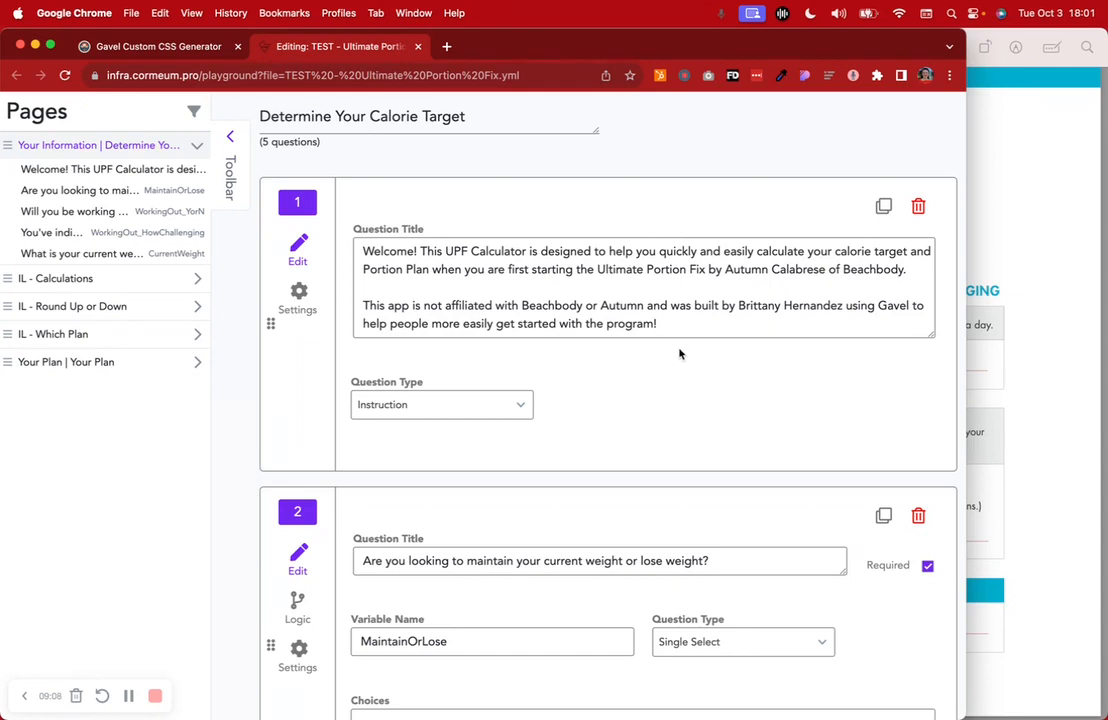
scroll(679, 352, down, 3)
scroll(679, 352, down, 2)
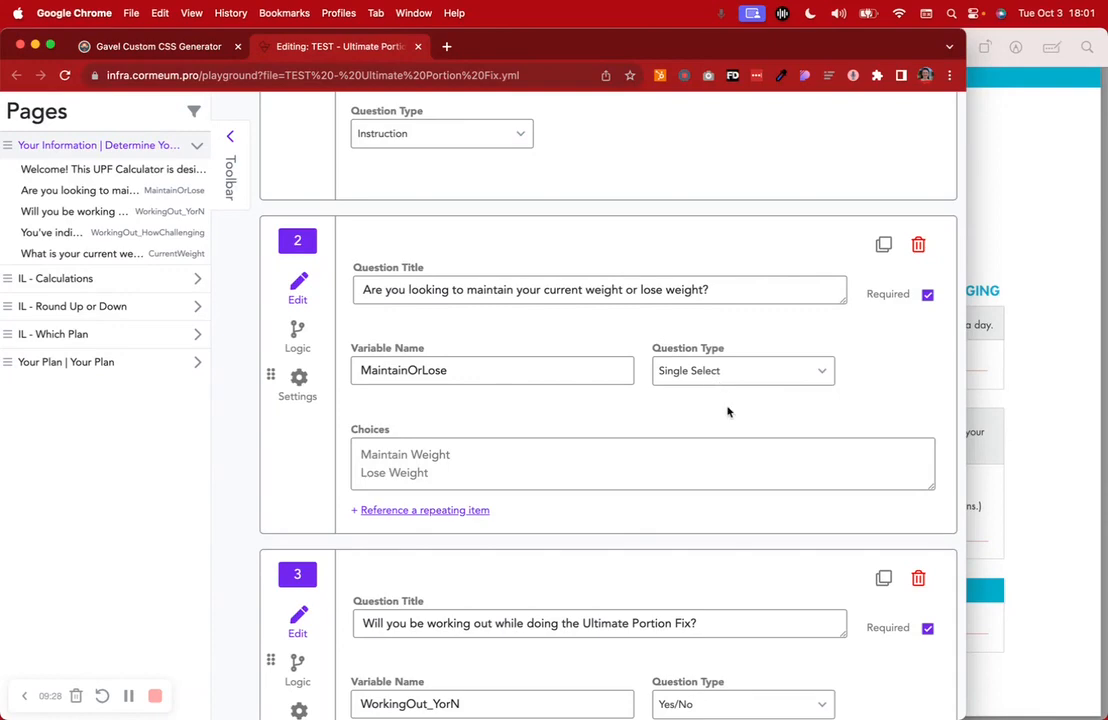
scroll(732, 376, up, 5)
click(919, 262)
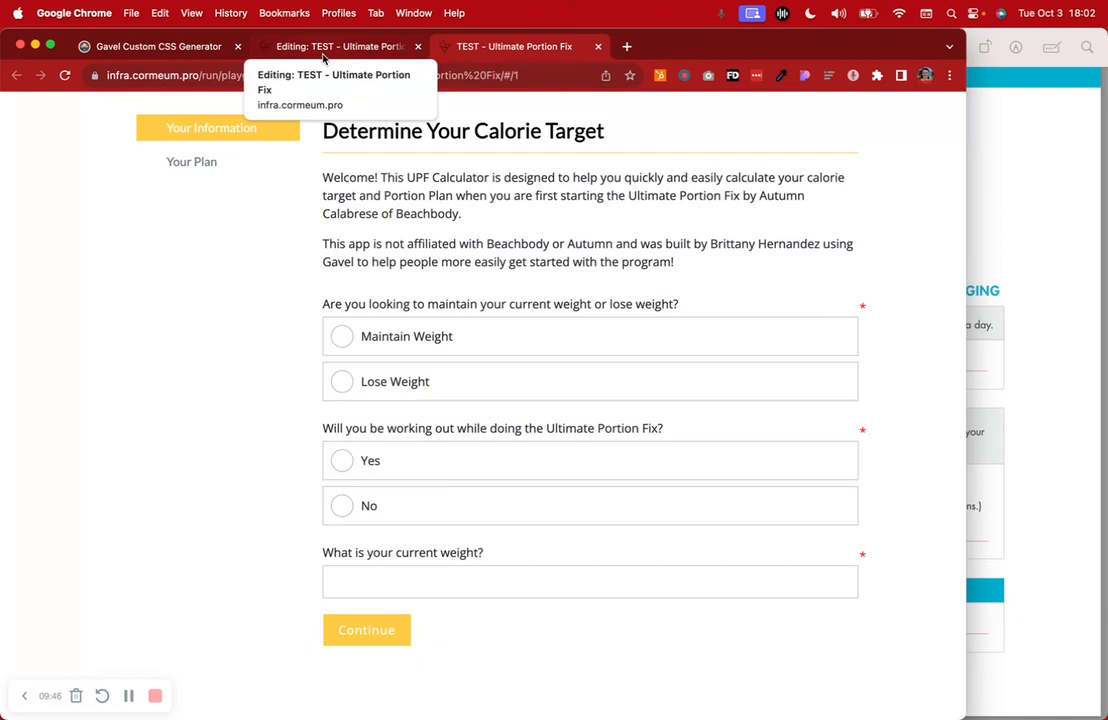
Toggle the goal and working-out answers, ending on Maintain Weight and No
click(470, 336)
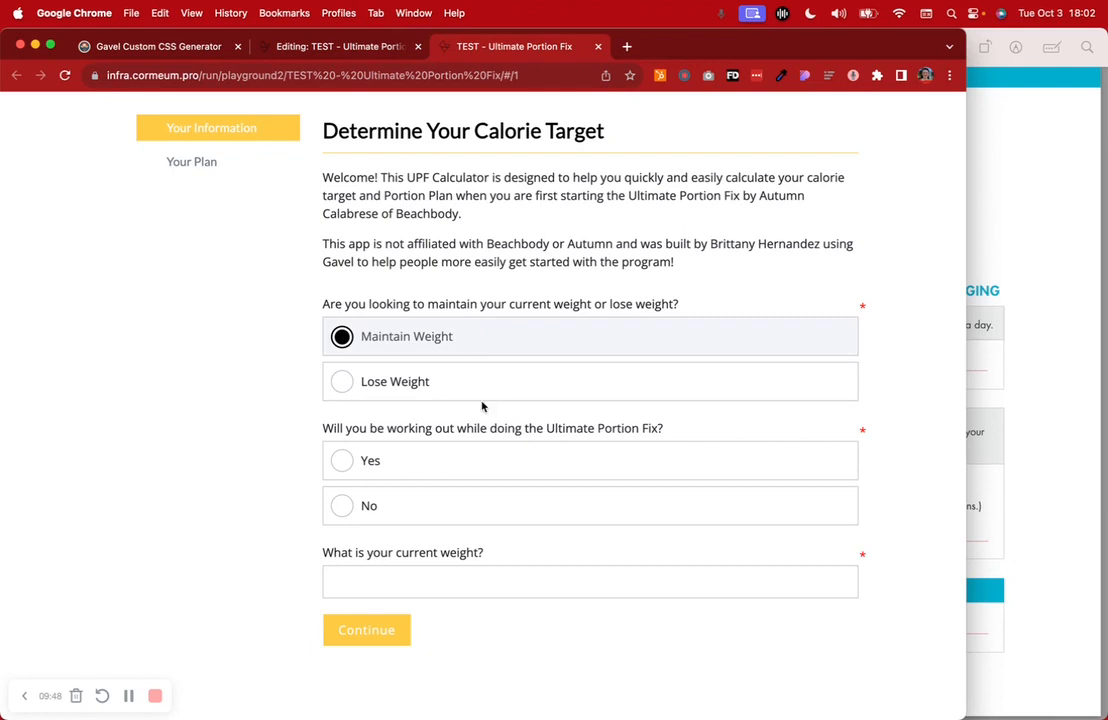
click(480, 392)
click(460, 508)
click(460, 460)
click(499, 340)
click(485, 505)
click(485, 388)
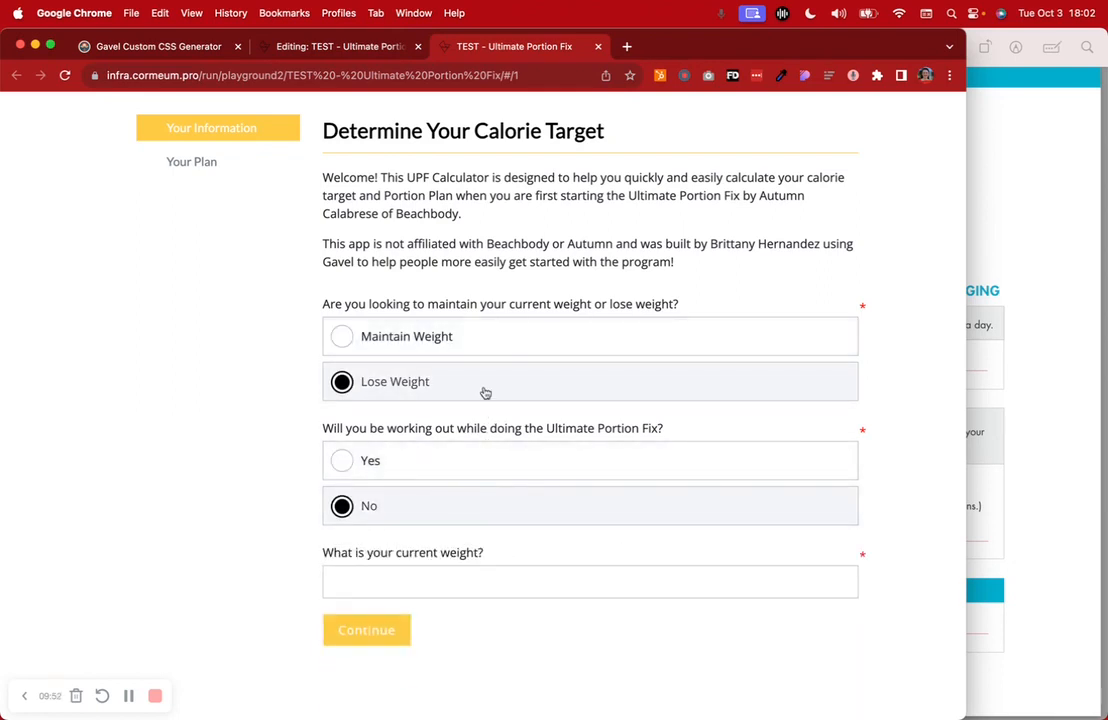
click(509, 345)
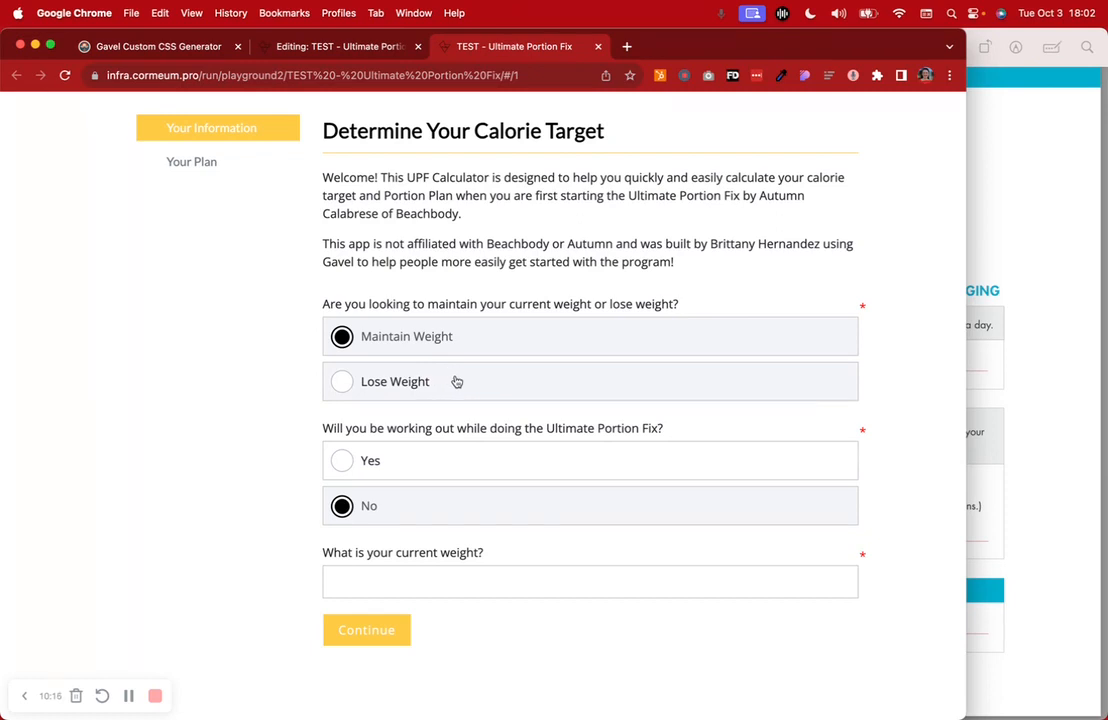
Highlight the first question's text, then go back to the editor at question 2
drag(324, 304, 691, 306)
click(349, 275)
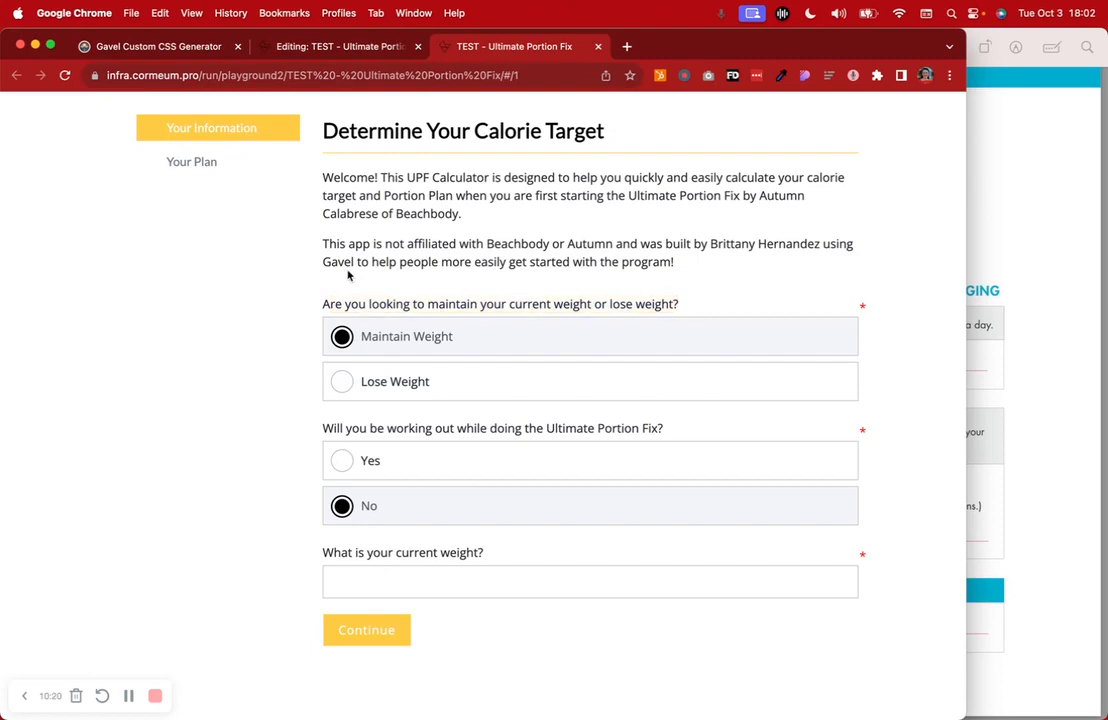
click(343, 56)
scroll(565, 488, down, 10)
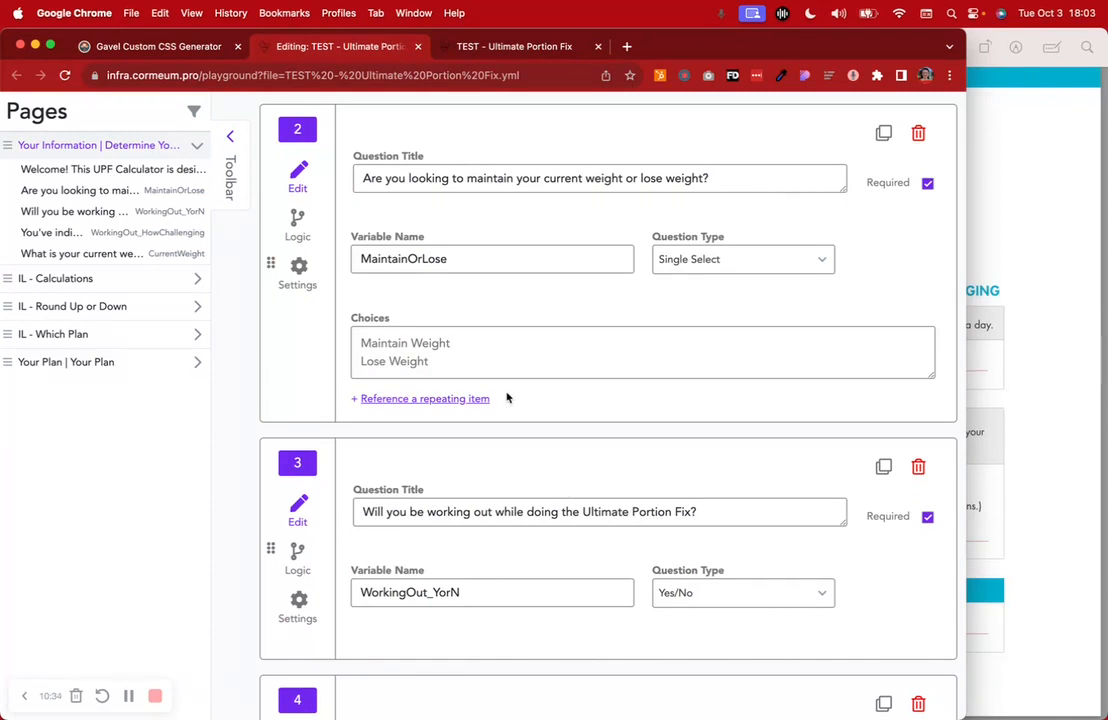
double_click(456, 260)
click(465, 217)
triple_click(458, 182)
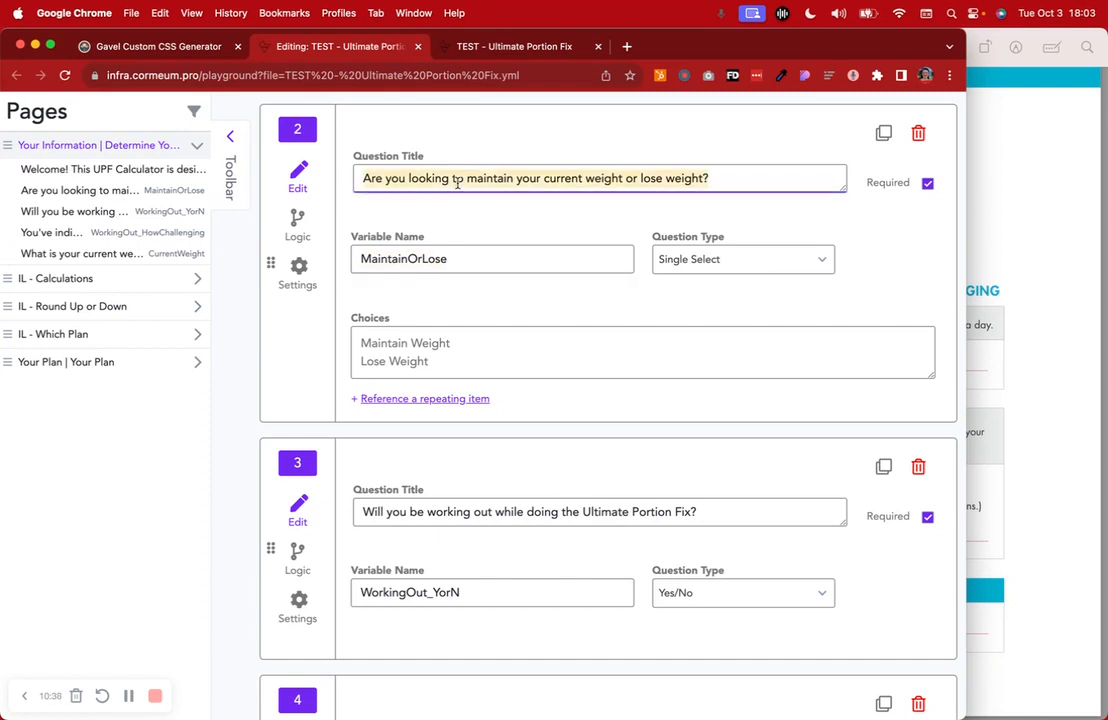
scroll(458, 182, down, 3)
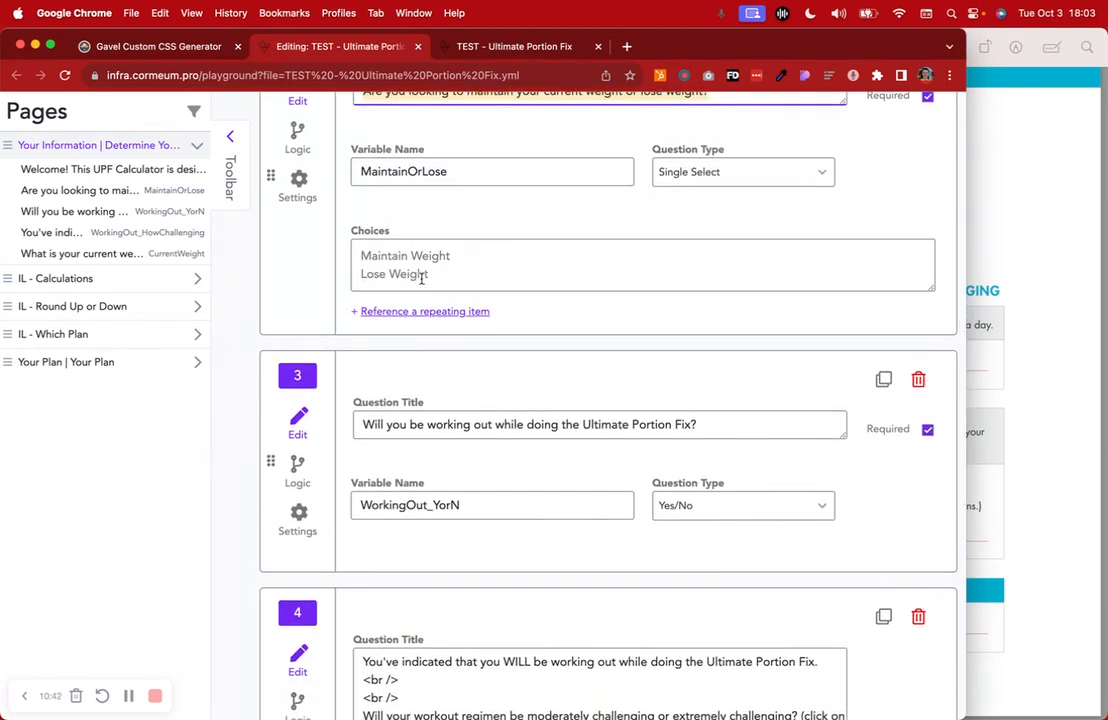
scroll(460, 317, down, 3)
scroll(460, 317, down, 2)
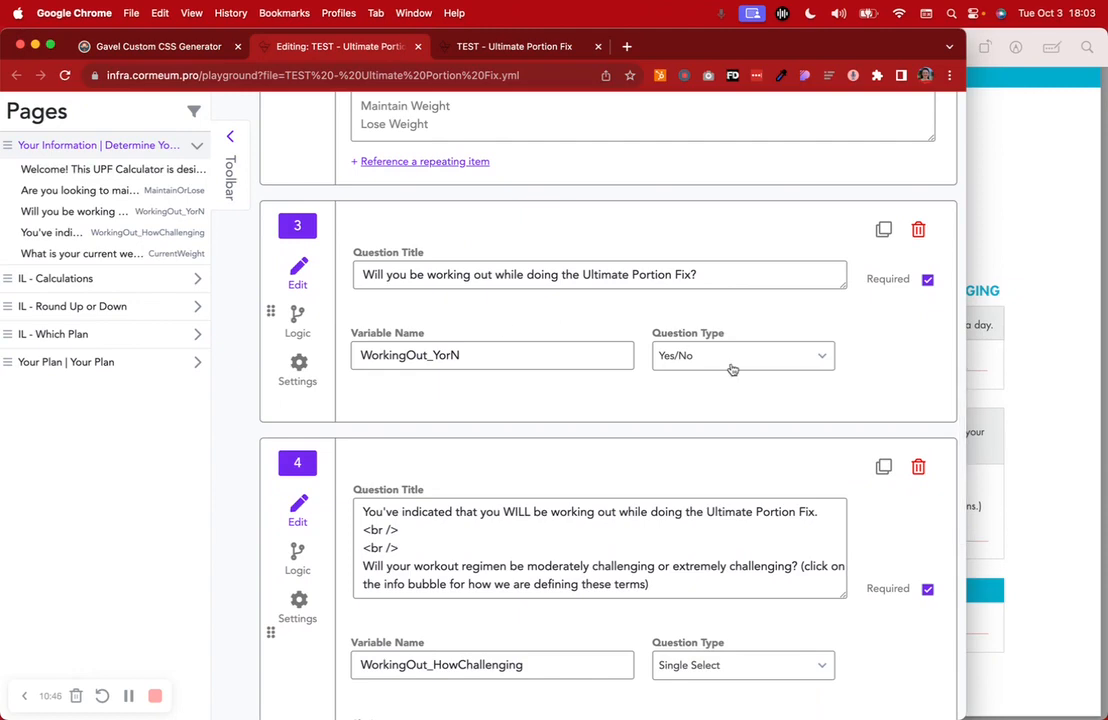
key(super+Tab)
Read workbook pages 40–43, highlighting the maintain-weight tip and key calculator lines
scroll(726, 281, up, 5)
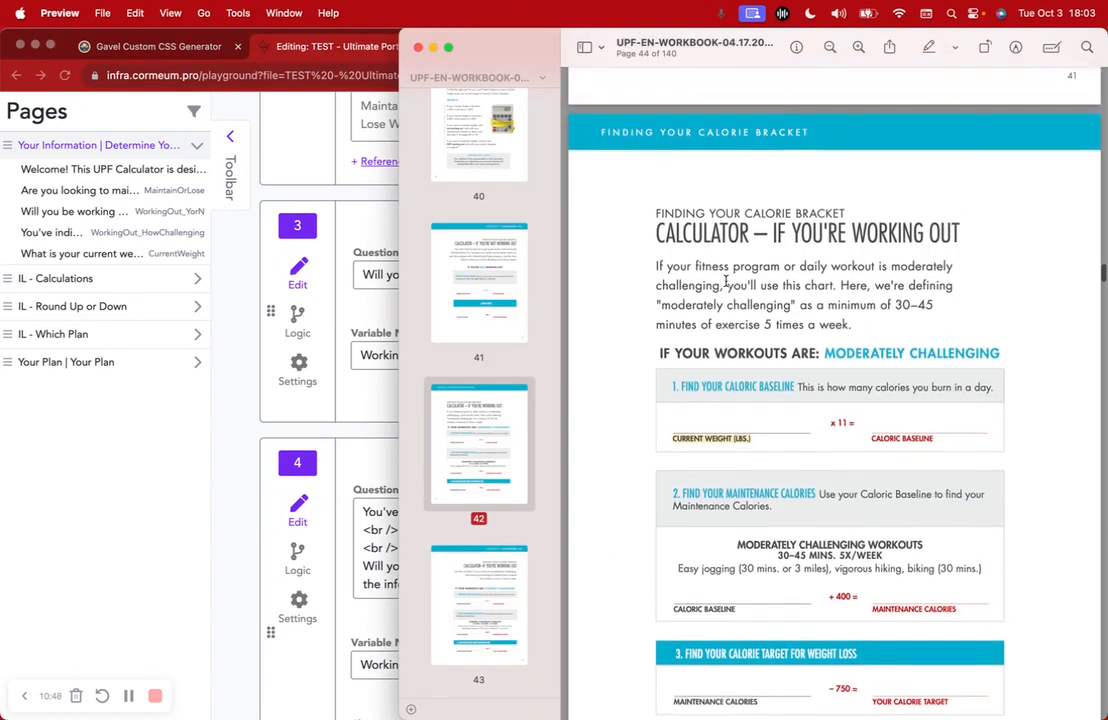
scroll(726, 281, up, 10)
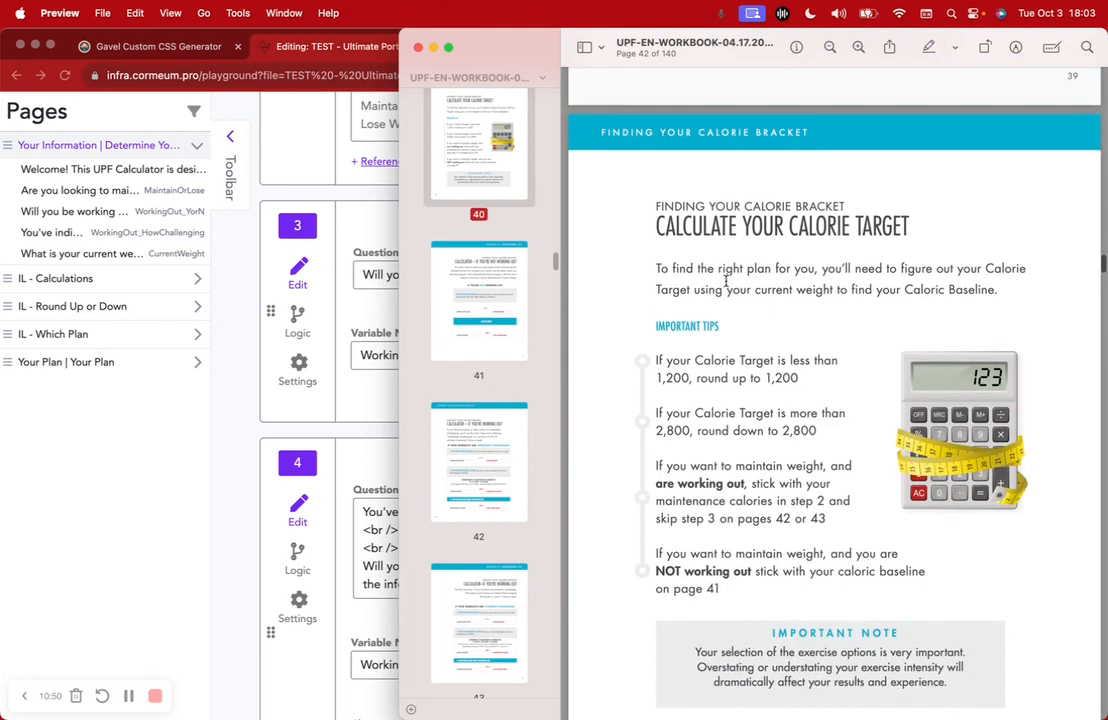
scroll(727, 285, down, 1)
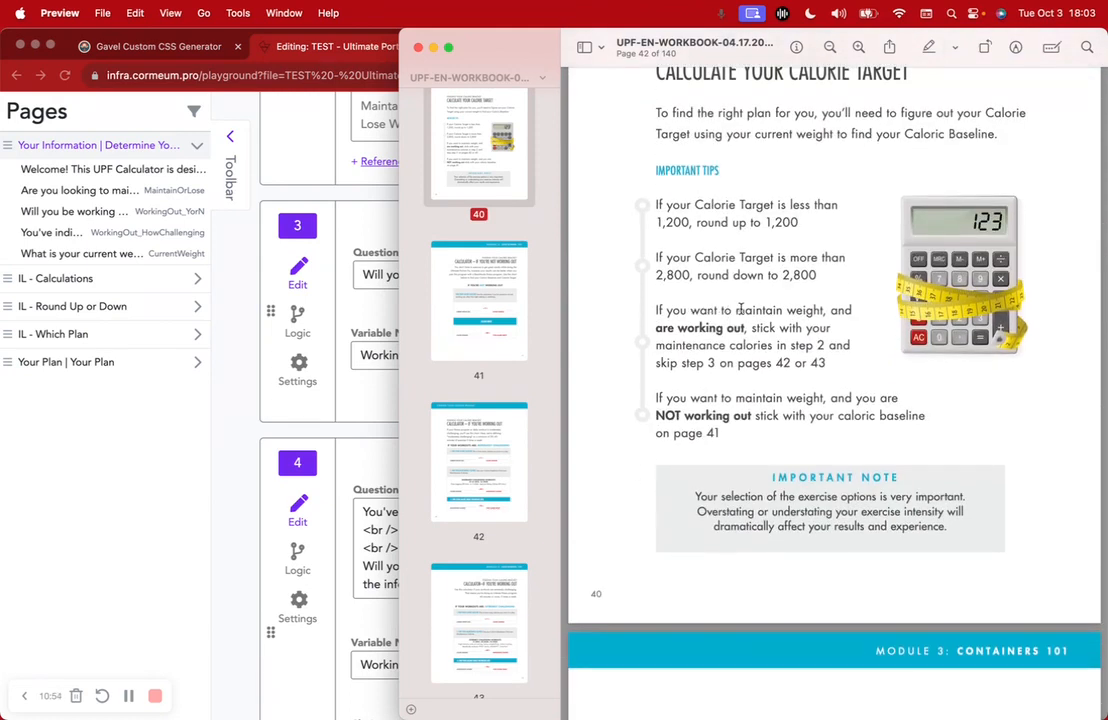
drag(737, 310, 843, 312)
scroll(678, 328, down, 15)
scroll(722, 327, down, 3)
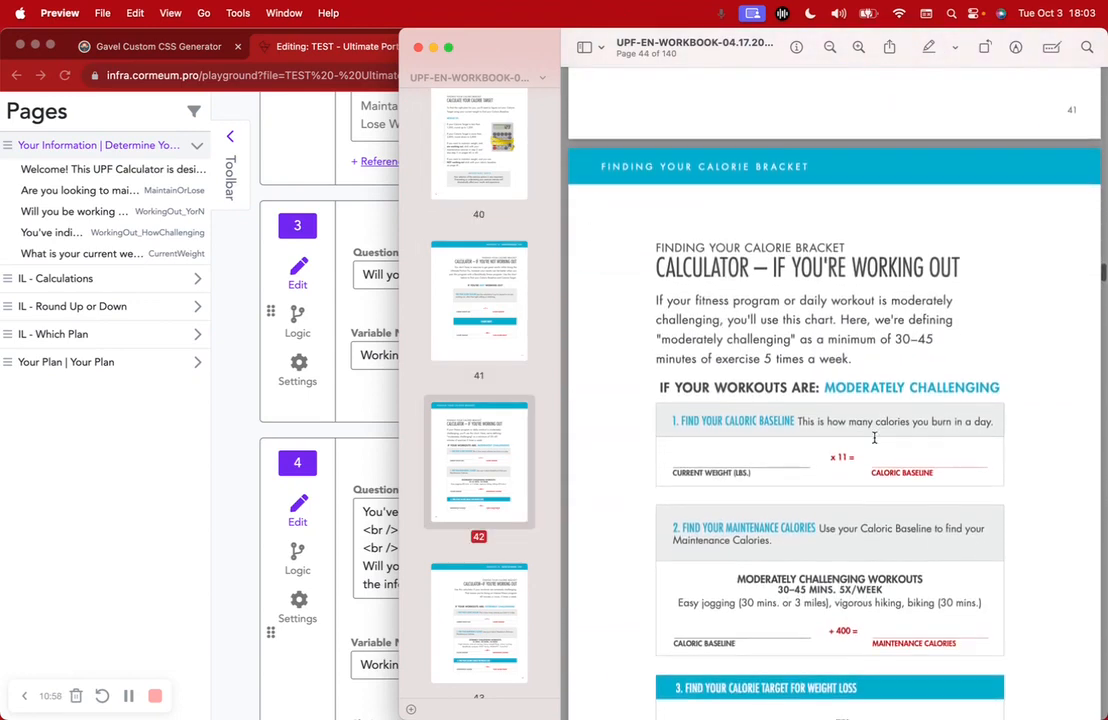
drag(828, 390, 967, 389)
scroll(967, 389, down, 12)
drag(887, 568, 999, 569)
click(240, 342)
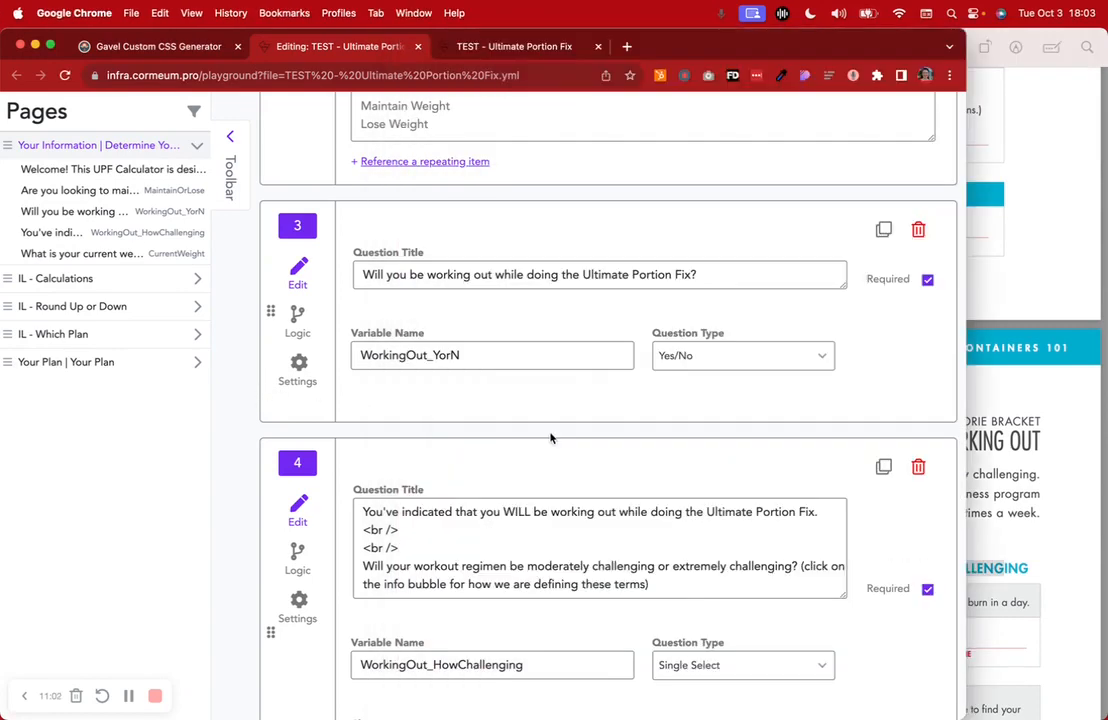
scroll(549, 438, up, 5)
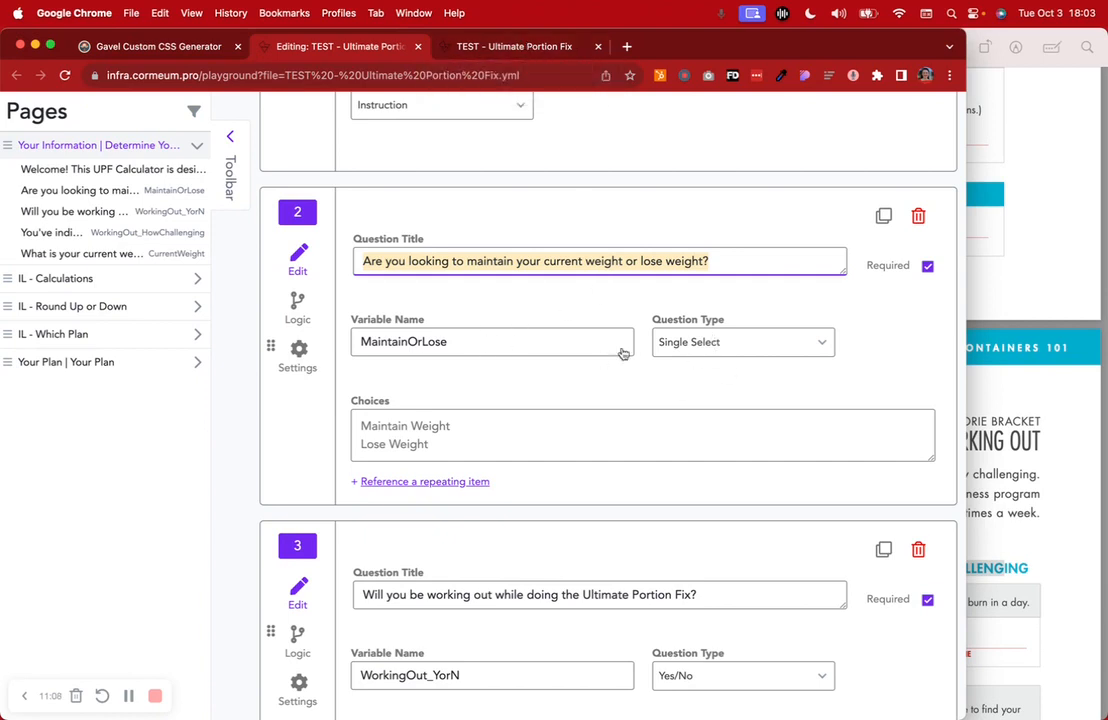
scroll(472, 452, down, 4)
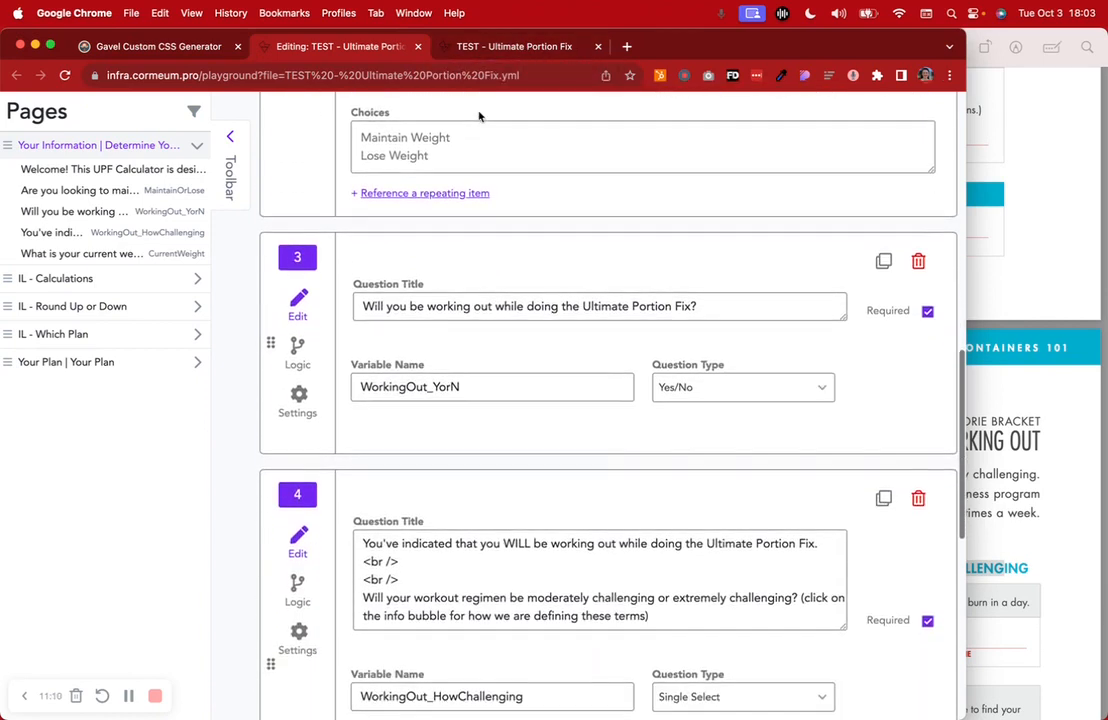
click(505, 46)
click(330, 47)
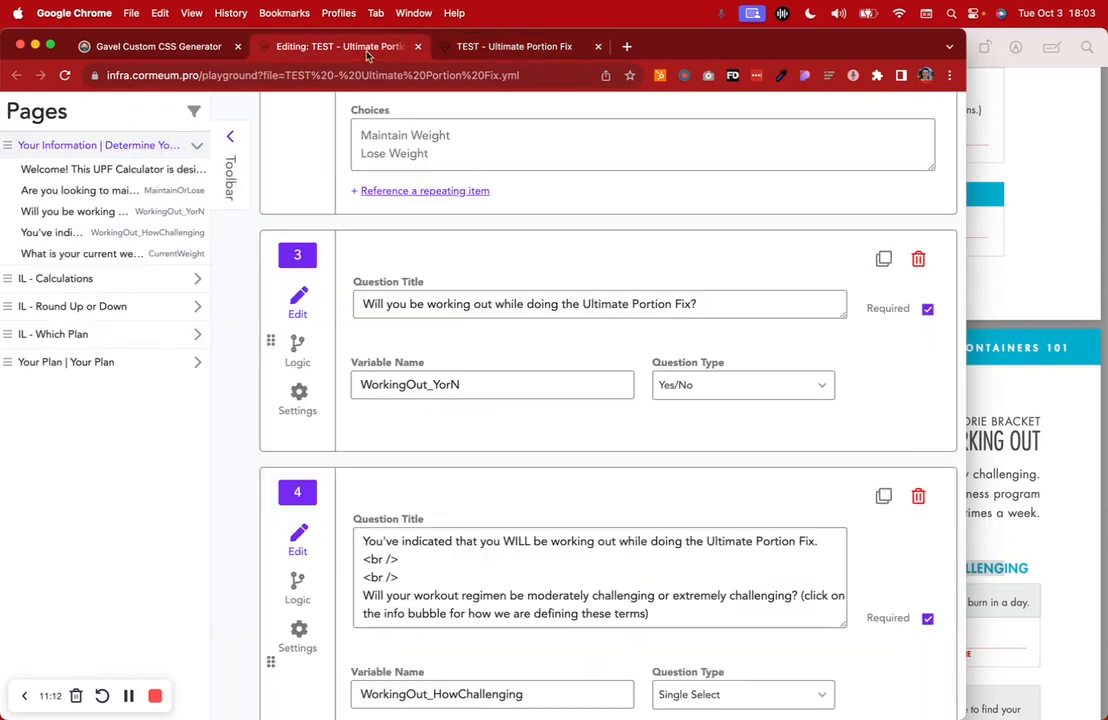
scroll(445, 403, down, 2)
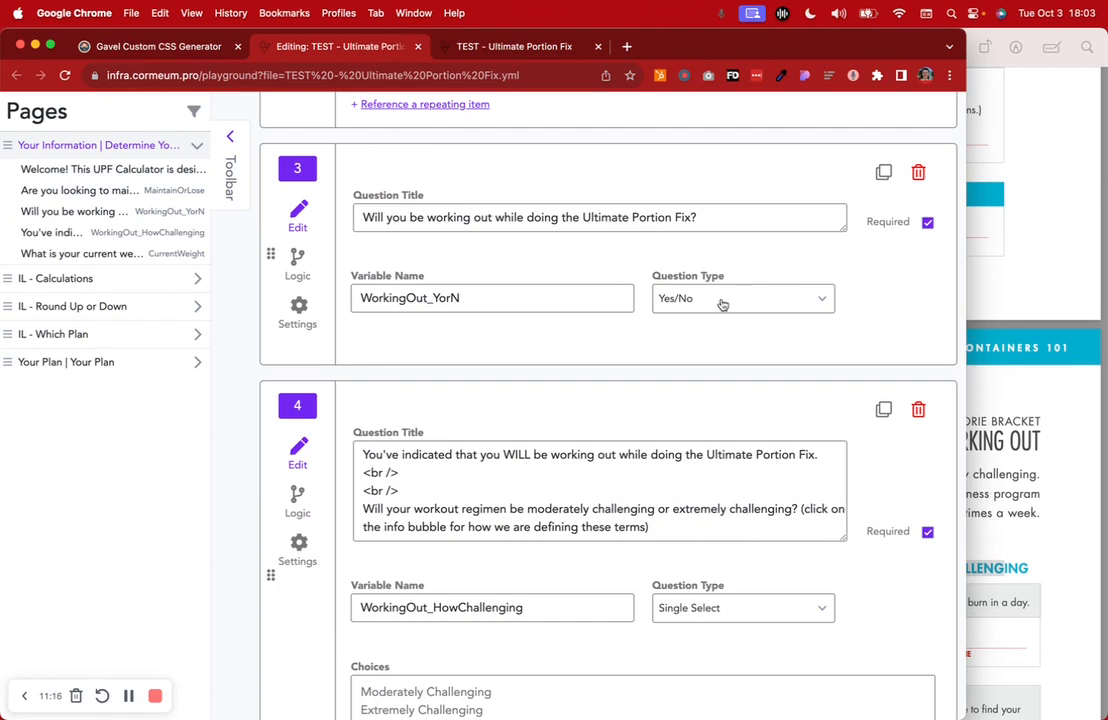
Answer Yes to working out to reveal the intensity question, then view question 4 in the editor
click(498, 47)
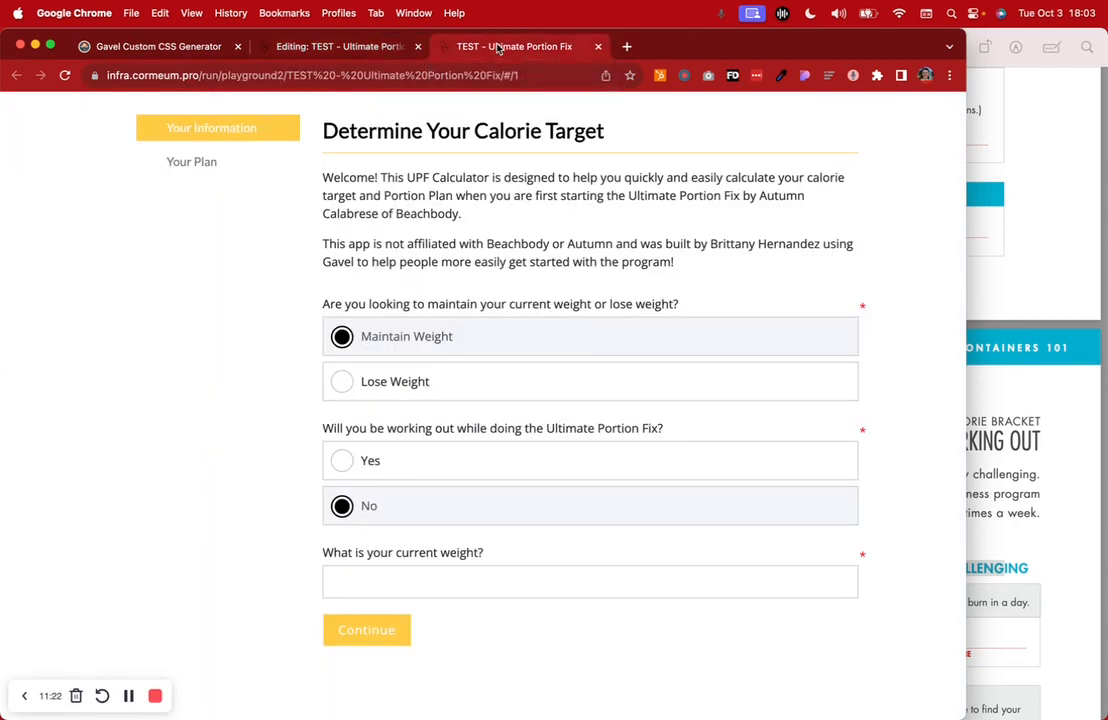
click(388, 463)
scroll(421, 468, down, 3)
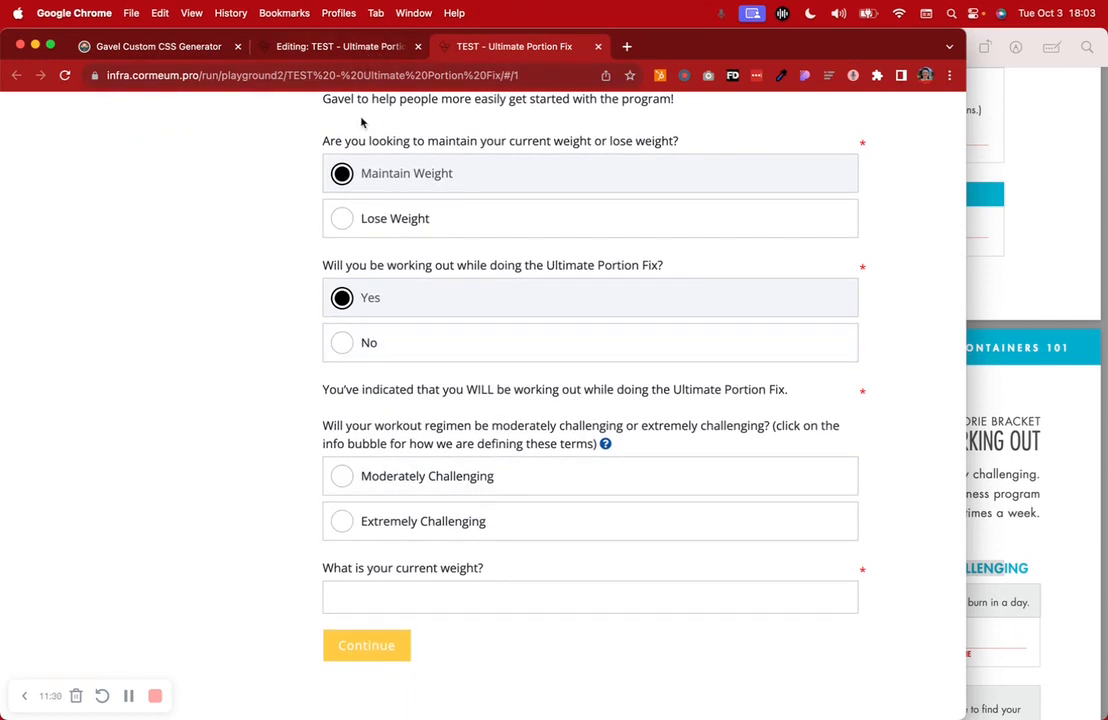
click(358, 47)
scroll(552, 445, down, 5)
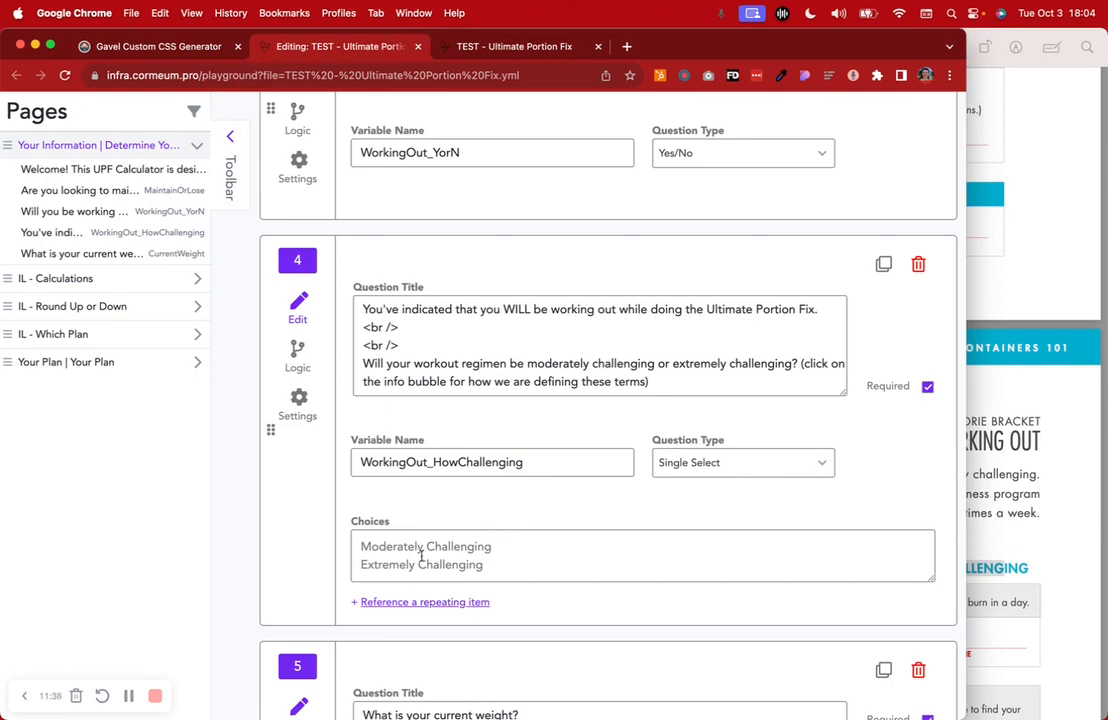
click(1005, 485)
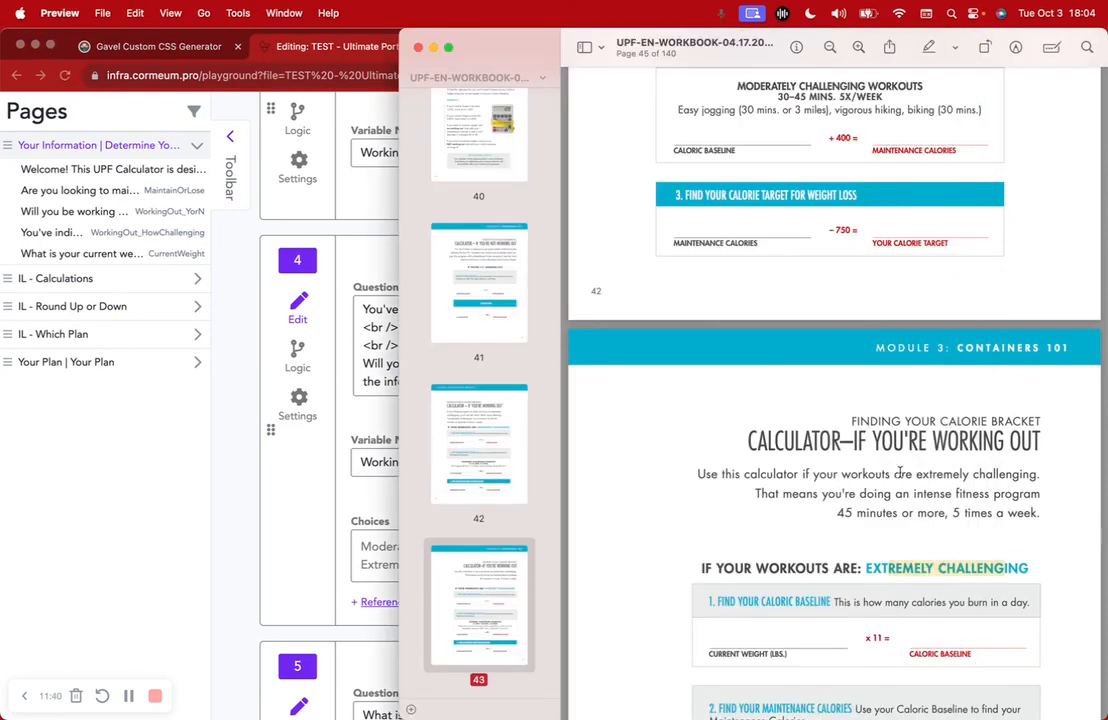
scroll(897, 474, up, 5)
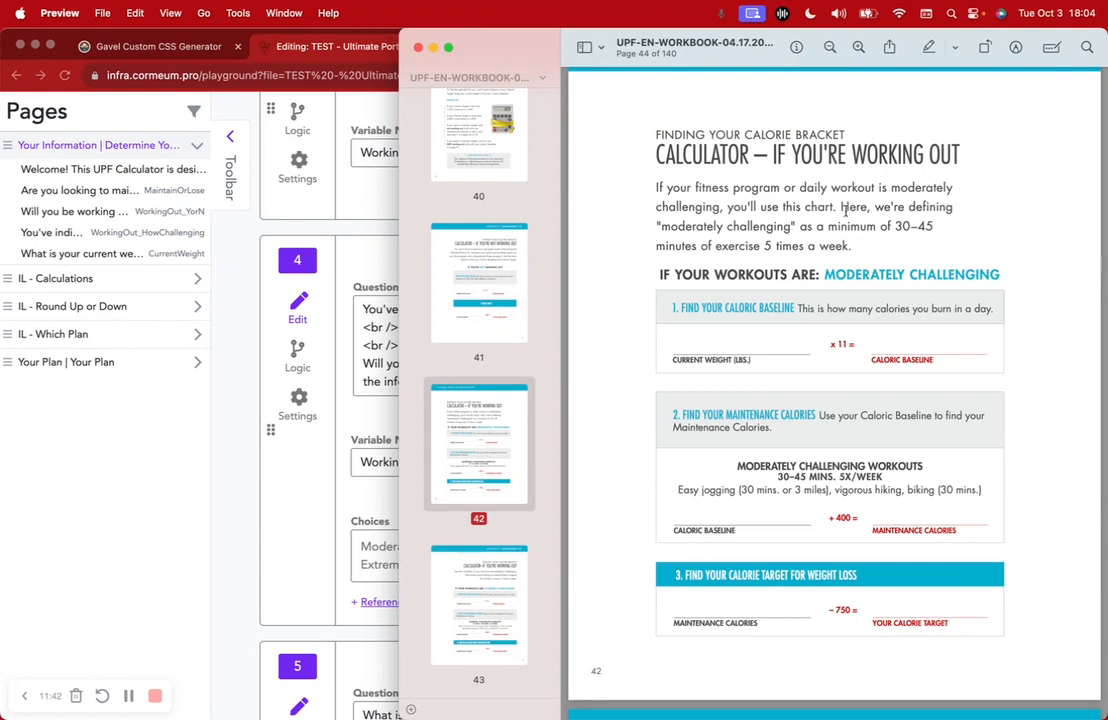
click(225, 465)
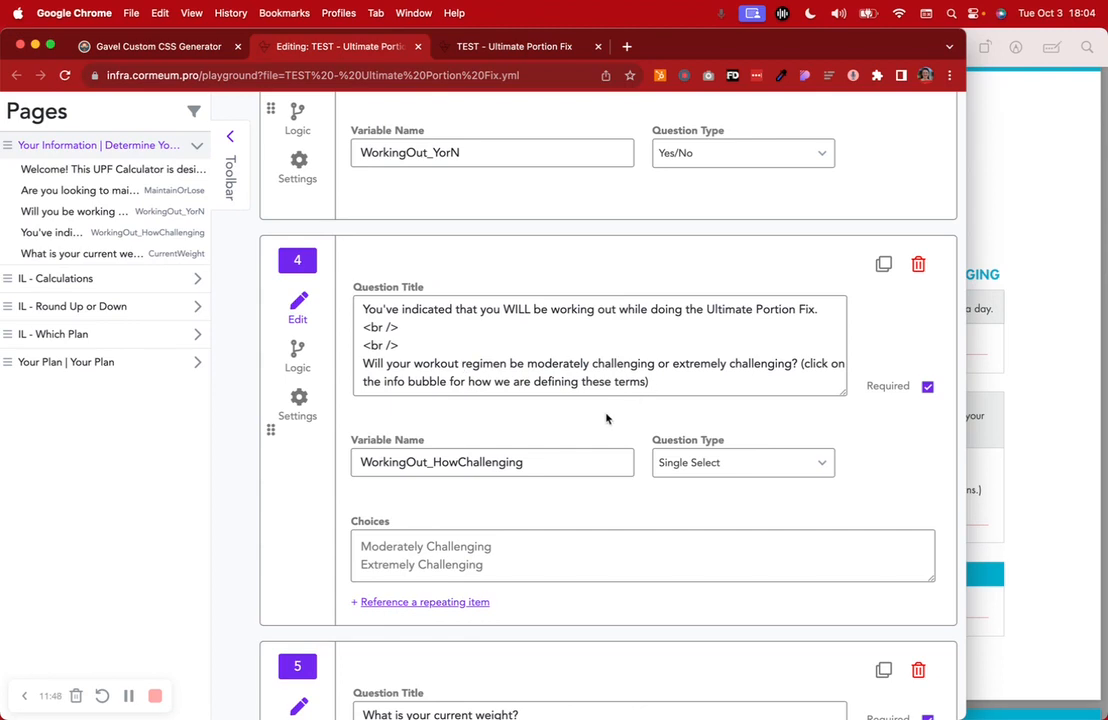
scroll(606, 418, up, 3)
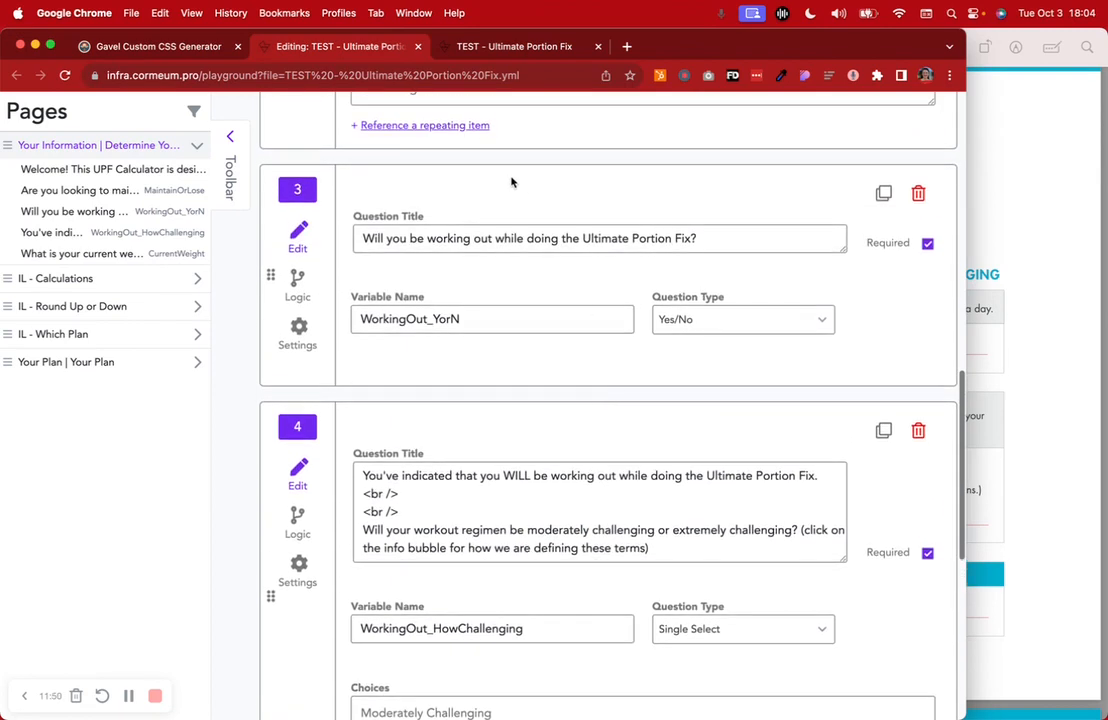
scroll(578, 487, down, 4)
scroll(578, 487, down, 1)
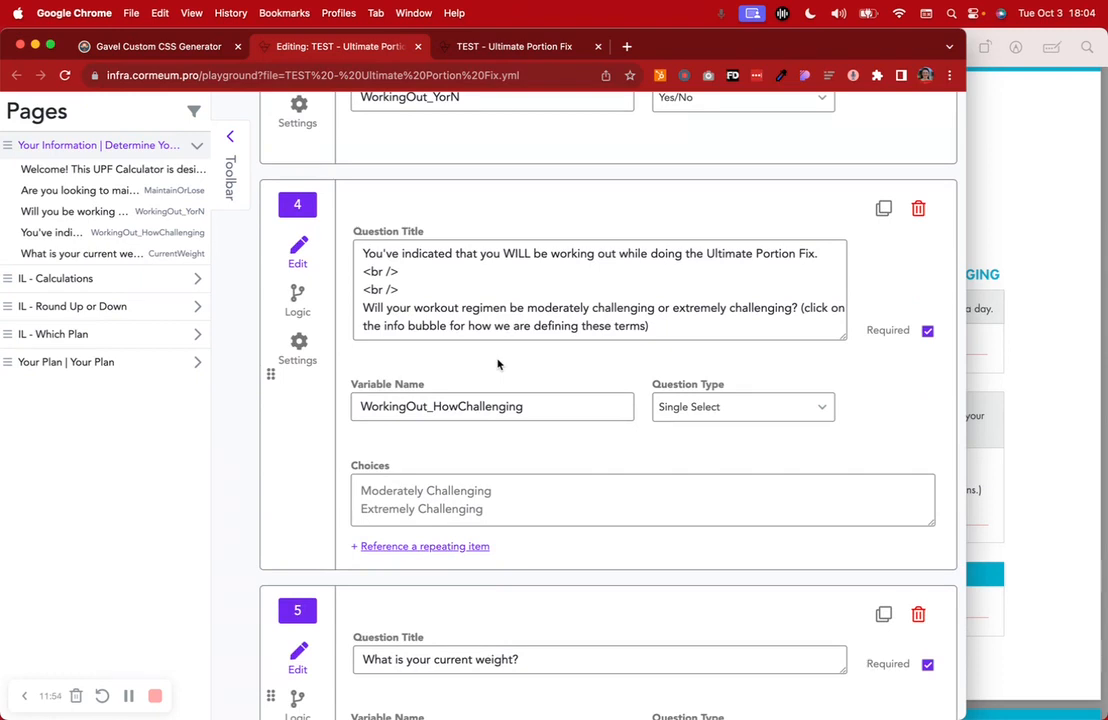
Verify question 4's logic is Show if WorkingOut_YorN is Yes, leaving it unchanged
click(299, 312)
scroll(430, 378, up, 3)
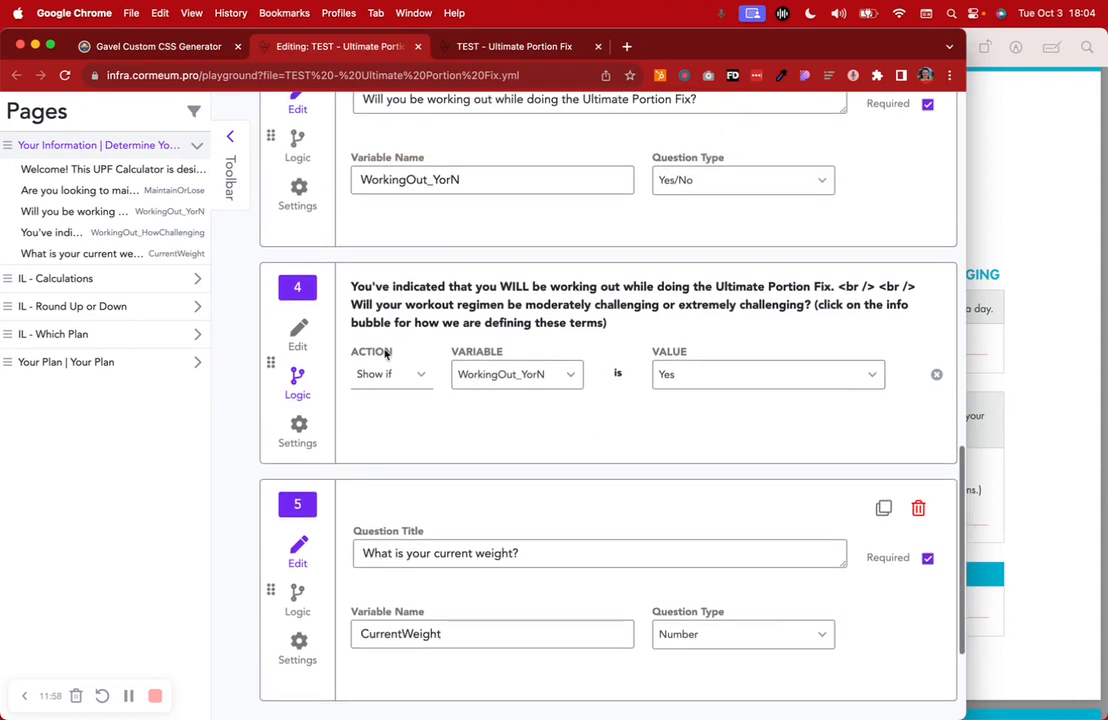
click(395, 375)
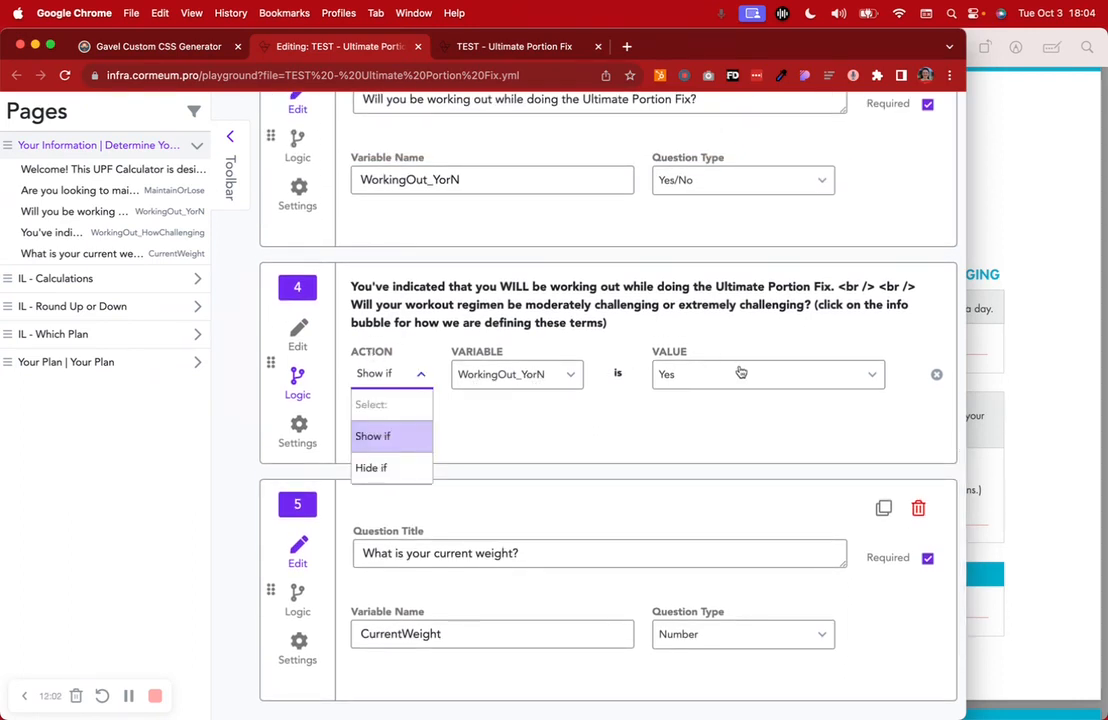
click(629, 462)
click(283, 337)
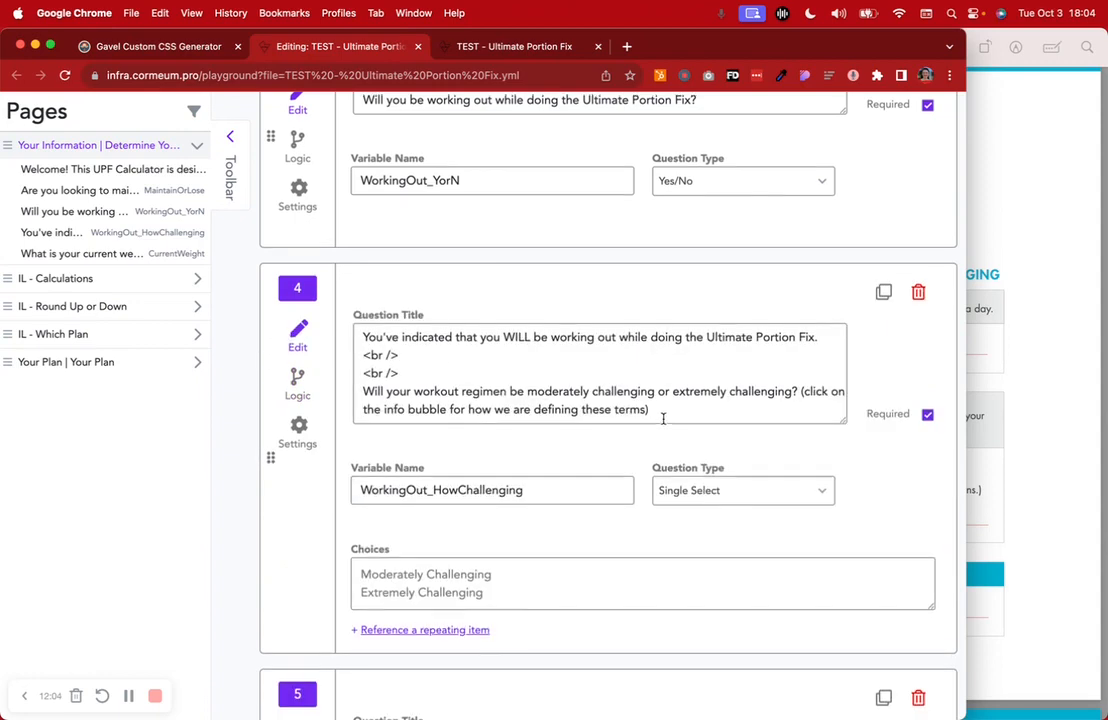
scroll(663, 420, up, 5)
click(528, 47)
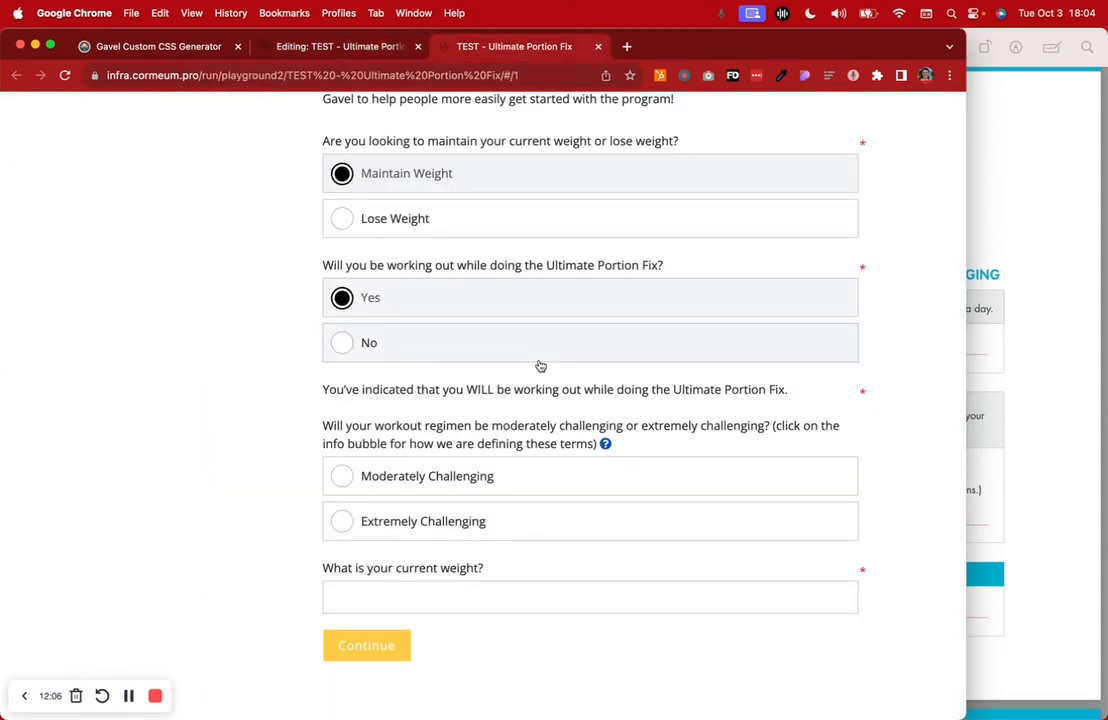
Answer No, Yes, then No to confirm the follow-up hides, then view question 5
click(540, 360)
click(515, 470)
click(455, 507)
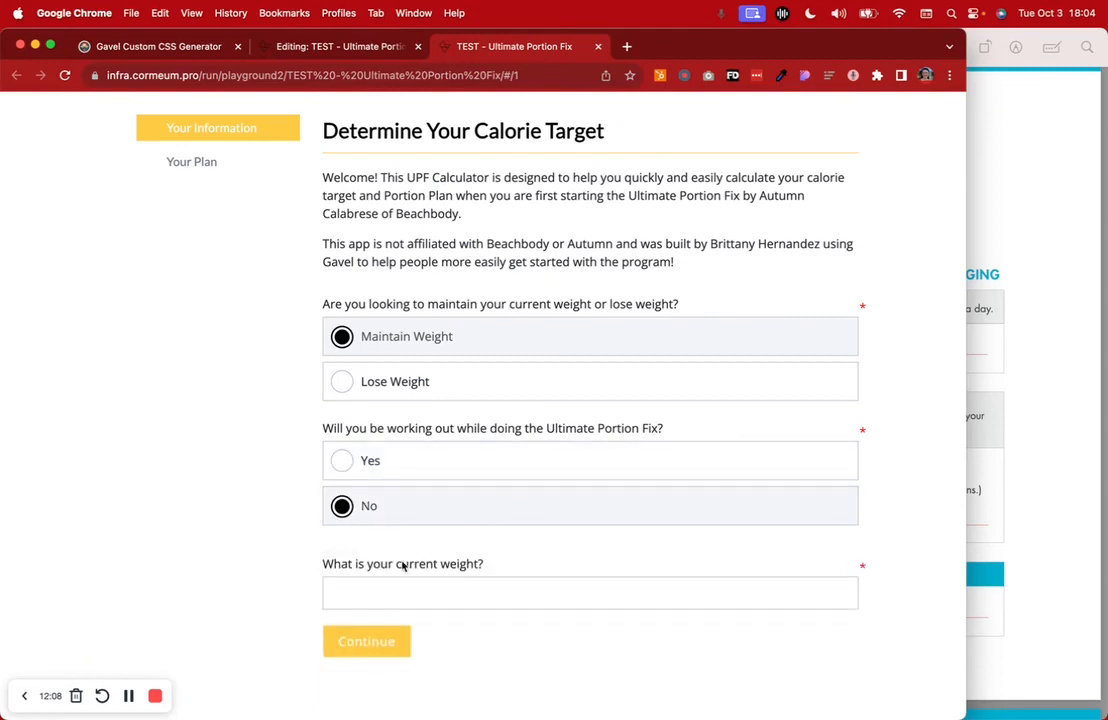
click(333, 47)
scroll(420, 431, down, 2)
scroll(420, 431, down, 10)
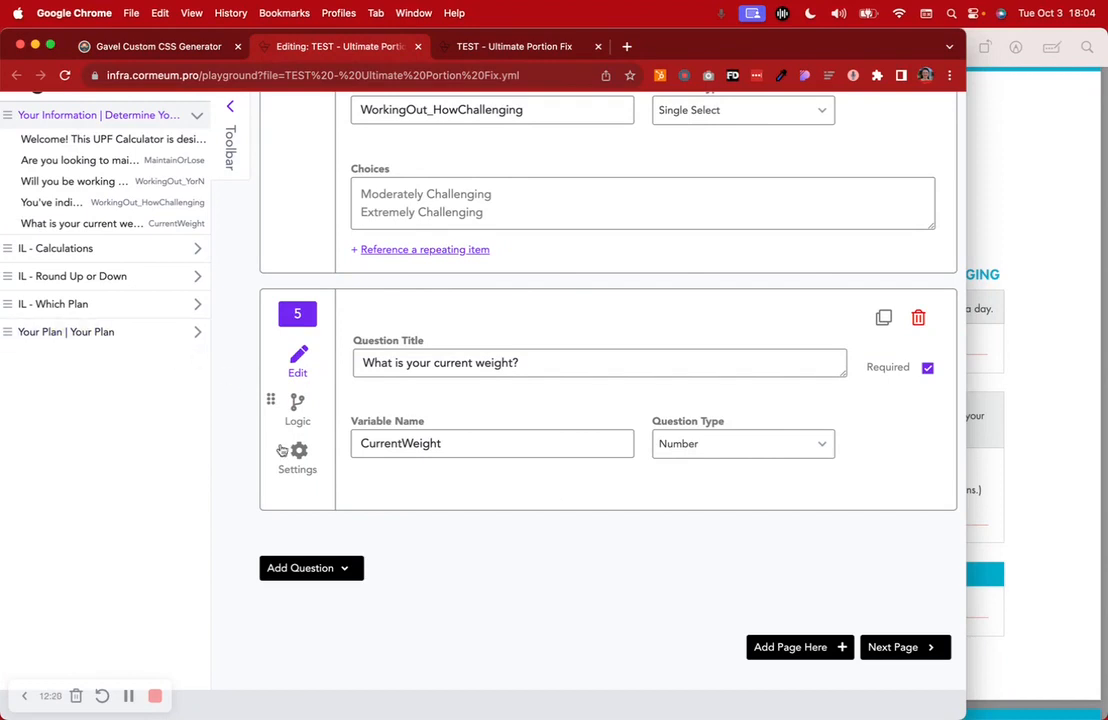
Inspect the IL - Calculations page formulas, then return to the first page and the running form
scroll(228, 335, up, 1)
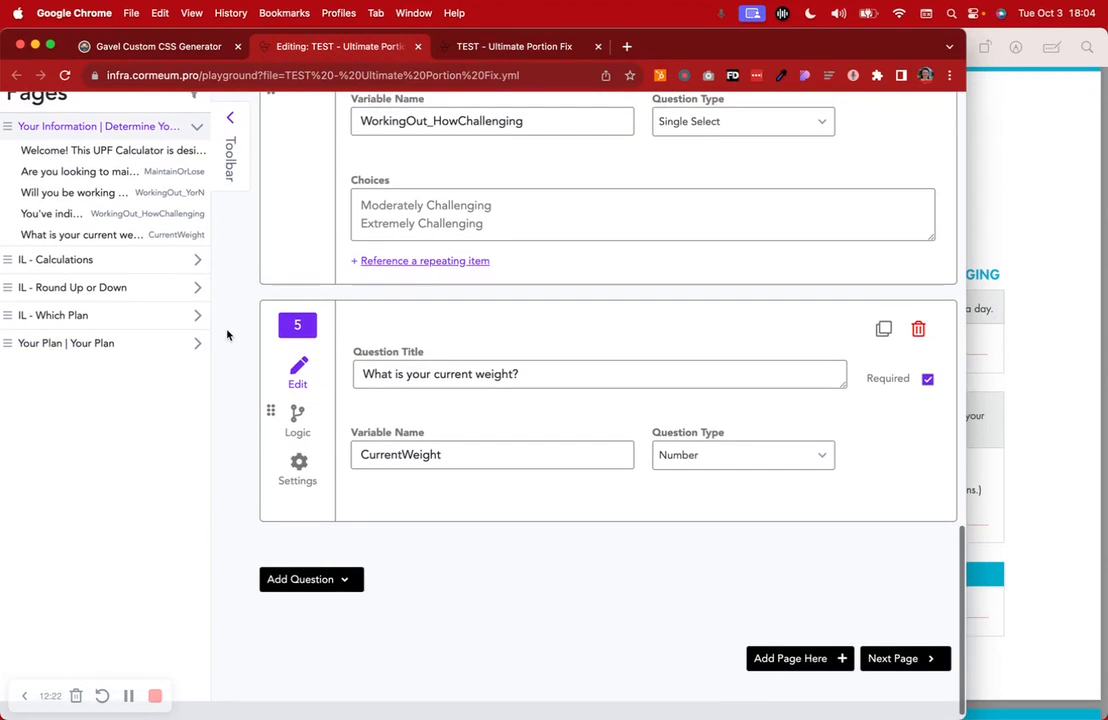
click(174, 262)
scroll(512, 490, down, 4)
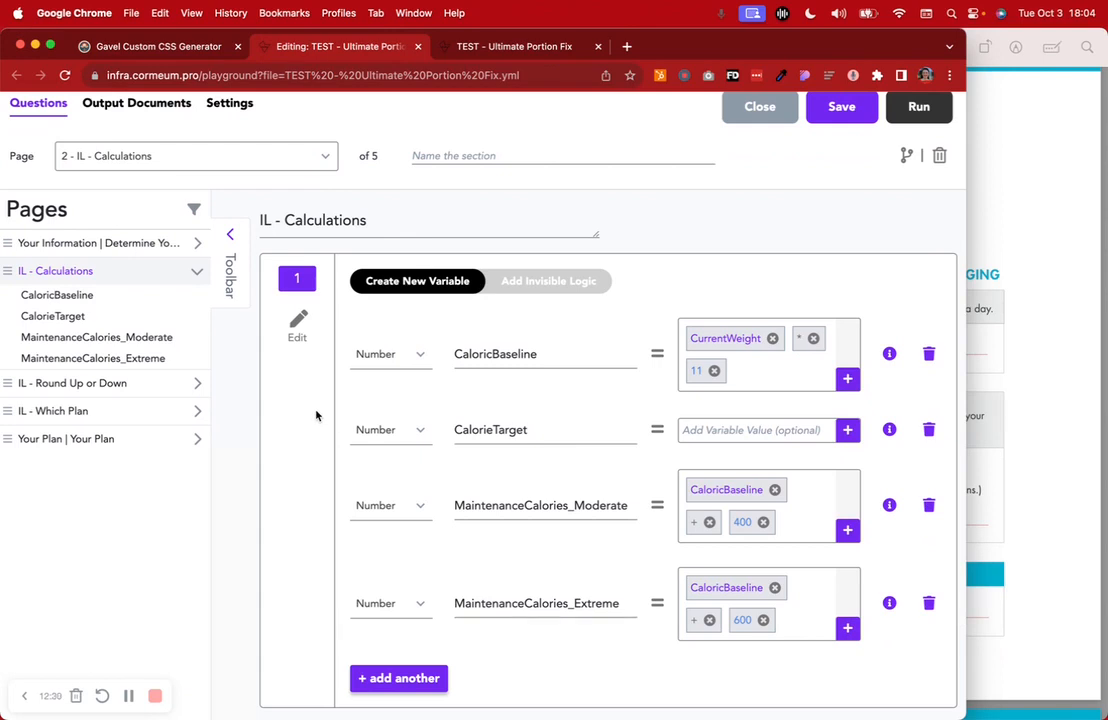
click(141, 243)
click(476, 50)
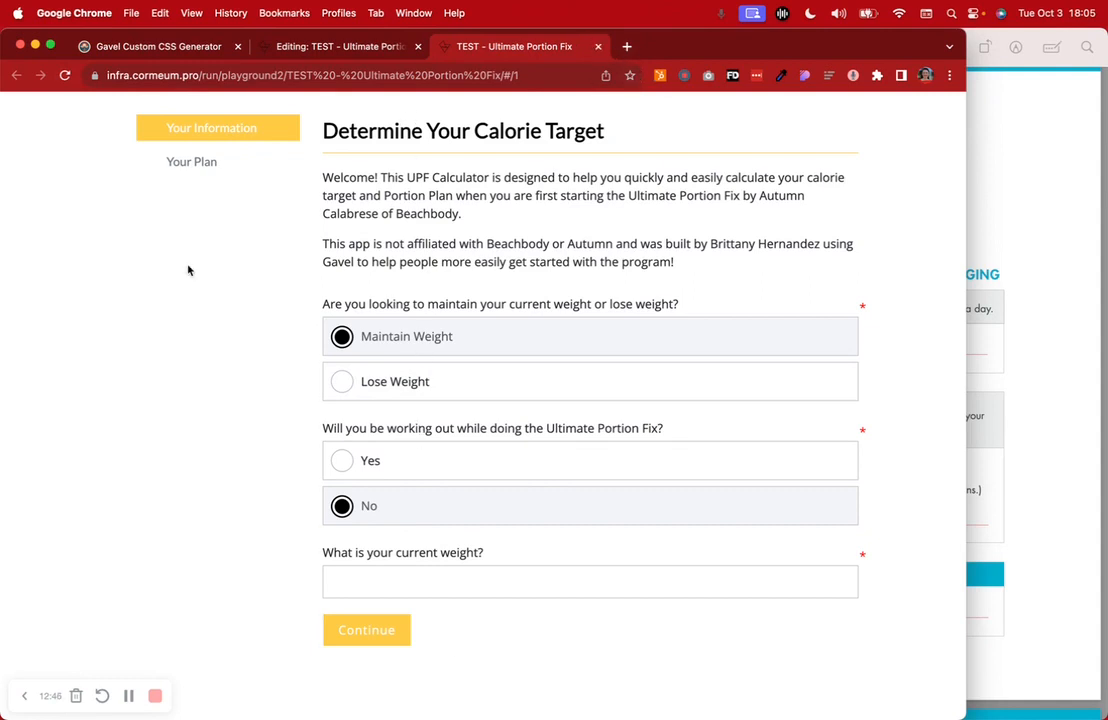
Go back to the question editor and open the IL - Calculations page
click(265, 50)
scroll(272, 444, down, 3)
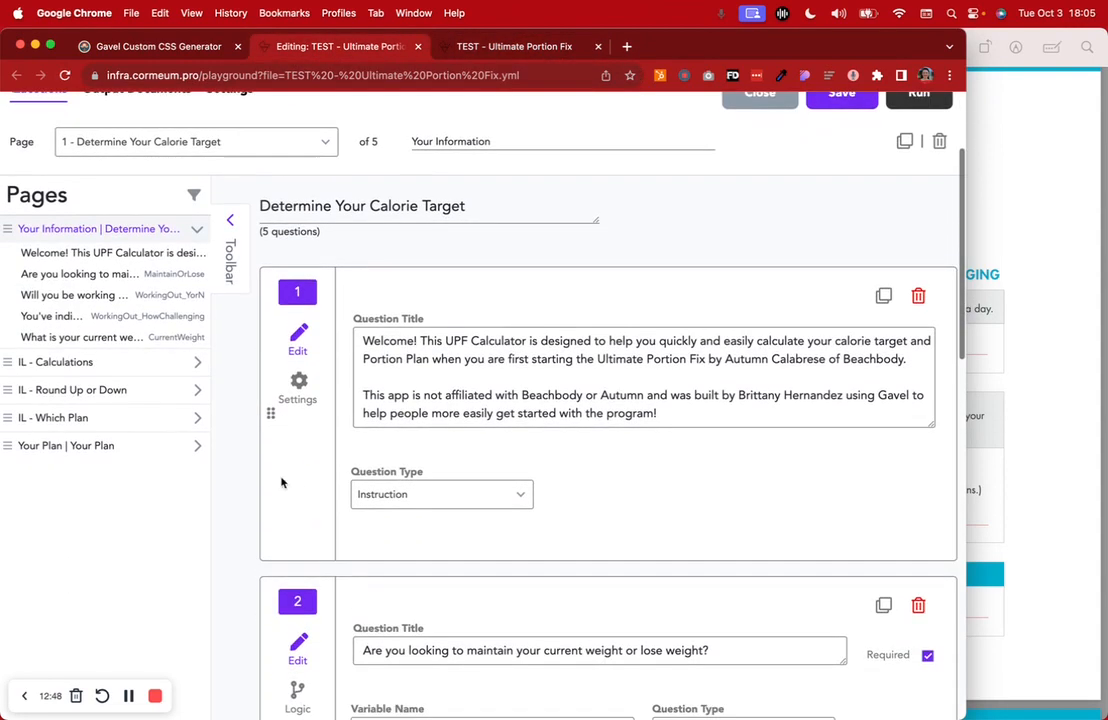
click(92, 362)
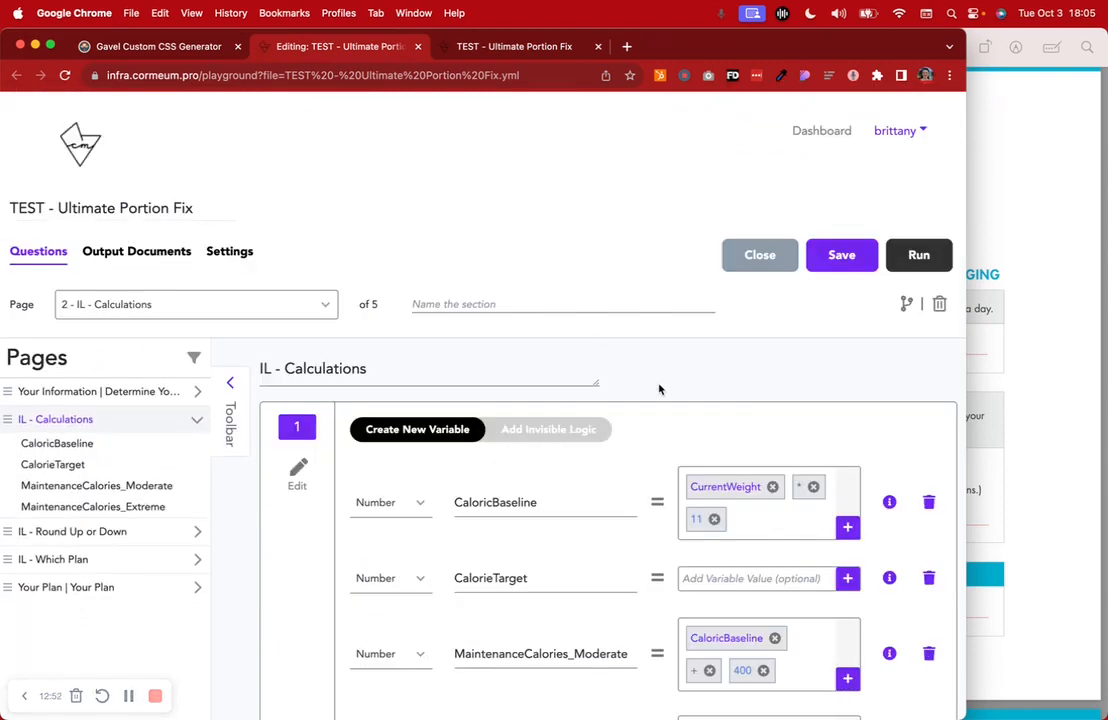
scroll(659, 389, down, 5)
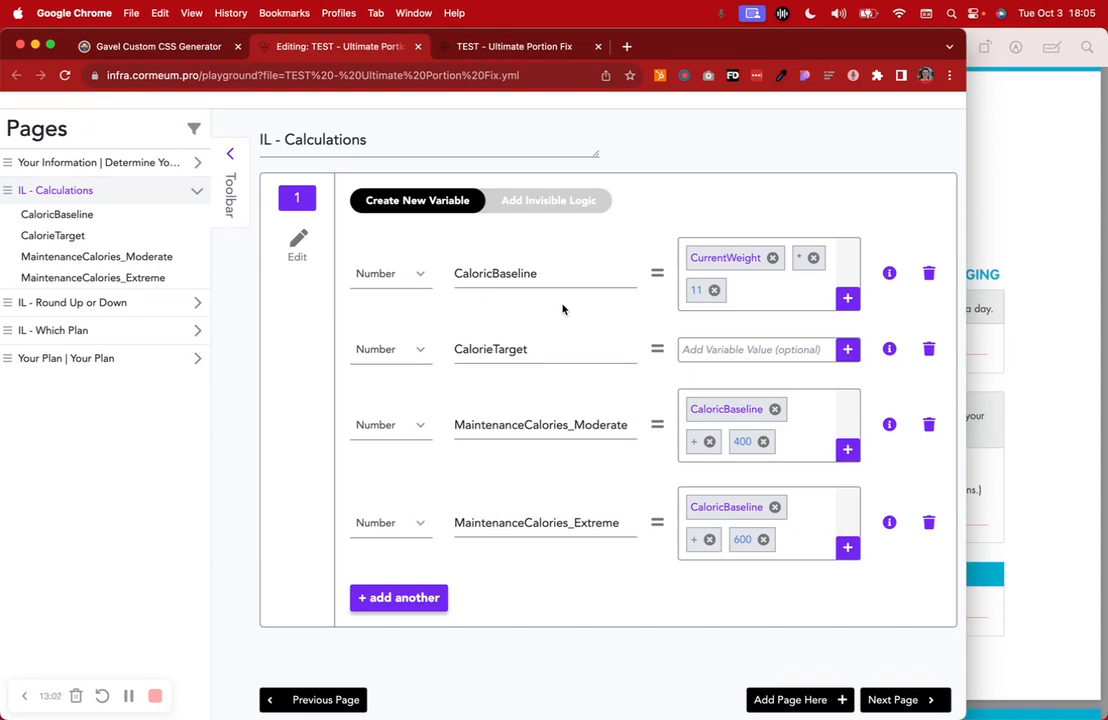
Review the CalorieTarget conditional logic, then return to the calculated variables list
click(549, 200)
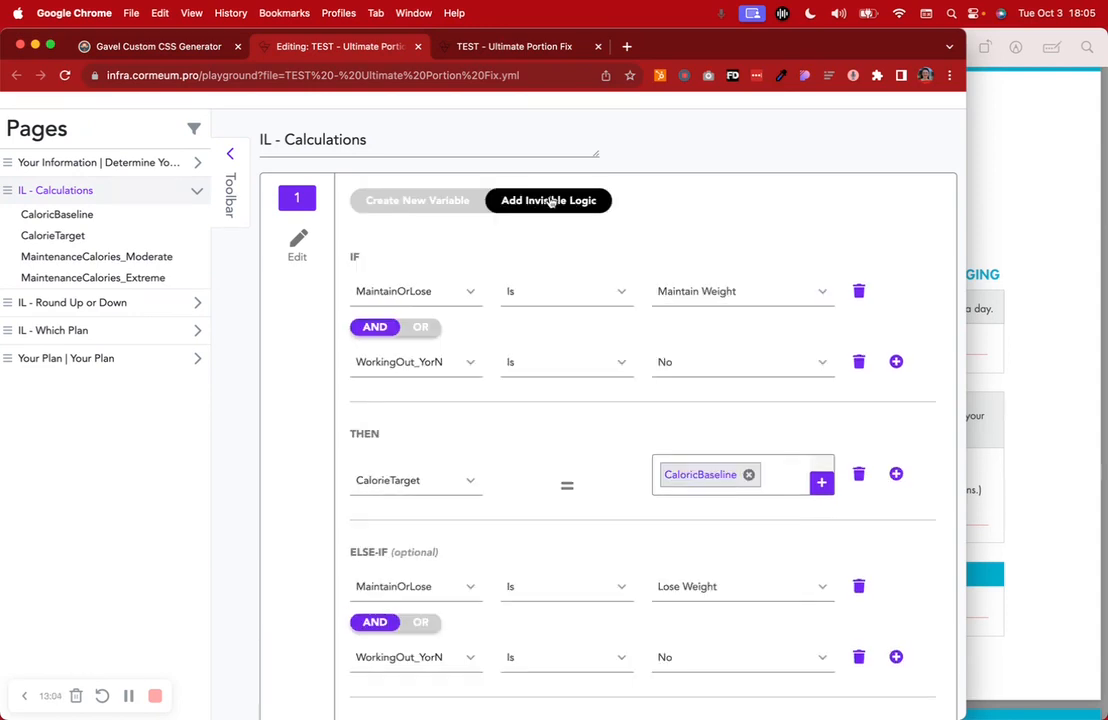
scroll(628, 402, down, 15)
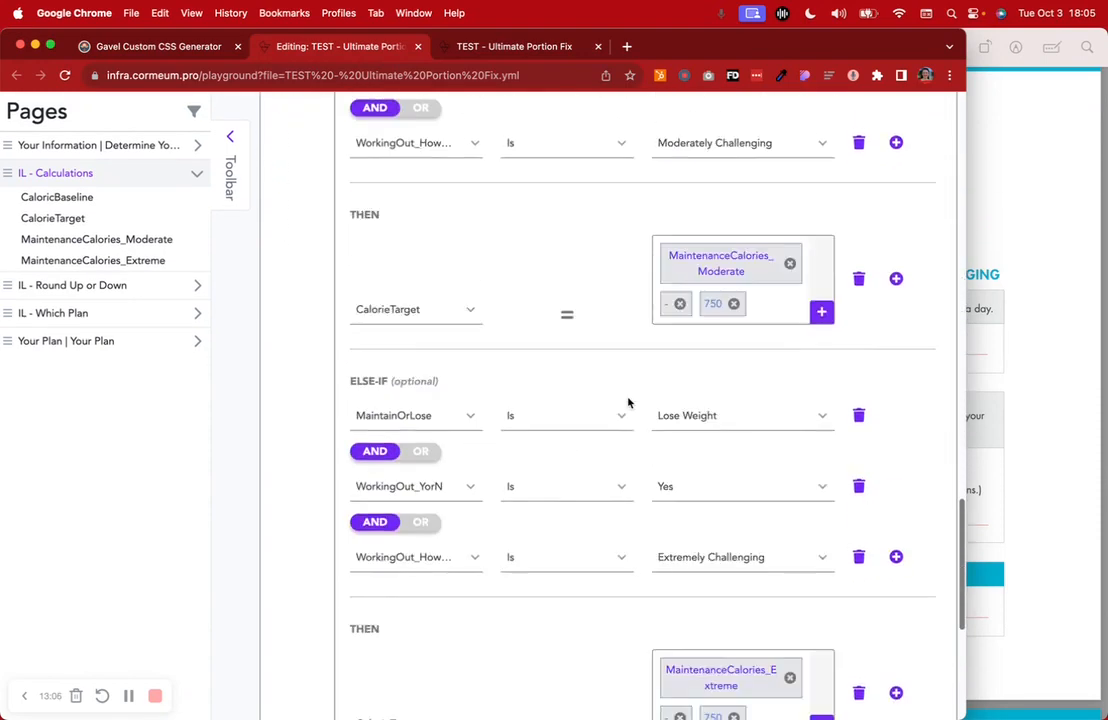
scroll(628, 402, up, 15)
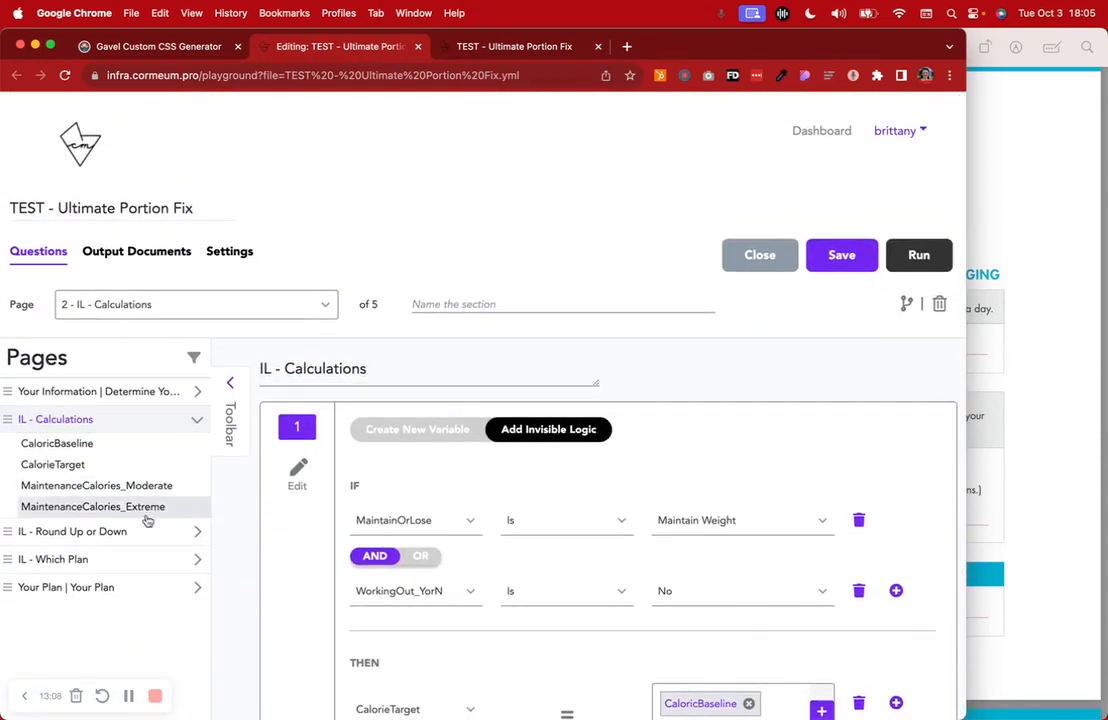
click(395, 432)
scroll(698, 435, down, 5)
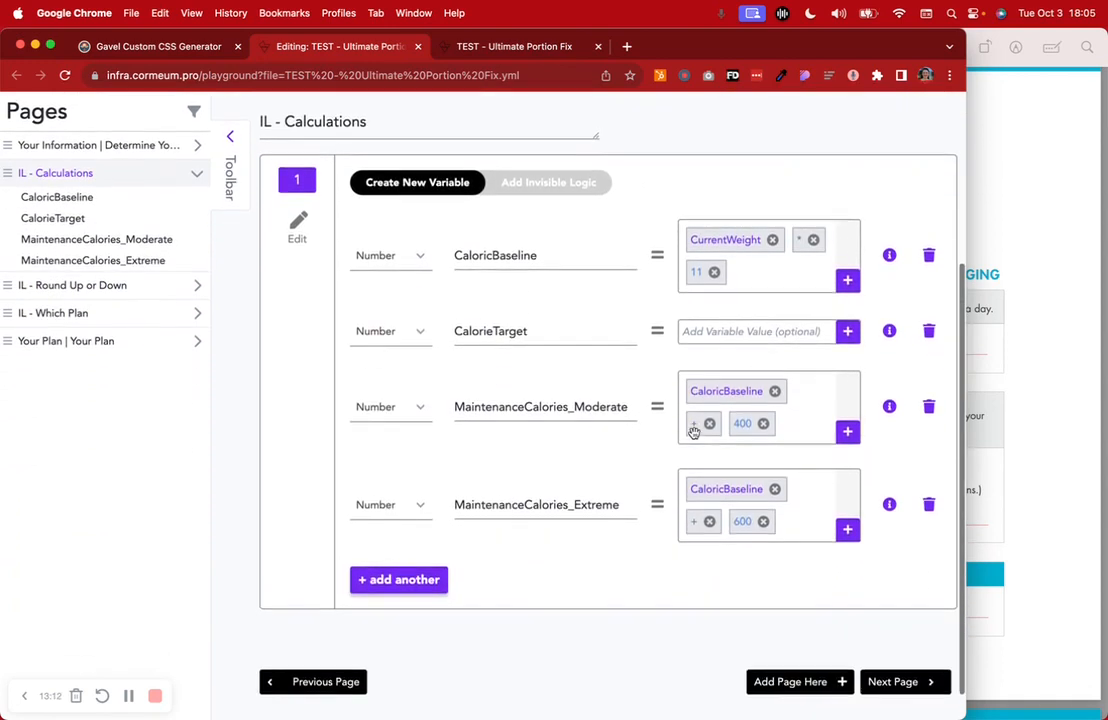
scroll(694, 432, down, 1)
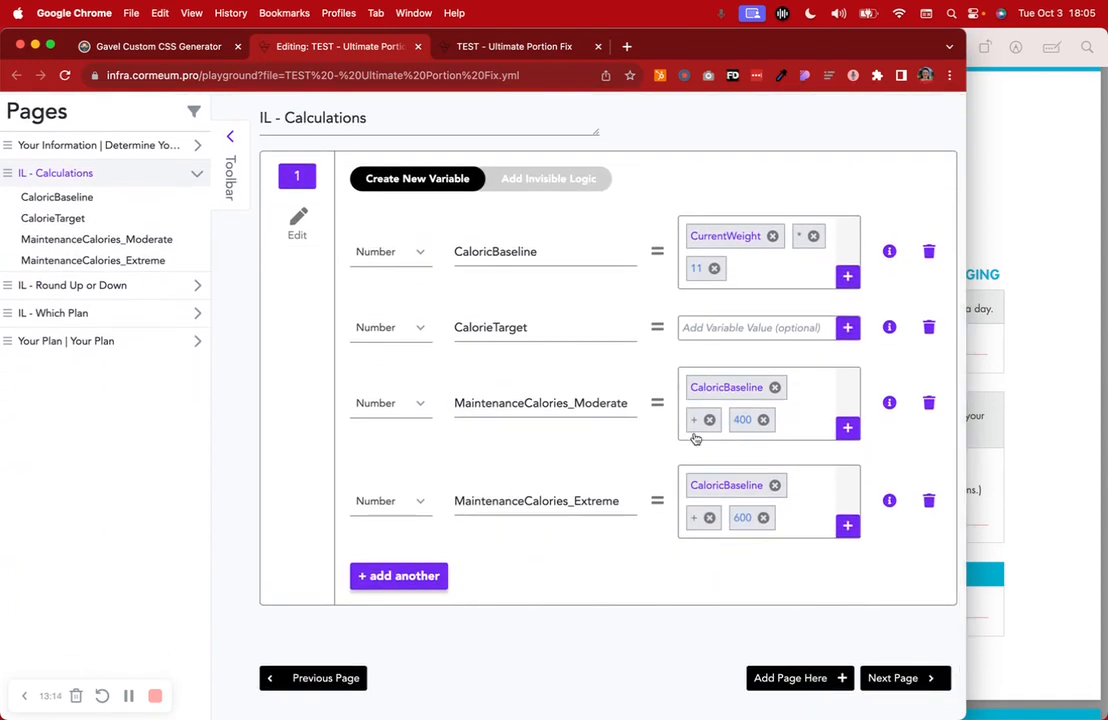
click(1010, 190)
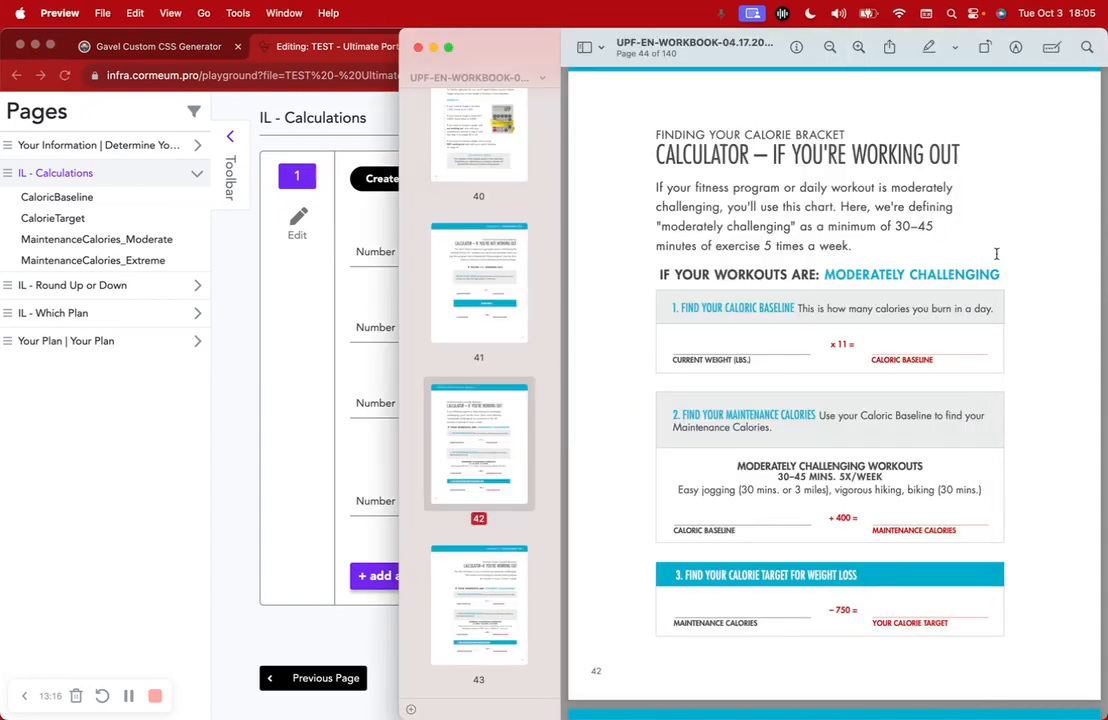
scroll(820, 308, up, 8)
scroll(820, 308, up, 10)
scroll(820, 308, down, 8)
scroll(820, 308, down, 1)
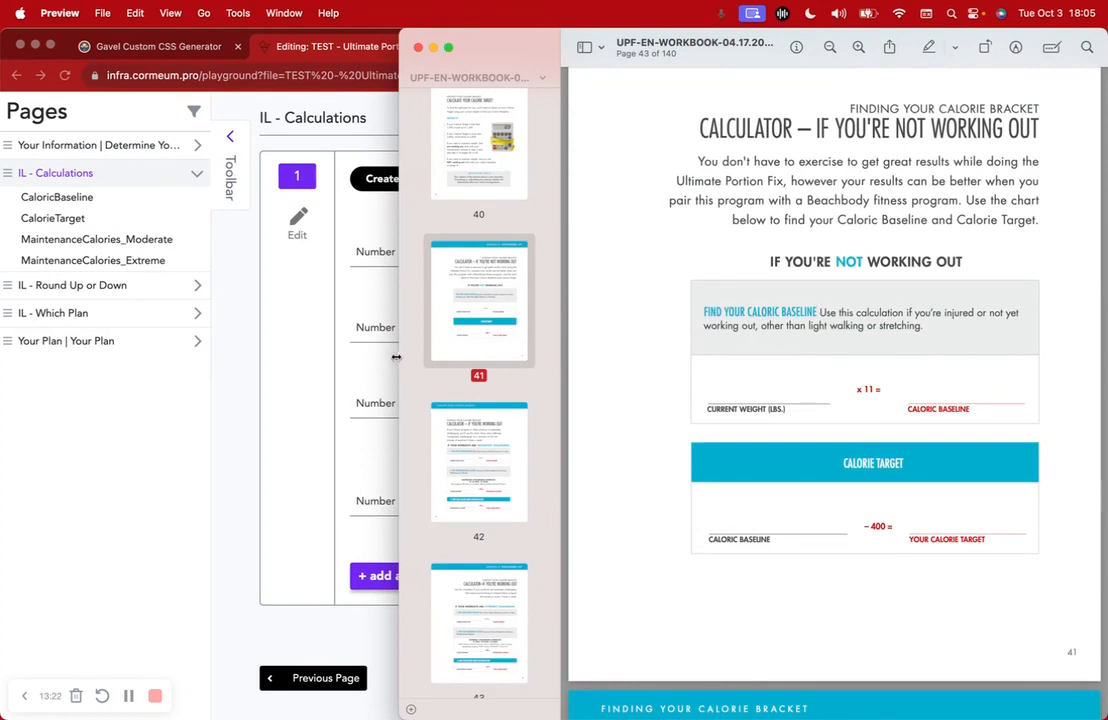
scroll(841, 372, down, 10)
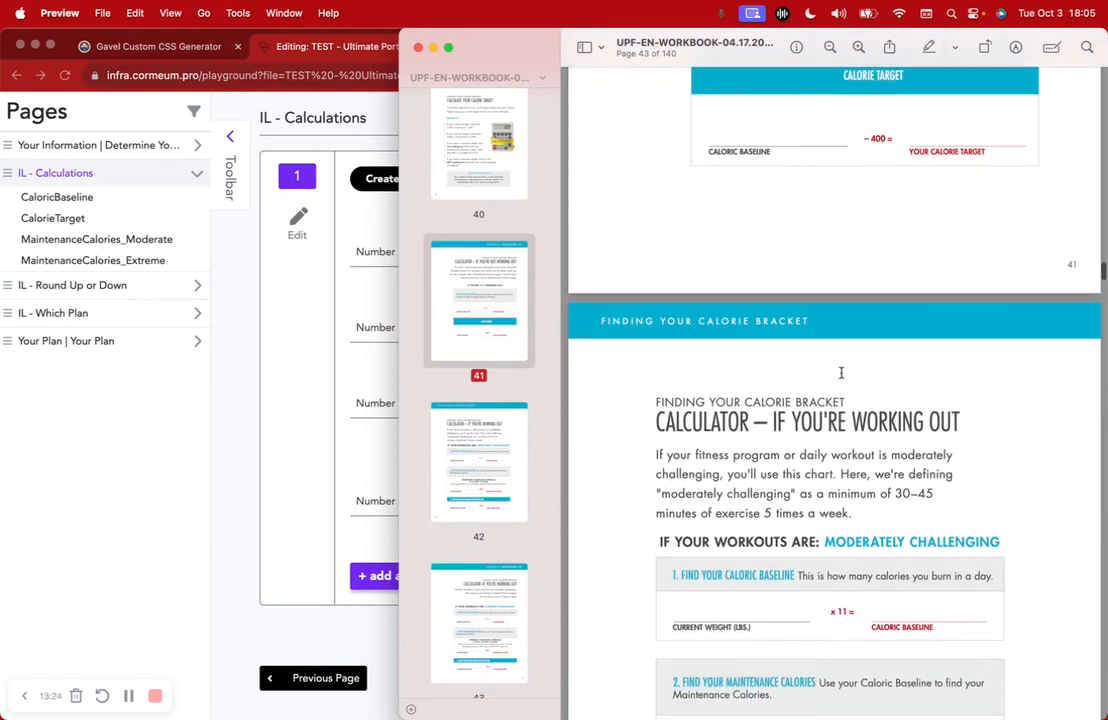
scroll(841, 372, down, 20)
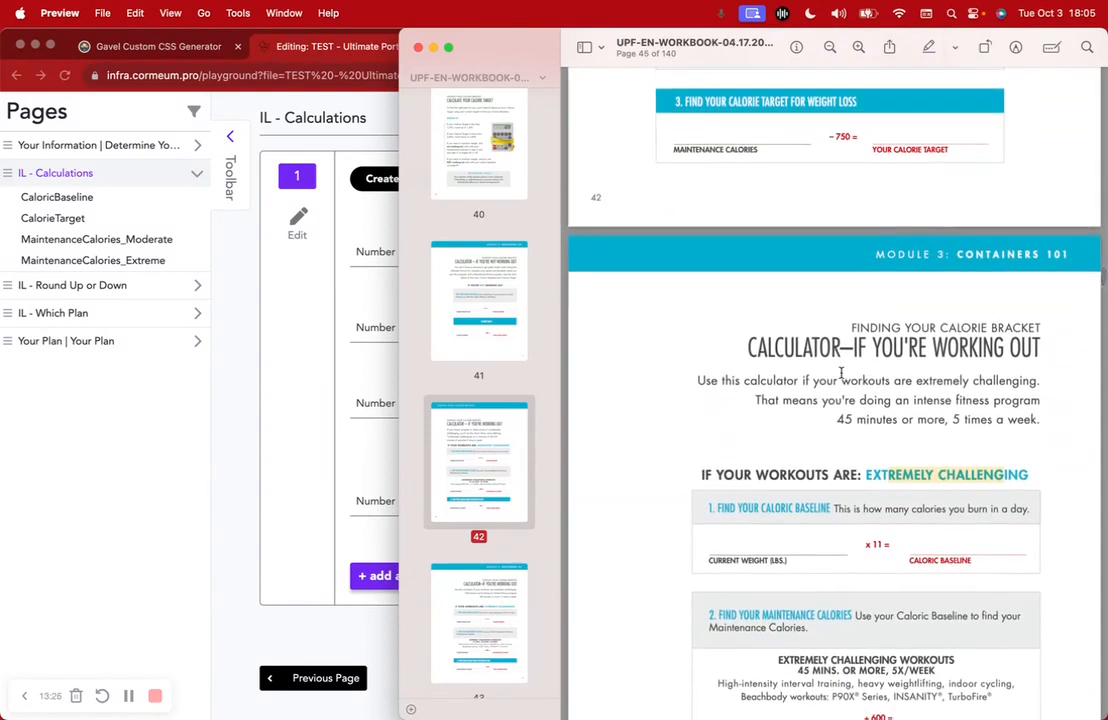
scroll(841, 372, down, 5)
scroll(841, 372, up, 20)
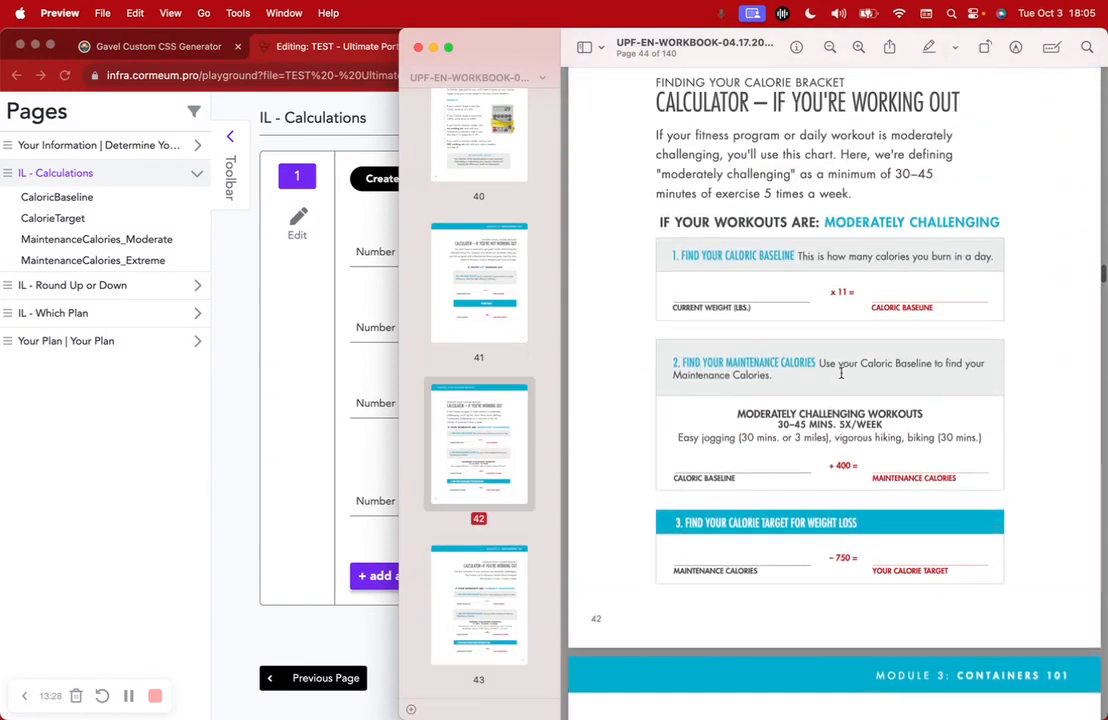
scroll(841, 372, up, 5)
scroll(841, 372, up, 4)
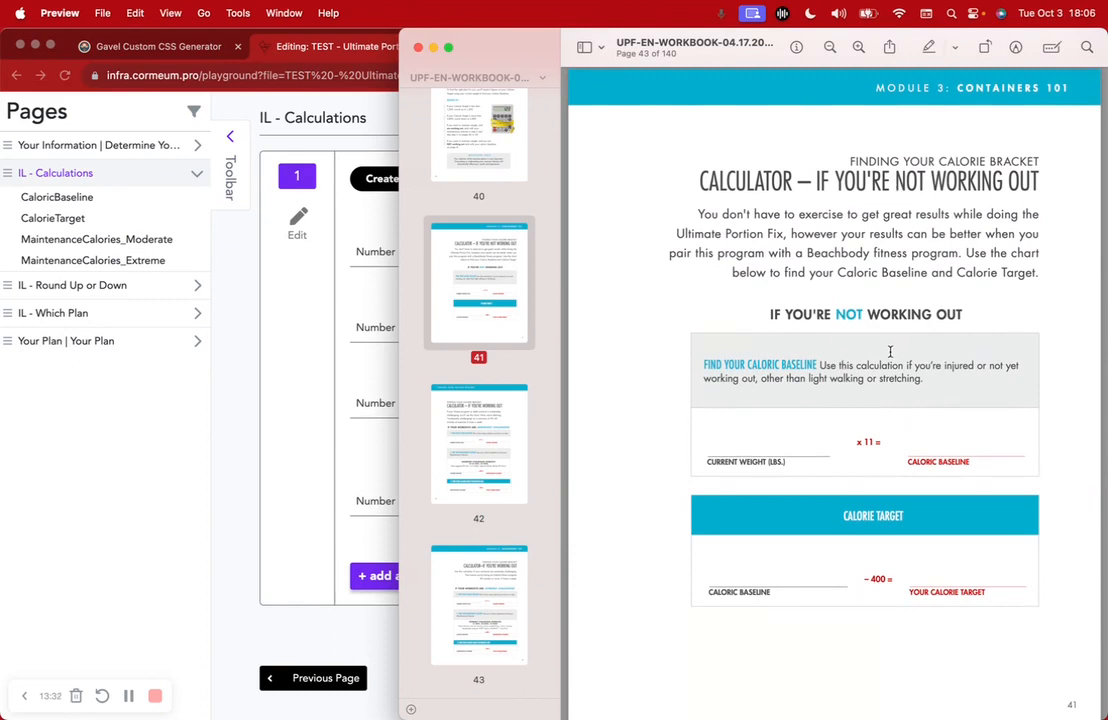
scroll(890, 351, down, 3)
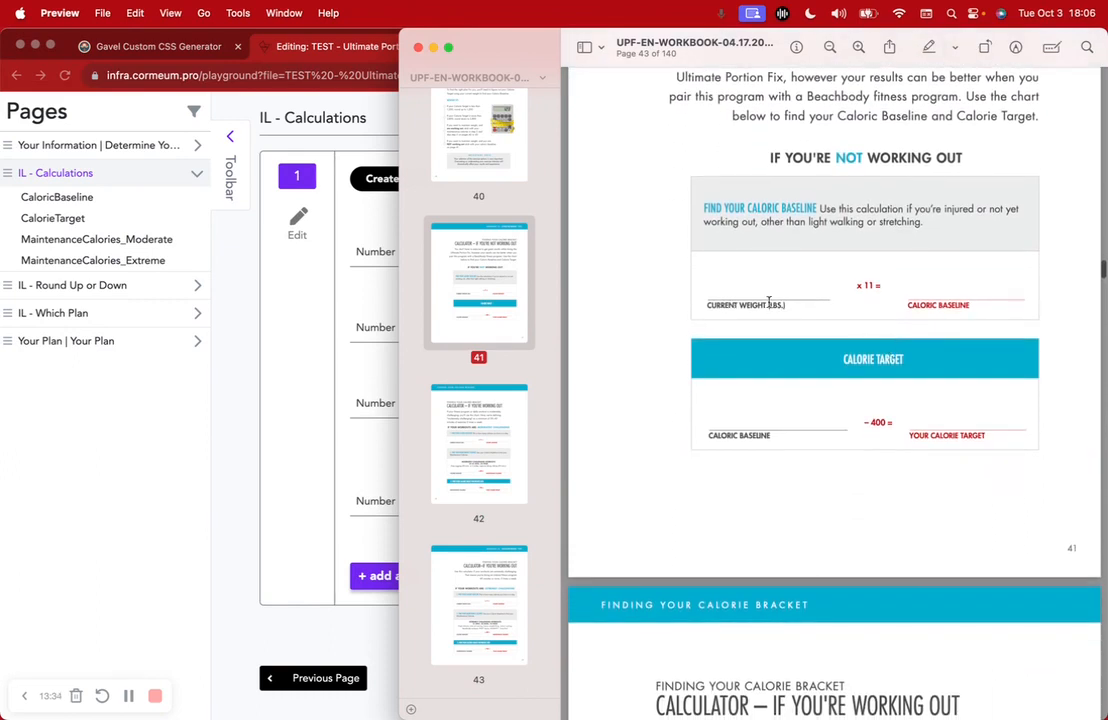
drag(708, 303, 783, 305)
drag(856, 286, 877, 286)
scroll(971, 302, down, 10)
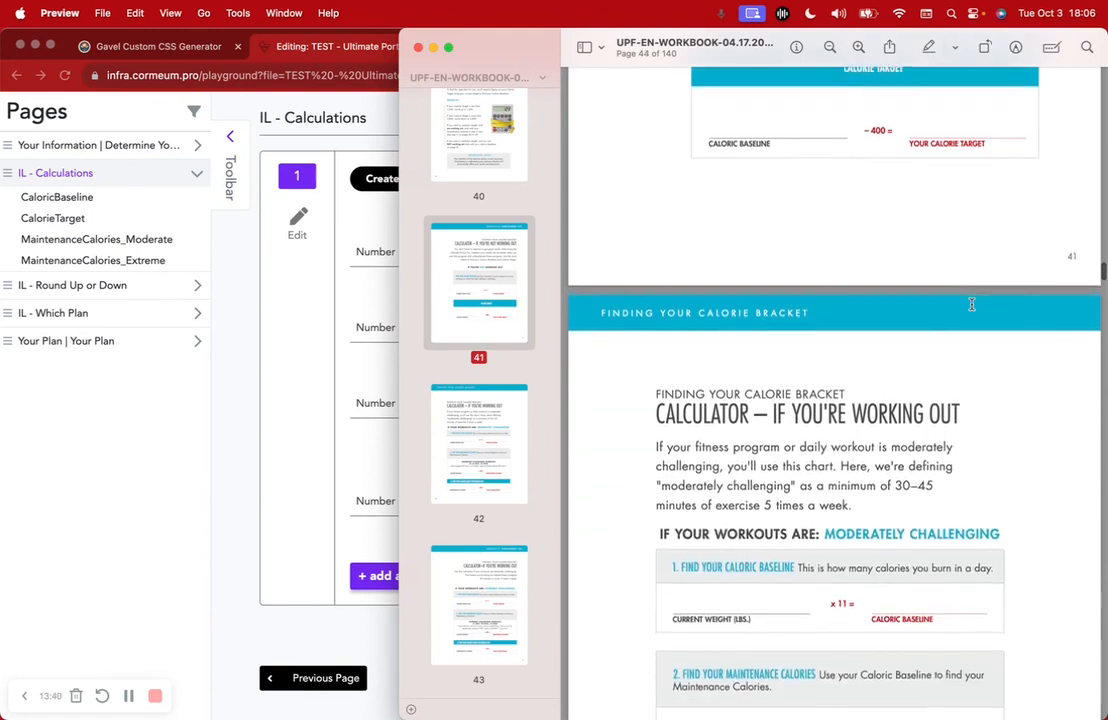
scroll(971, 304, down, 2)
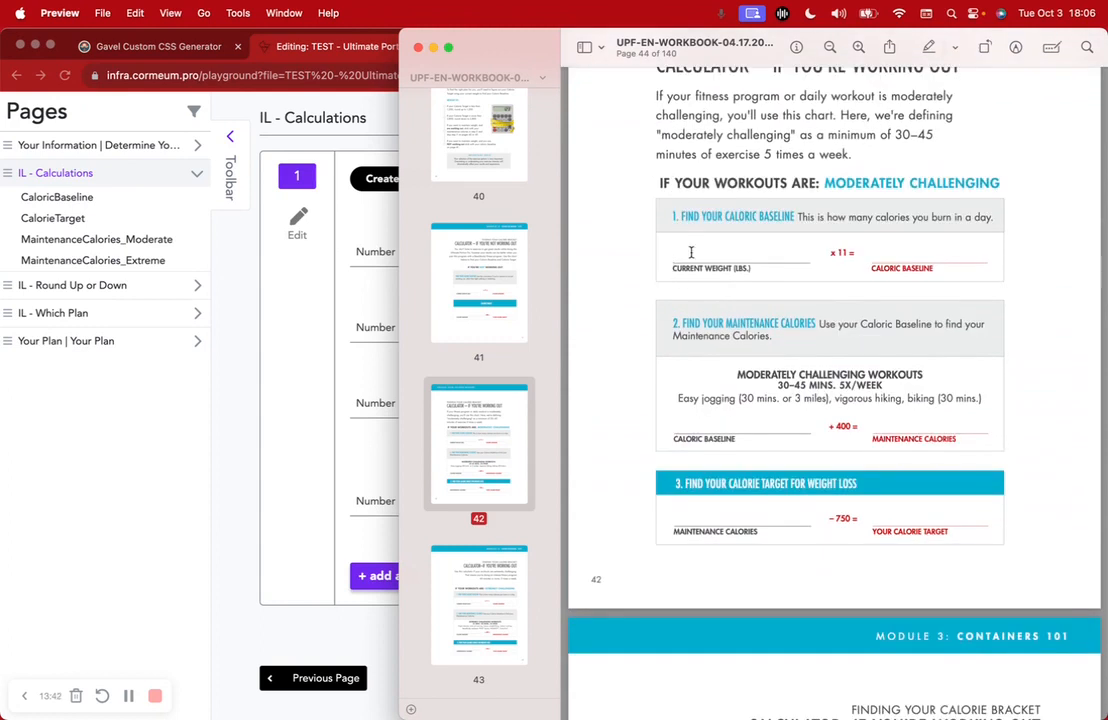
drag(834, 182, 910, 182)
drag(677, 271, 803, 272)
scroll(905, 263, down, 10)
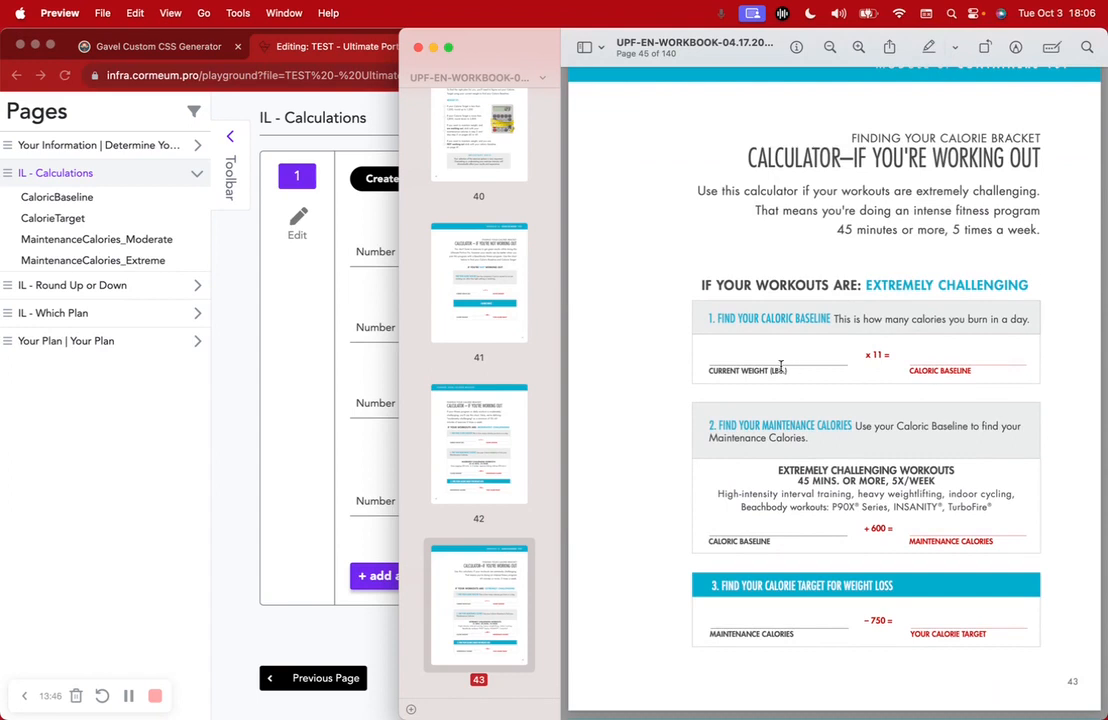
drag(744, 372, 957, 373)
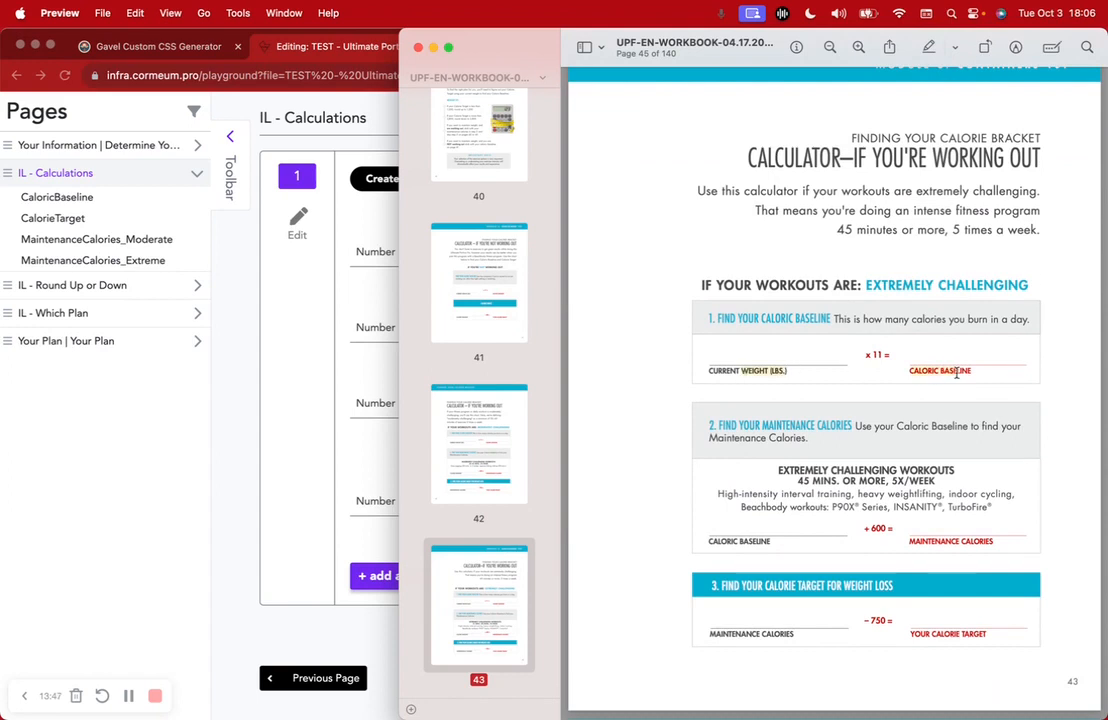
click(308, 362)
scroll(314, 304, up, 2)
double_click(548, 355)
click(400, 357)
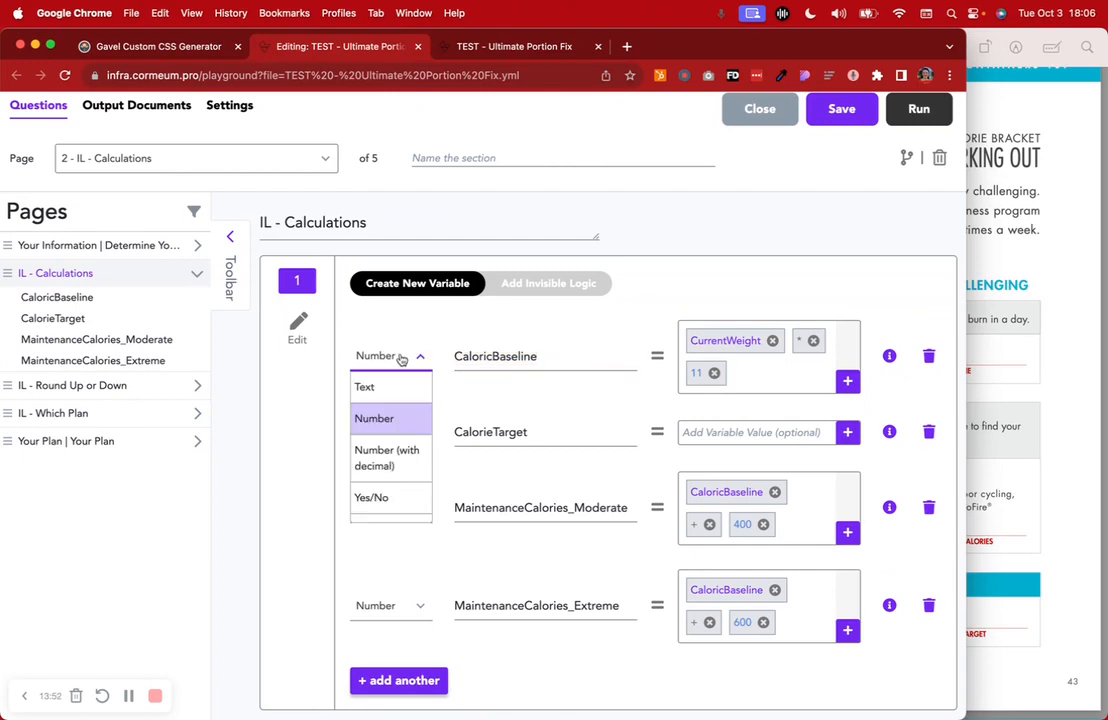
click(401, 359)
click(1005, 322)
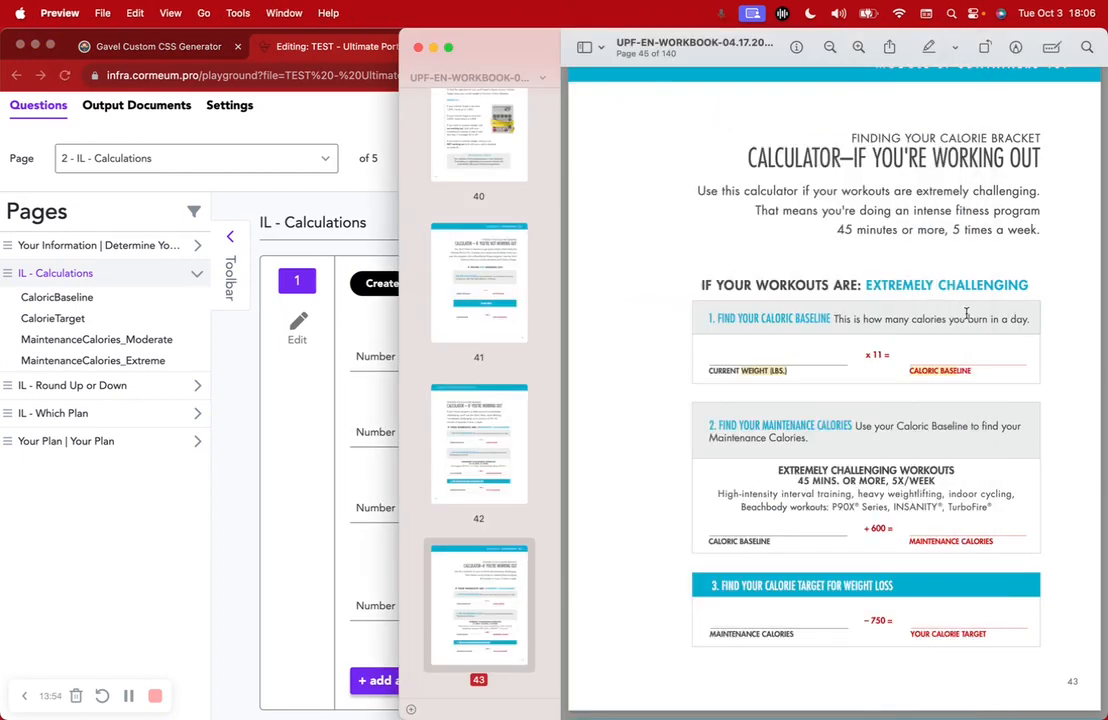
scroll(967, 313, up, 10)
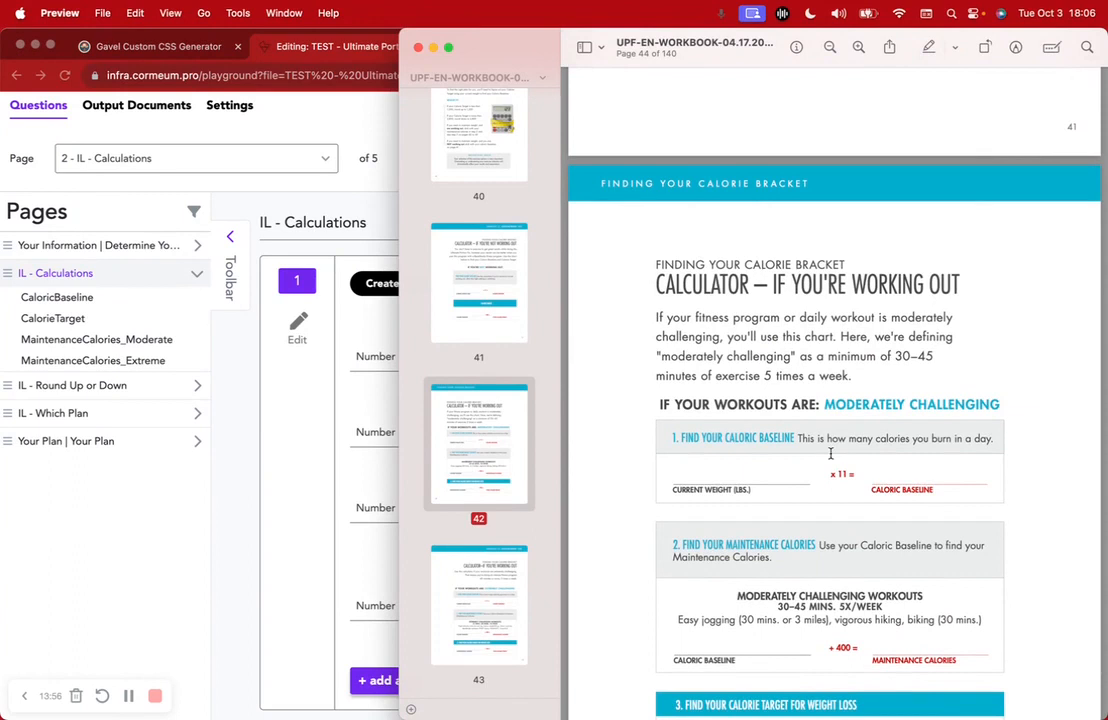
click(366, 418)
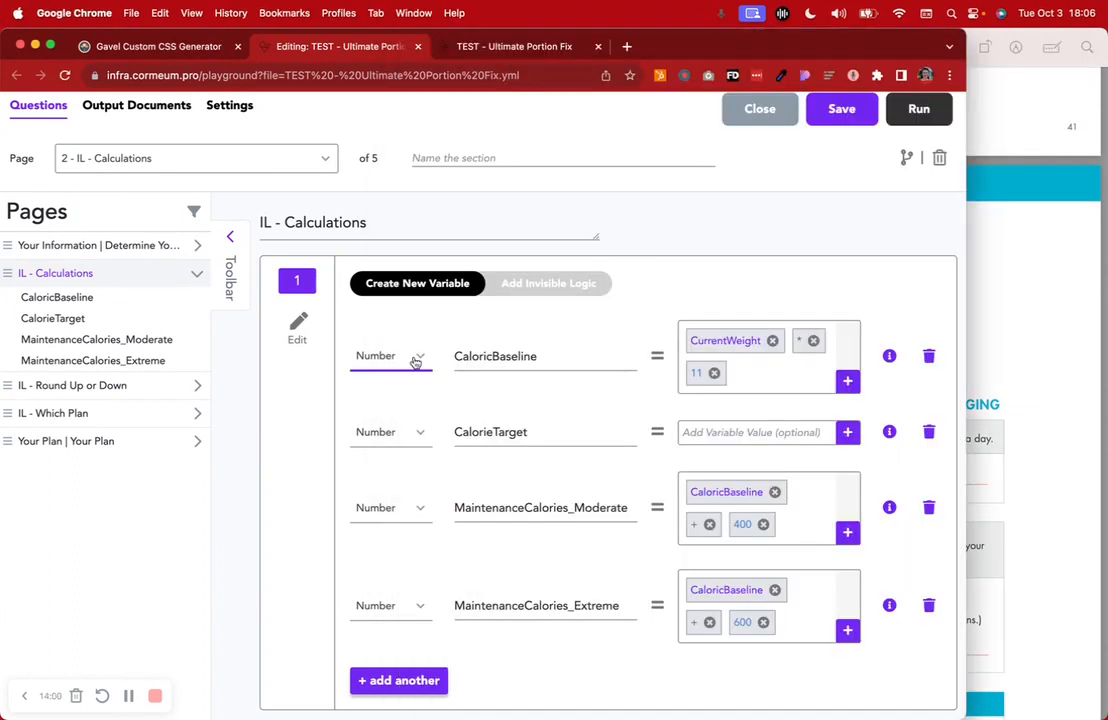
drag(544, 356, 451, 364)
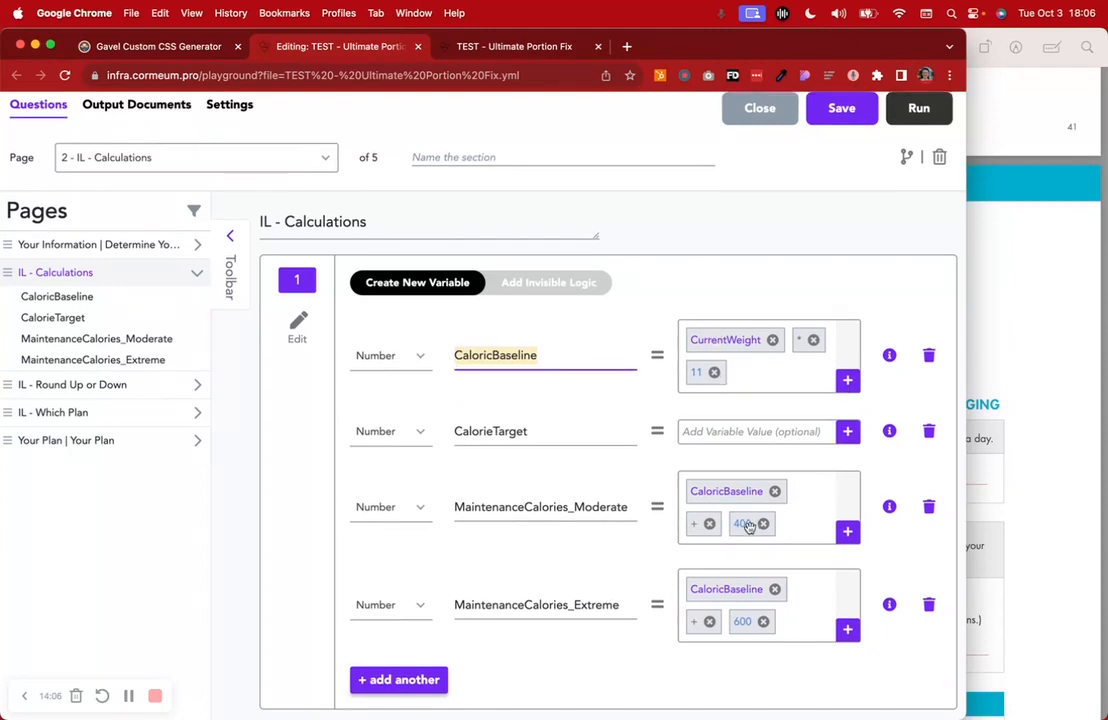
scroll(700, 530, down, 3)
Add a new Number calculation variable and name it 'vra'
click(440, 550)
click(406, 556)
click(420, 612)
click(493, 553)
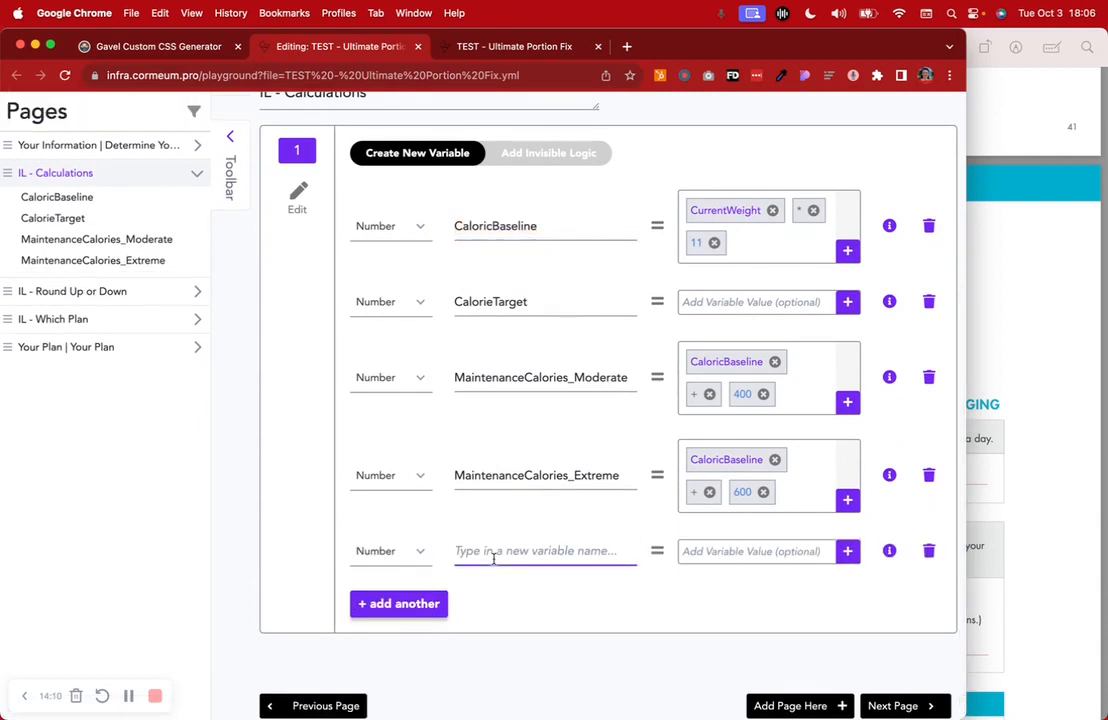
text(vra)
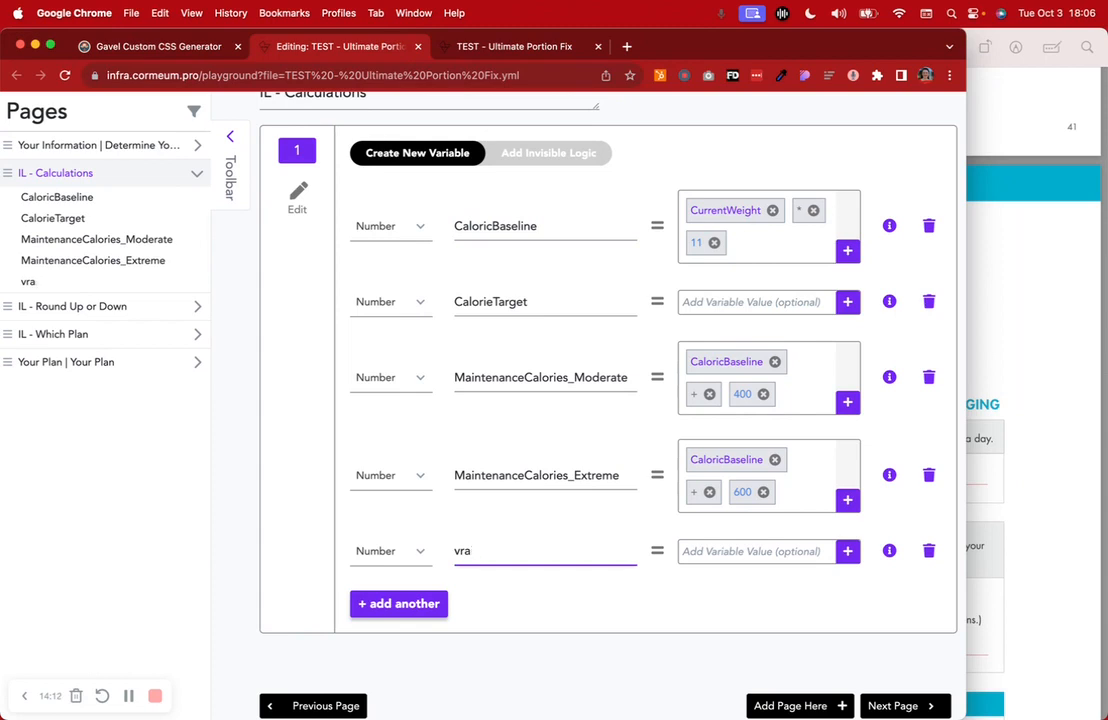
Build the var formula as CurrentWeight * 11 with the value builder
click(716, 558)
click(710, 585)
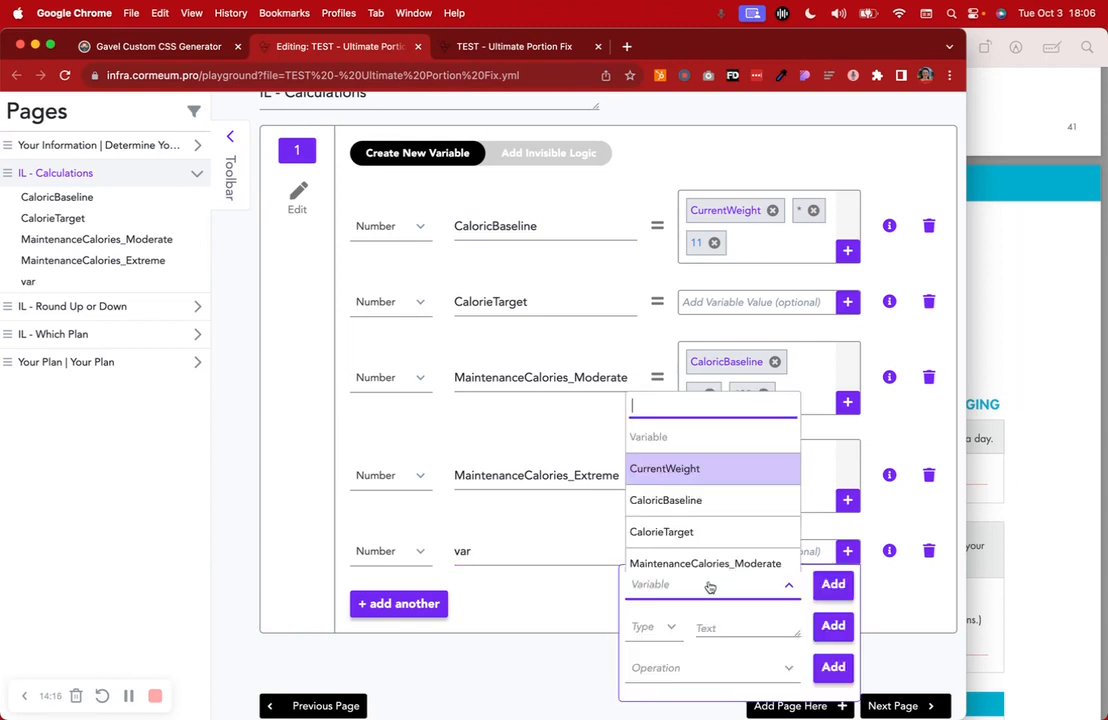
click(665, 468)
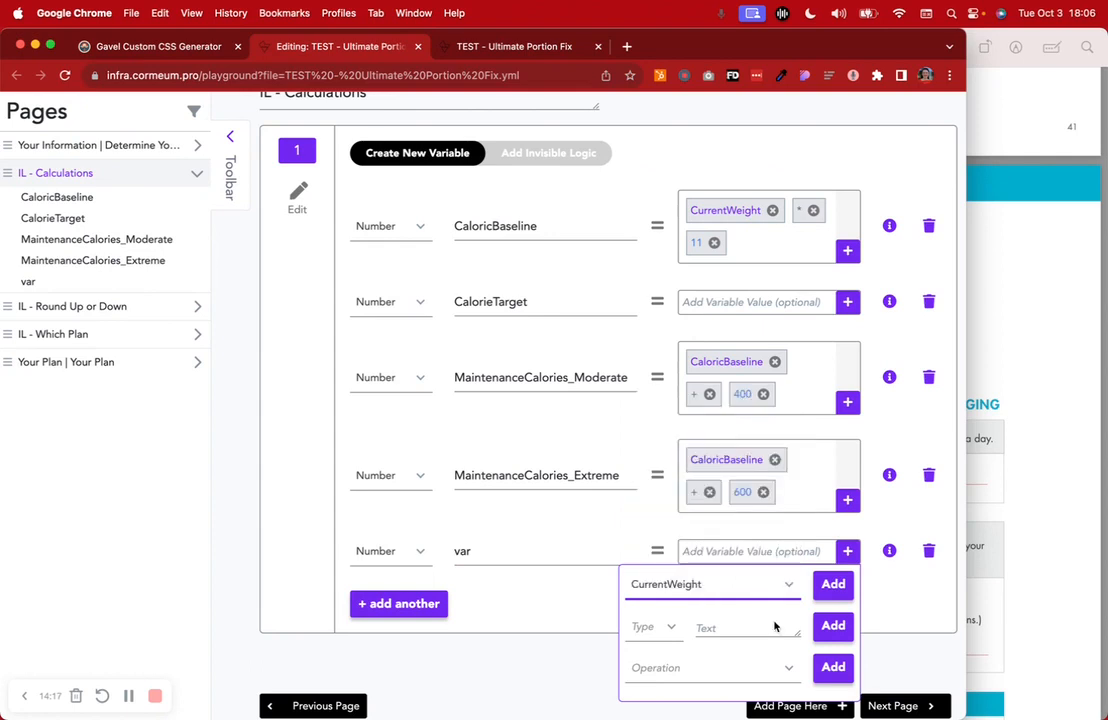
click(640, 628)
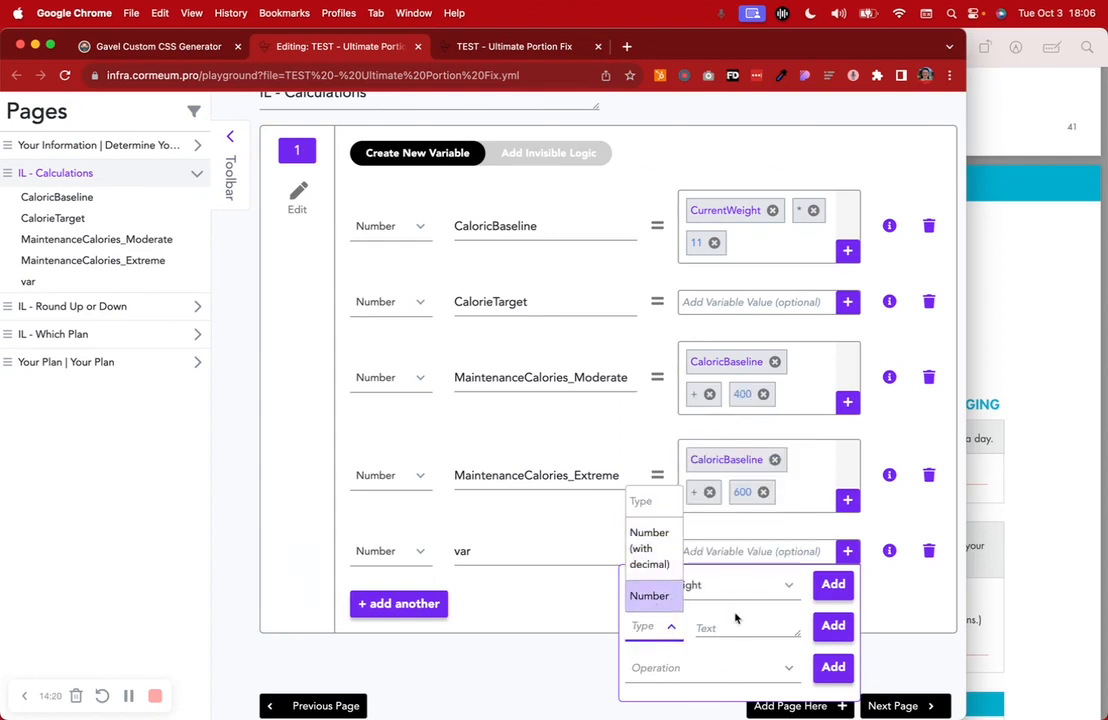
click(668, 668)
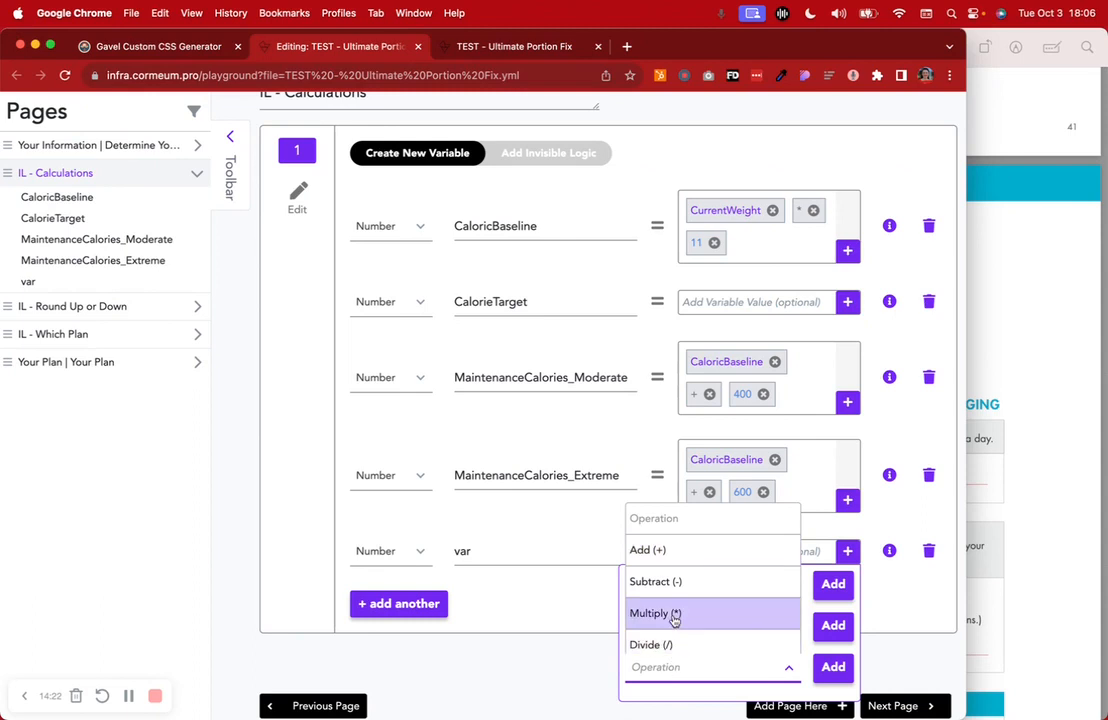
click(673, 617)
click(833, 666)
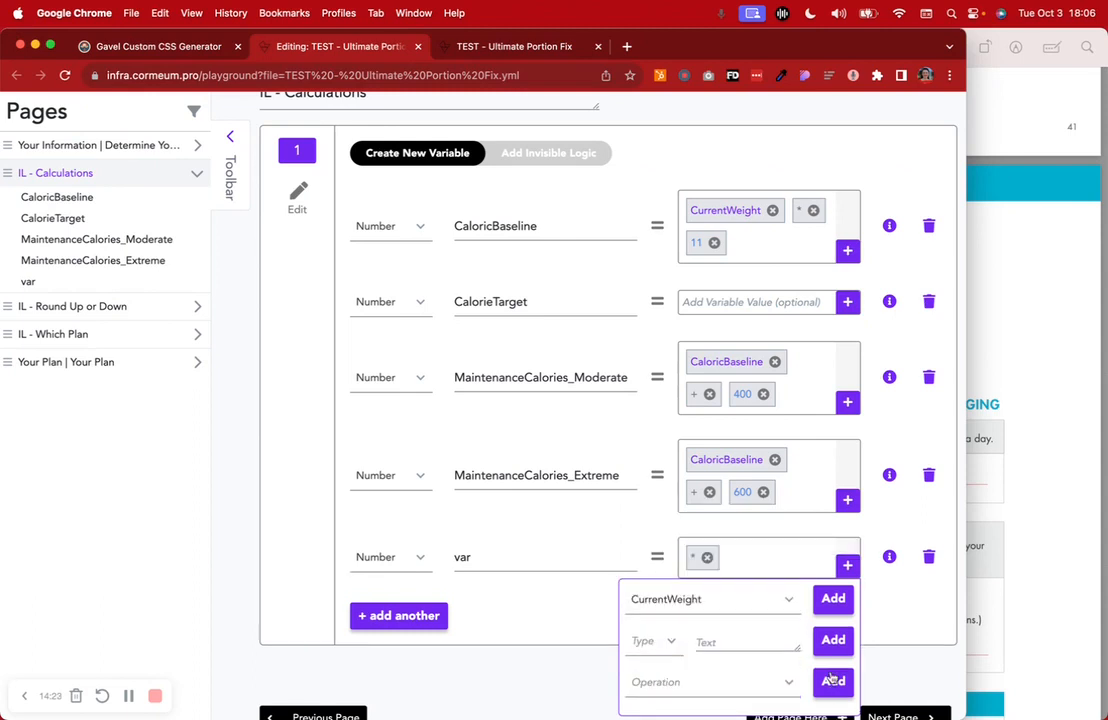
click(665, 640)
click(650, 612)
click(709, 645)
text(11)
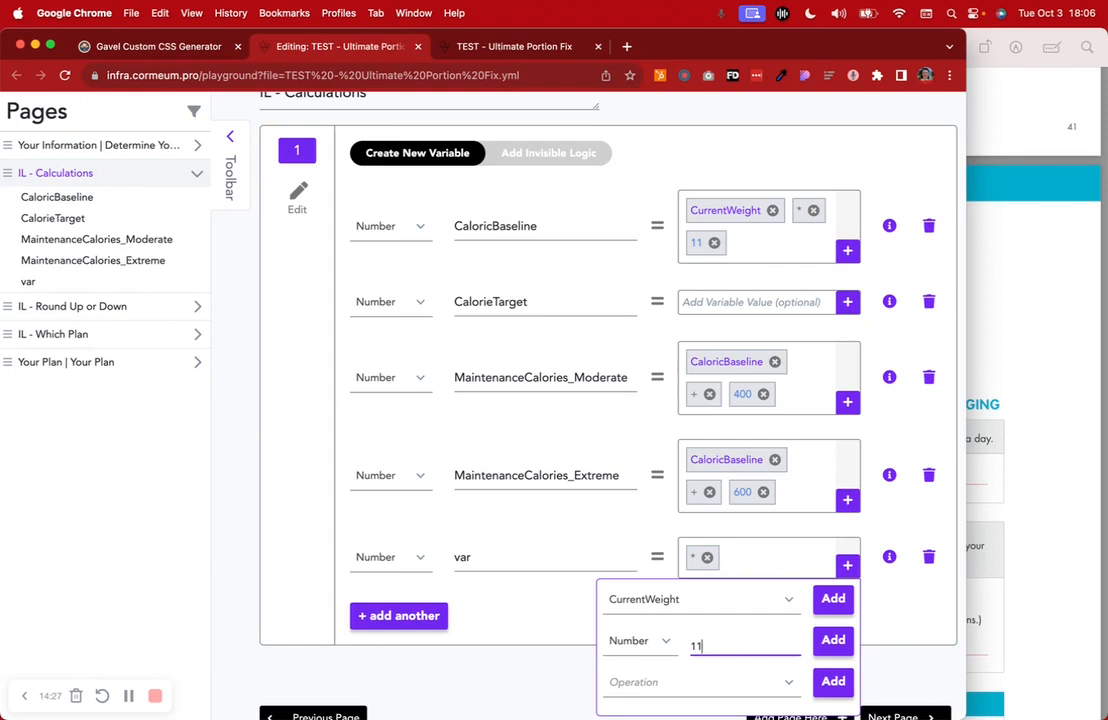
click(833, 640)
click(893, 623)
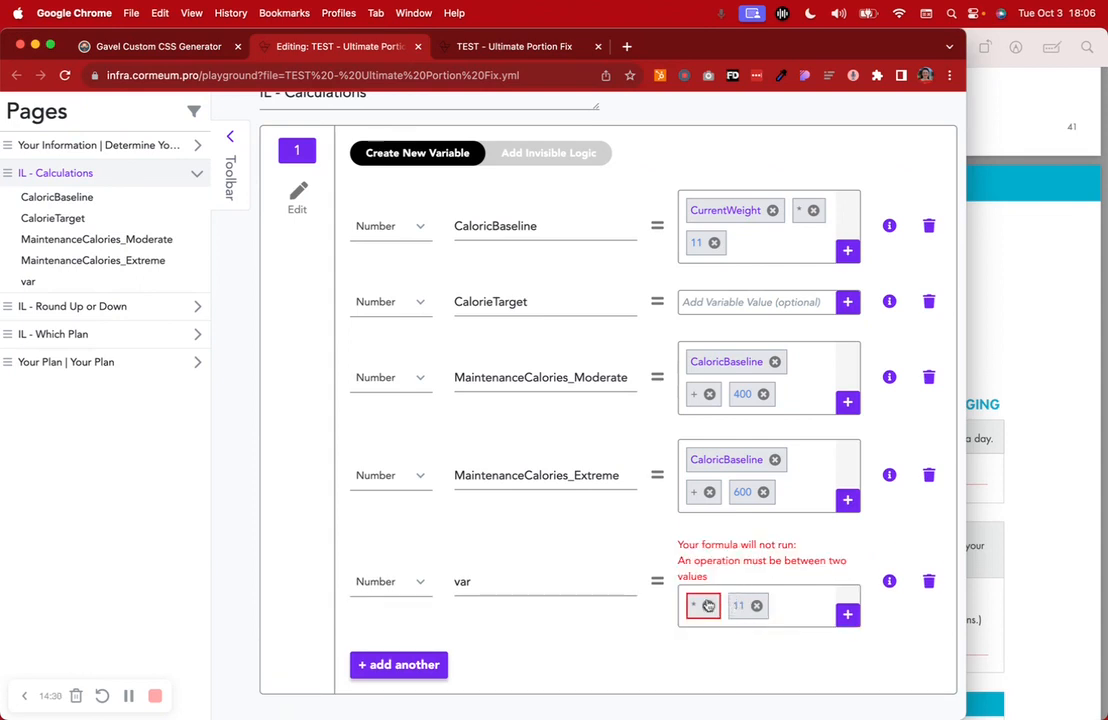
Clear the misplaced terms and rebuild var's formula as CurrentWeight * 11
click(707, 603)
click(715, 557)
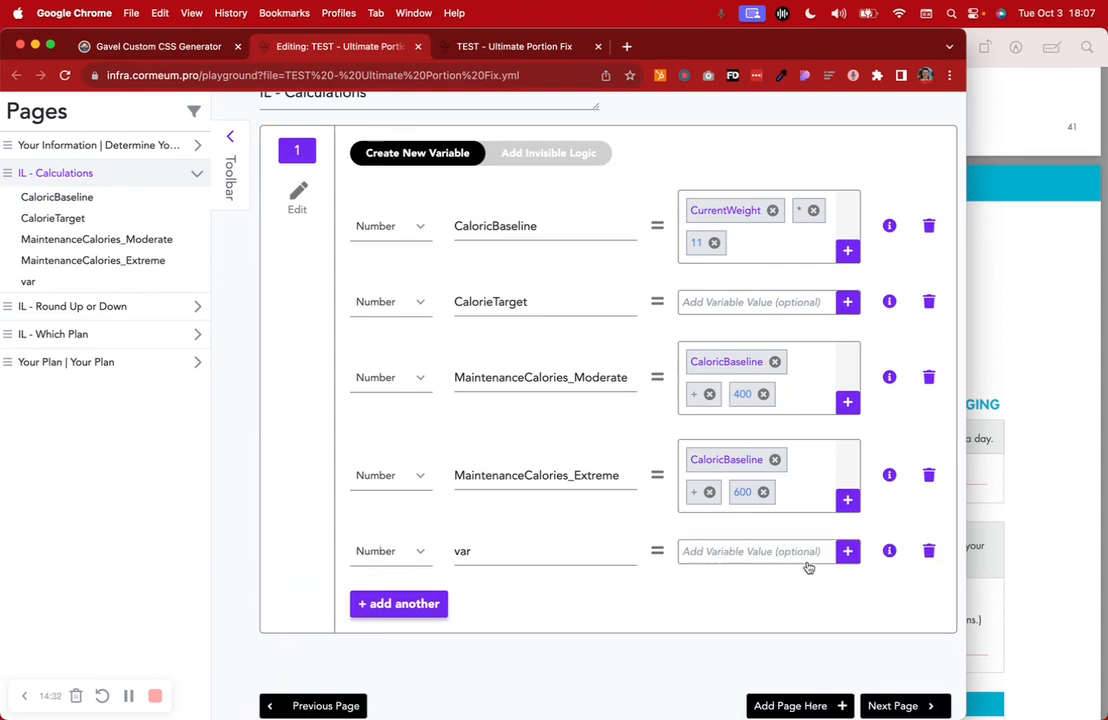
click(845, 552)
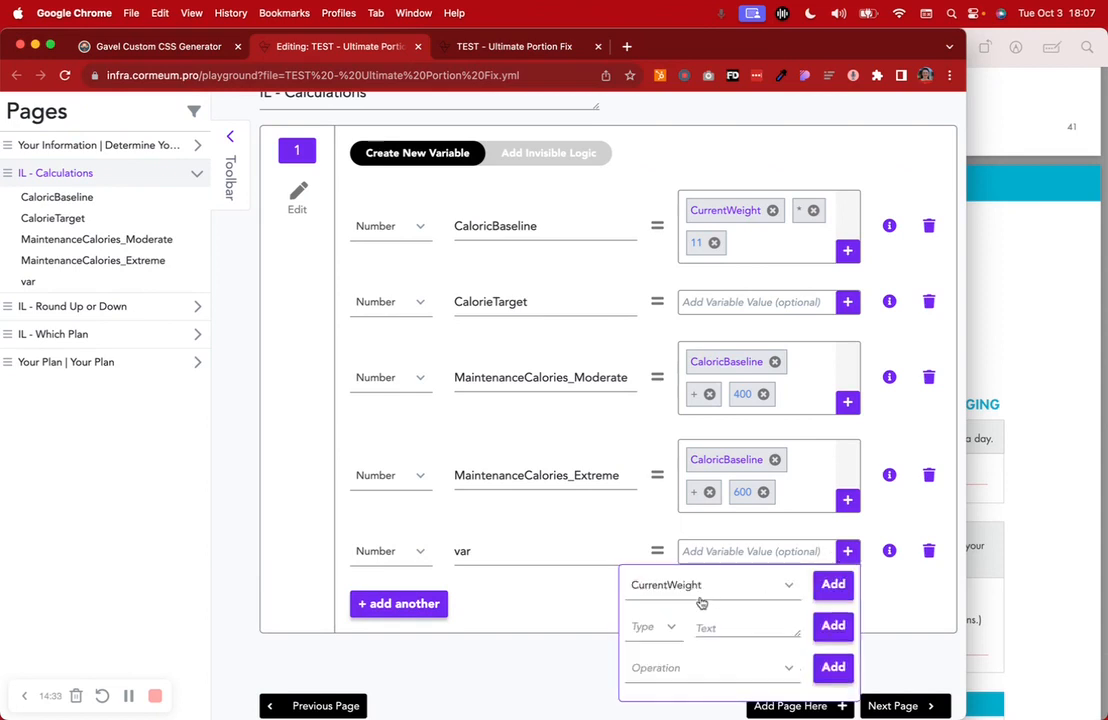
click(831, 587)
click(663, 641)
click(668, 678)
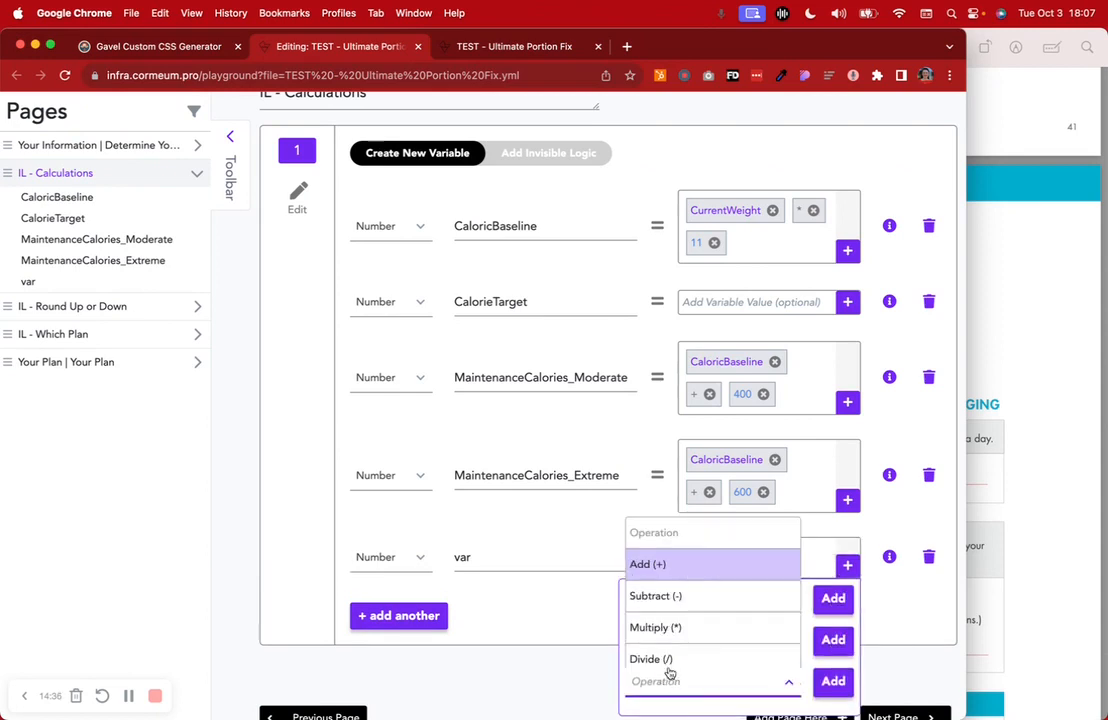
click(666, 628)
click(833, 681)
click(660, 640)
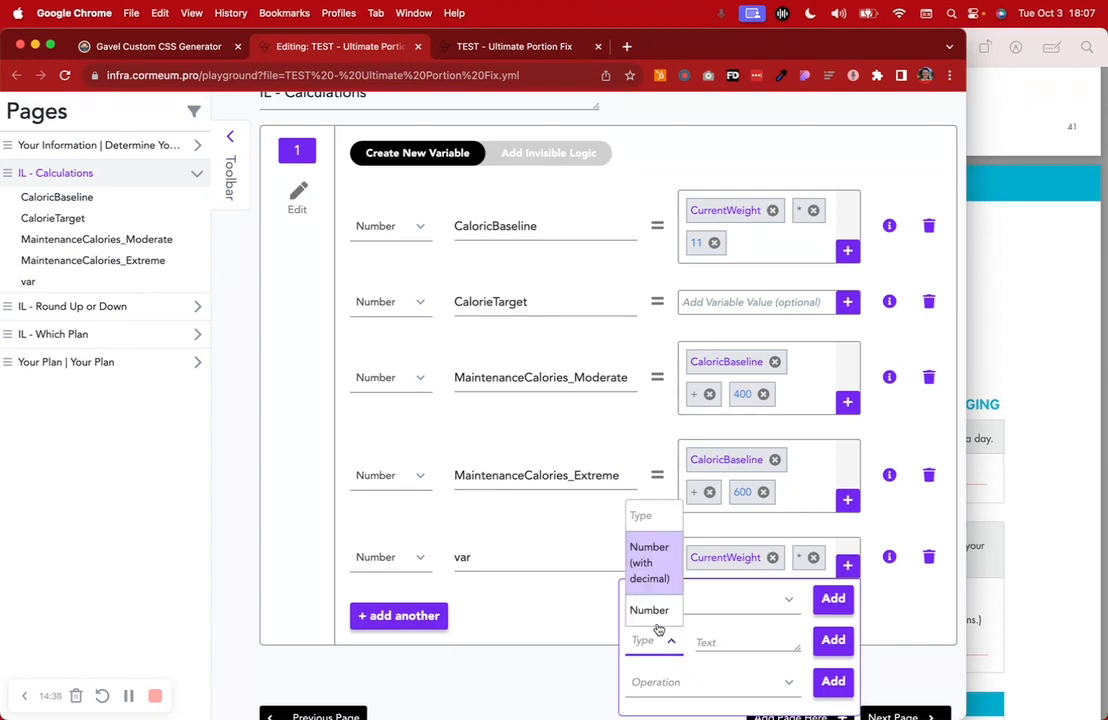
click(648, 607)
click(712, 645)
text(11)
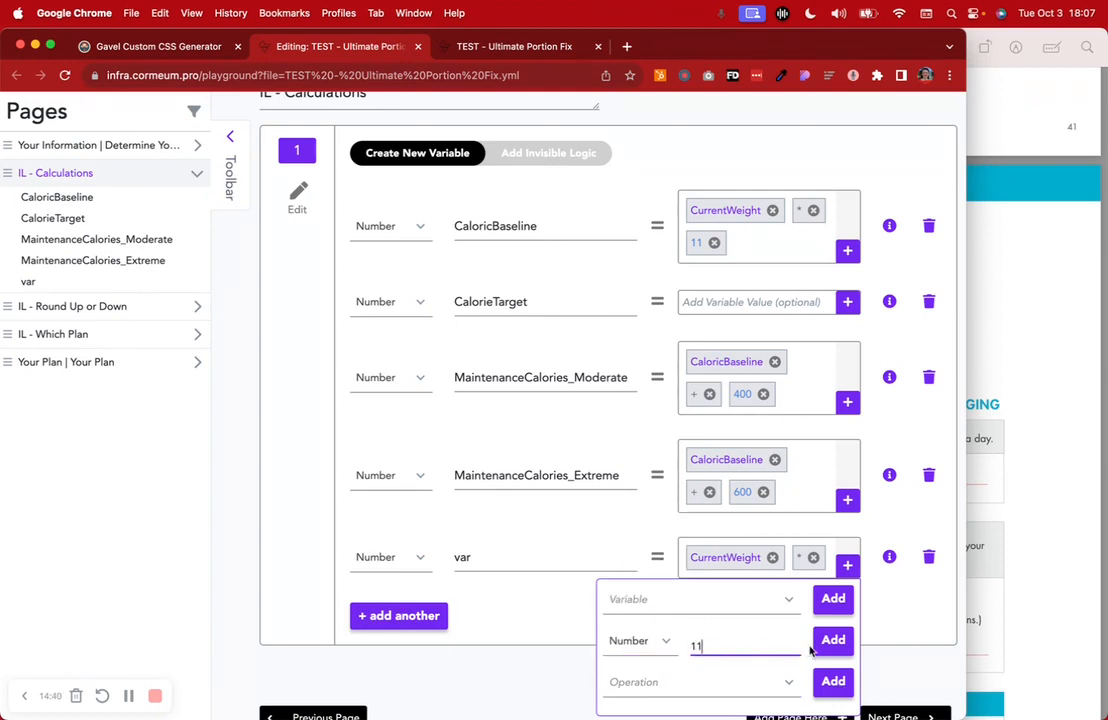
click(825, 645)
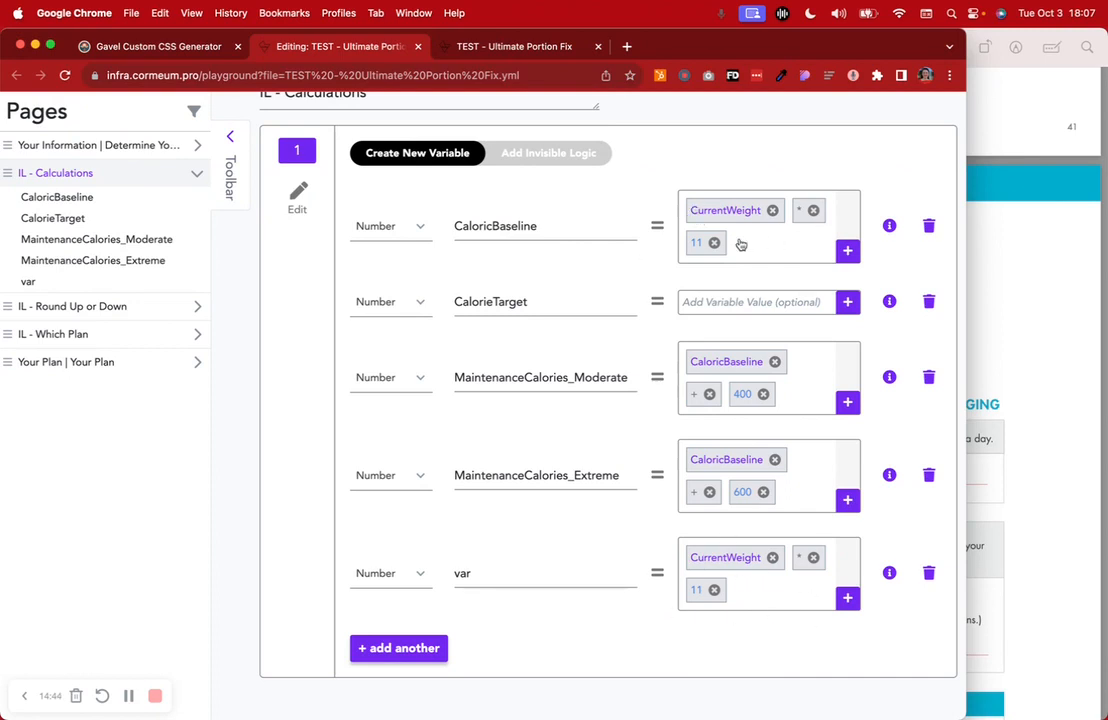
Delete the leftover var variable from the IL - Calculations list
click(540, 227)
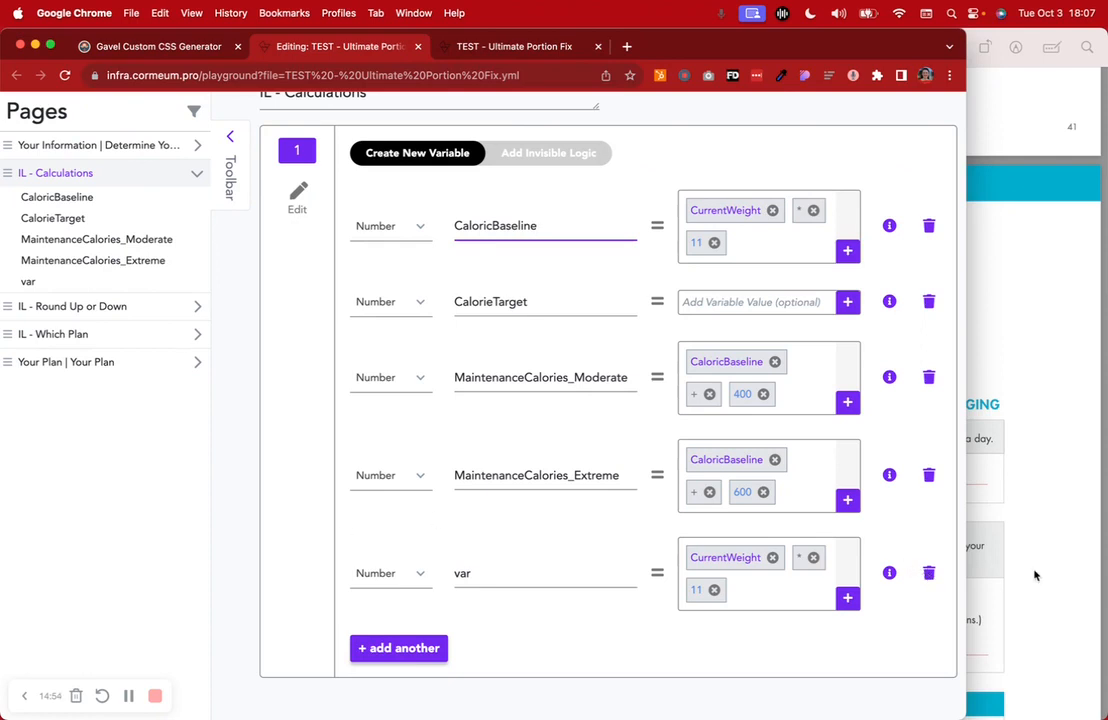
click(927, 573)
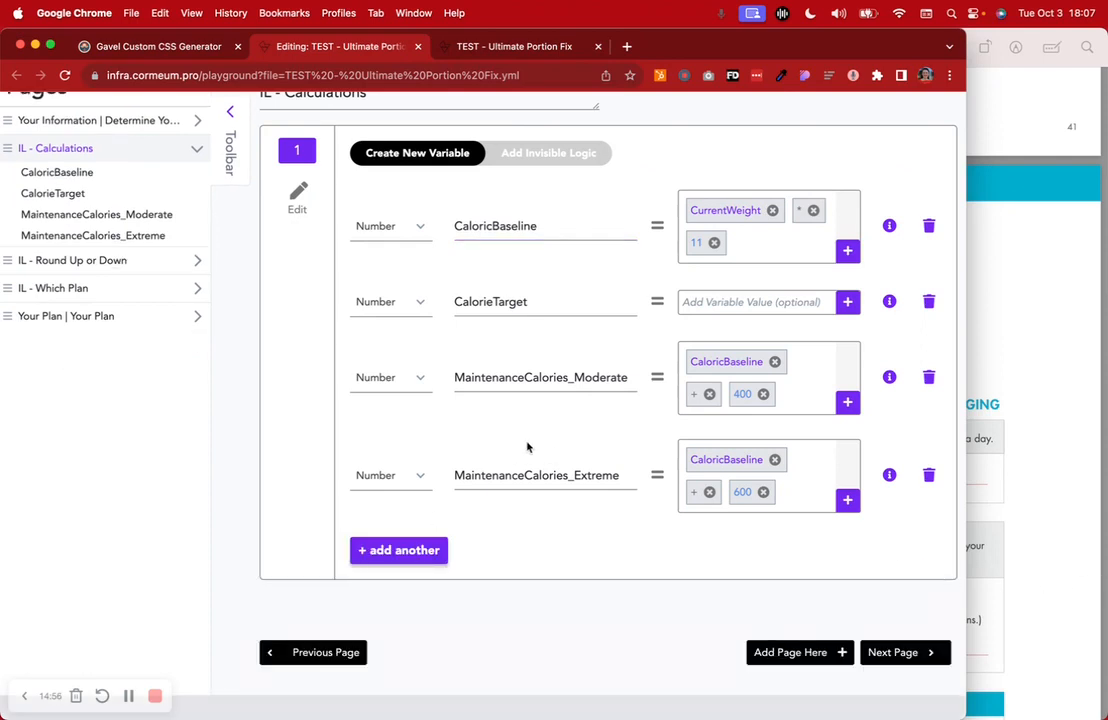
scroll(550, 465, up, 2)
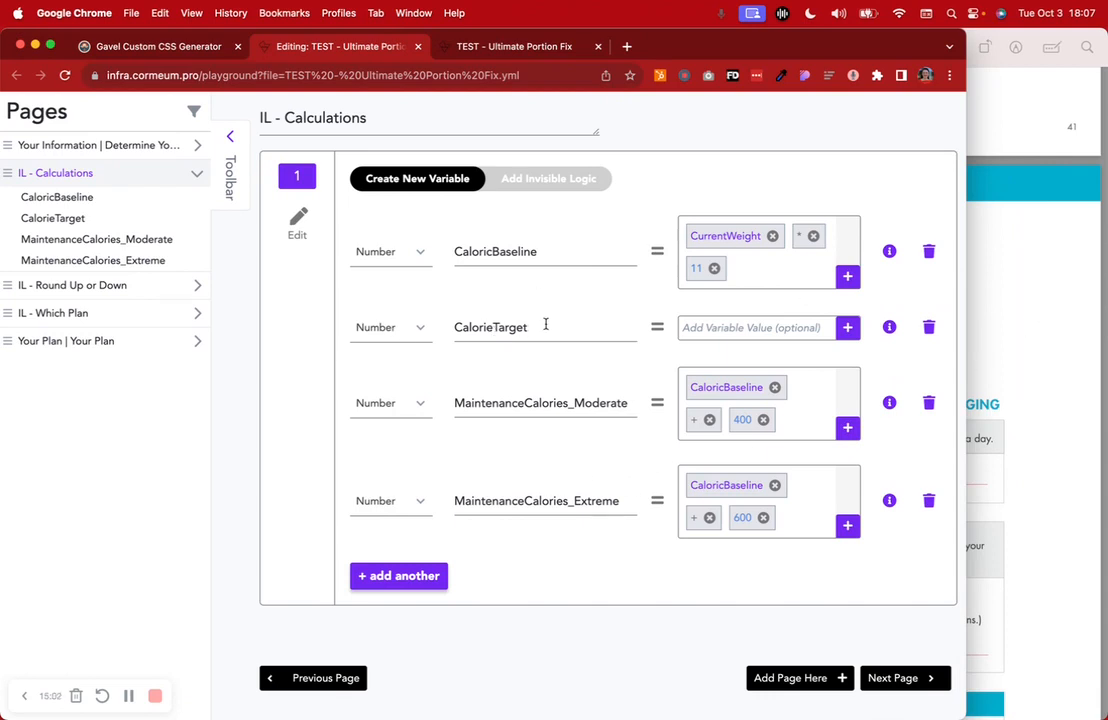
click(1037, 354)
scroll(1038, 355, up, 10)
scroll(1040, 356, down, 5)
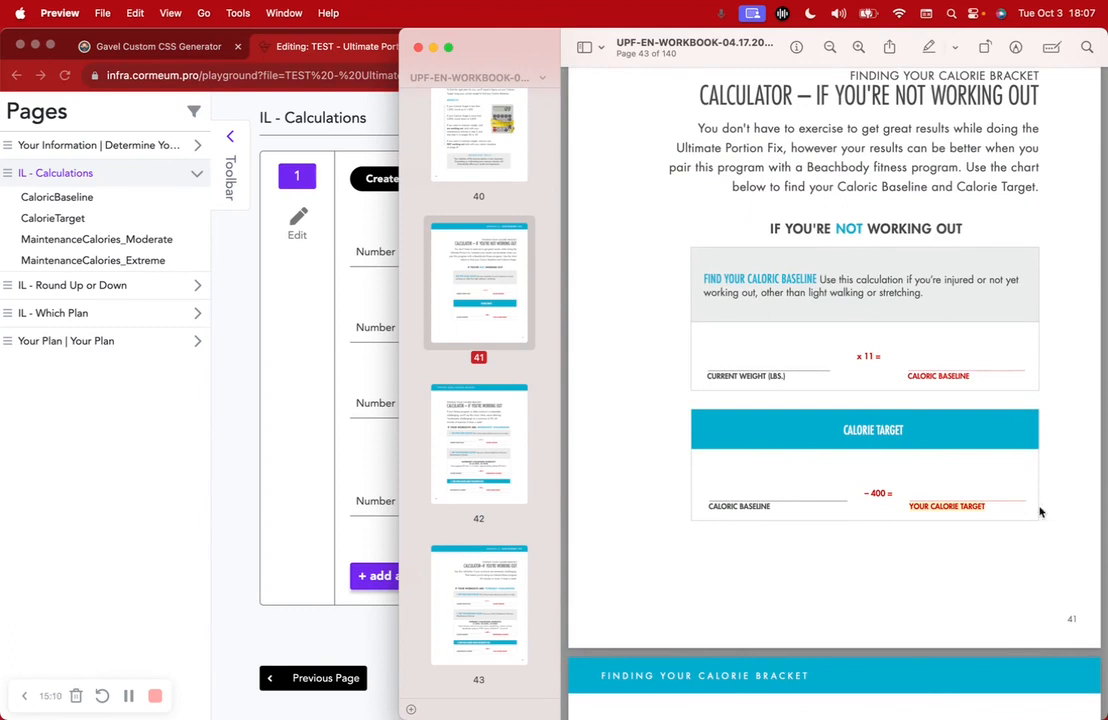
scroll(1040, 512, up, 10)
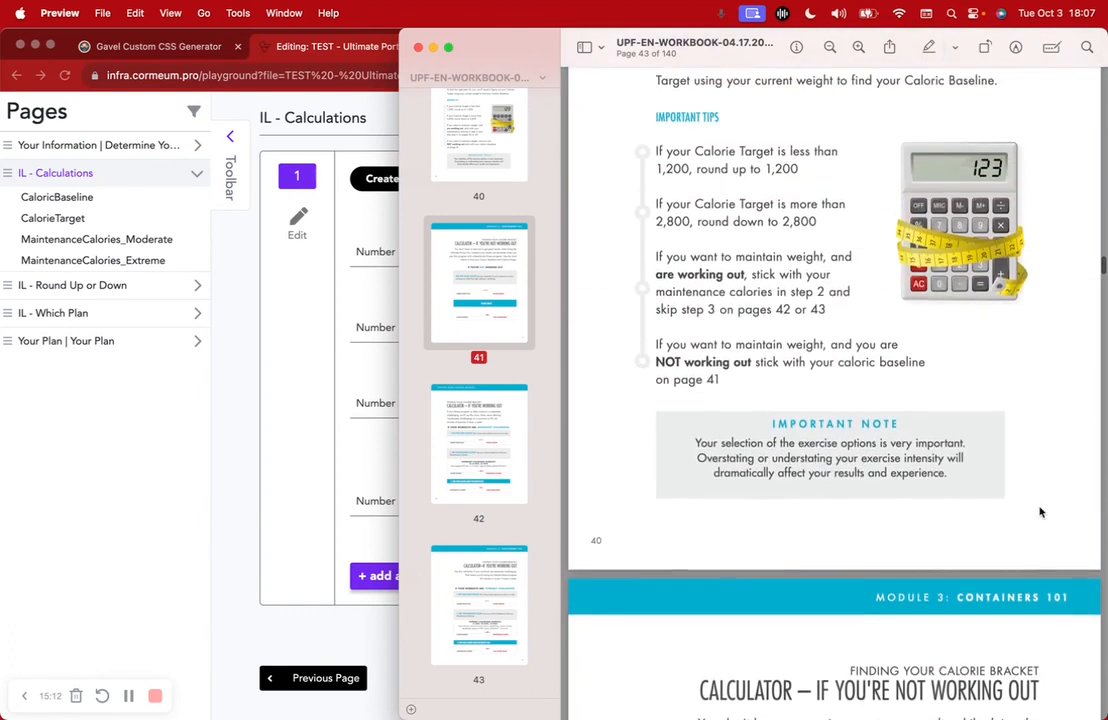
drag(739, 370, 824, 376)
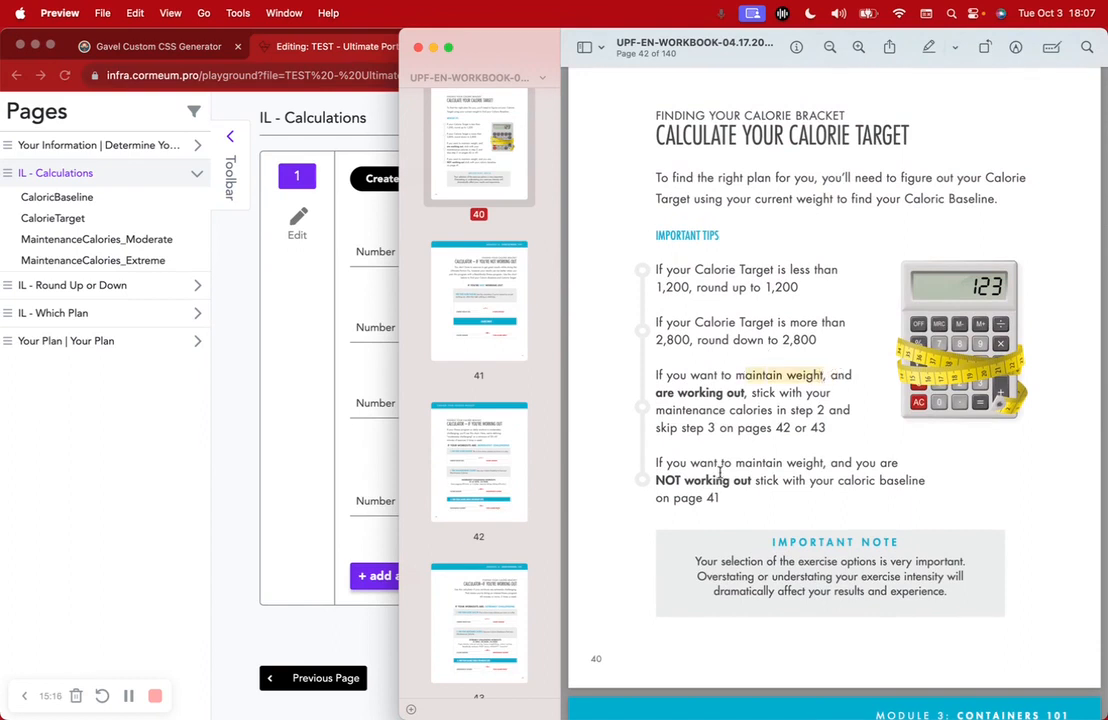
drag(713, 465, 776, 481)
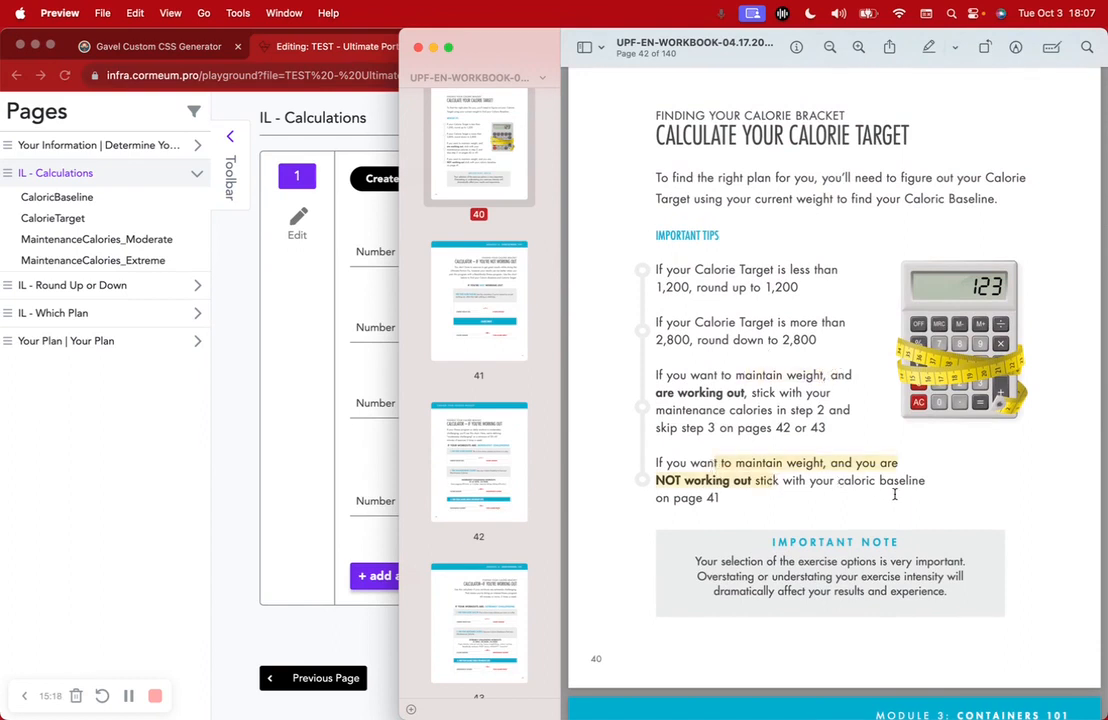
drag(925, 481, 831, 483)
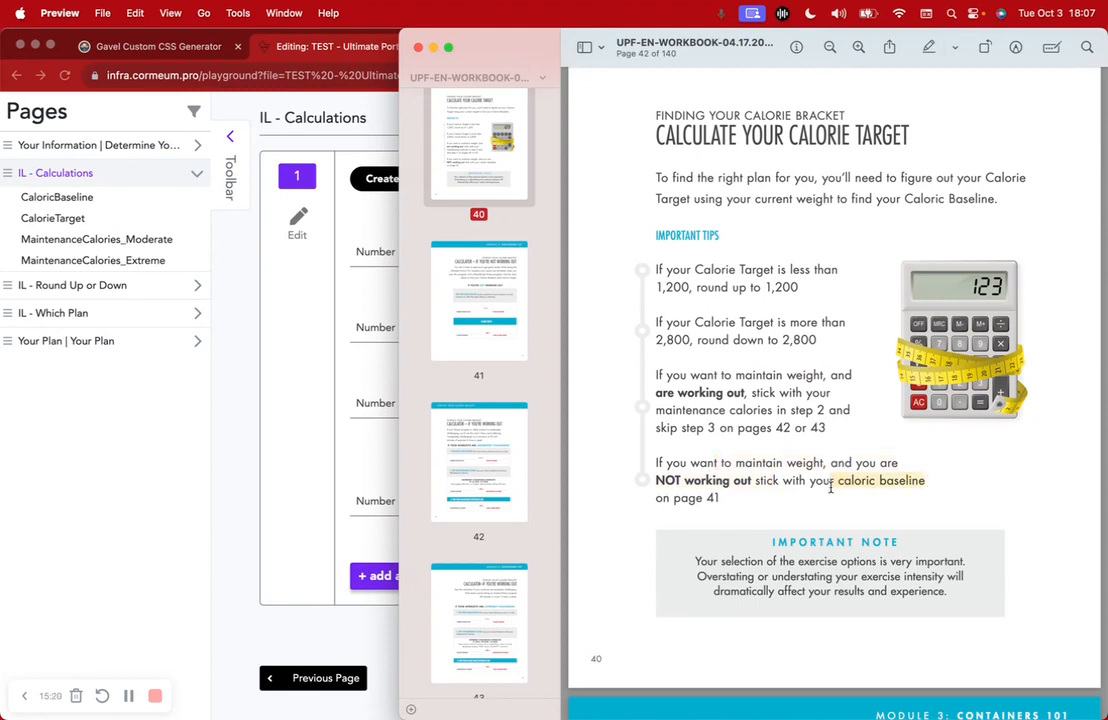
scroll(830, 487, down, 10)
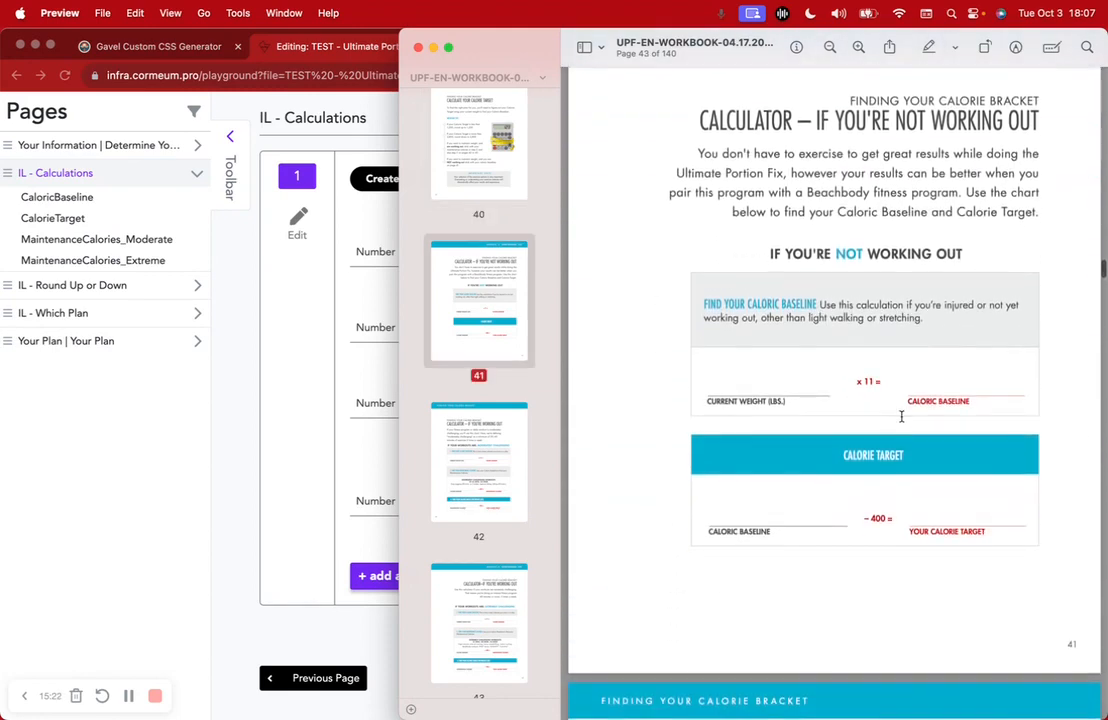
click(366, 435)
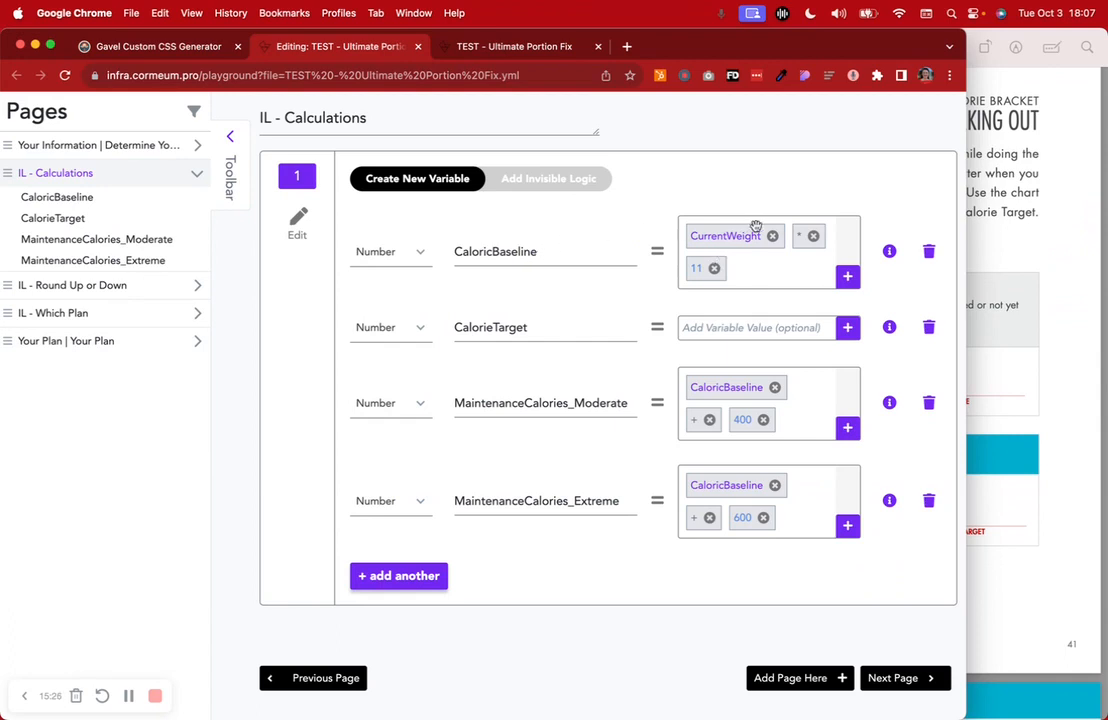
click(1014, 375)
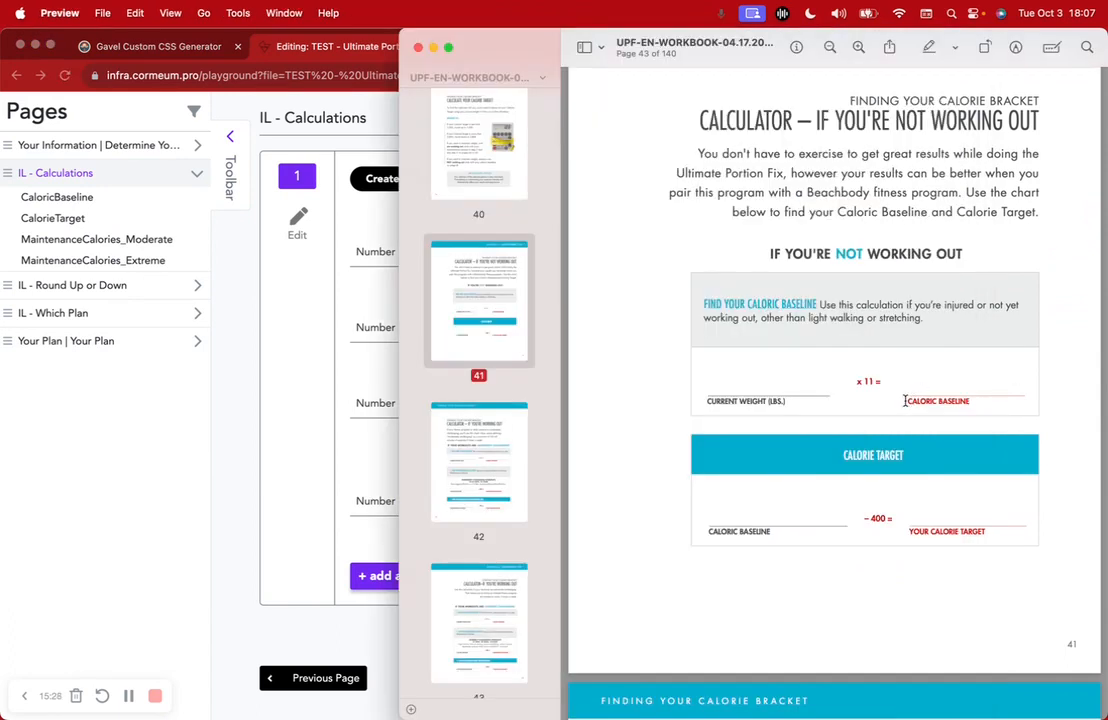
click(225, 352)
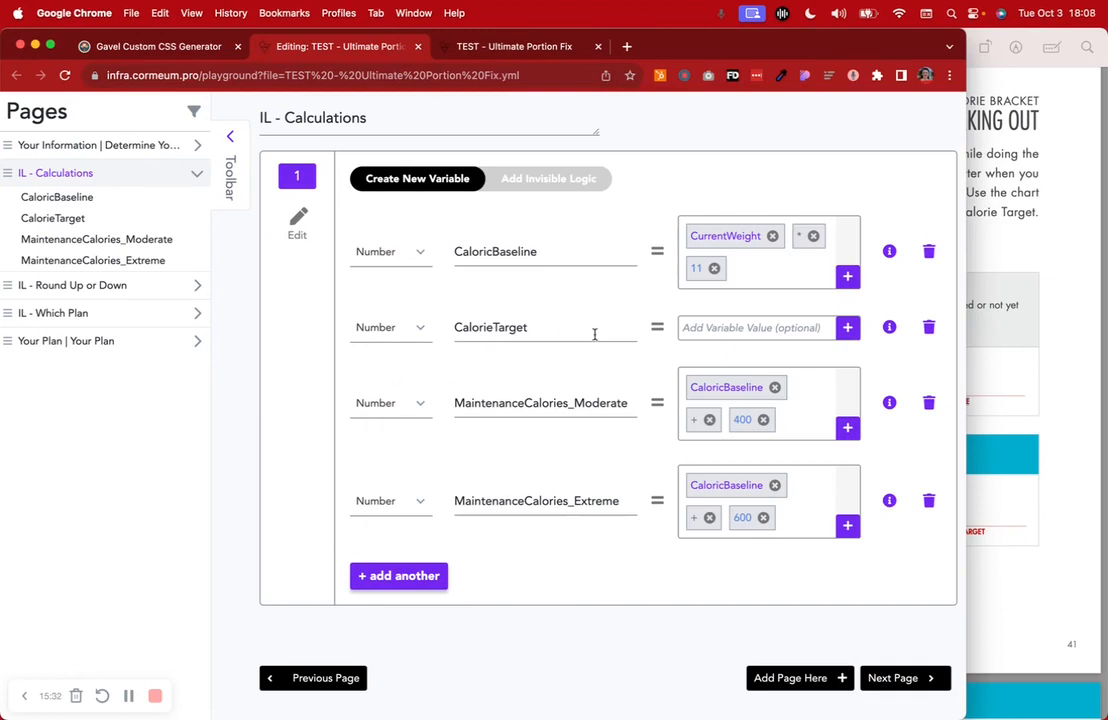
Compare the IF/THEN logic rules with the variable list, selecting both MaintenanceCalories names
click(586, 185)
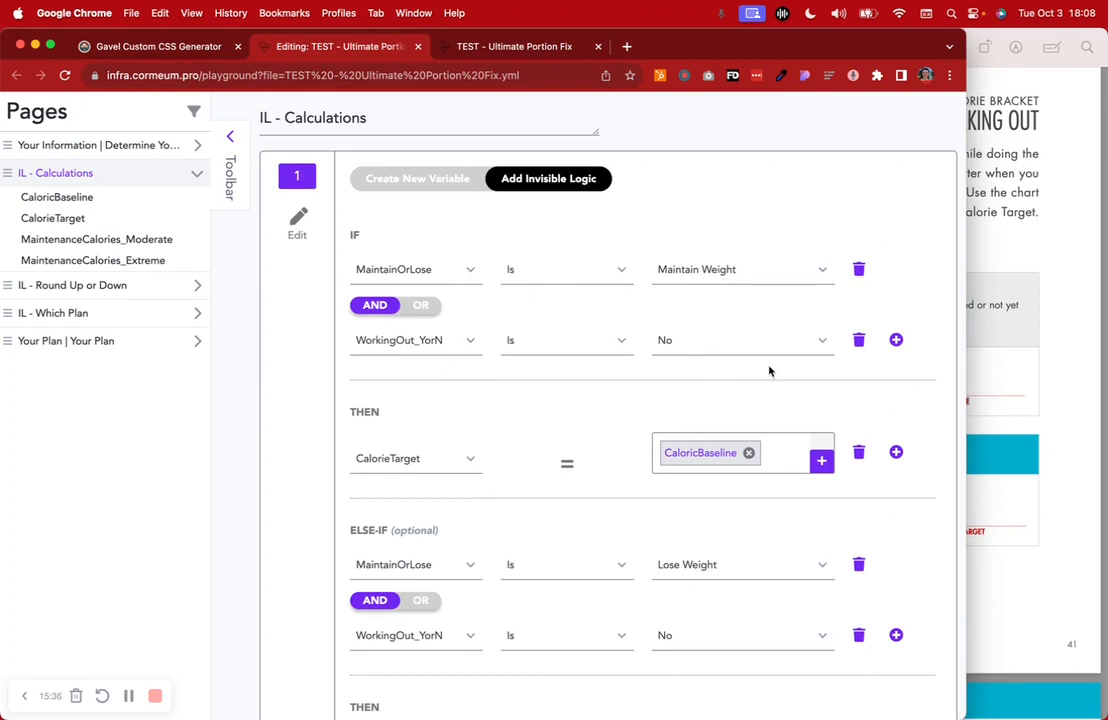
click(443, 177)
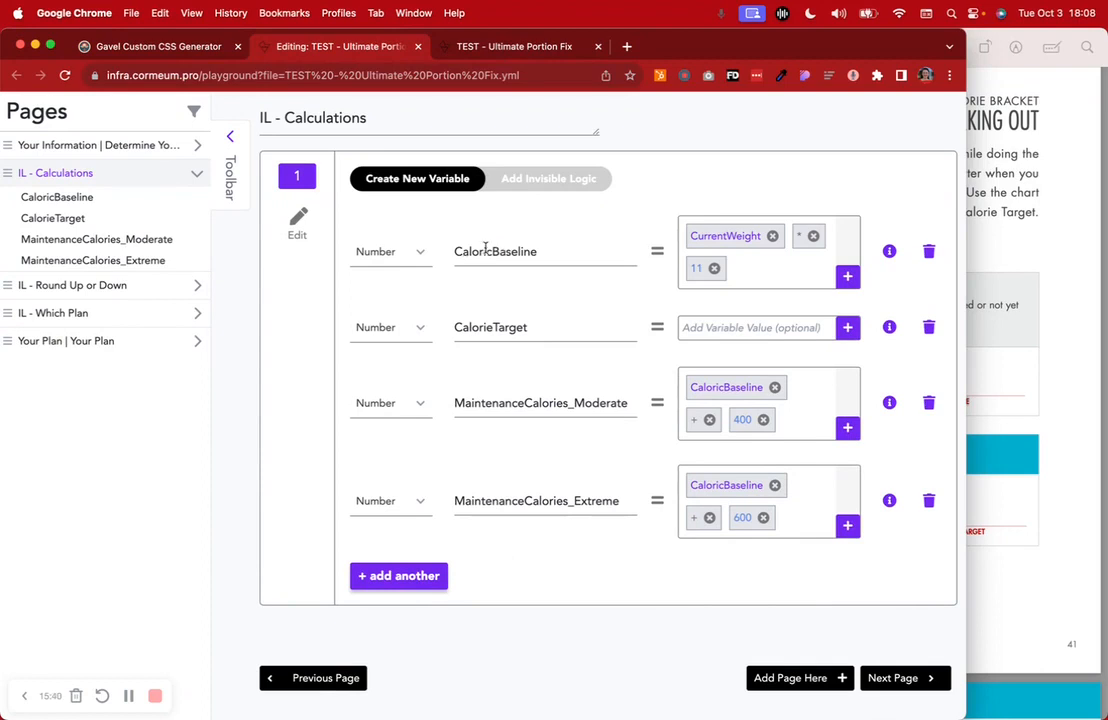
click(542, 255)
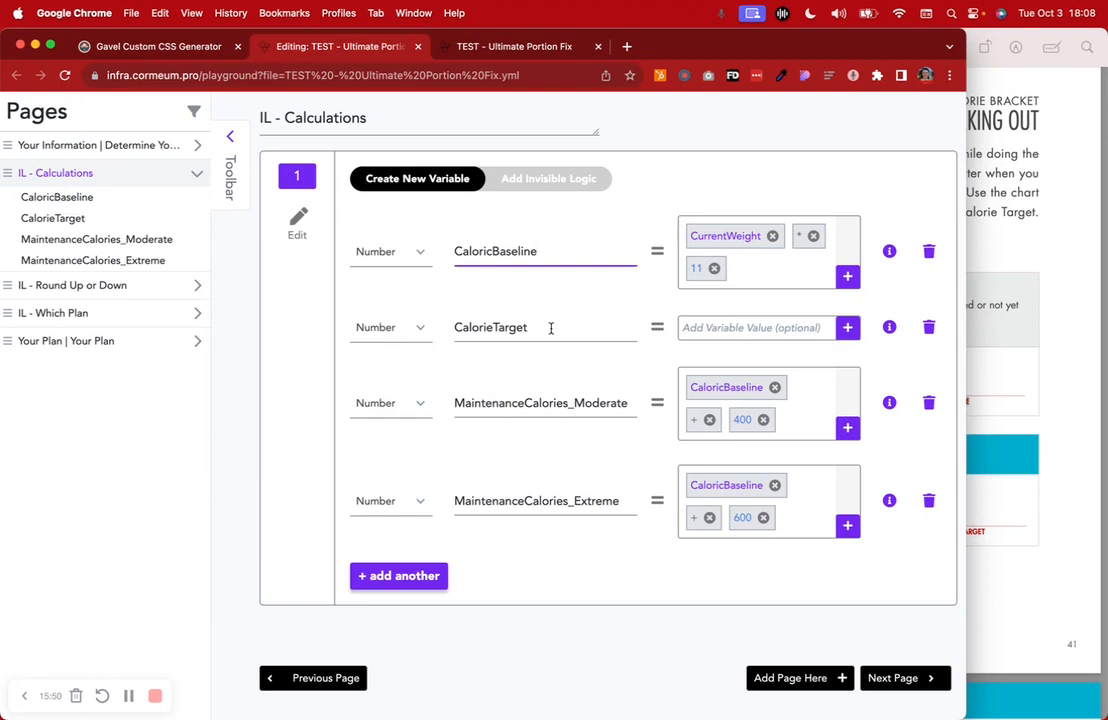
click(549, 185)
click(435, 178)
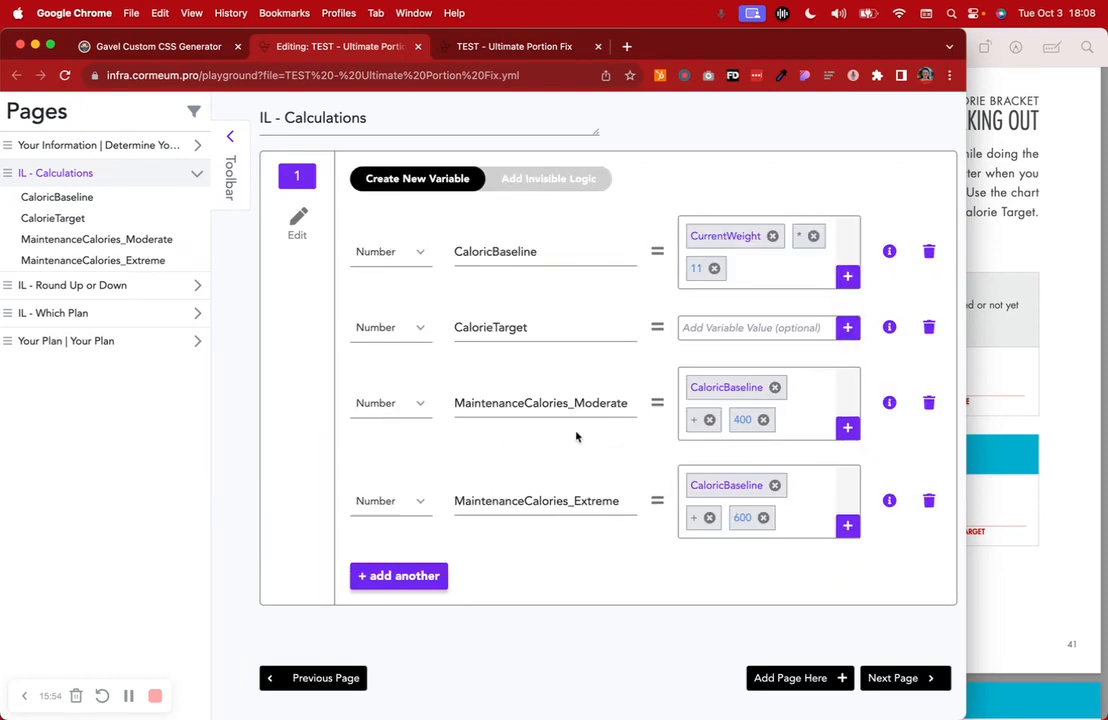
double_click(519, 401)
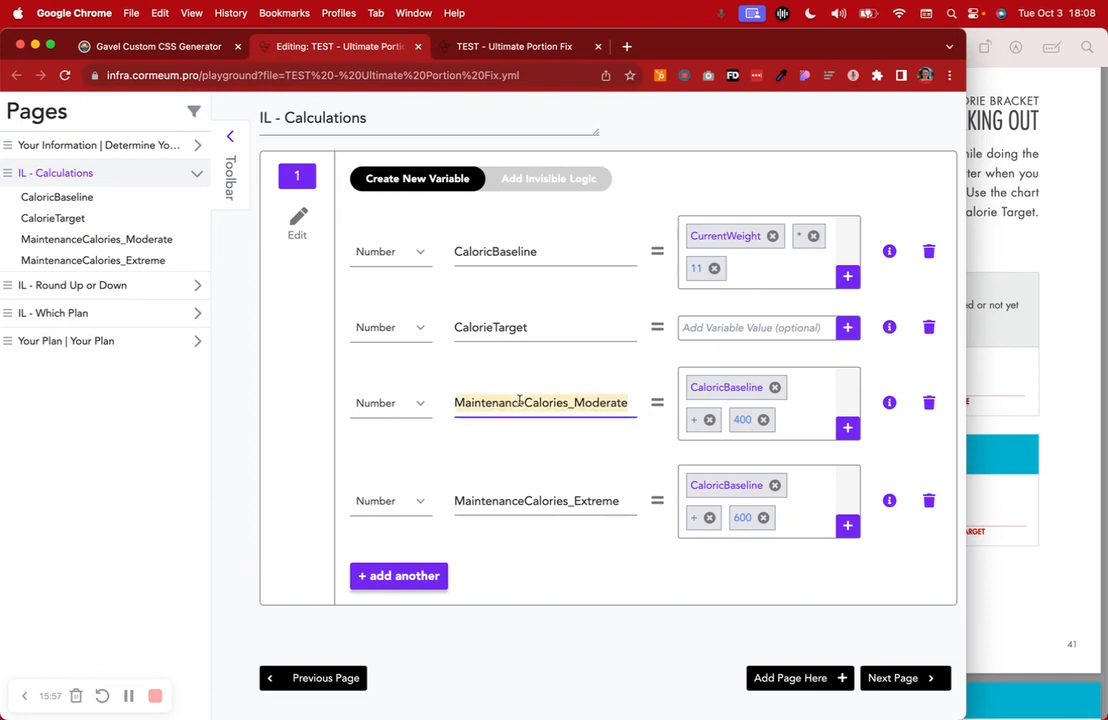
double_click(535, 500)
Bring the workbook PDF forward at the page 42 moderately challenging calculator
click(1093, 401)
scroll(1094, 401, down, 5)
scroll(1093, 401, down, 10)
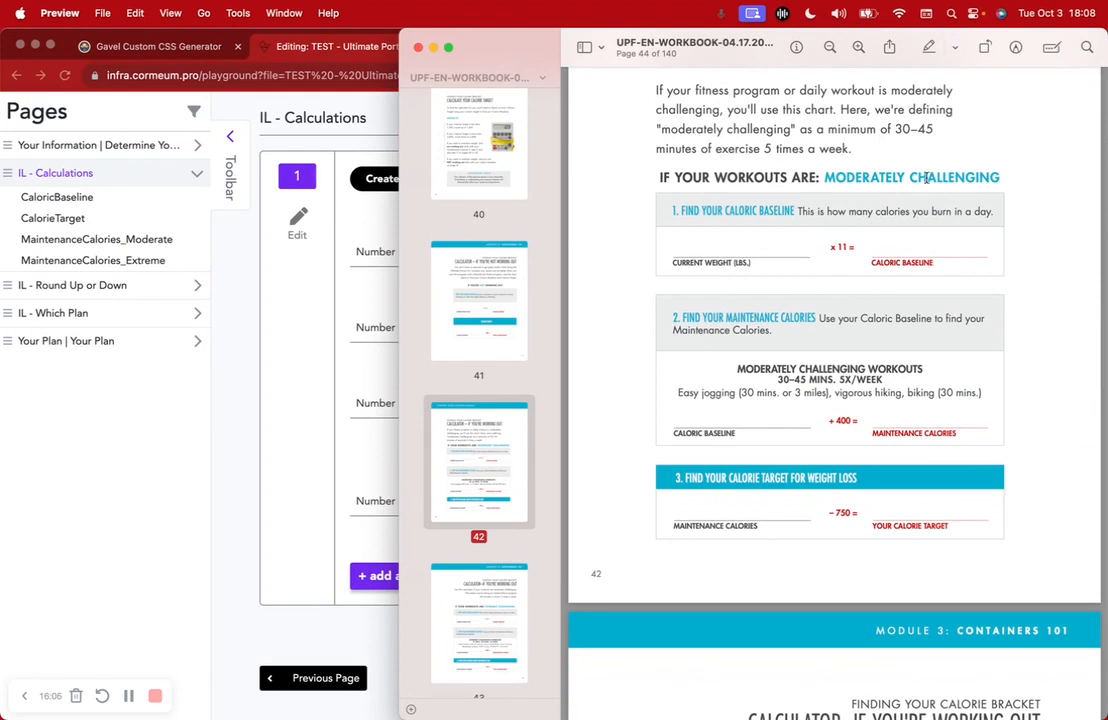
Mark the moderately challenging heading and +400 maintenance line, checking against MaintenanceCalories_Moderate
drag(826, 177, 988, 178)
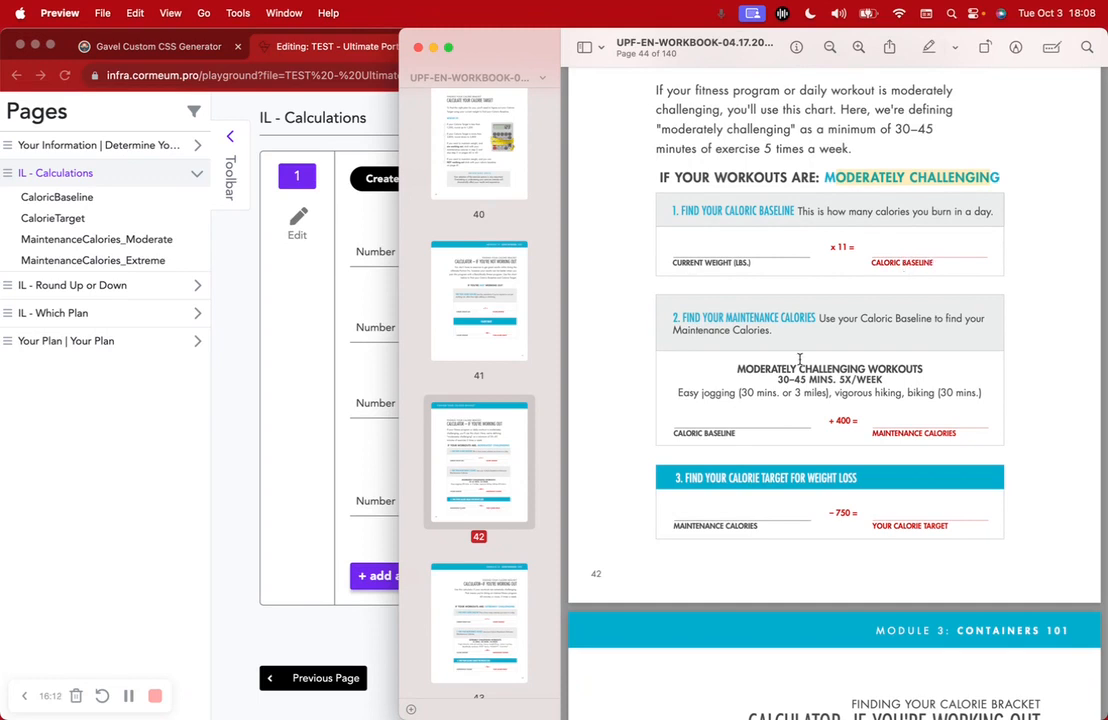
click(339, 500)
click(1047, 409)
drag(869, 441, 1001, 437)
click(361, 465)
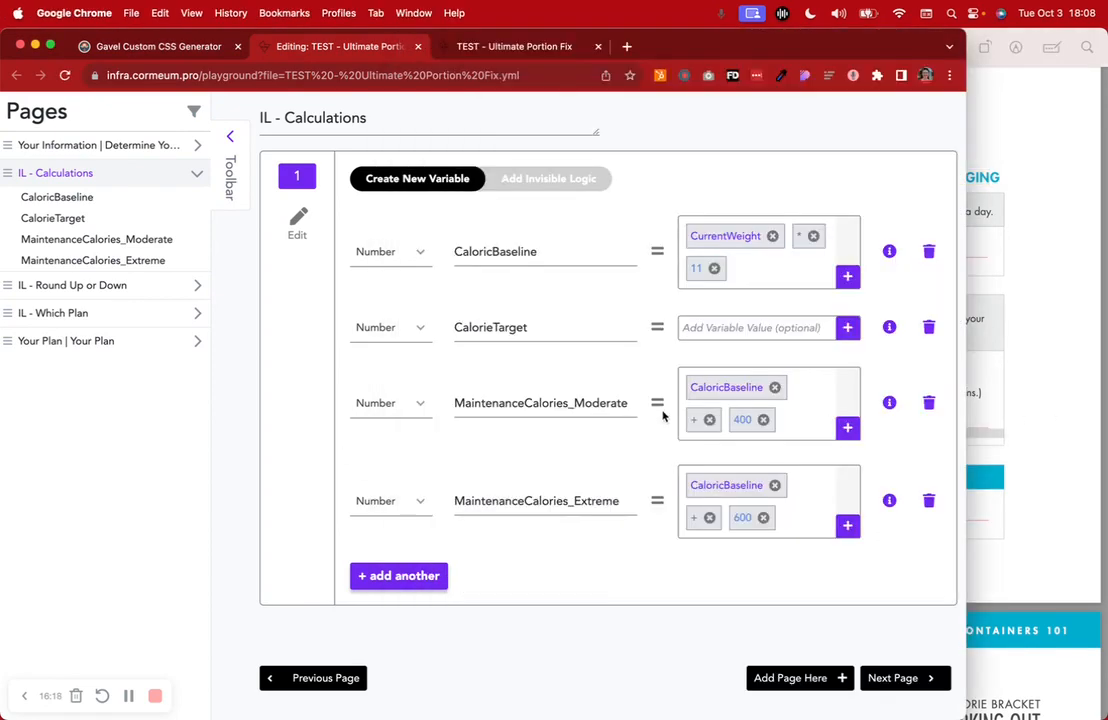
drag(628, 403, 575, 403)
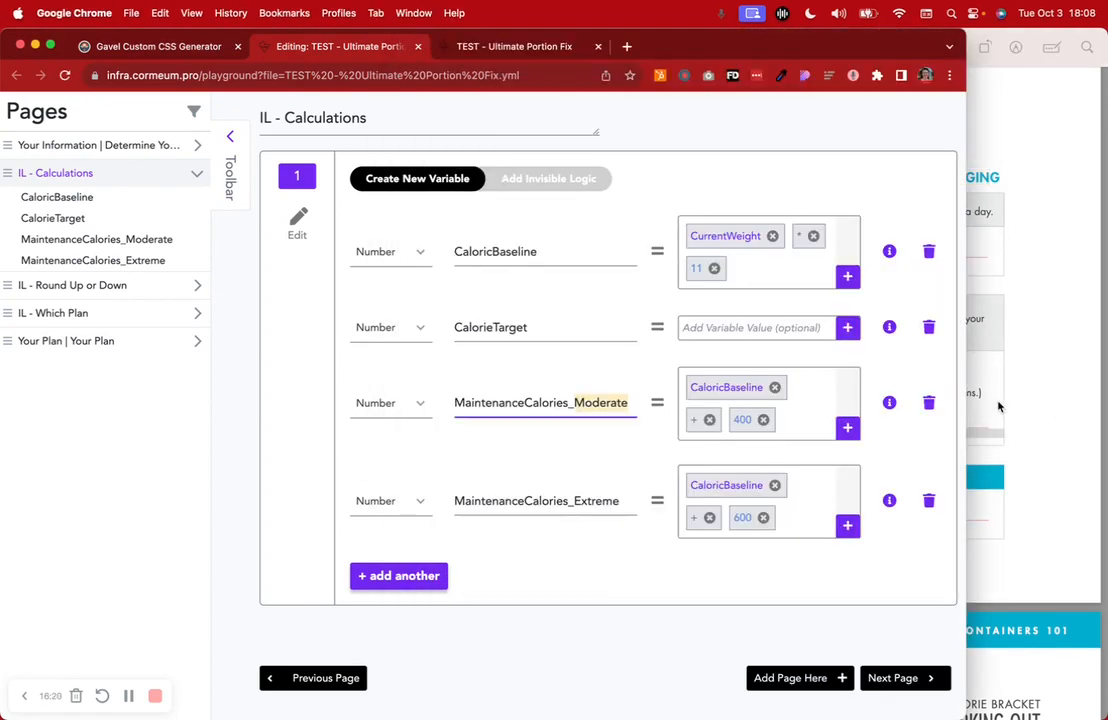
Mark the extremely challenging heading and its +600 step on page 43, then return to Gavel
click(1010, 404)
scroll(1015, 404, down, 10)
drag(866, 309, 1028, 312)
scroll(744, 287, down, 3)
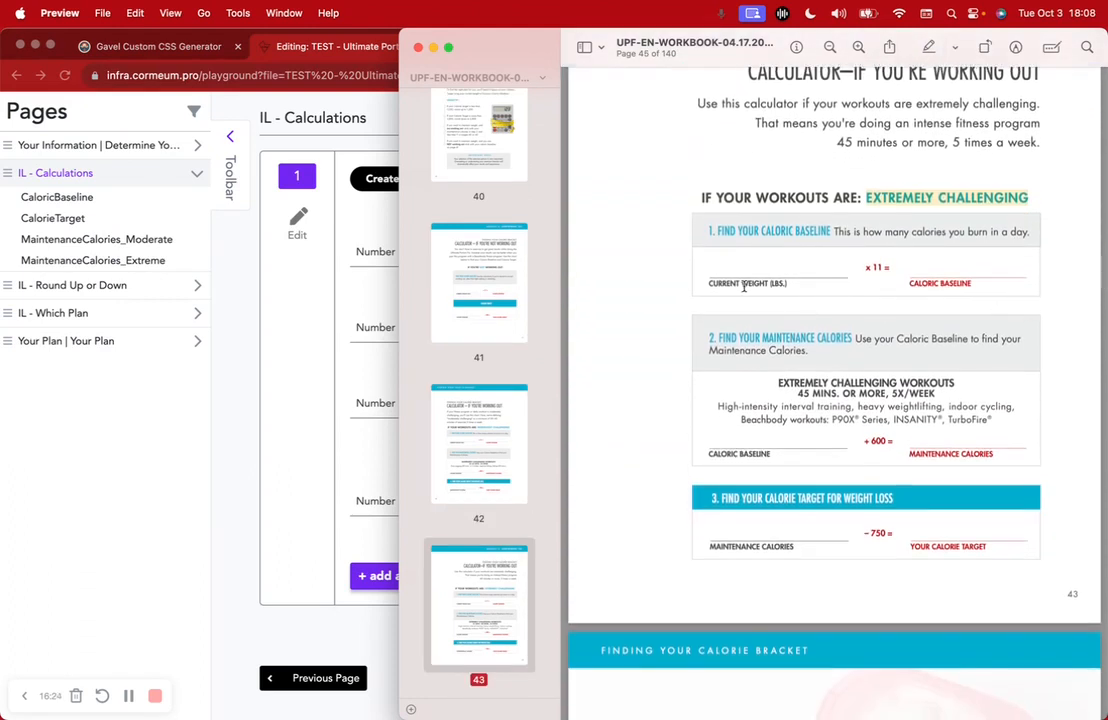
drag(864, 441, 1004, 453)
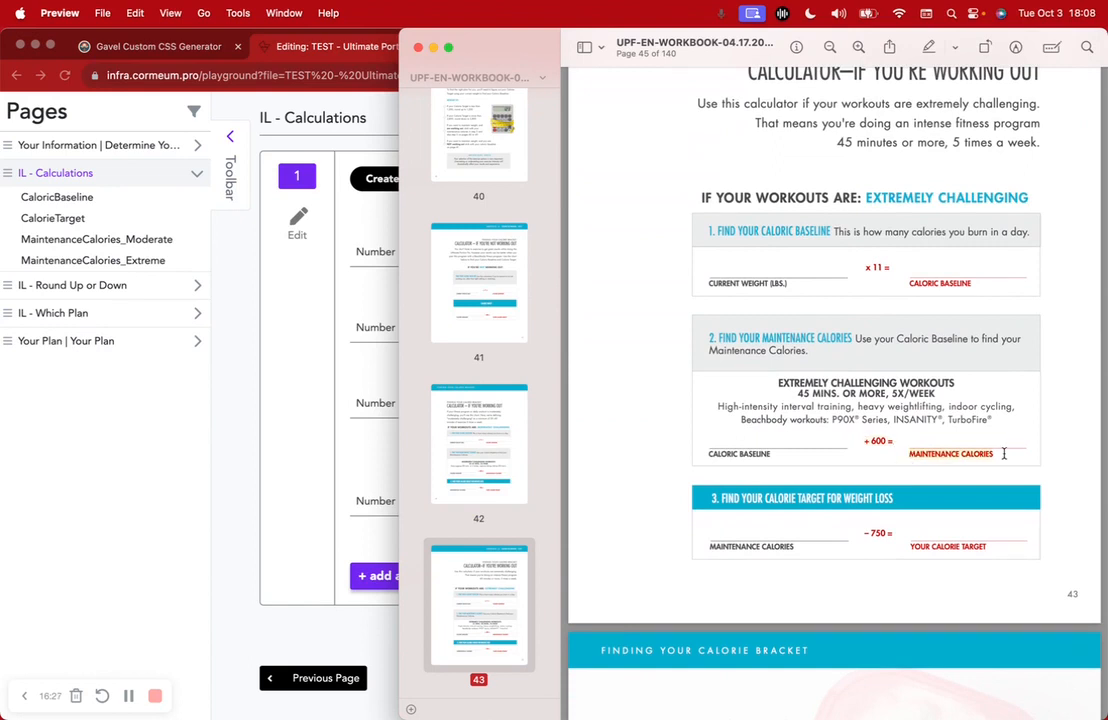
click(219, 457)
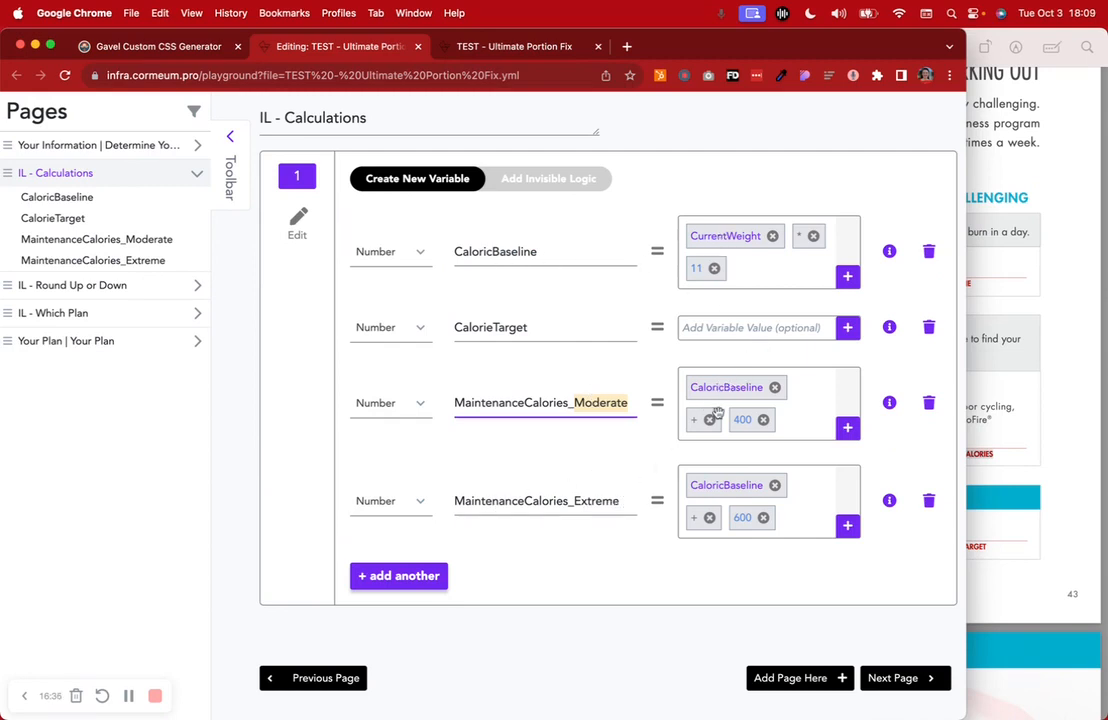
Add a new Number variable named 'var'
click(363, 575)
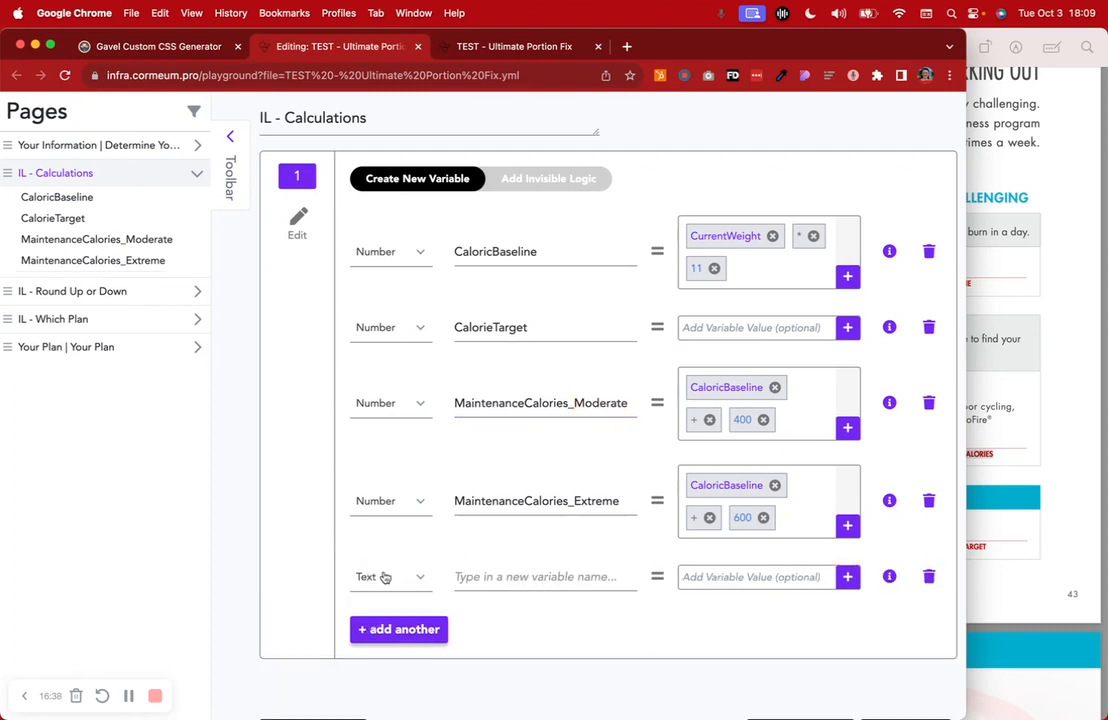
click(390, 575)
click(388, 462)
click(514, 575)
text(vr)
key(BackSpace)
text(ar)
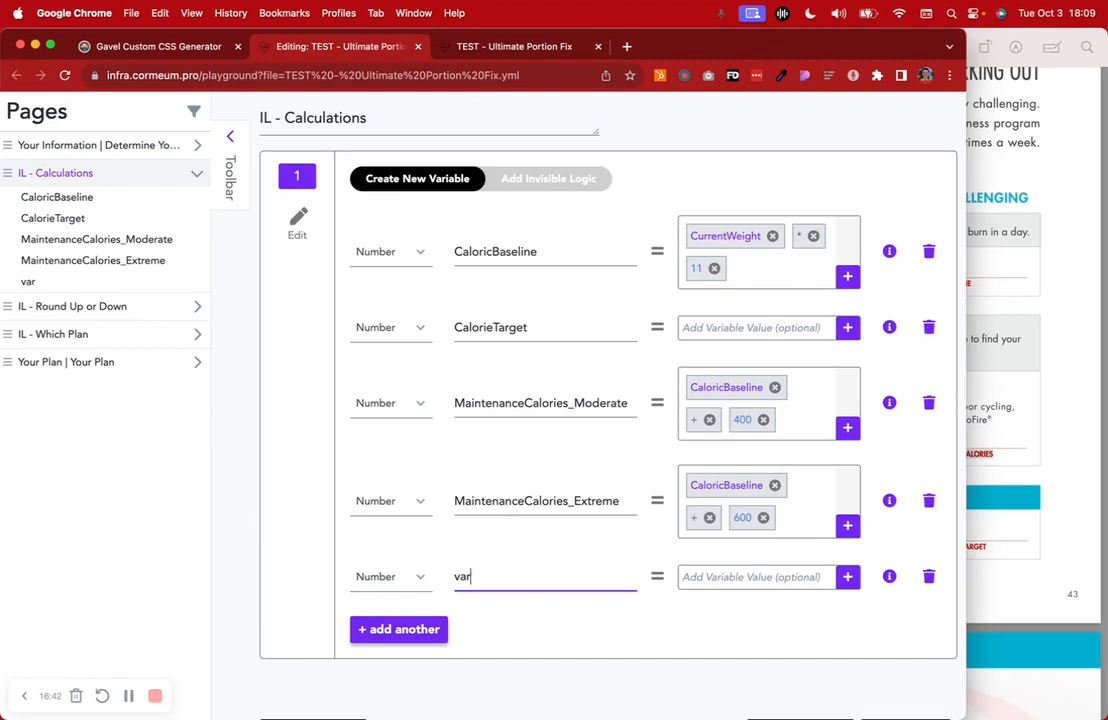
Start var's formula with CaloricBaseline followed by a plus operator
click(760, 580)
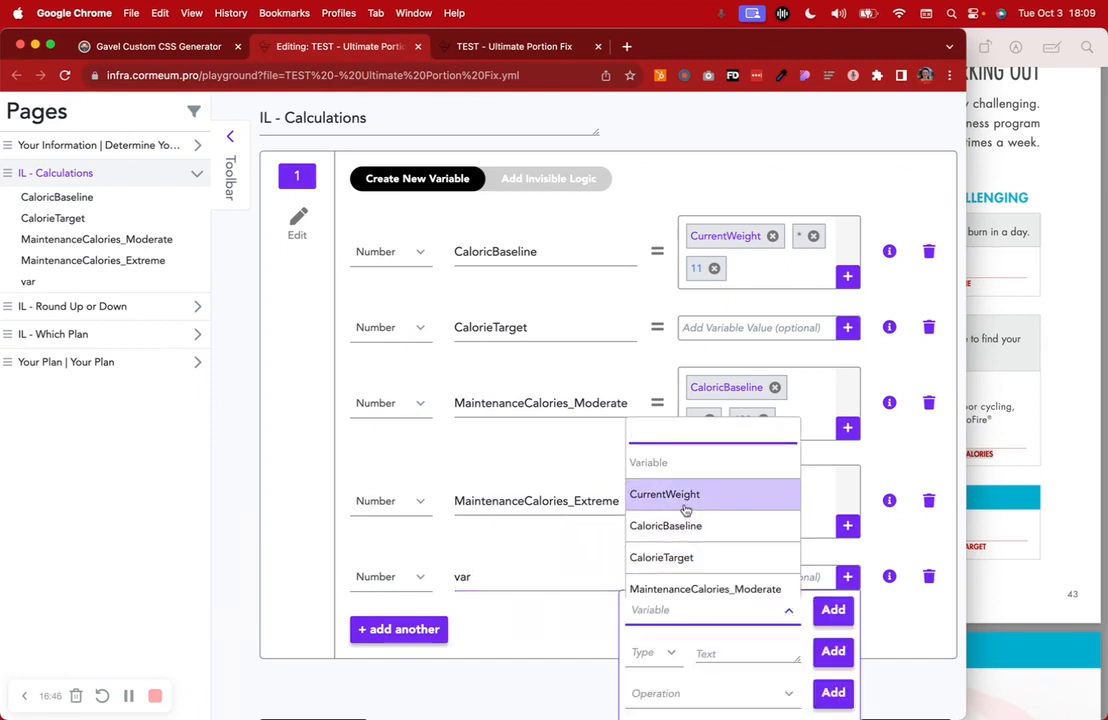
text(ca)
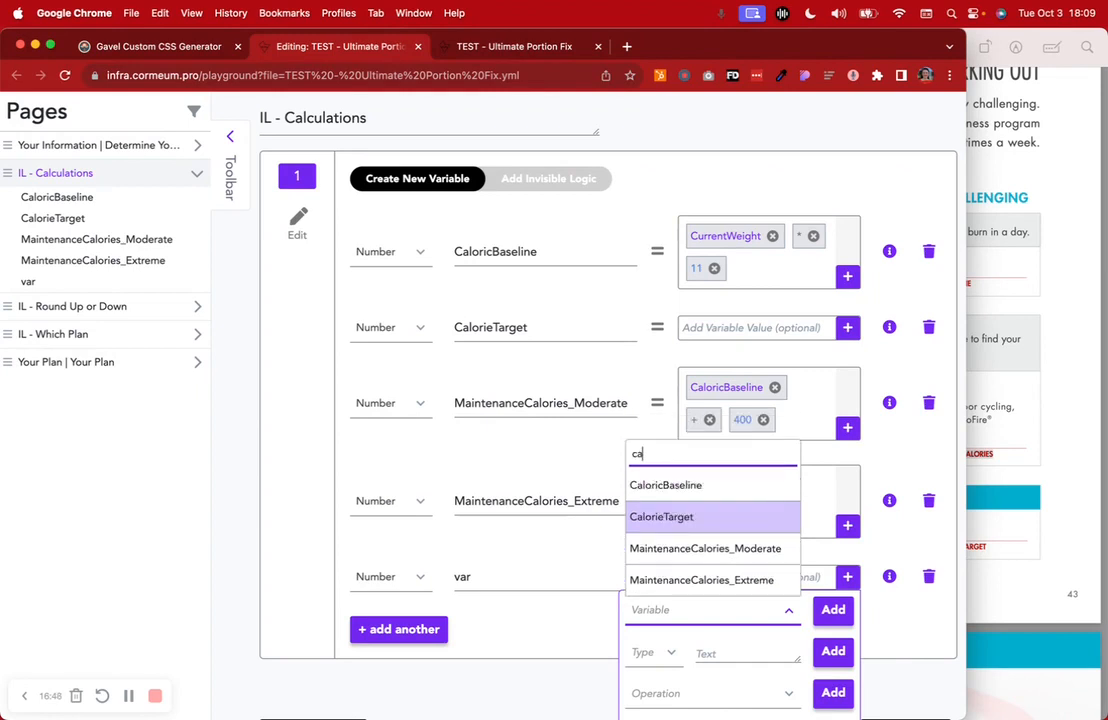
click(684, 497)
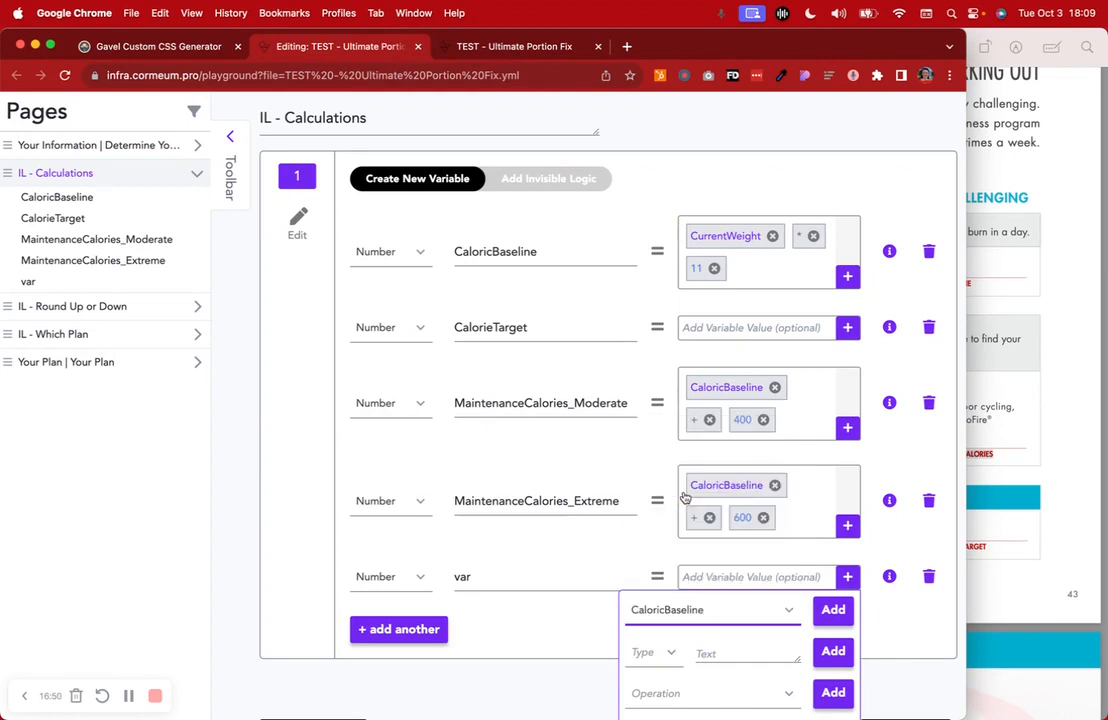
click(831, 610)
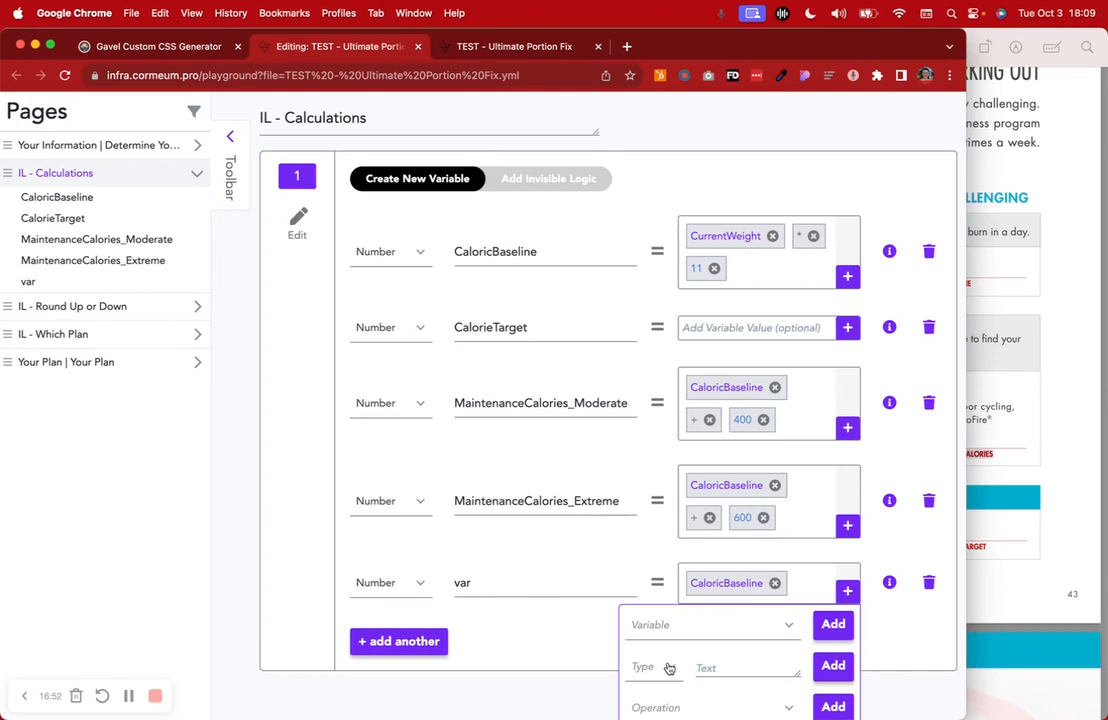
scroll(676, 667, down, 2)
click(673, 636)
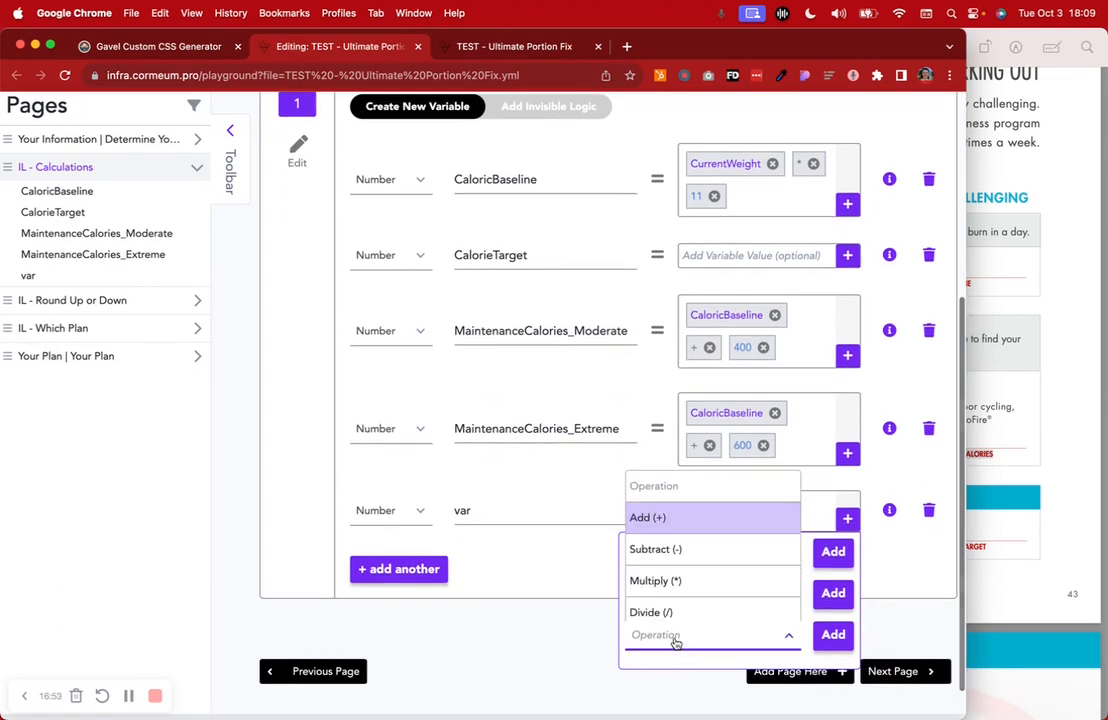
click(658, 520)
click(833, 634)
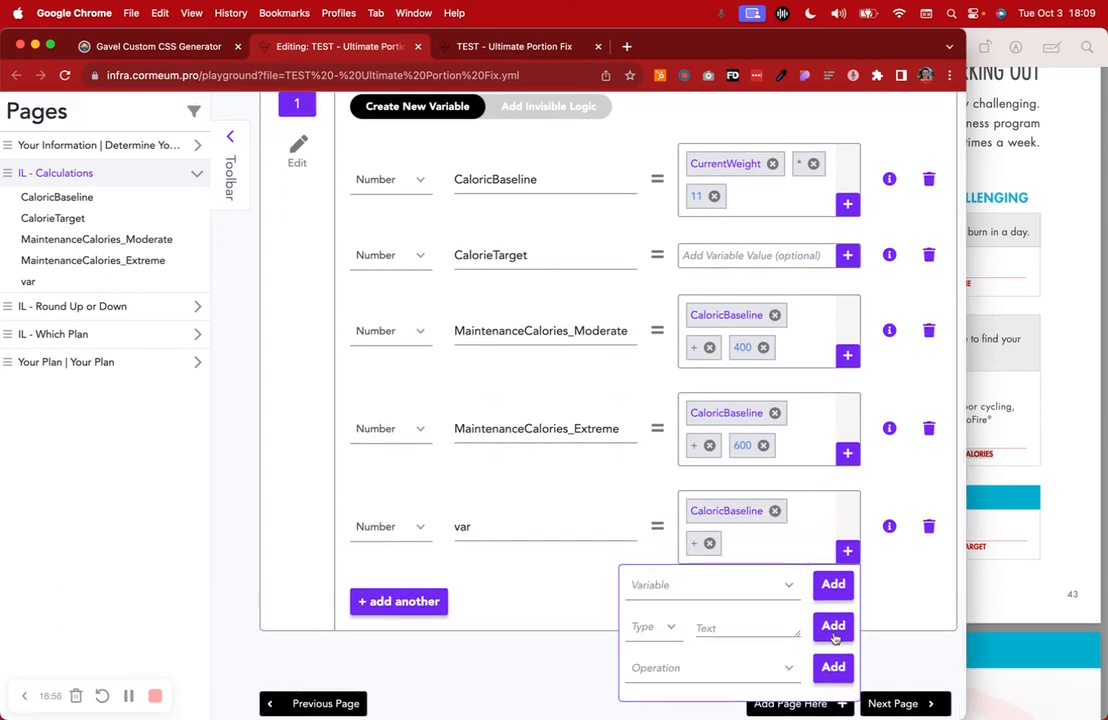
Complete var as CaloricBaseline + 400, then delete the var variable
click(662, 636)
click(650, 596)
click(722, 632)
text(4)
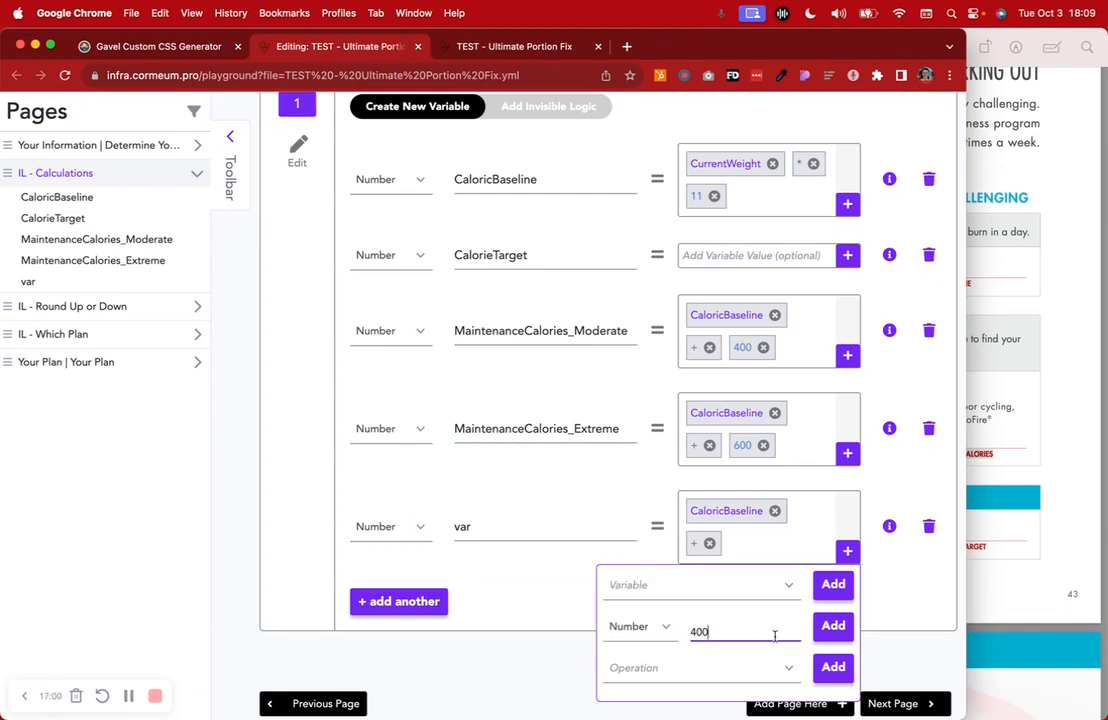
text(00)
click(833, 626)
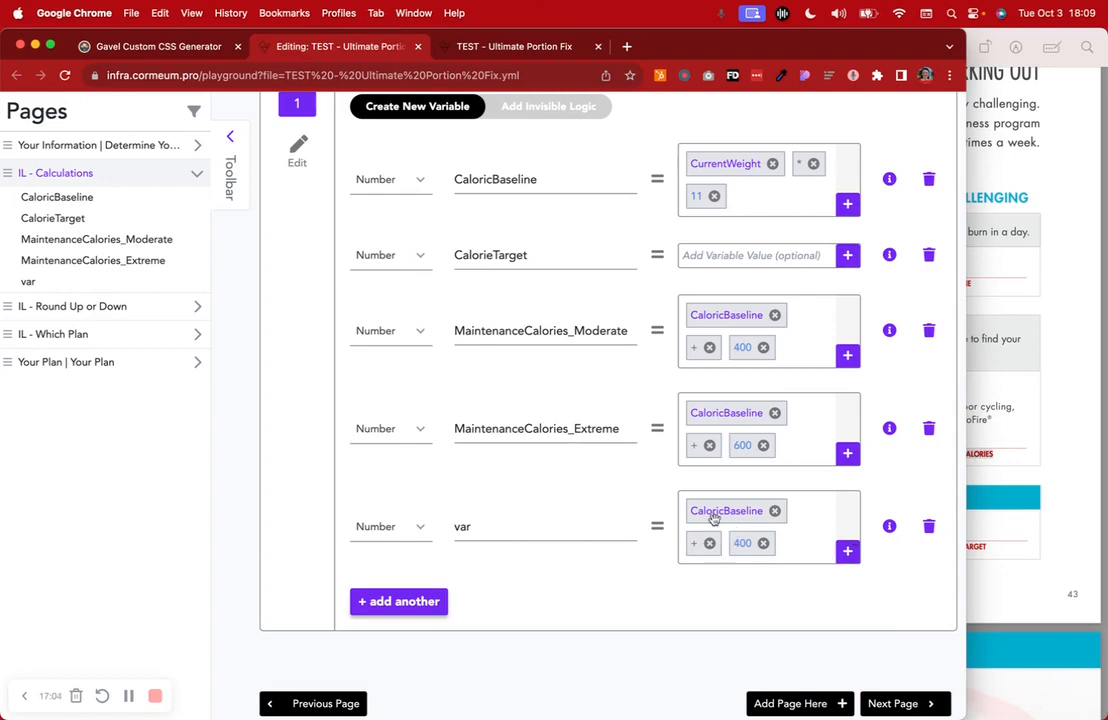
drag(568, 186, 462, 180)
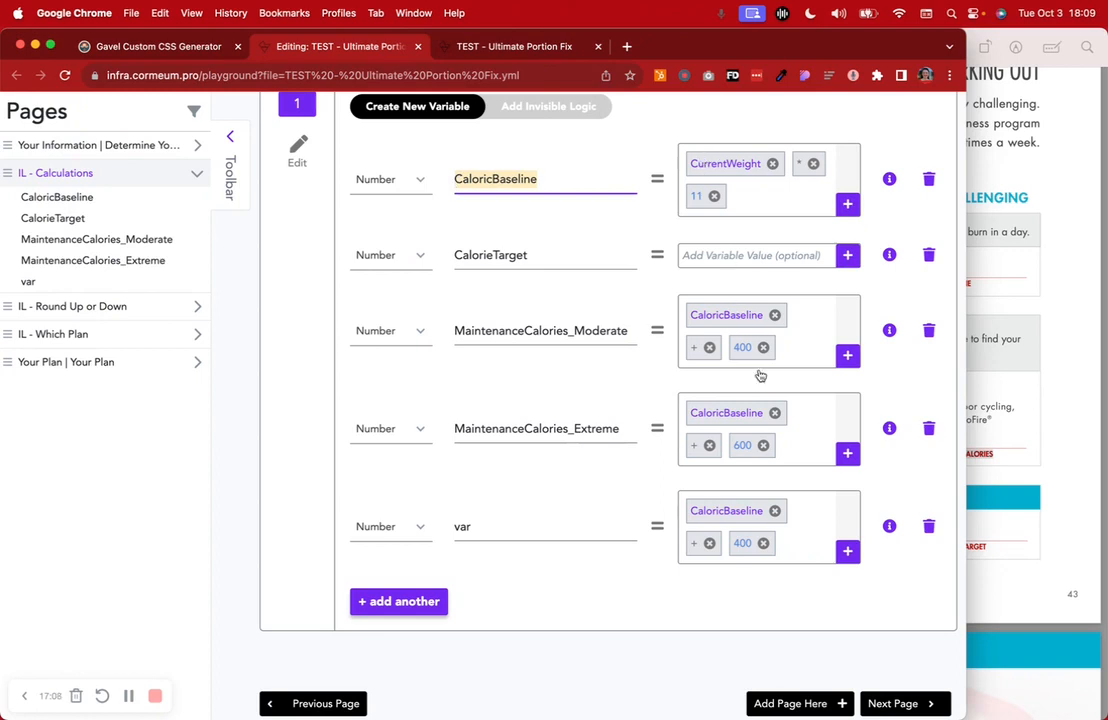
click(928, 533)
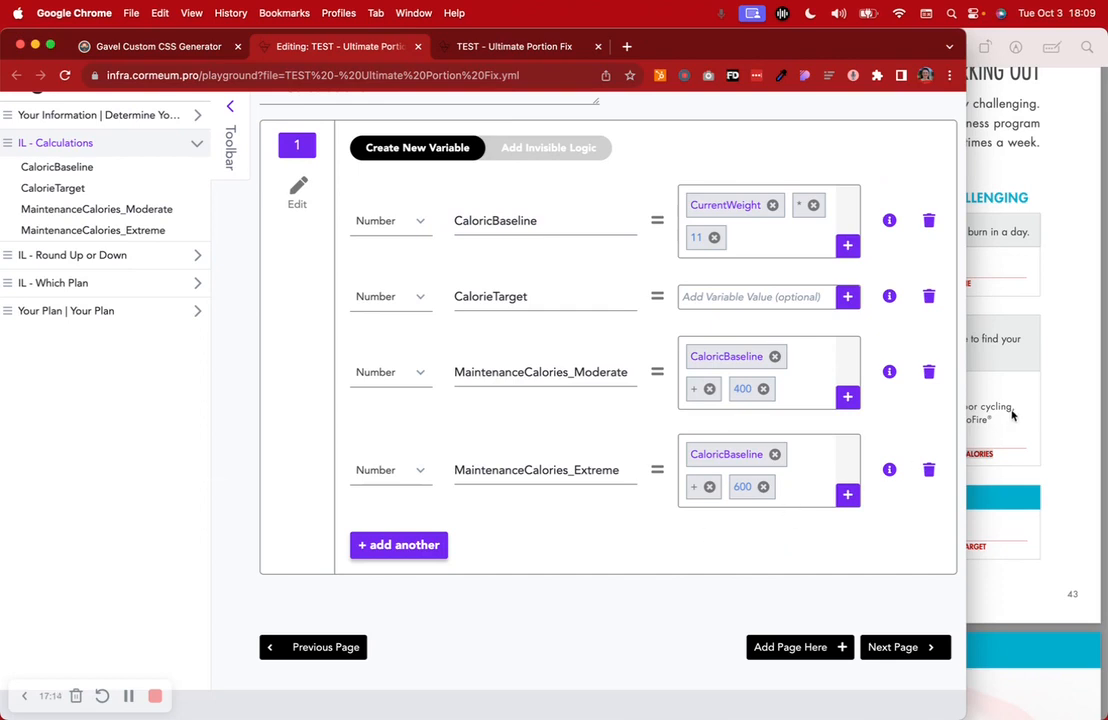
Read the page 43 extreme calculator, then show Gavel's CalorieTarget IF/THEN logic rules
click(1071, 417)
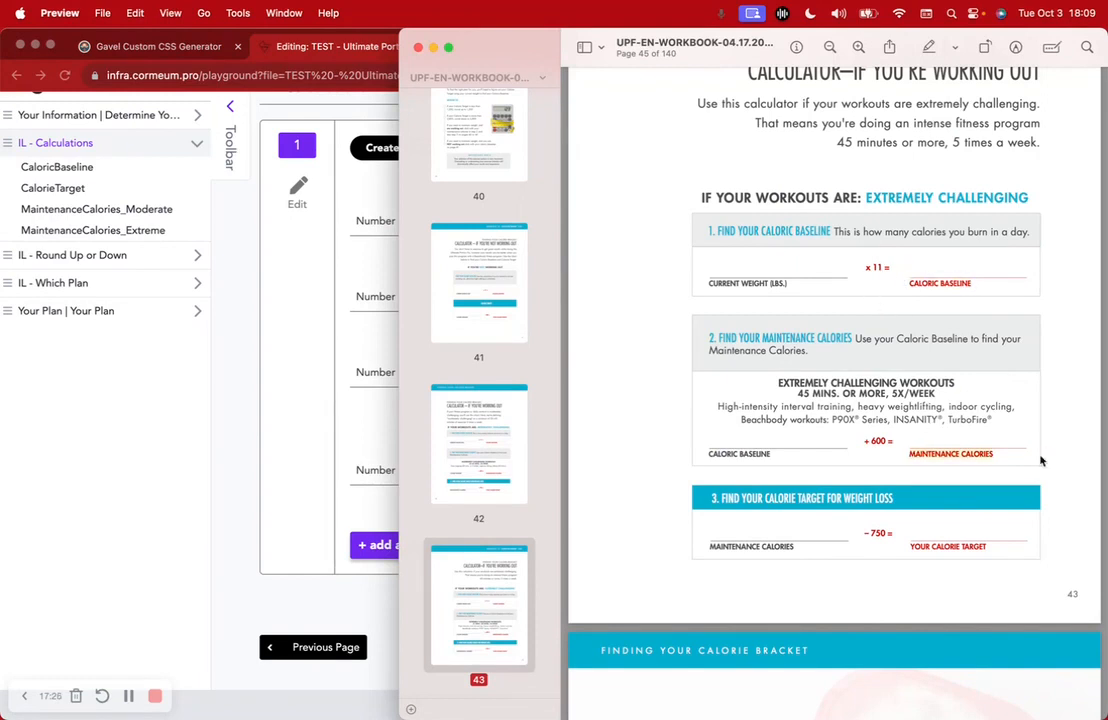
scroll(1041, 461, down, 3)
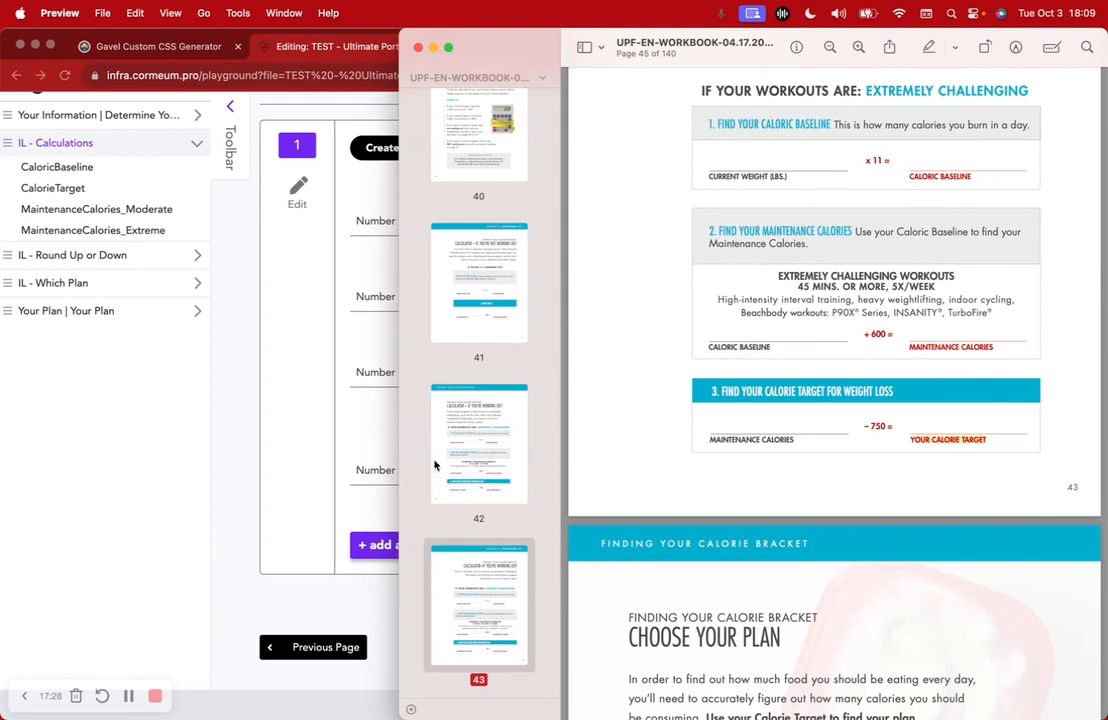
click(263, 584)
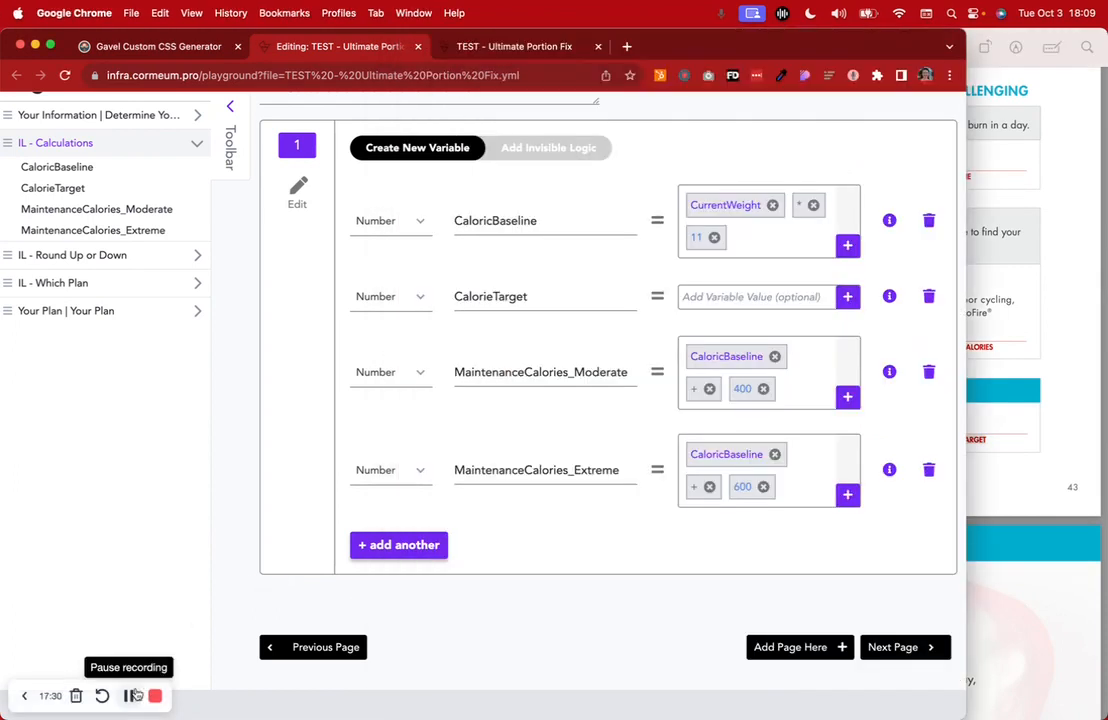
scroll(499, 470, up, 5)
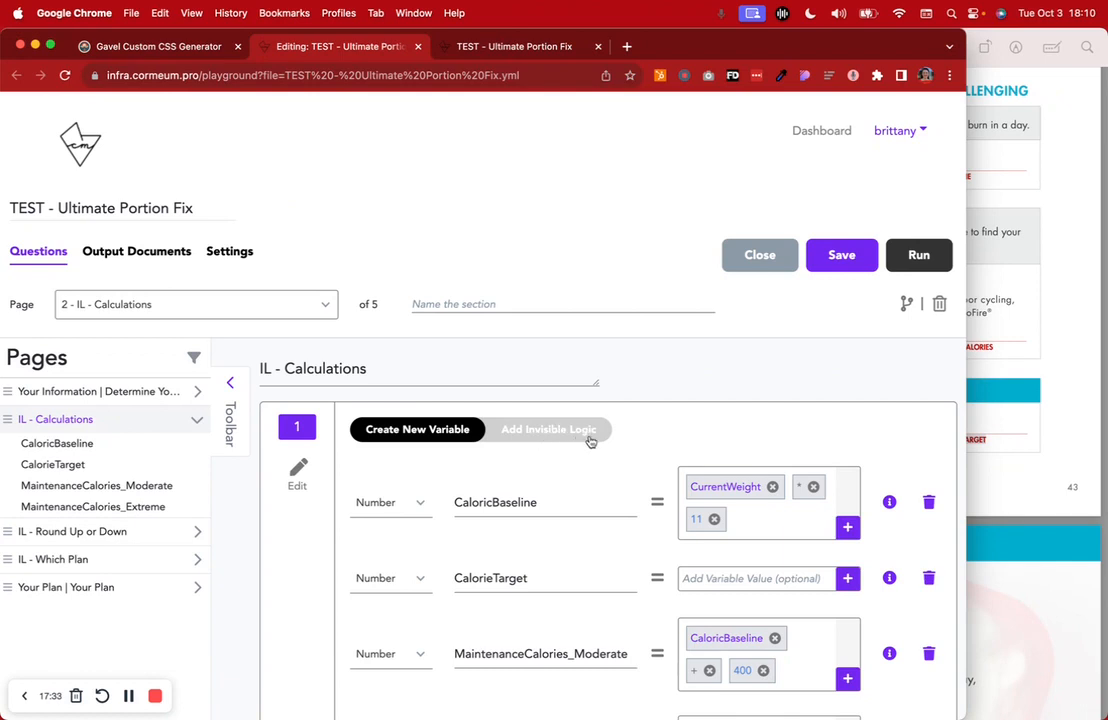
scroll(590, 441, down, 4)
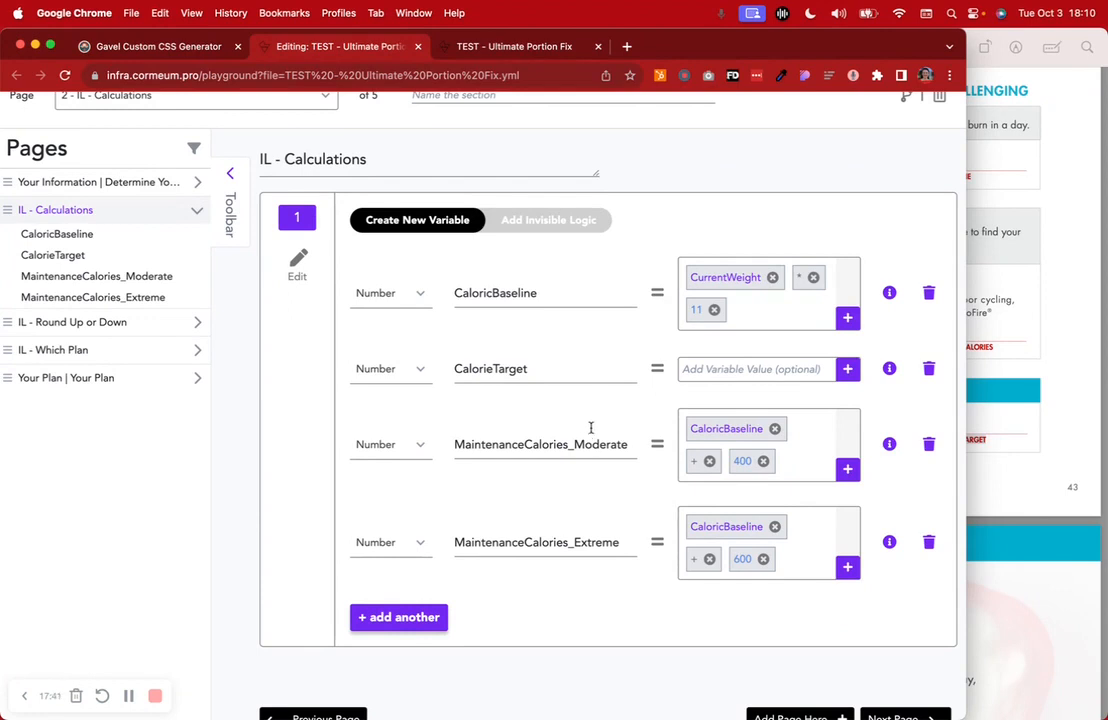
click(562, 231)
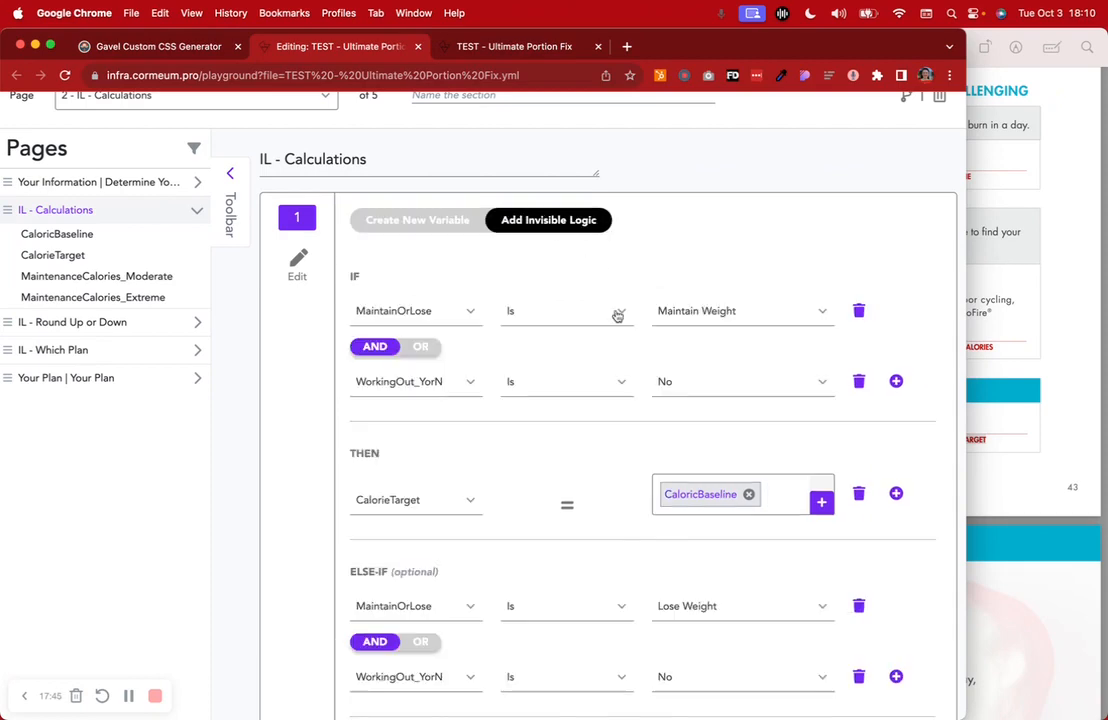
scroll(618, 314, up, 1)
click(1073, 272)
scroll(1064, 272, up, 15)
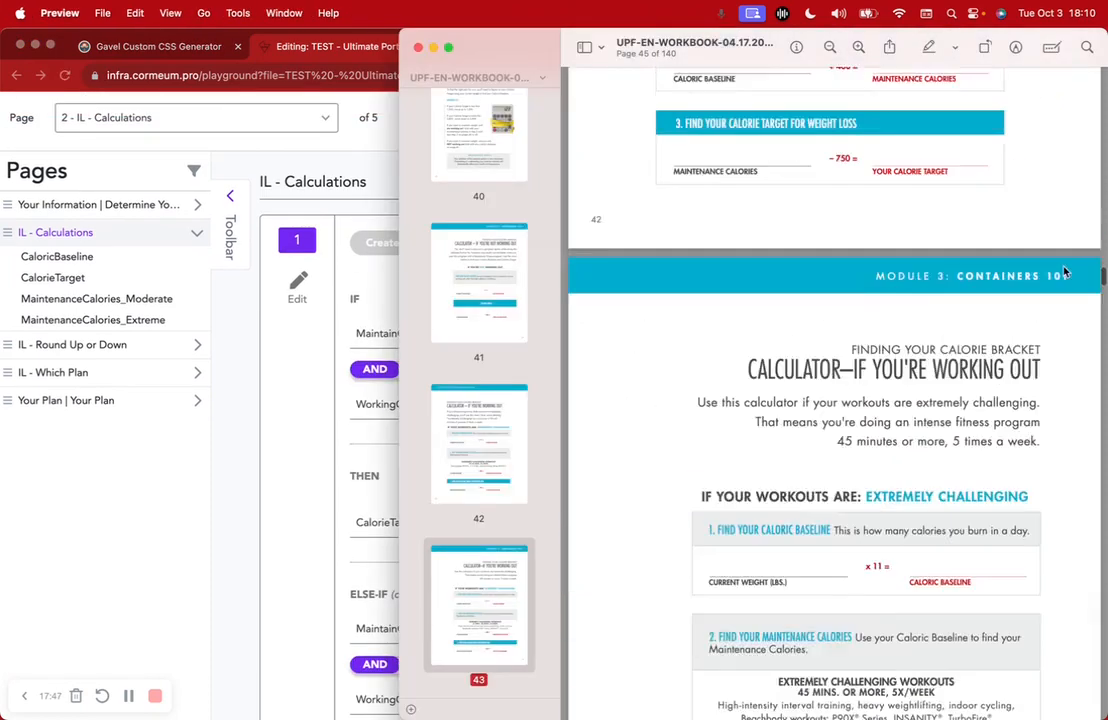
scroll(1064, 272, up, 2)
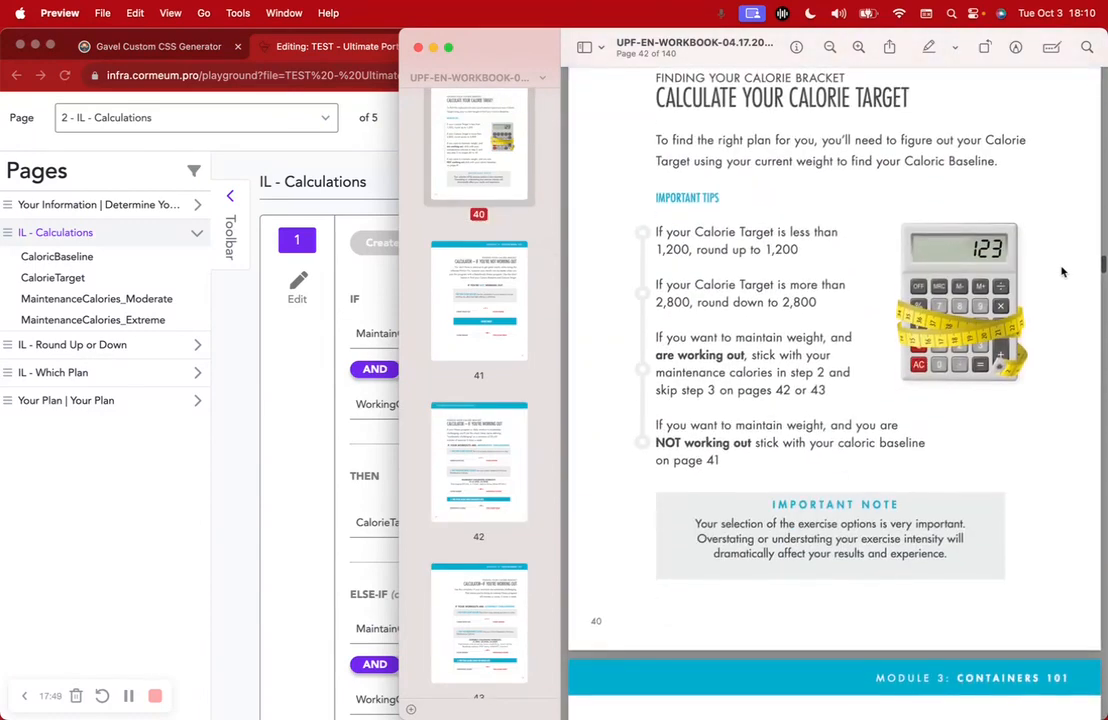
click(382, 459)
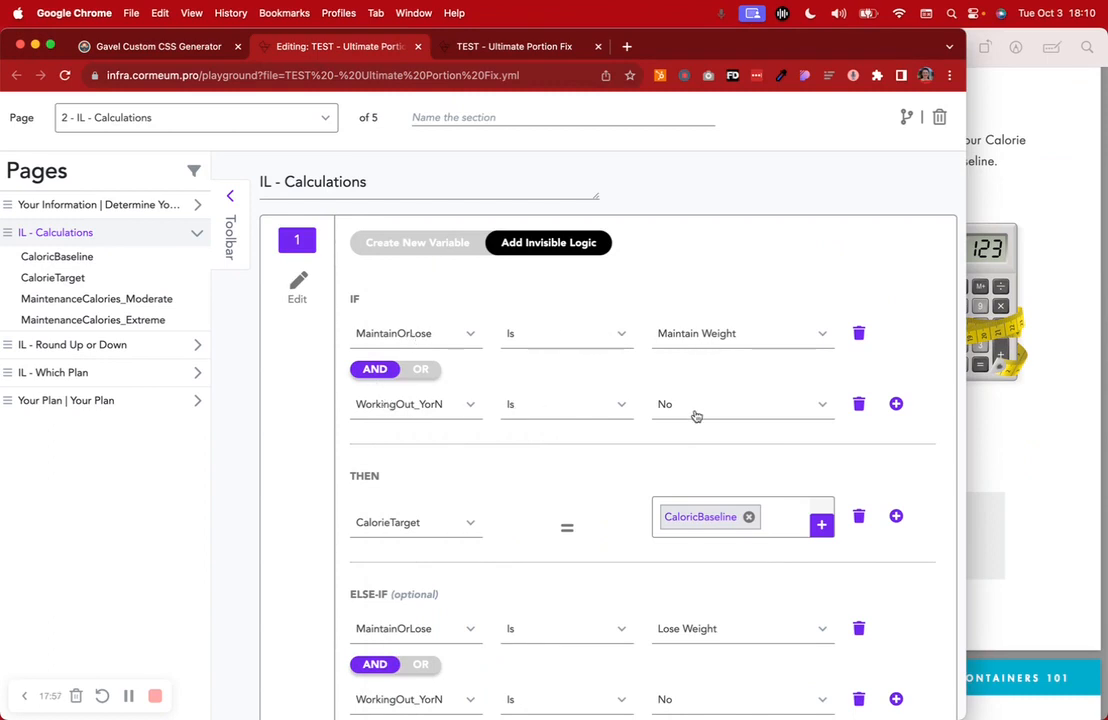
click(1058, 368)
scroll(792, 447, down, 1)
drag(735, 372, 816, 391)
click(317, 453)
scroll(405, 473, down, 2)
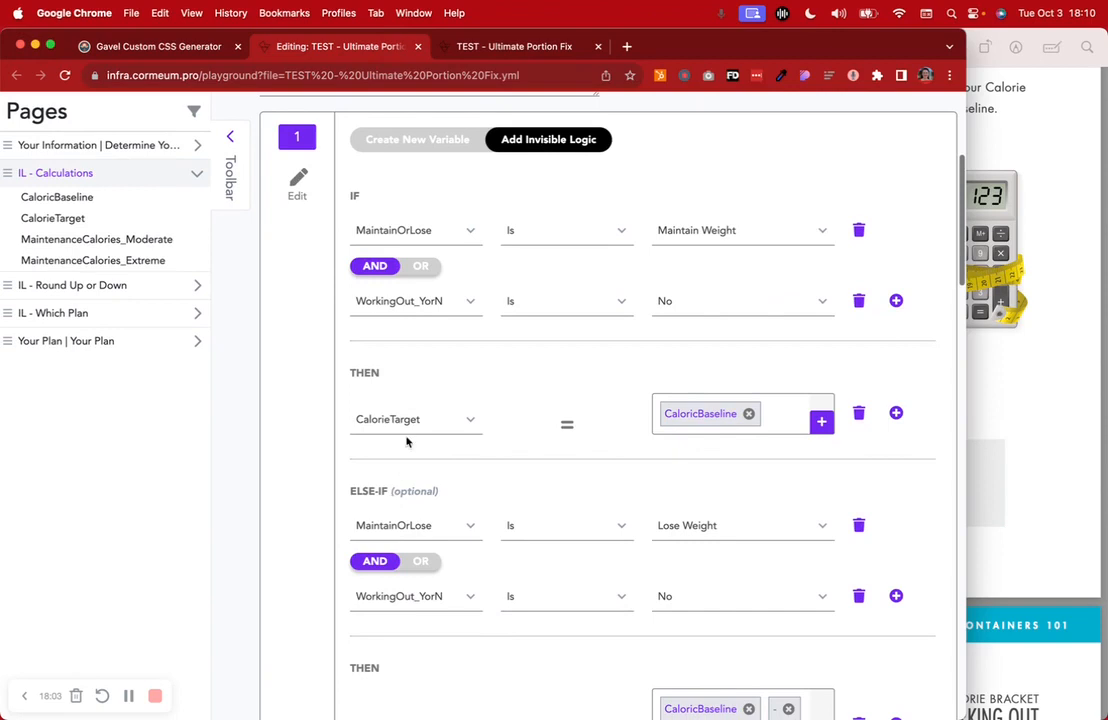
click(1002, 399)
scroll(990, 398, down, 10)
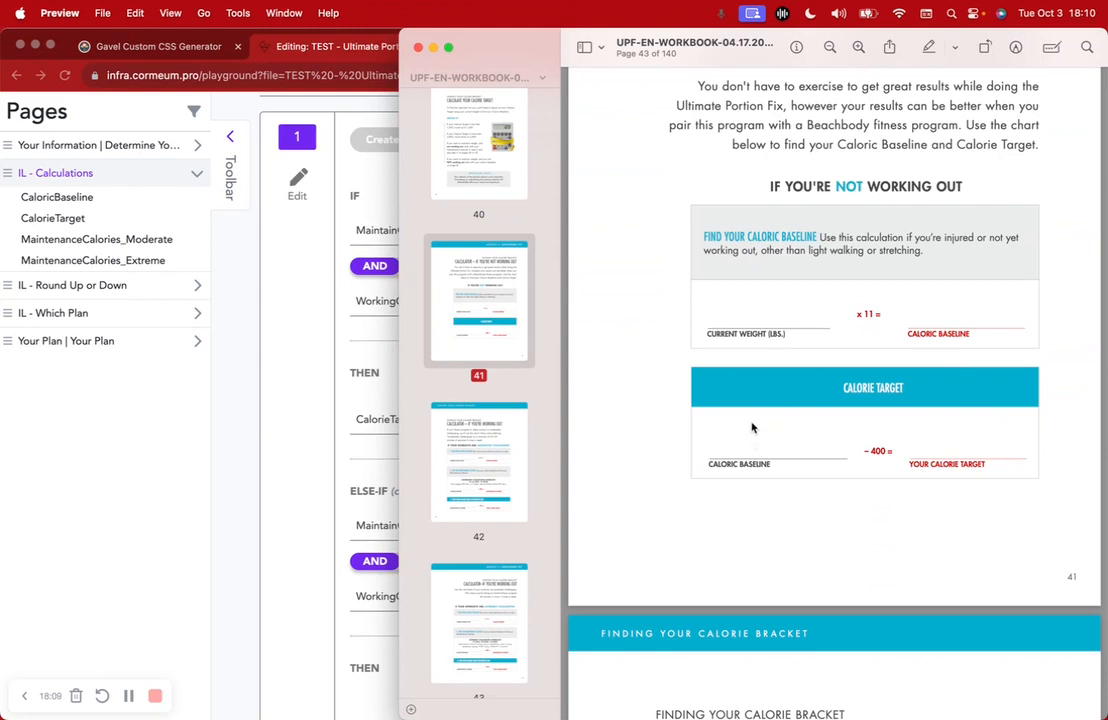
scroll(754, 428, up, 2)
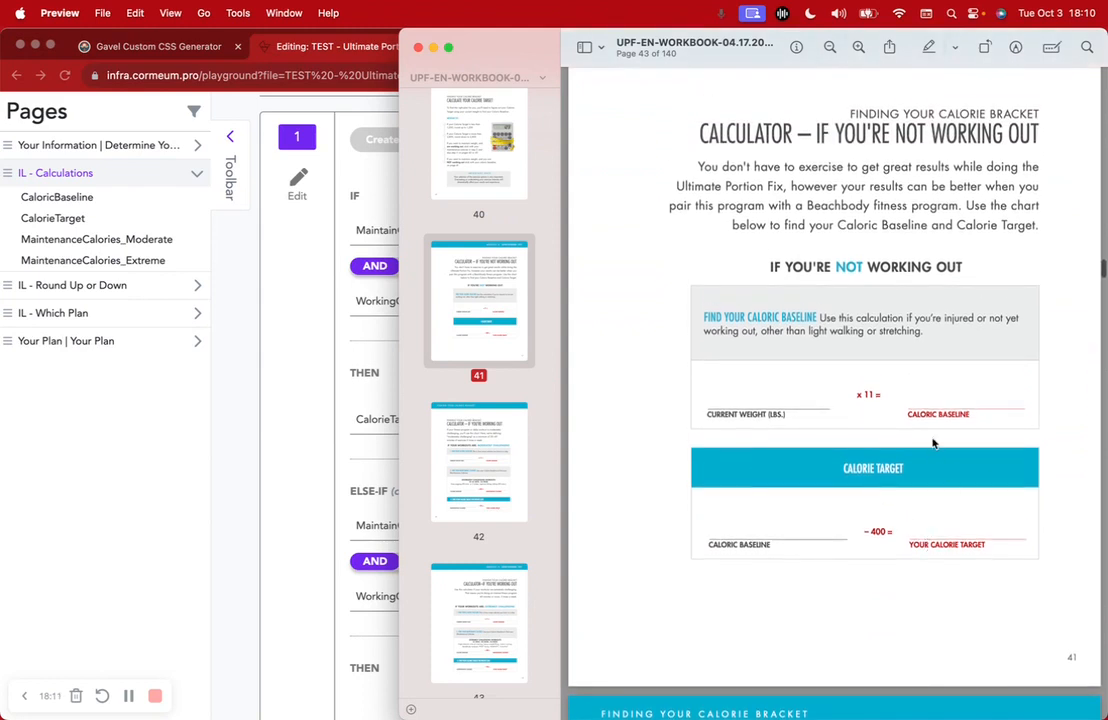
drag(908, 416, 970, 416)
click(324, 414)
scroll(324, 414, down, 1)
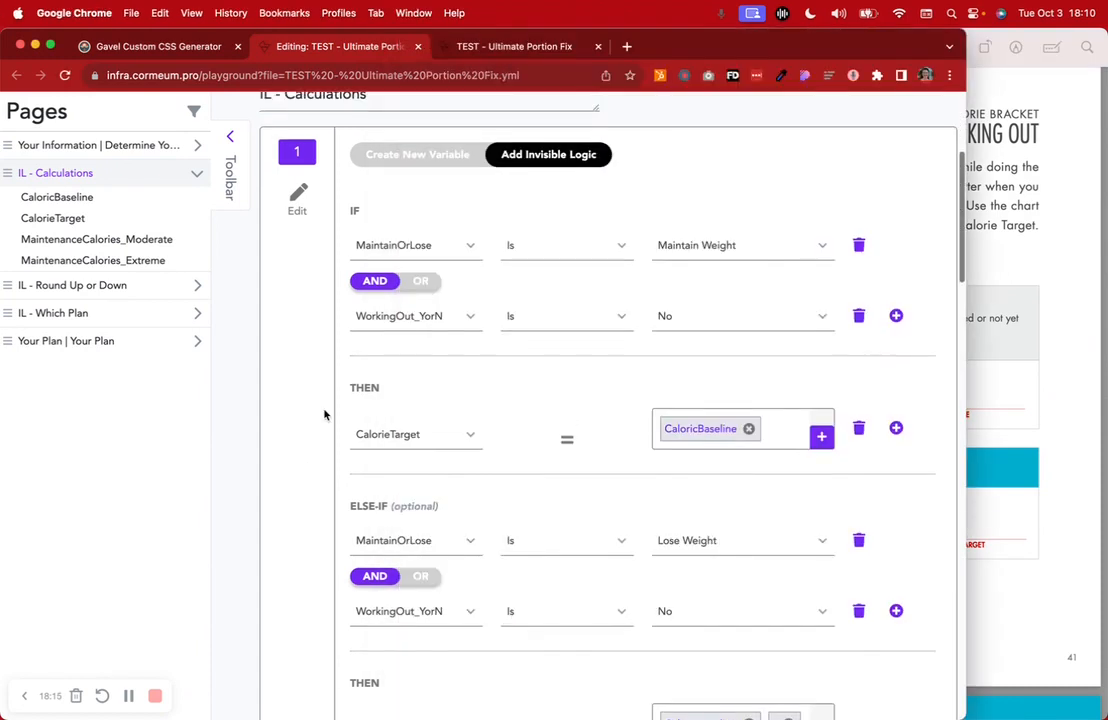
scroll(324, 414, down, 5)
scroll(324, 414, up, 1)
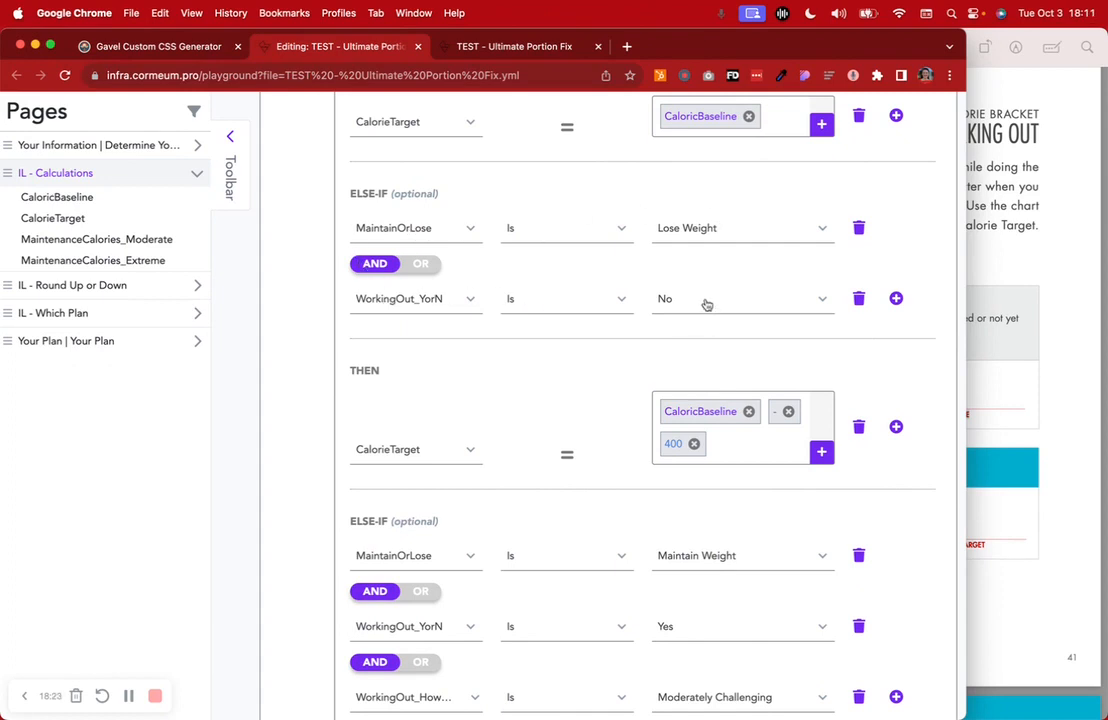
click(970, 317)
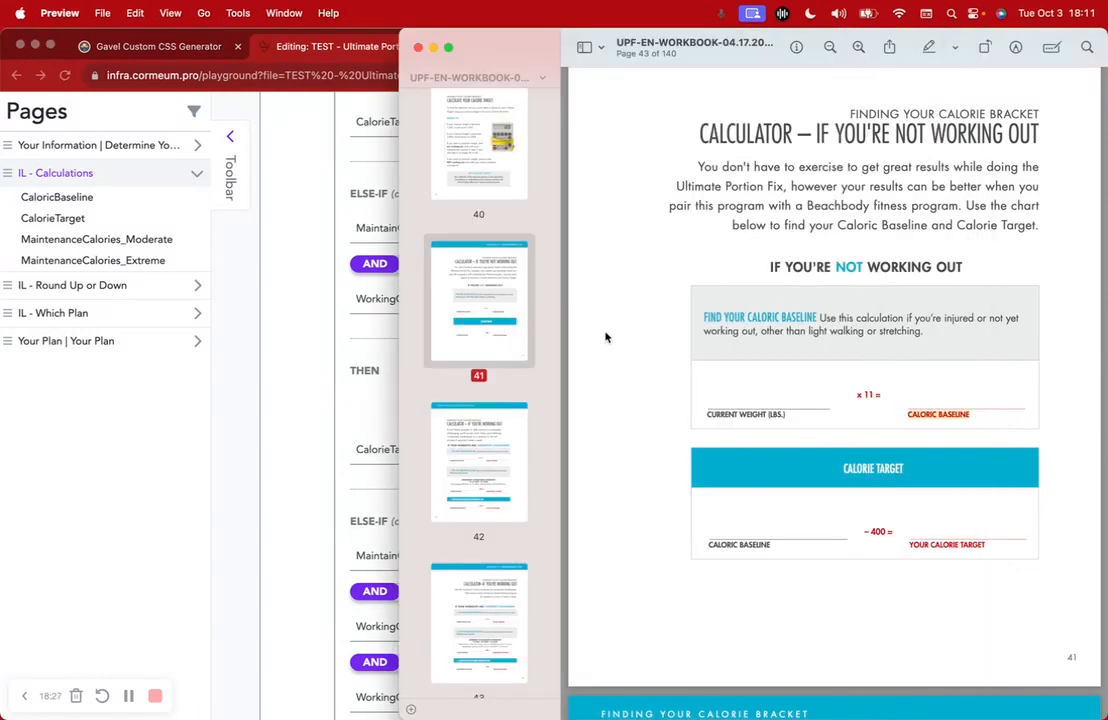
scroll(606, 335, up, 1)
drag(769, 271, 963, 270)
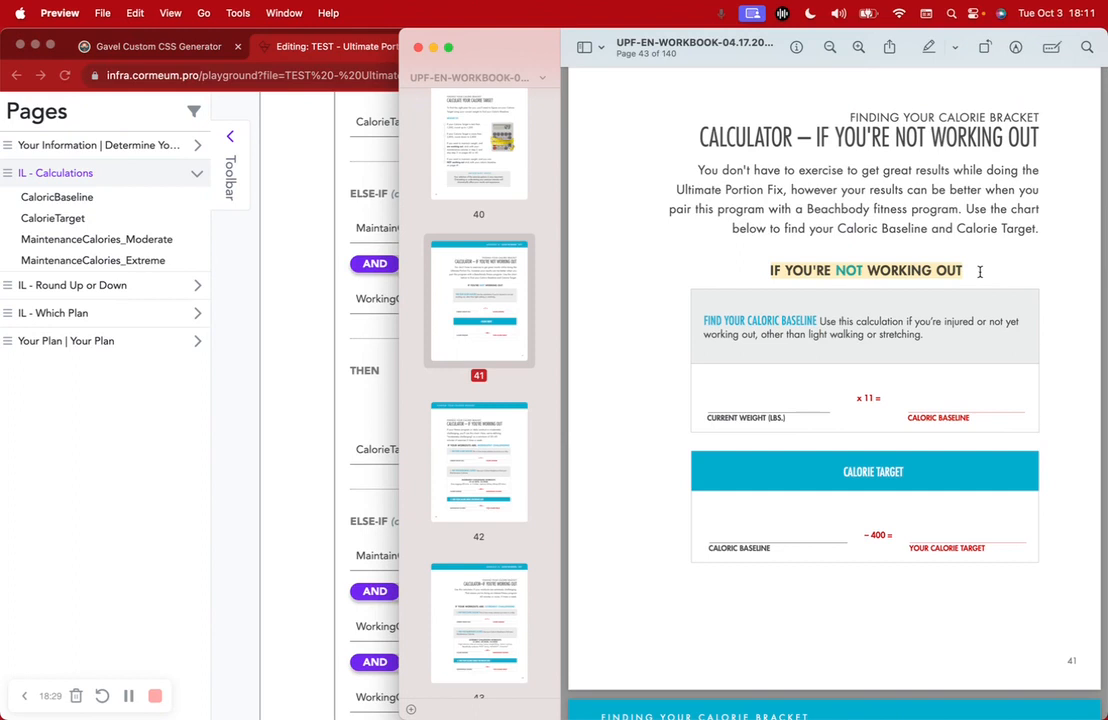
scroll(925, 294, down, 2)
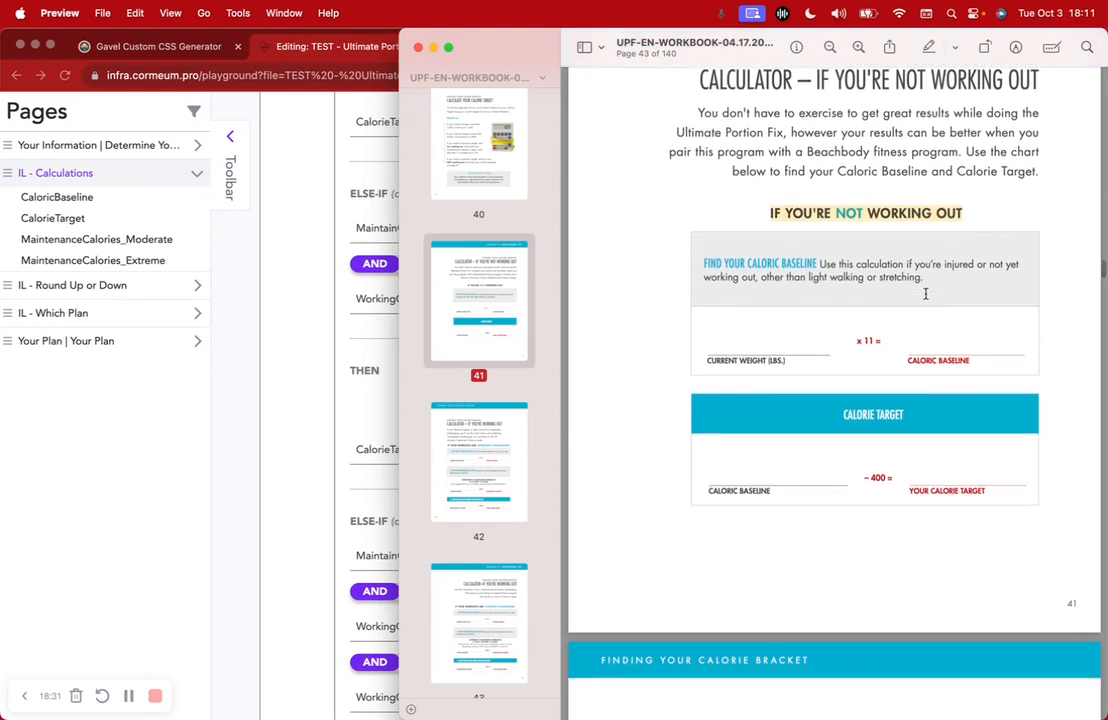
drag(864, 477, 894, 478)
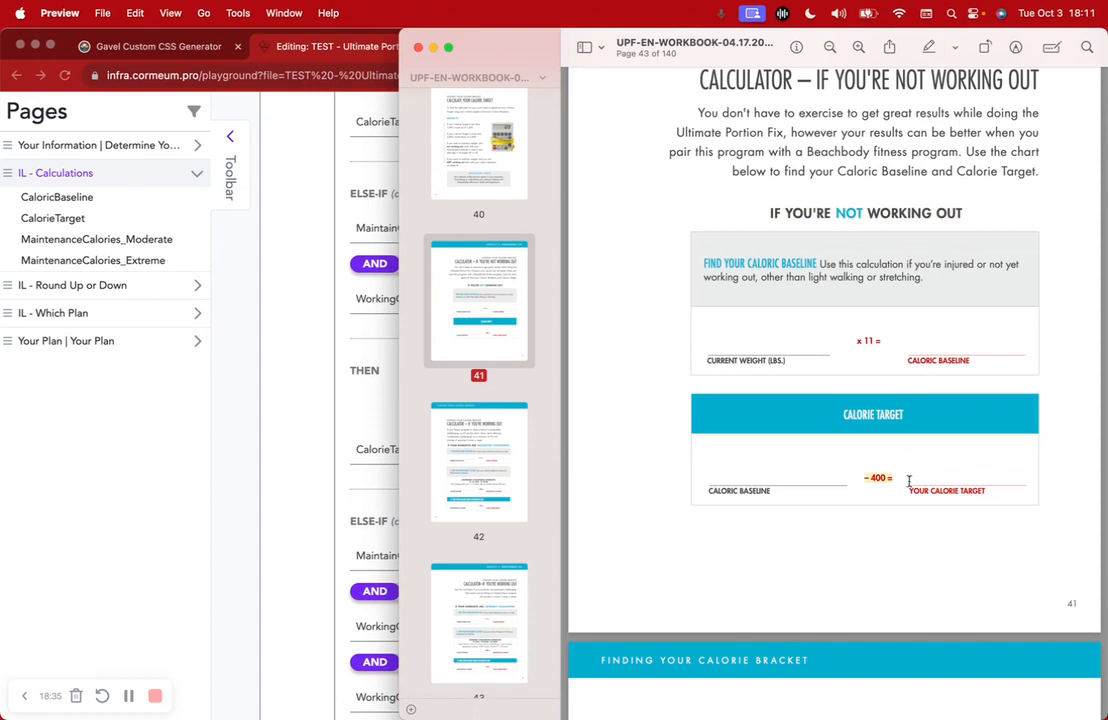
drag(704, 495, 782, 496)
click(868, 475)
click(330, 482)
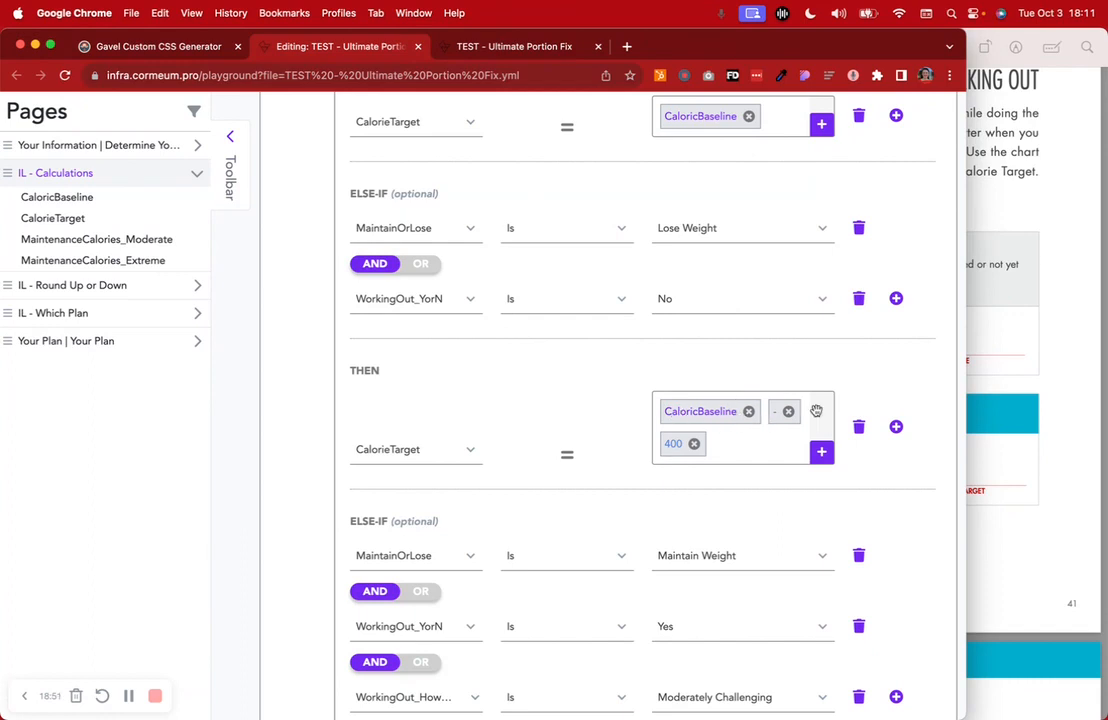
click(1040, 437)
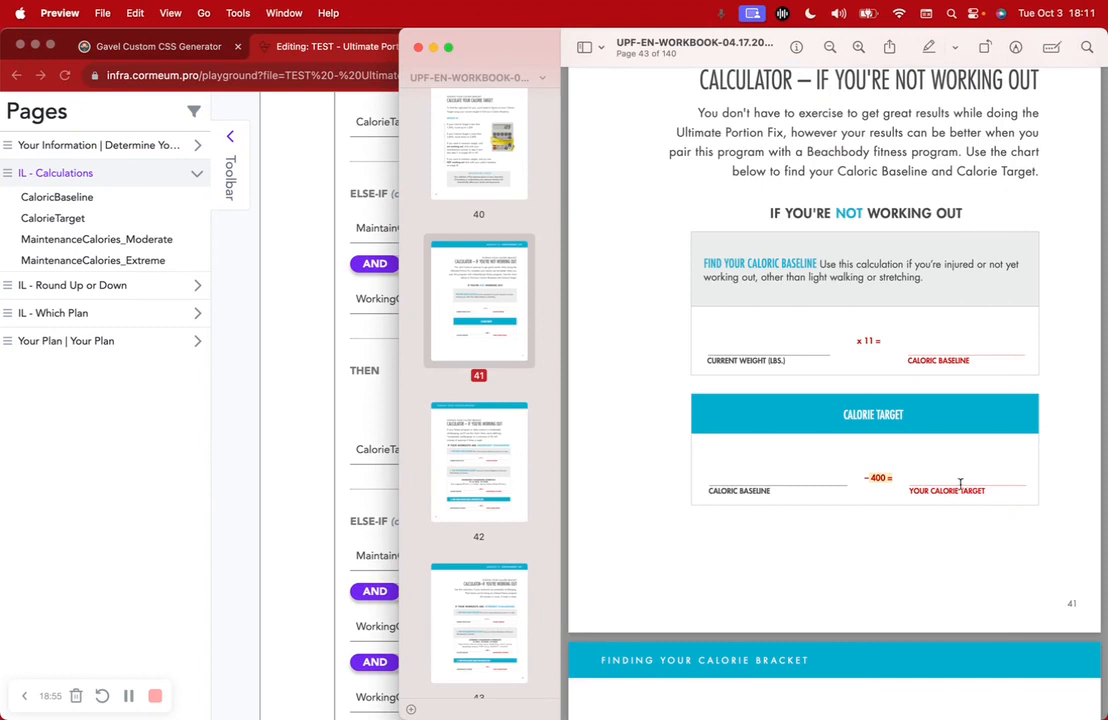
click(219, 491)
scroll(306, 528, down, 6)
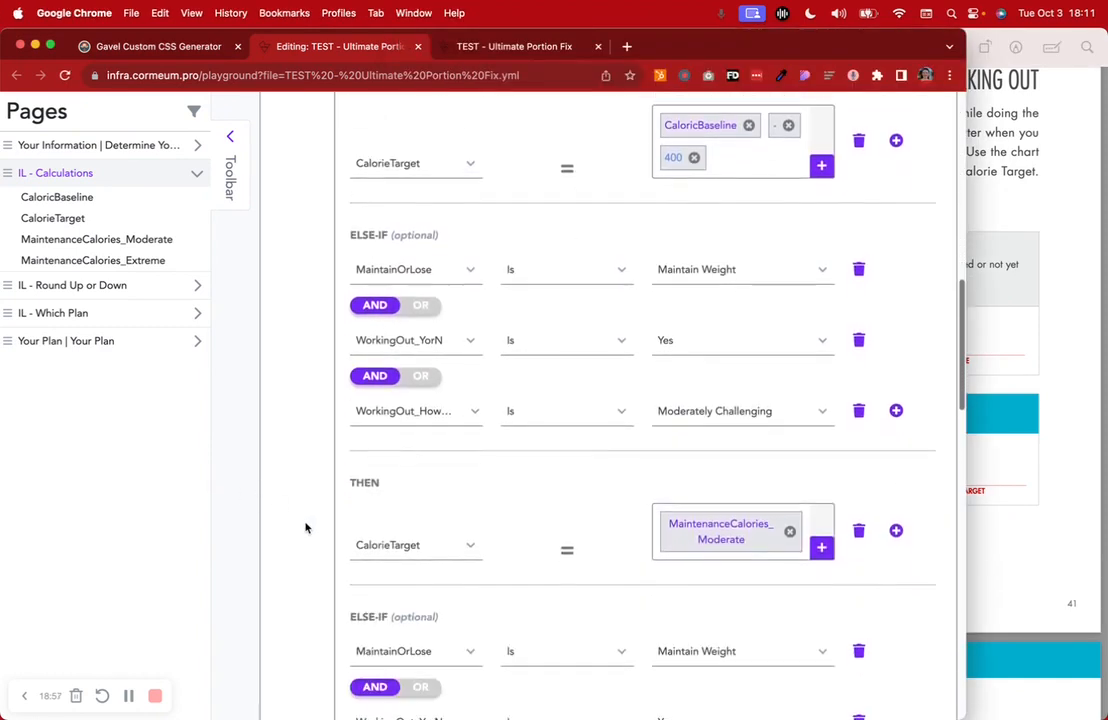
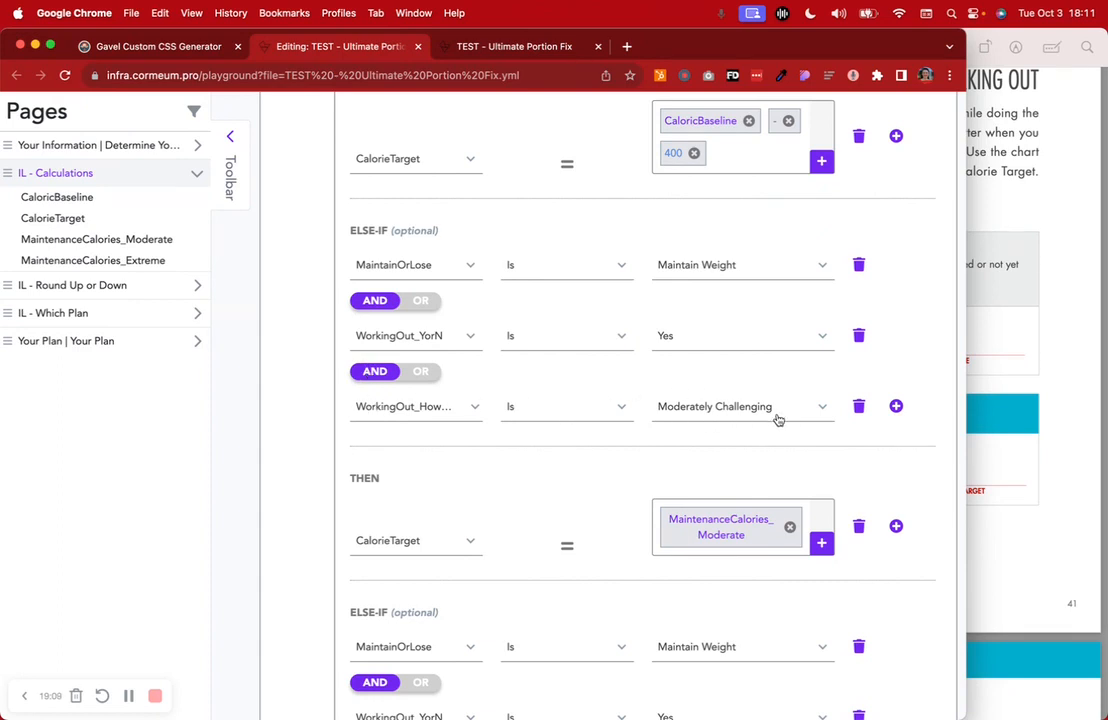
Review the workbook's page 40 tips and the Moderately Challenging Maintenance Calories calculator
scroll(779, 420, down, 2)
click(1012, 374)
scroll(1012, 374, up, 10)
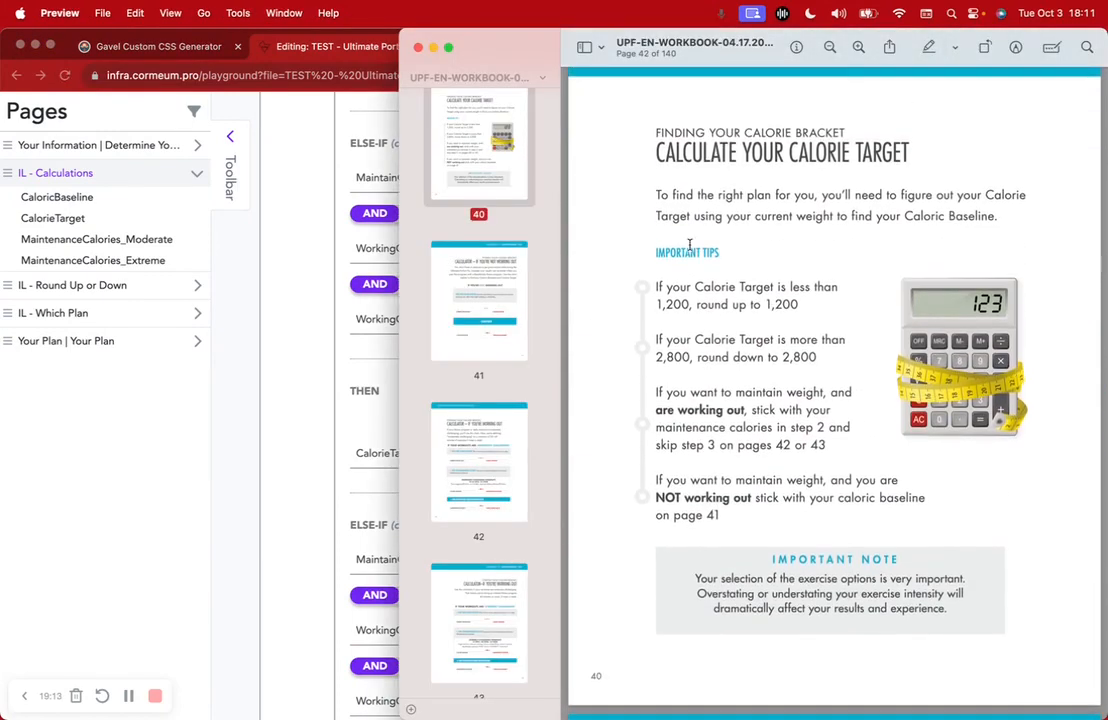
double_click(751, 390)
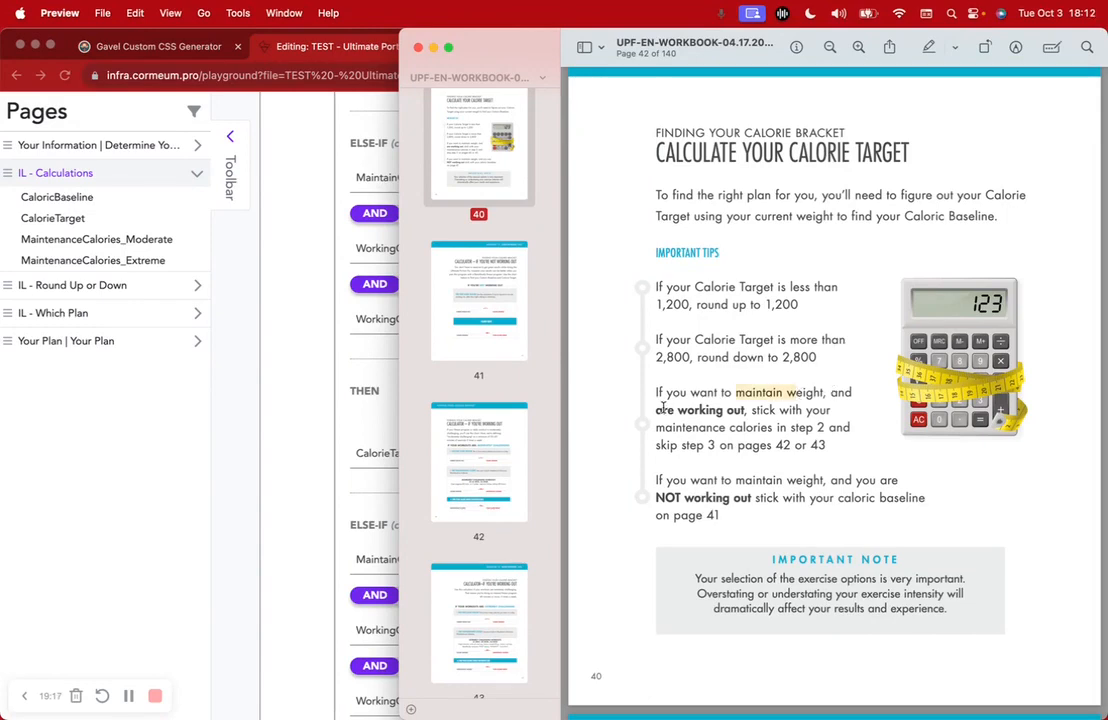
drag(664, 407, 727, 408)
scroll(727, 408, down, 15)
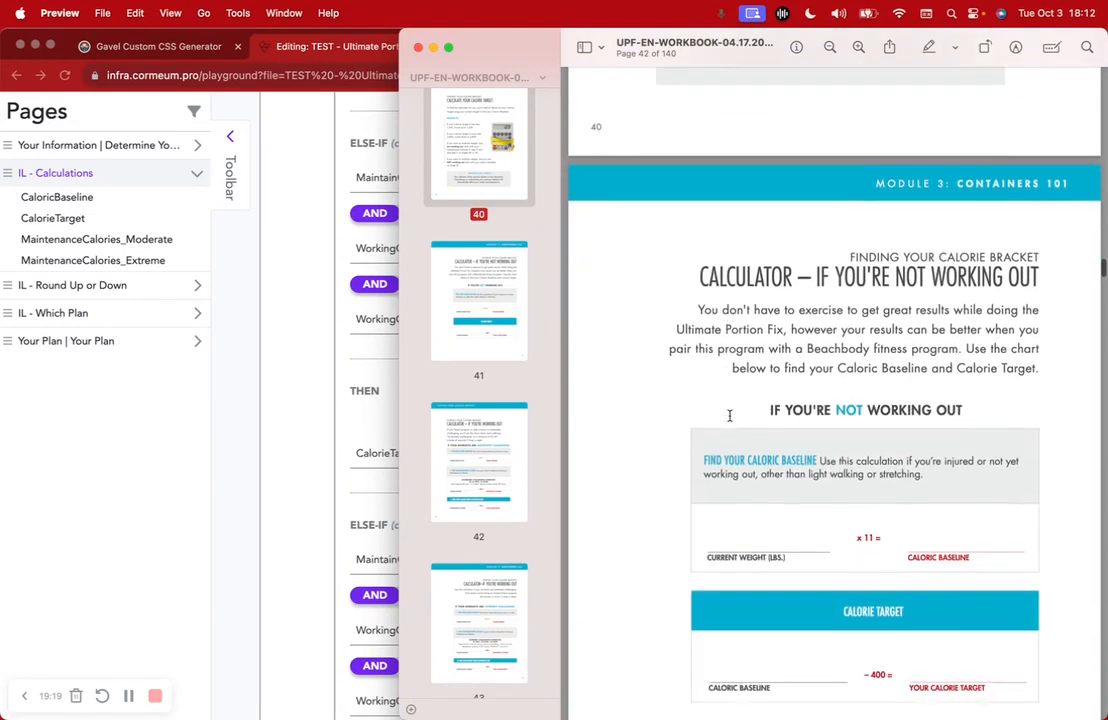
drag(836, 272, 949, 272)
drag(871, 527, 968, 527)
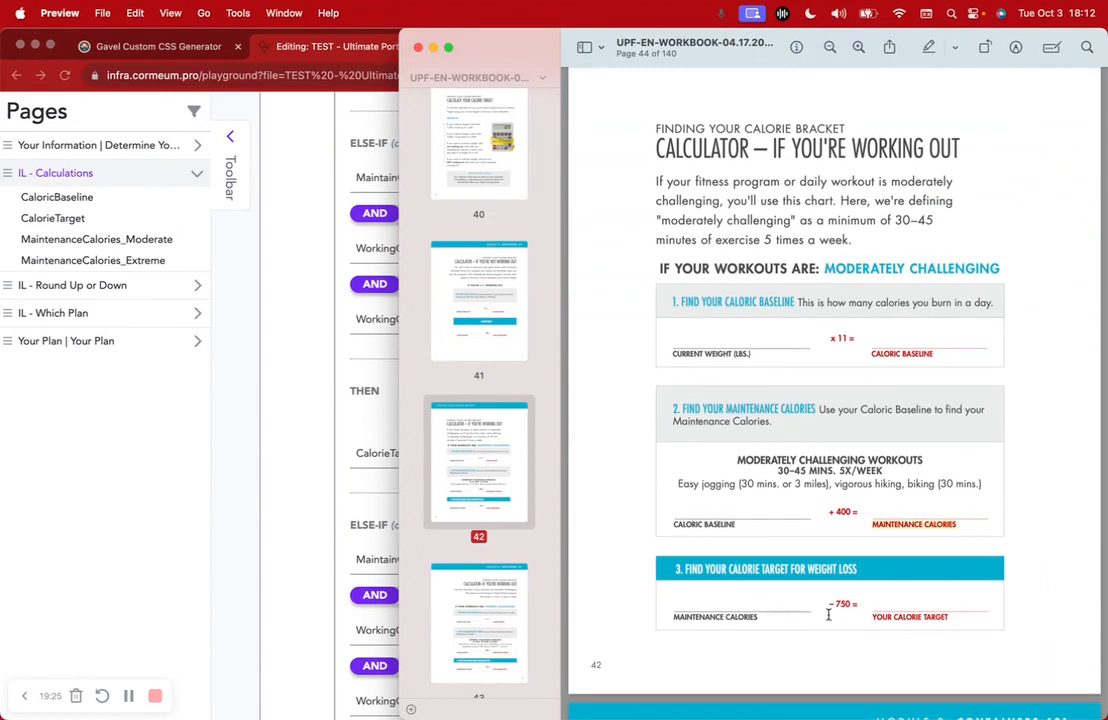
Return to the Gavel calculations page and scroll back to its variable definitions
click(308, 449)
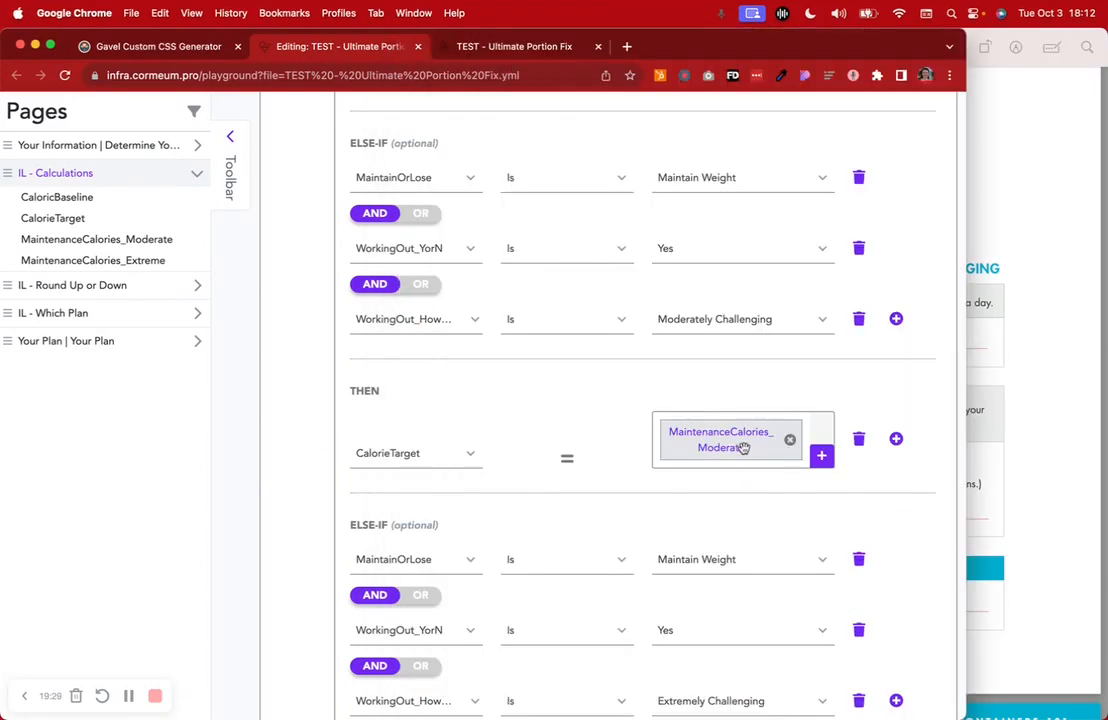
scroll(714, 455, up, 5)
scroll(445, 245, up, 10)
Show the variable definitions and compare them against the workbook's moderate calculator
click(425, 429)
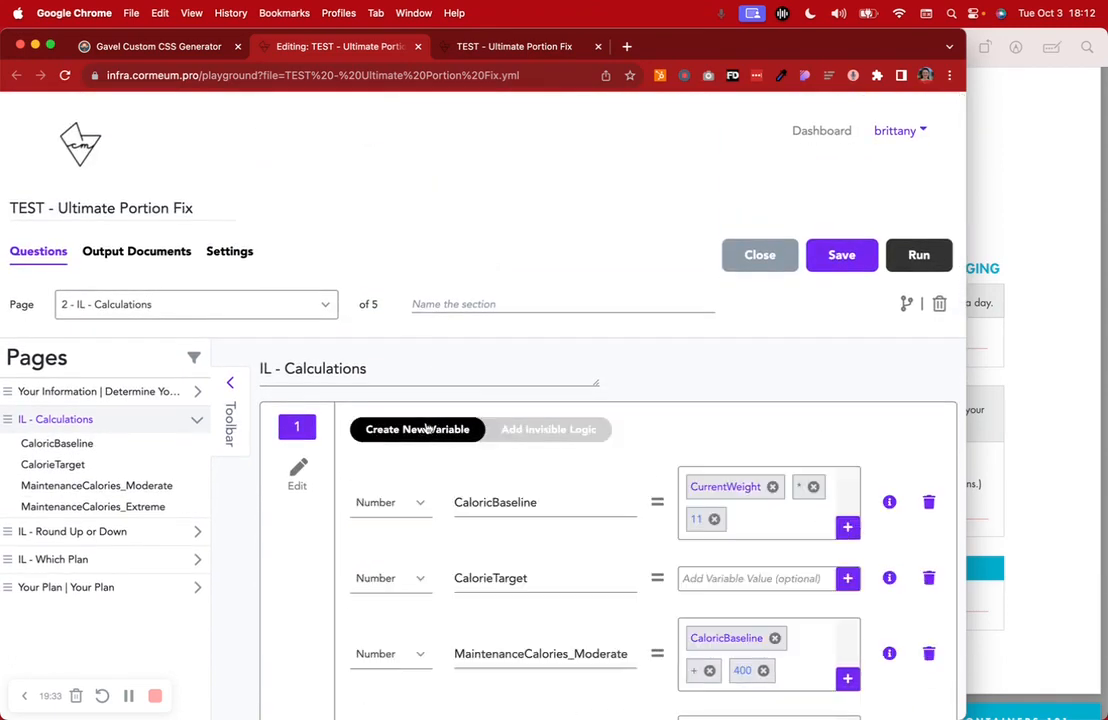
scroll(668, 502, down, 5)
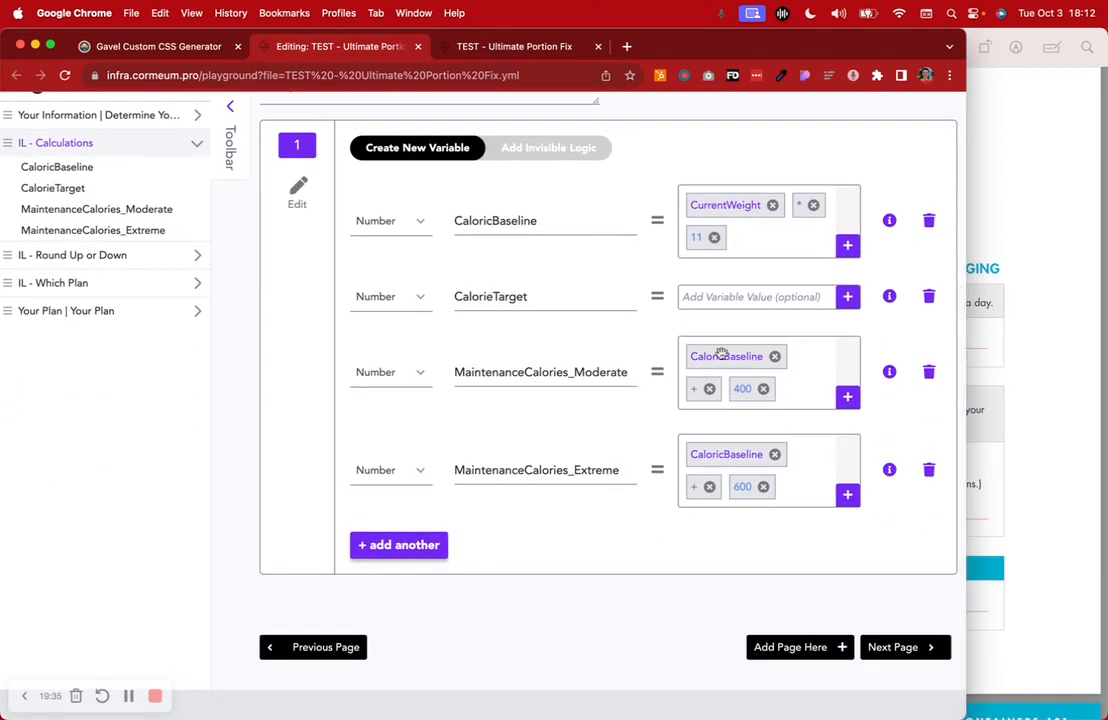
click(1057, 418)
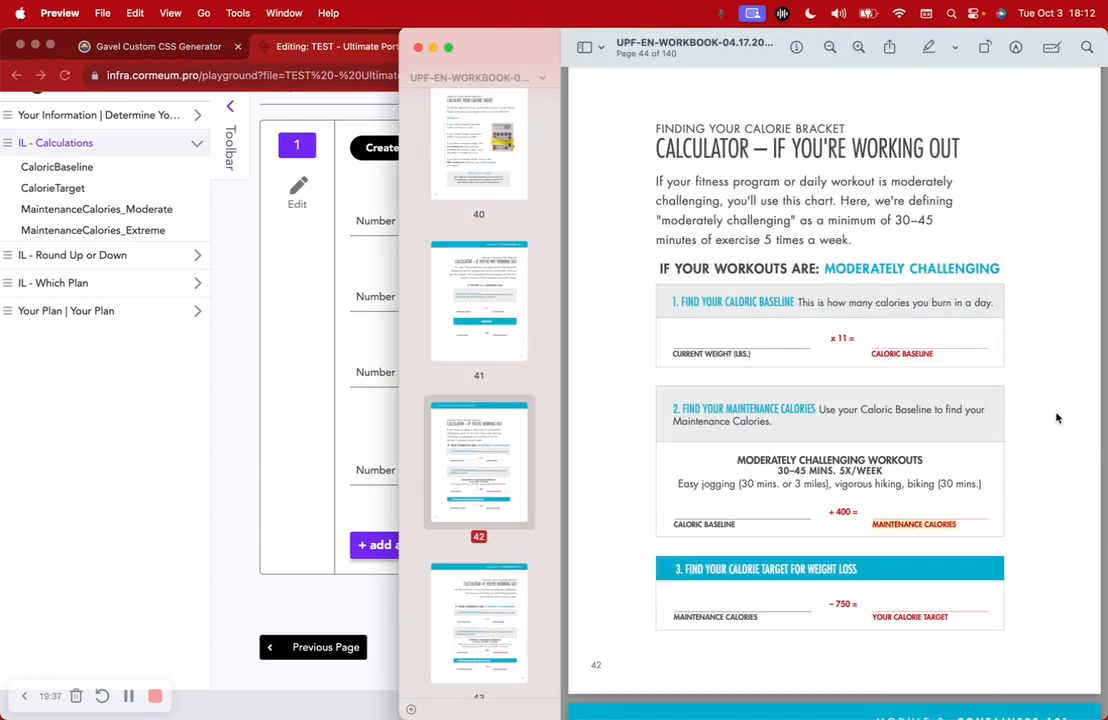
click(286, 420)
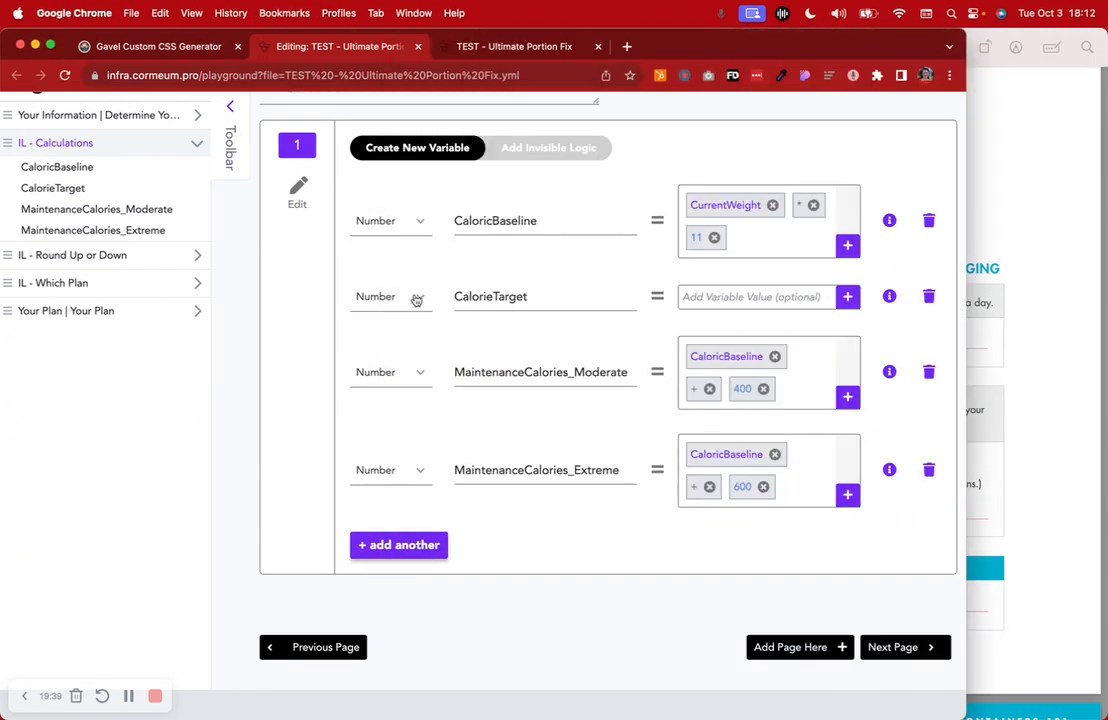
Show the calculations page's IF/THEN rules and scroll through the ELSE-IF branches
click(527, 153)
scroll(563, 451, down, 3)
scroll(563, 451, down, 10)
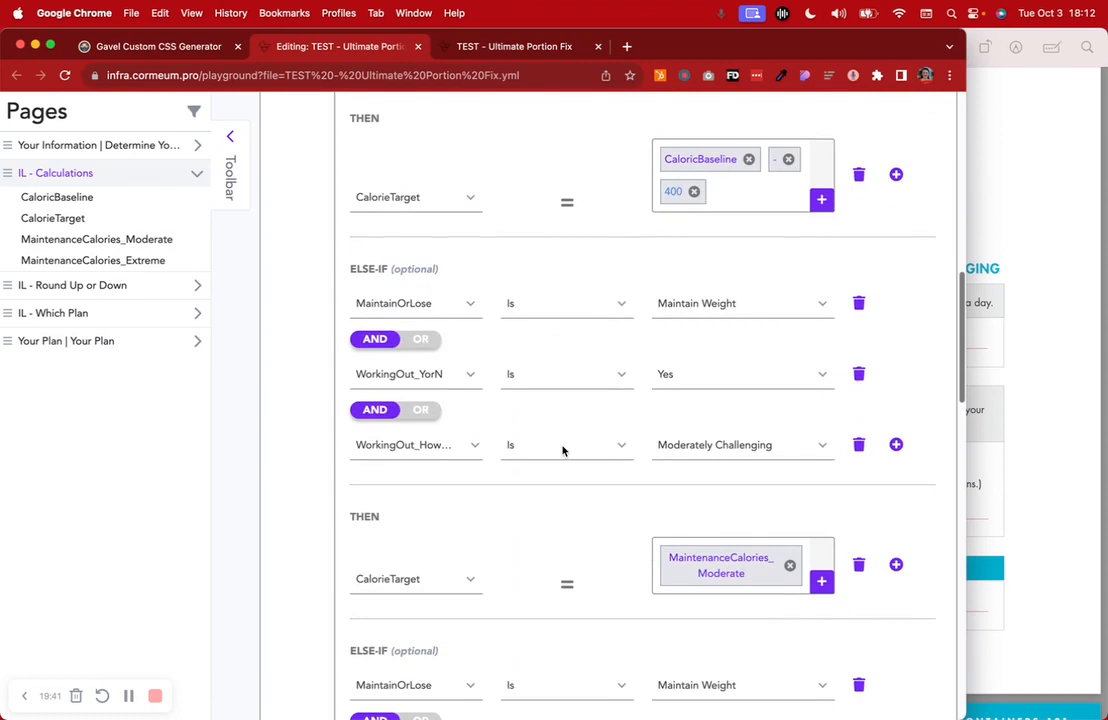
scroll(563, 451, down, 5)
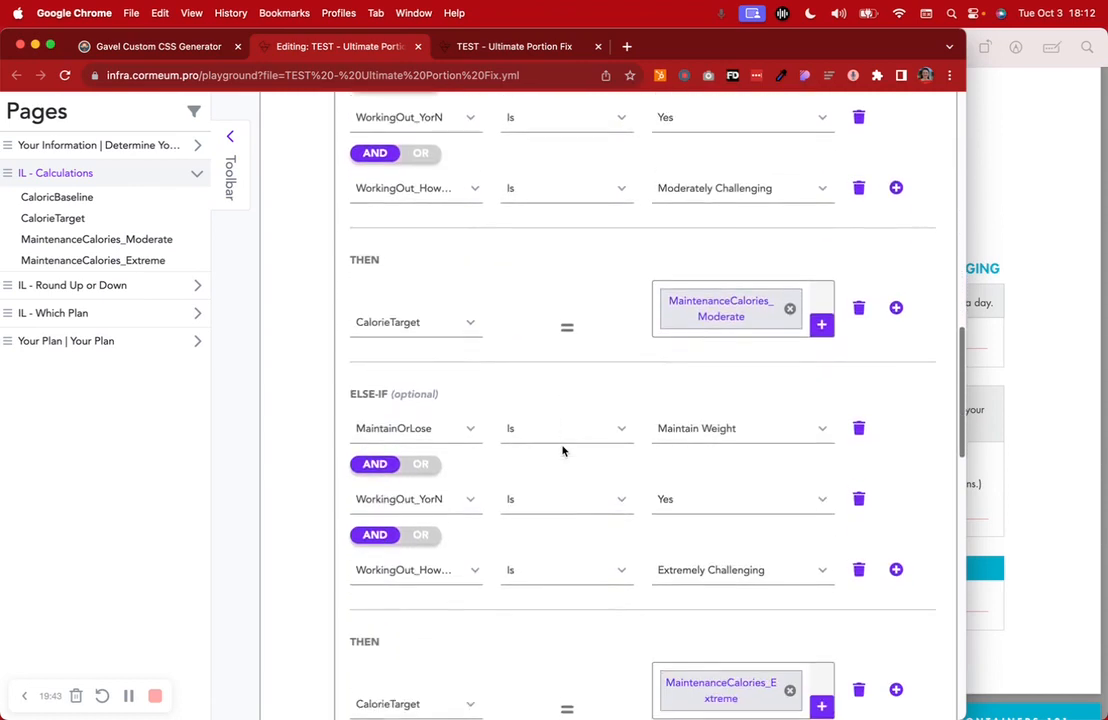
scroll(563, 451, up, 1)
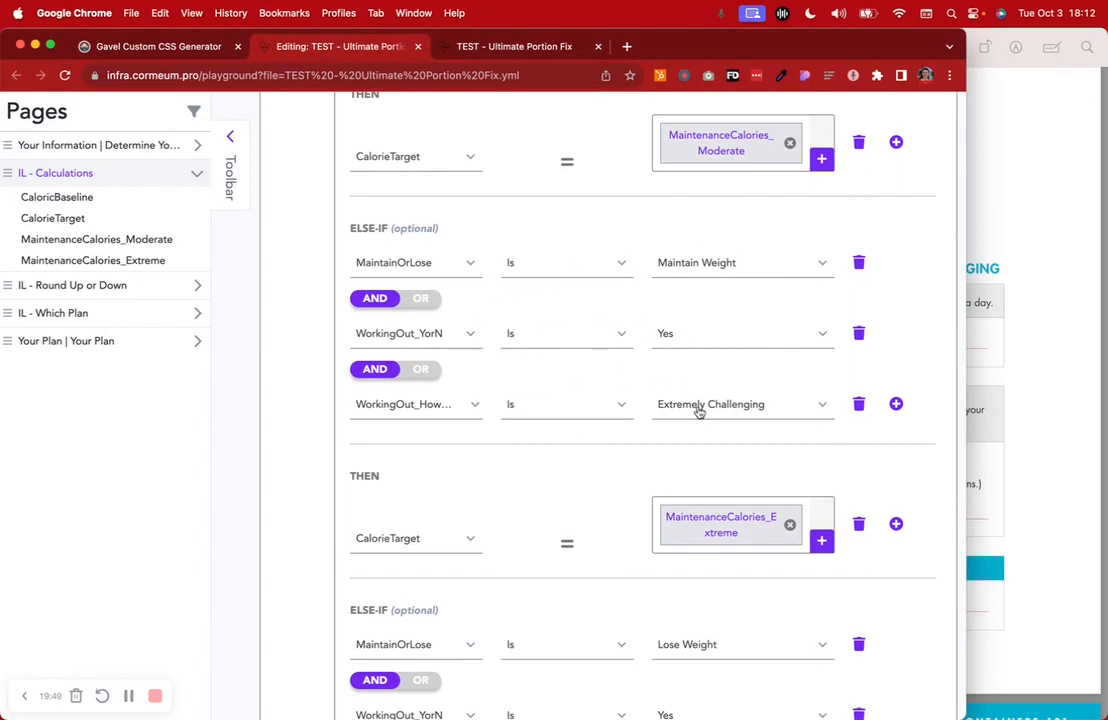
scroll(702, 415, down, 4)
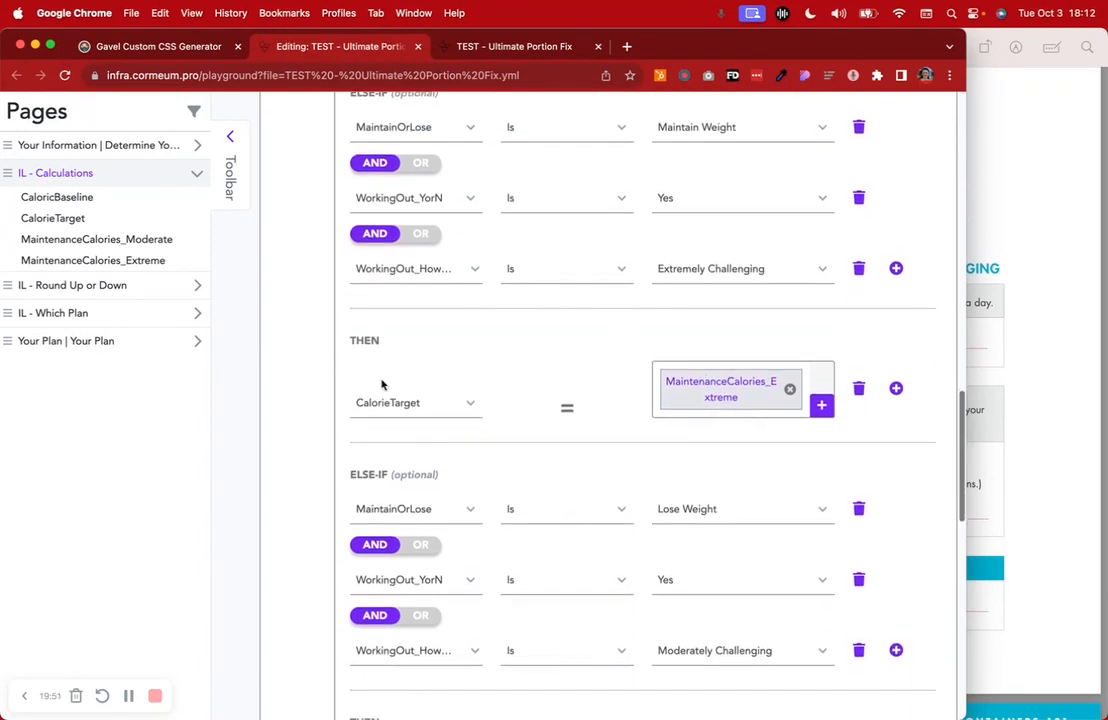
Compare the rules with the workbook's extreme calculator on page 43, then return to Gavel
click(1068, 414)
scroll(1068, 414, down, 10)
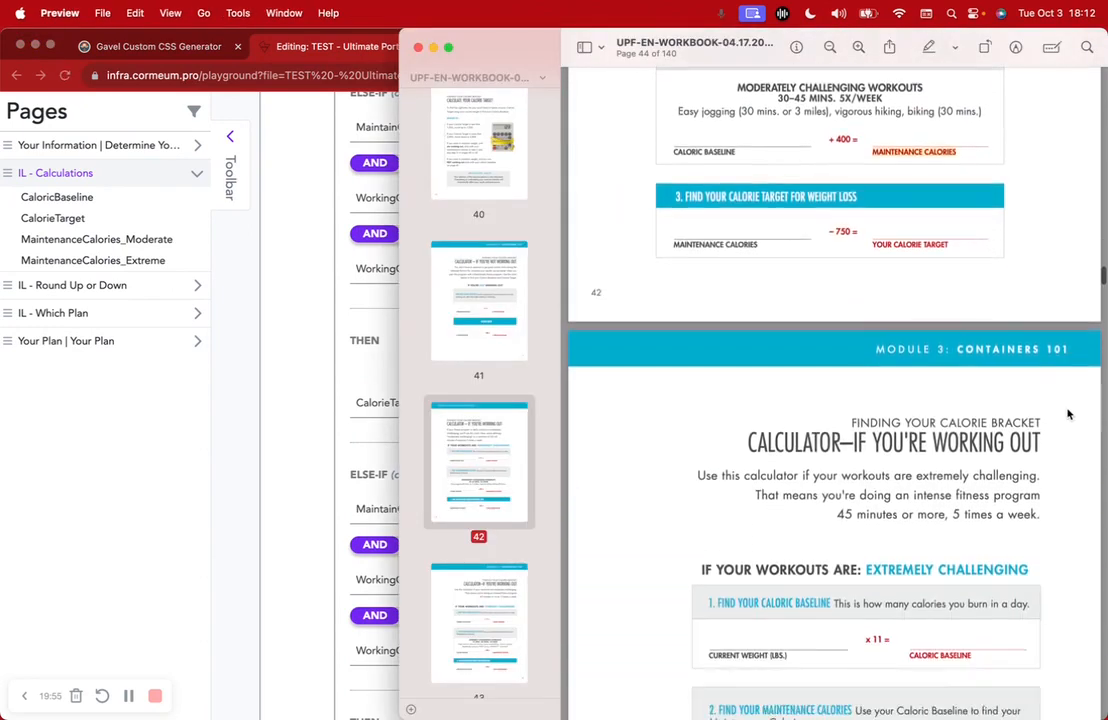
scroll(1068, 414, down, 3)
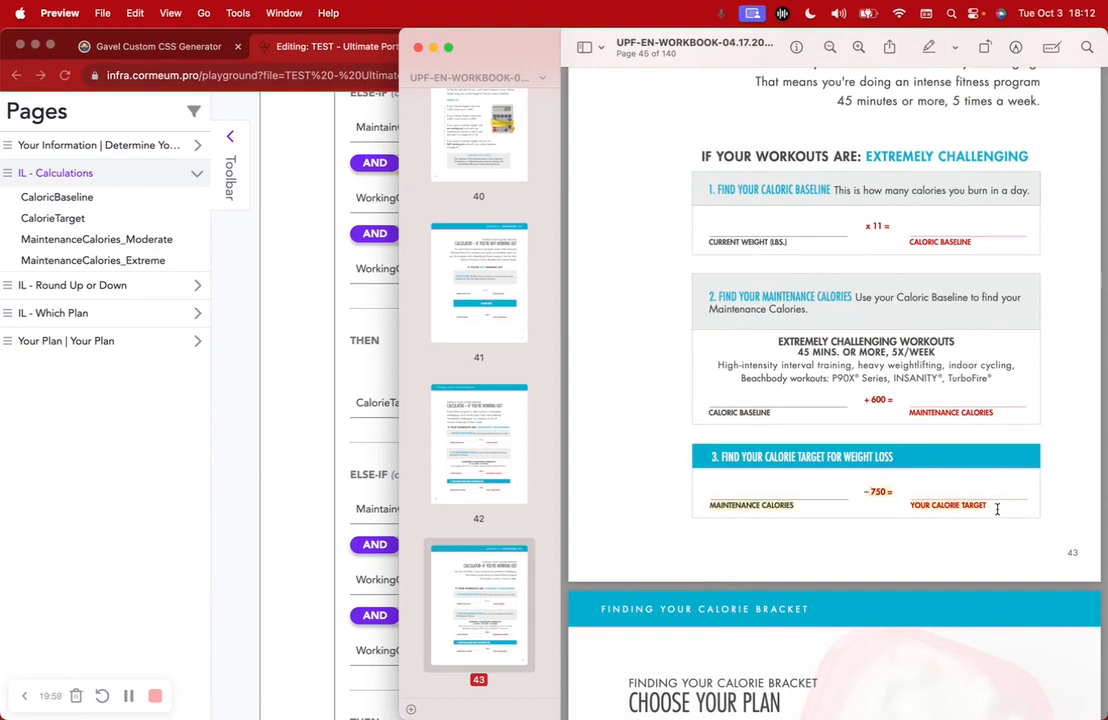
scroll(877, 401, up, 12)
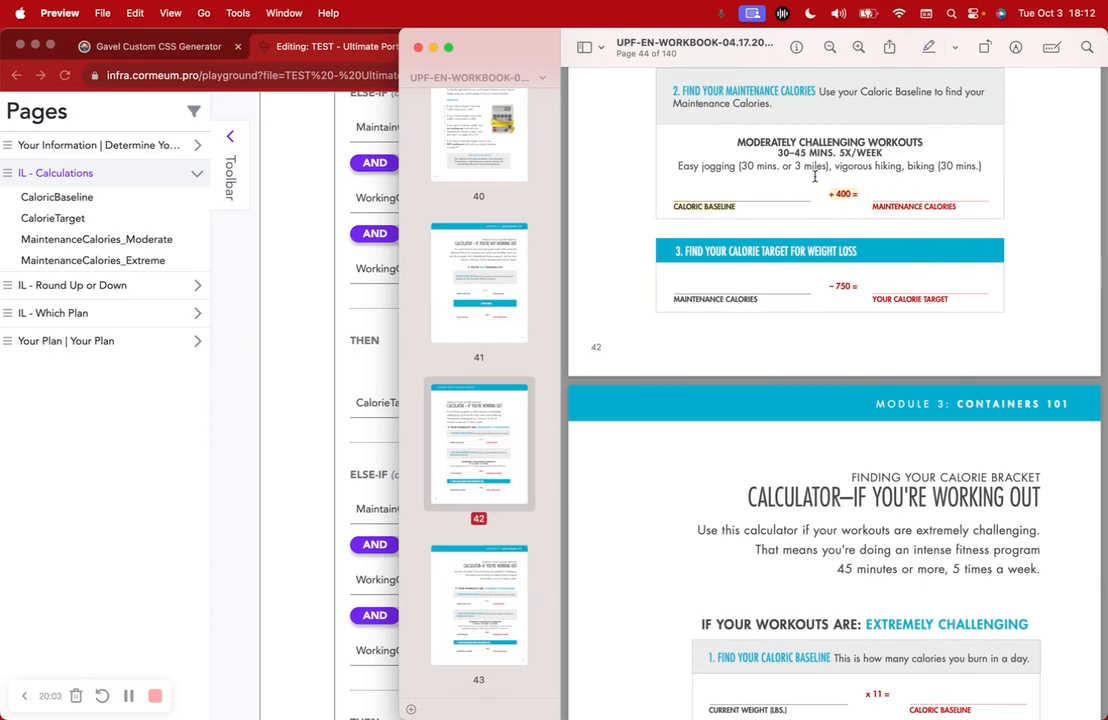
click(293, 350)
scroll(420, 290, up, 15)
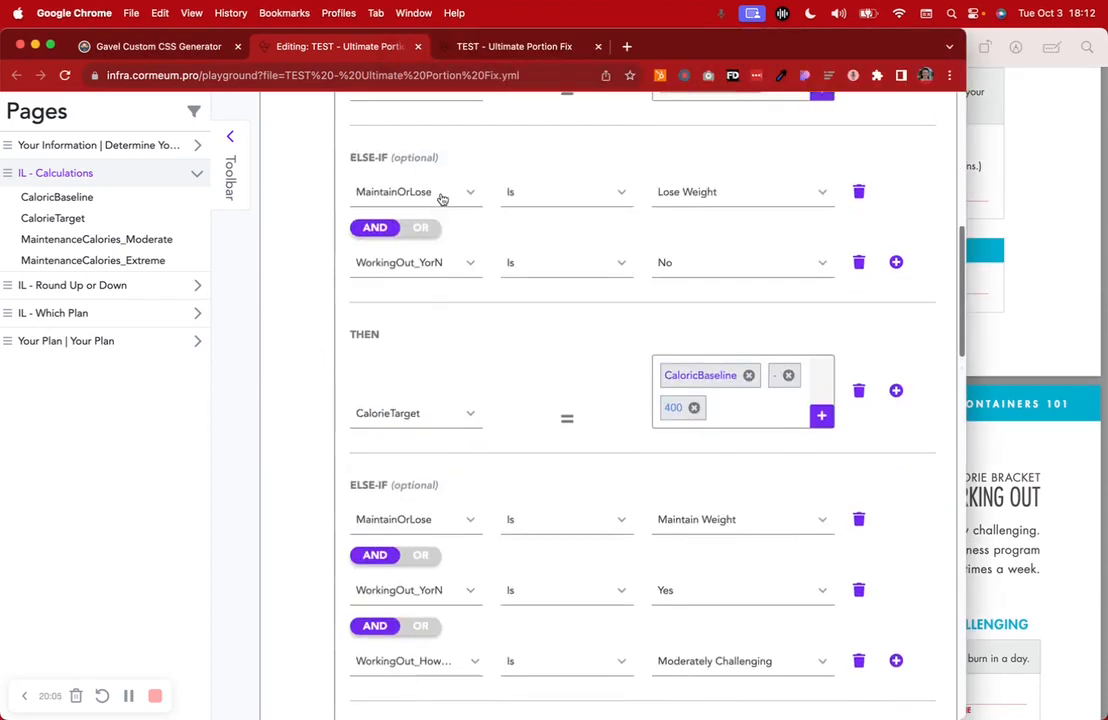
click(417, 437)
scroll(408, 432, down, 5)
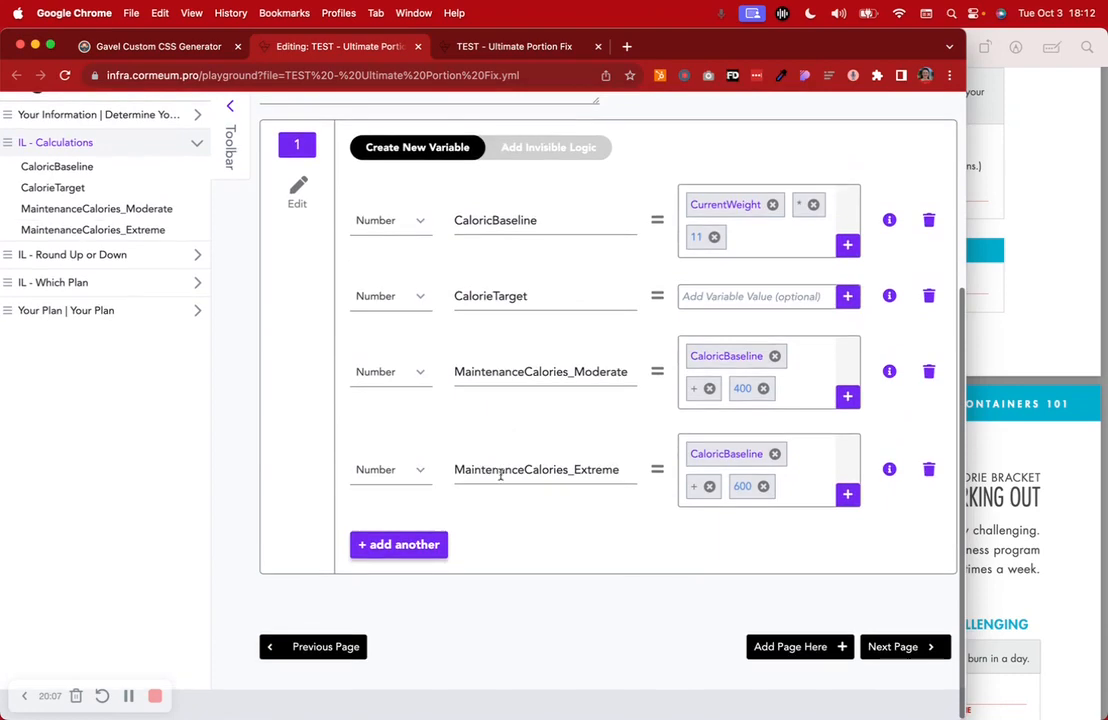
click(530, 148)
scroll(613, 452, down, 5)
scroll(613, 452, down, 8)
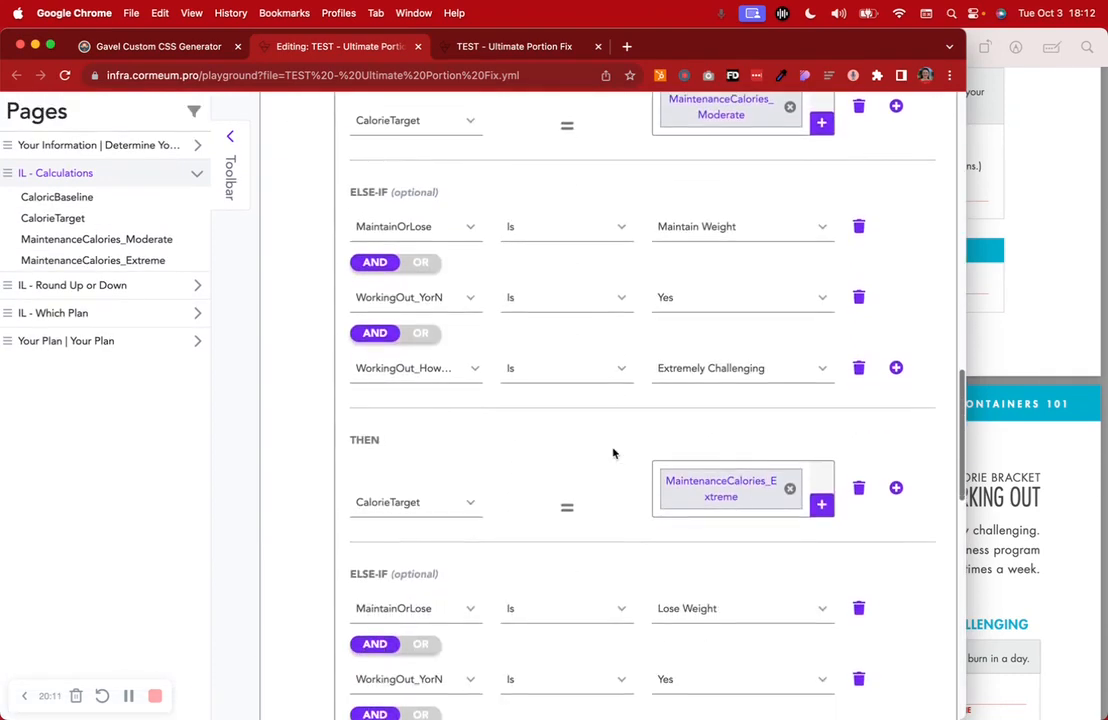
scroll(613, 452, down, 3)
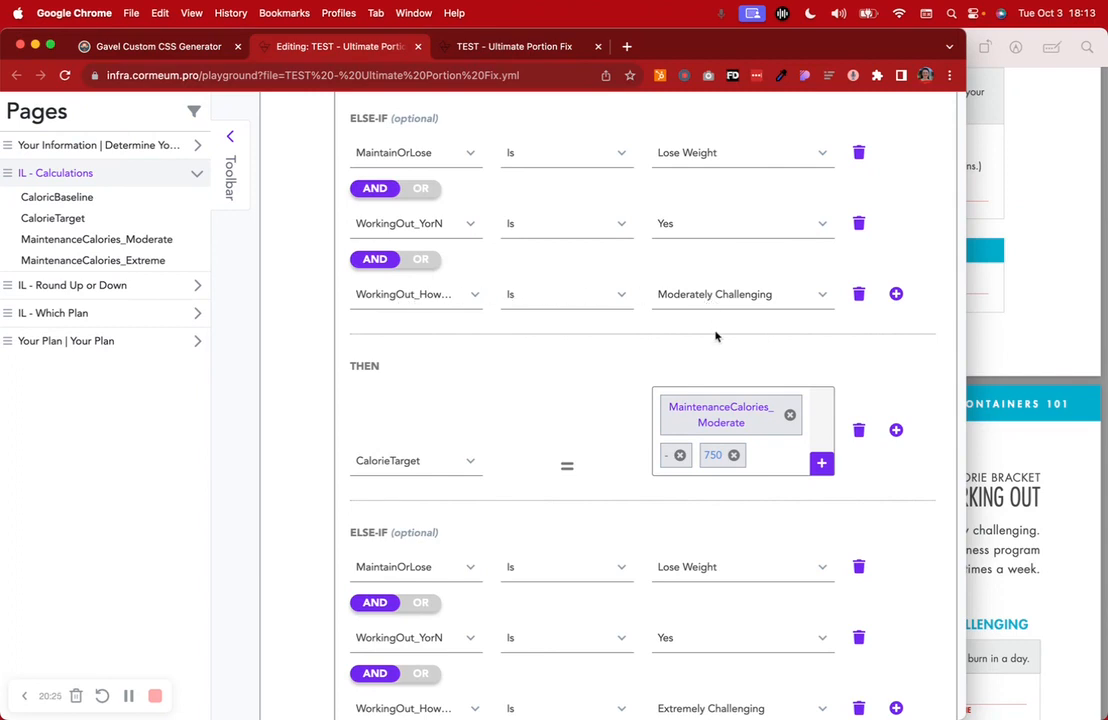
click(993, 460)
scroll(1045, 460, up, 5)
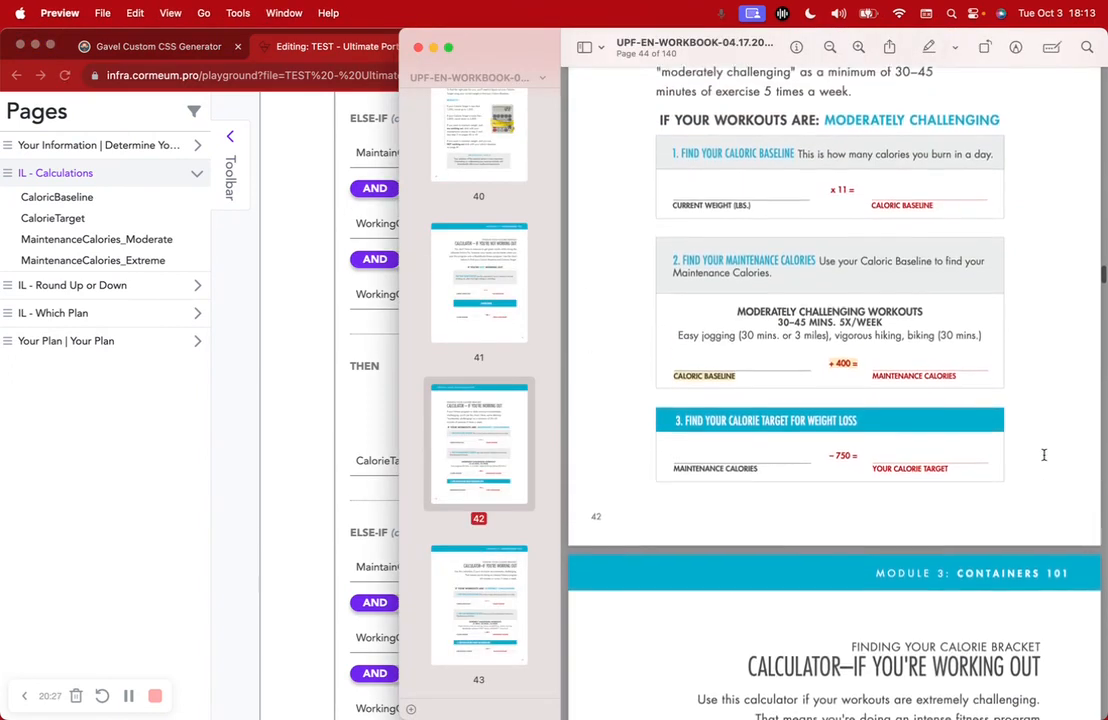
scroll(978, 430, down, 1)
scroll(977, 428, up, 4)
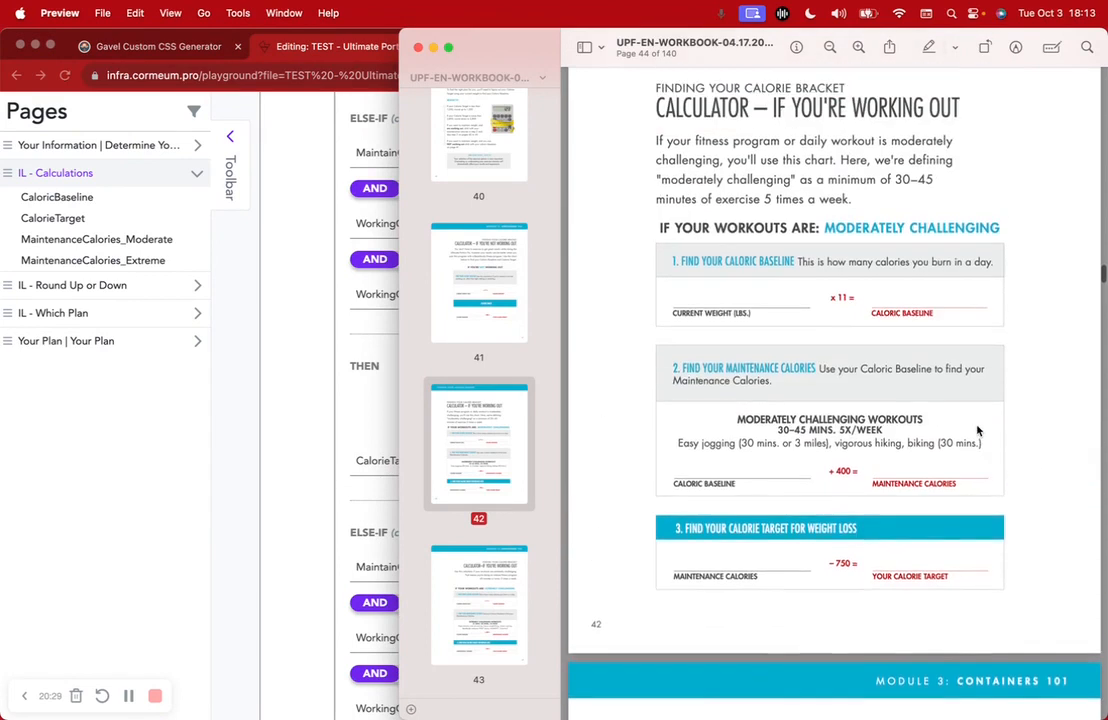
scroll(1002, 304, down, 5)
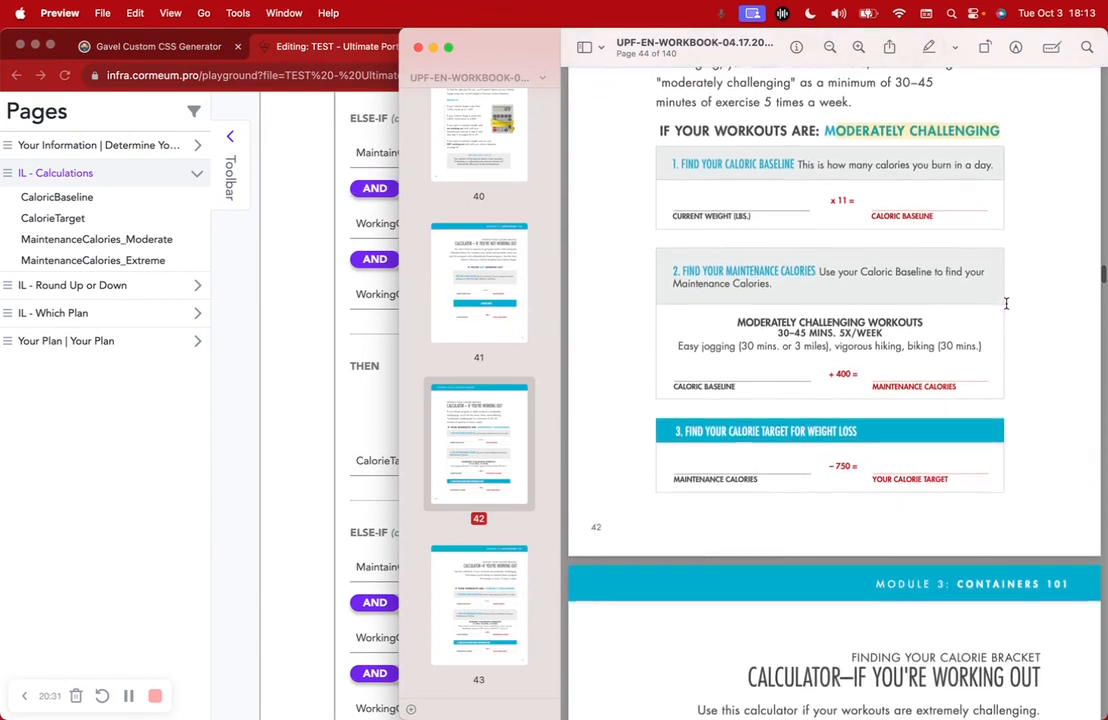
drag(919, 238, 962, 237)
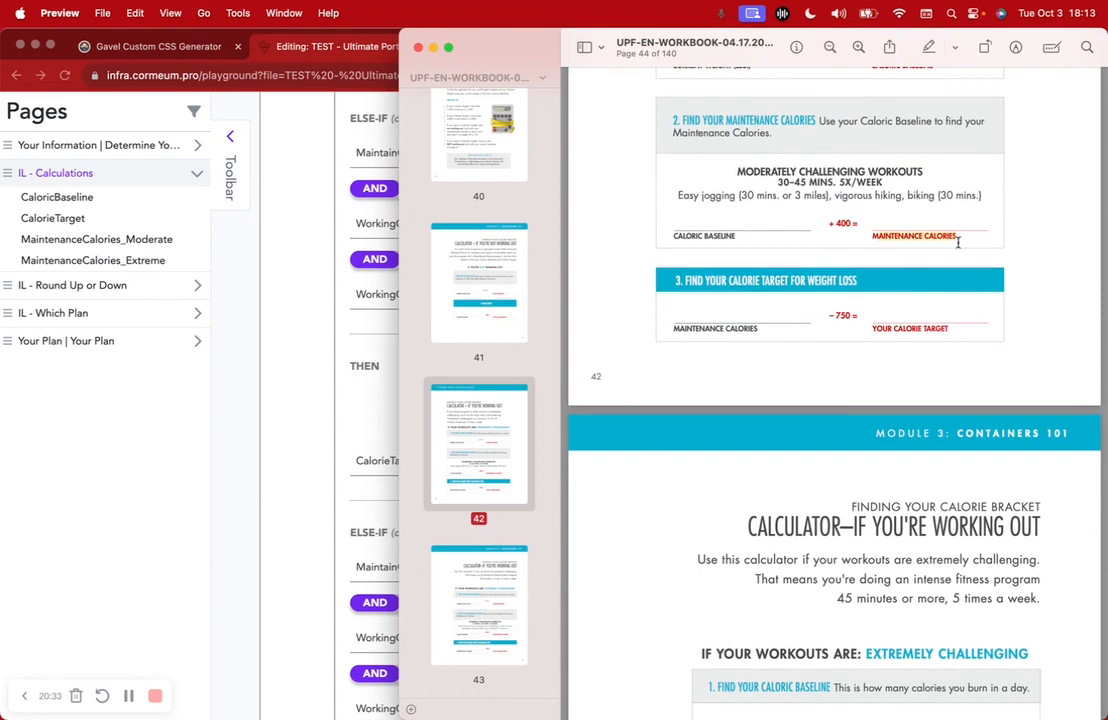
drag(826, 310, 958, 331)
click(360, 392)
scroll(300, 446, down, 2)
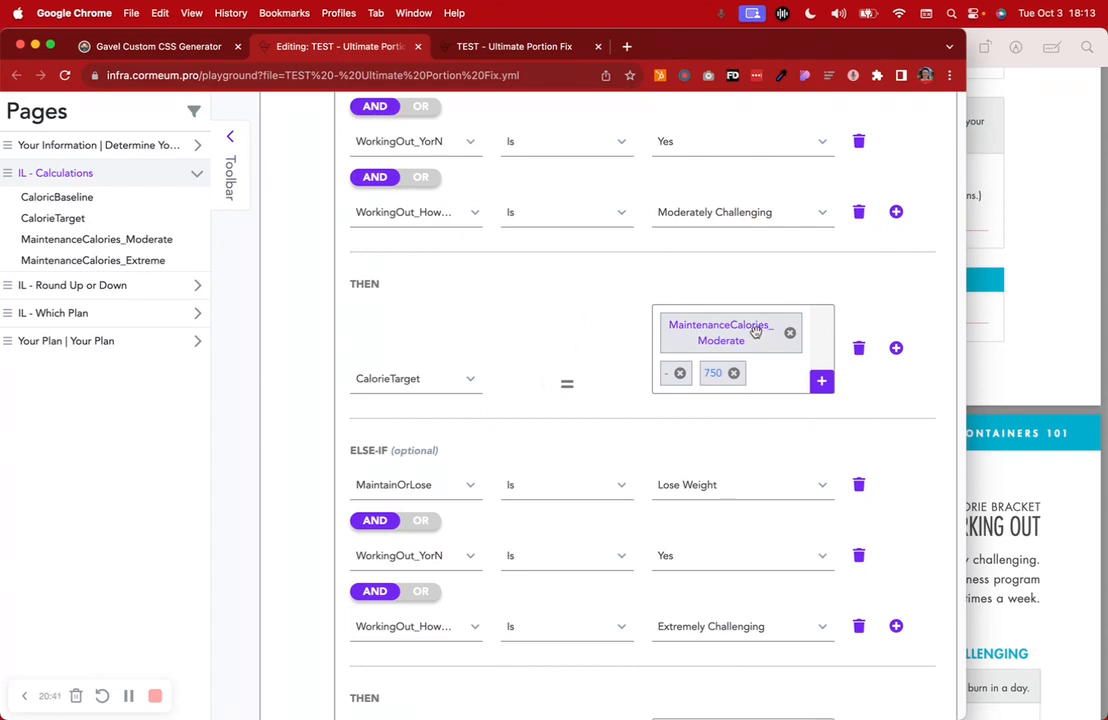
click(1002, 361)
scroll(771, 268, up, 2)
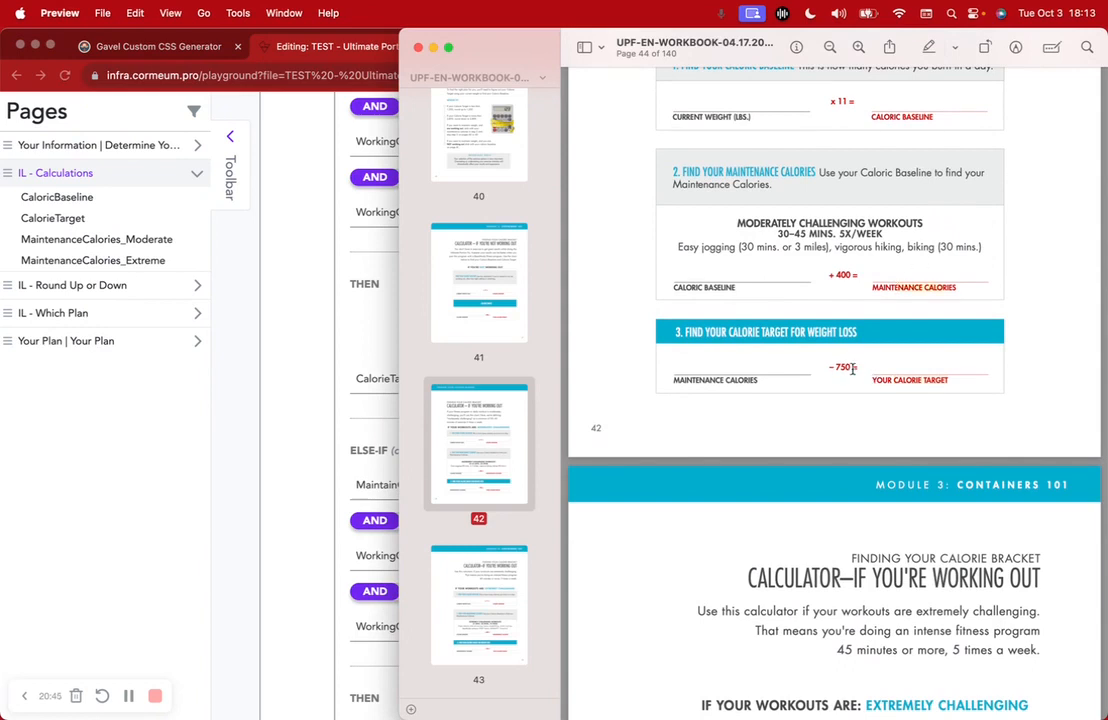
click(342, 393)
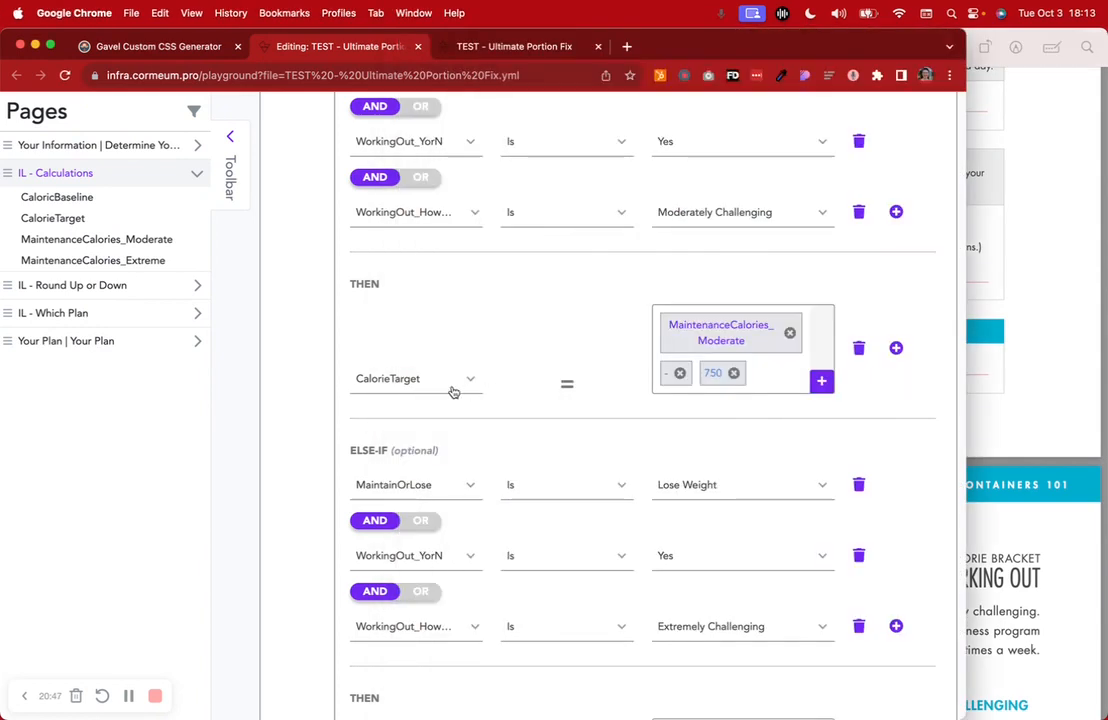
scroll(453, 392, down, 6)
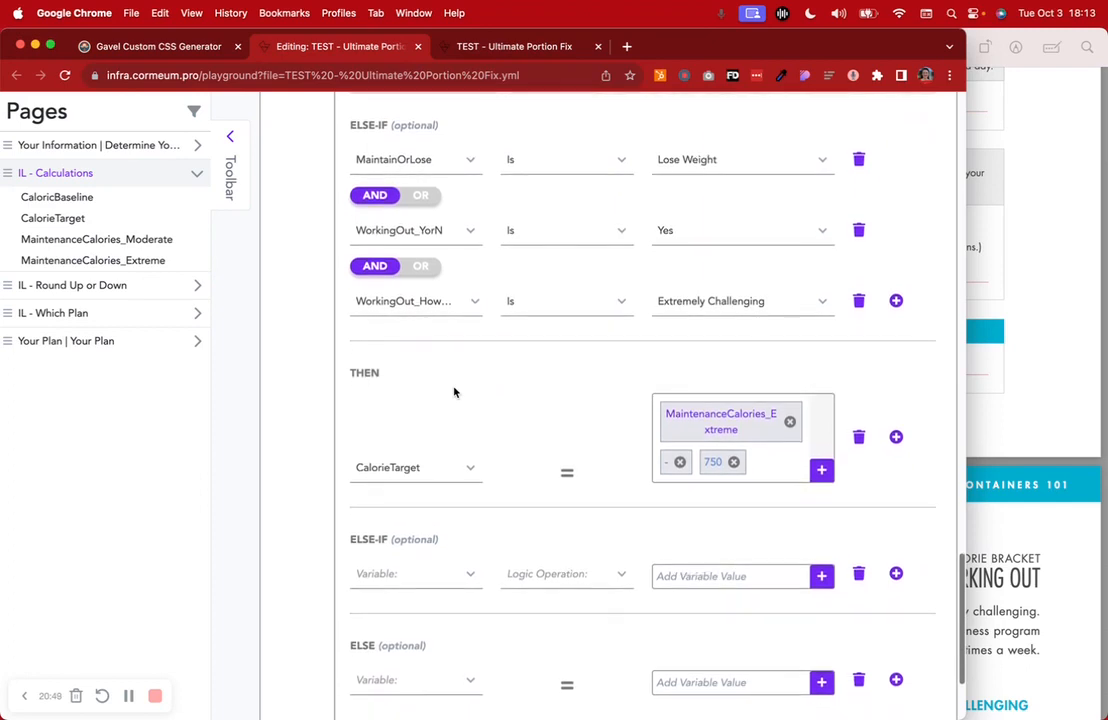
scroll(453, 392, up, 1)
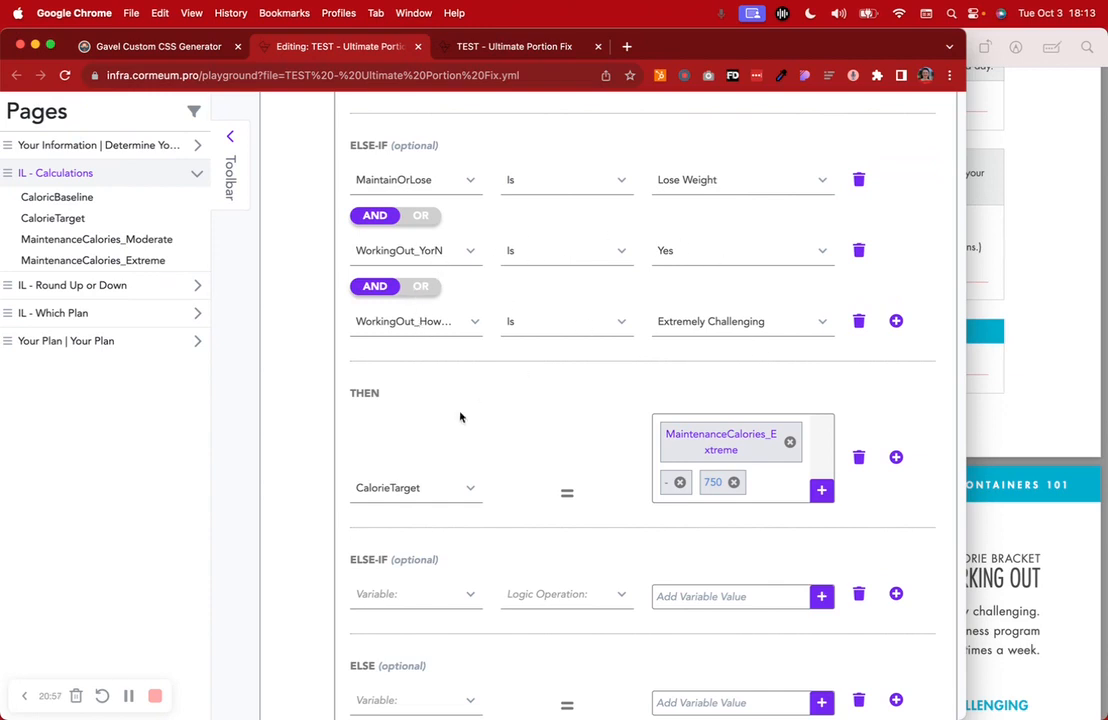
scroll(732, 490, down, 5)
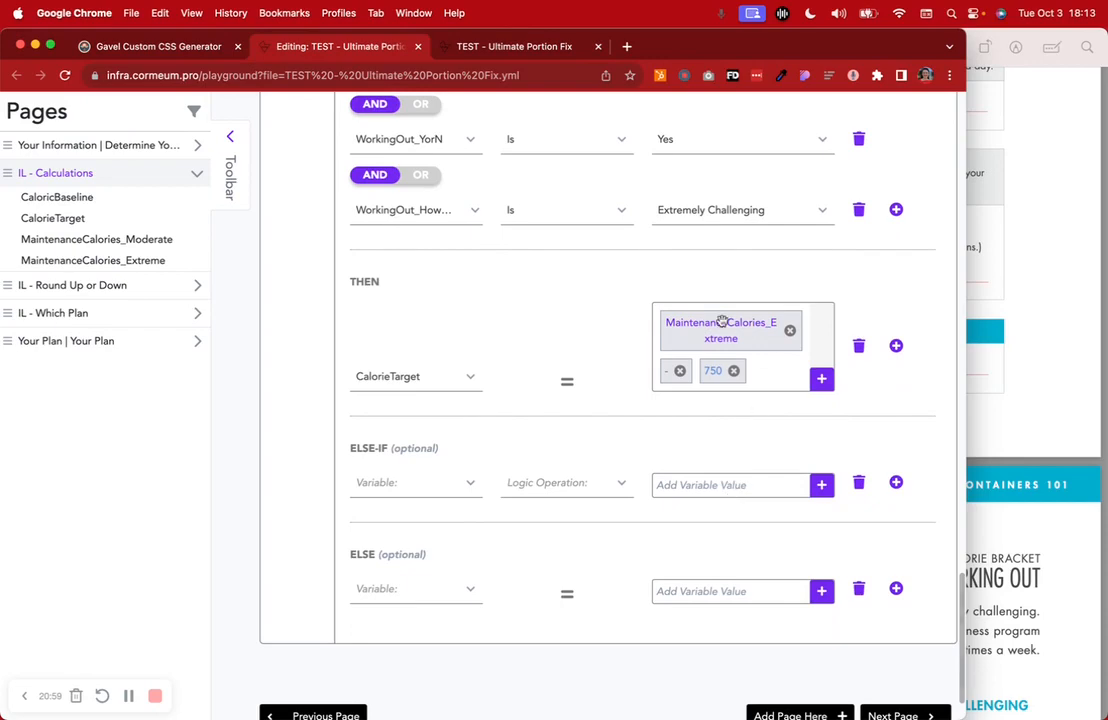
click(1000, 310)
scroll(1021, 326, down, 15)
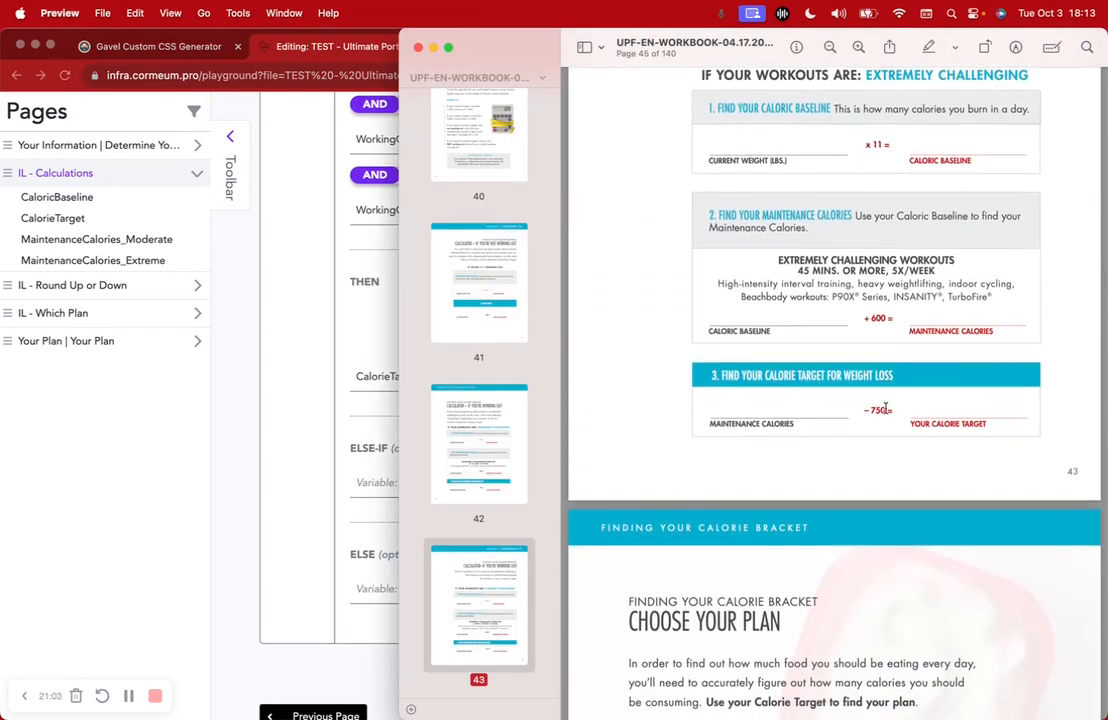
click(276, 425)
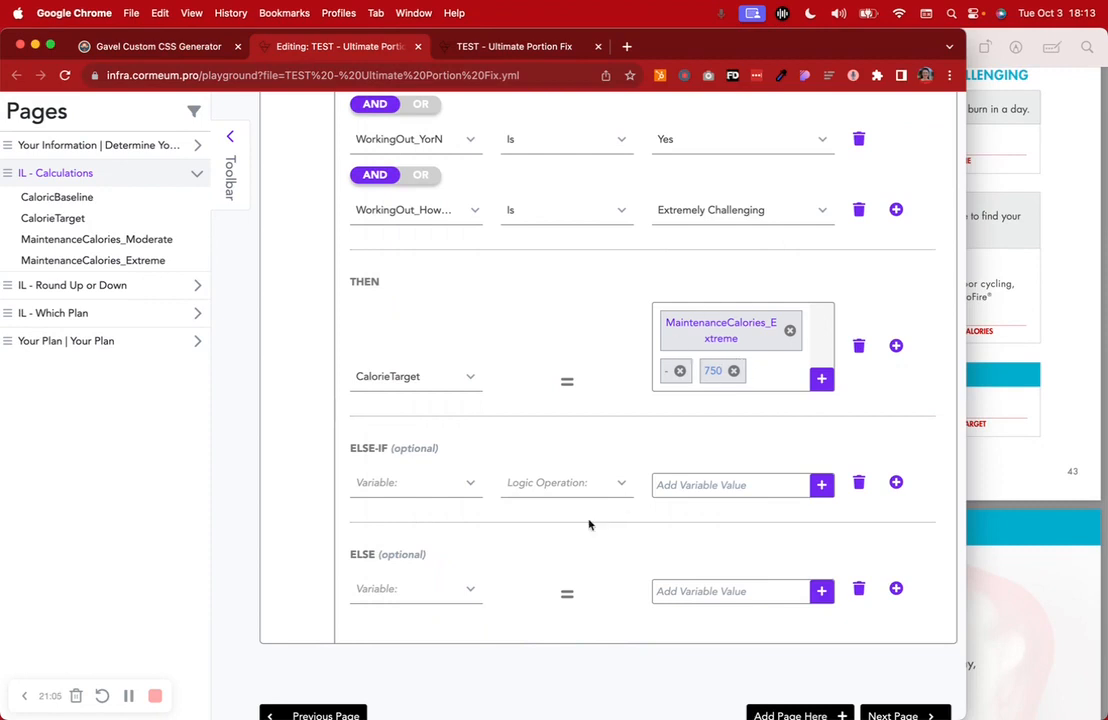
click(416, 491)
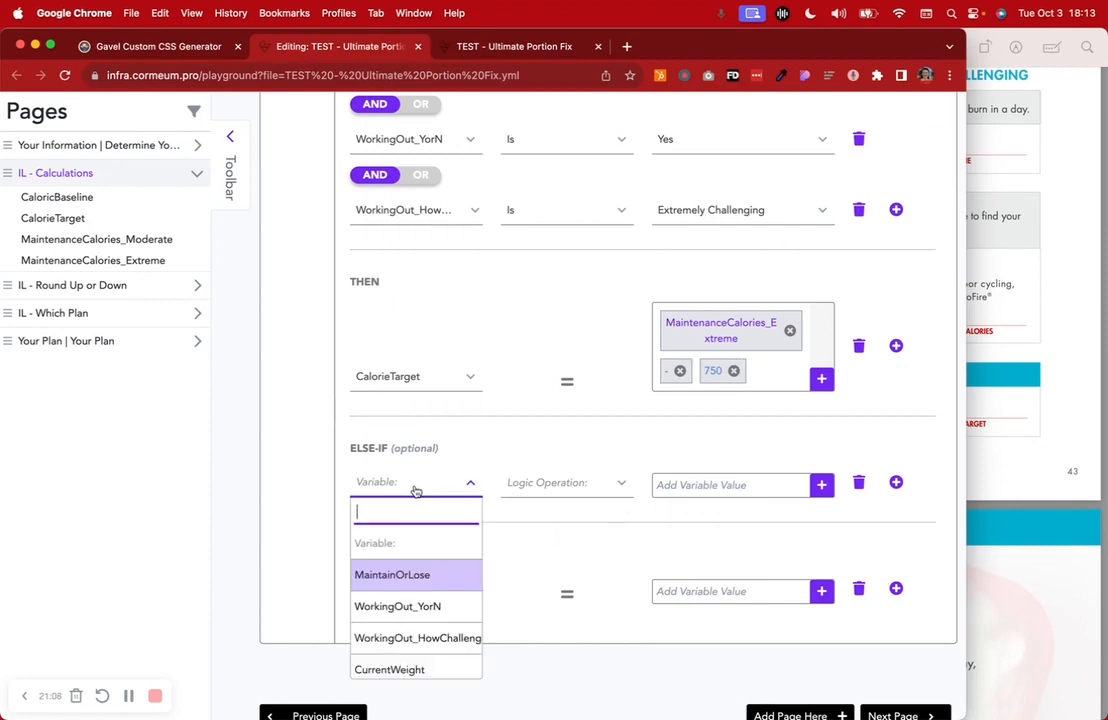
click(426, 575)
click(701, 488)
click(702, 545)
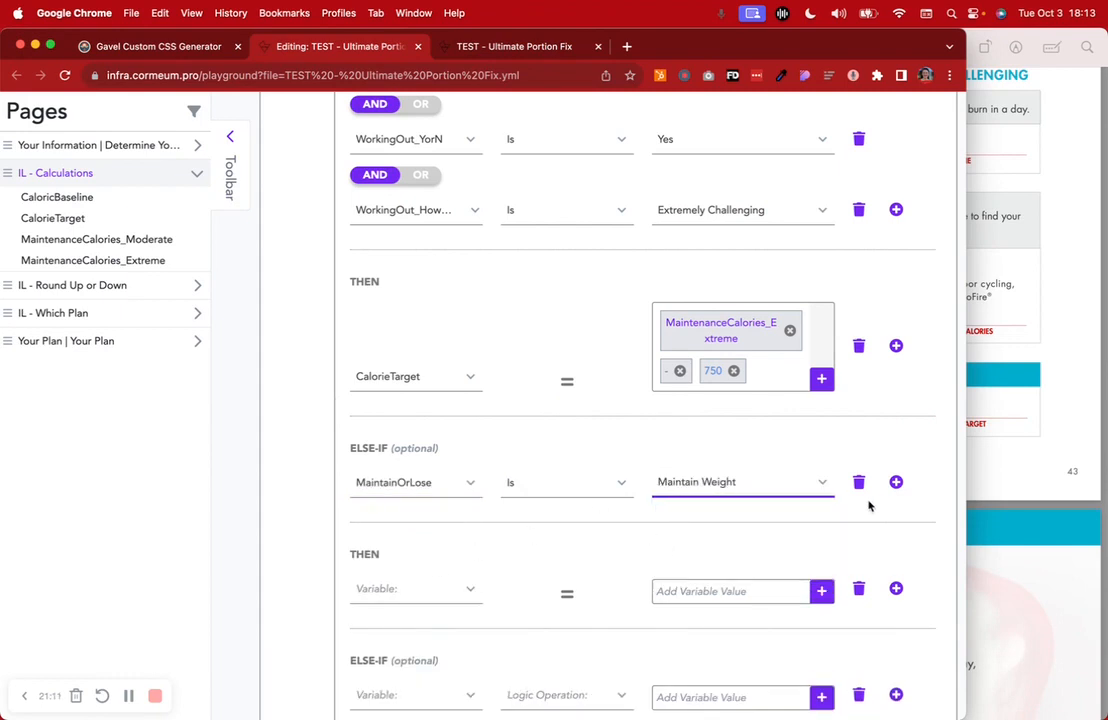
click(896, 482)
click(418, 559)
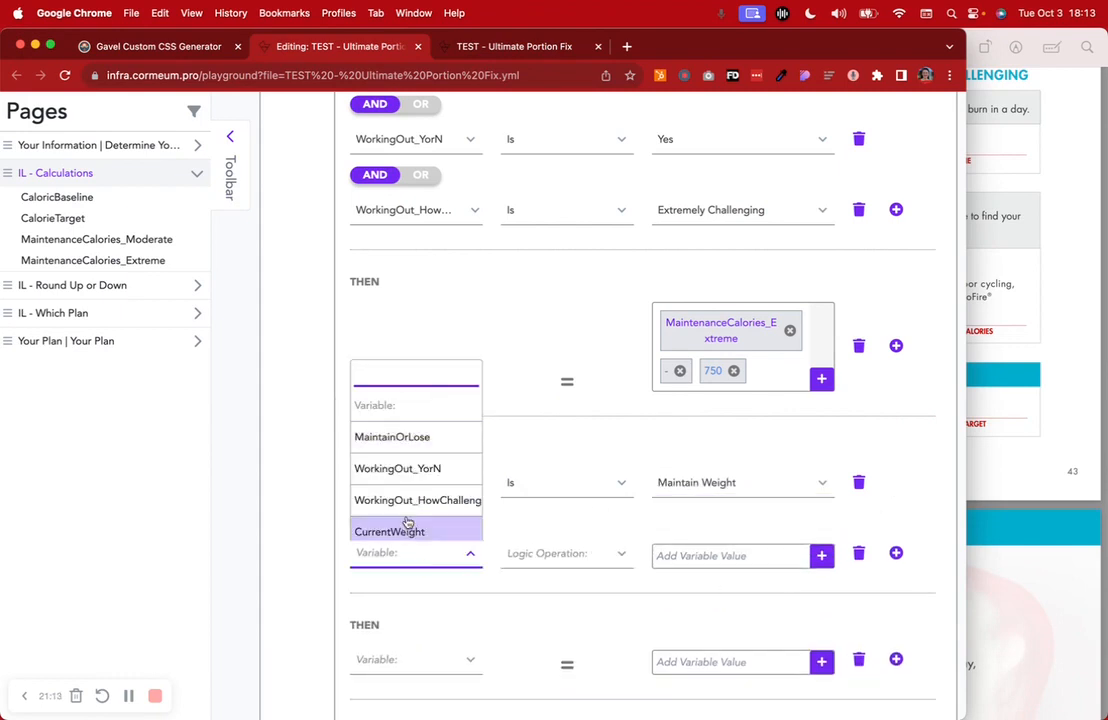
click(398, 467)
click(705, 552)
click(690, 646)
click(896, 553)
click(428, 625)
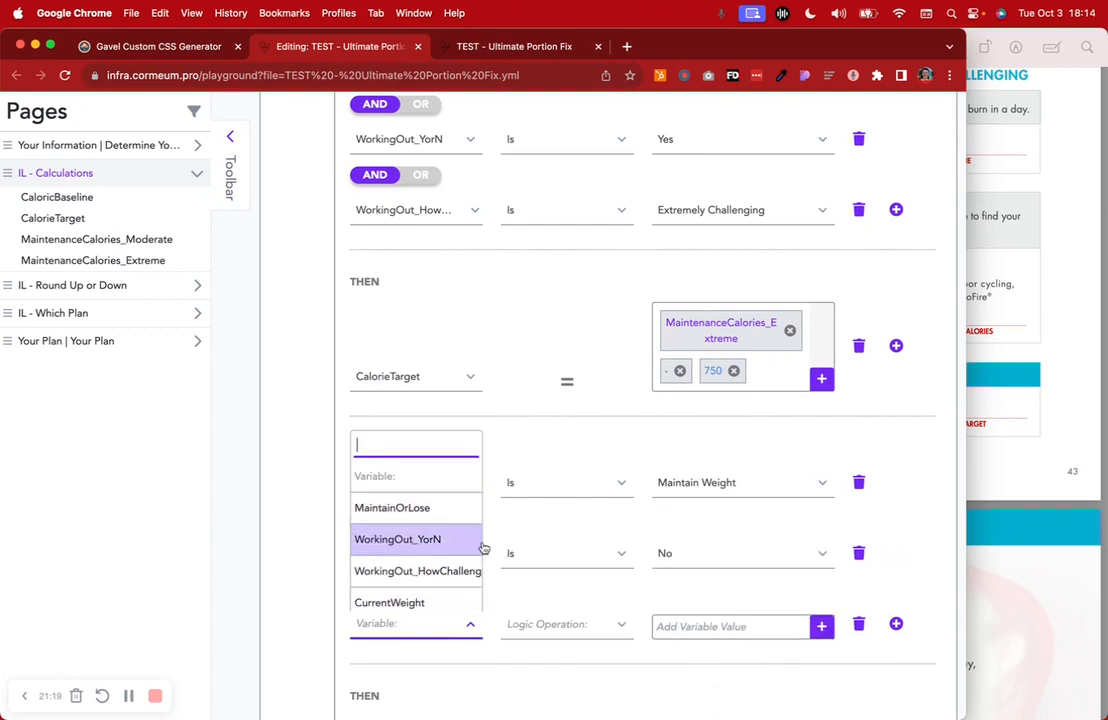
click(695, 553)
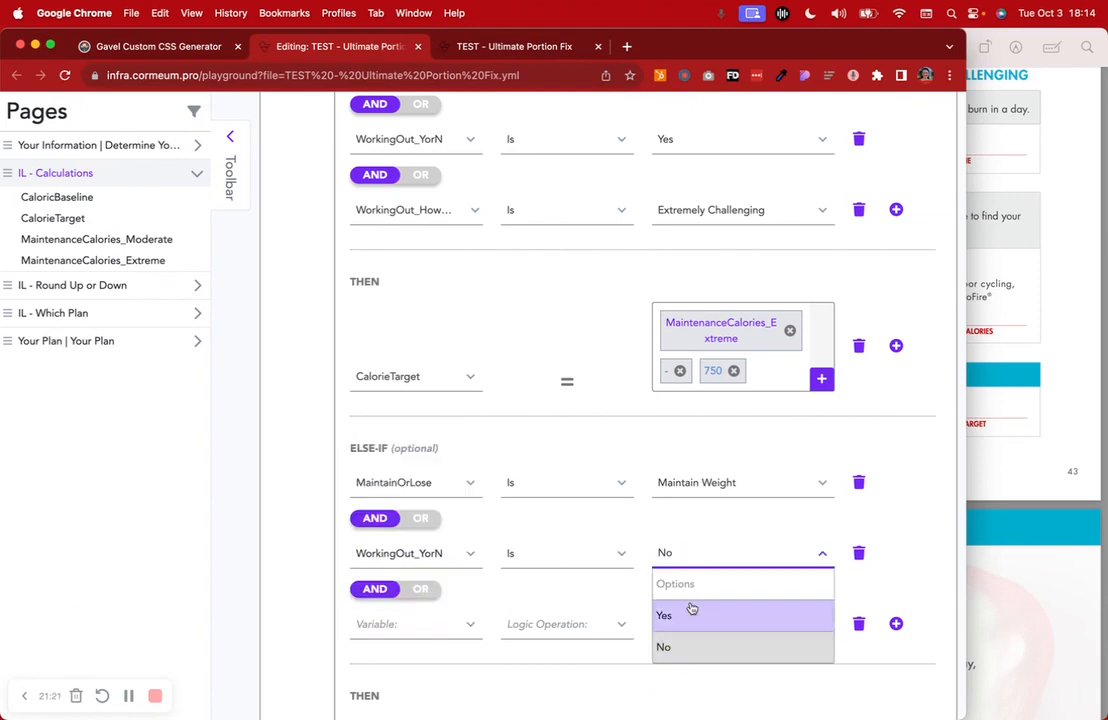
click(690, 610)
click(426, 628)
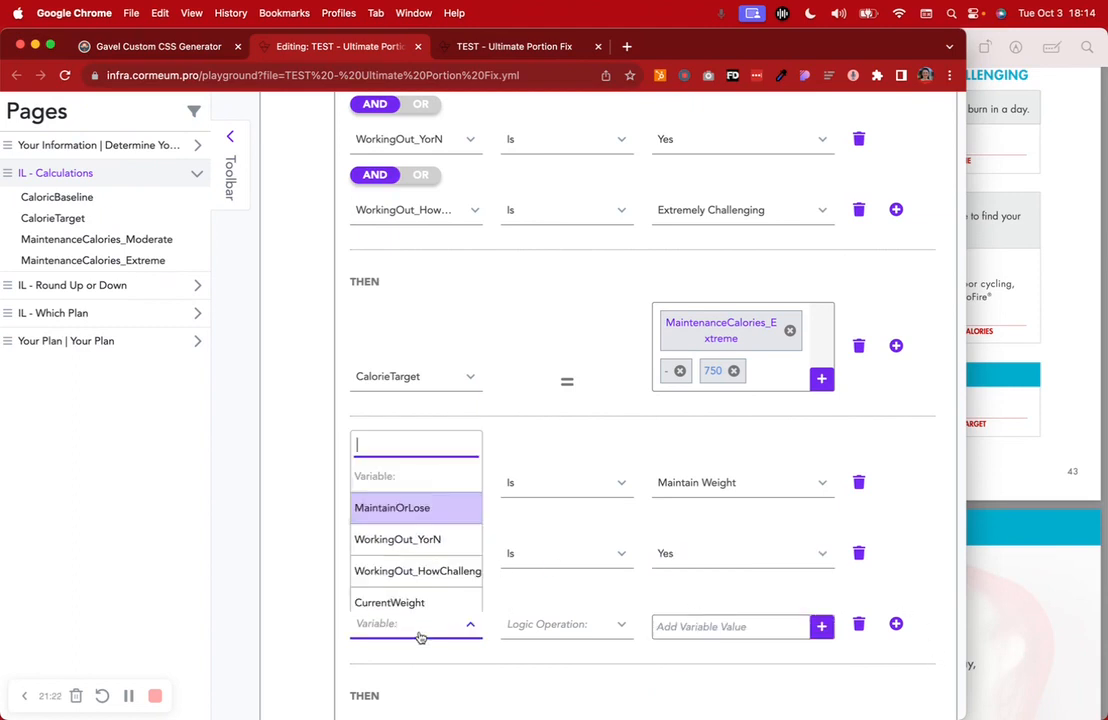
click(428, 571)
click(695, 623)
click(700, 594)
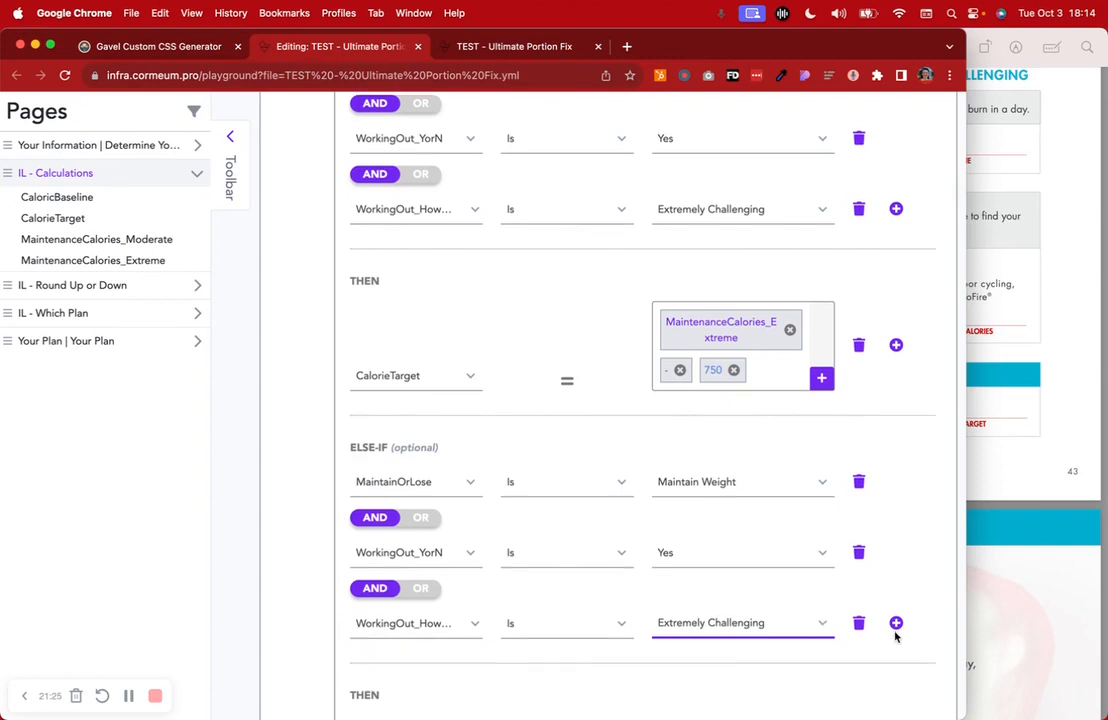
scroll(896, 634, down, 3)
click(380, 572)
click(409, 487)
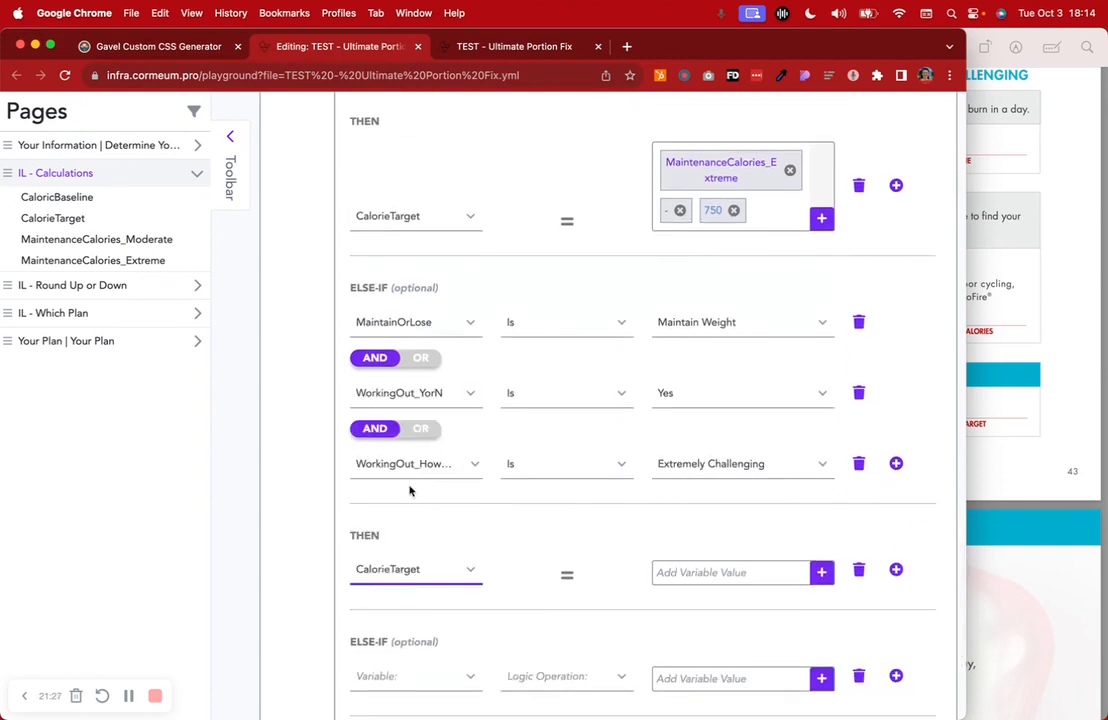
click(820, 574)
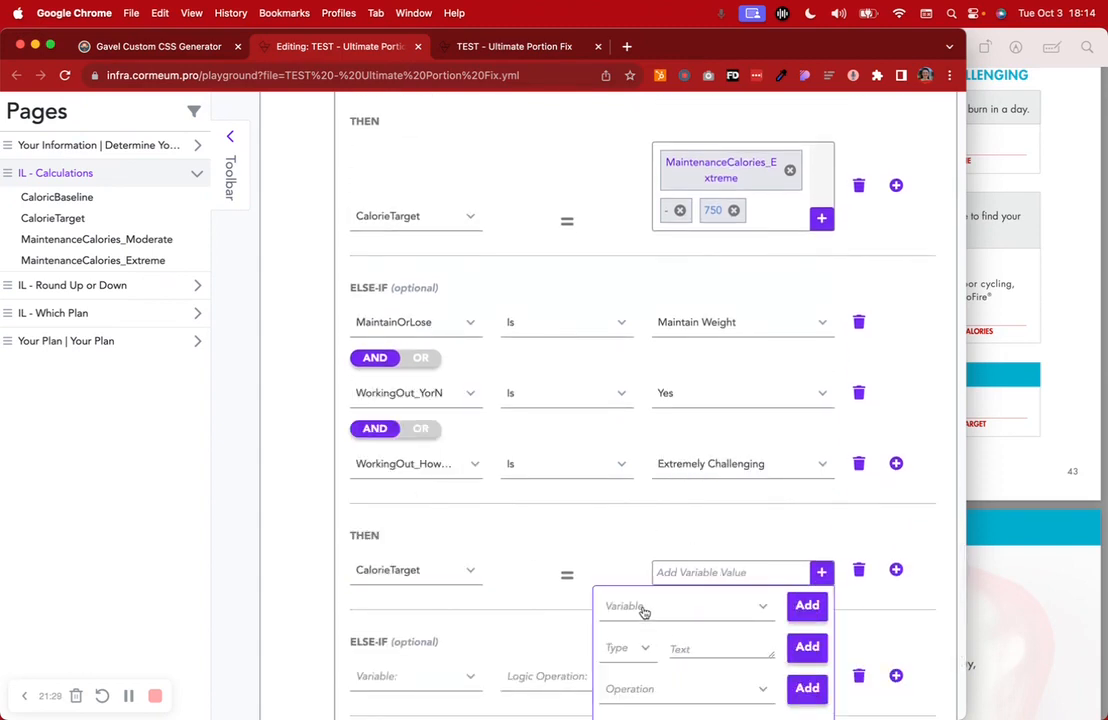
click(649, 607)
scroll(683, 585, down, 1)
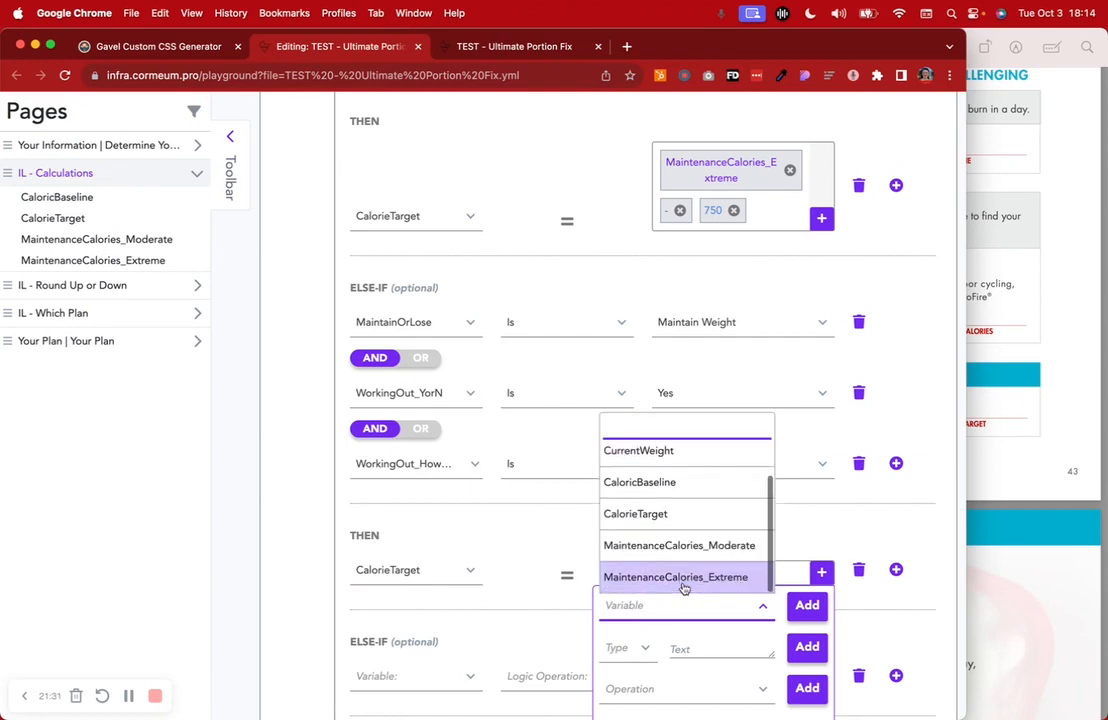
click(701, 576)
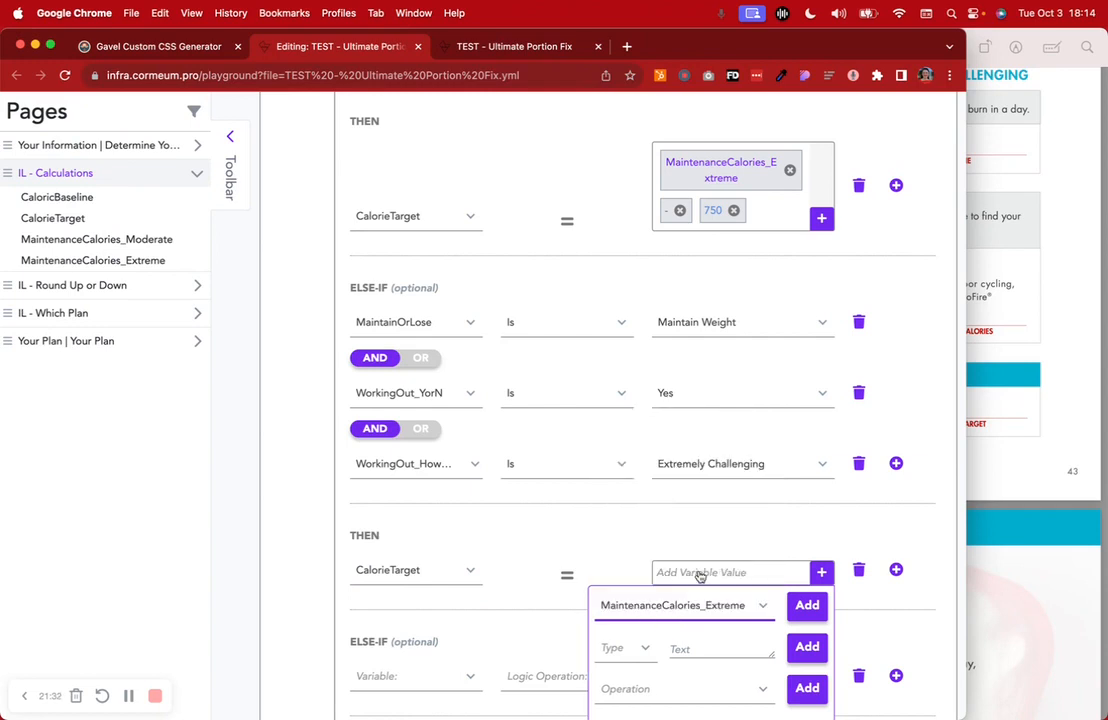
click(807, 605)
scroll(640, 584, down, 3)
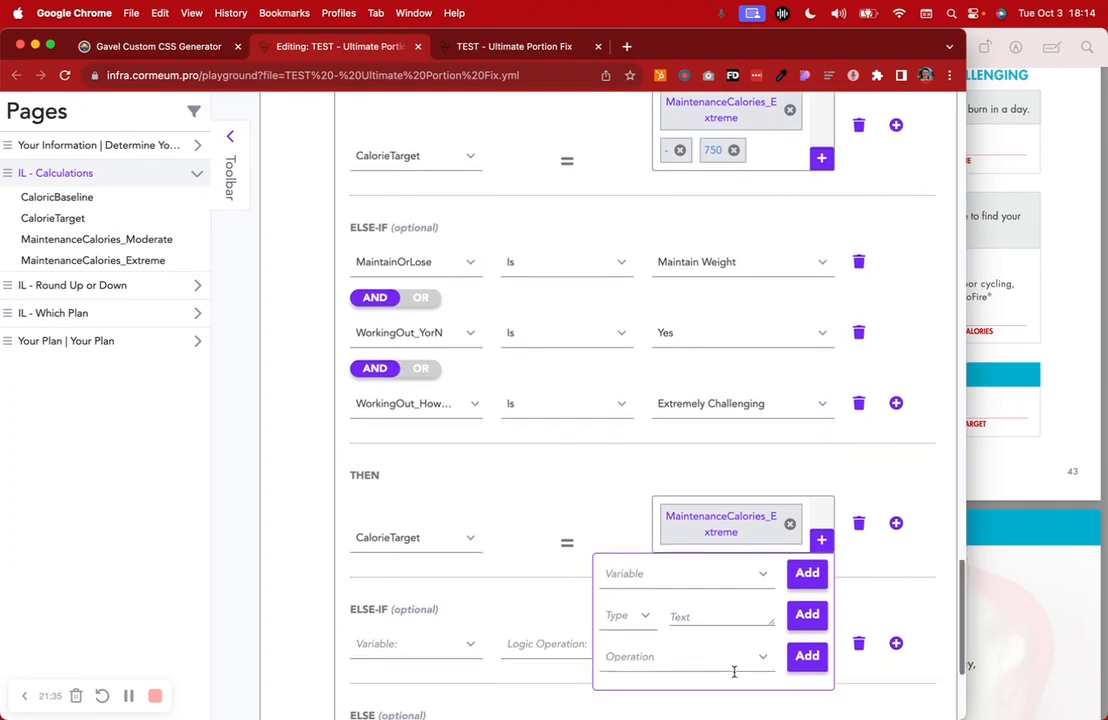
click(641, 590)
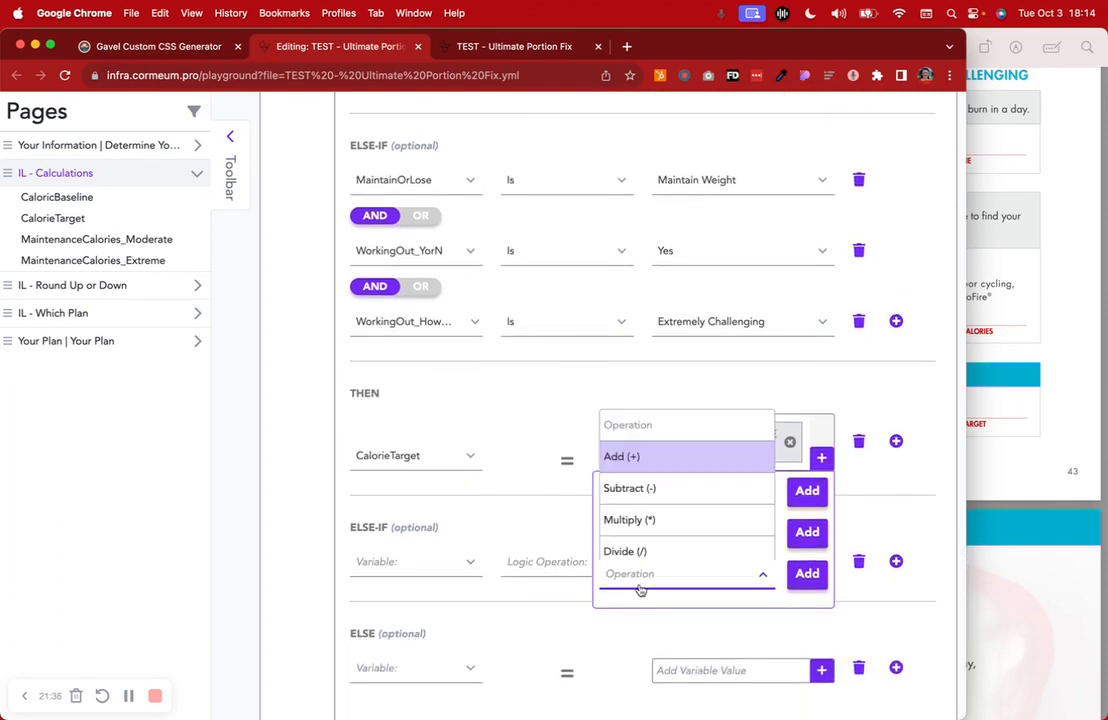
click(645, 490)
click(807, 575)
click(636, 566)
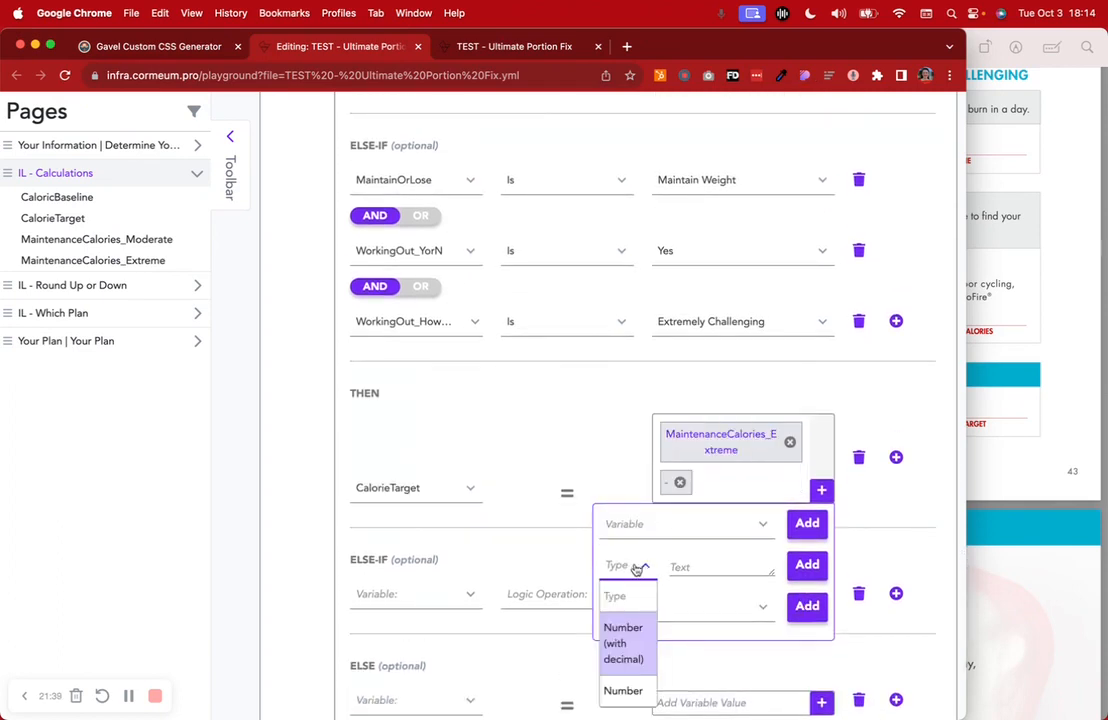
click(621, 688)
click(686, 575)
text(75)
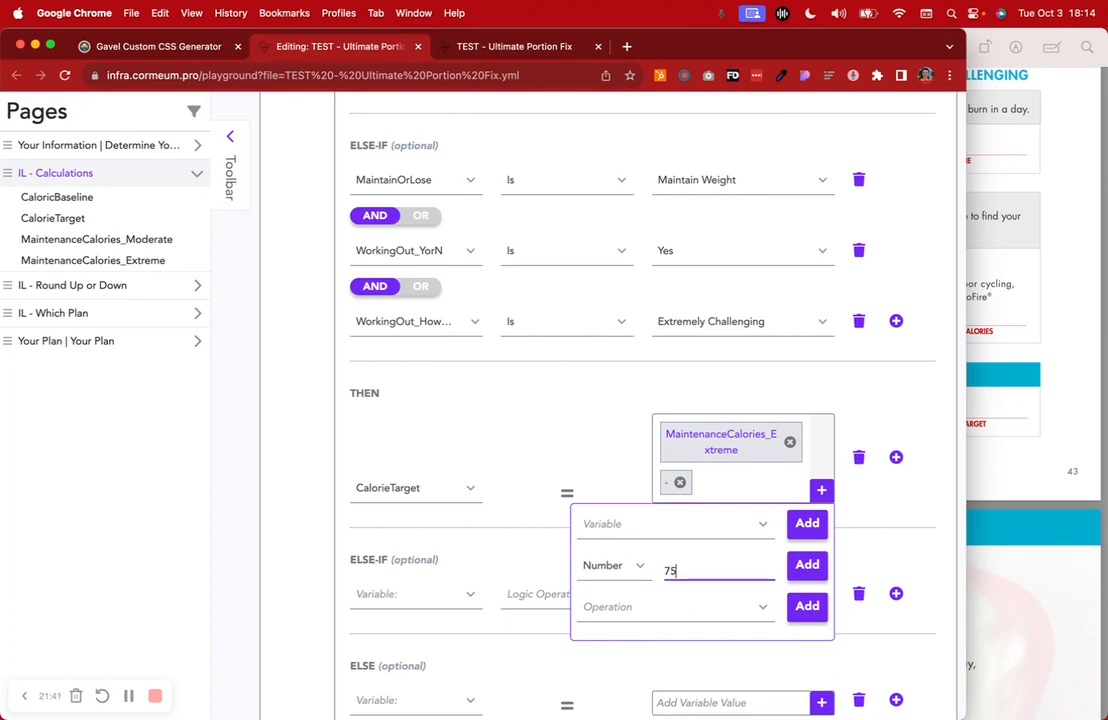
text(0)
key(Return)
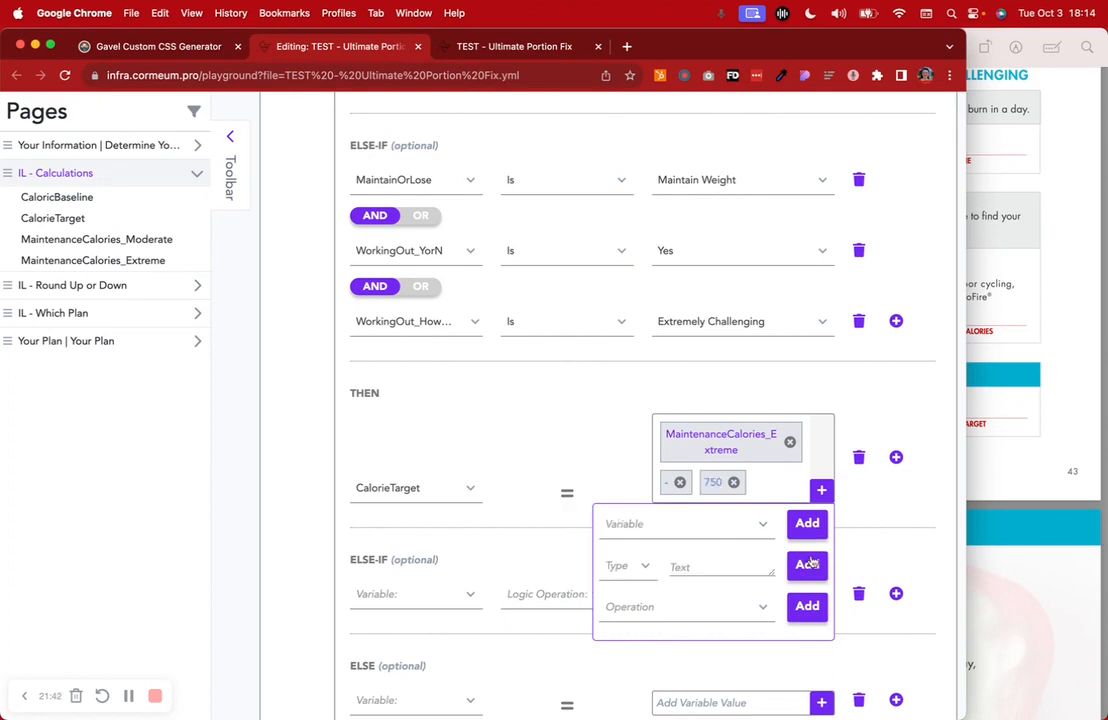
click(716, 181)
click(709, 276)
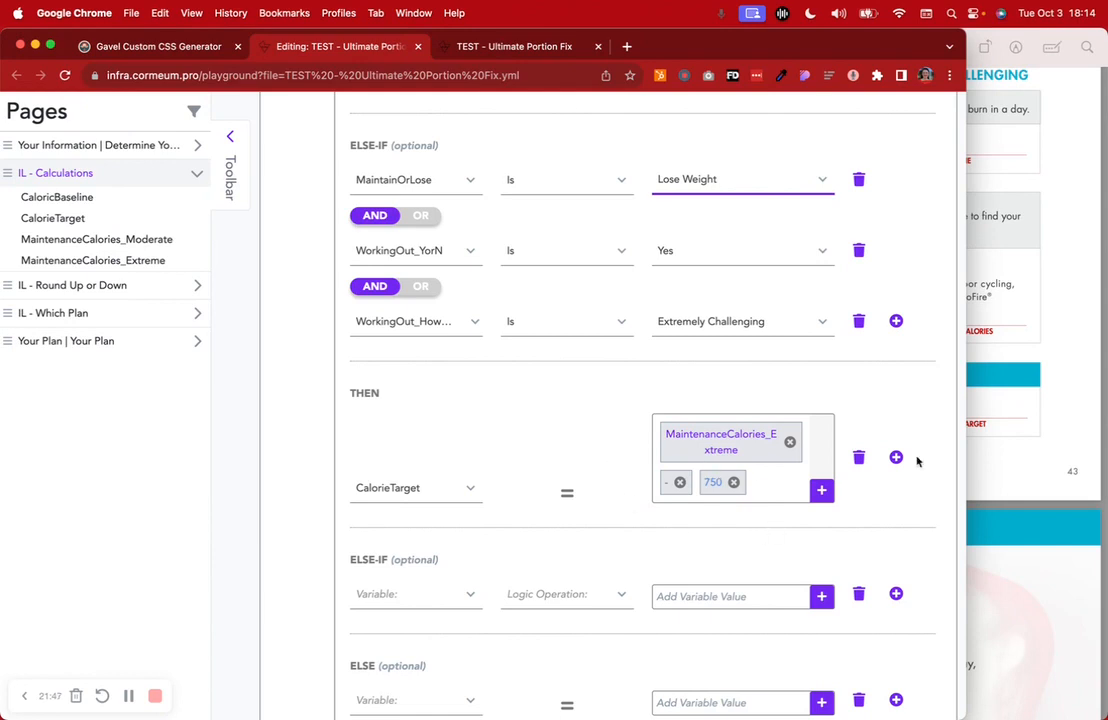
click(858, 458)
scroll(857, 440, up, 1)
click(858, 406)
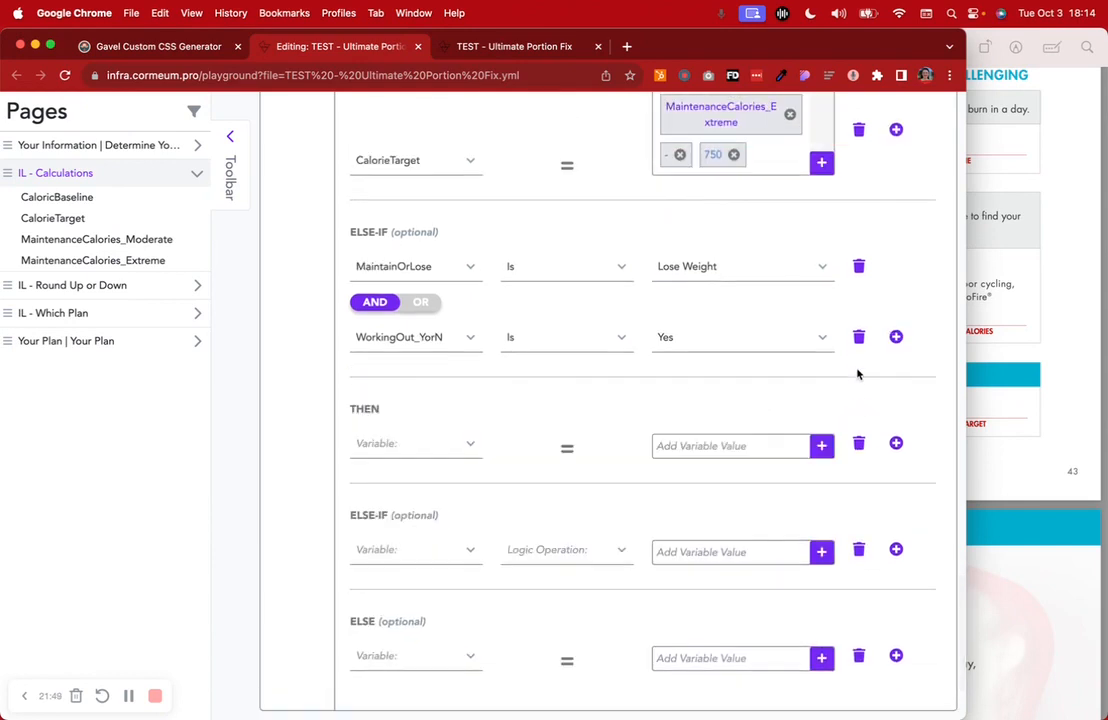
click(858, 336)
click(858, 267)
Scroll through the CalorieTarget logic rules, then switch to the variable definitions view
scroll(597, 490, up, 2)
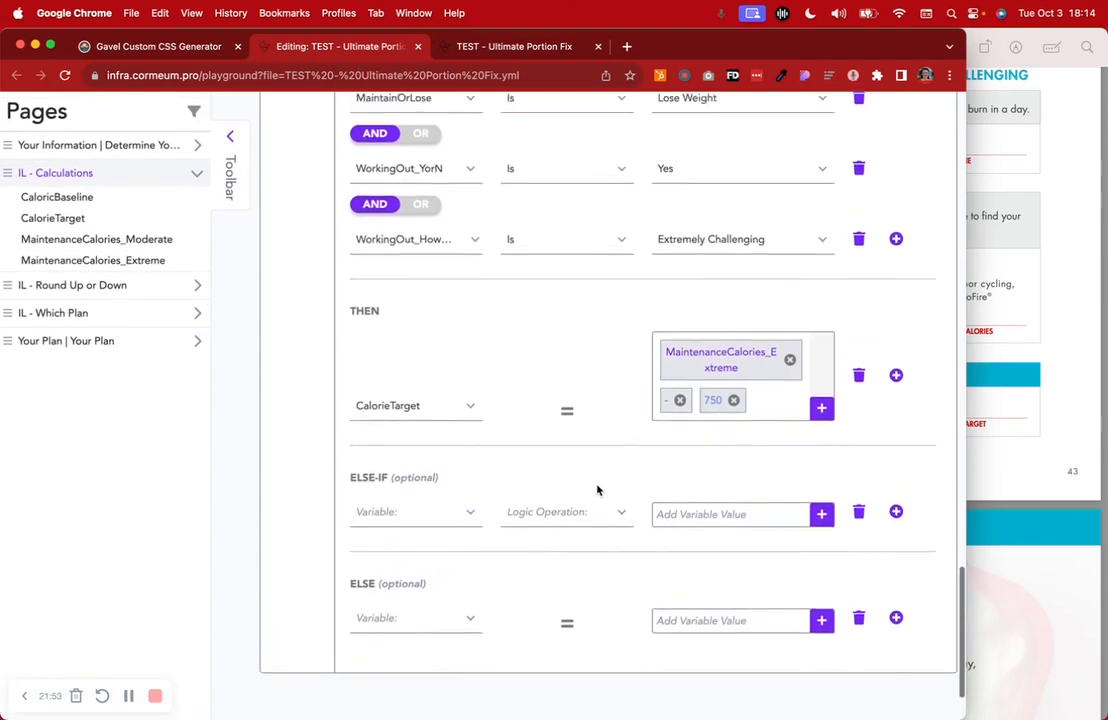
scroll(597, 490, up, 15)
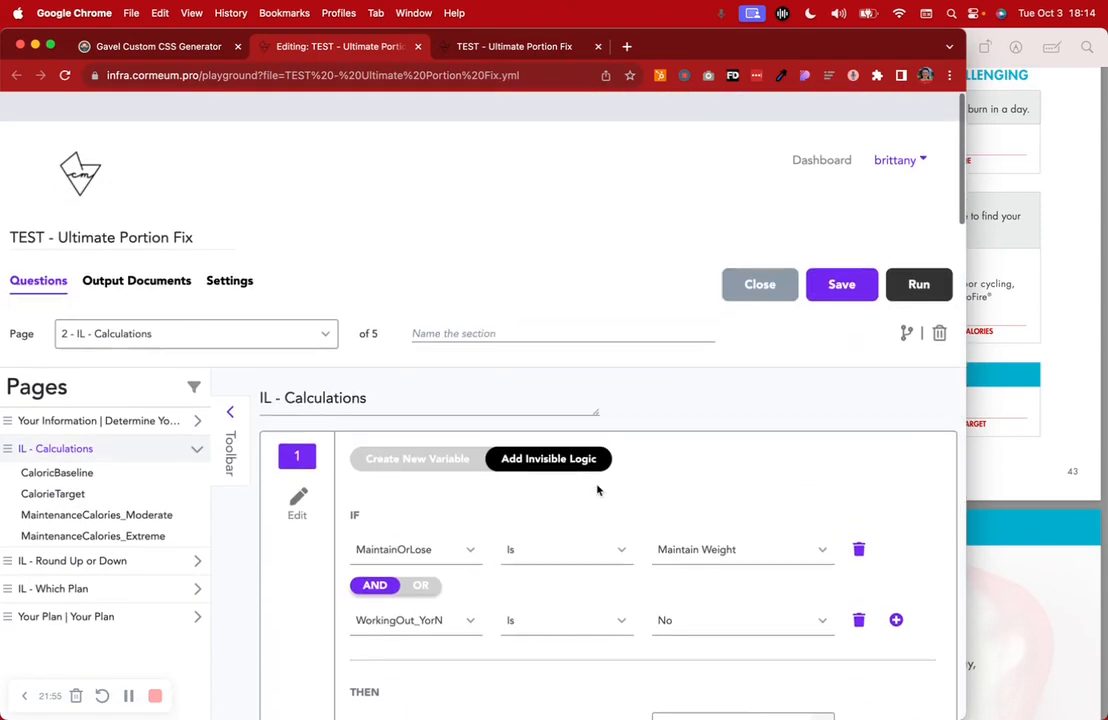
scroll(601, 428, down, 10)
scroll(603, 431, down, 5)
scroll(603, 431, up, 10)
scroll(603, 431, up, 10)
scroll(603, 431, up, 10)
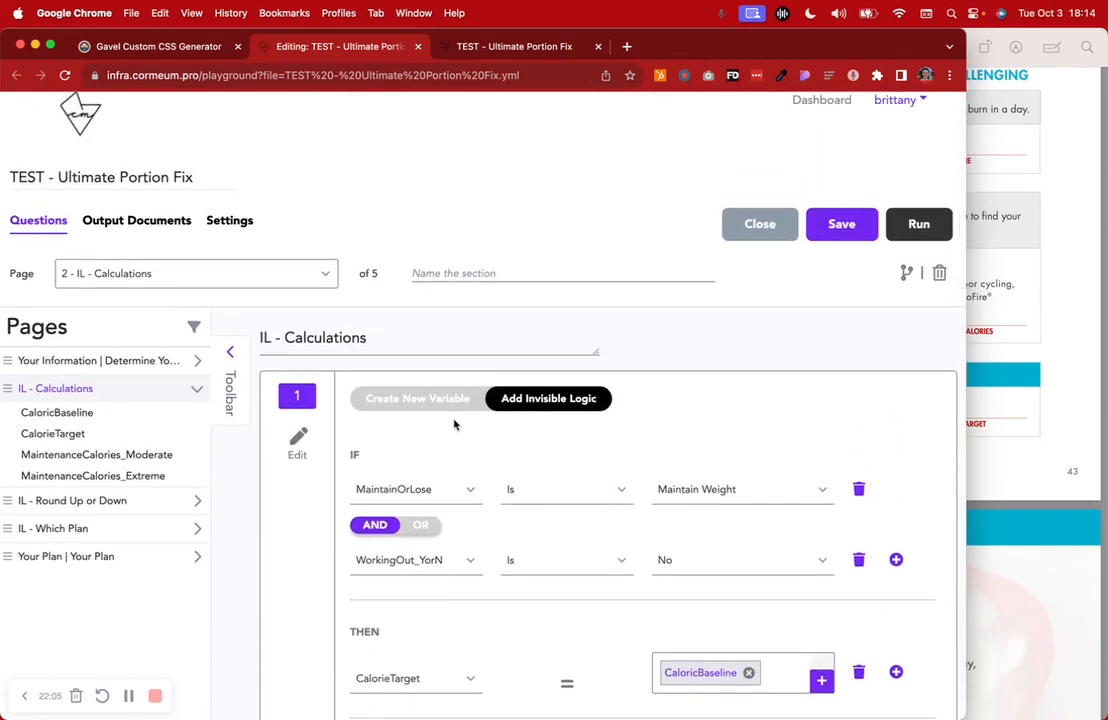
click(417, 398)
Save the questionnaire and go to the empty IL - Round Up or Down page
scroll(623, 460, down, 3)
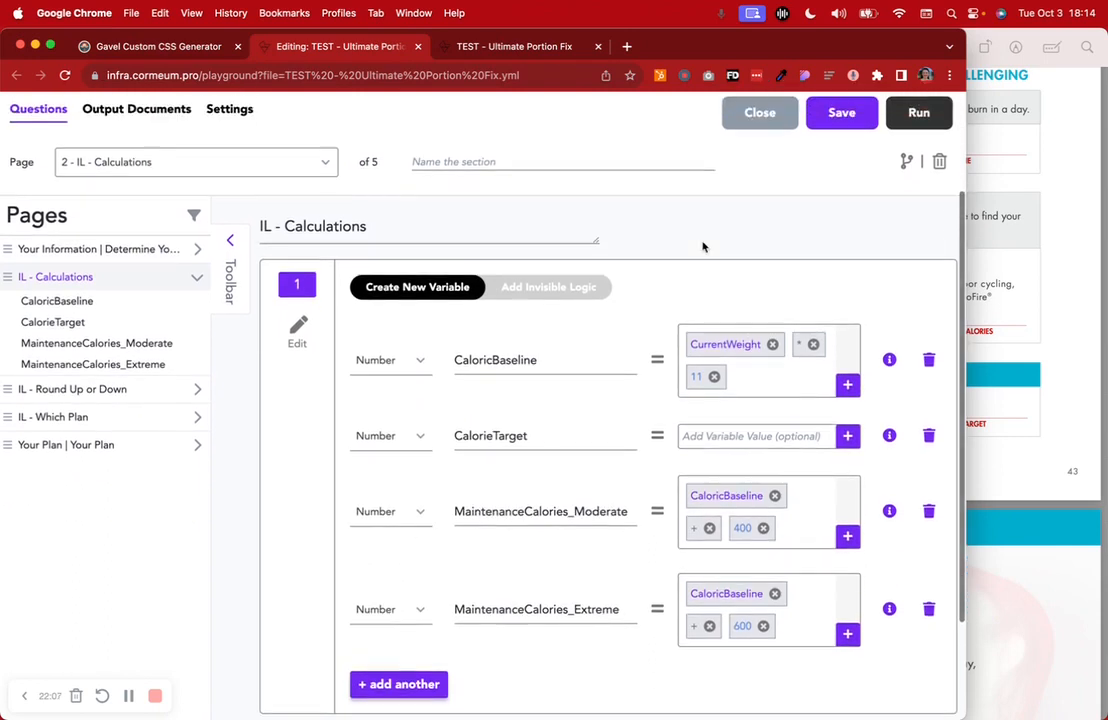
scroll(703, 247, up, 1)
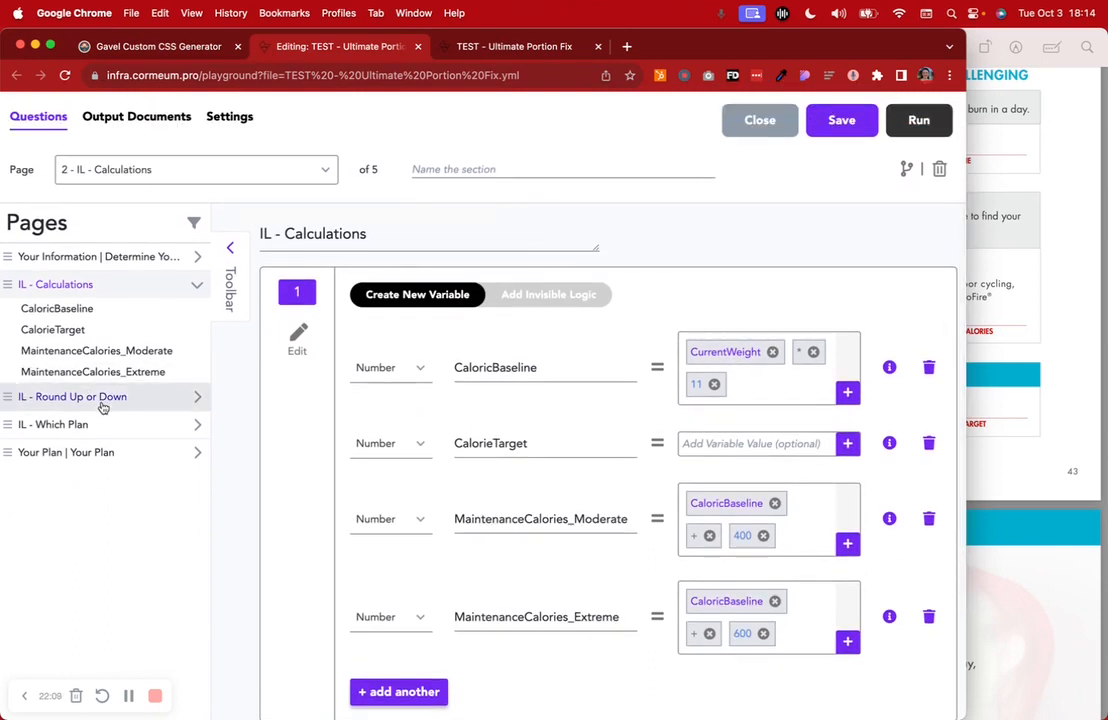
click(863, 121)
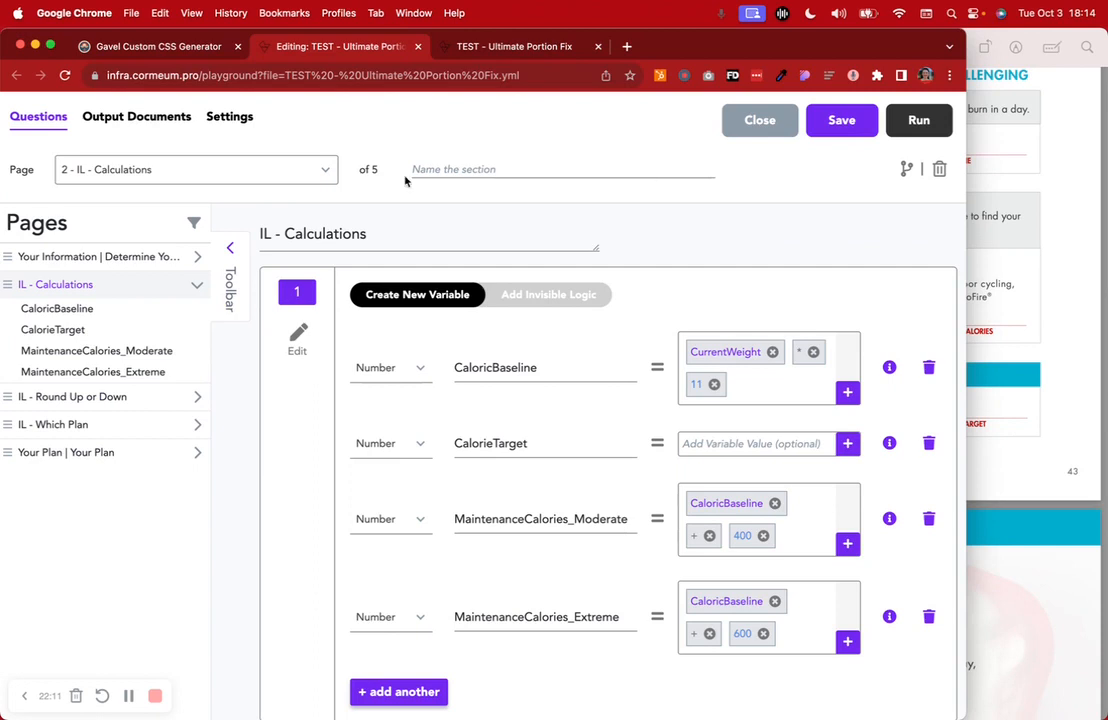
click(138, 400)
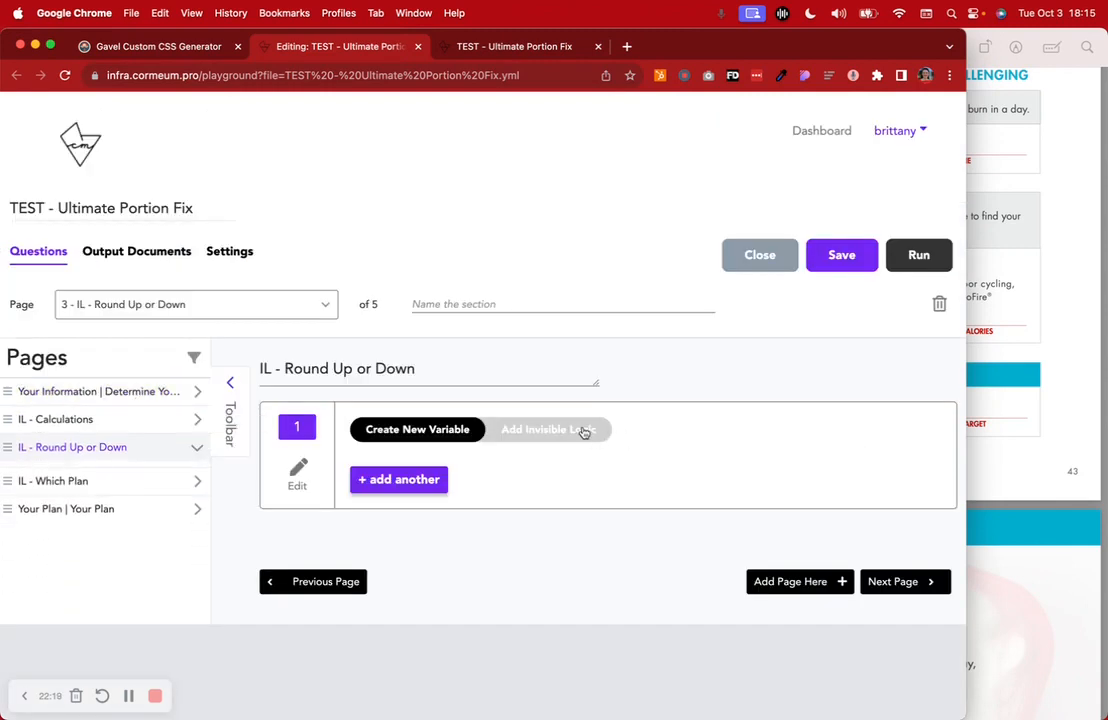
Highlight the workbook's rounding tips on page 40, including rounding down above 2,800
click(1104, 260)
scroll(786, 280, up, 6)
scroll(782, 281, up, 12)
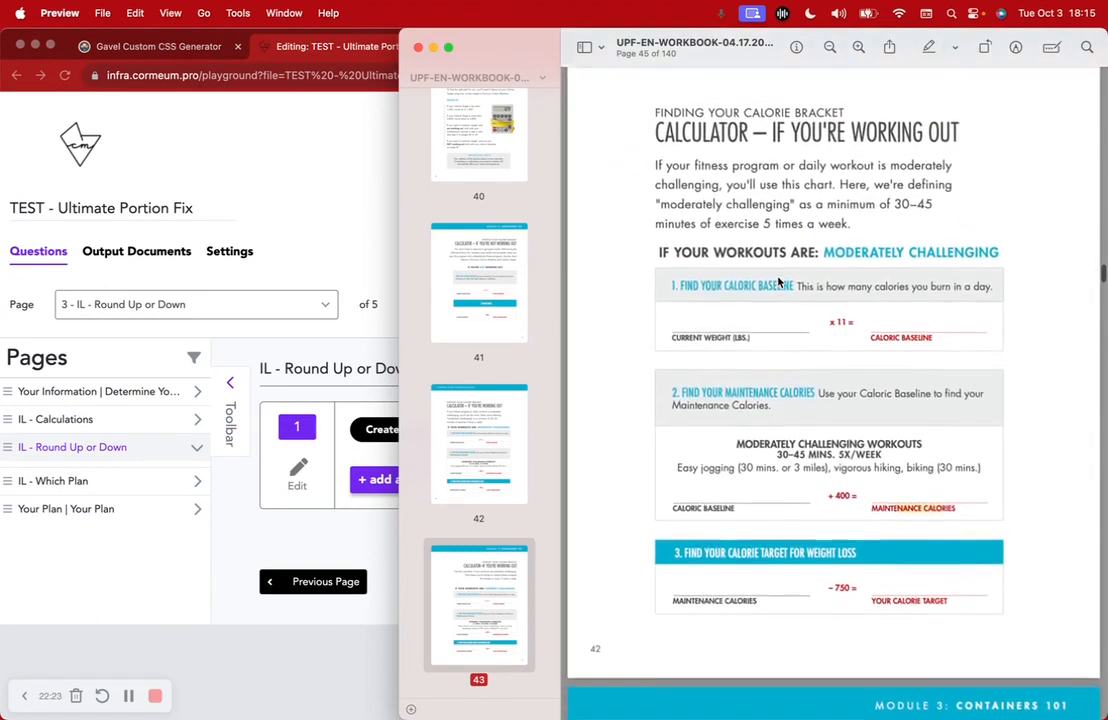
scroll(779, 283, up, 10)
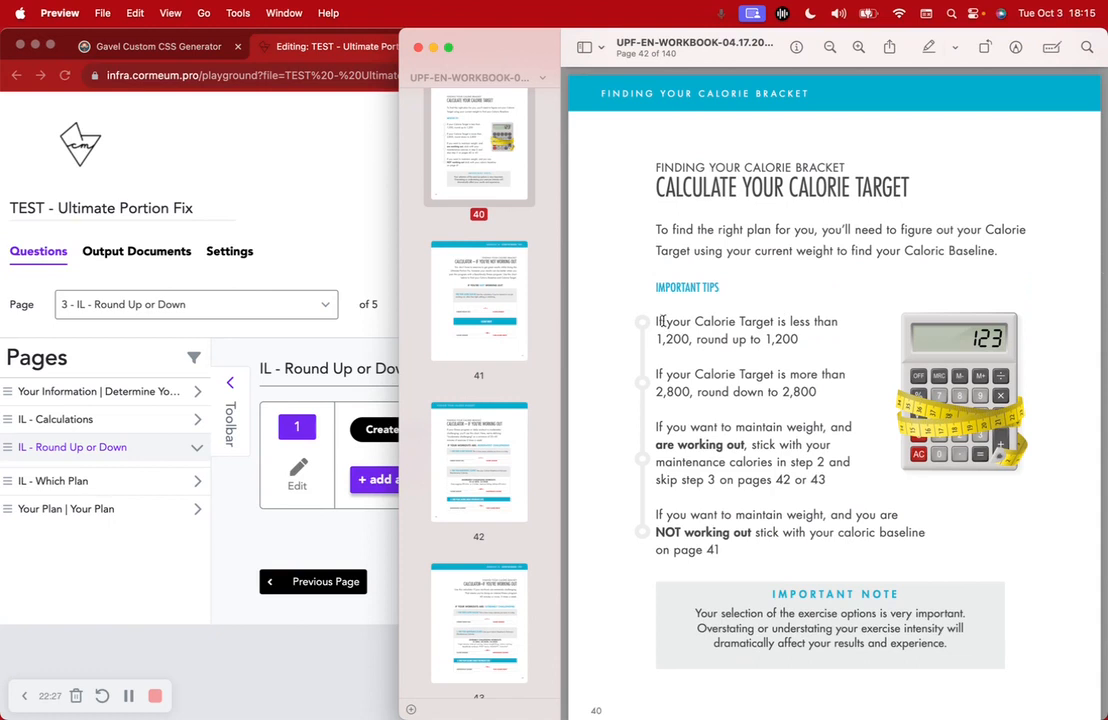
drag(655, 320, 829, 333)
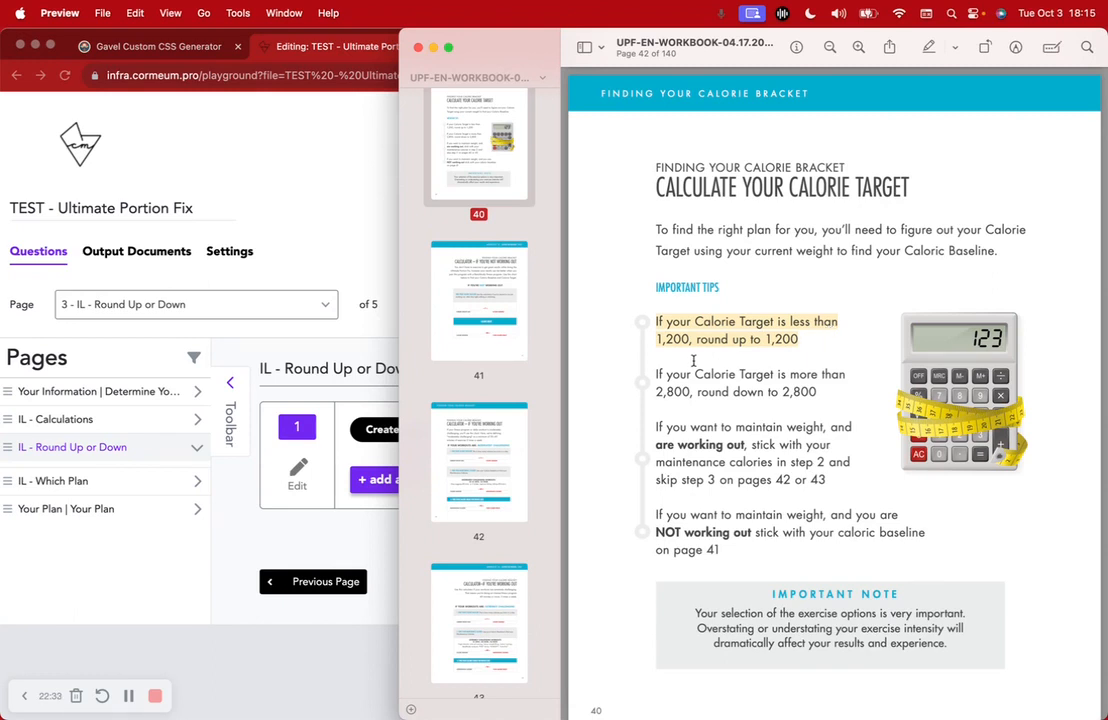
drag(703, 374, 866, 395)
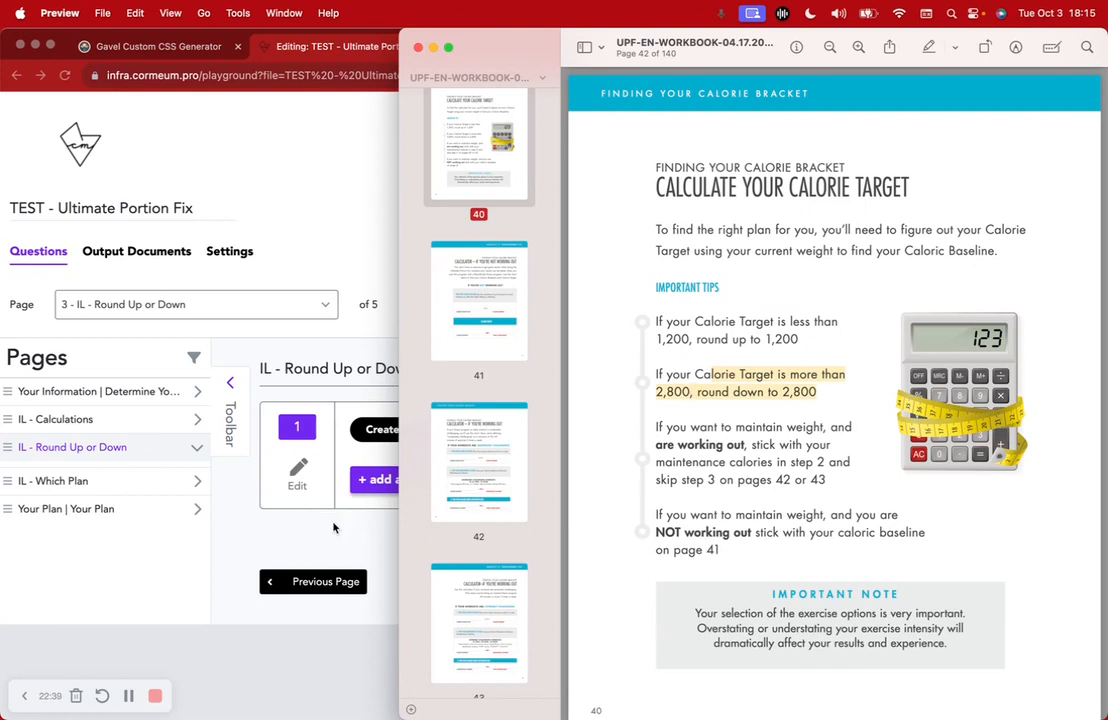
Browse to the Choose Your Plan page and back to the calorie brackets, then return to Gavel
scroll(510, 422, down, 5)
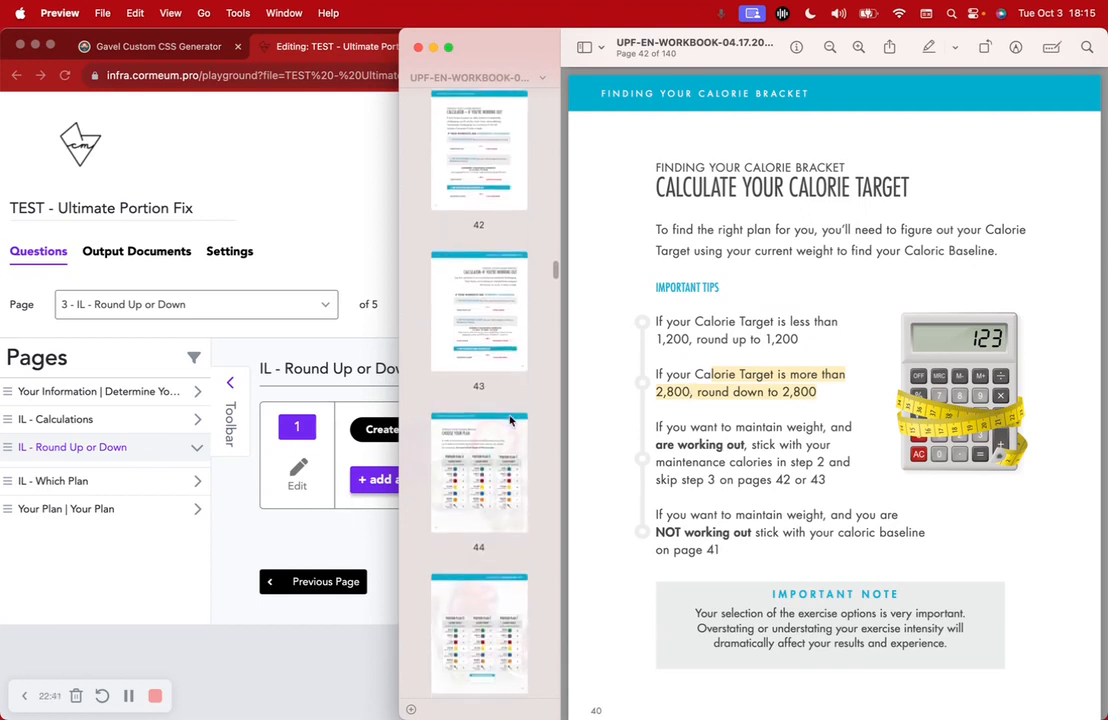
click(510, 425)
scroll(805, 515, down, 2)
scroll(805, 515, down, 10)
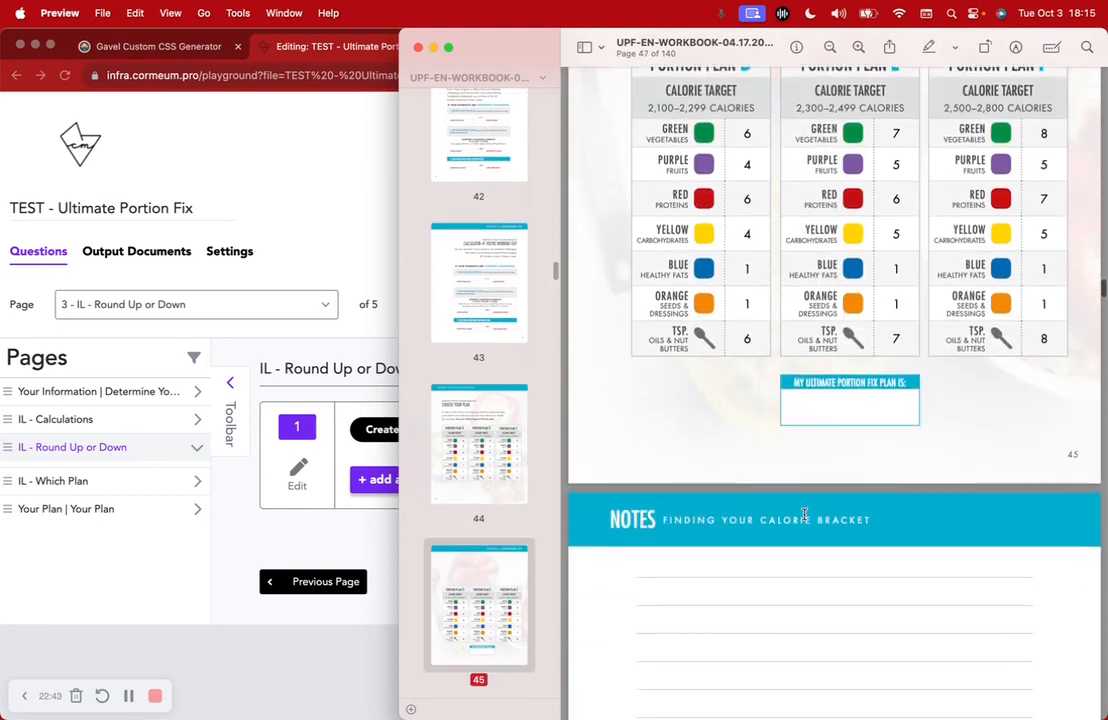
scroll(490, 311, up, 5)
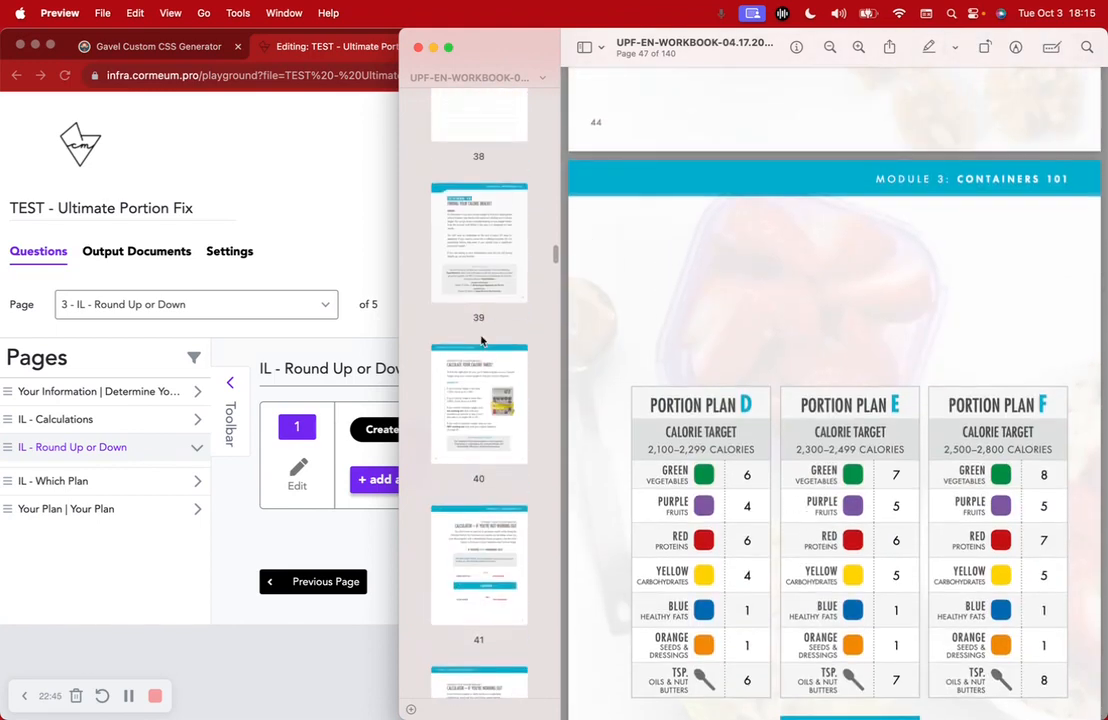
click(435, 440)
click(297, 532)
Review the Round Up or Down rules, keeping Less Than for the below-1200 condition and checking the above-2800 branch
click(564, 432)
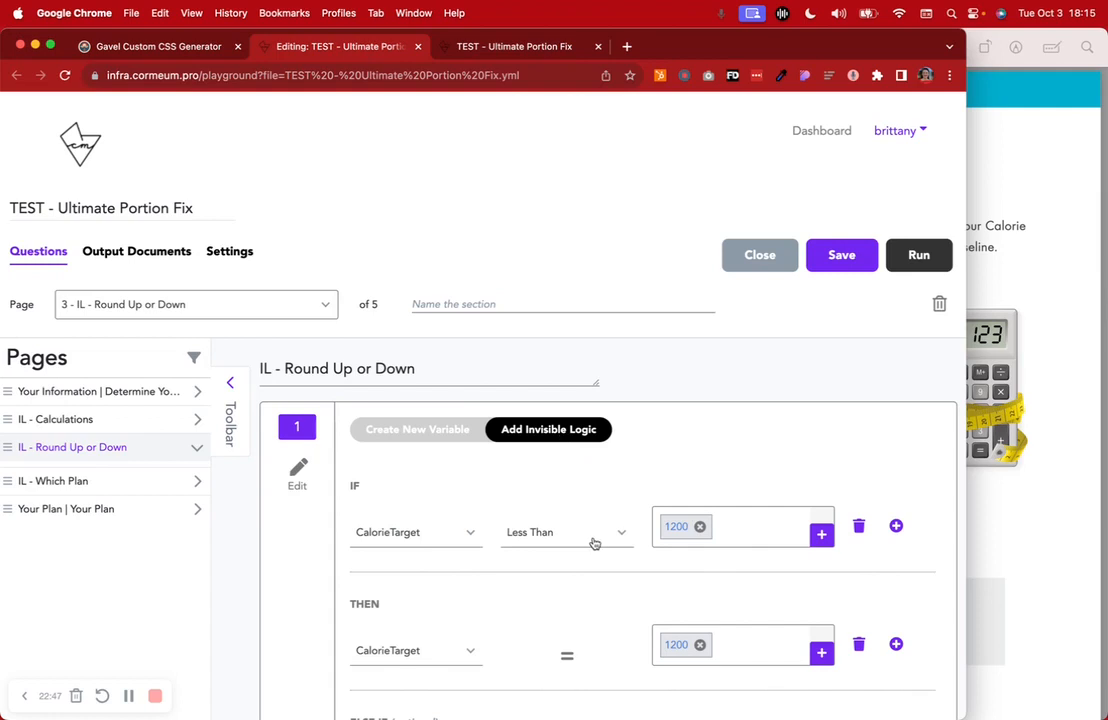
scroll(595, 542, down, 5)
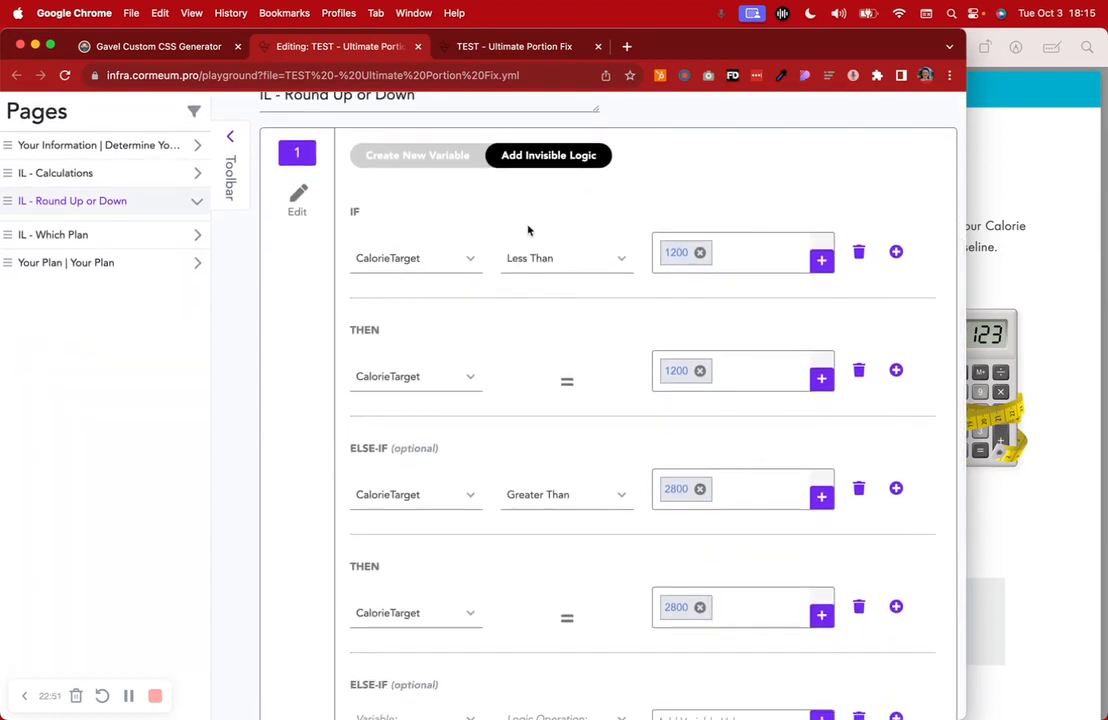
click(556, 263)
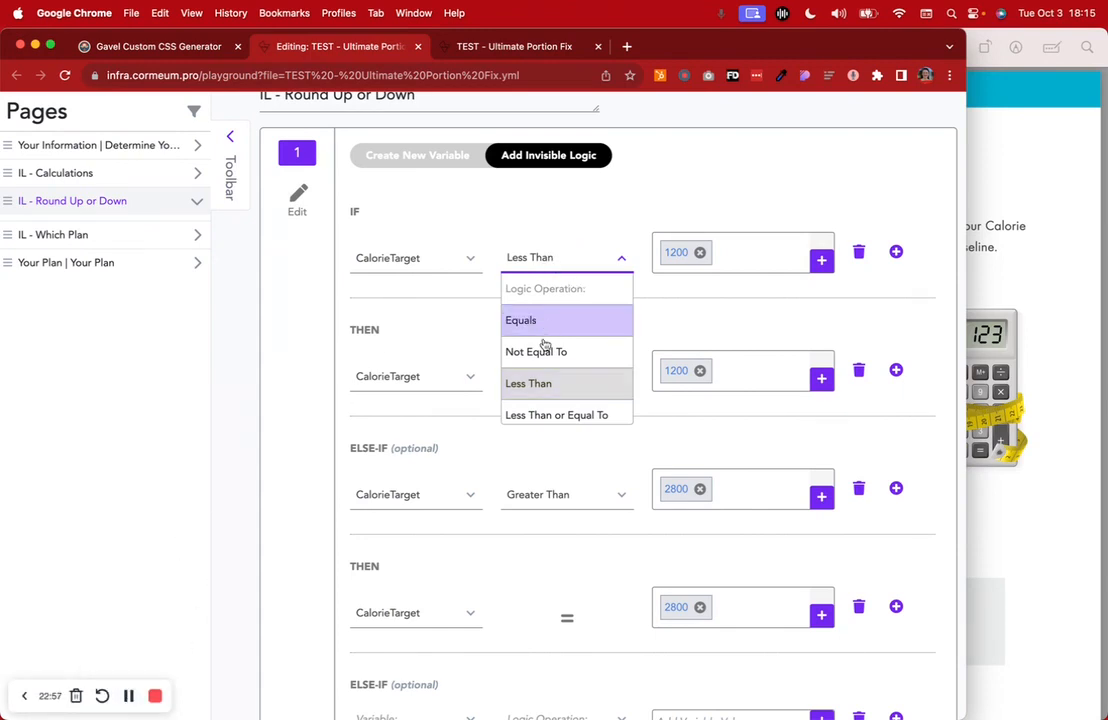
click(551, 387)
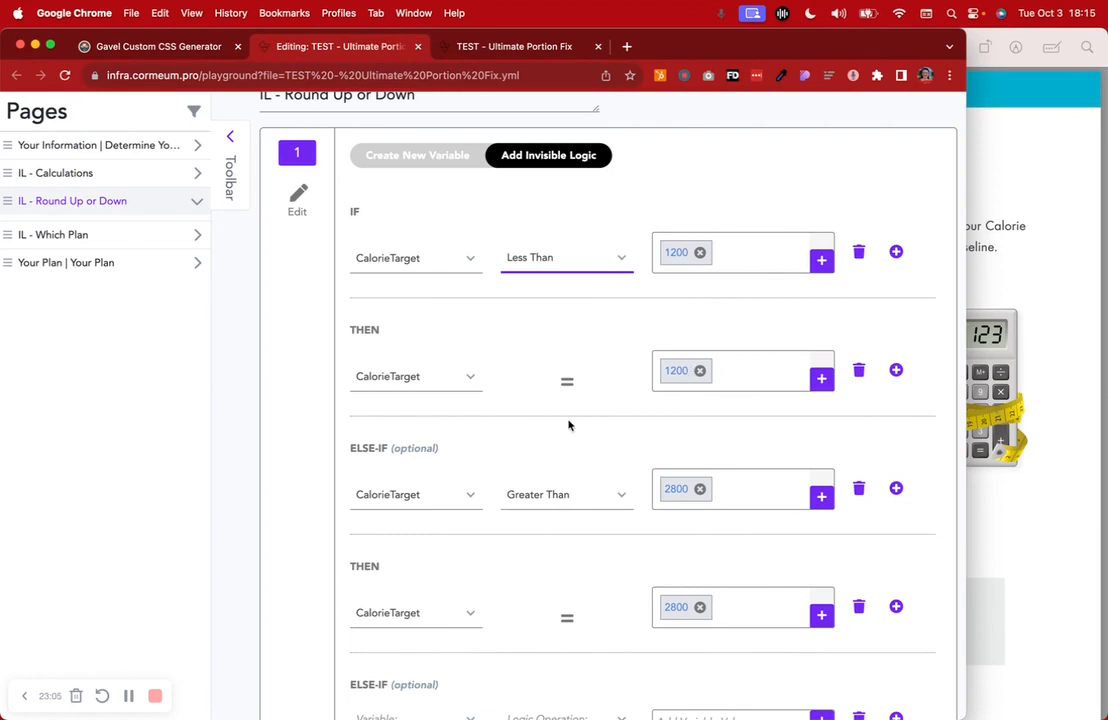
key(super+Tab)
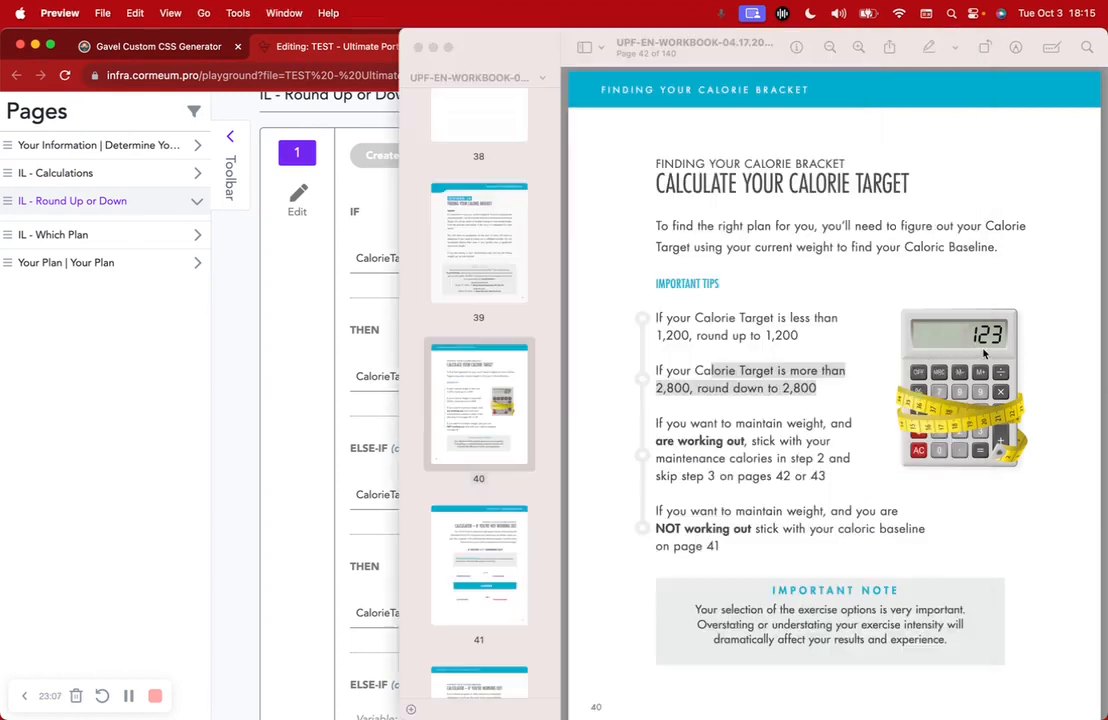
click(215, 338)
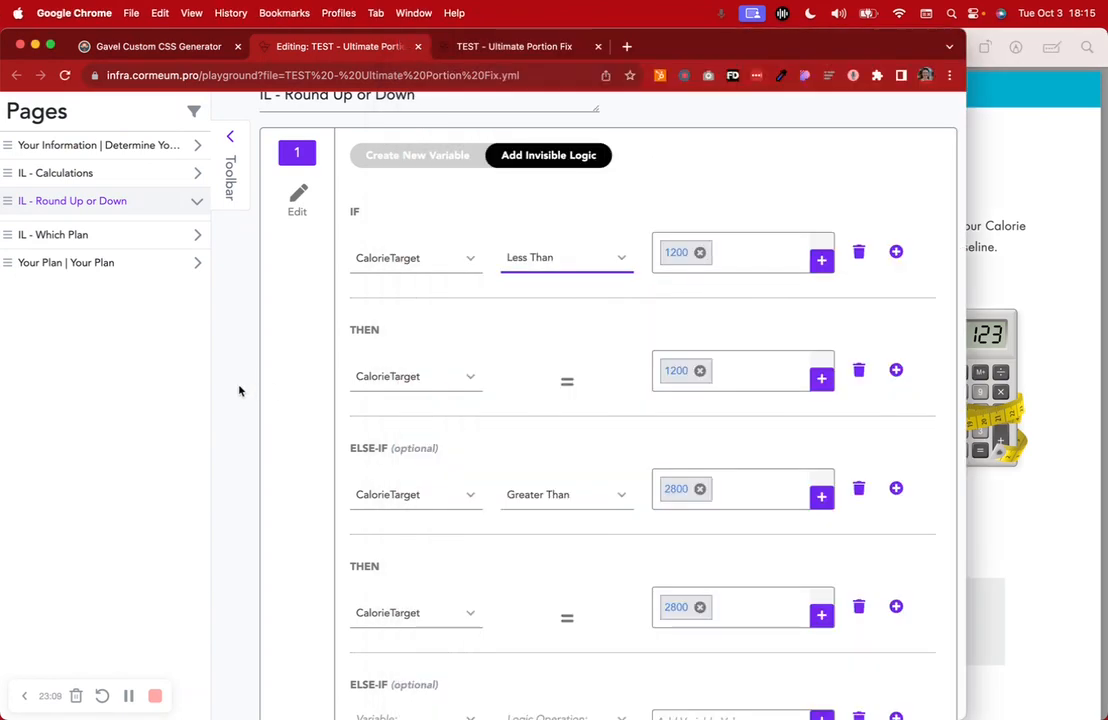
scroll(749, 399, down, 3)
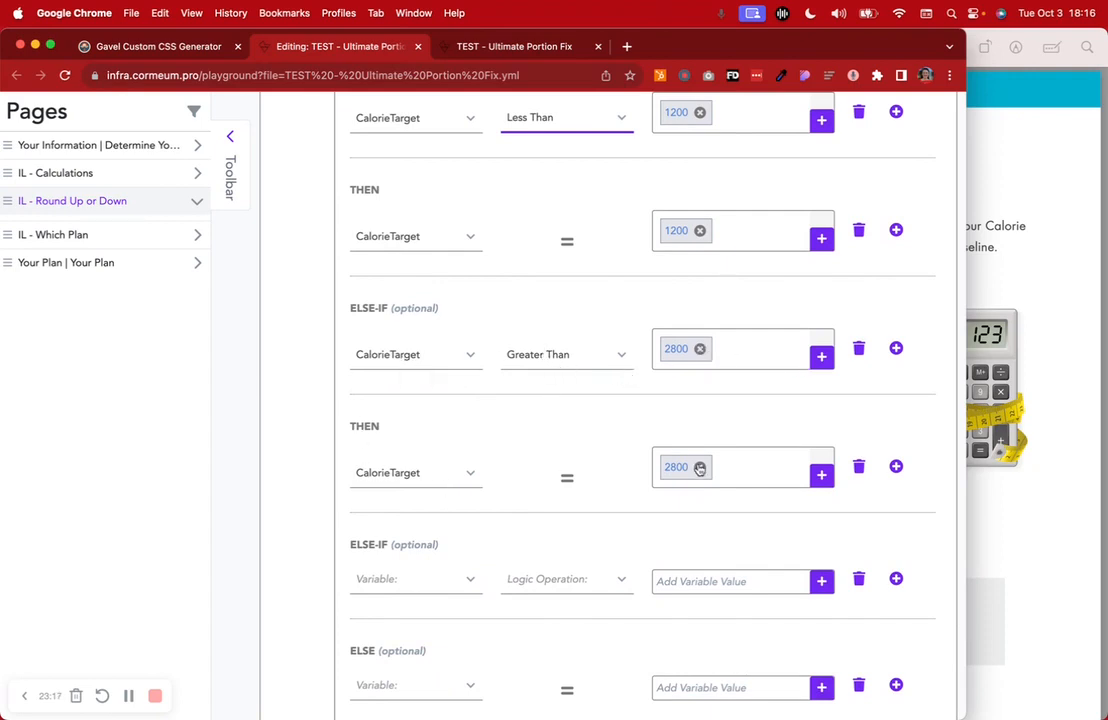
scroll(767, 487, down, 3)
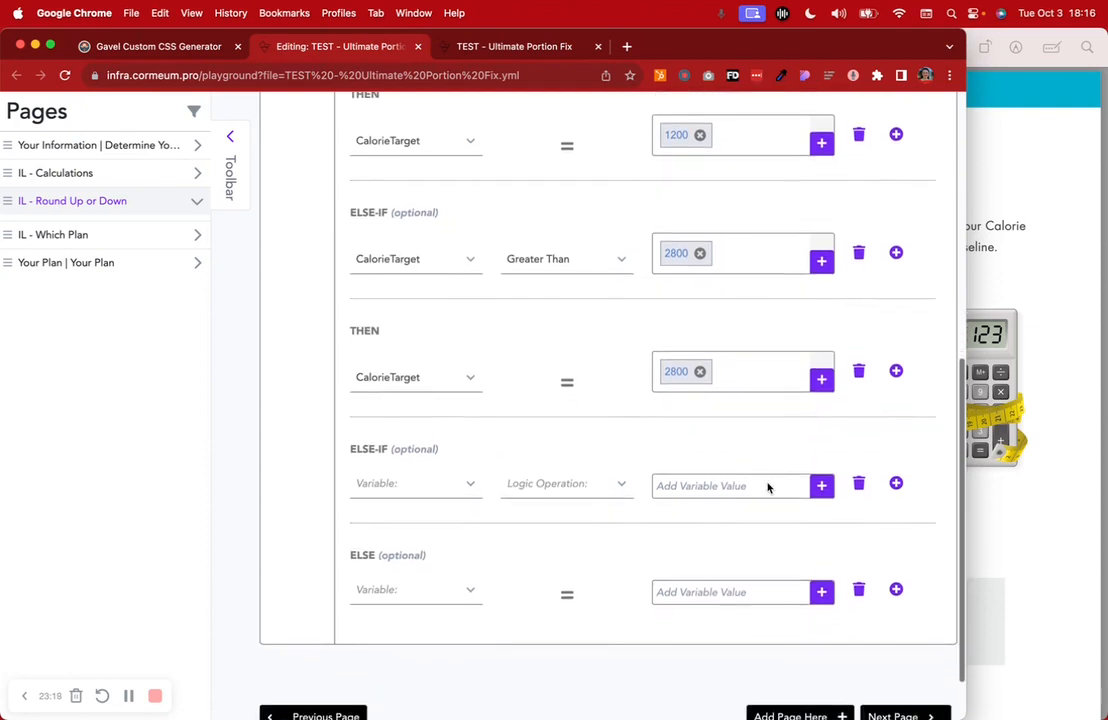
click(1045, 420)
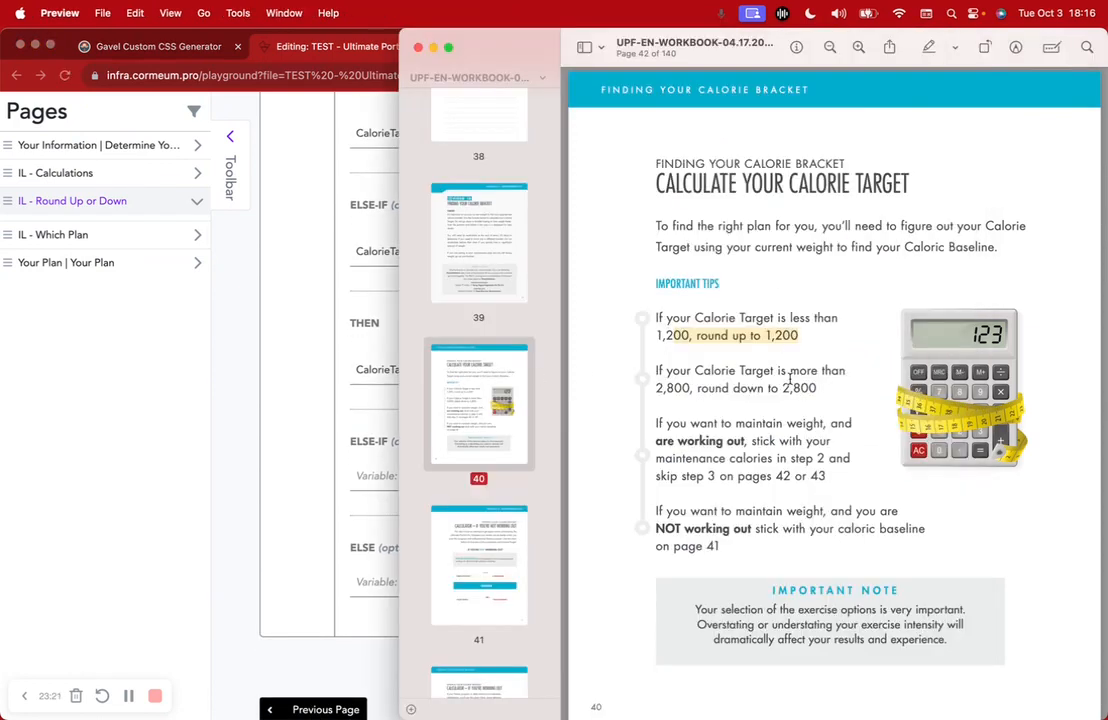
Select the calorie-target and maintain-weight tips on page 40 and browse pages 41–43
drag(677, 318, 812, 394)
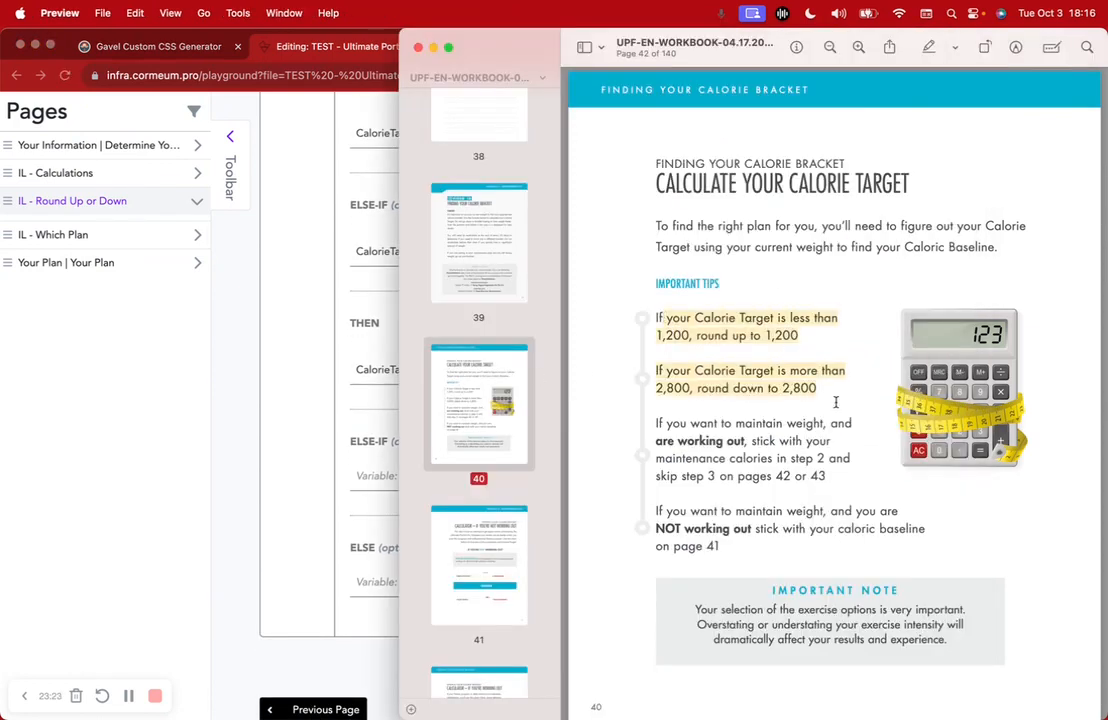
drag(693, 420, 785, 540)
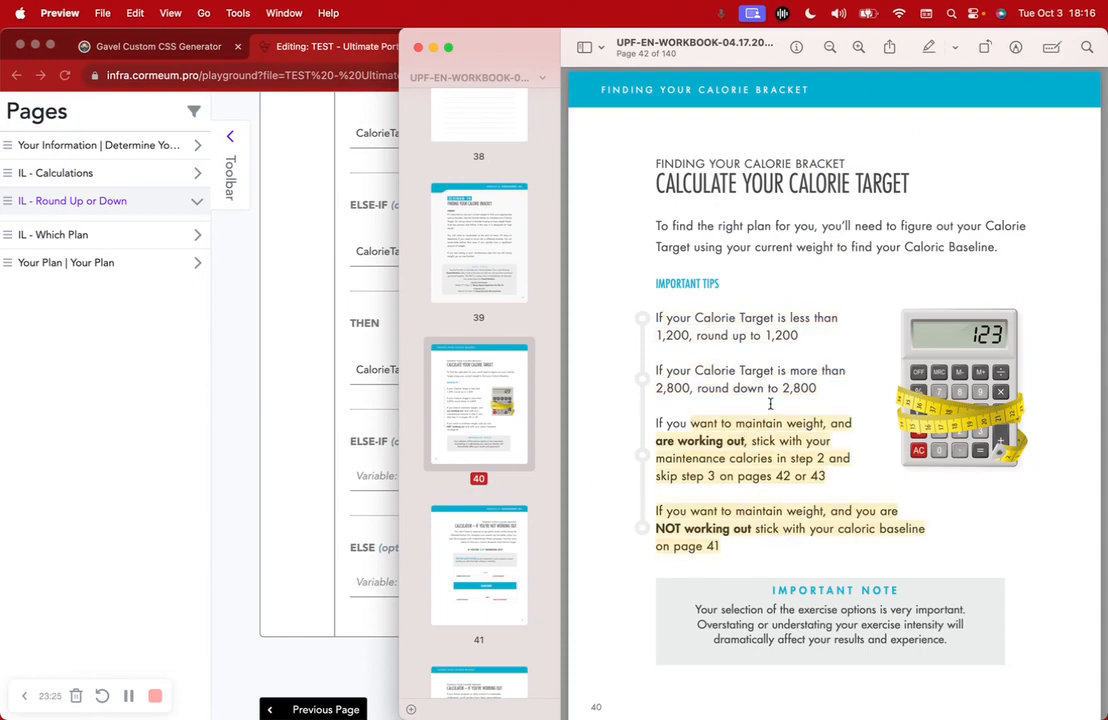
scroll(770, 403, down, 15)
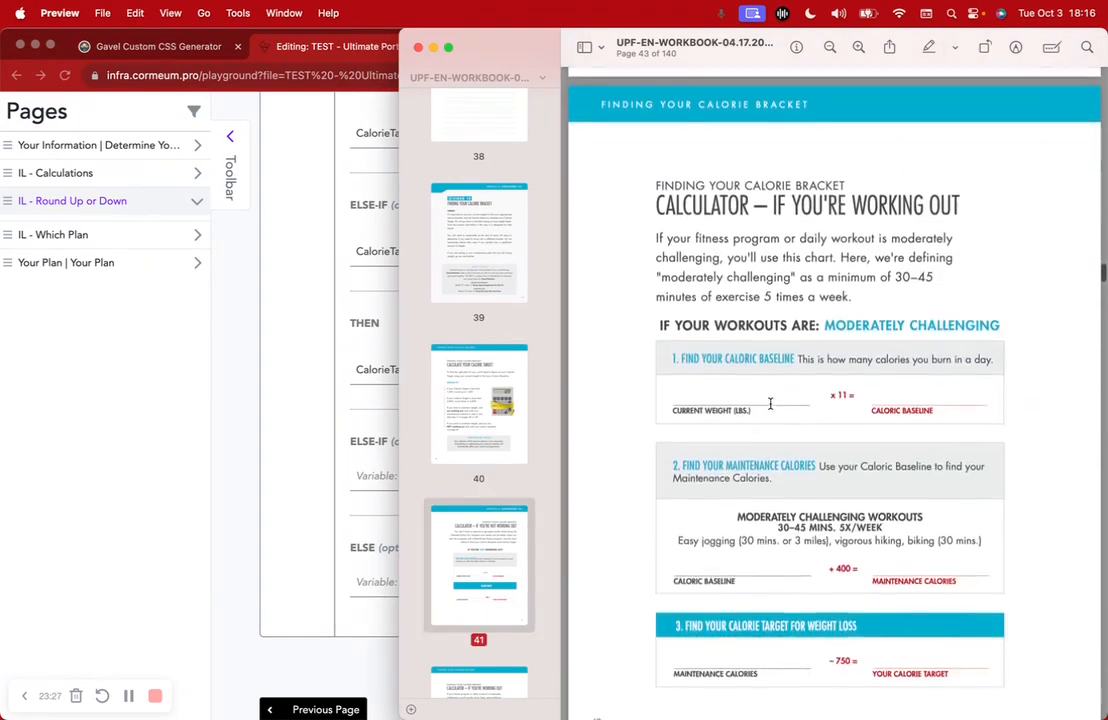
scroll(770, 403, down, 15)
scroll(770, 378, down, 5)
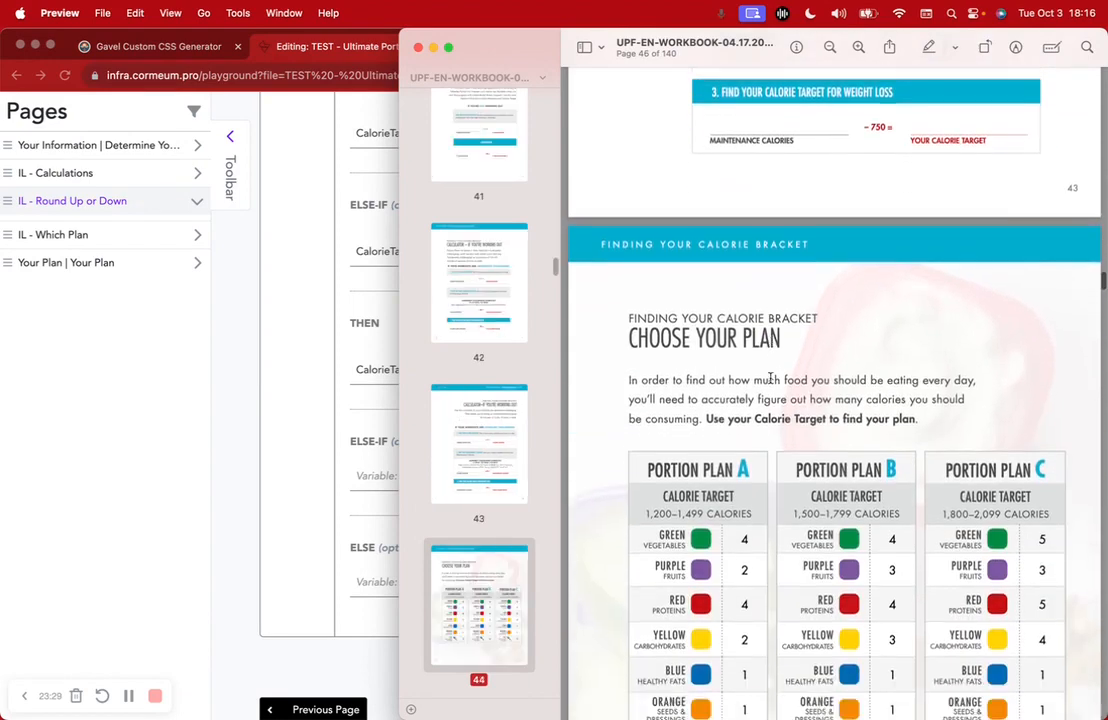
scroll(772, 377, up, 10)
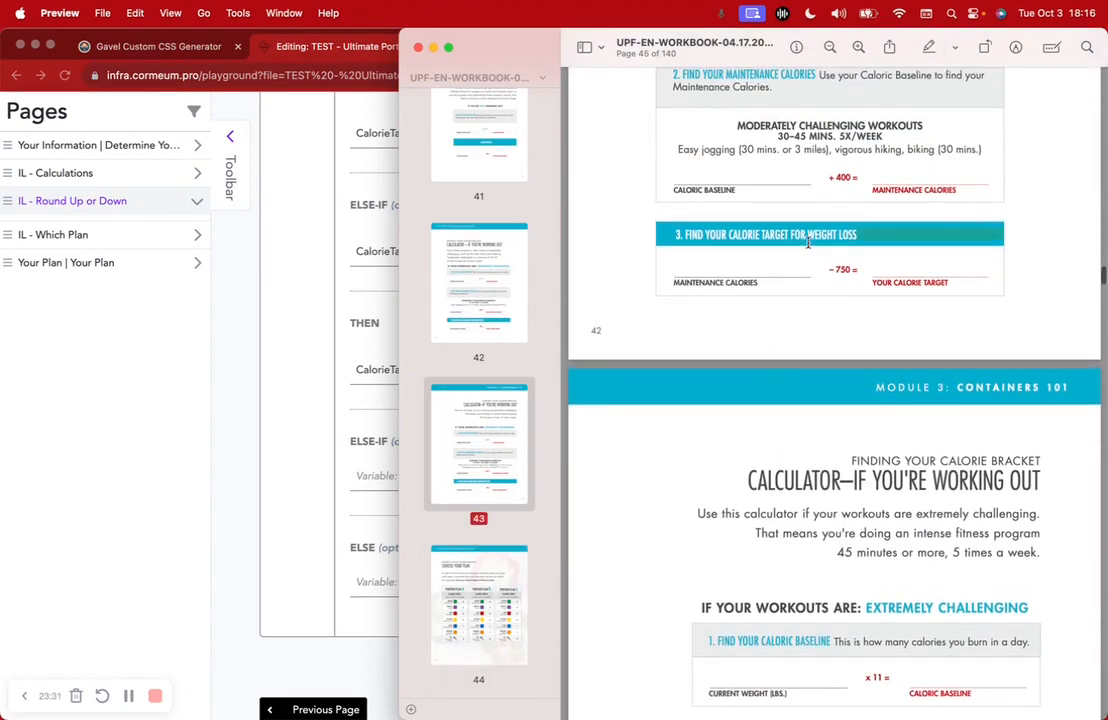
scroll(772, 377, up, 2)
click(303, 336)
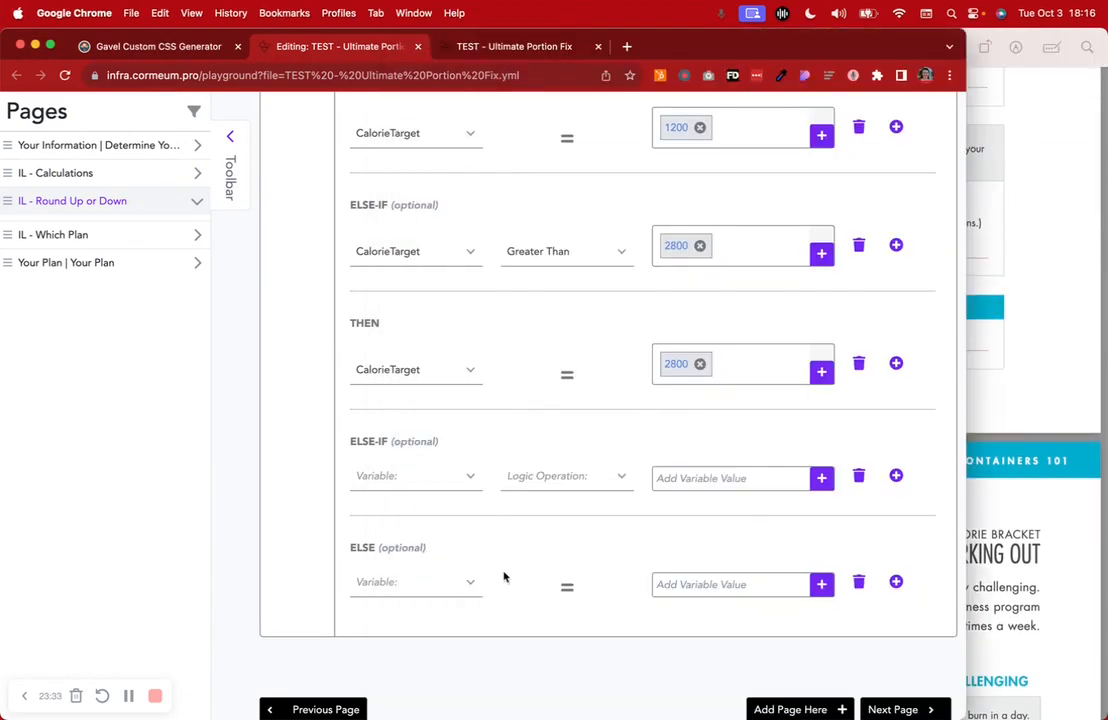
scroll(505, 576, up, 2)
scroll(507, 560, down, 3)
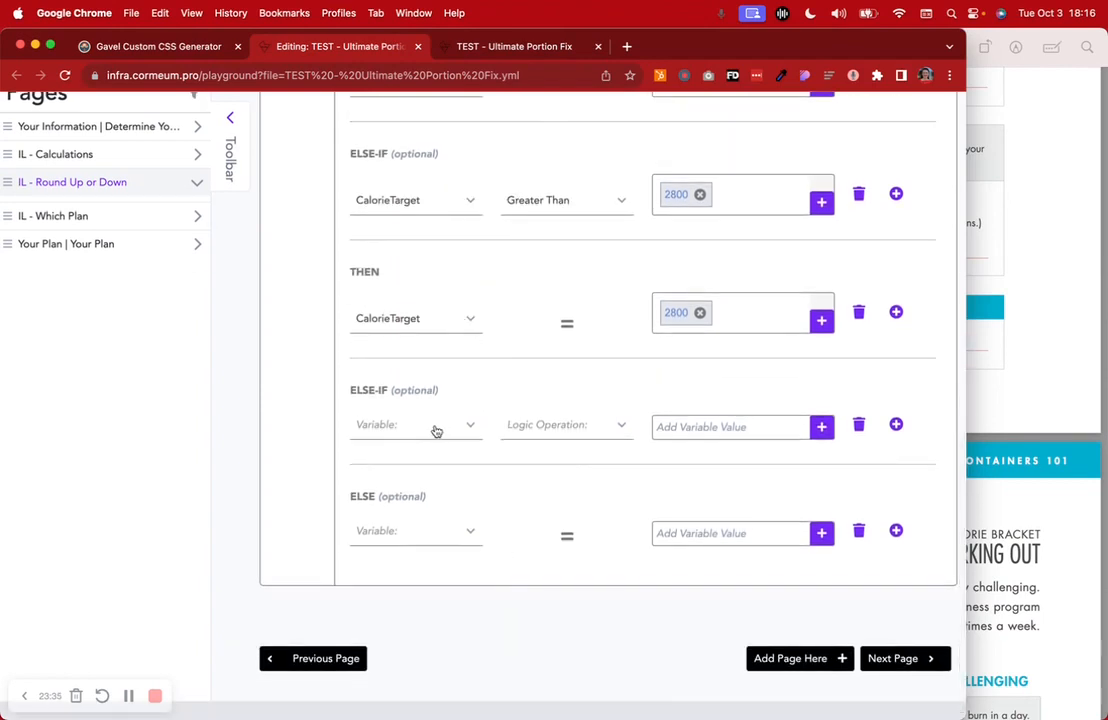
scroll(434, 431, up, 1)
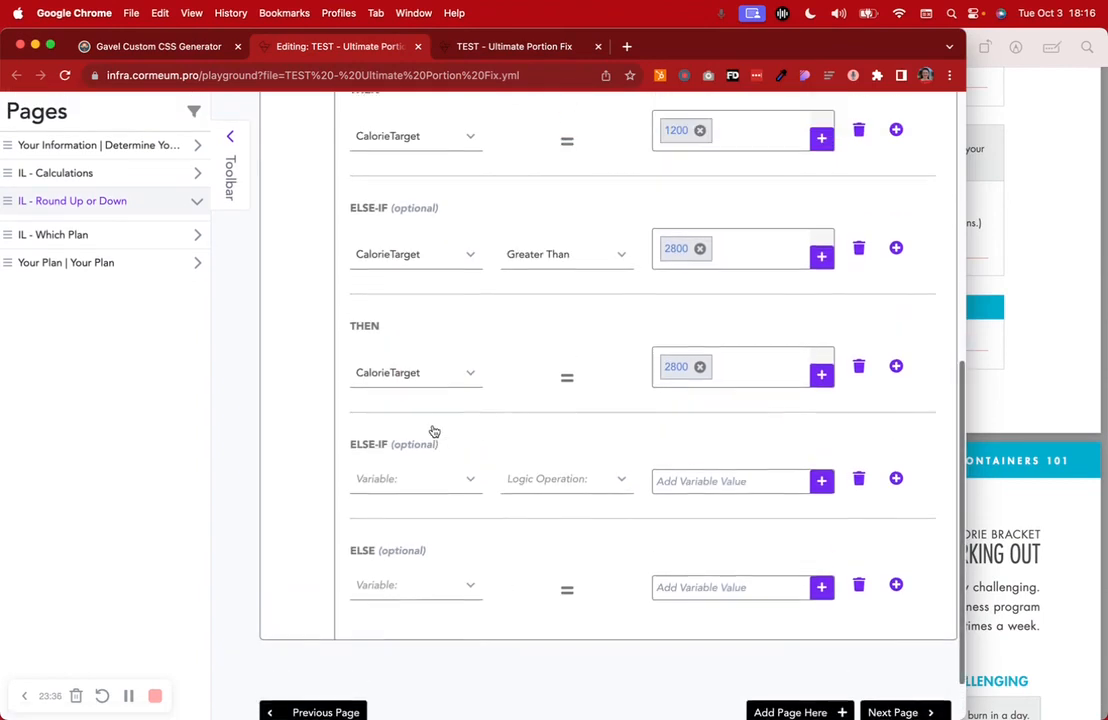
click(425, 479)
scroll(408, 618, down, 3)
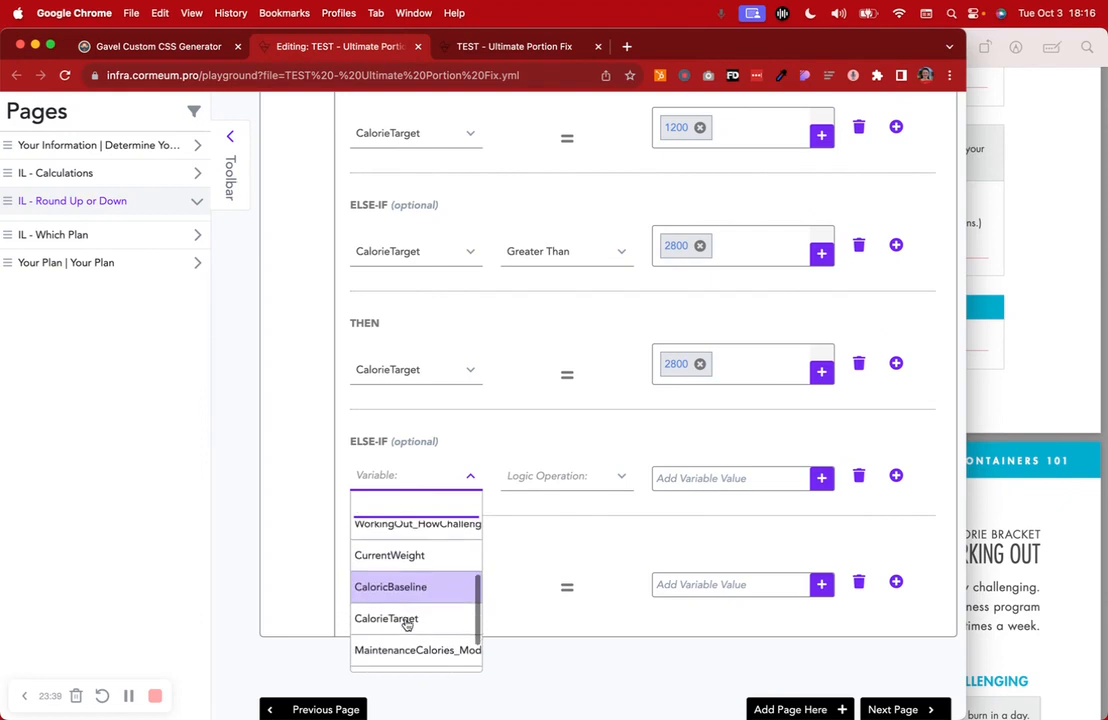
click(407, 619)
click(556, 486)
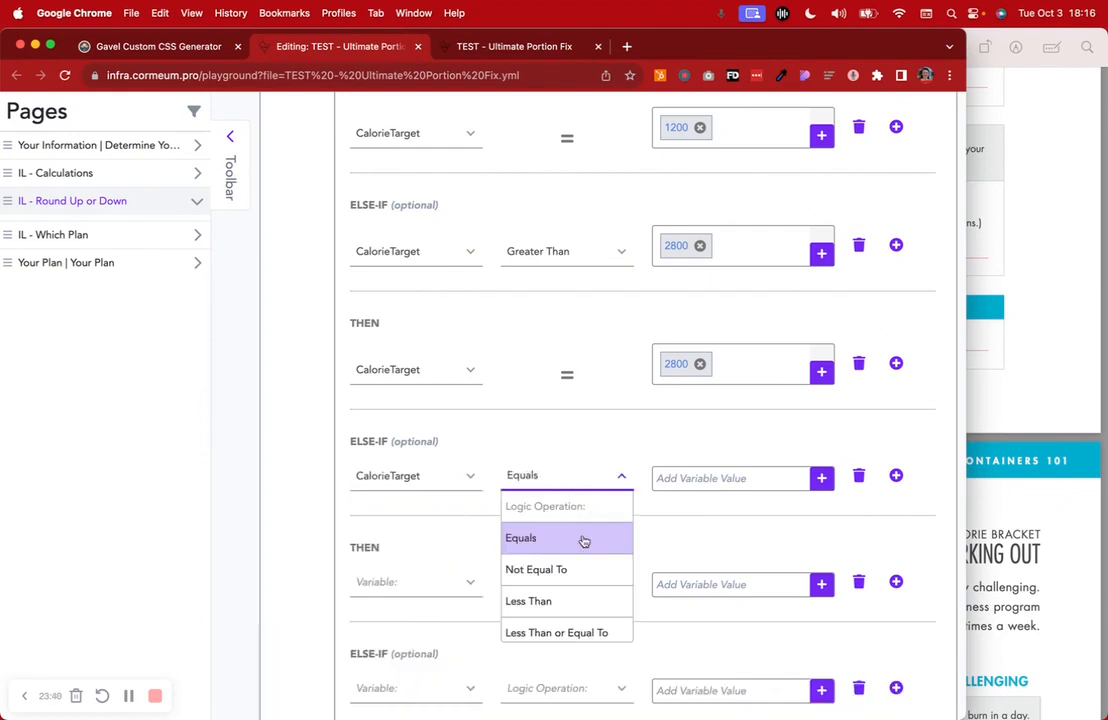
click(558, 597)
click(712, 482)
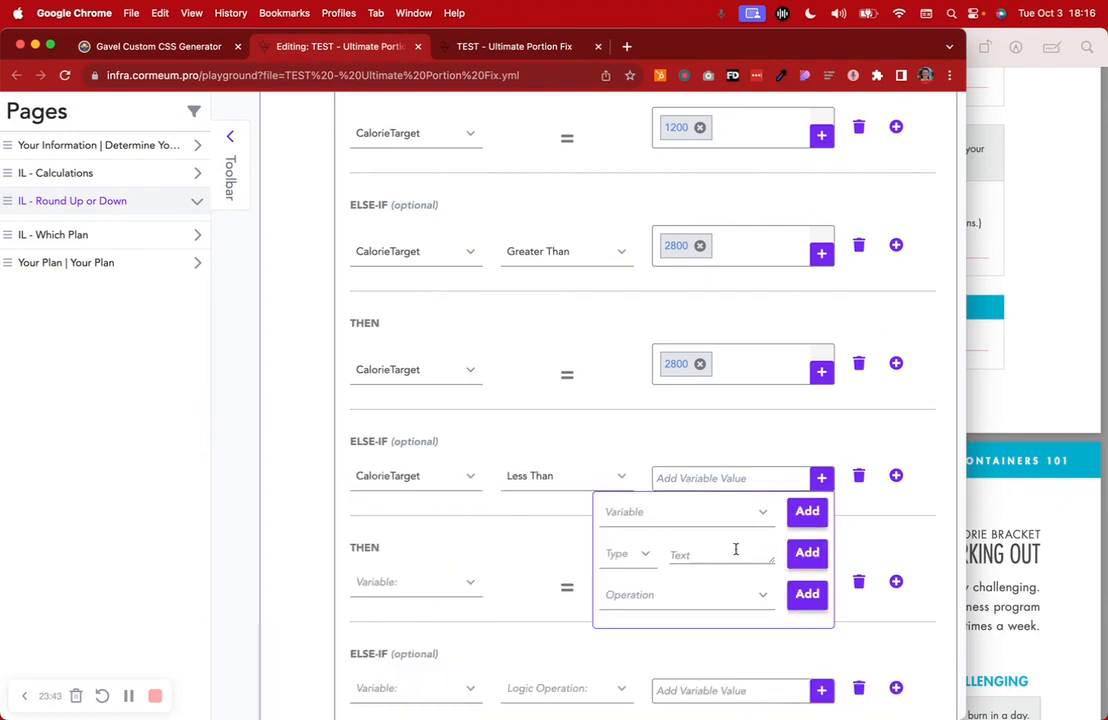
click(630, 553)
click(638, 670)
click(695, 557)
text(1200)
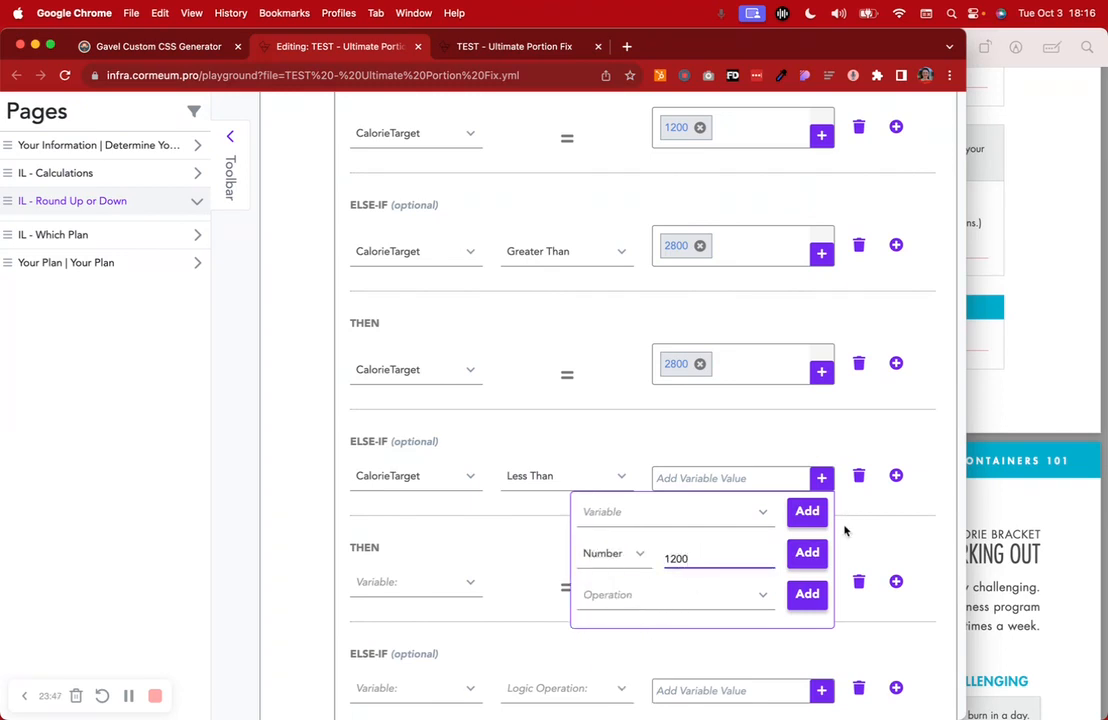
click(807, 553)
click(410, 594)
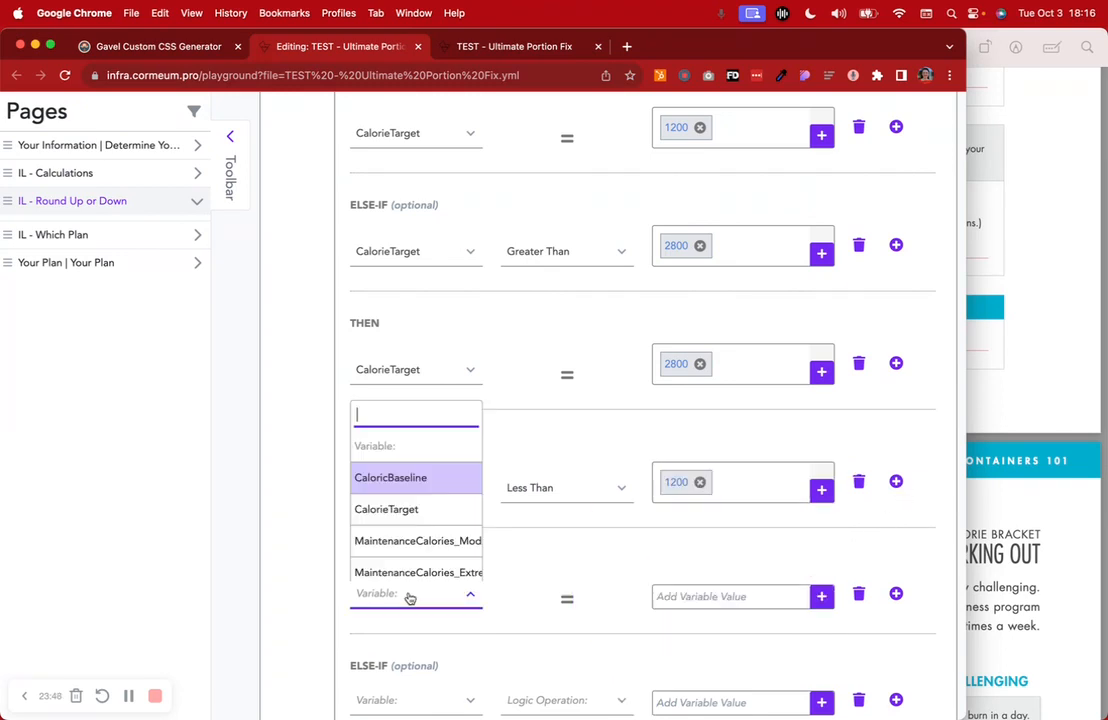
click(425, 509)
click(705, 598)
click(625, 672)
click(640, 650)
click(684, 677)
text(1200)
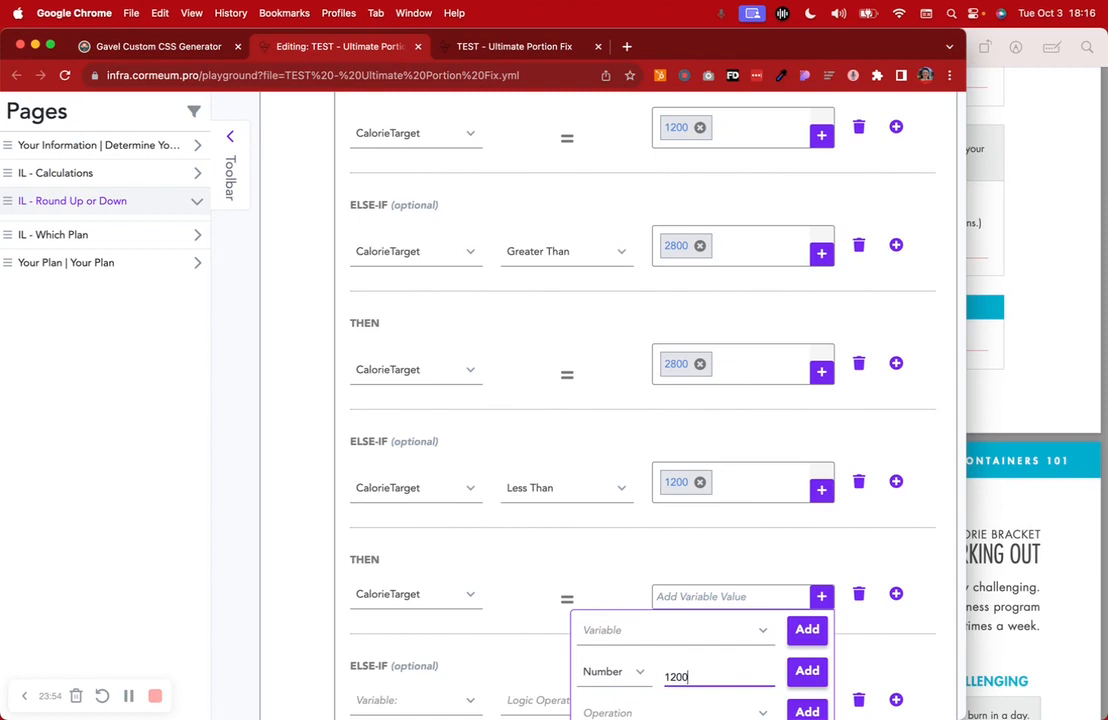
click(807, 670)
click(857, 599)
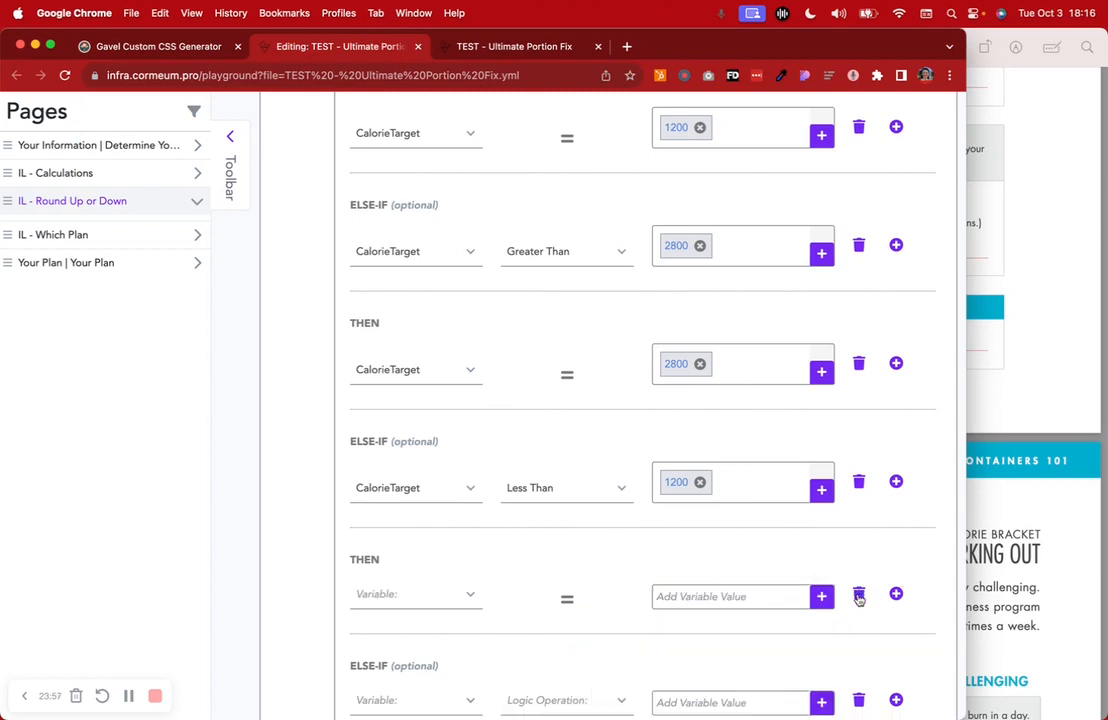
click(857, 484)
scroll(673, 549, up, 5)
scroll(673, 549, up, 2)
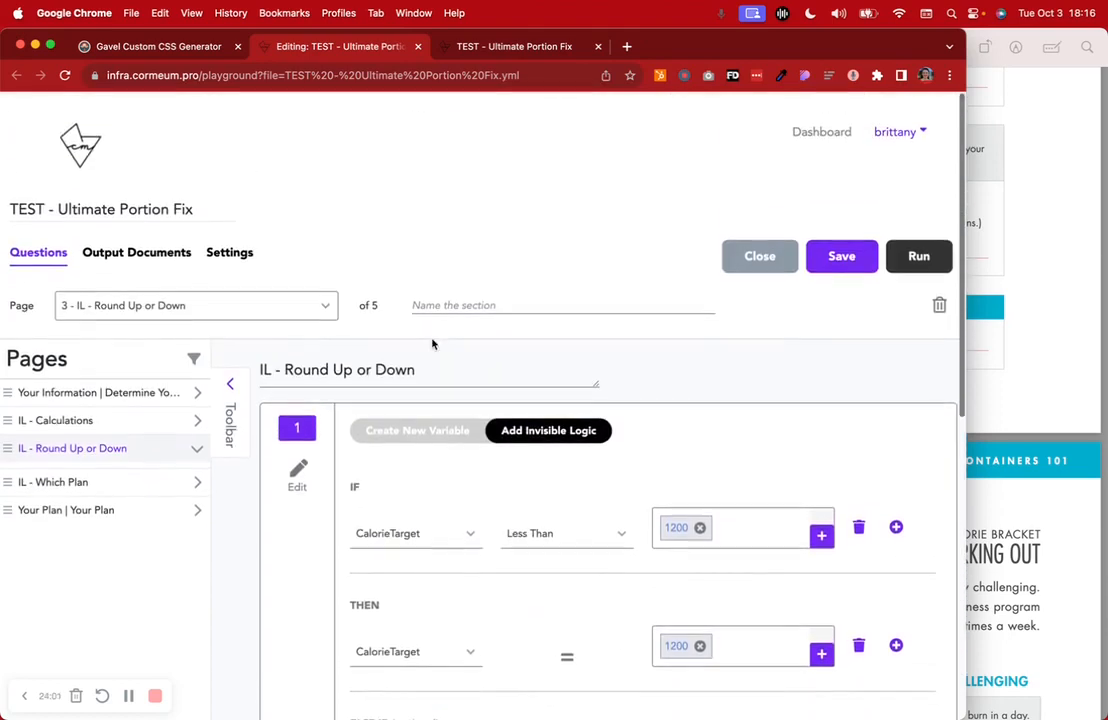
click(415, 429)
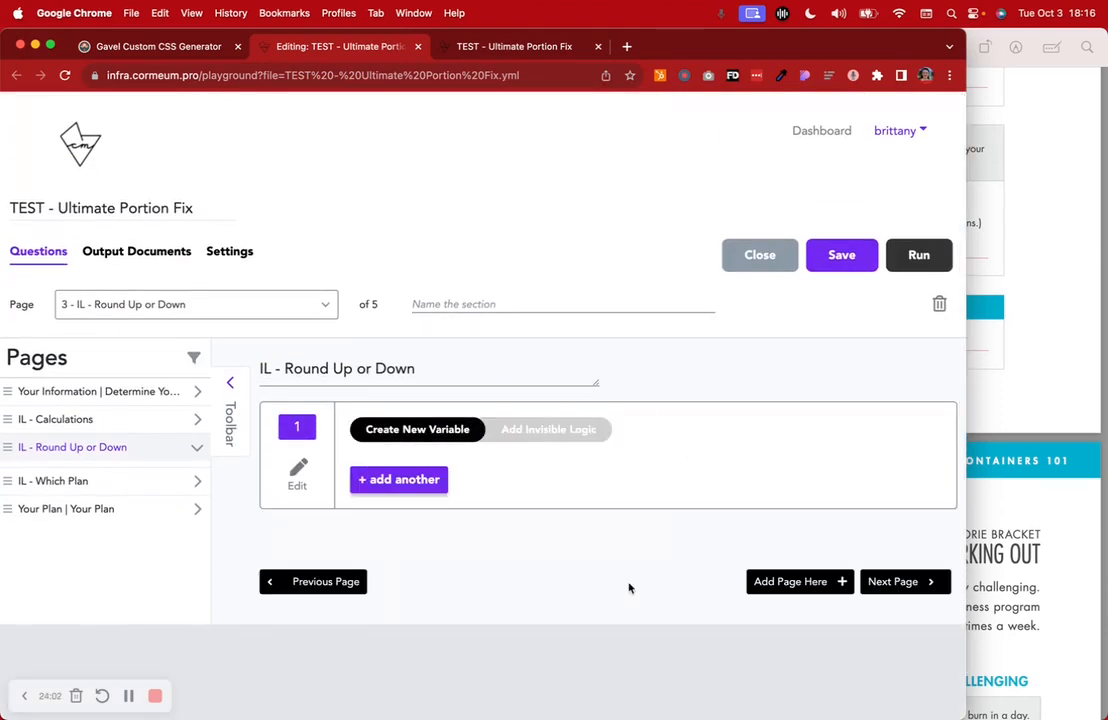
Open the IL - Which Plan page and check the workbook's Choose Your Plan page
click(124, 481)
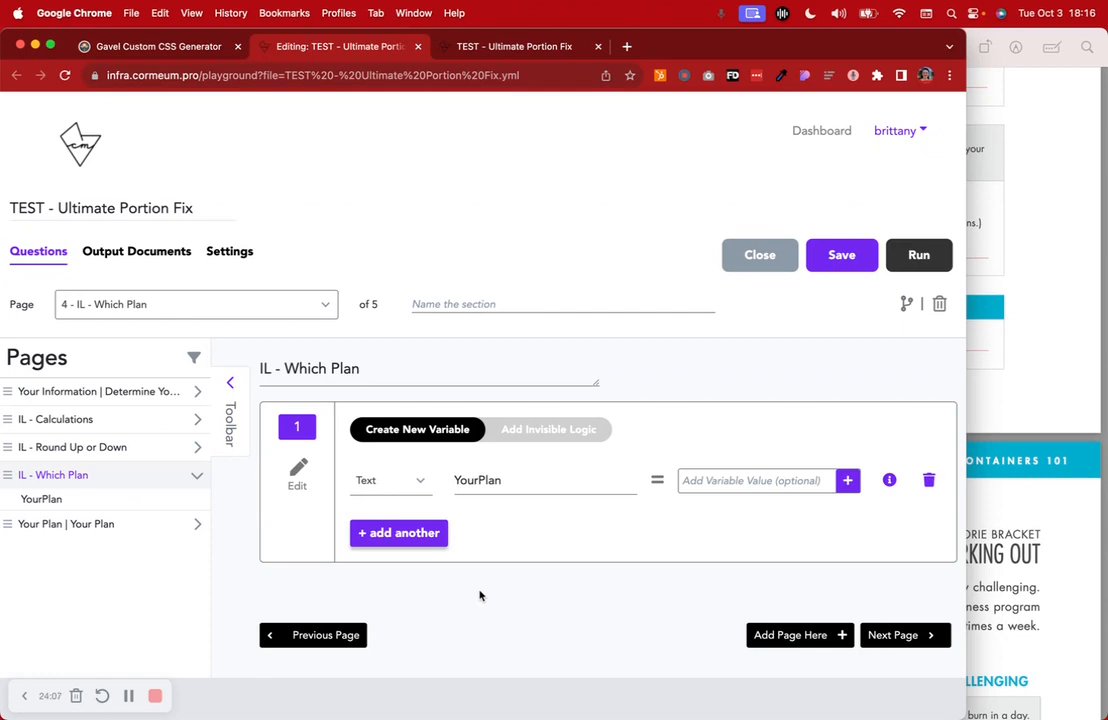
click(1062, 322)
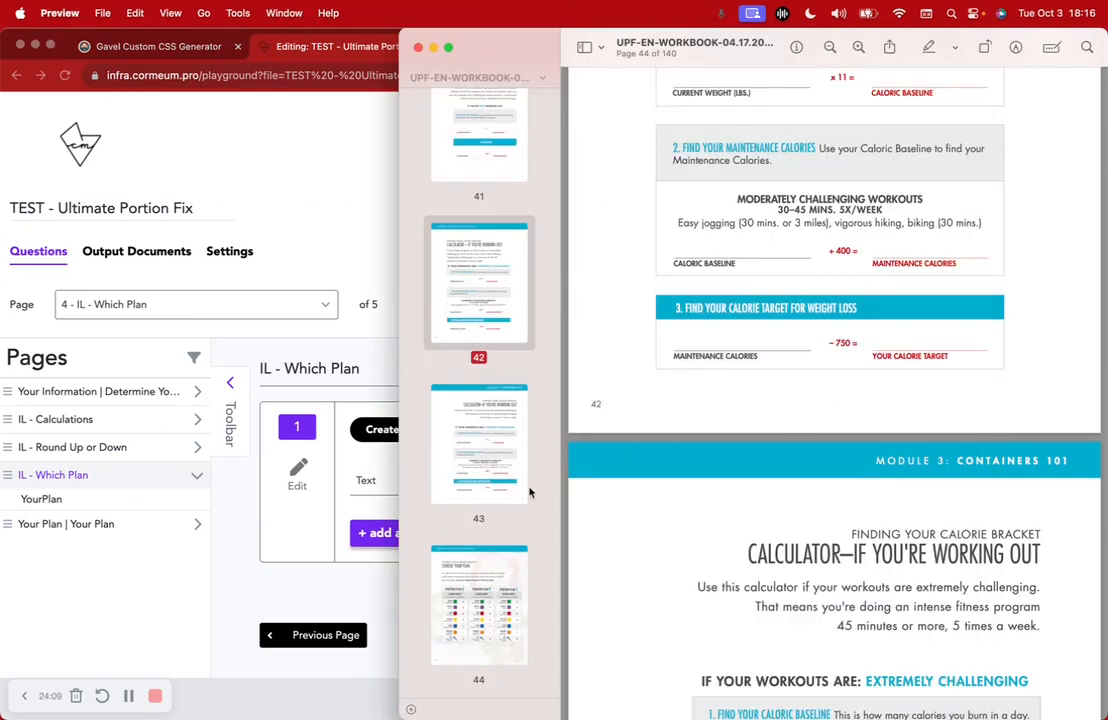
scroll(490, 560, down, 3)
click(457, 500)
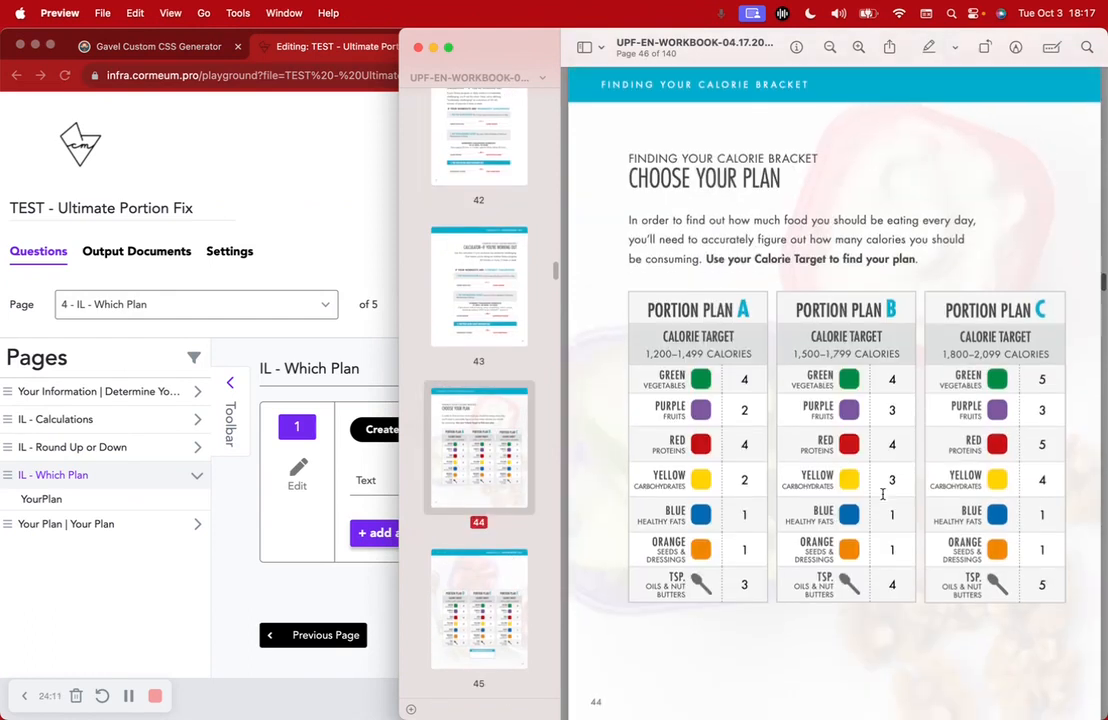
scroll(883, 495, down, 3)
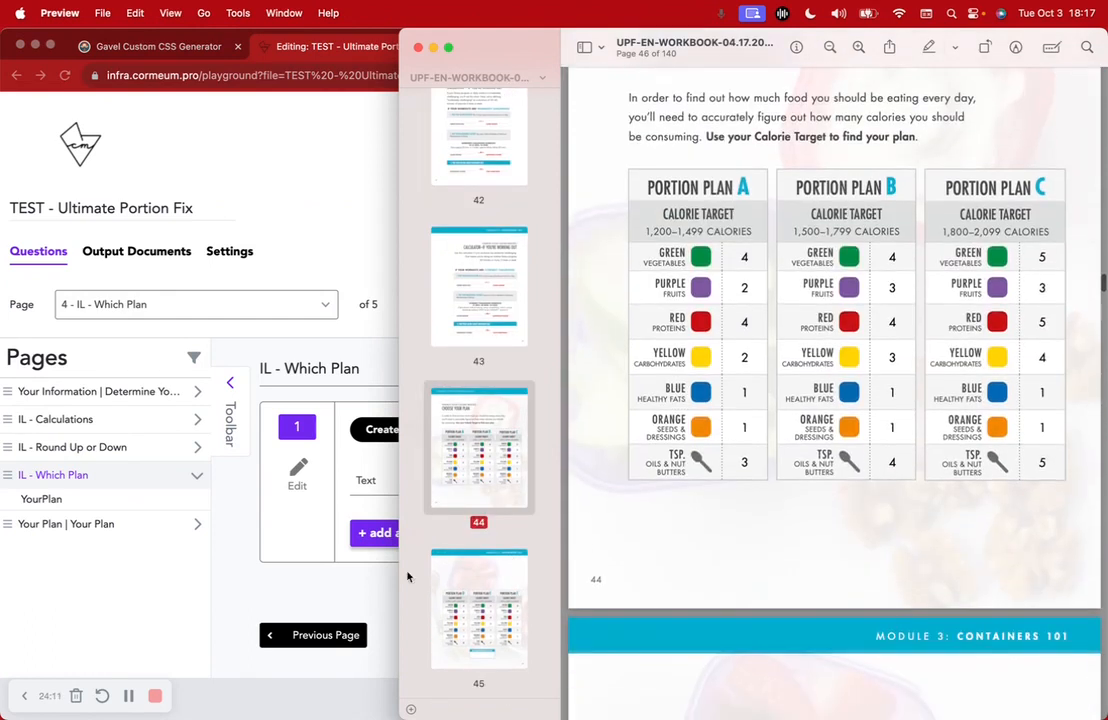
click(352, 582)
Inspect the YourPlan variable, keeping its type as Text, and check the portion plan PDF
drag(519, 481, 361, 480)
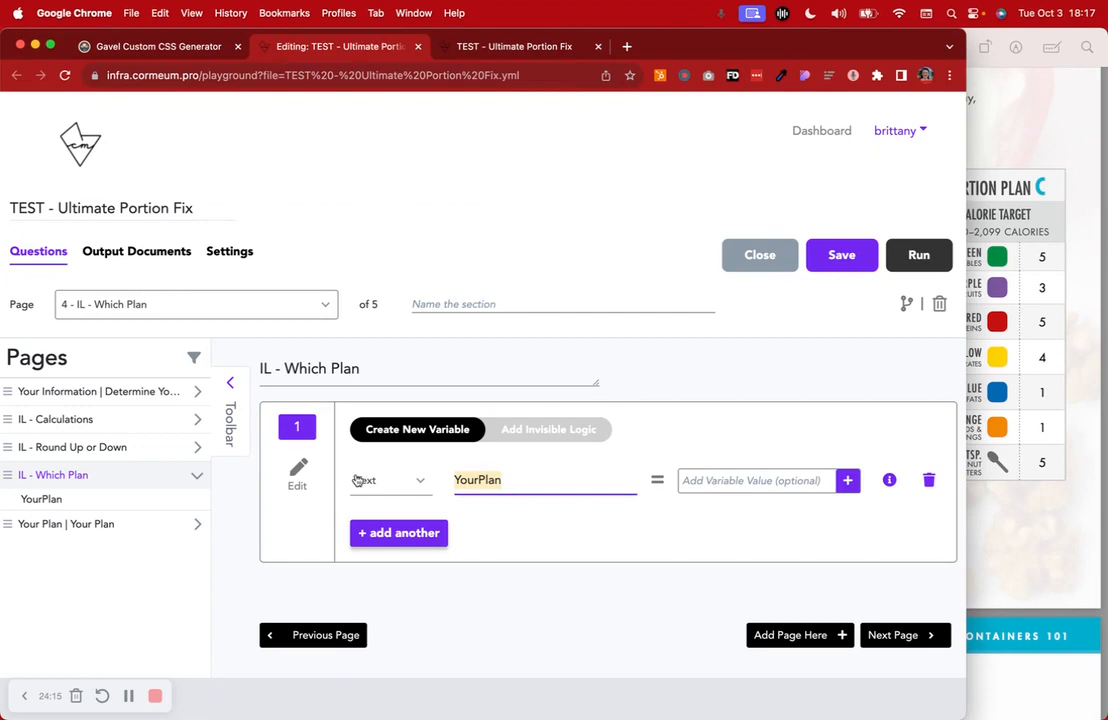
click(361, 480)
click(414, 507)
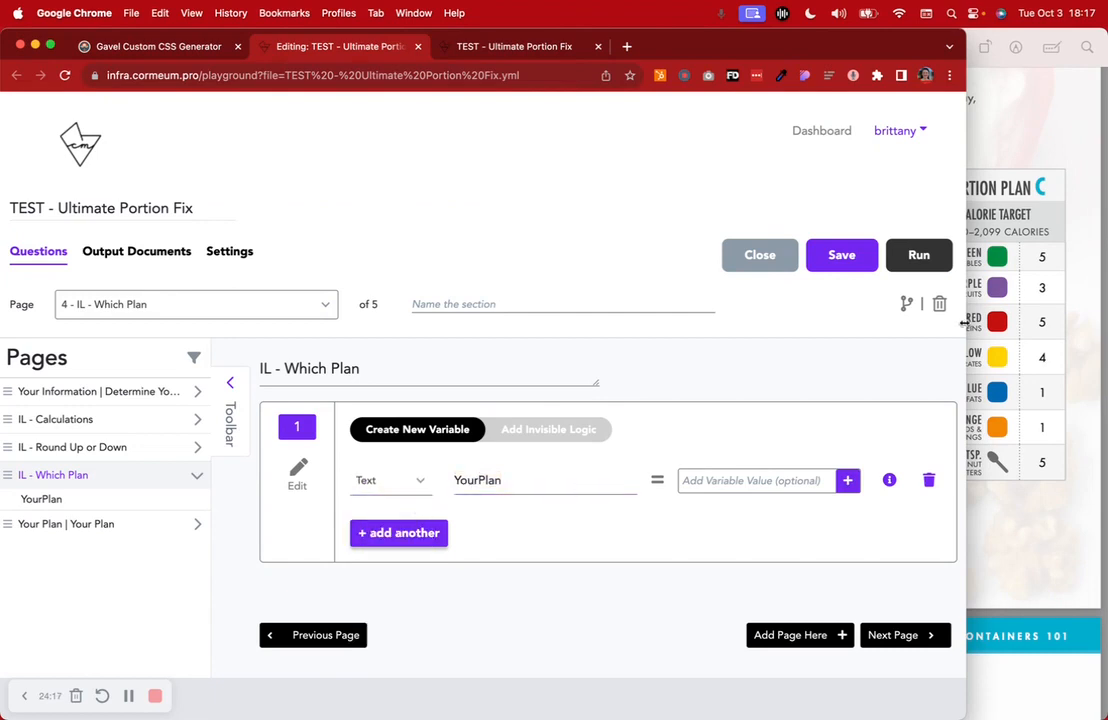
click(1006, 298)
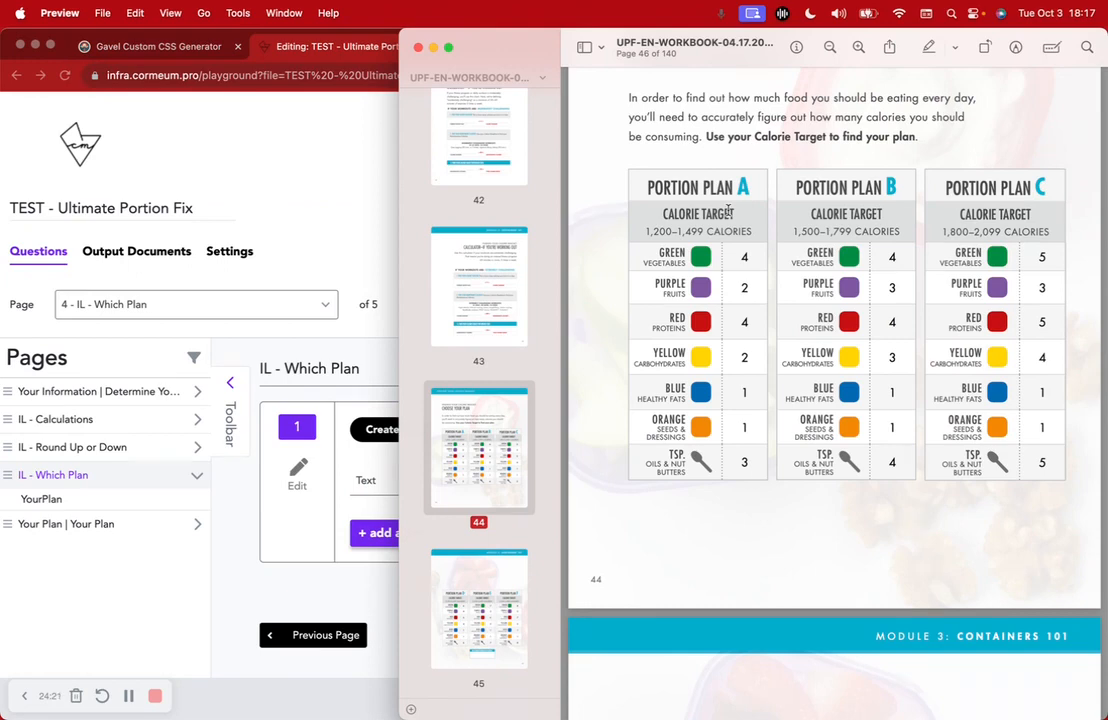
scroll(729, 210, down, 10)
scroll(727, 210, up, 11)
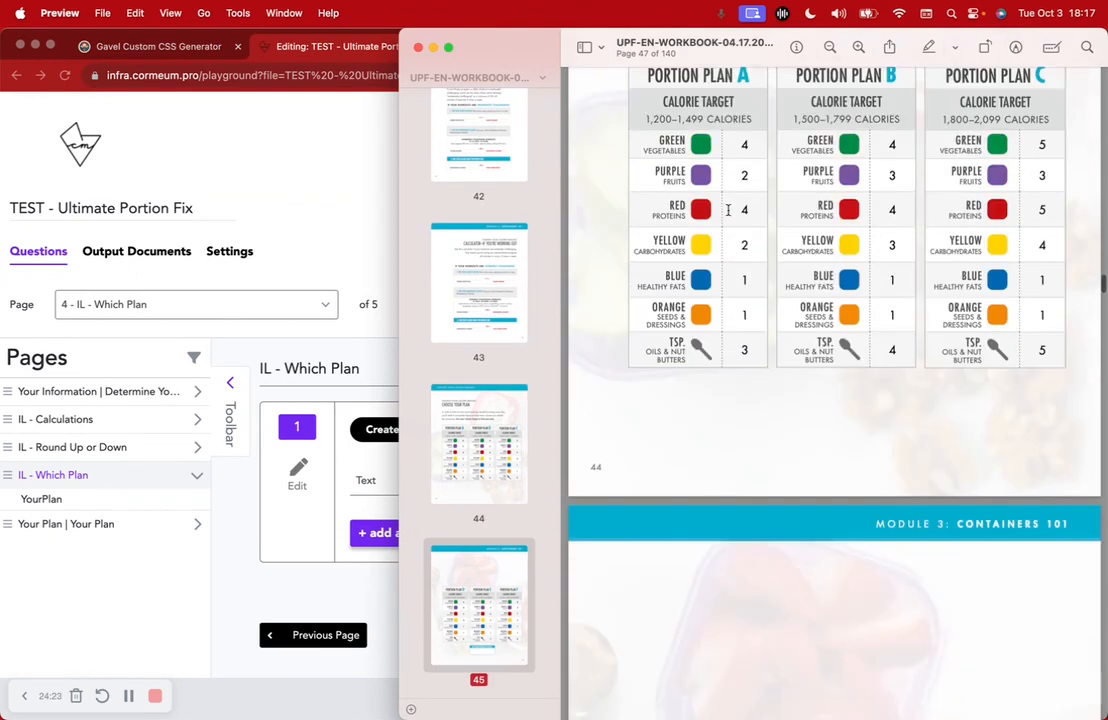
click(295, 550)
Show the page's invisible logic rules, widen the browser, and highlight Plan A's 1,200–1,499 range
click(529, 479)
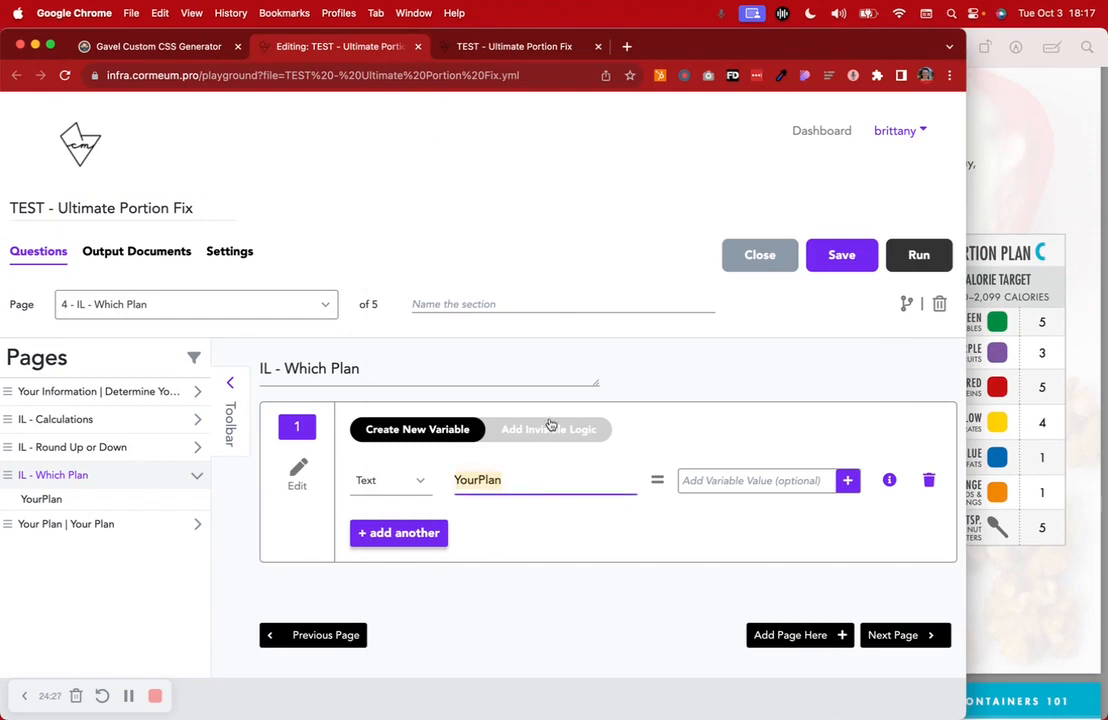
click(550, 429)
scroll(685, 420, down, 2)
scroll(685, 420, down, 1)
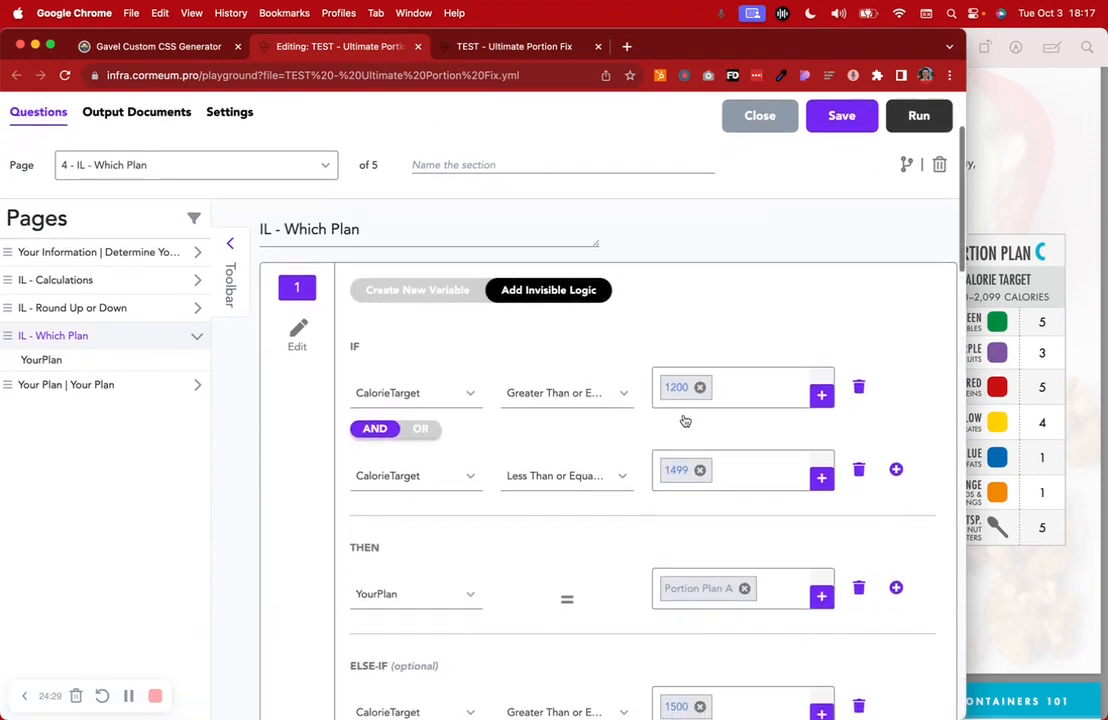
drag(960, 35, 1043, 12)
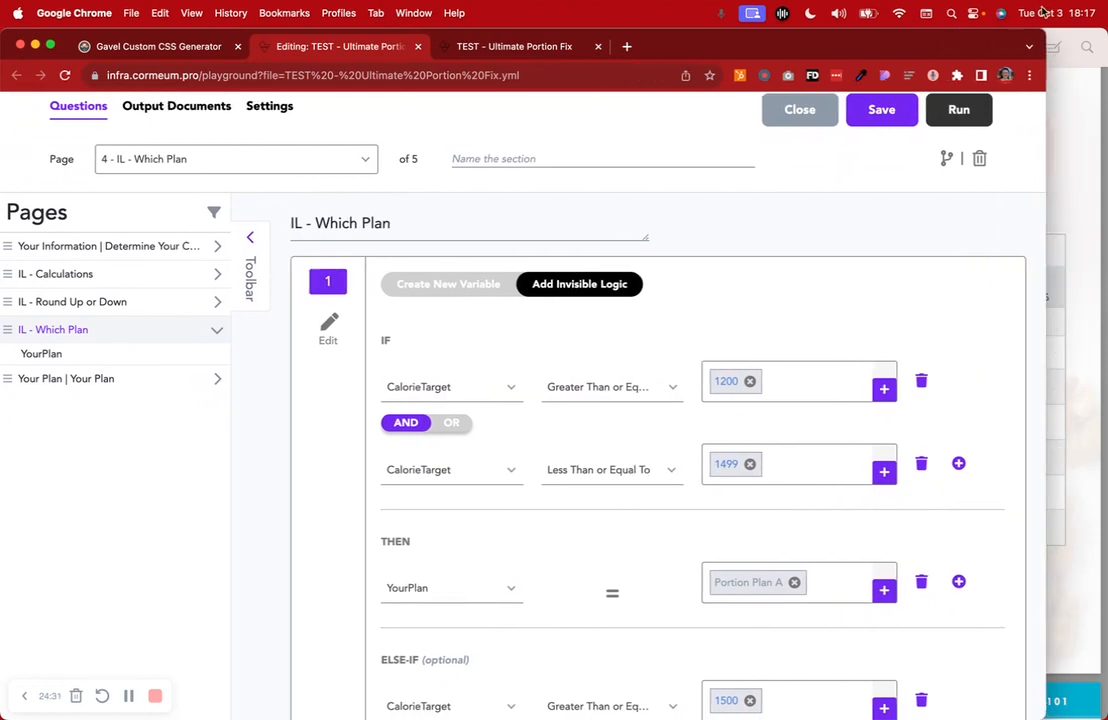
click(1105, 178)
drag(644, 303, 1052, 297)
scroll(1068, 300, down, 10)
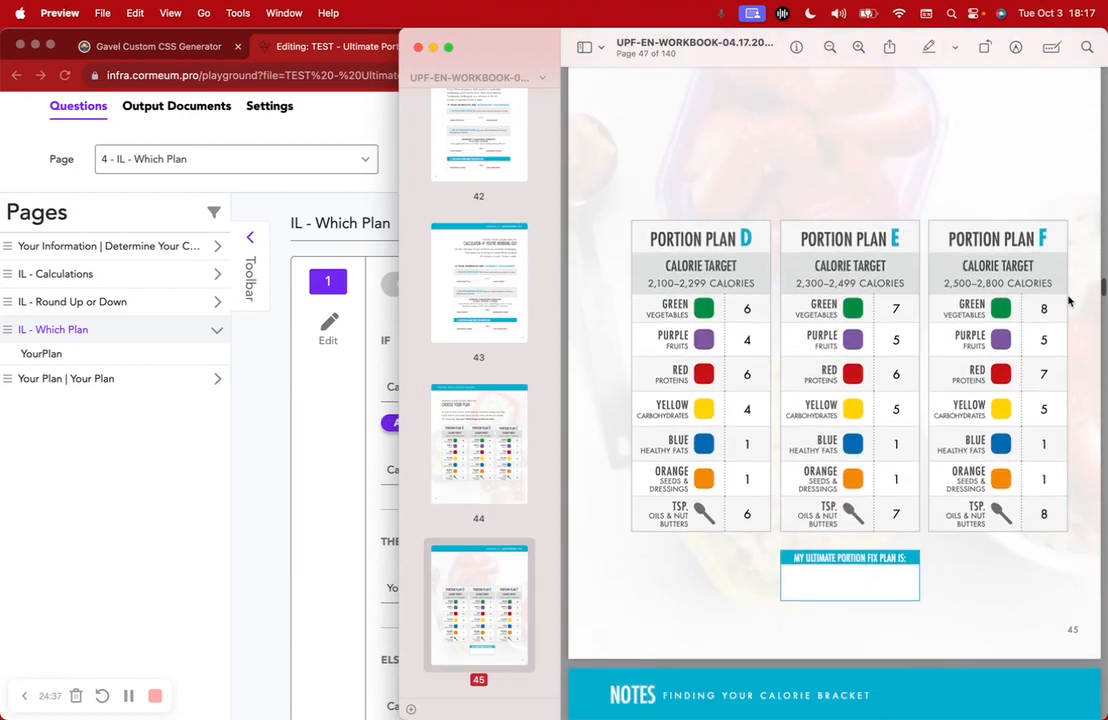
Highlight Plan E's 2,300–2,499 range and Plan A's 1,200 and 1,499 bounds in the workbook
drag(659, 281, 1056, 279)
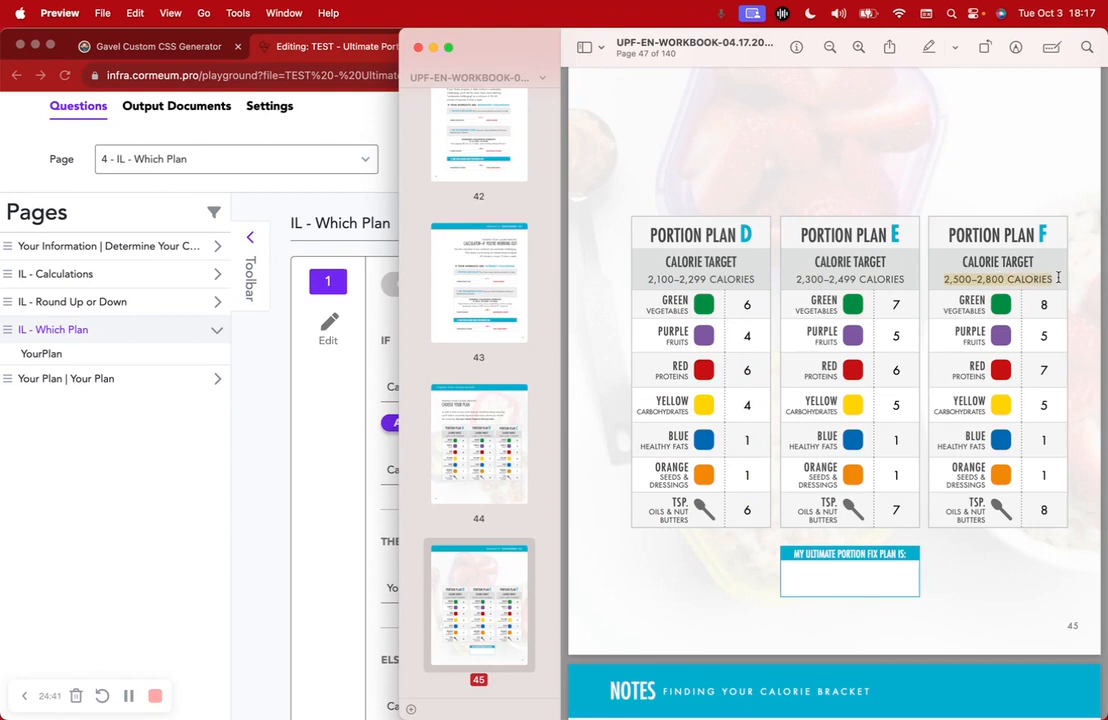
scroll(985, 145, up, 10)
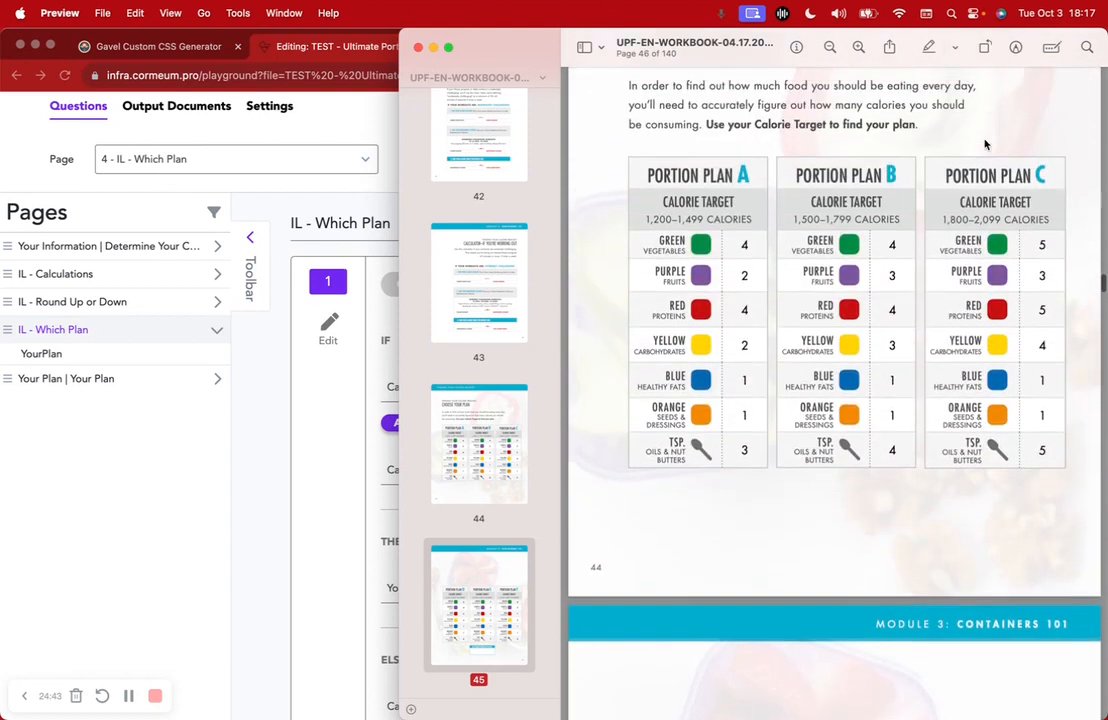
scroll(985, 145, down, 1)
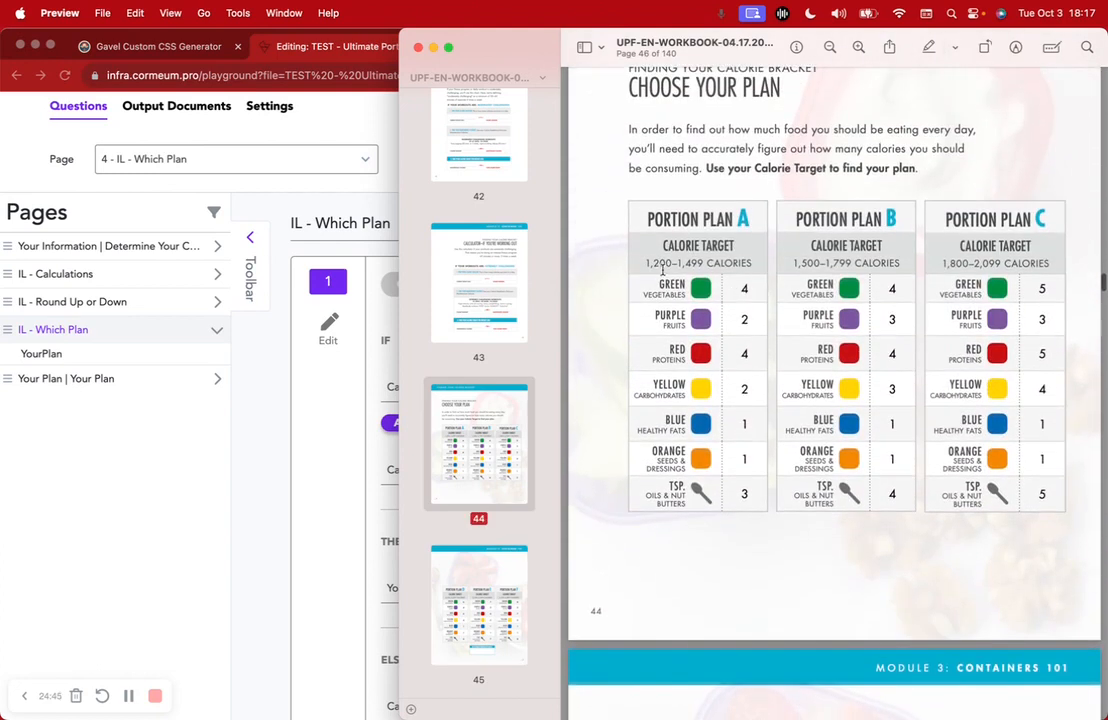
drag(644, 262, 670, 260)
drag(679, 263, 705, 262)
Highlight the Portion Plan A and B headings and Plan B's range start, then return to Gavel
drag(643, 221, 748, 221)
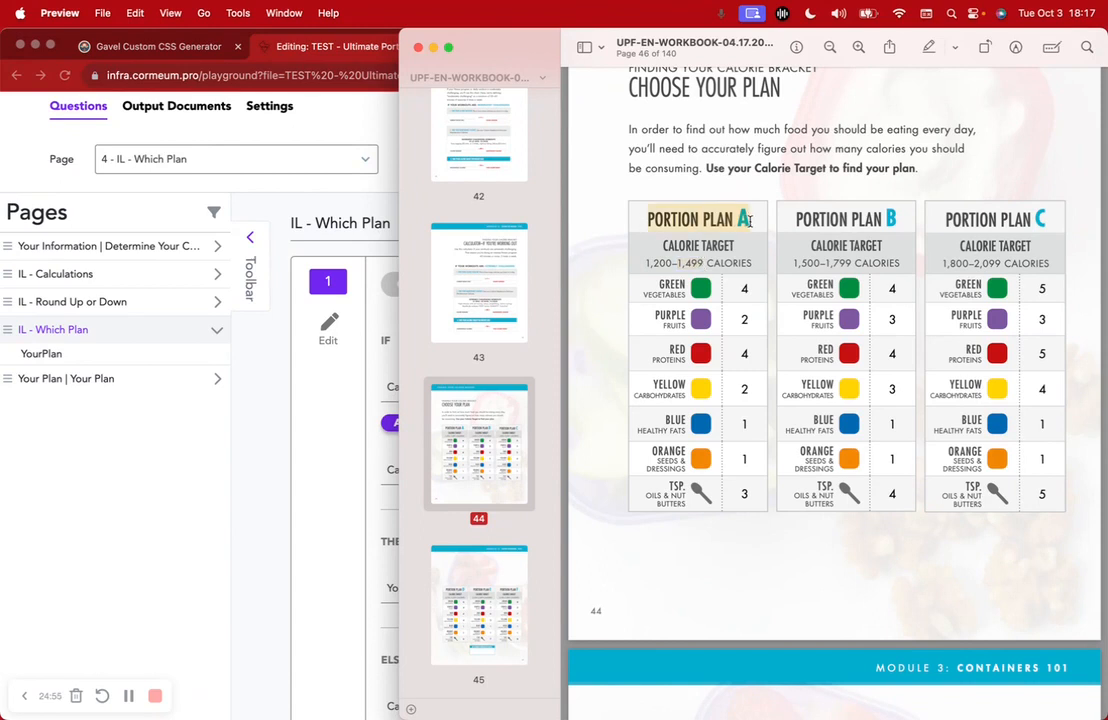
drag(793, 262, 855, 262)
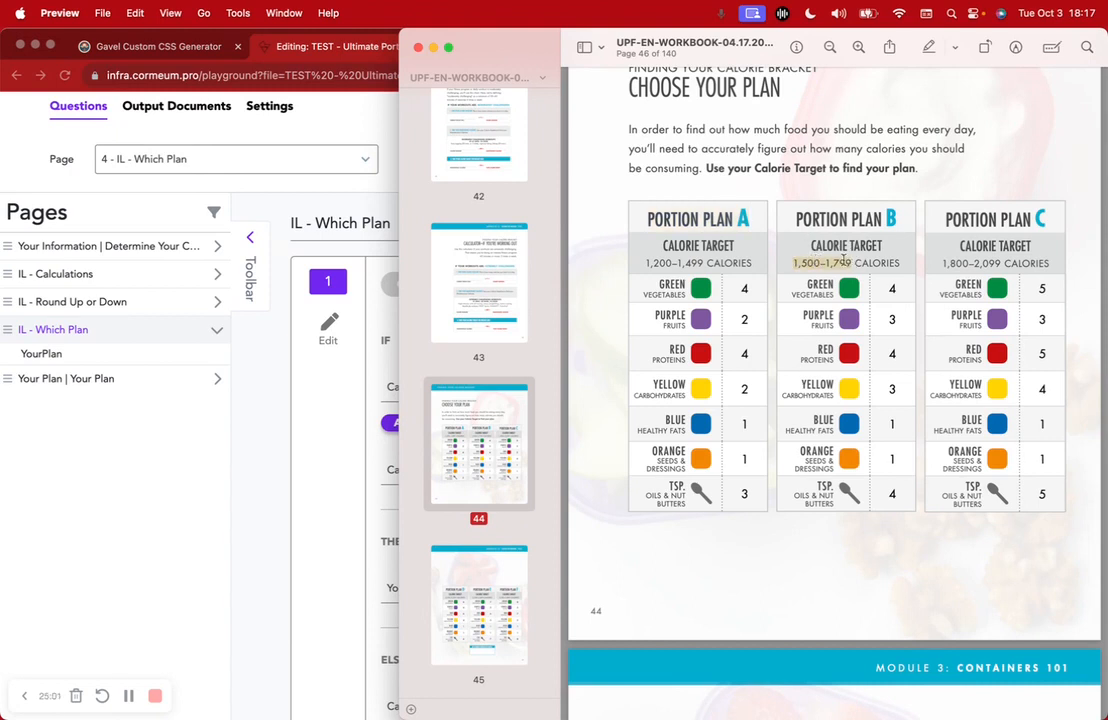
drag(791, 219, 900, 220)
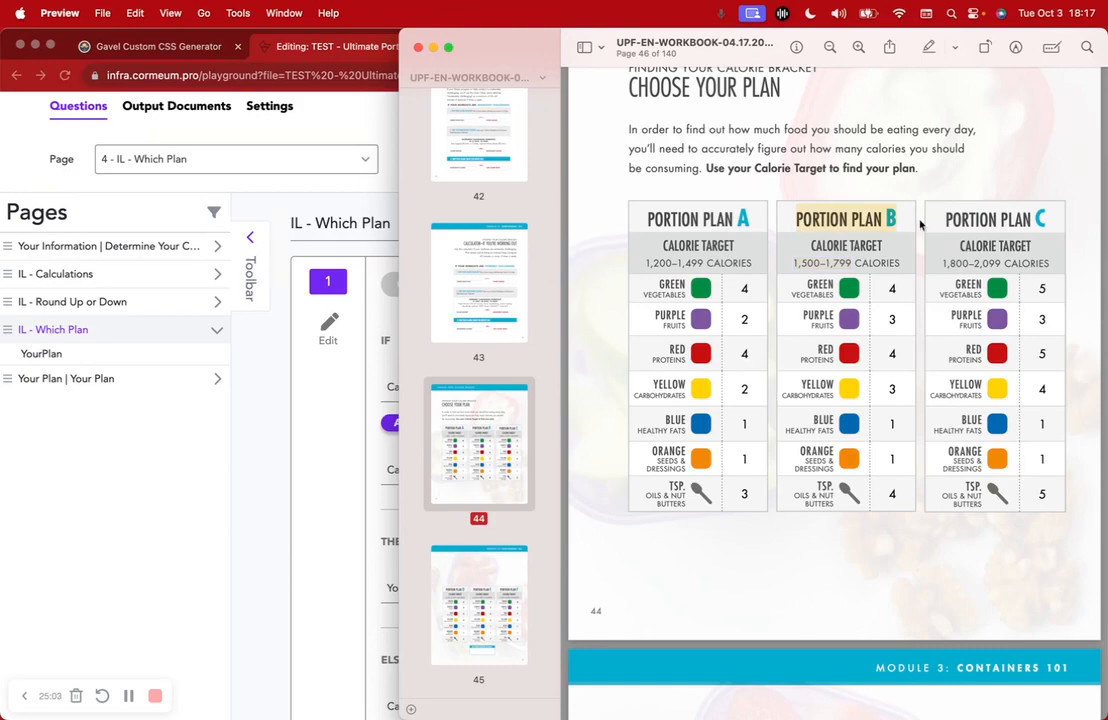
scroll(889, 432, down, 5)
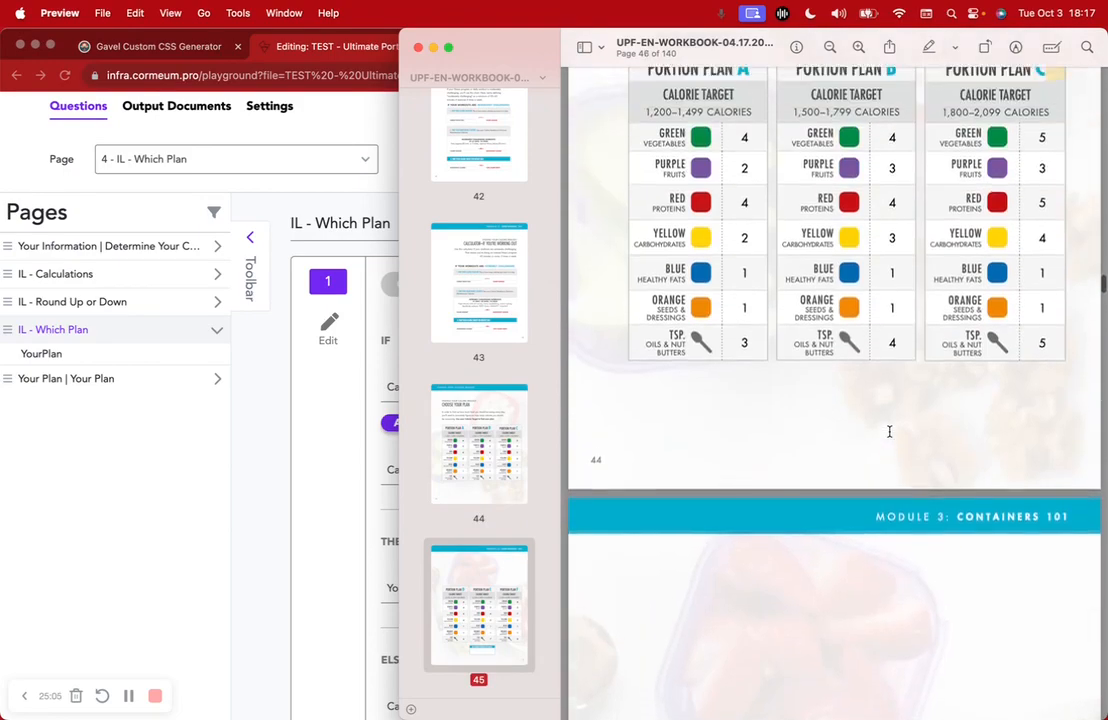
scroll(889, 432, up, 5)
click(309, 485)
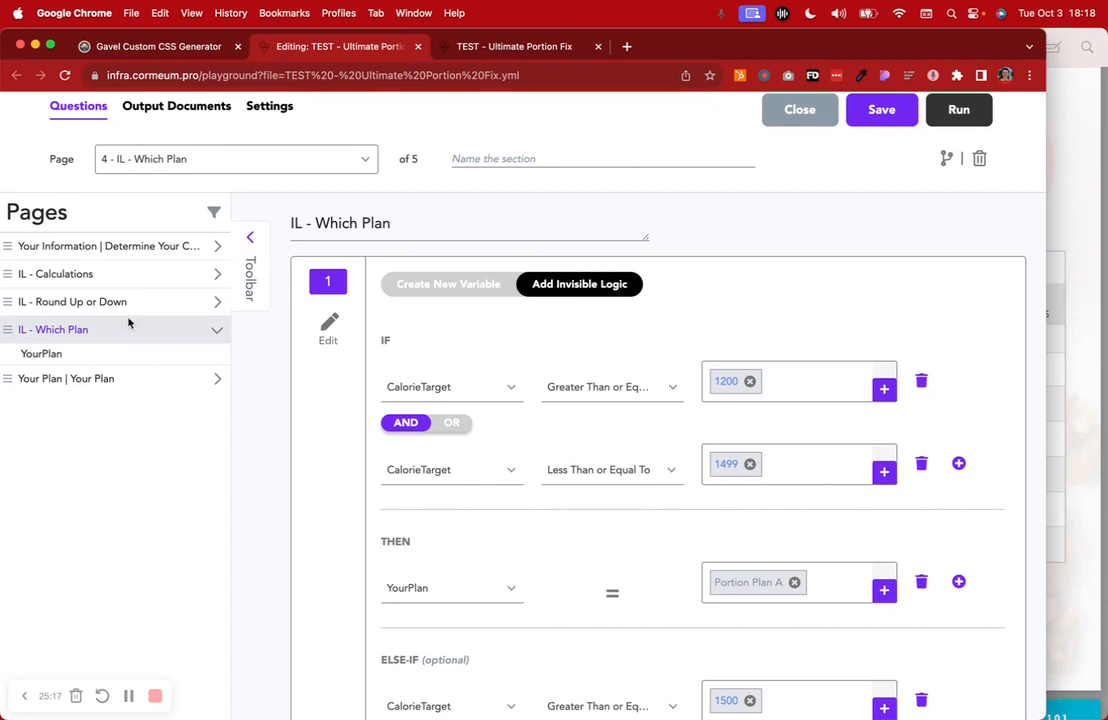
Reopen the IL - Which Plan page and check the first condition's comparison operator, leaving it unchanged
click(70, 301)
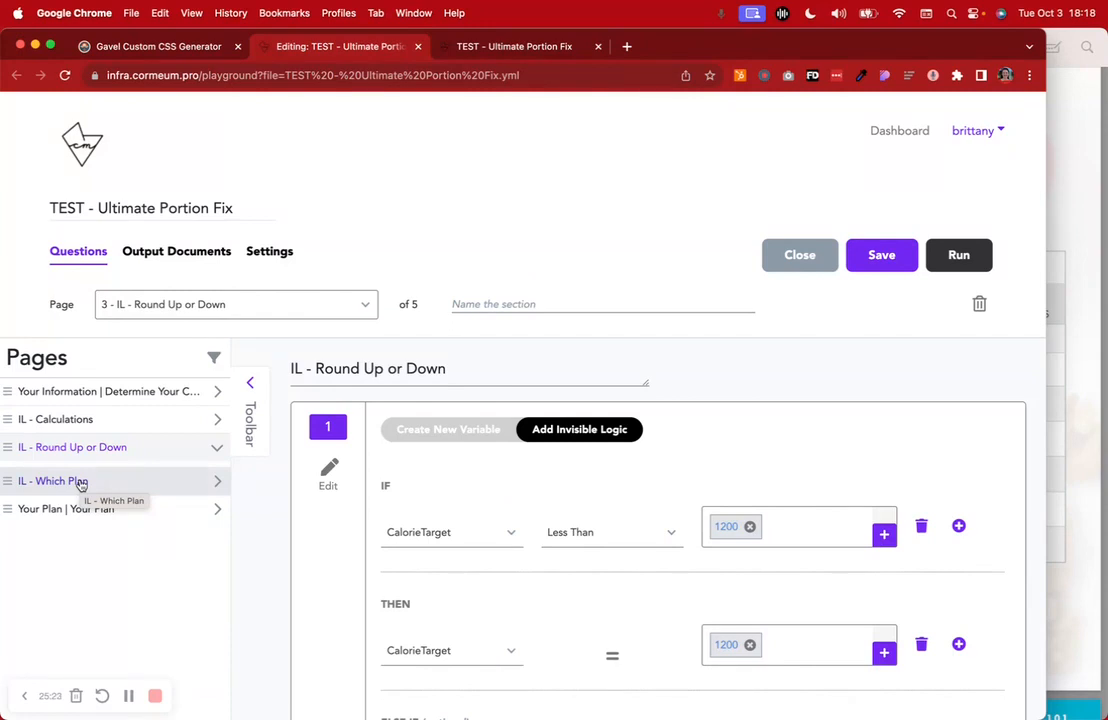
click(81, 483)
scroll(560, 528, down, 5)
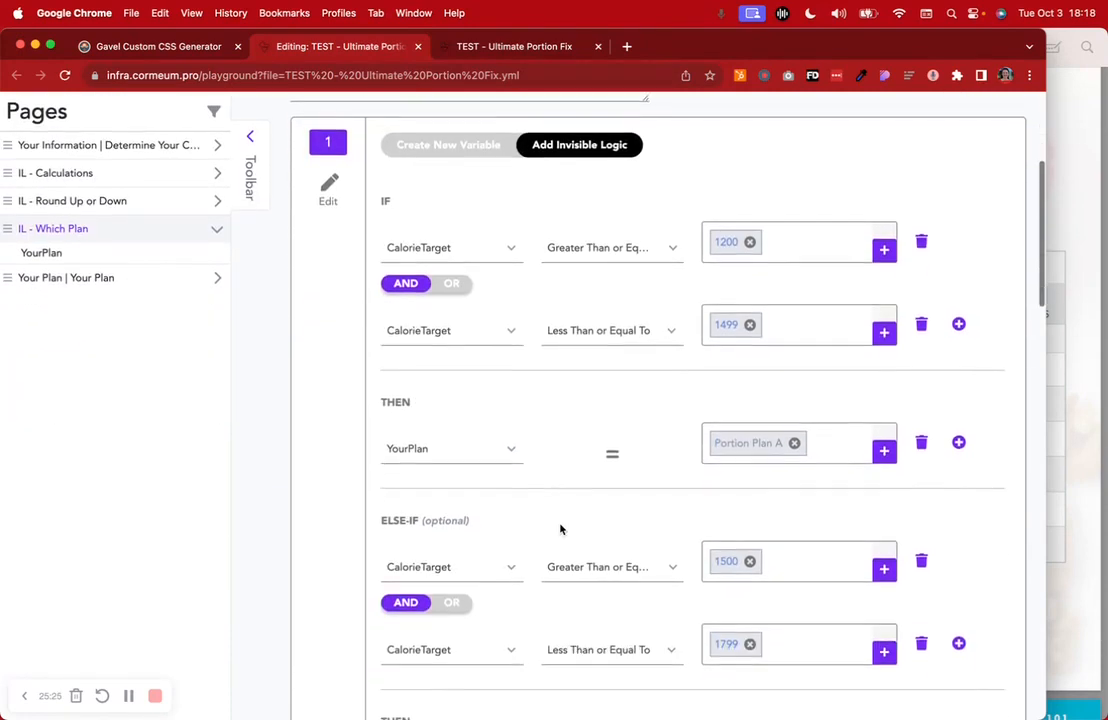
click(659, 247)
click(767, 178)
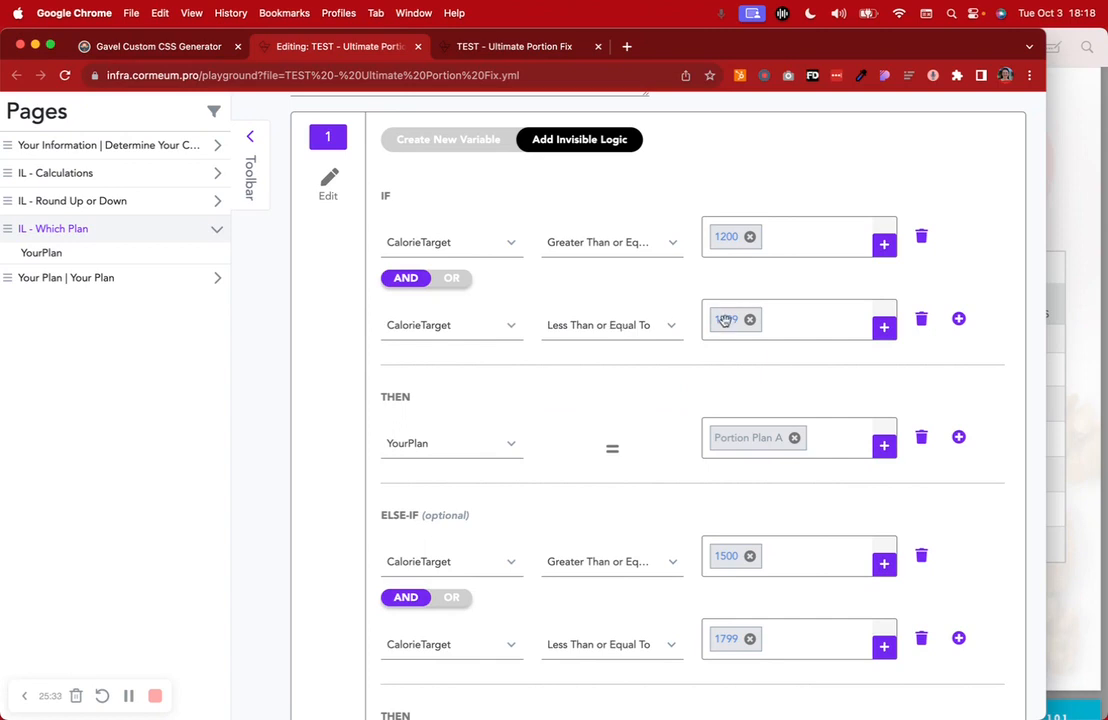
Recheck Plan A's 1,200–1,499 range in the workbook, then display the YourPlan variable definition
click(1078, 312)
drag(640, 308, 752, 314)
key(super+Tab)
click(436, 453)
click(445, 133)
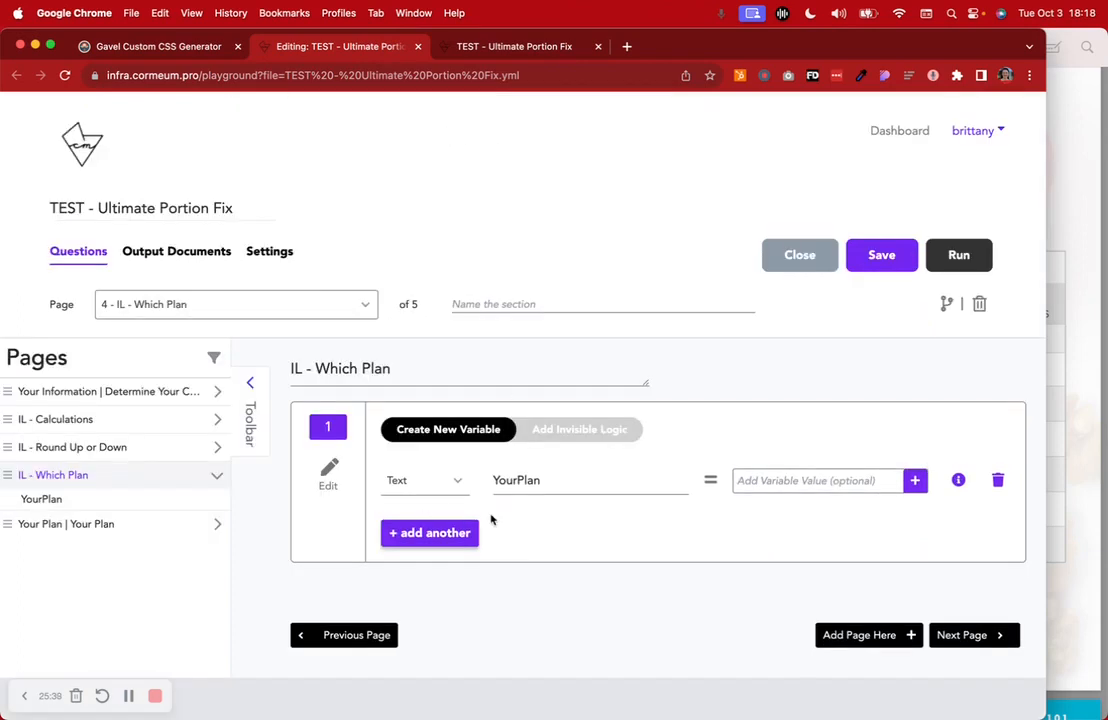
click(579, 429)
scroll(540, 554, down, 5)
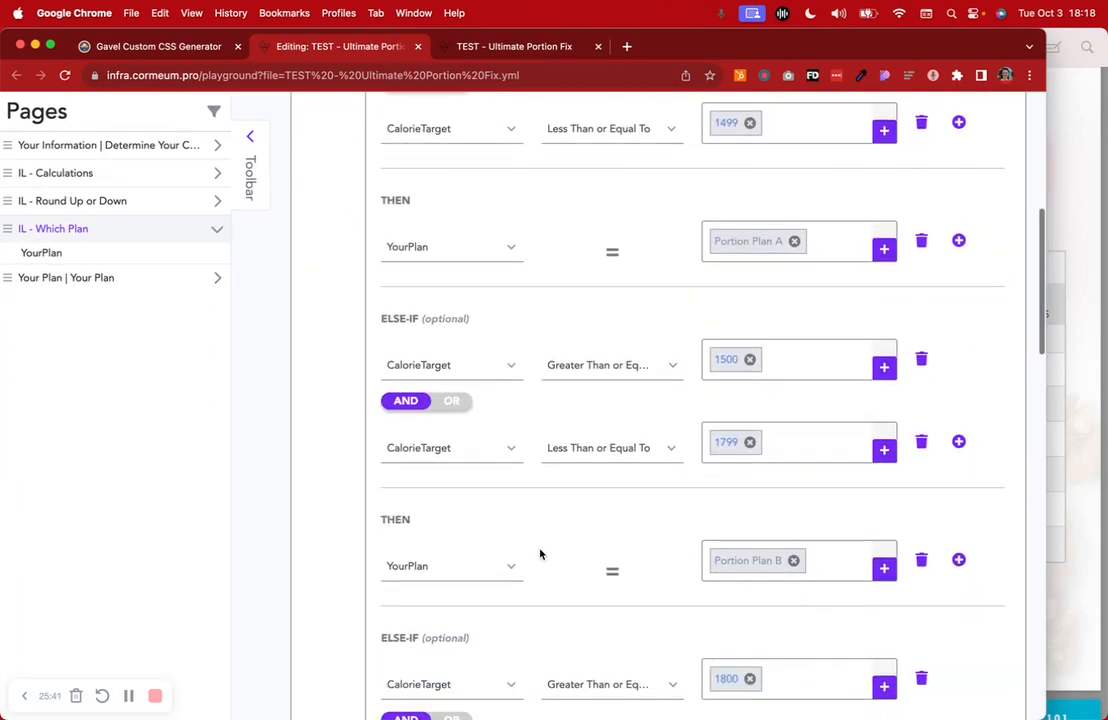
click(886, 252)
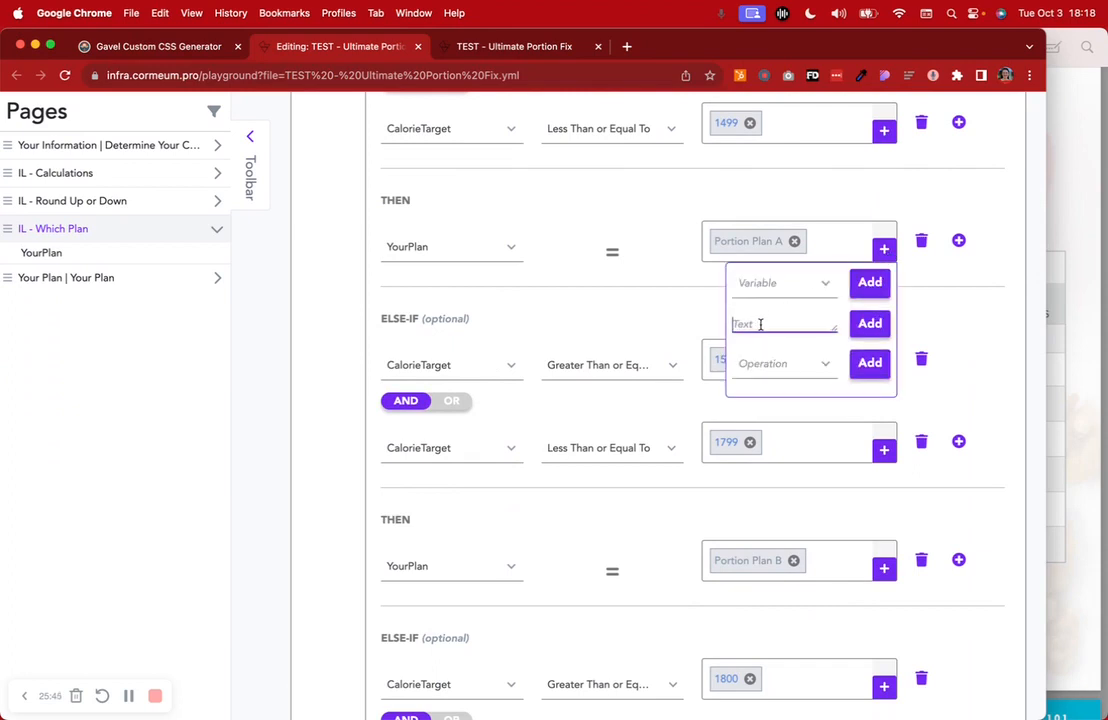
text(pO)
key(super+a)
key(BackSpace)
click(969, 291)
scroll(967, 279, down, 3)
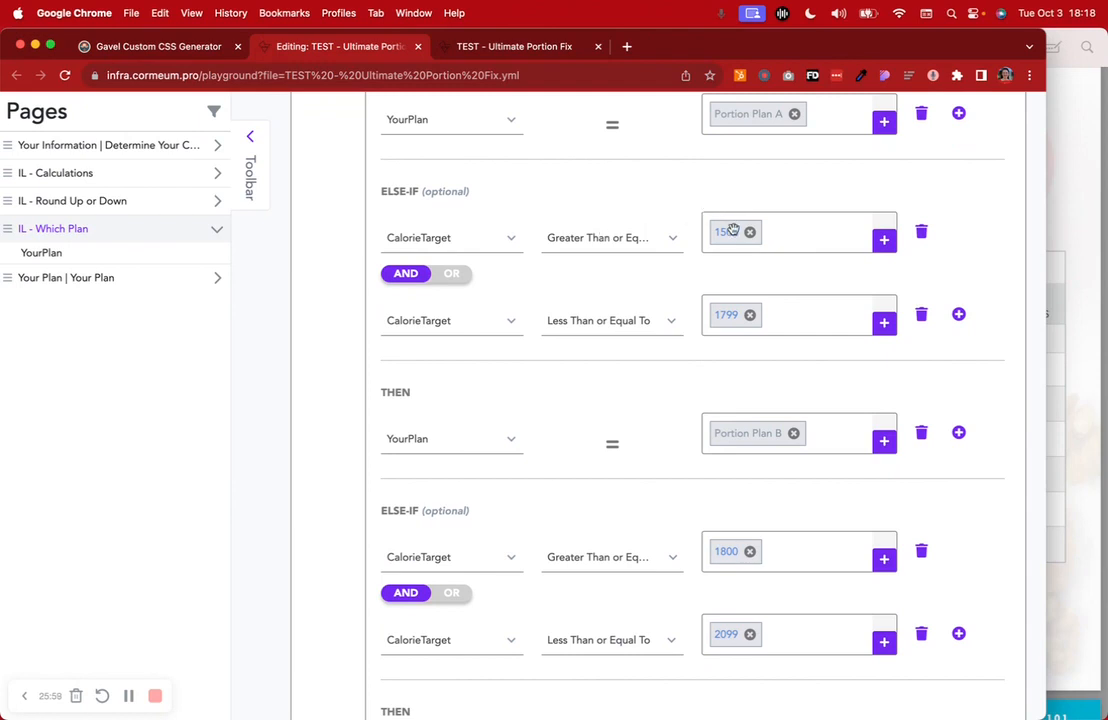
key(super+Tab)
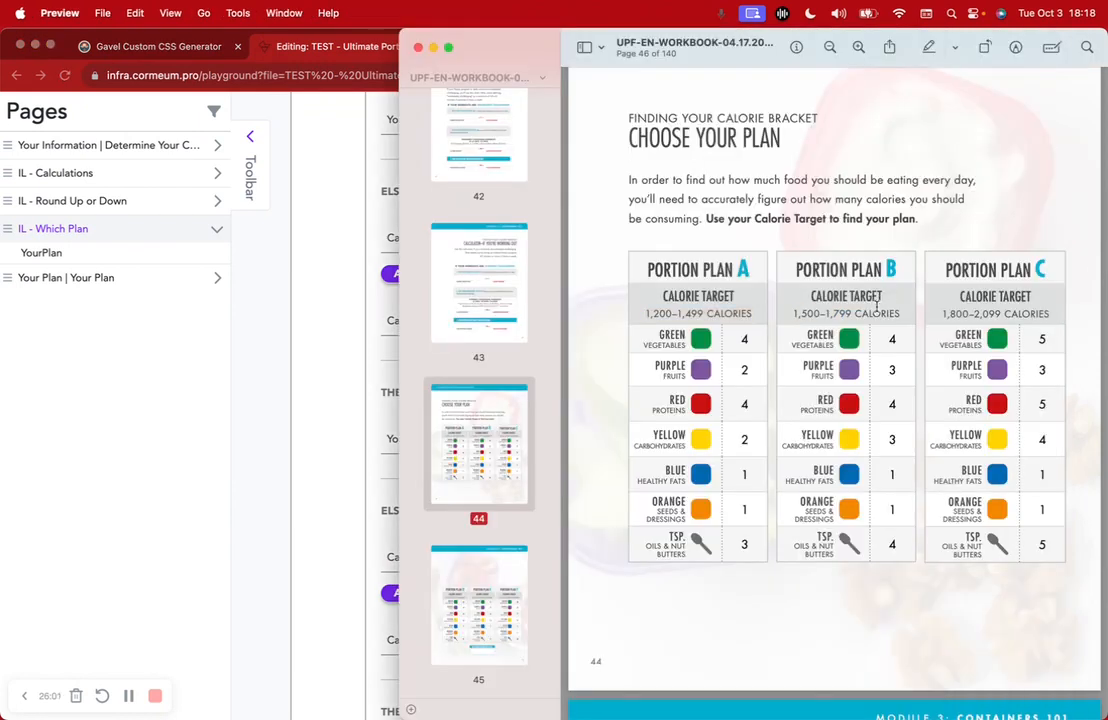
click(361, 386)
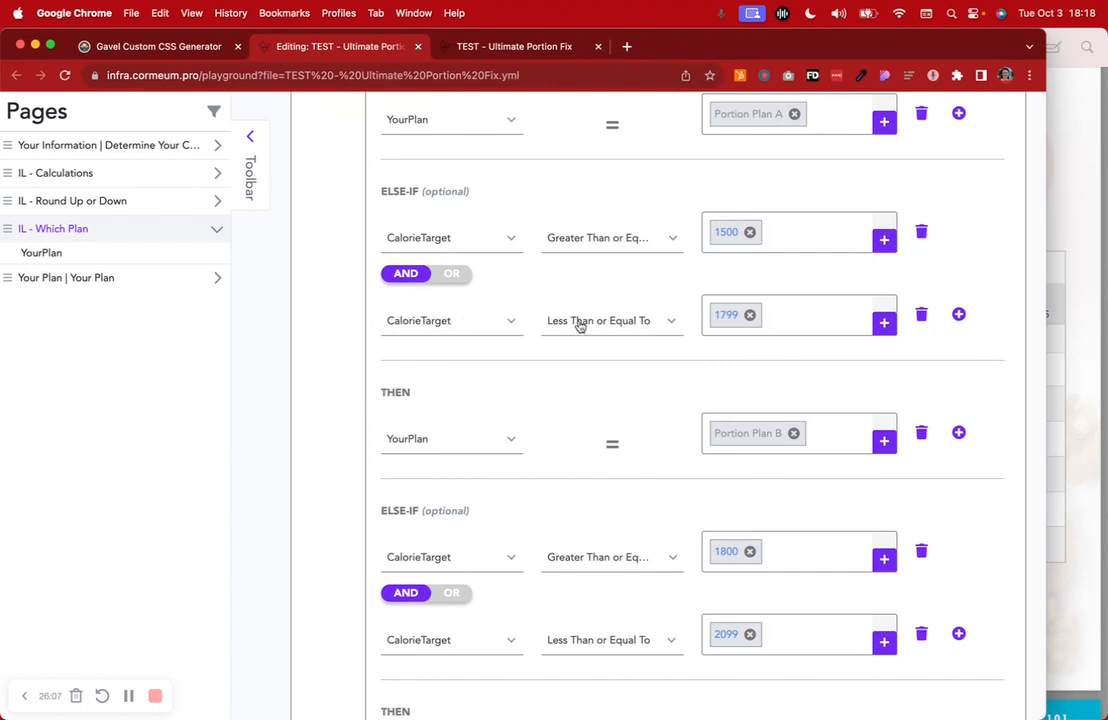
click(1060, 231)
drag(794, 314, 914, 313)
click(331, 396)
scroll(775, 486, down, 5)
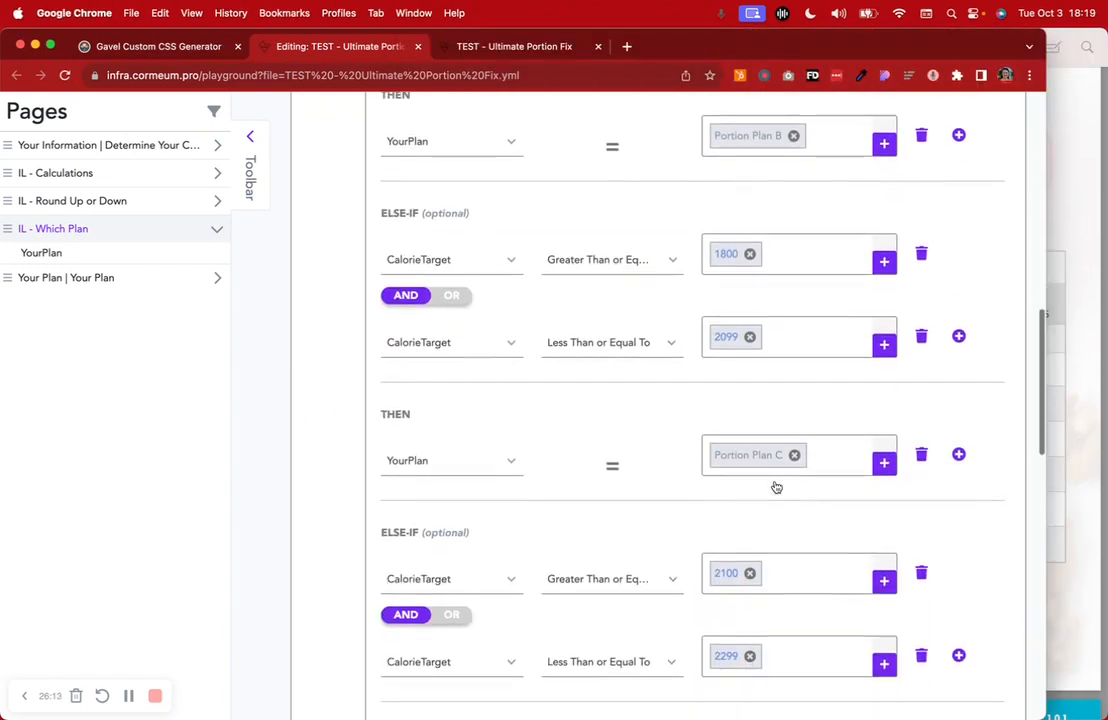
scroll(569, 551, down, 3)
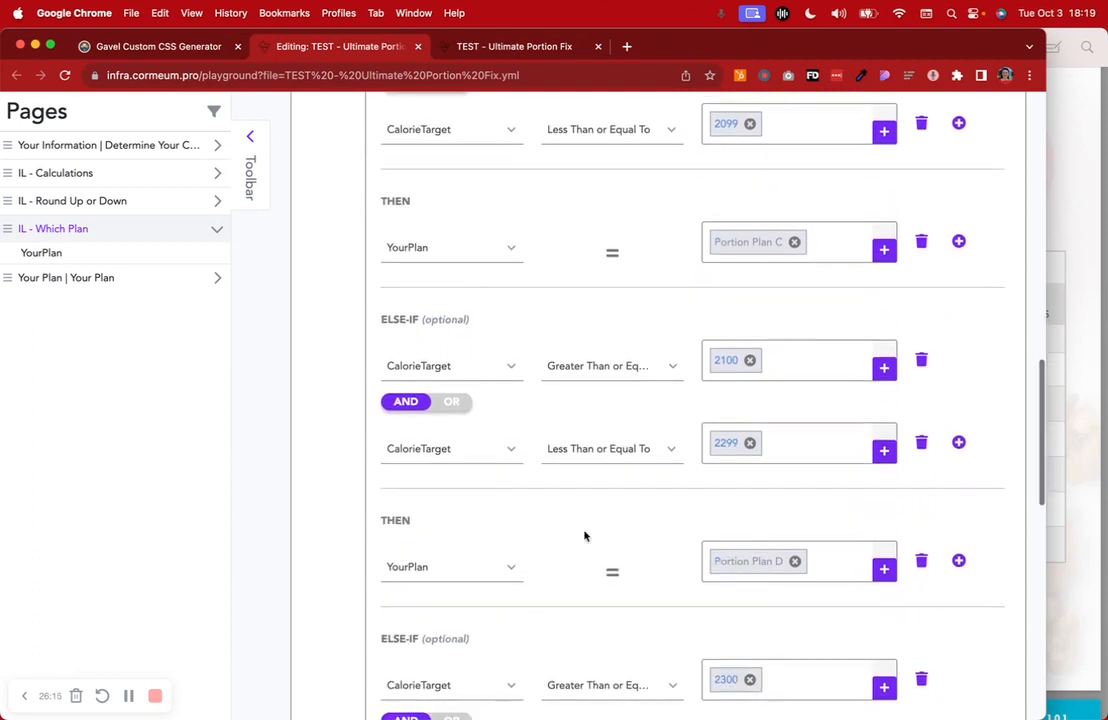
scroll(655, 660, down, 10)
scroll(652, 662, down, 5)
scroll(653, 660, up, 6)
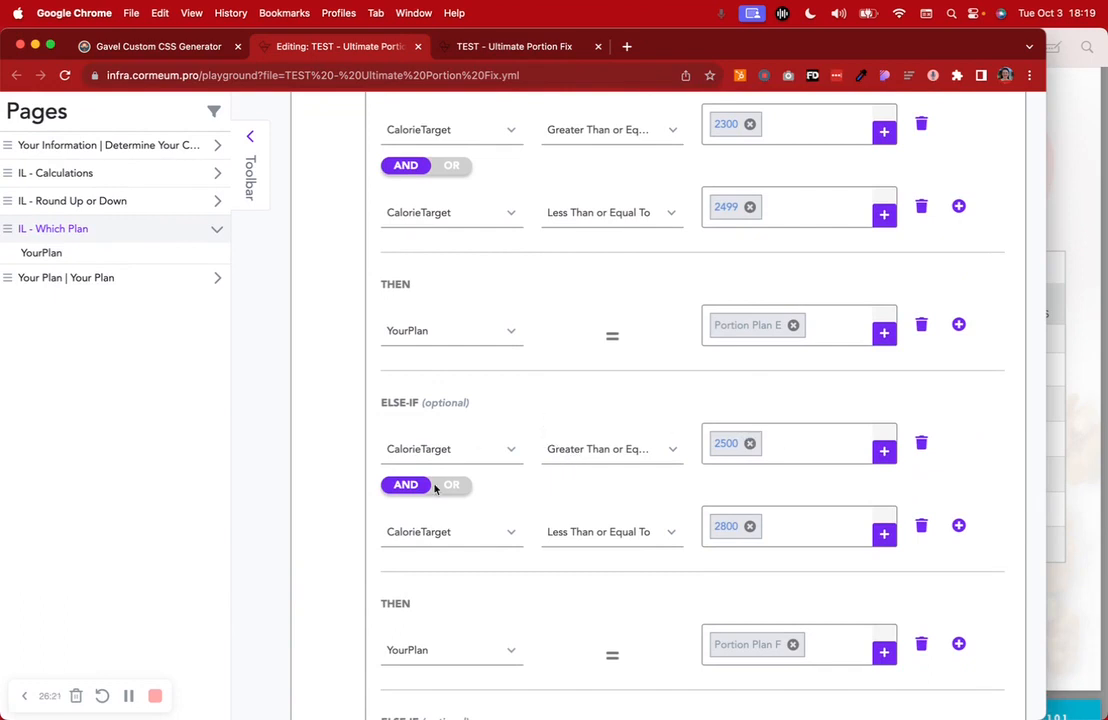
scroll(443, 598, down, 4)
scroll(443, 598, up, 8)
scroll(443, 600, up, 5)
scroll(441, 601, down, 10)
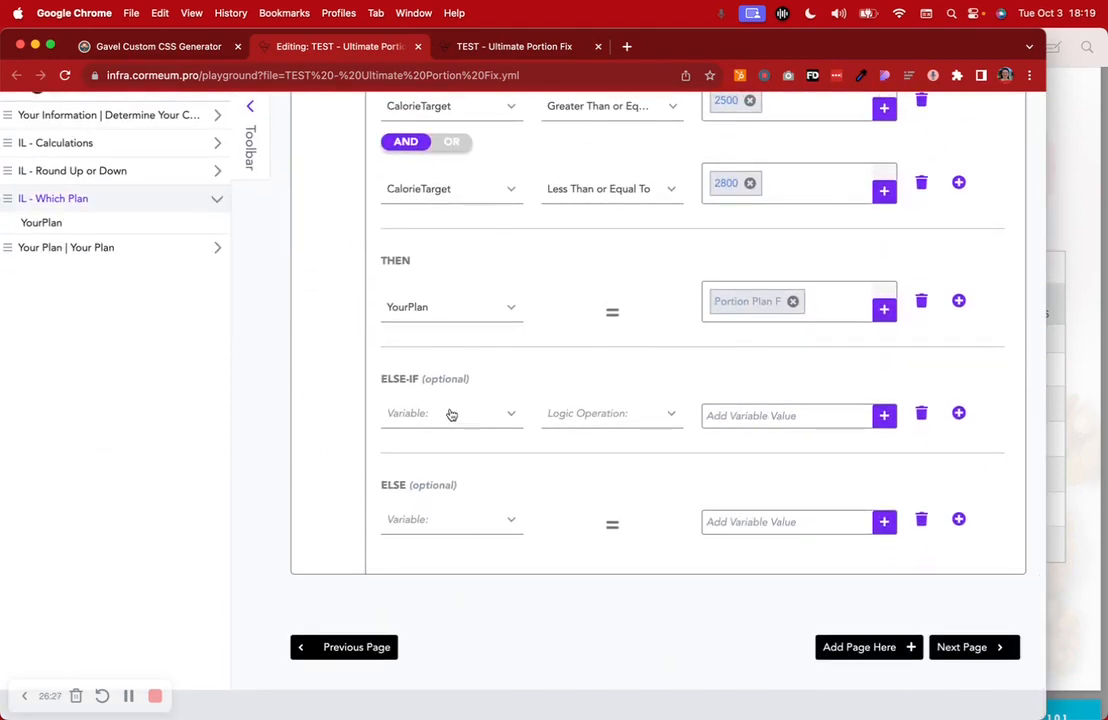
Add an else-if condition requiring CalorieTarget greater than or equal to 1200
click(451, 418)
scroll(422, 585, down, 2)
click(440, 571)
click(588, 414)
scroll(620, 550, down, 2)
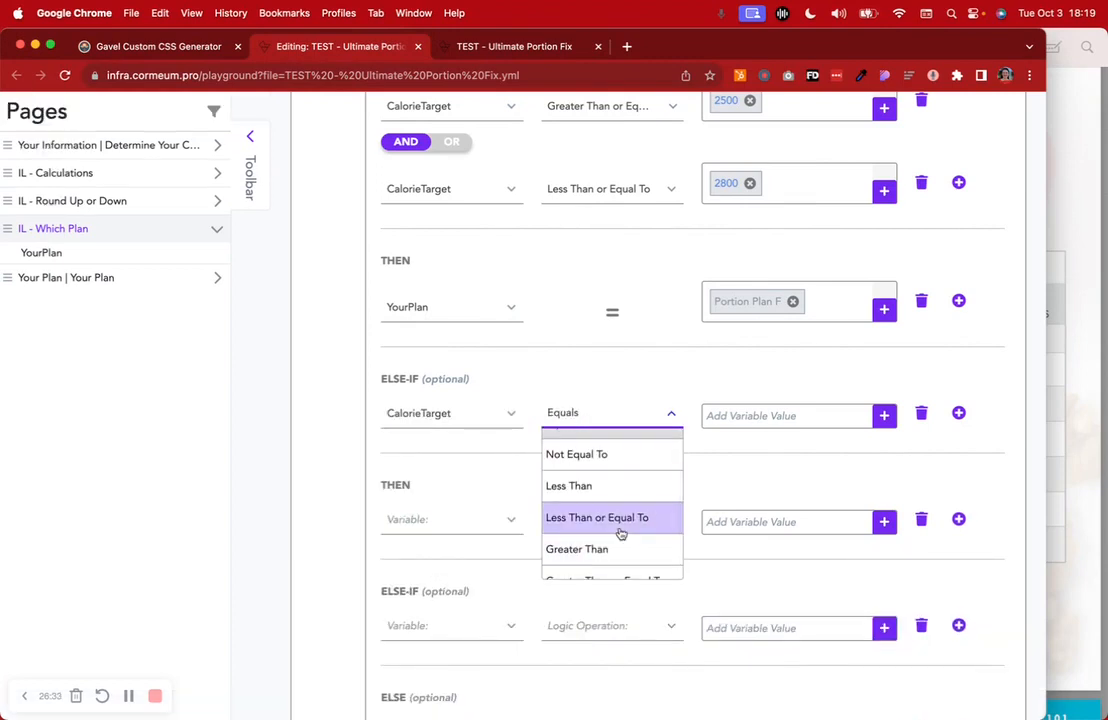
scroll(620, 536, down, 1)
click(619, 534)
click(633, 423)
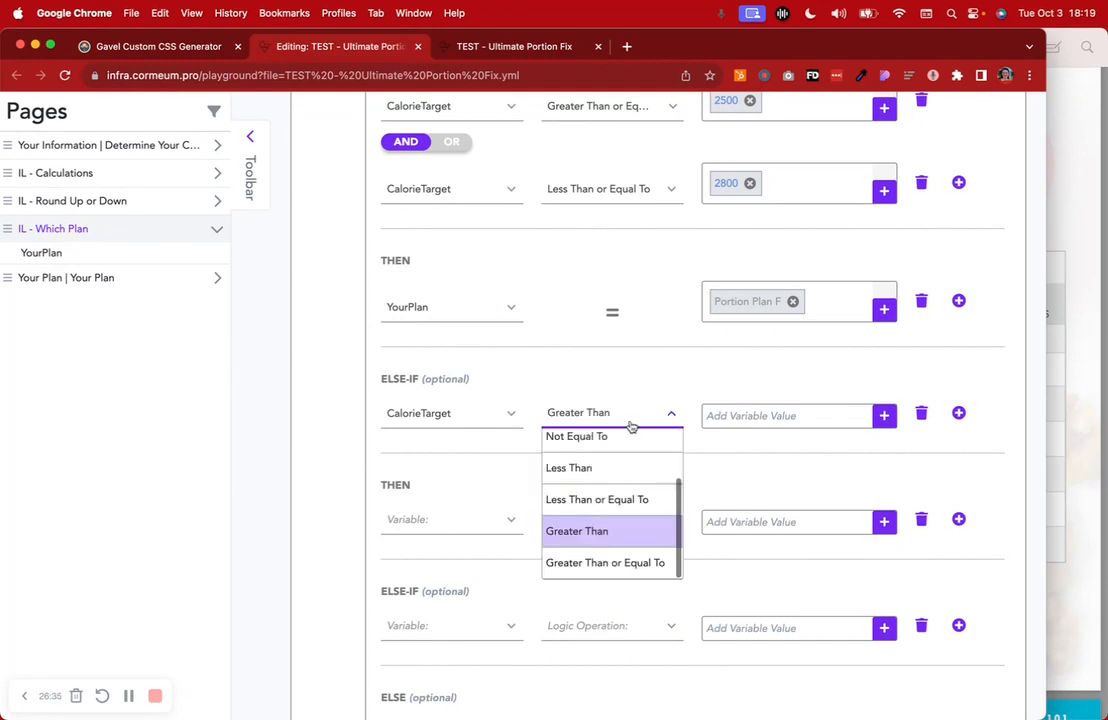
click(633, 565)
click(730, 416)
click(692, 490)
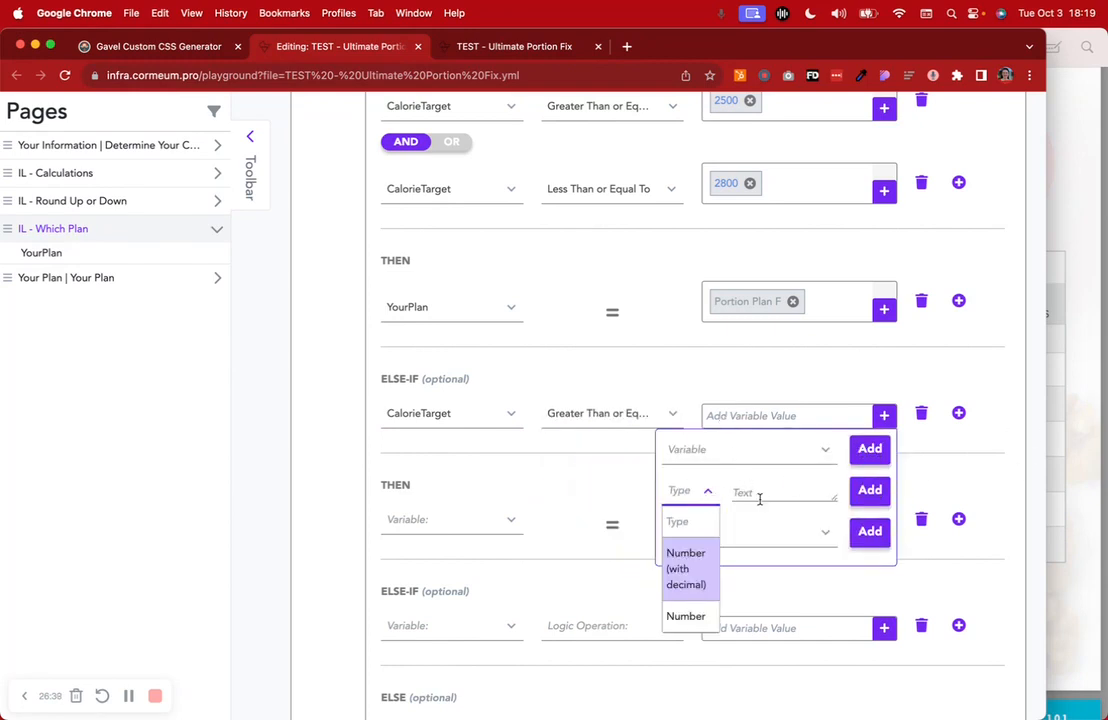
click(695, 614)
click(748, 496)
text(1200)
click(869, 490)
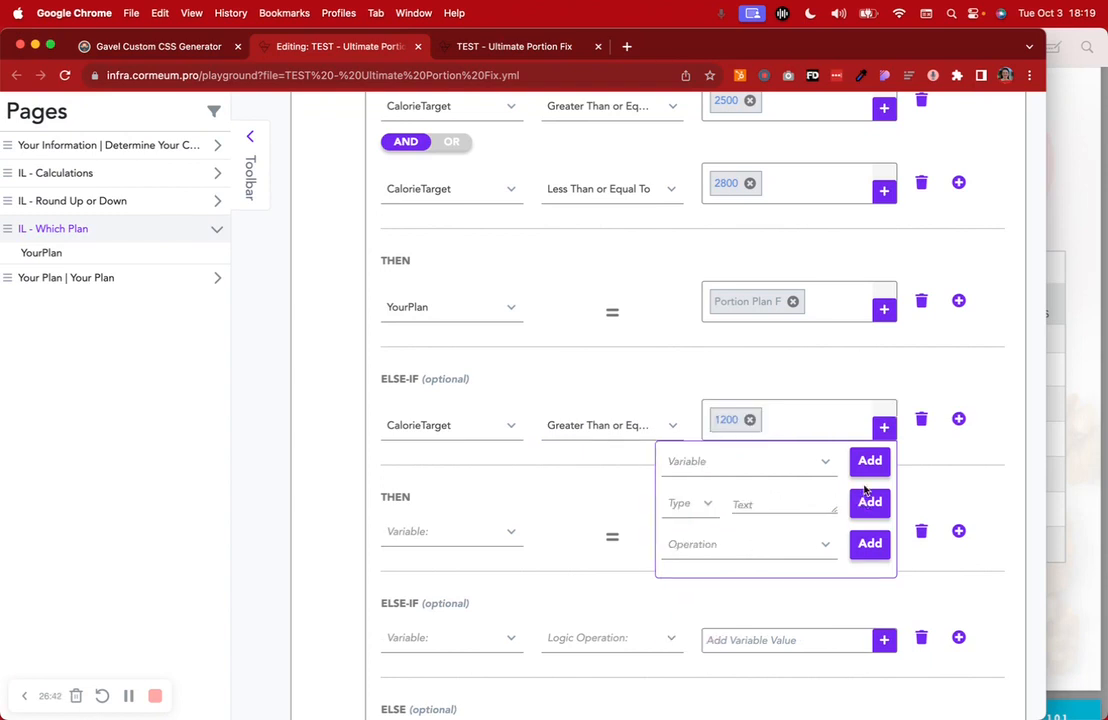
Add an AND condition requiring CalorieTarget less than or equal to 1499
click(958, 413)
click(465, 497)
scroll(452, 621, down, 4)
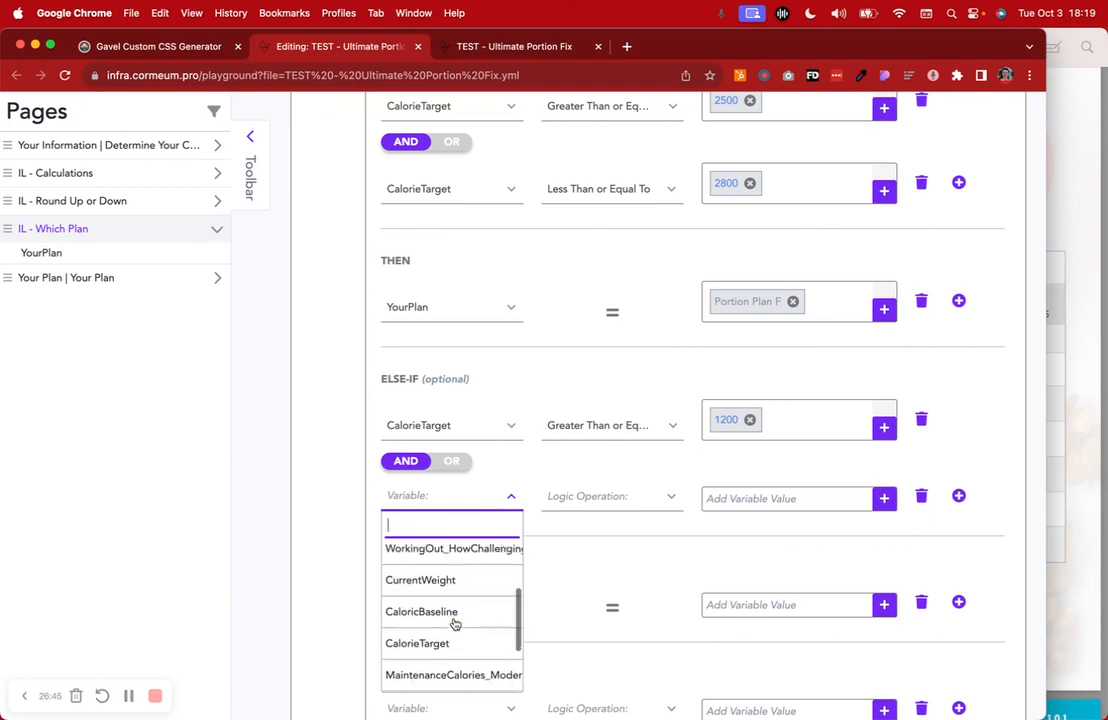
click(440, 578)
click(589, 497)
scroll(611, 603, down, 2)
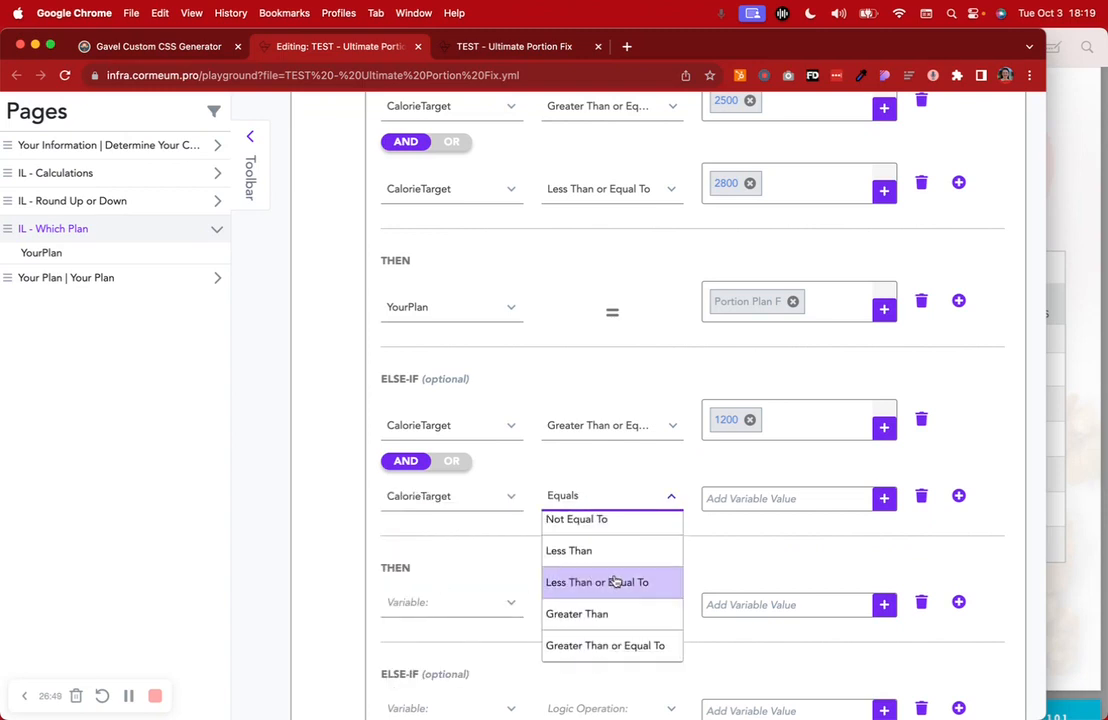
click(616, 582)
click(722, 498)
click(700, 574)
click(688, 697)
click(1051, 425)
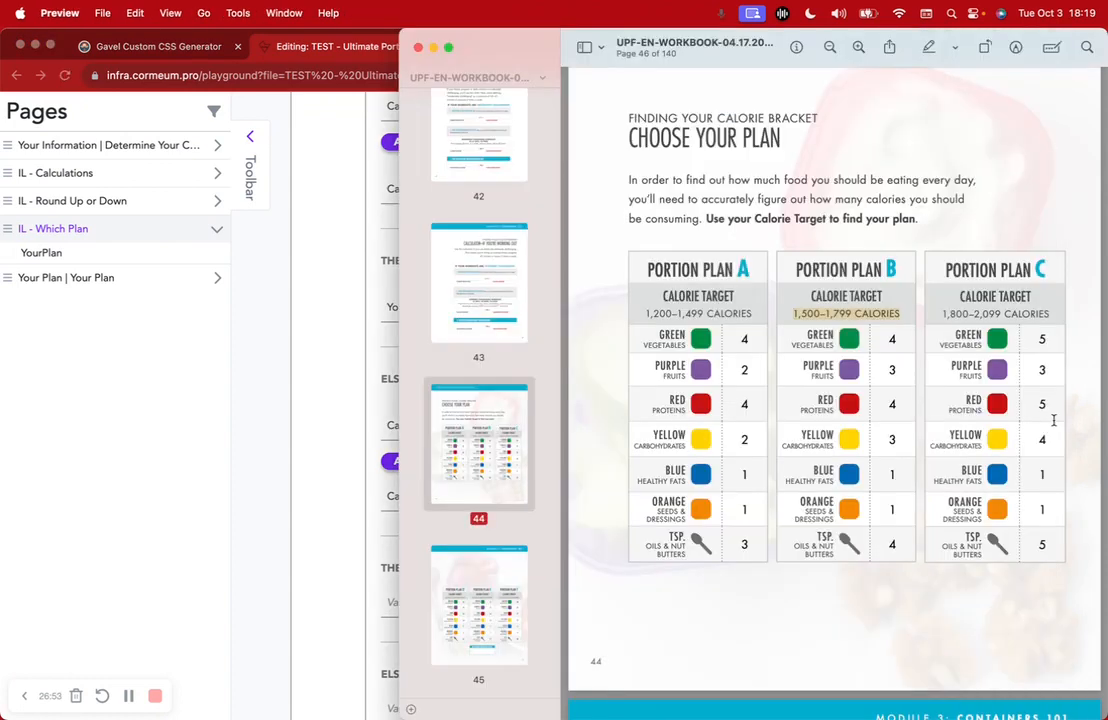
click(363, 472)
text(1499)
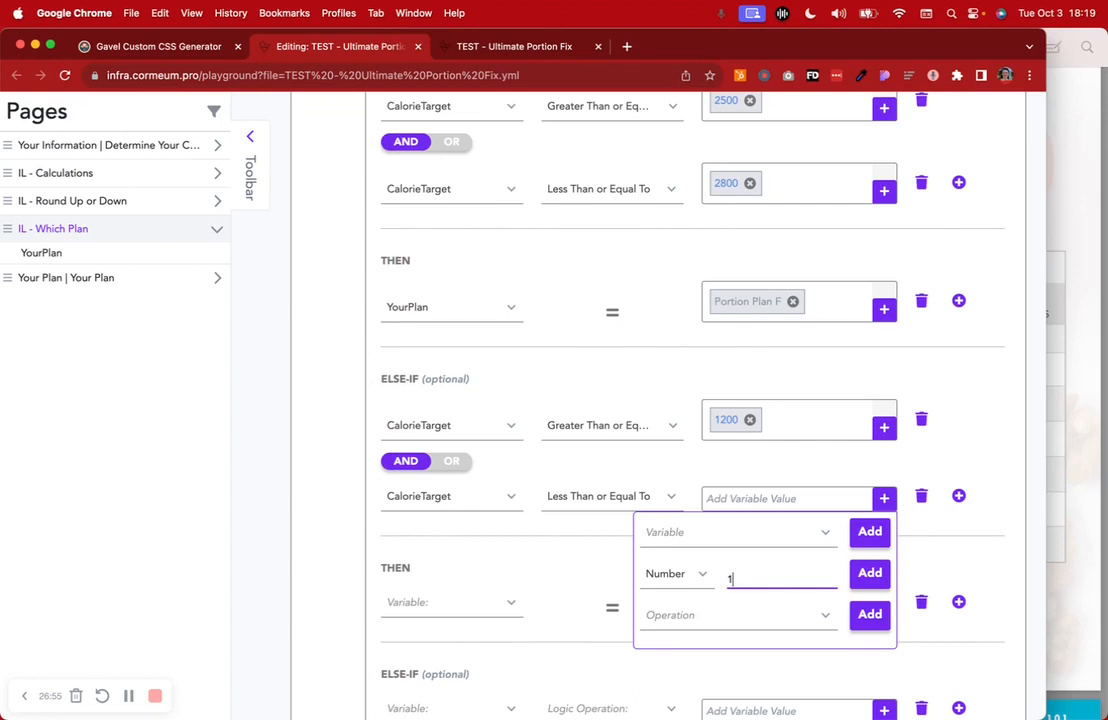
click(869, 573)
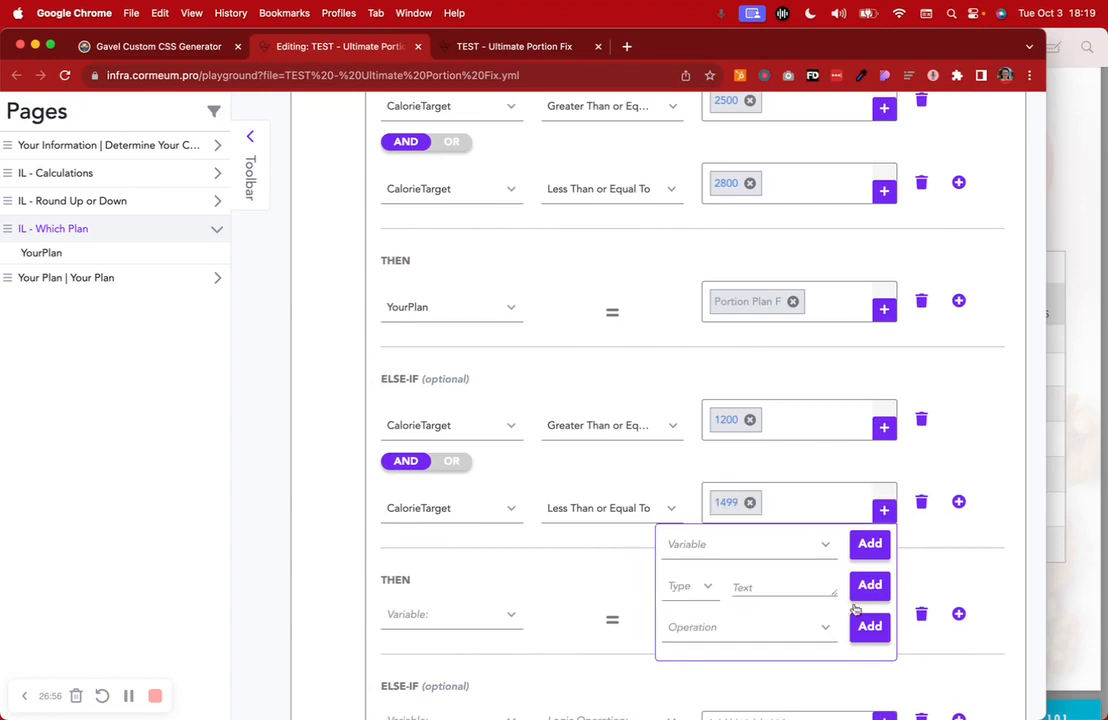
Make the new rule set YourPlan to Portion Plan A
click(438, 614)
text(you)
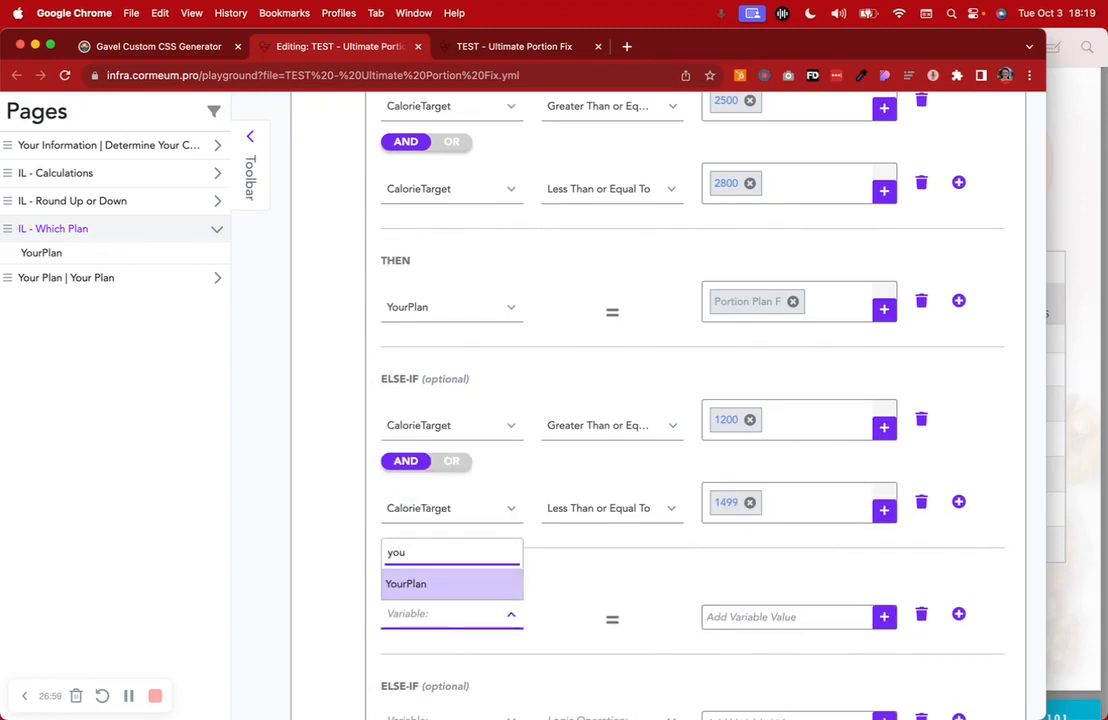
click(440, 584)
click(752, 617)
scroll(750, 637, down, 1)
text(Por)
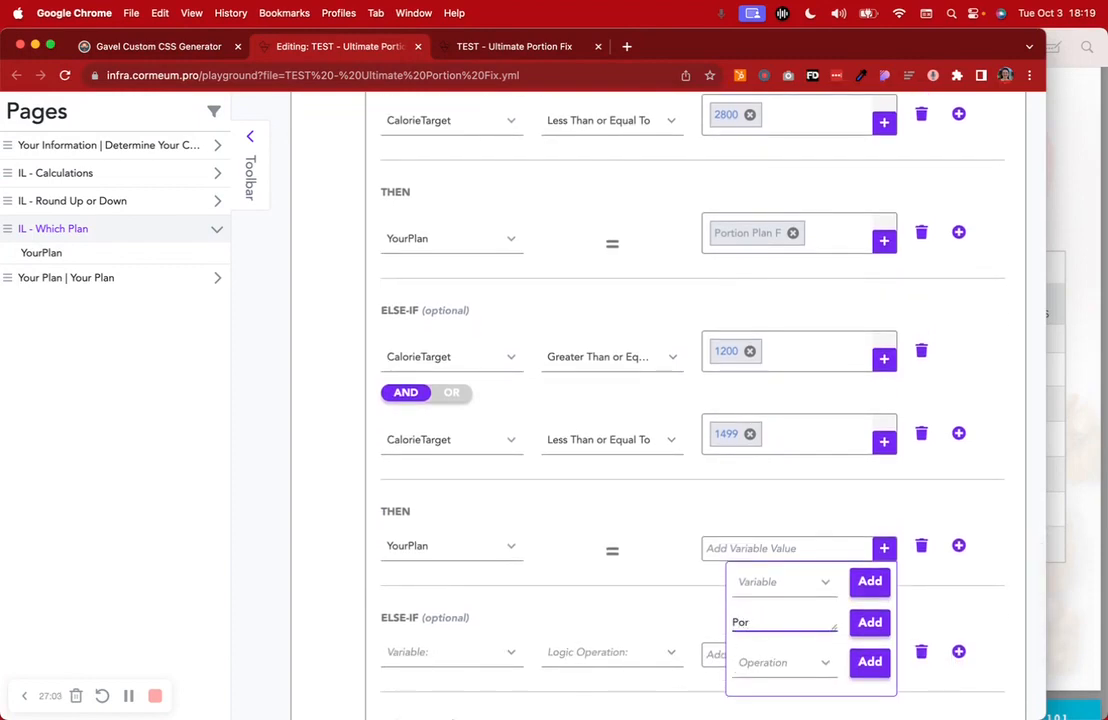
text(ionttion)
key(Return)
click(993, 533)
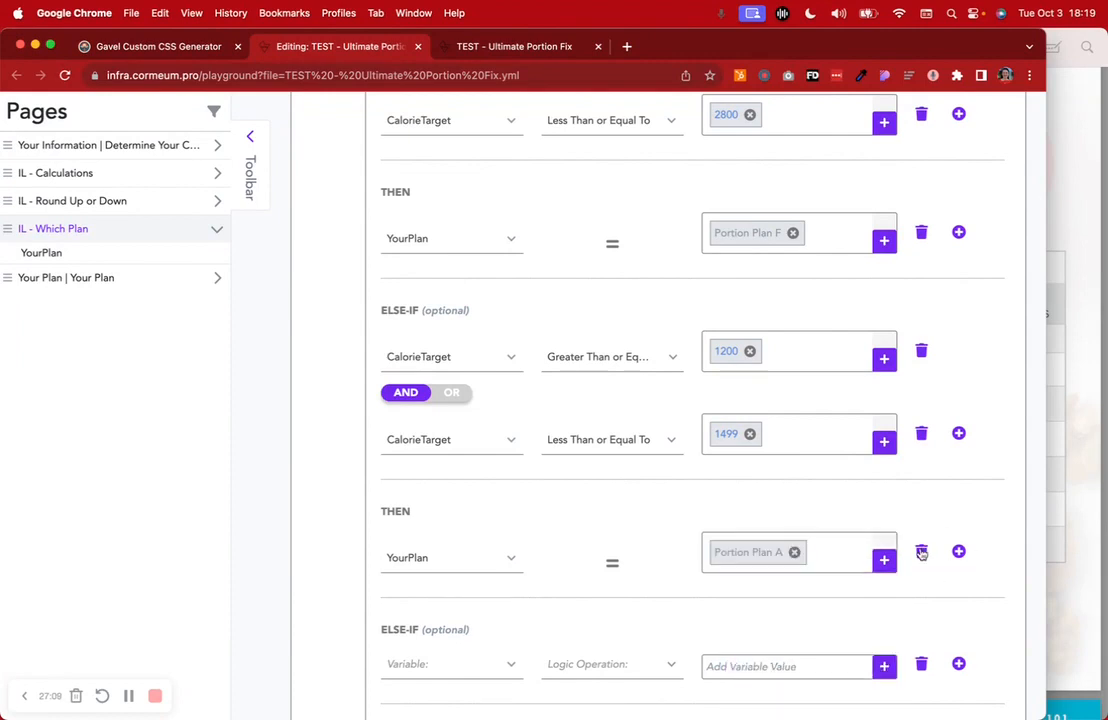
Delete the YourPlan assignment, the AND condition and the whole new else-if block
click(921, 551)
click(921, 434)
click(921, 352)
scroll(692, 450, up, 10)
scroll(692, 450, up, 5)
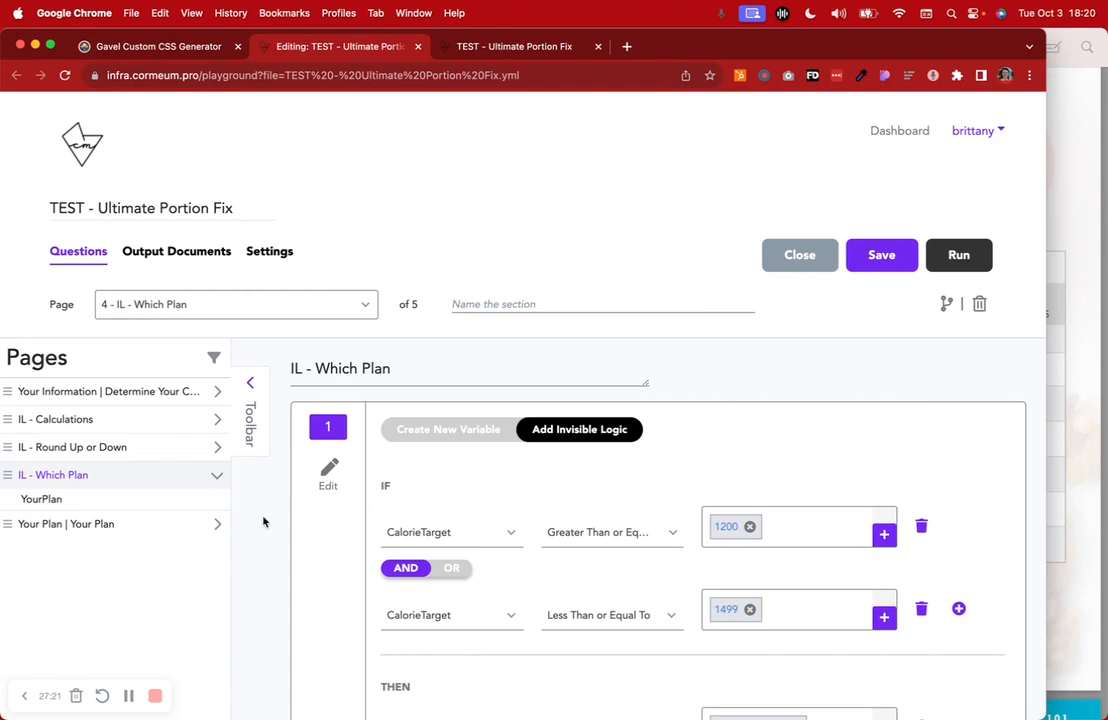
Open the Your Plan page and review its CalorieTarget message and Portion Plan A–F questions
click(440, 440)
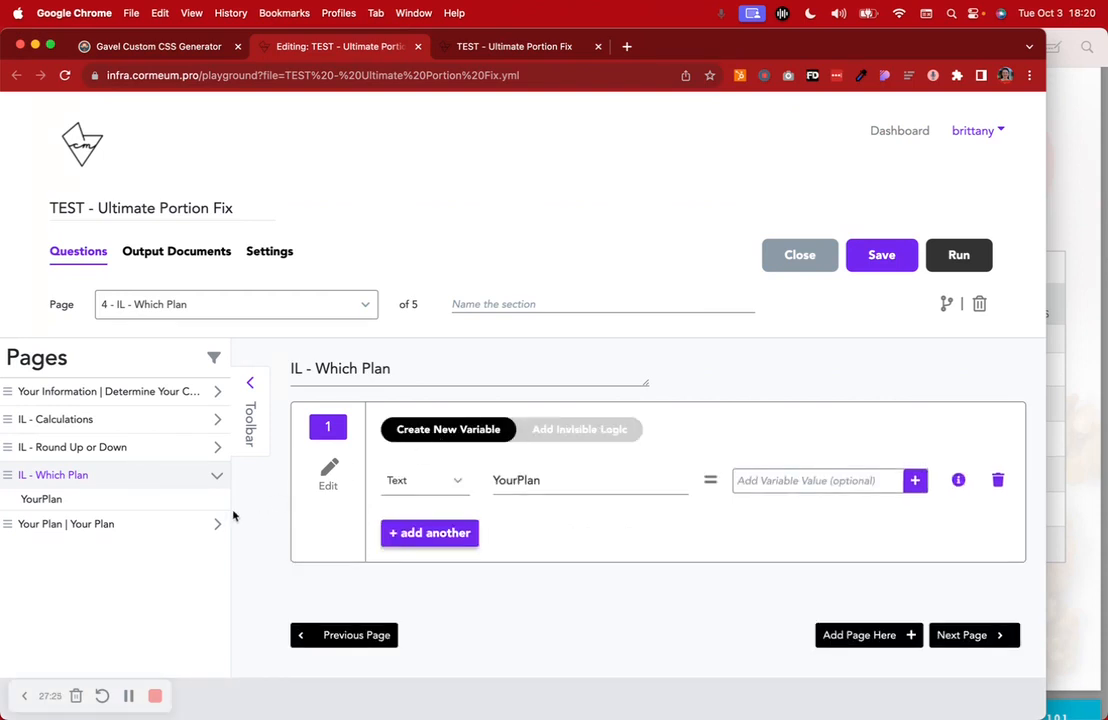
click(124, 527)
scroll(522, 620, down, 2)
scroll(506, 642, down, 1)
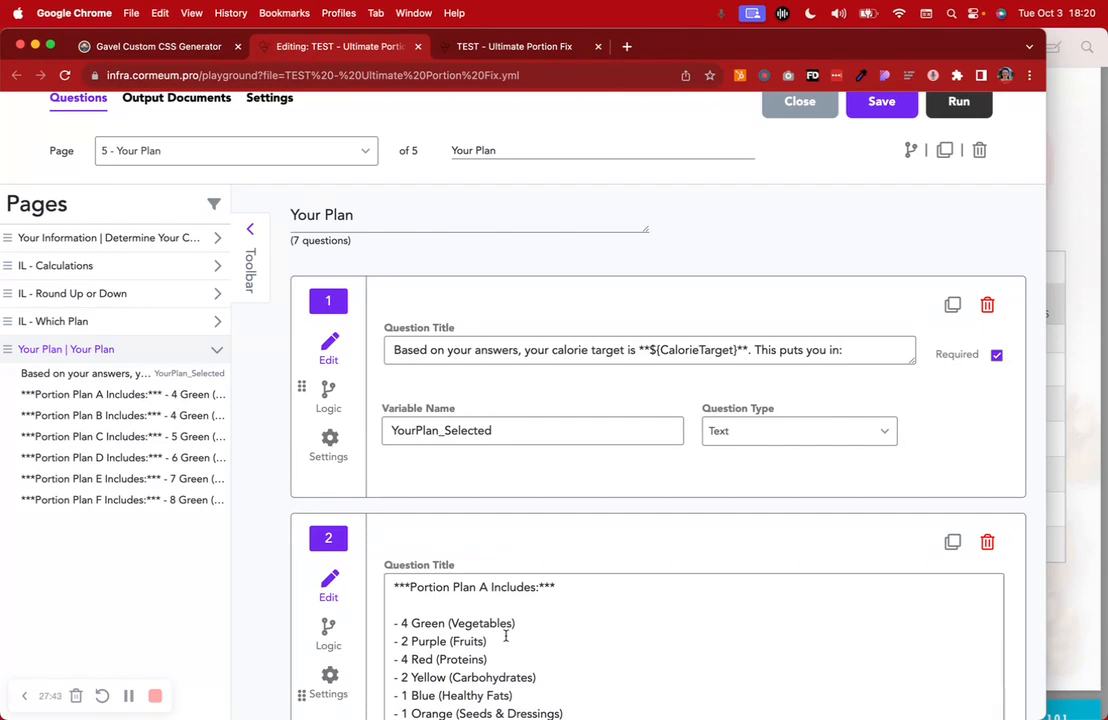
scroll(506, 636, down, 5)
Remove the ** bolding around ${CalorieTarget} in question 1's title and preview the run showing 1595 and Portion Plan B
scroll(506, 640, up, 3)
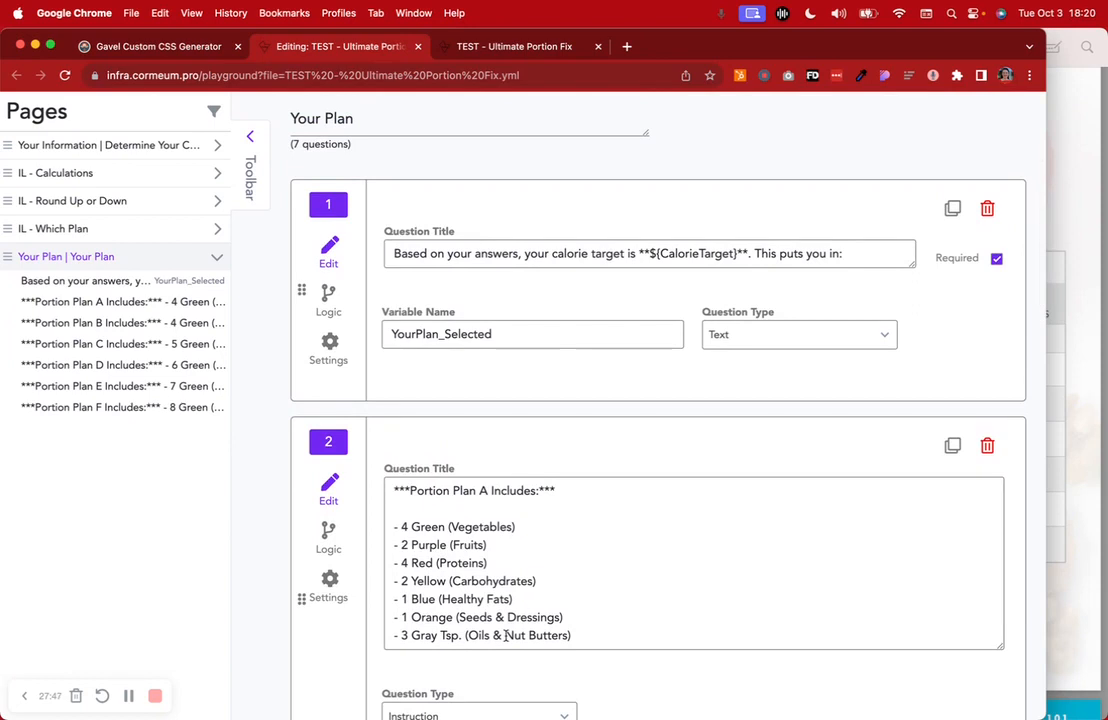
scroll(576, 606, down, 4)
scroll(576, 610, up, 5)
scroll(576, 612, up, 2)
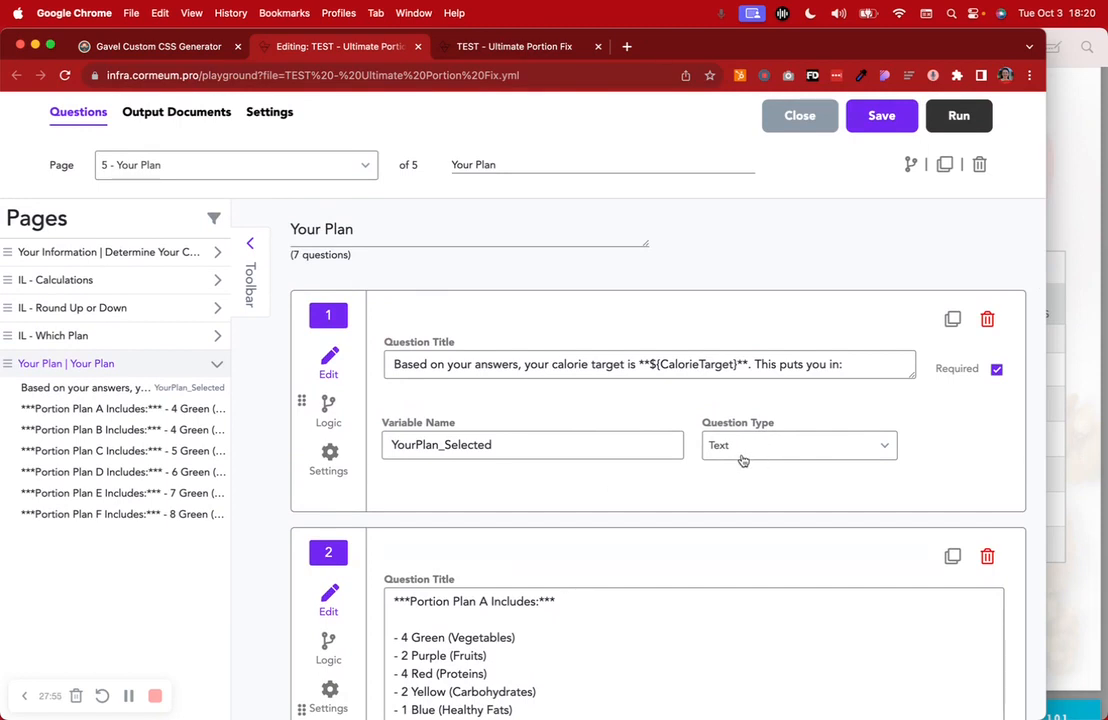
drag(637, 364, 747, 361)
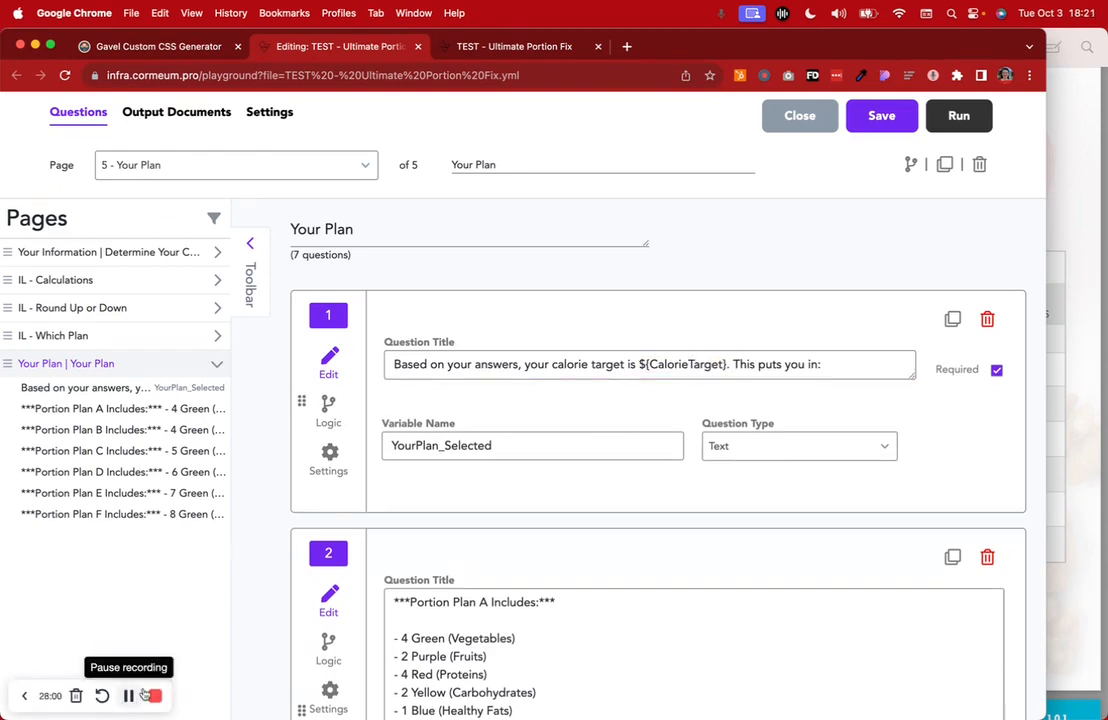
click(642, 364)
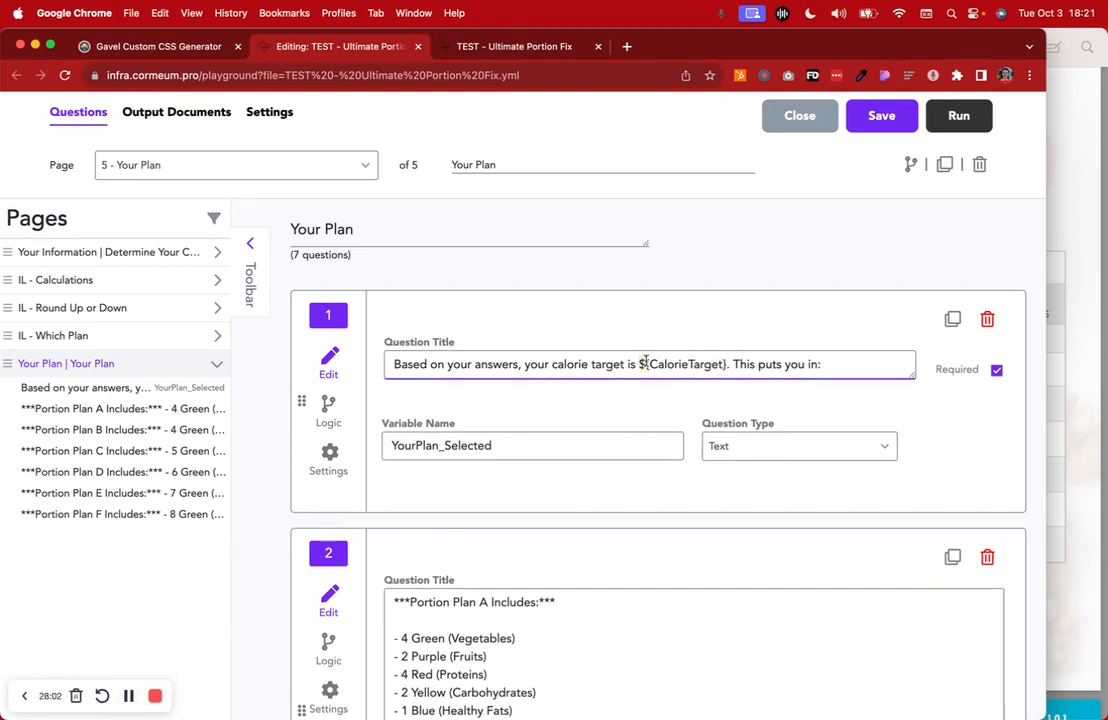
drag(648, 364, 724, 364)
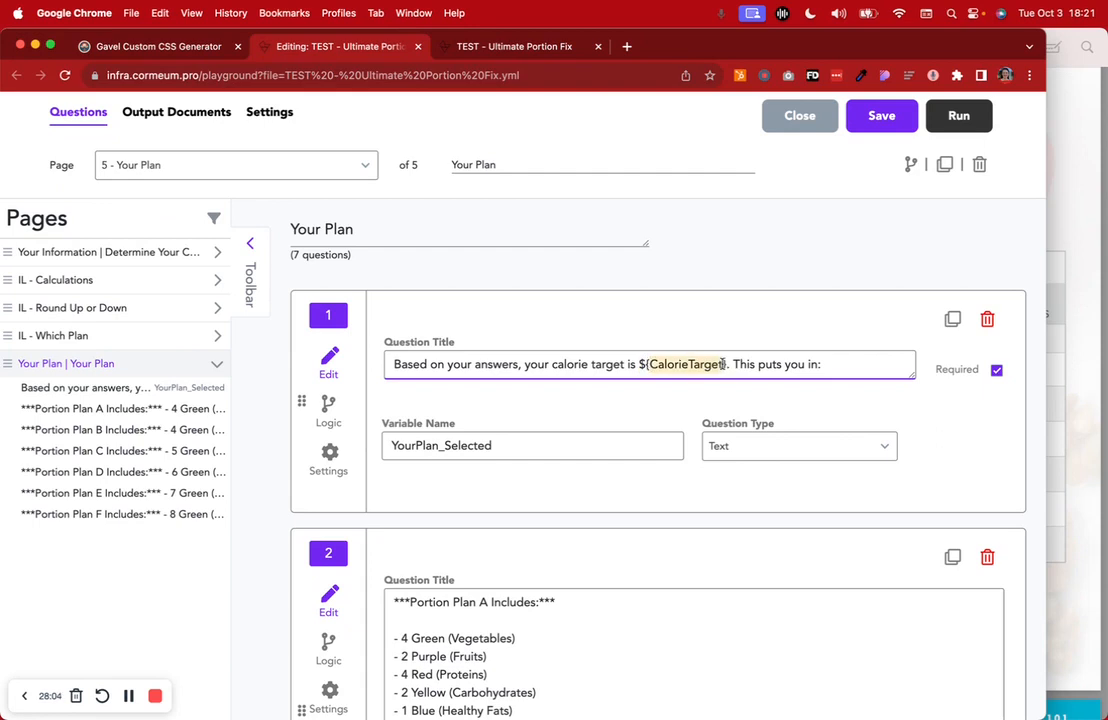
click(725, 364)
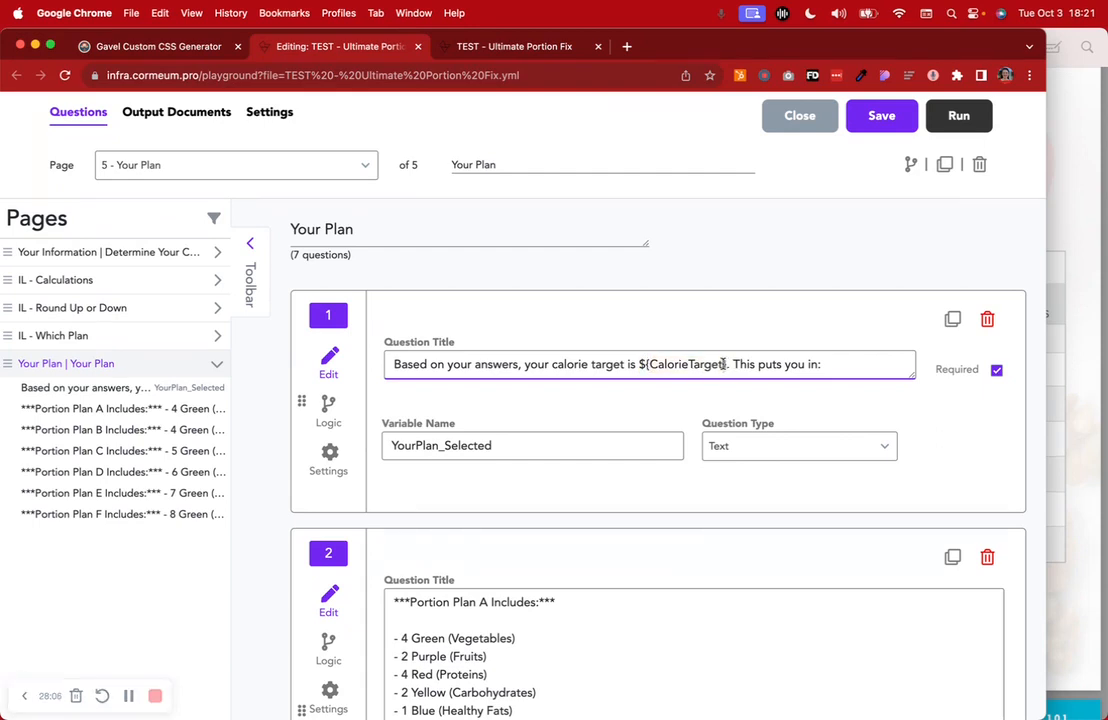
click(514, 46)
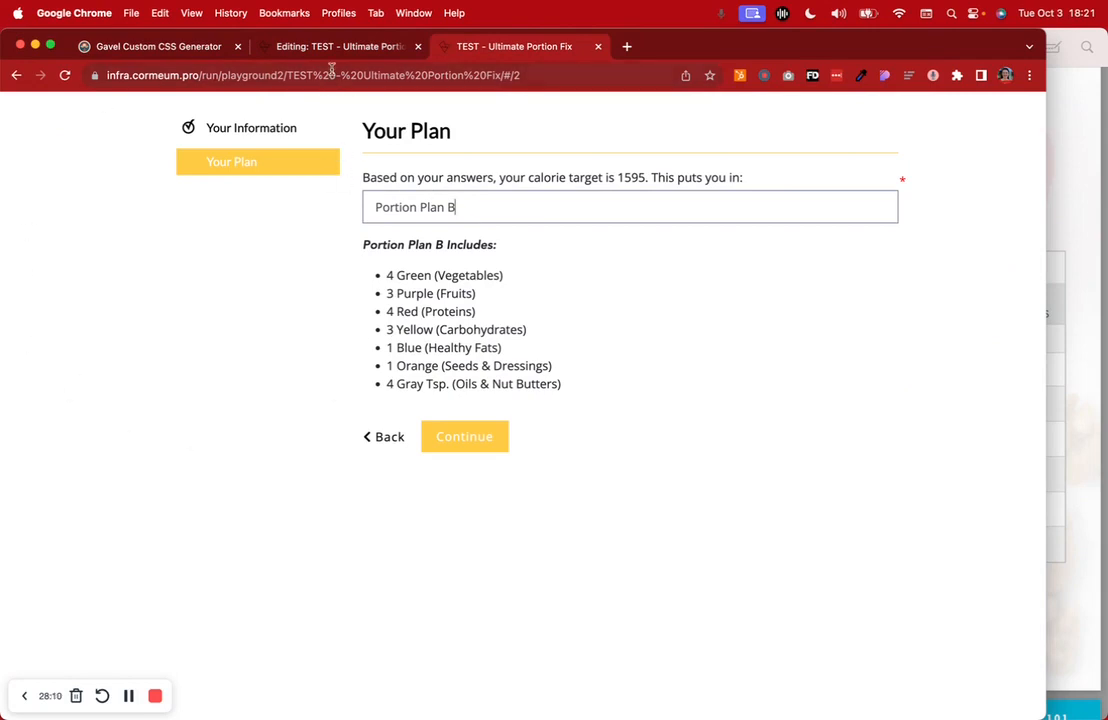
click(295, 47)
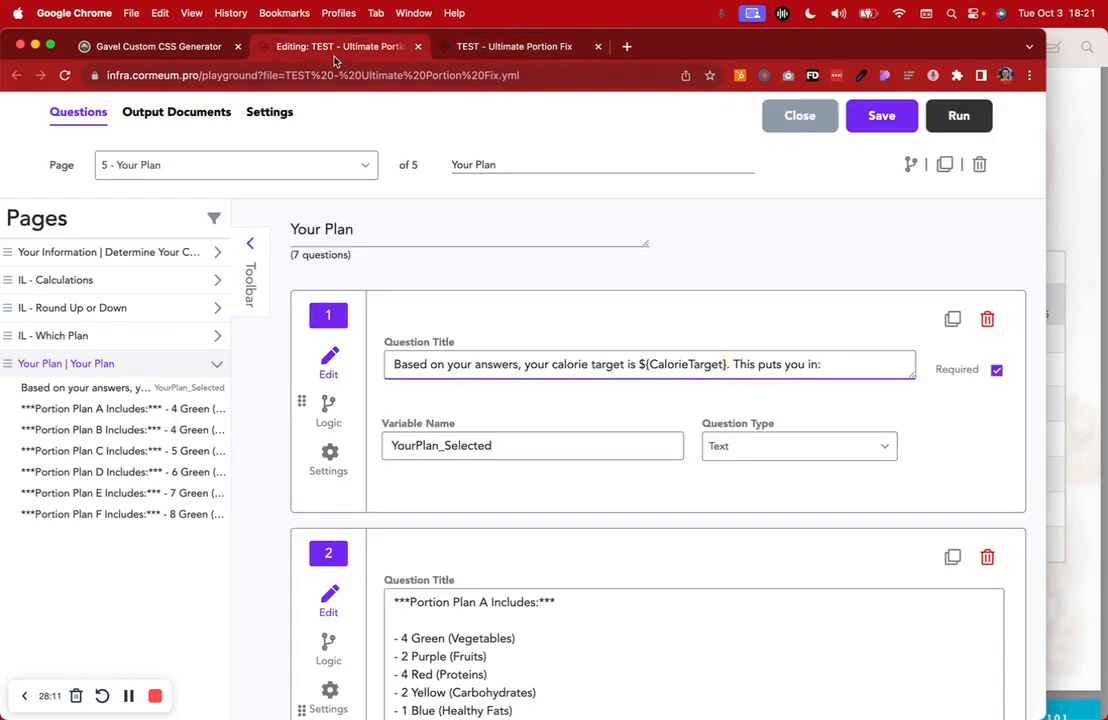
click(138, 308)
click(104, 421)
scroll(633, 512, down, 2)
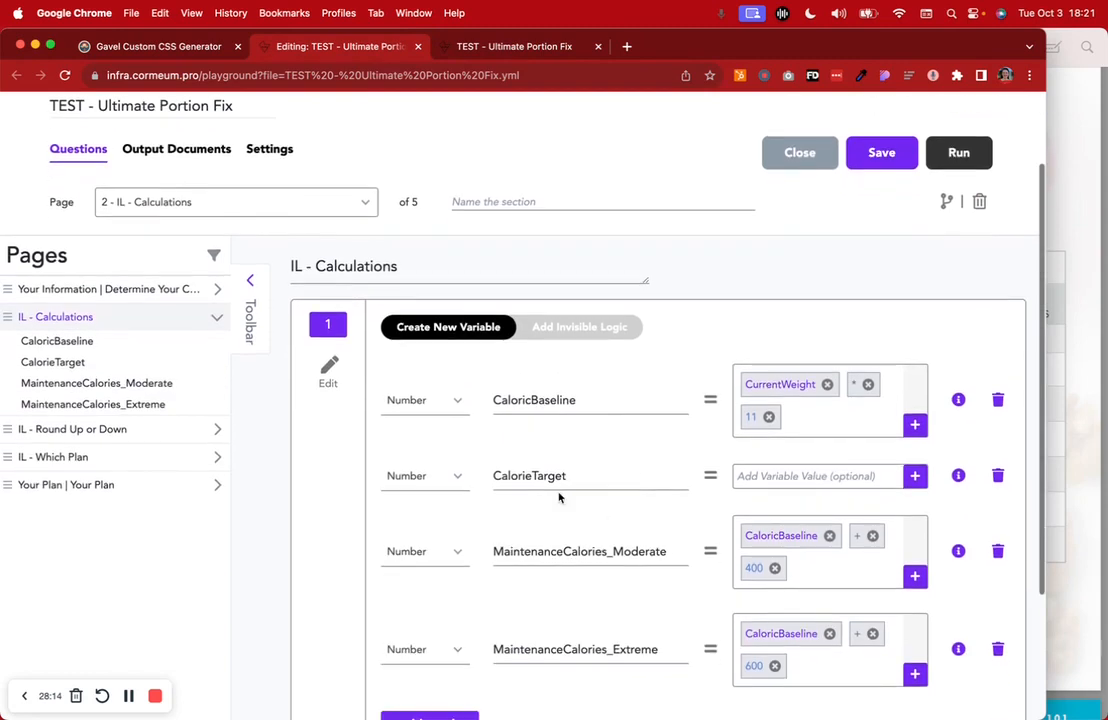
click(116, 486)
scroll(631, 496, down, 4)
scroll(631, 496, up, 2)
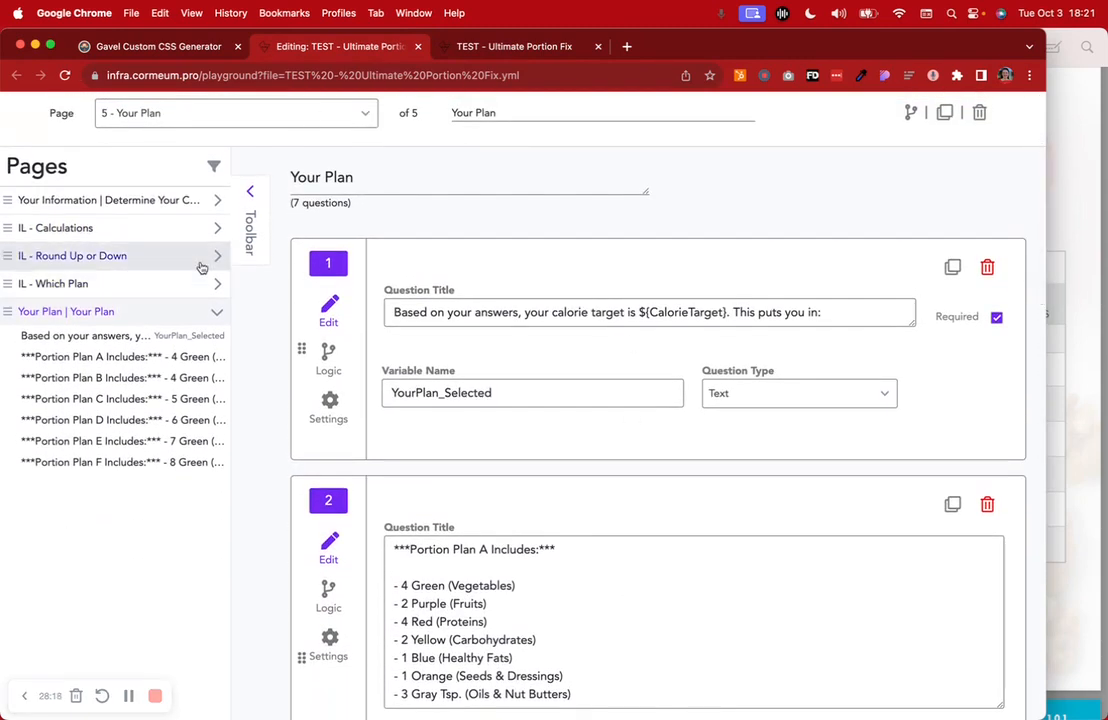
drag(652, 312, 725, 312)
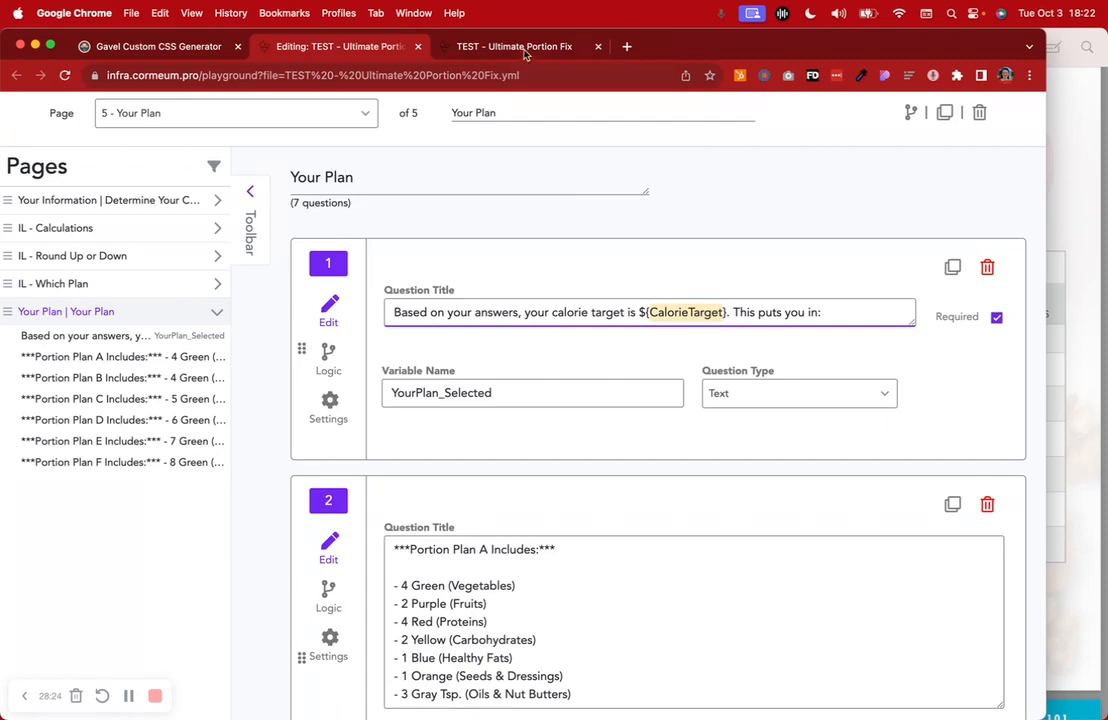
click(456, 47)
double_click(622, 178)
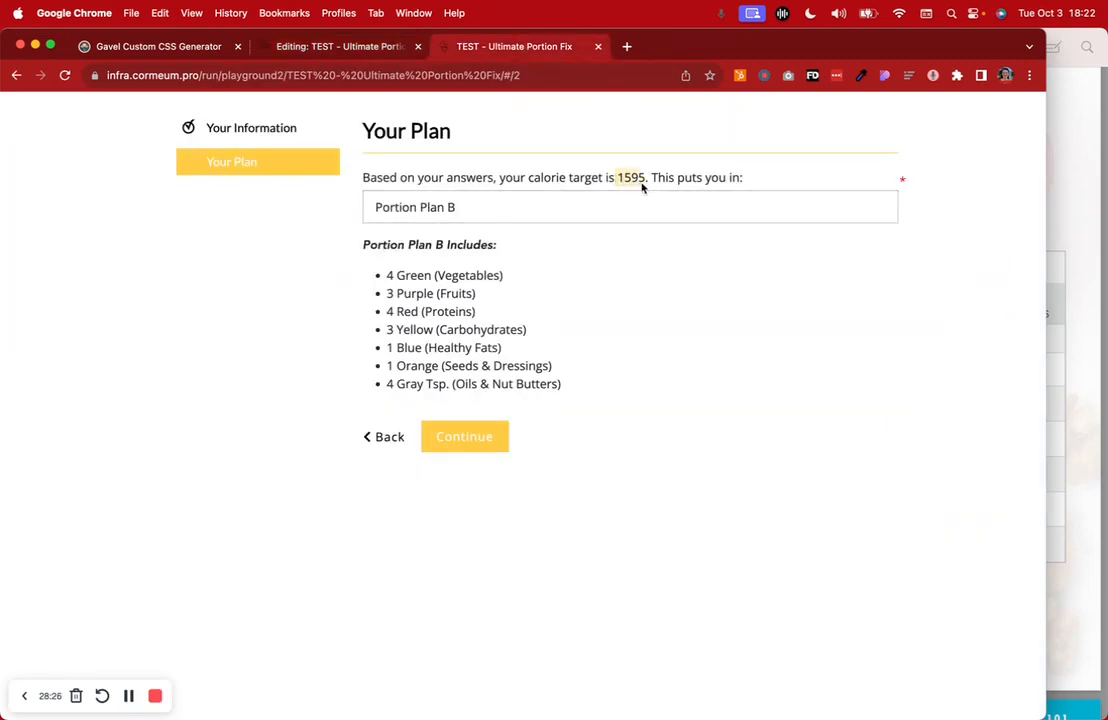
click(332, 46)
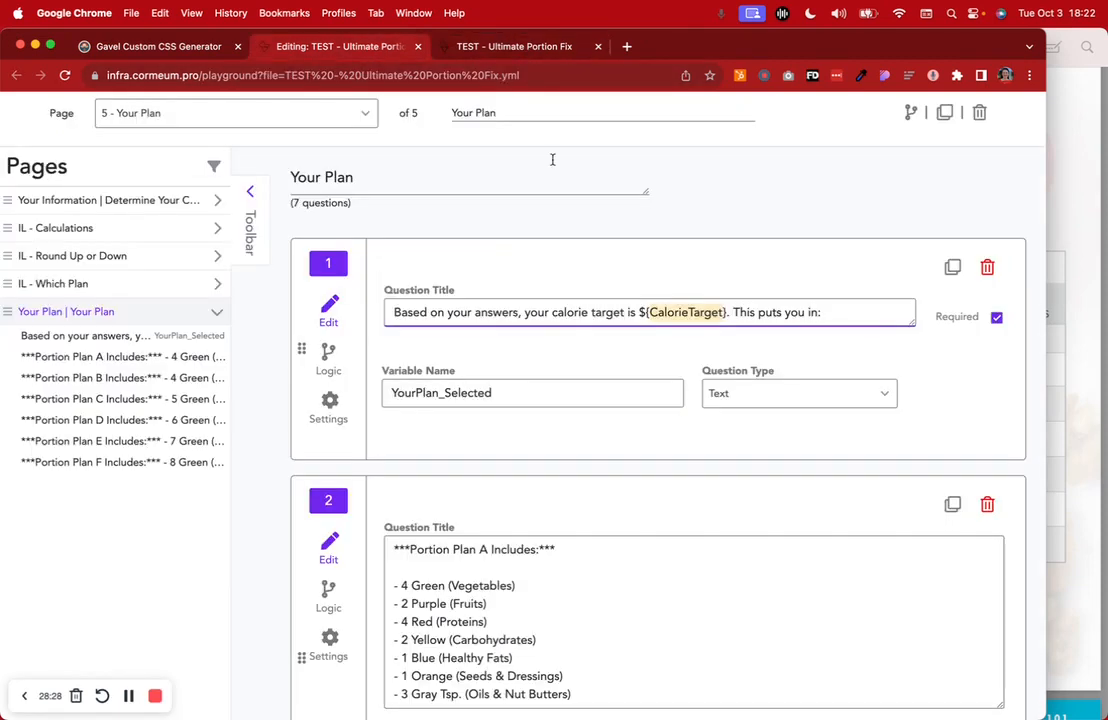
click(509, 46)
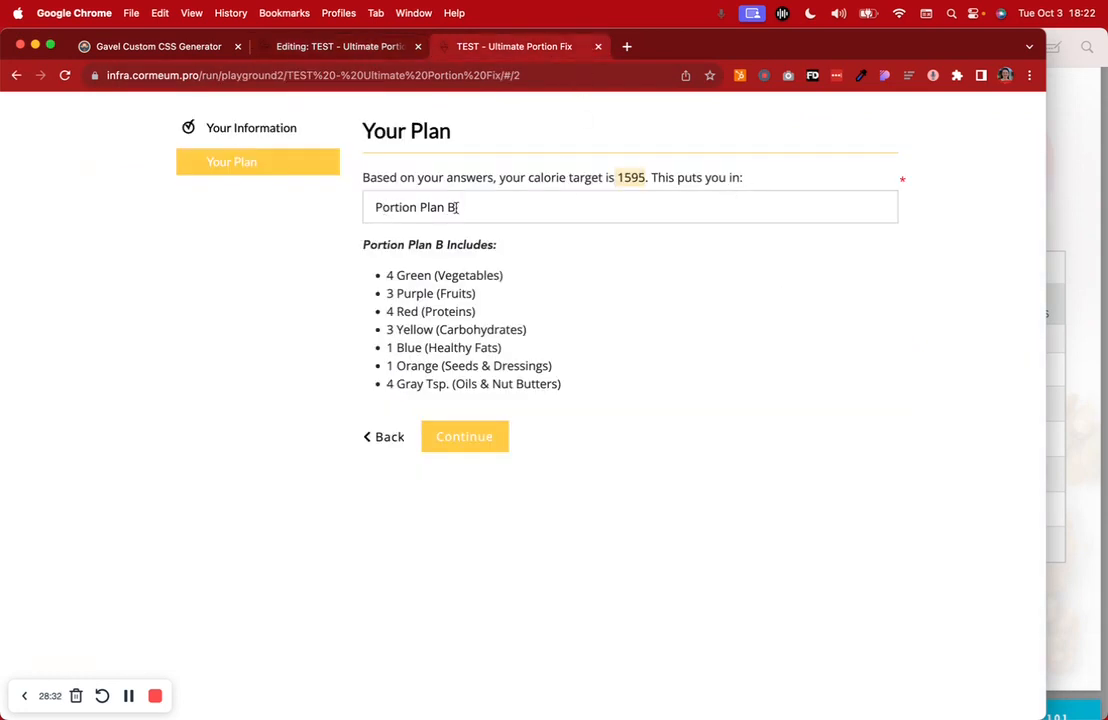
click(335, 46)
click(329, 405)
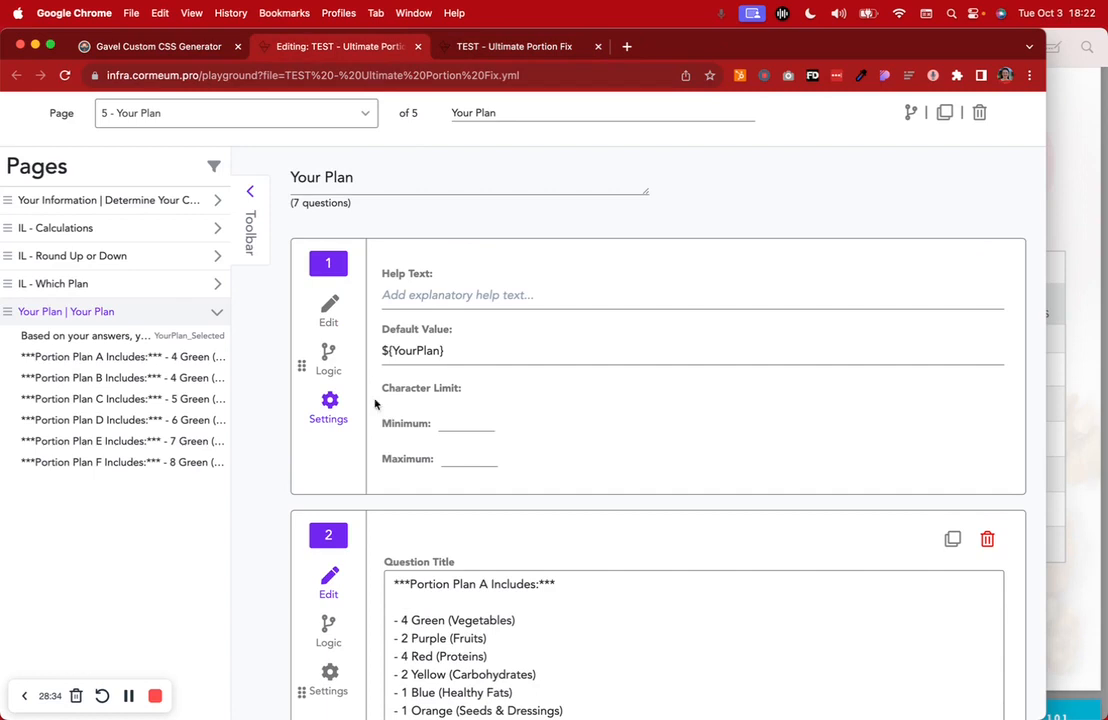
drag(445, 350, 386, 350)
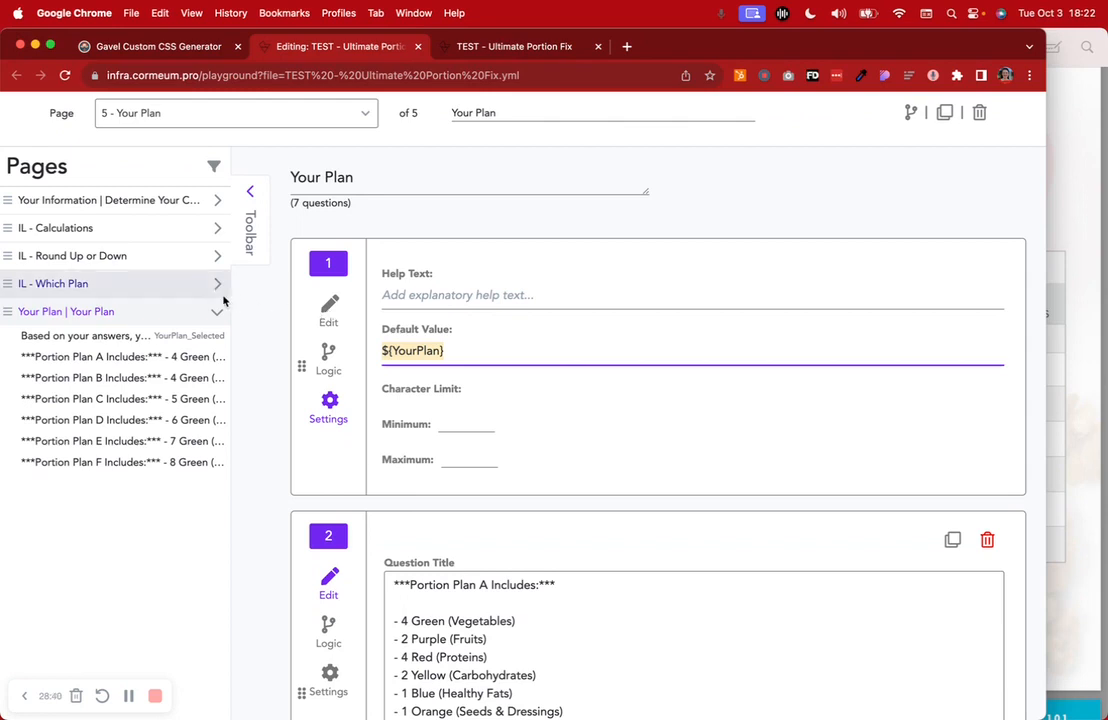
click(172, 290)
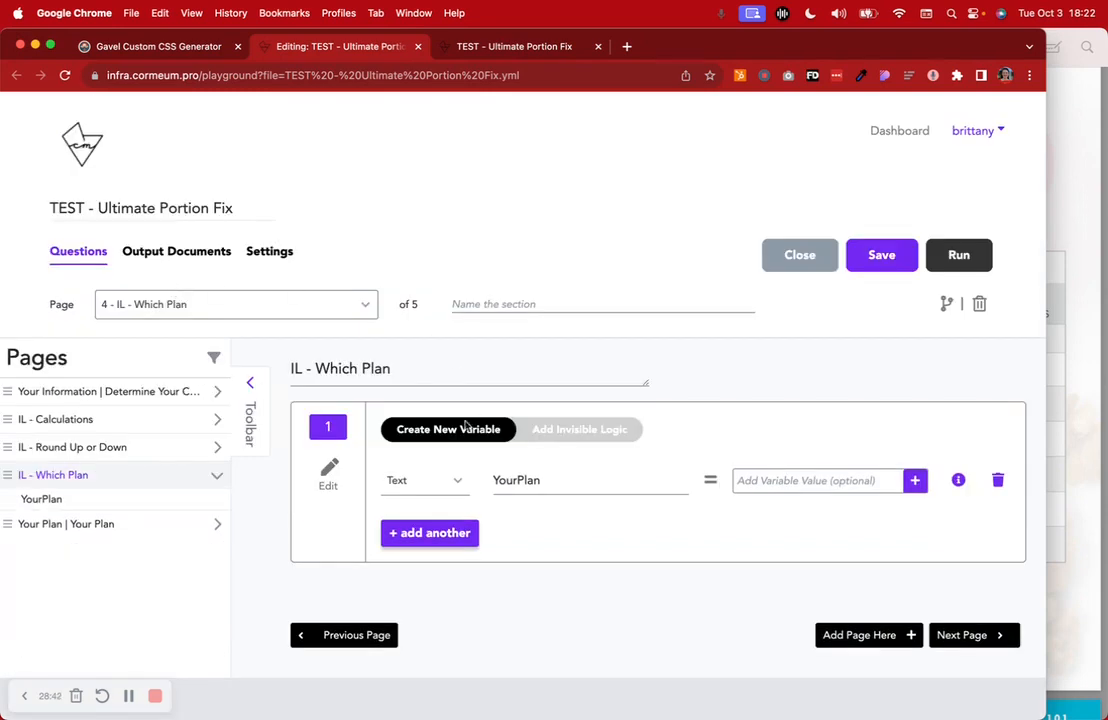
drag(533, 481, 494, 481)
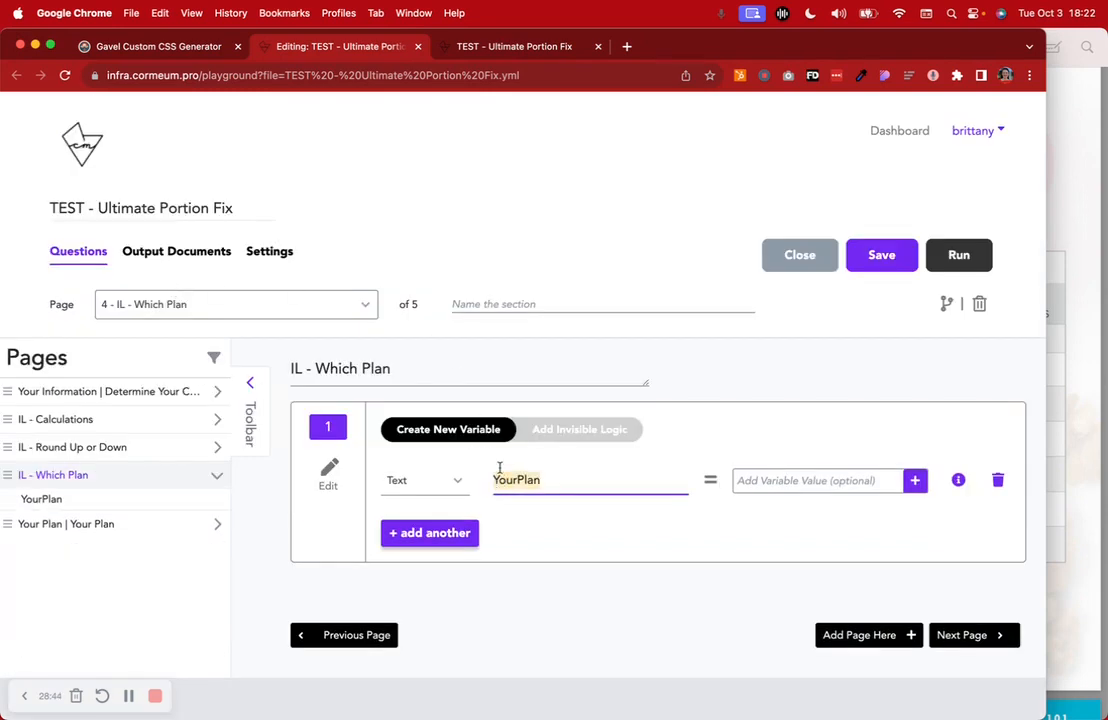
click(575, 429)
click(453, 430)
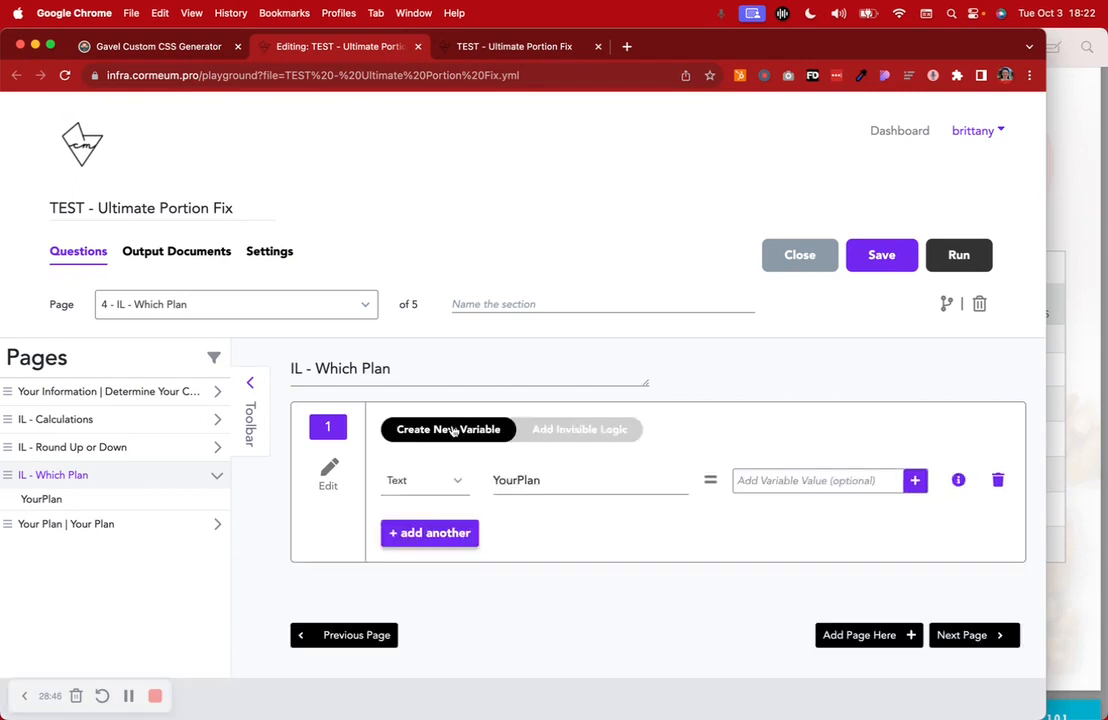
click(478, 42)
drag(481, 210, 369, 210)
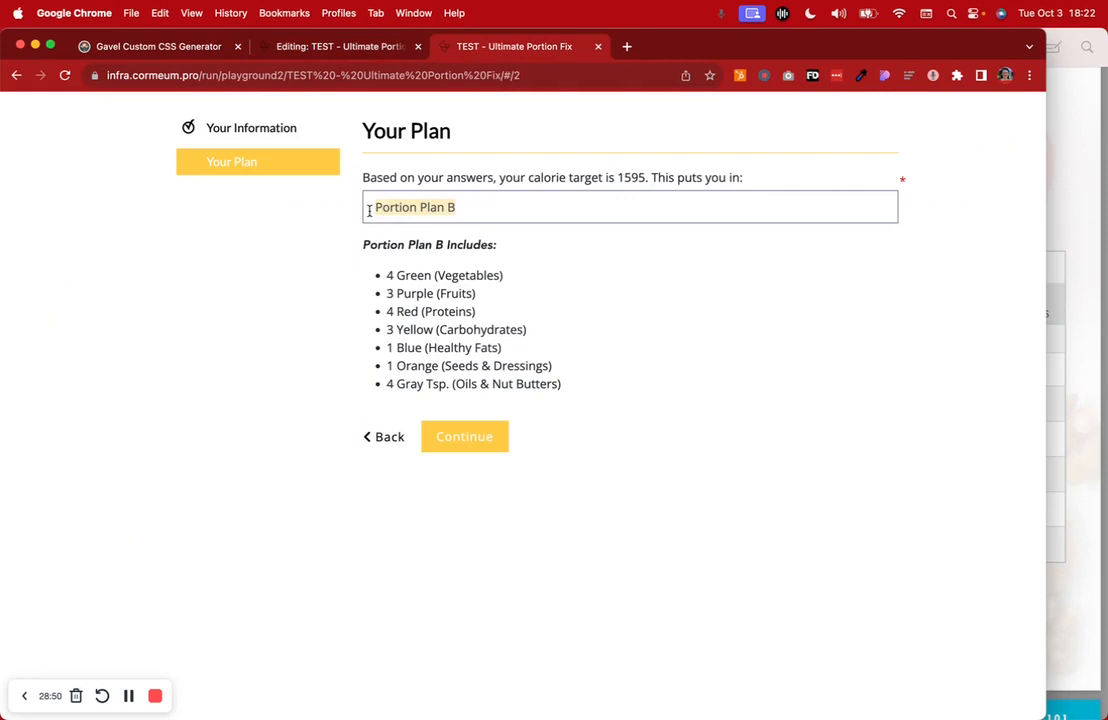
click(366, 48)
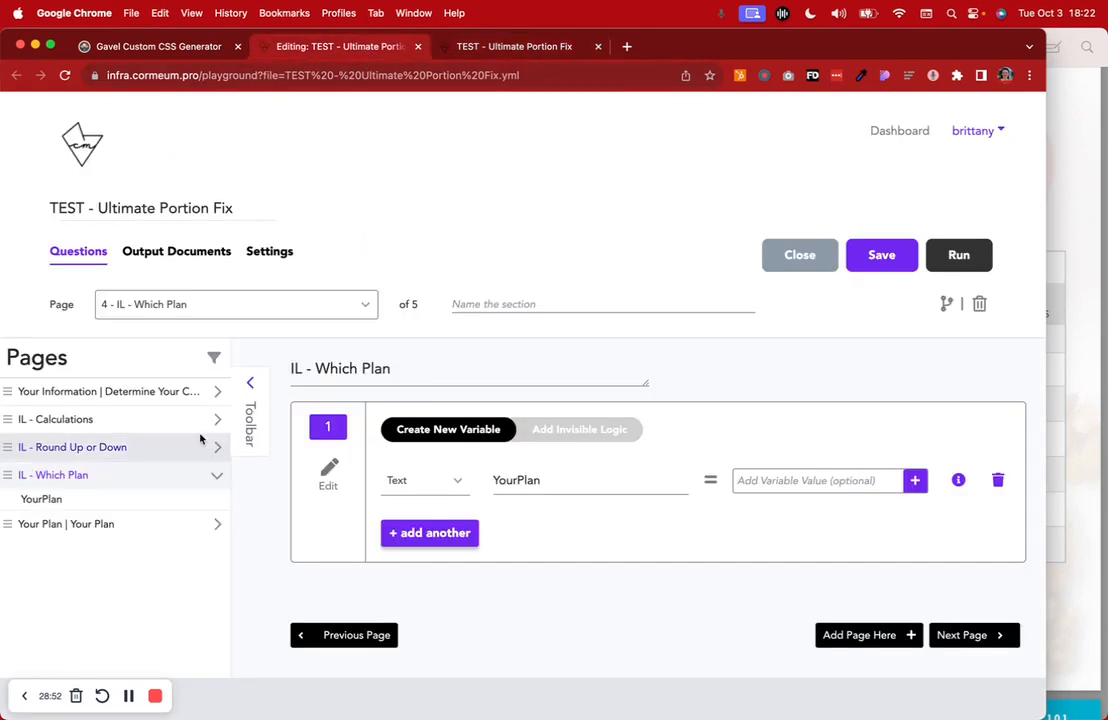
click(136, 533)
scroll(522, 470, down, 4)
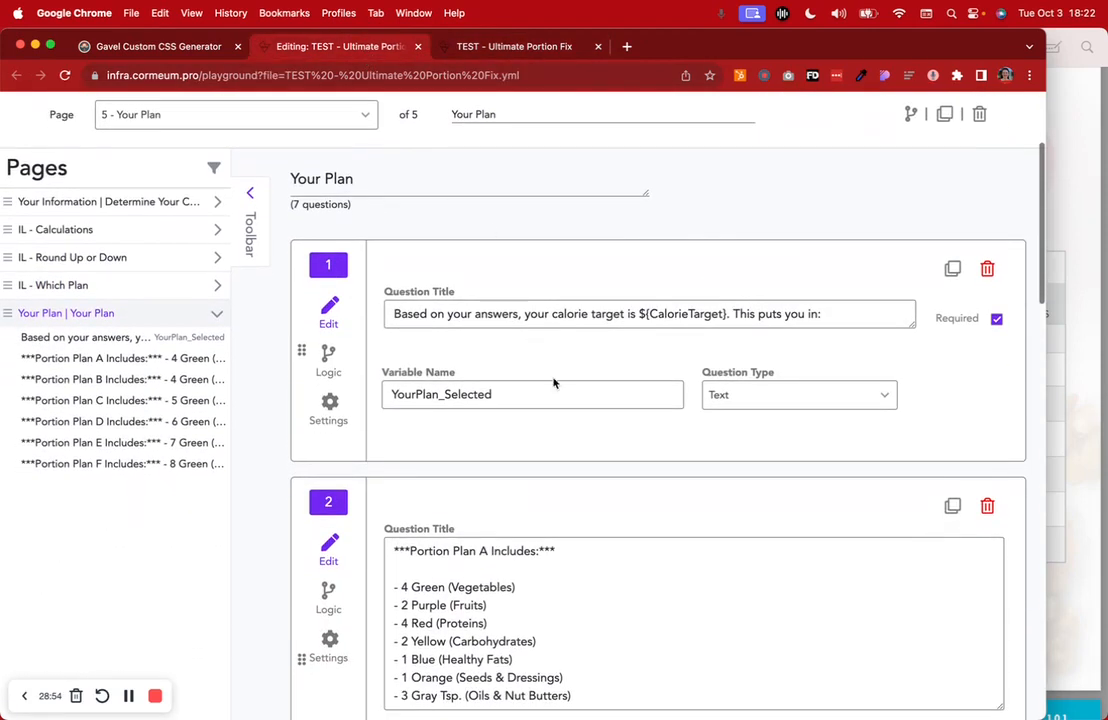
scroll(639, 502, down, 5)
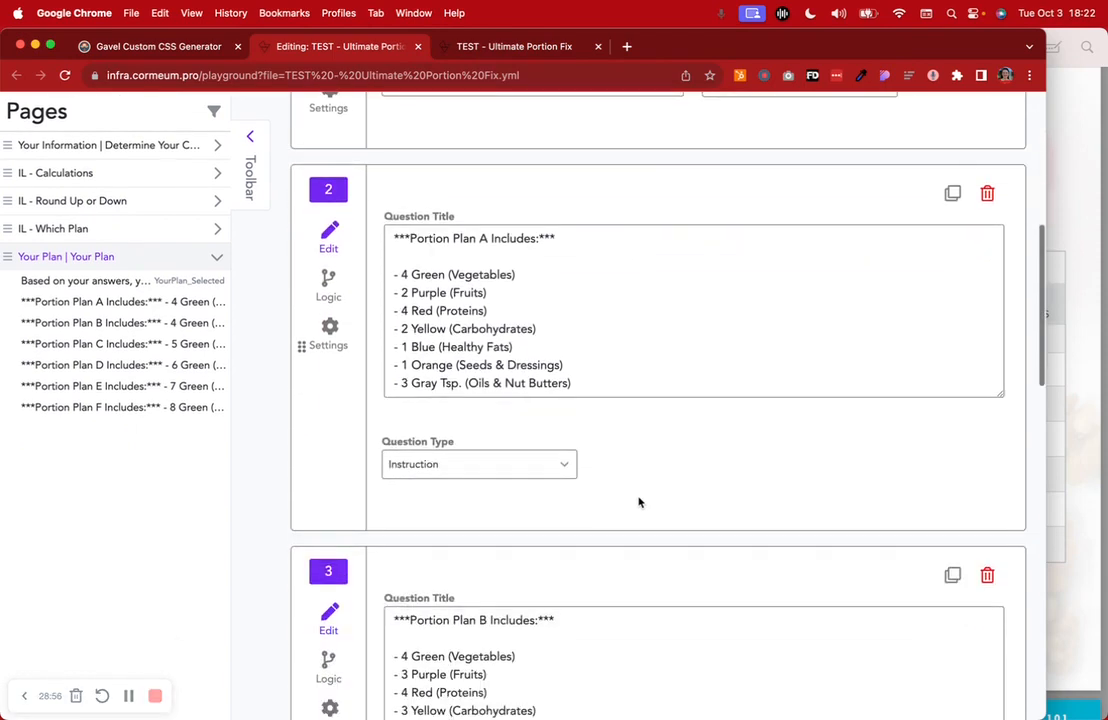
click(460, 46)
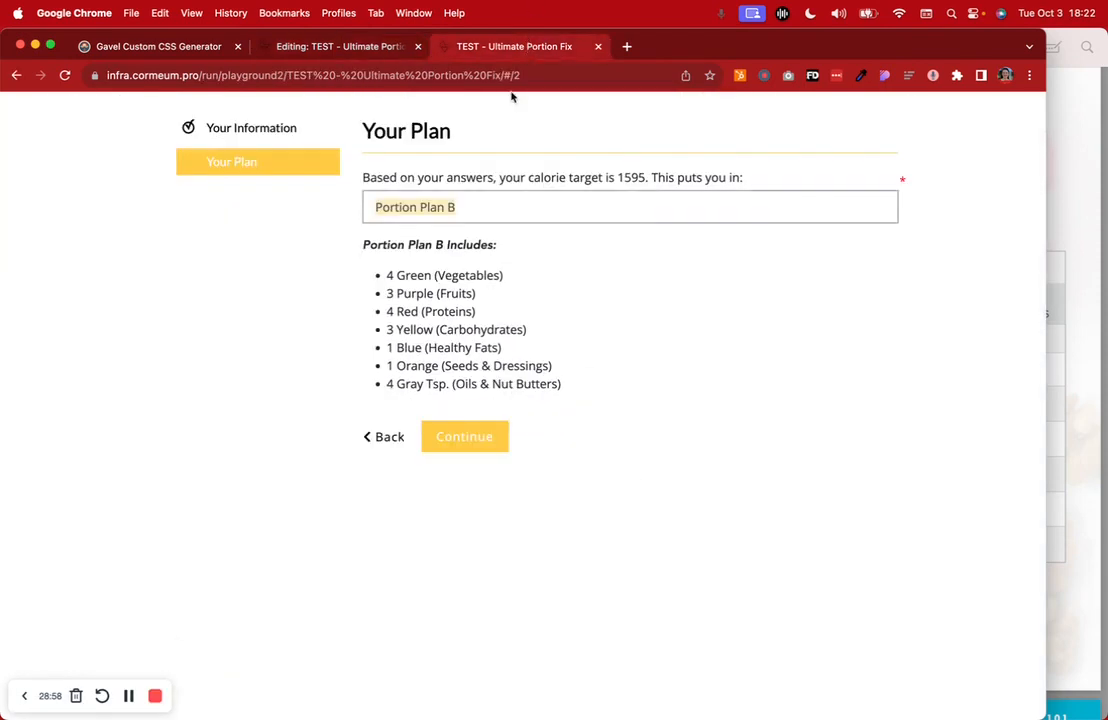
drag(366, 242, 607, 414)
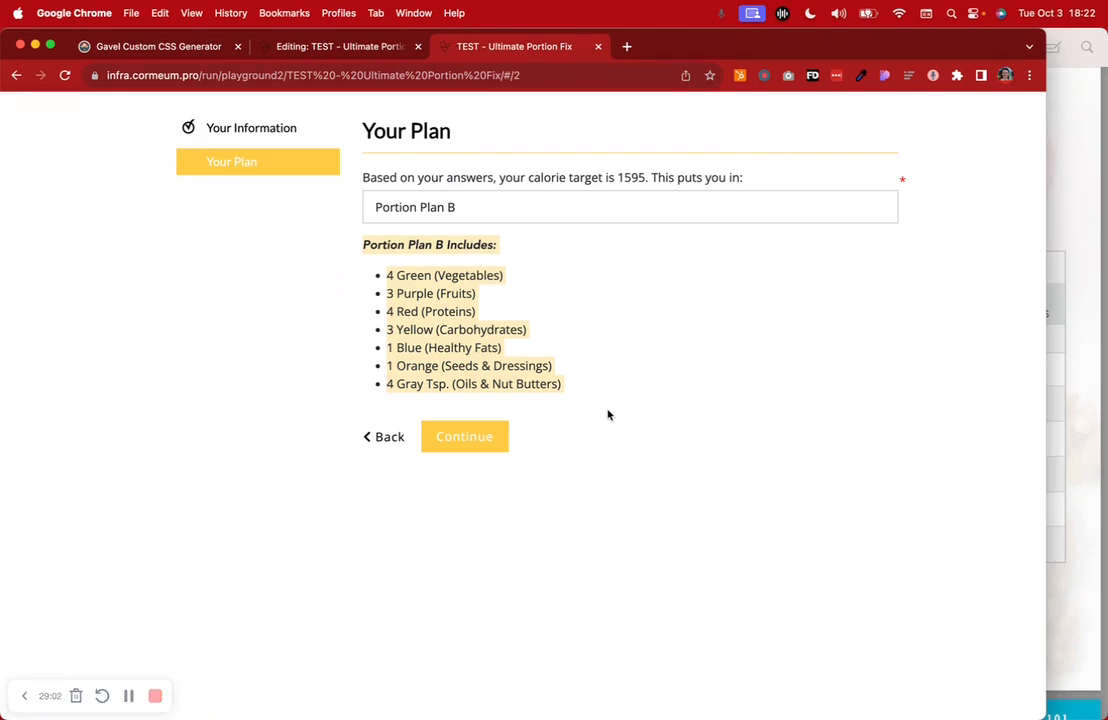
click(340, 46)
scroll(591, 389, down, 1)
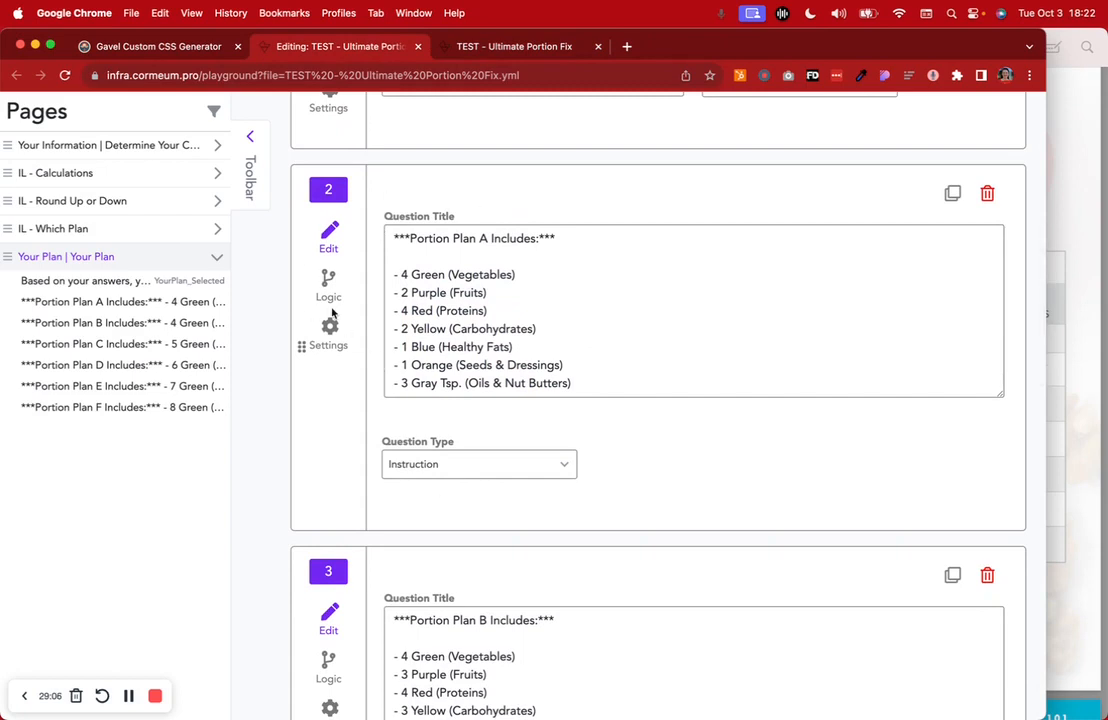
Check the Plan A question's show-if rule (YourPlan_Selected = Portion Plan A) against the workbook's portion chart
click(328, 285)
scroll(534, 361, up, 2)
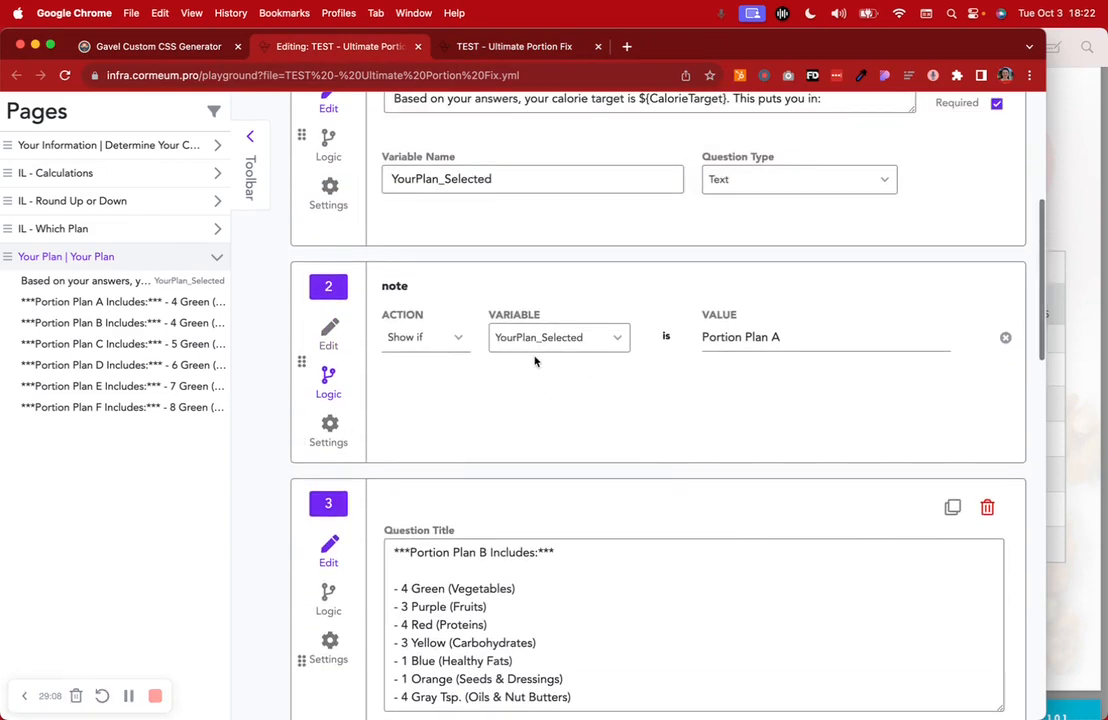
scroll(534, 361, up, 2)
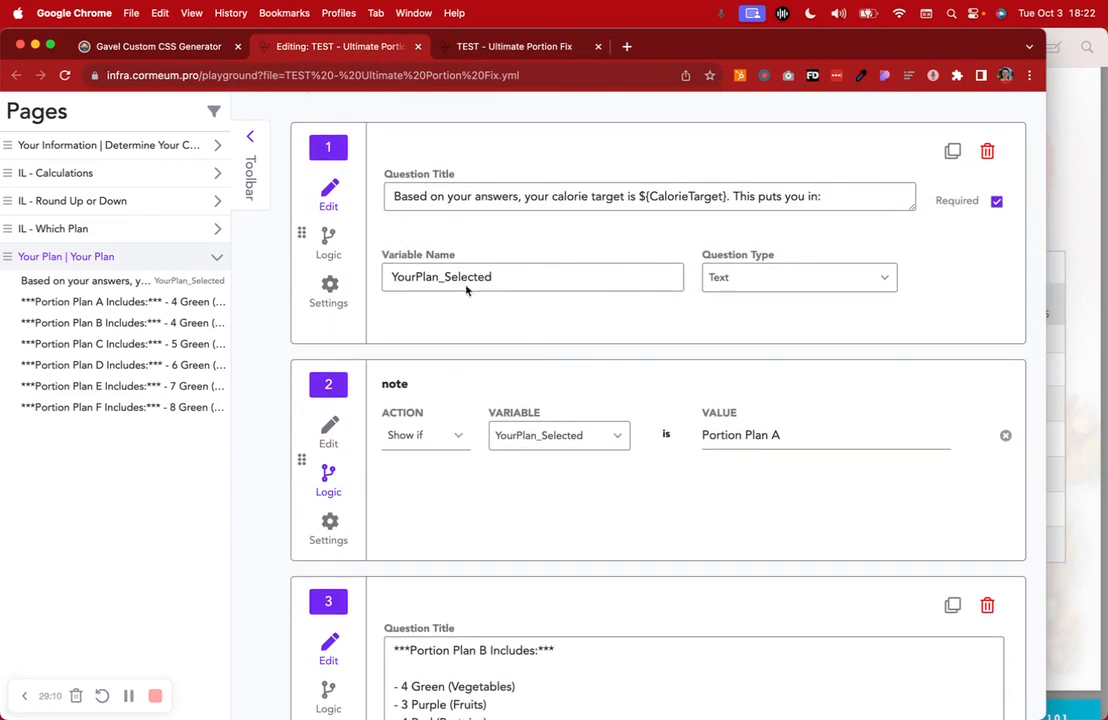
drag(509, 277, 369, 285)
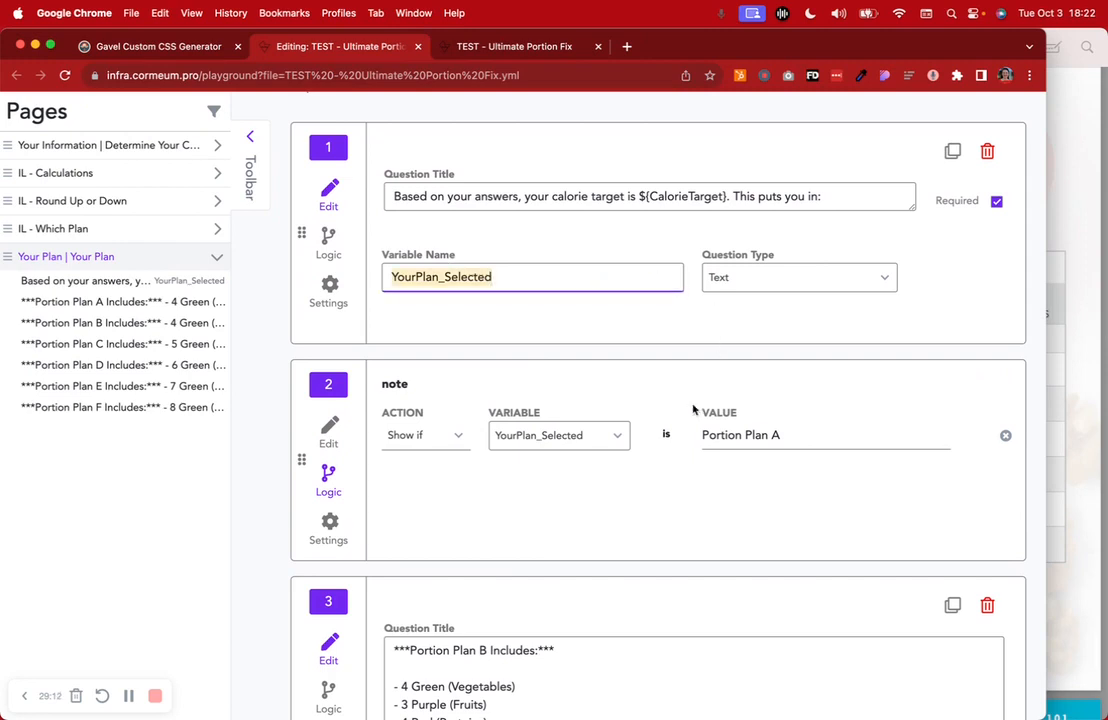
drag(770, 434, 703, 440)
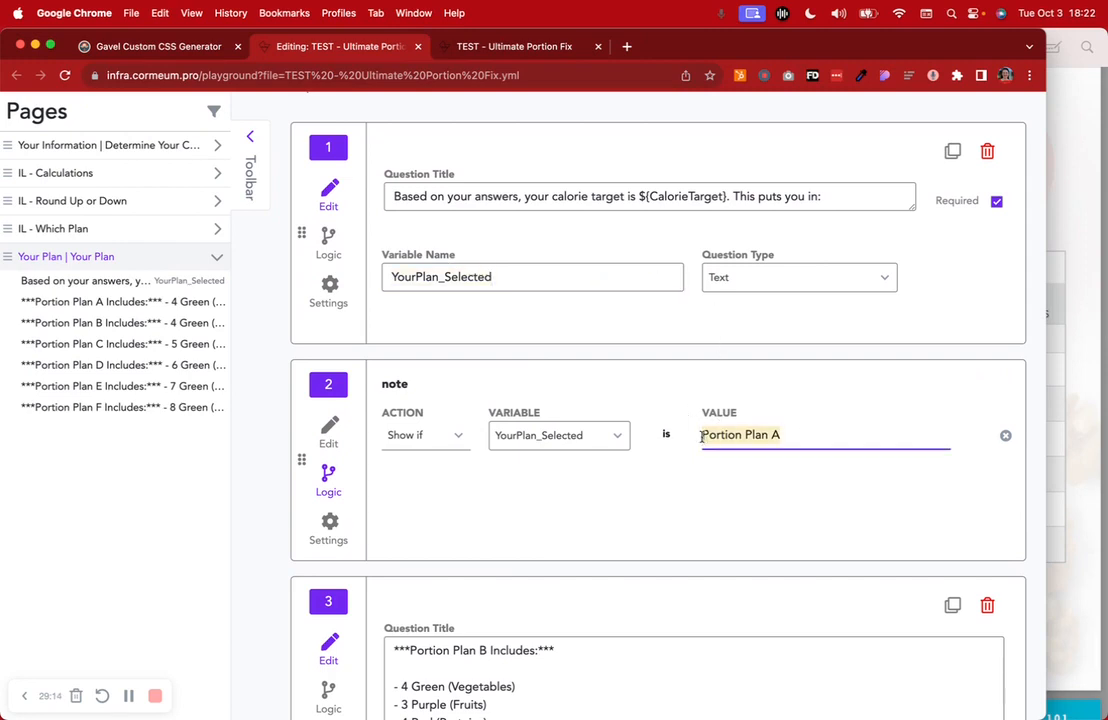
click(330, 430)
scroll(534, 584, down, 2)
drag(393, 326, 601, 490)
scroll(601, 490, down, 3)
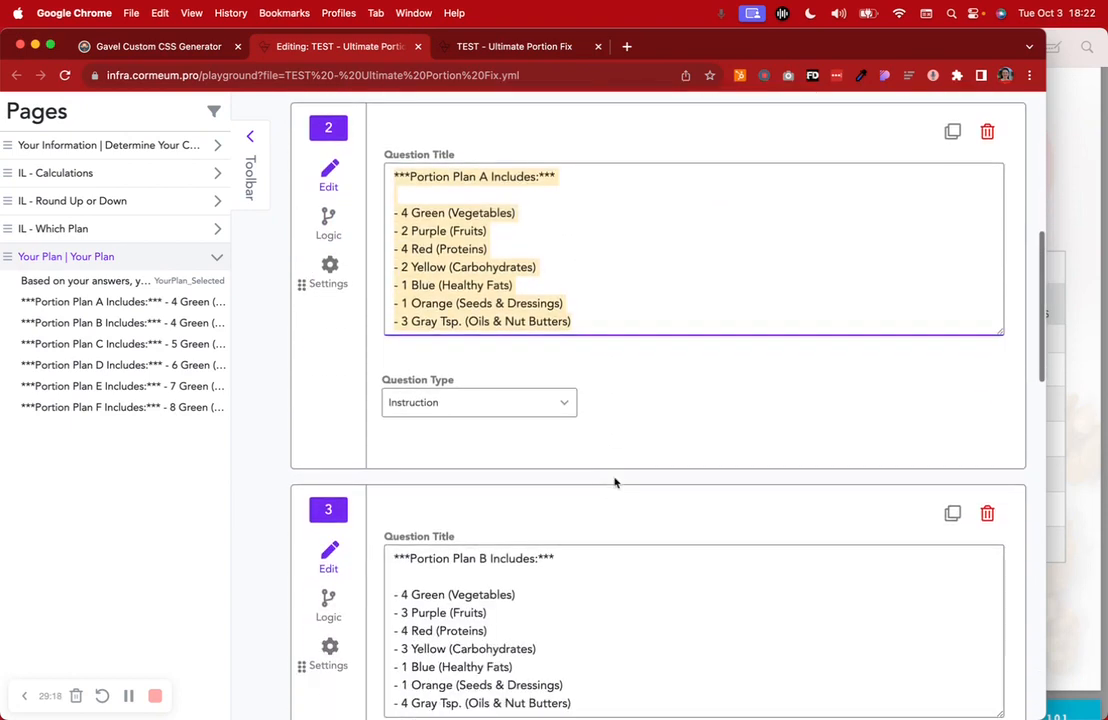
click(1063, 390)
scroll(1063, 390, down, 3)
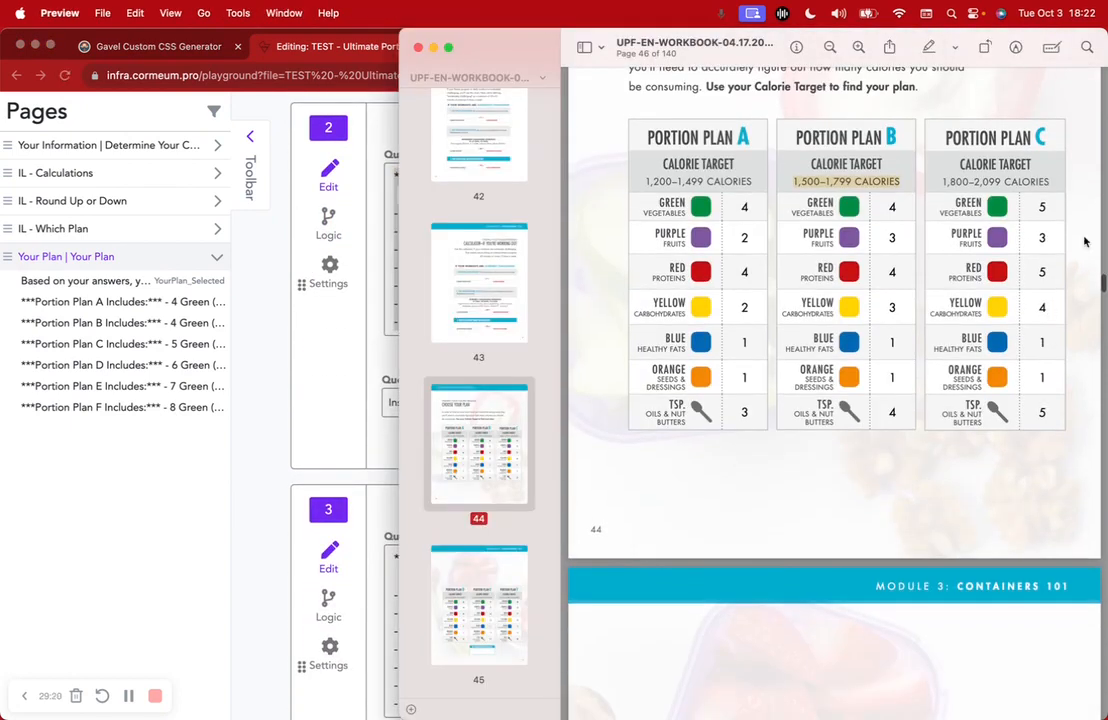
click(282, 330)
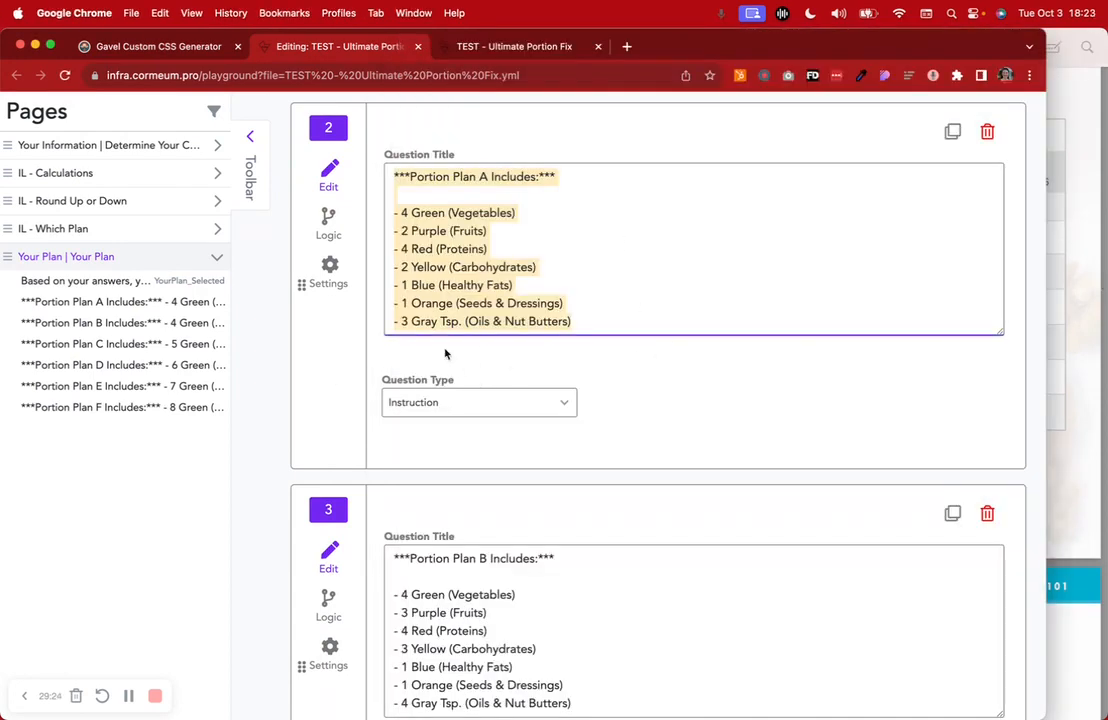
click(638, 267)
Check the Plan F question's show-if rule, then bring up question types below it
scroll(638, 267, down, 10)
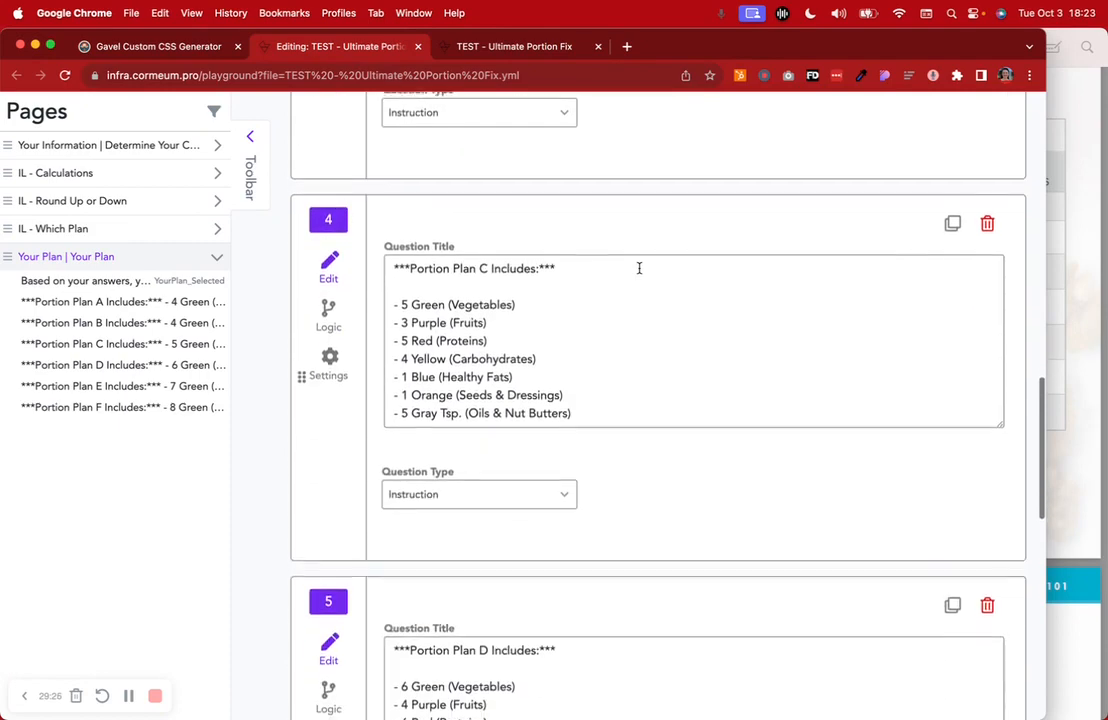
scroll(639, 268, down, 10)
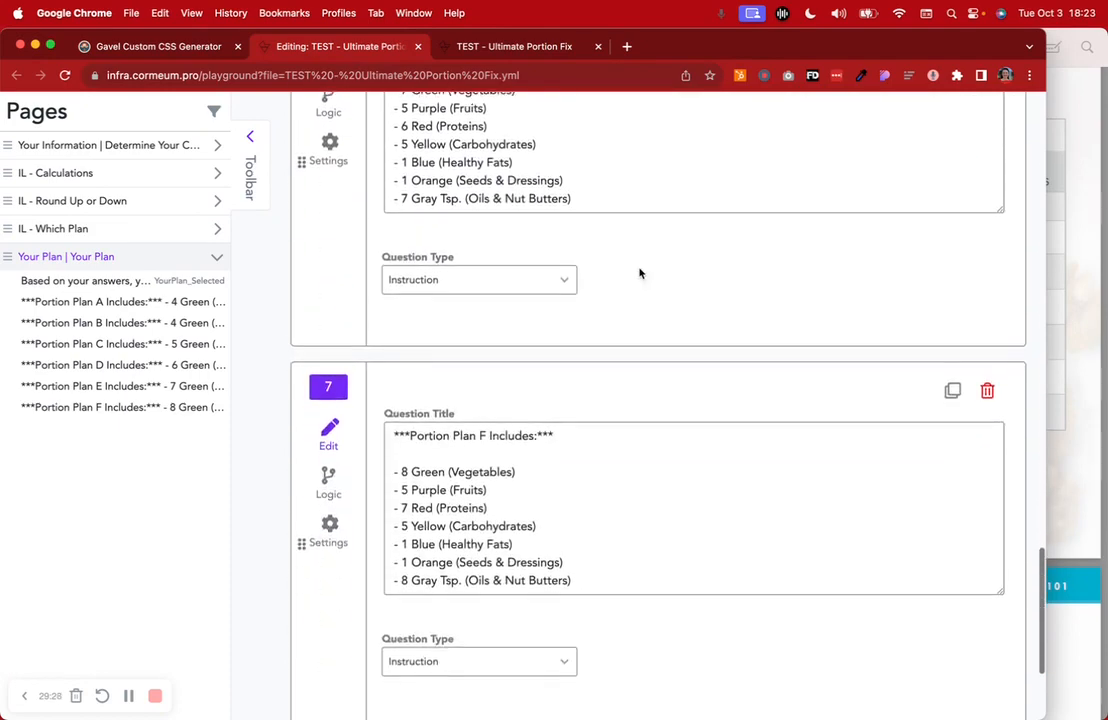
scroll(640, 272, down, 3)
drag(409, 218, 568, 216)
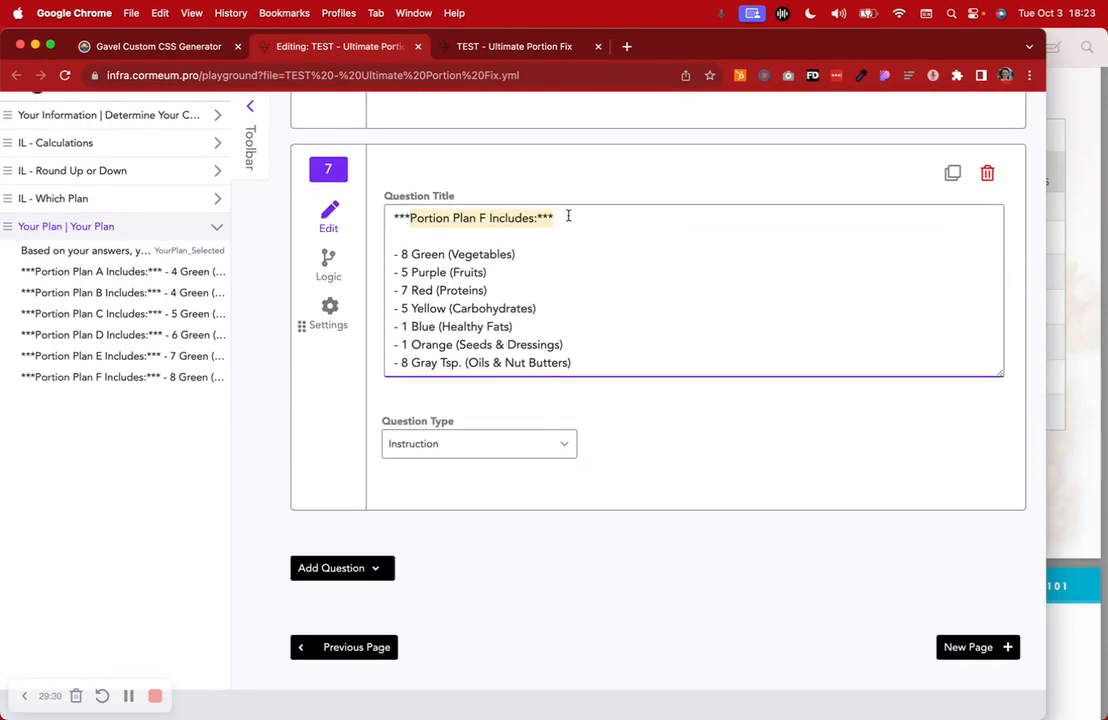
click(330, 256)
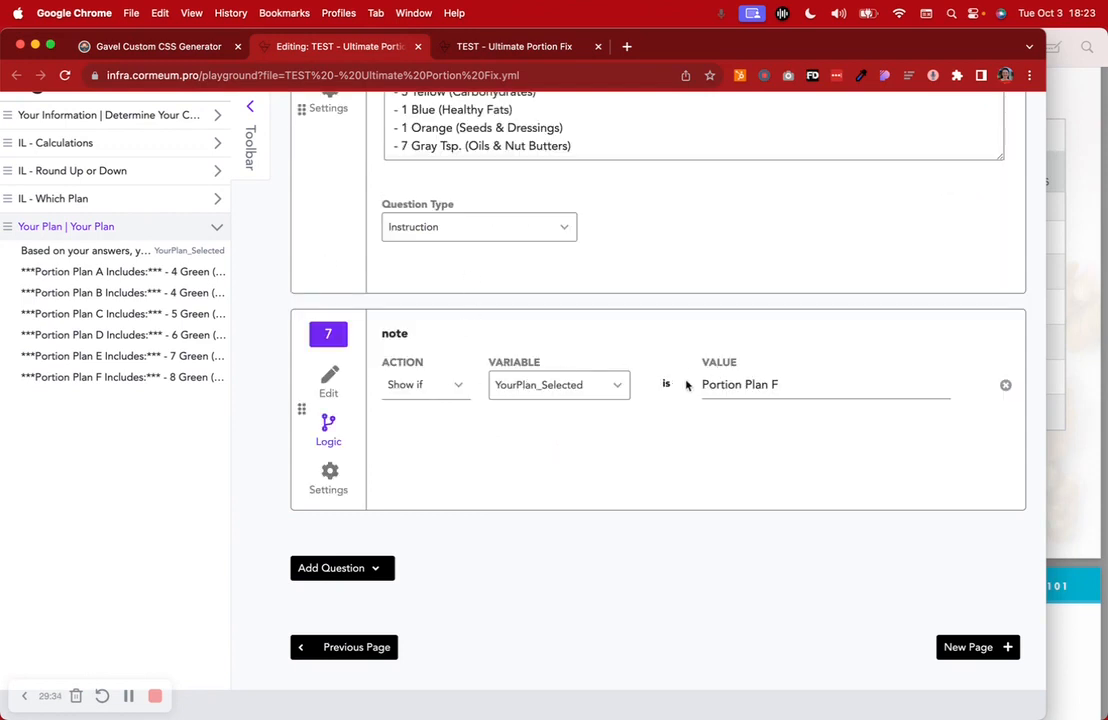
click(328, 380)
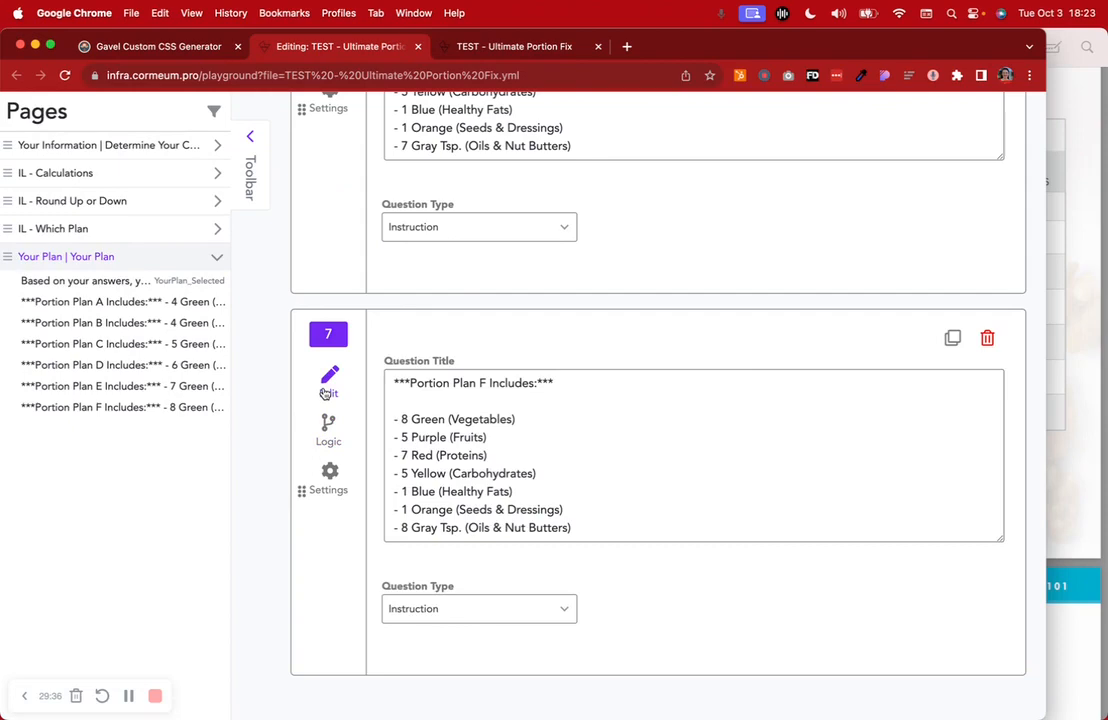
scroll(542, 505, down, 3)
click(343, 566)
Add an instruction block as question 8, pasting the Plan F text and renaming it Portion Plan A
scroll(344, 565, down, 5)
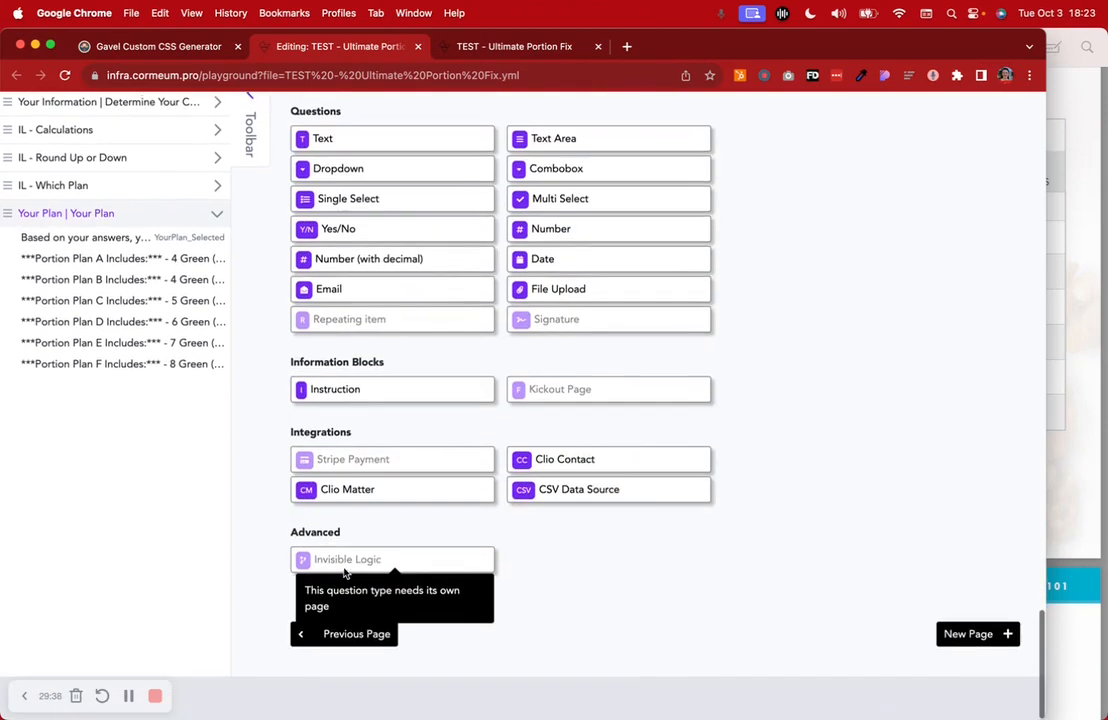
click(341, 410)
scroll(481, 355, up, 3)
drag(575, 316, 384, 175)
key(super+c)
scroll(410, 250, down, 3)
click(420, 361)
key(super+v)
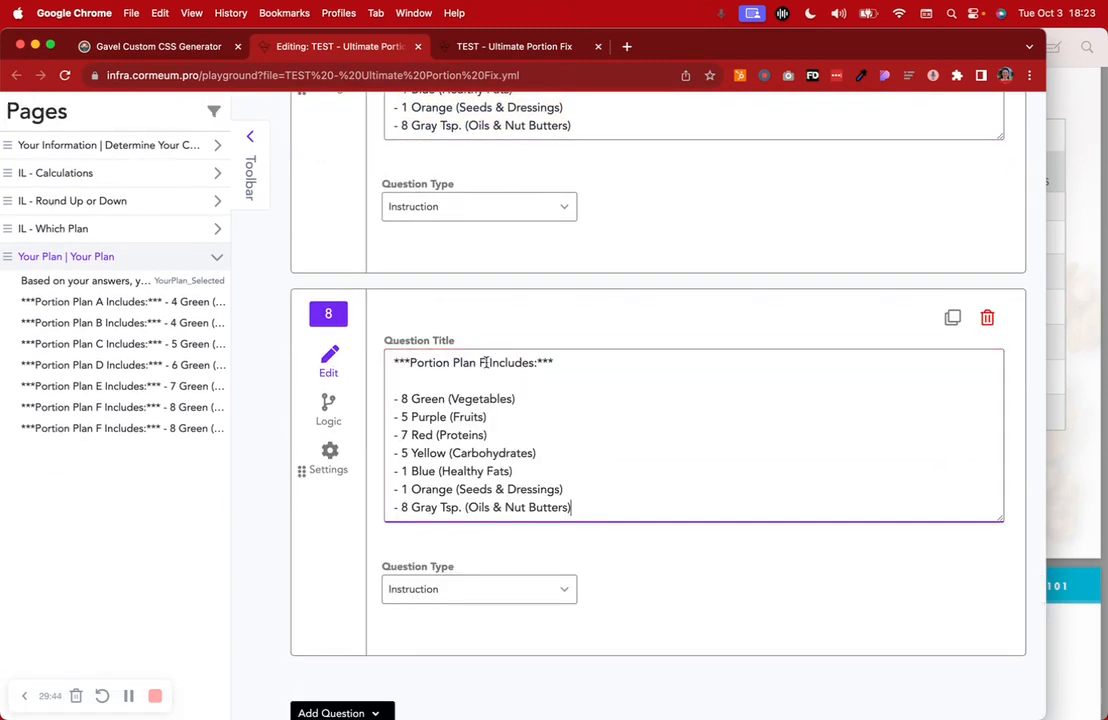
key(BackSpace)
text(A)
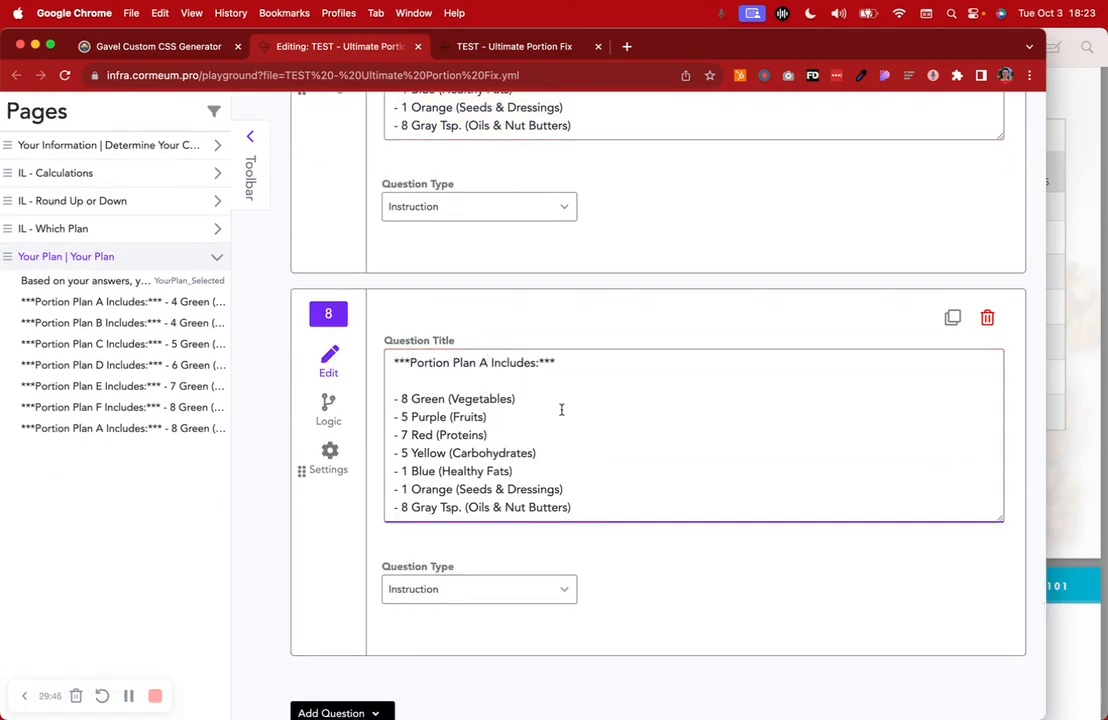
Update question 8's portions to 4 Green, 2 Purple and 4 Red, per the workbook table
click(1104, 300)
scroll(720, 280, up, 3)
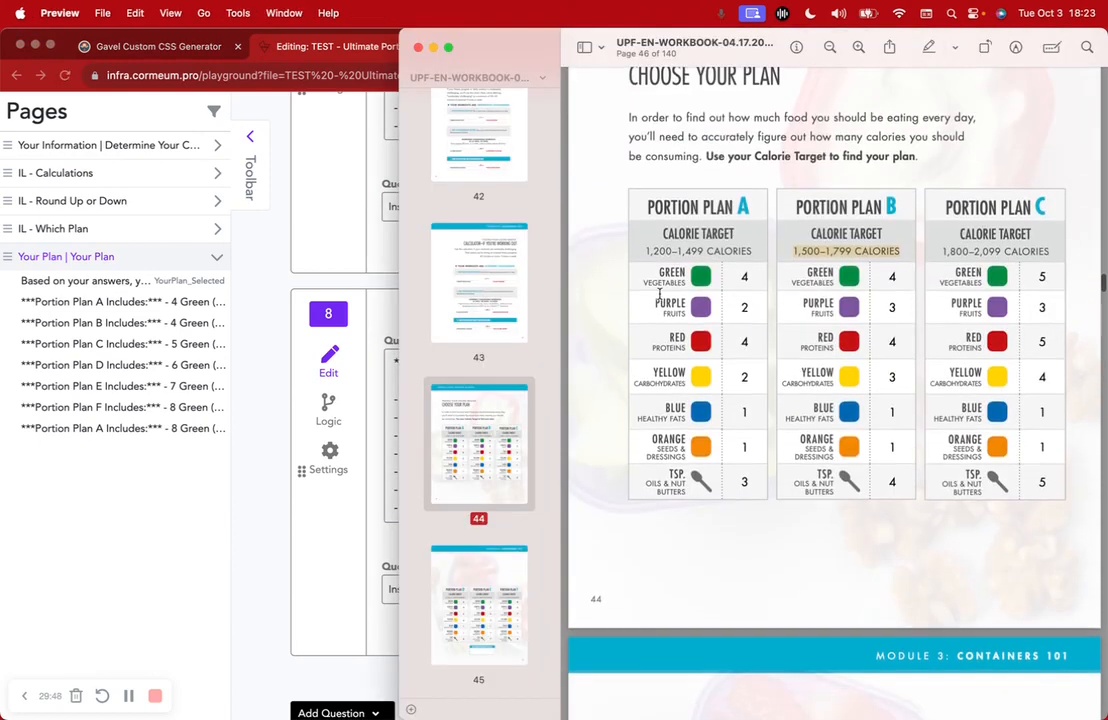
click(383, 406)
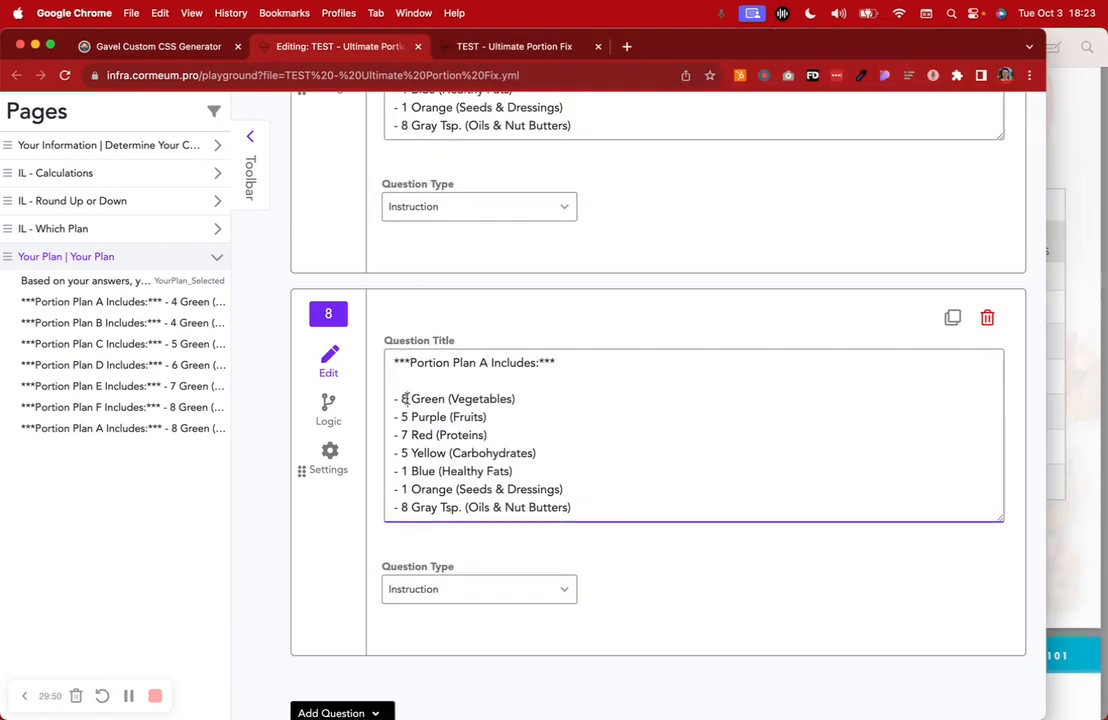
click(1060, 300)
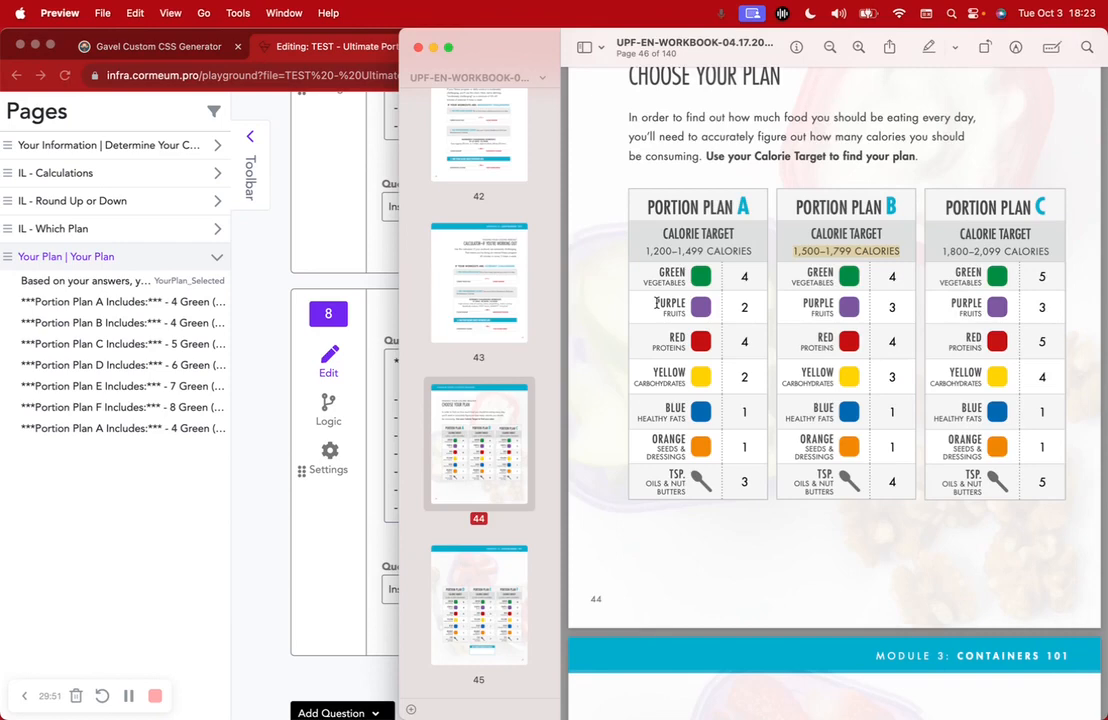
click(370, 431)
key(BackSpace)
text(2)
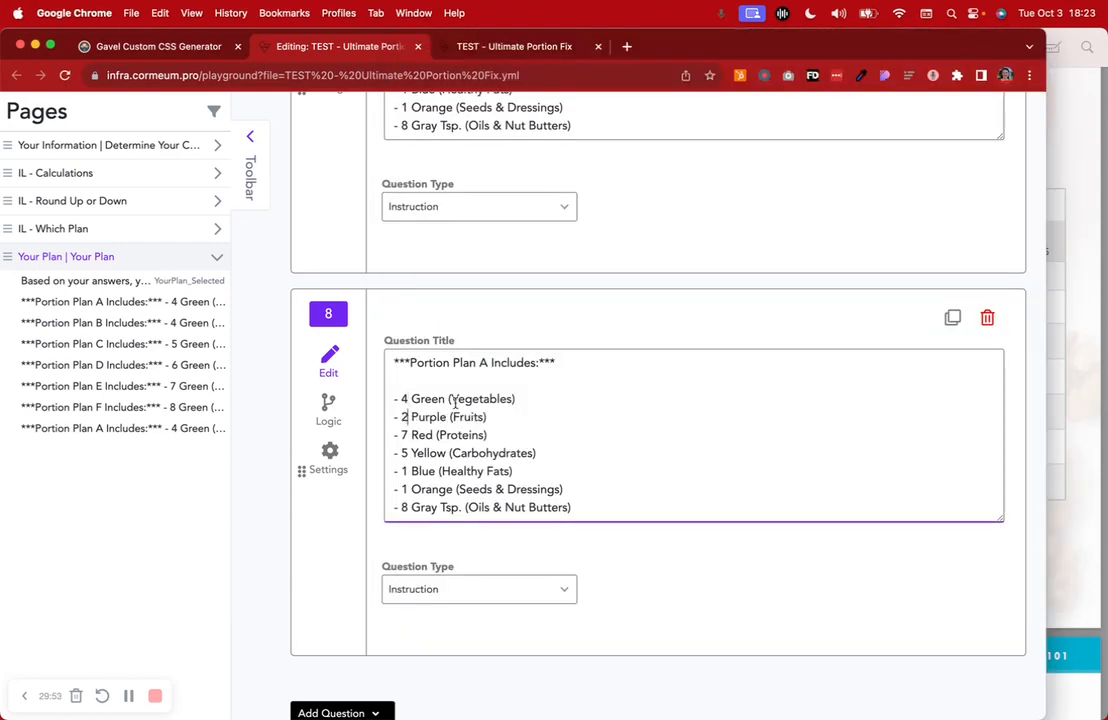
click(1071, 322)
click(355, 350)
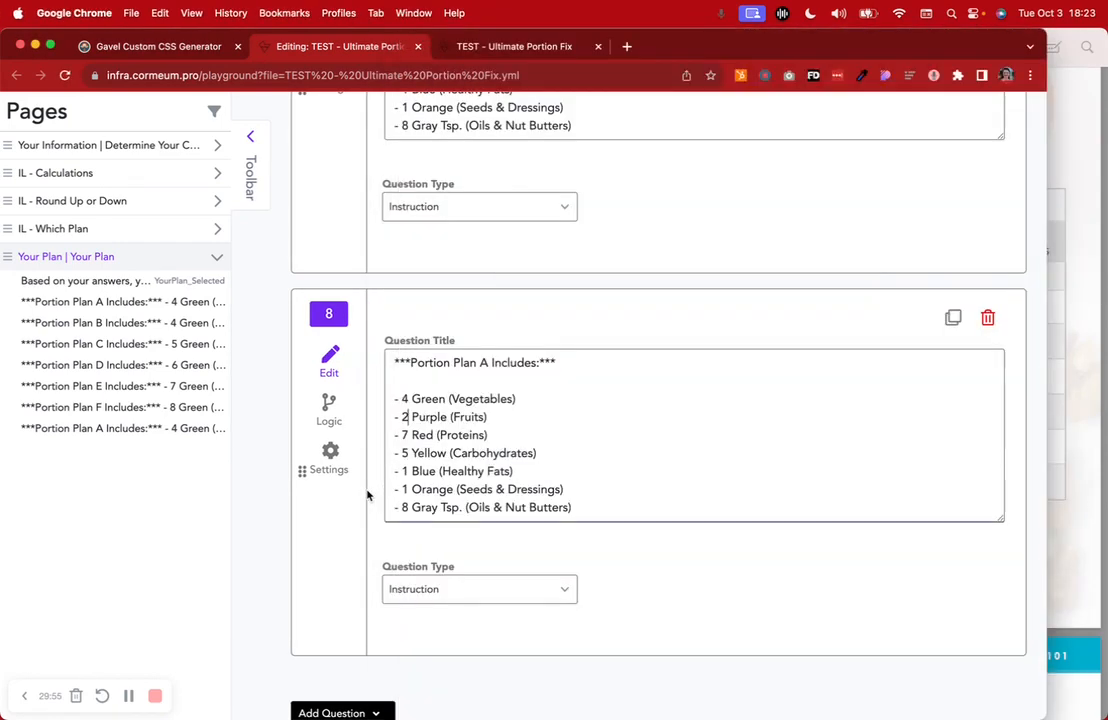
click(406, 435)
key(BackSpace)
text(4)
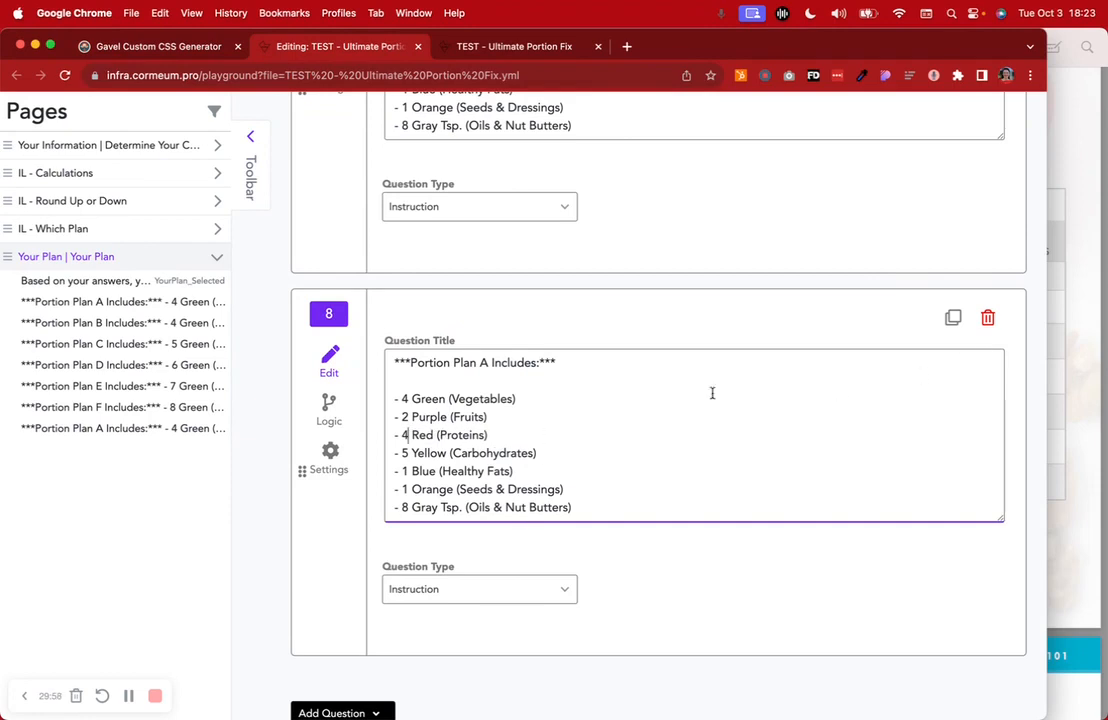
click(328, 425)
click(445, 368)
Show question 8 only if YourPlan_Selected equals Portion Plan A
click(420, 425)
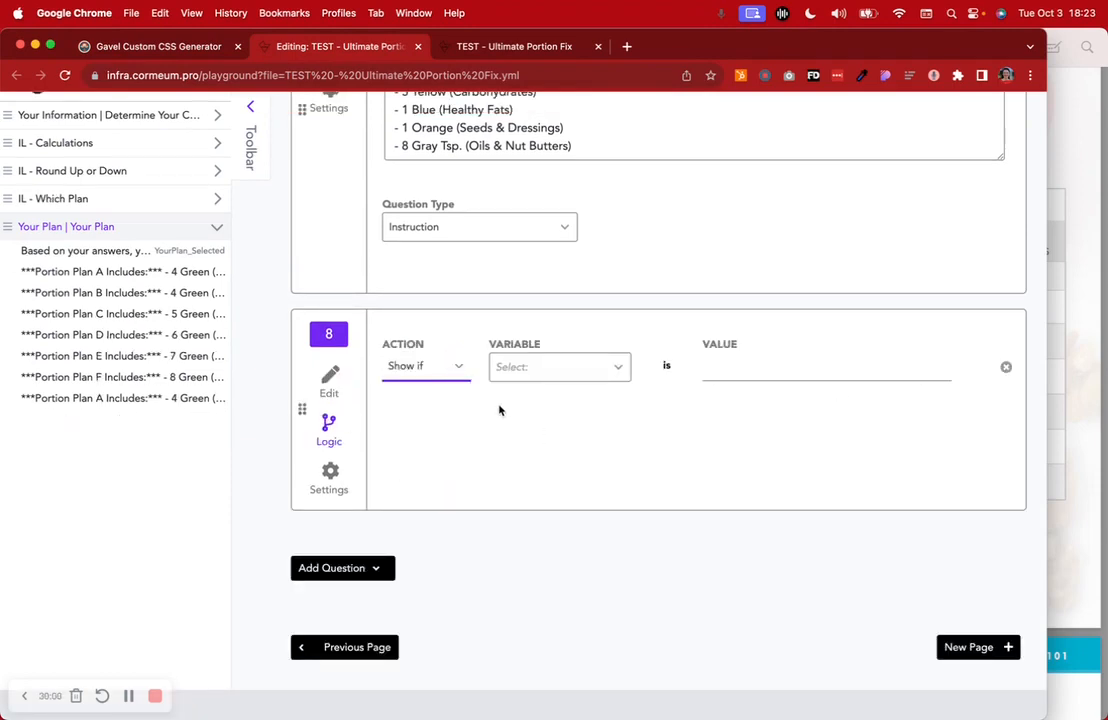
click(560, 370)
scroll(563, 490, down, 3)
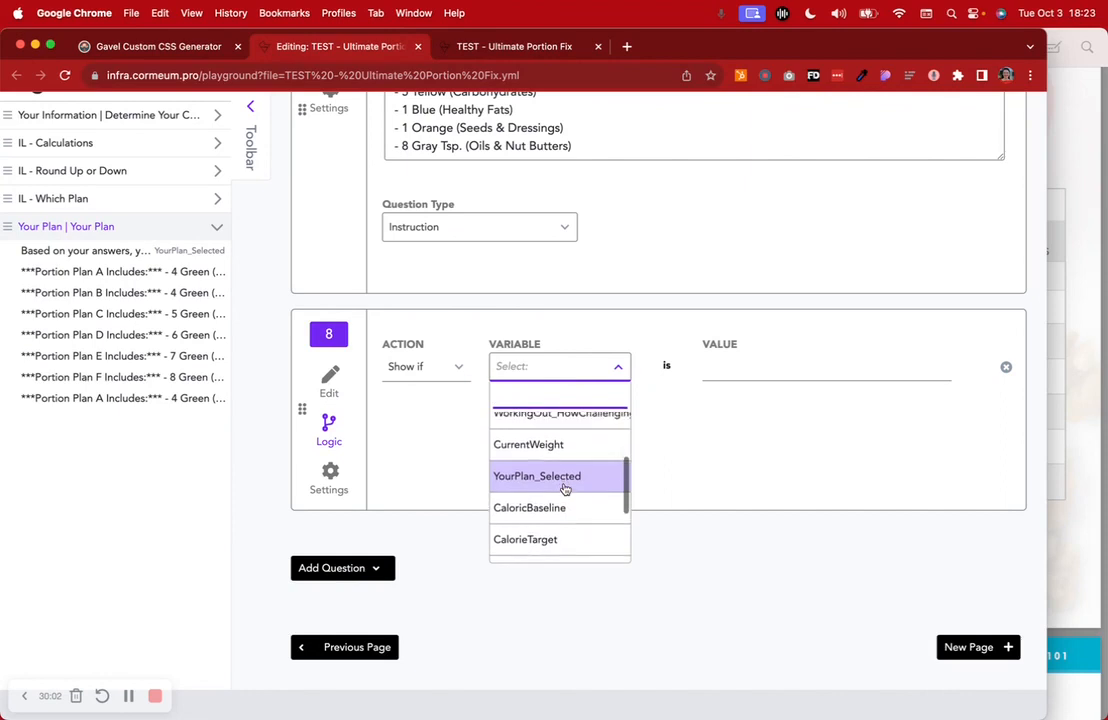
click(560, 480)
click(738, 372)
text(Portion Plan A)
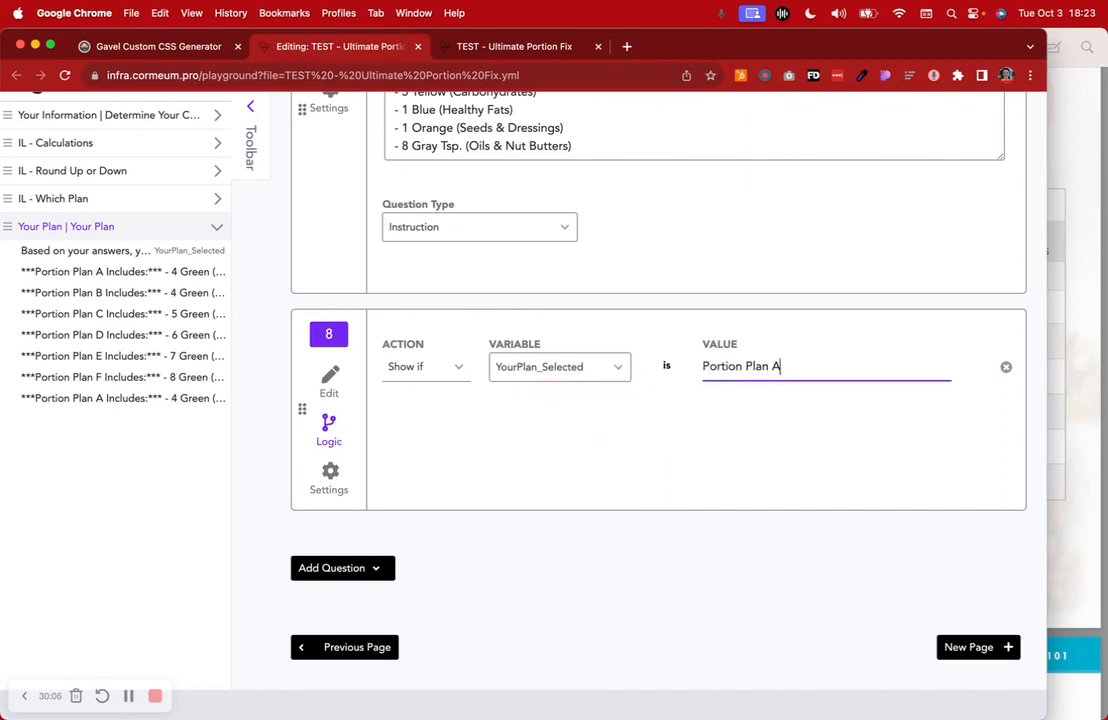
drag(781, 366, 704, 366)
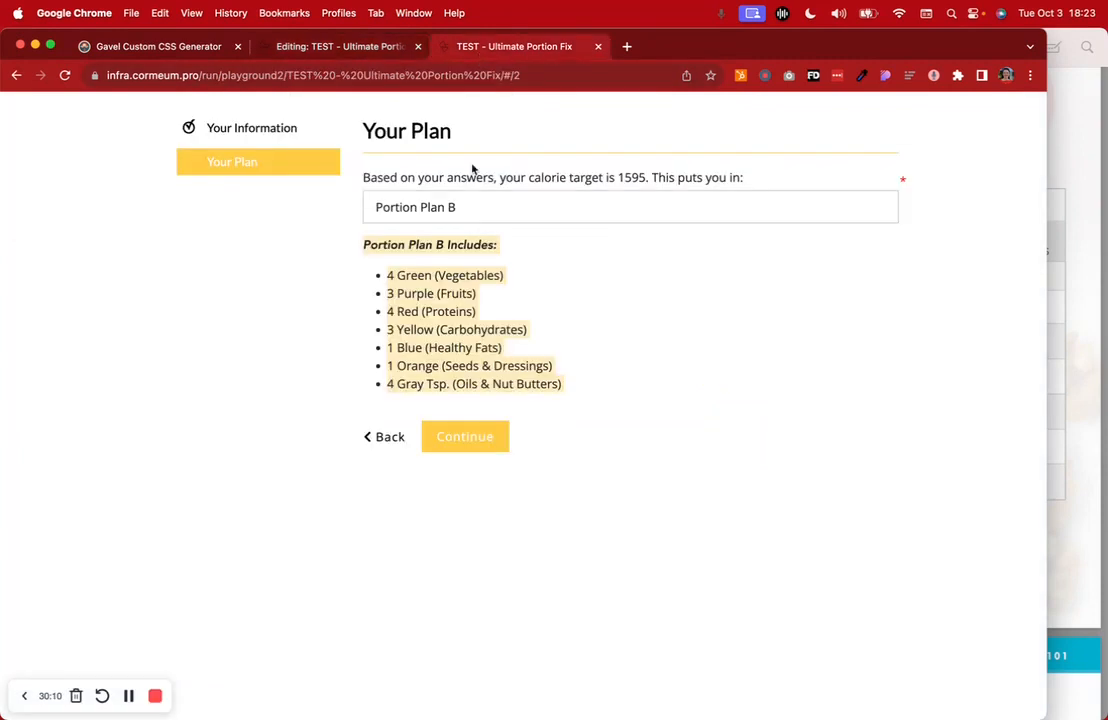
In the test run, switch the plan from Portion Plan D to F and check the listed portions
click(460, 208)
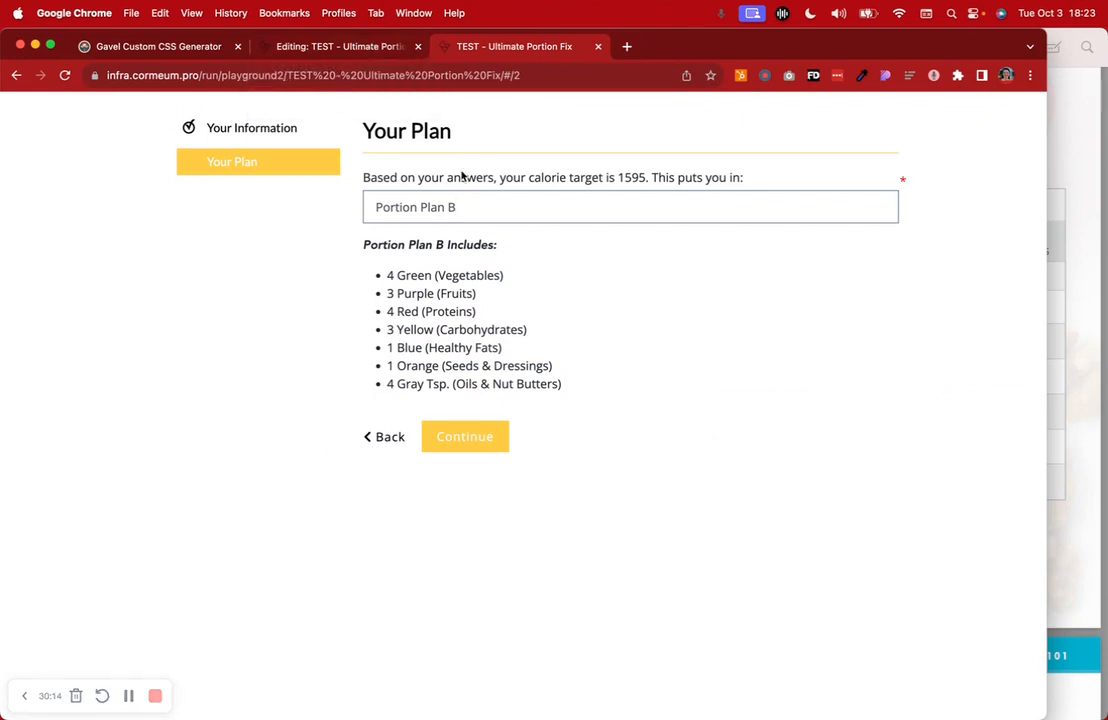
click(675, 431)
click(483, 193)
click(510, 235)
click(482, 208)
key(BackSpace)
text(F)
click(425, 228)
click(372, 47)
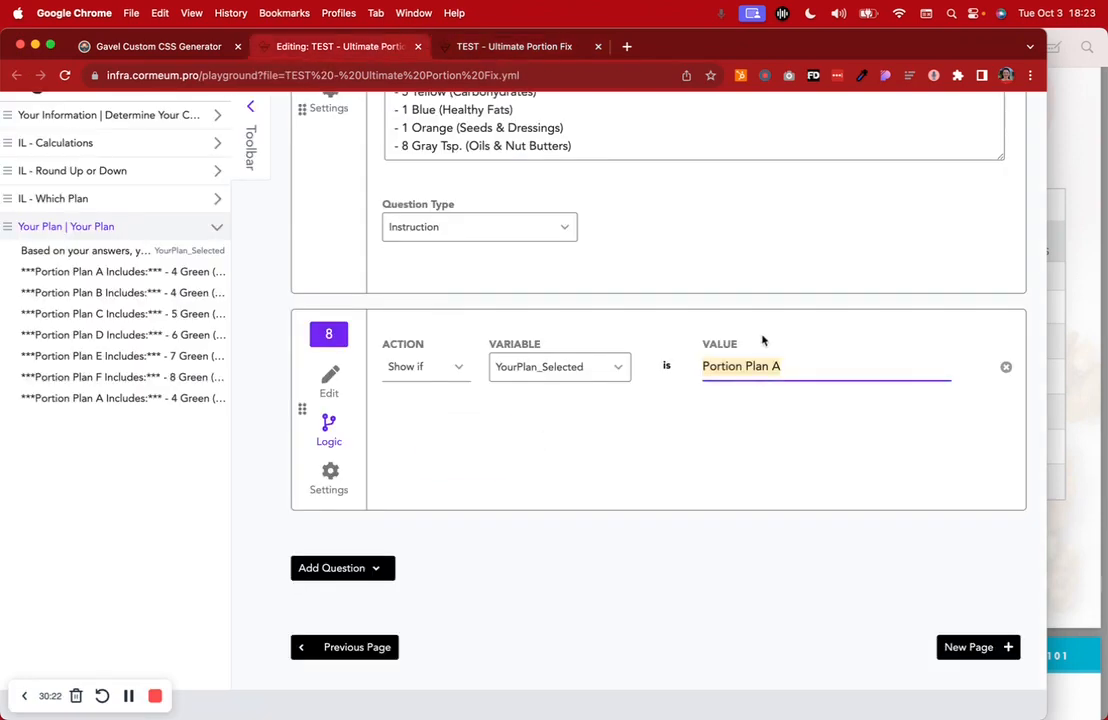
click(329, 380)
Delete duplicate question 8 and confirm the Custom CSS URL in the workflow settings
click(987, 336)
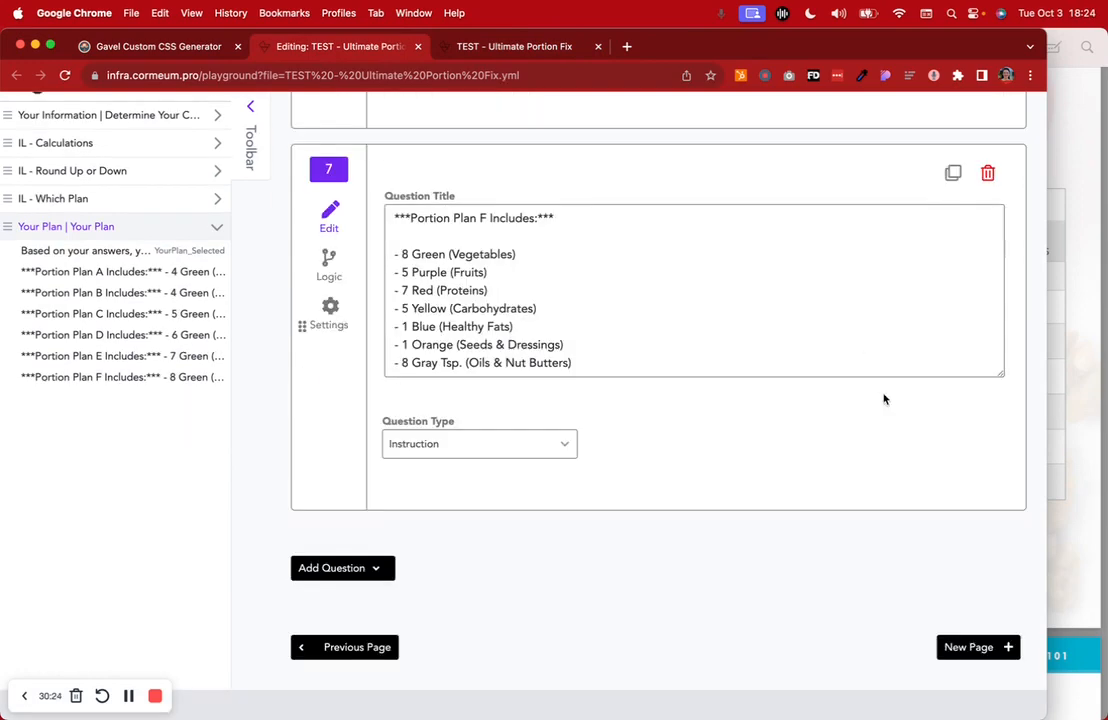
scroll(537, 408, up, 20)
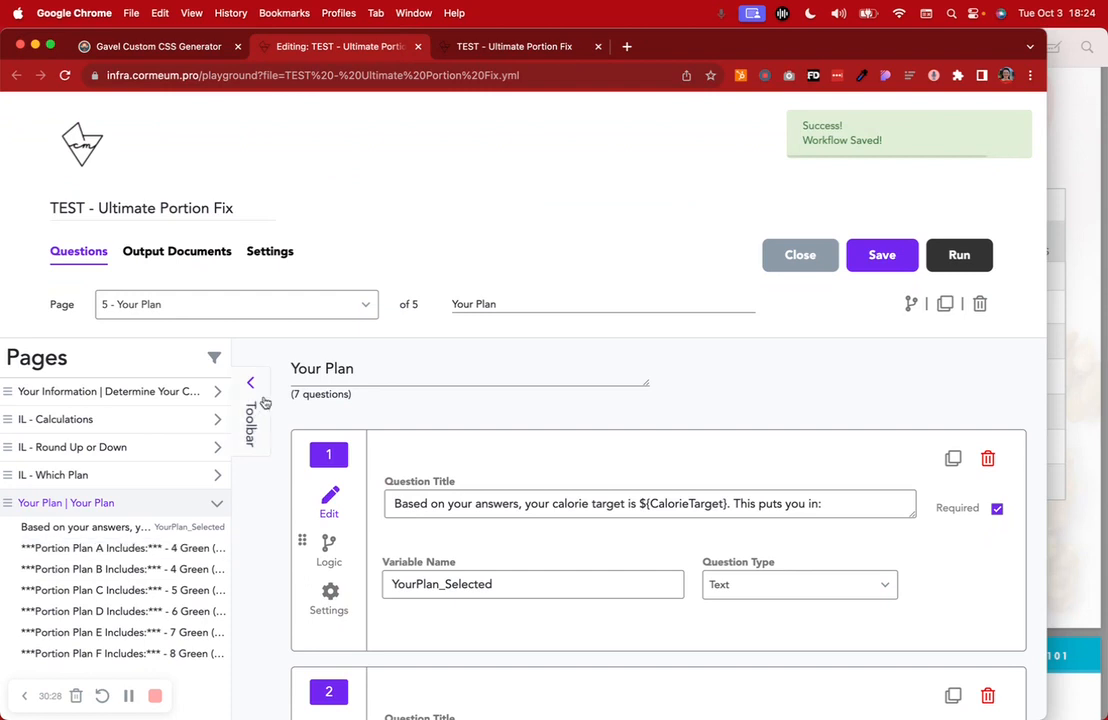
click(212, 254)
click(274, 254)
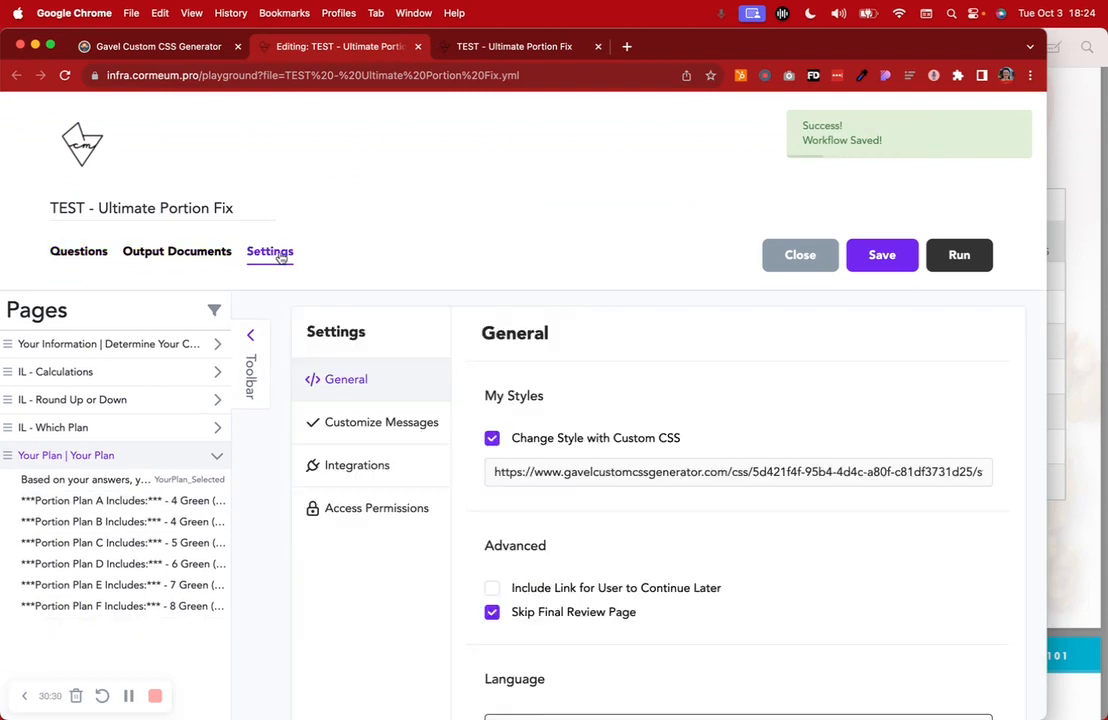
scroll(540, 400, down, 2)
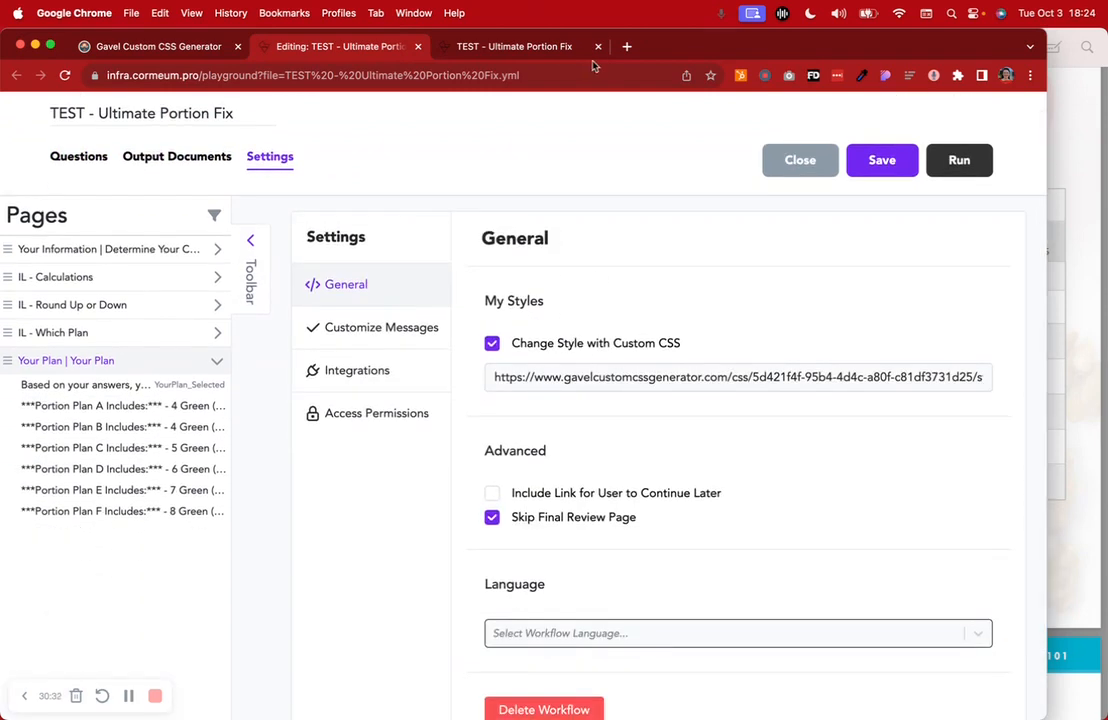
Save the workflow and open the Dashboard in a new tab
click(512, 47)
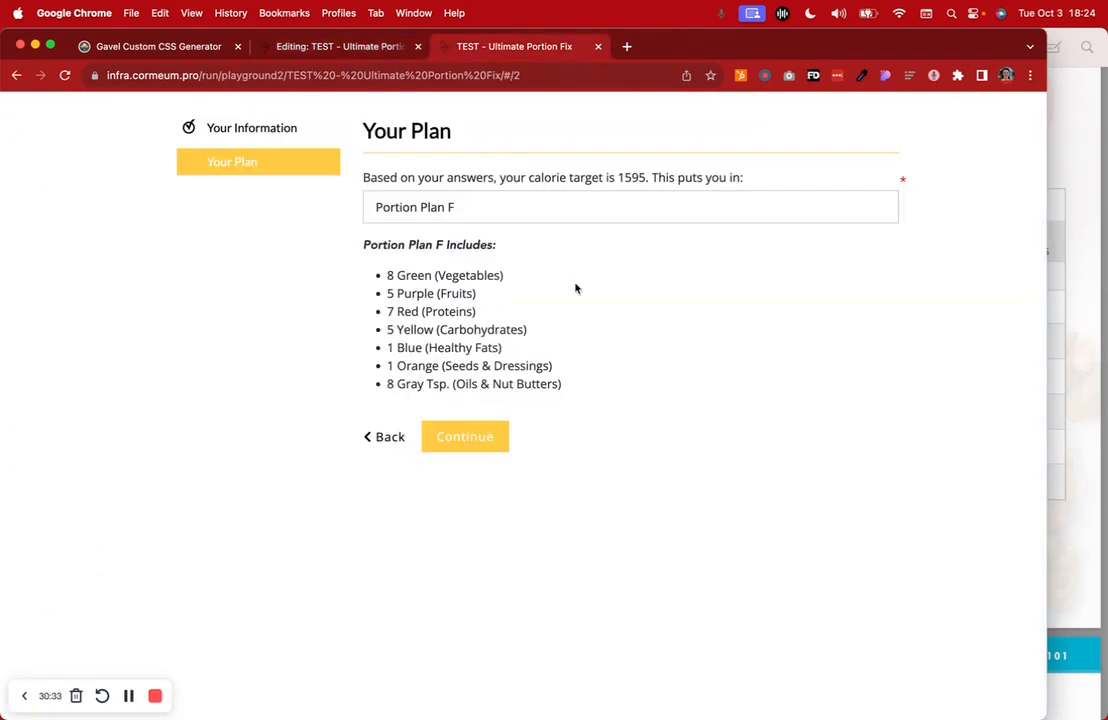
click(352, 49)
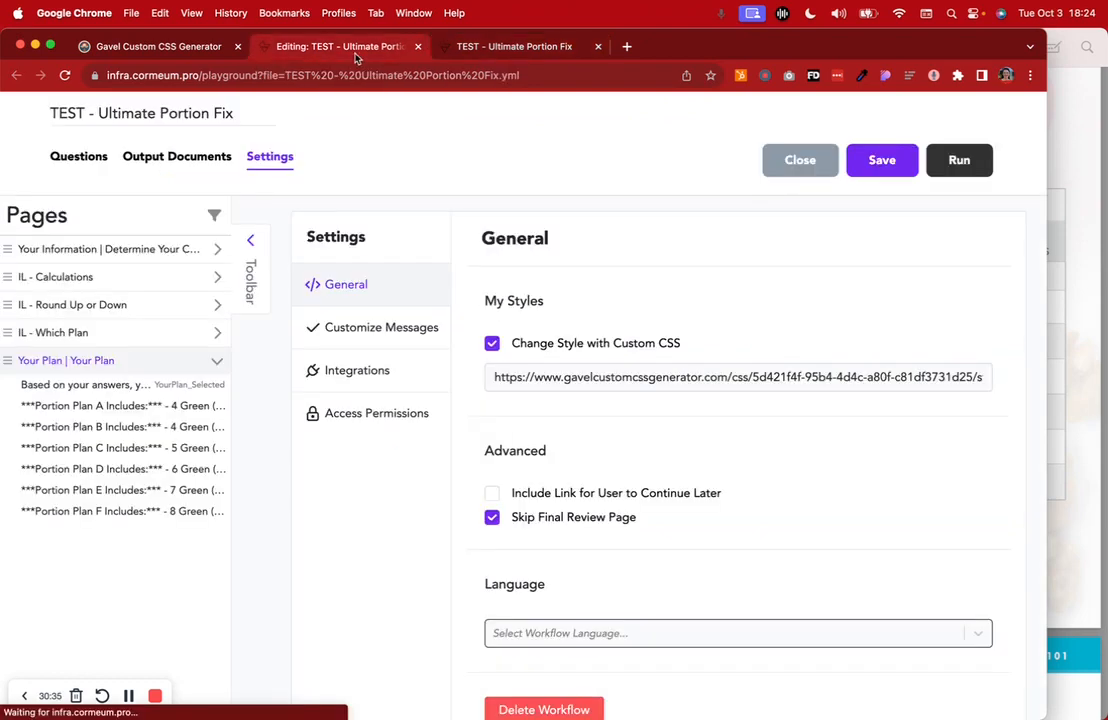
click(884, 163)
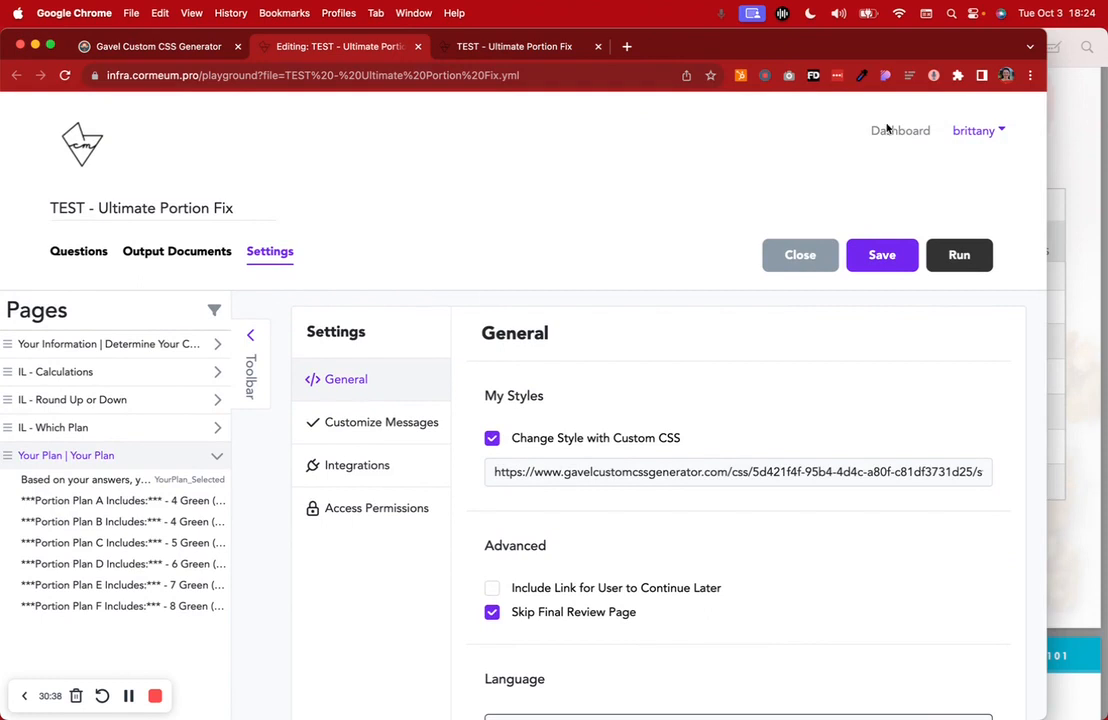
right_click(895, 131)
click(876, 144)
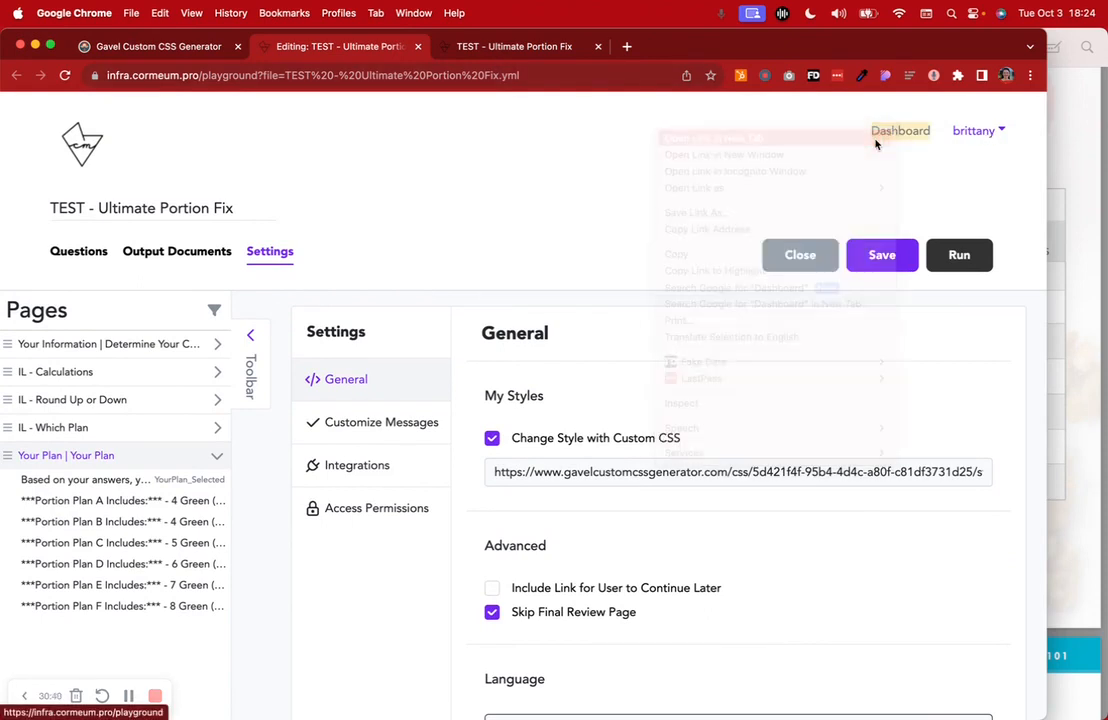
click(585, 46)
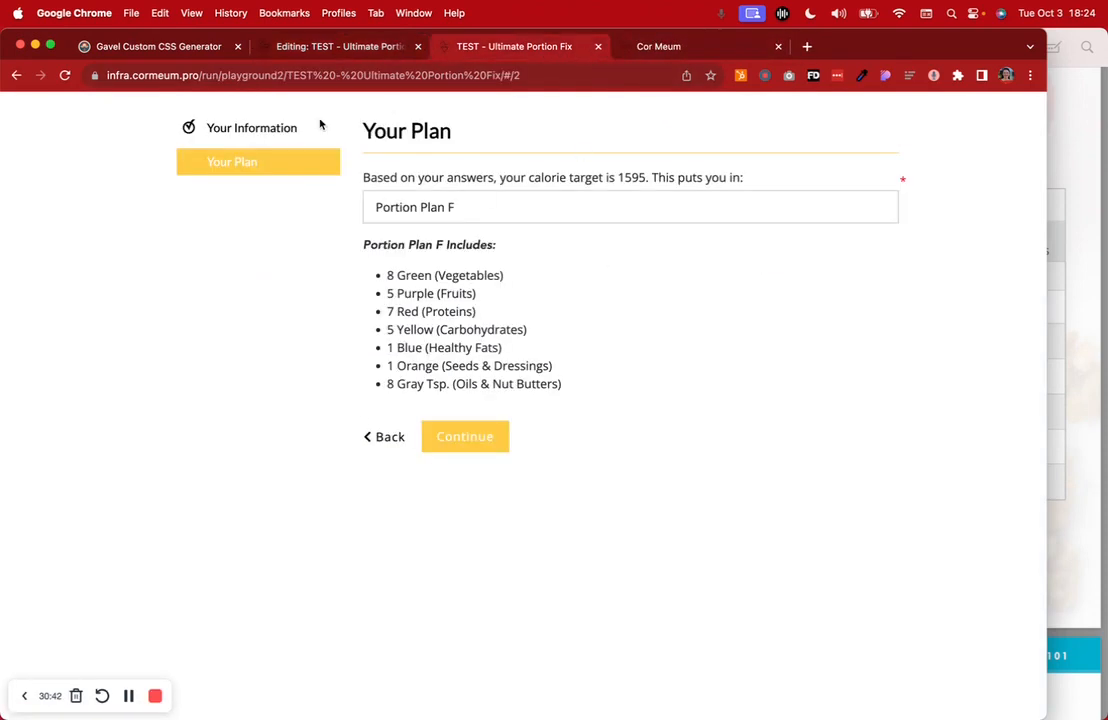
Run CLIO TEST from the new Dashboard tab, look at its run page, then close it
click(700, 46)
scroll(437, 450, down, 2)
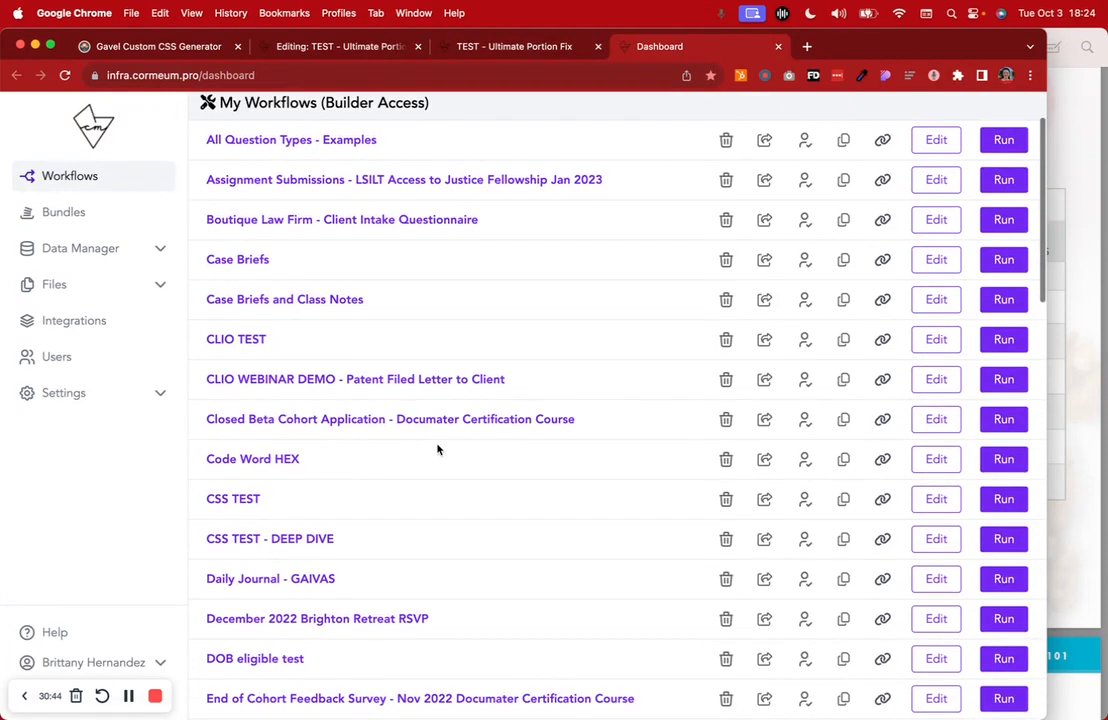
click(990, 339)
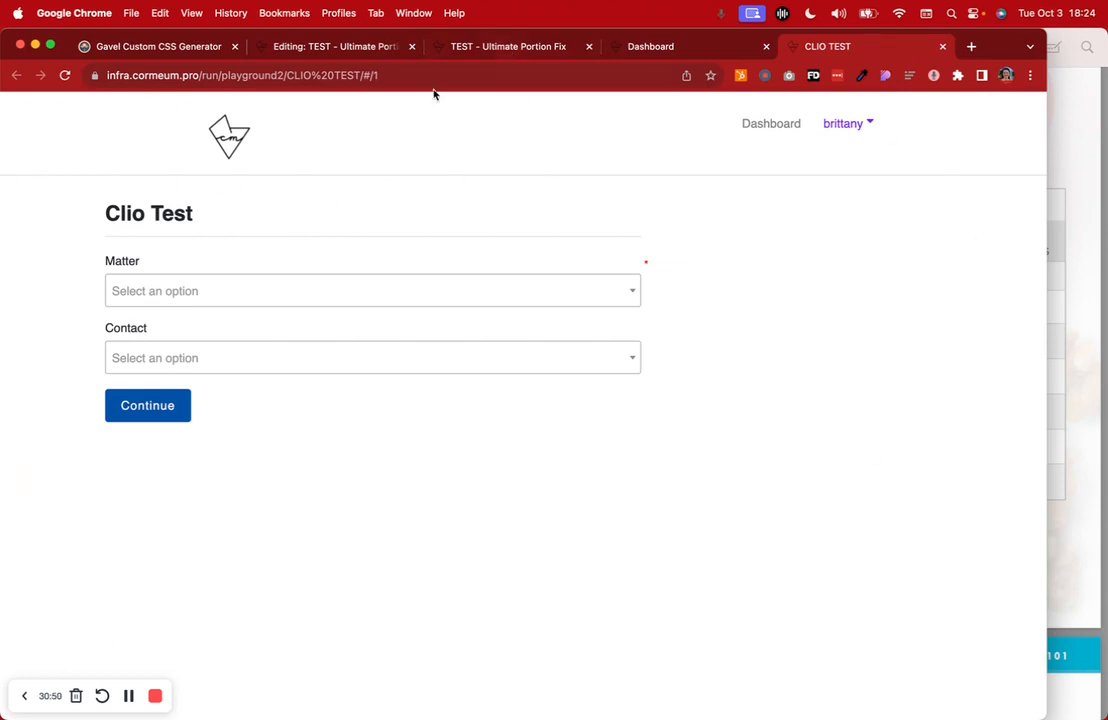
drag(105, 211, 279, 215)
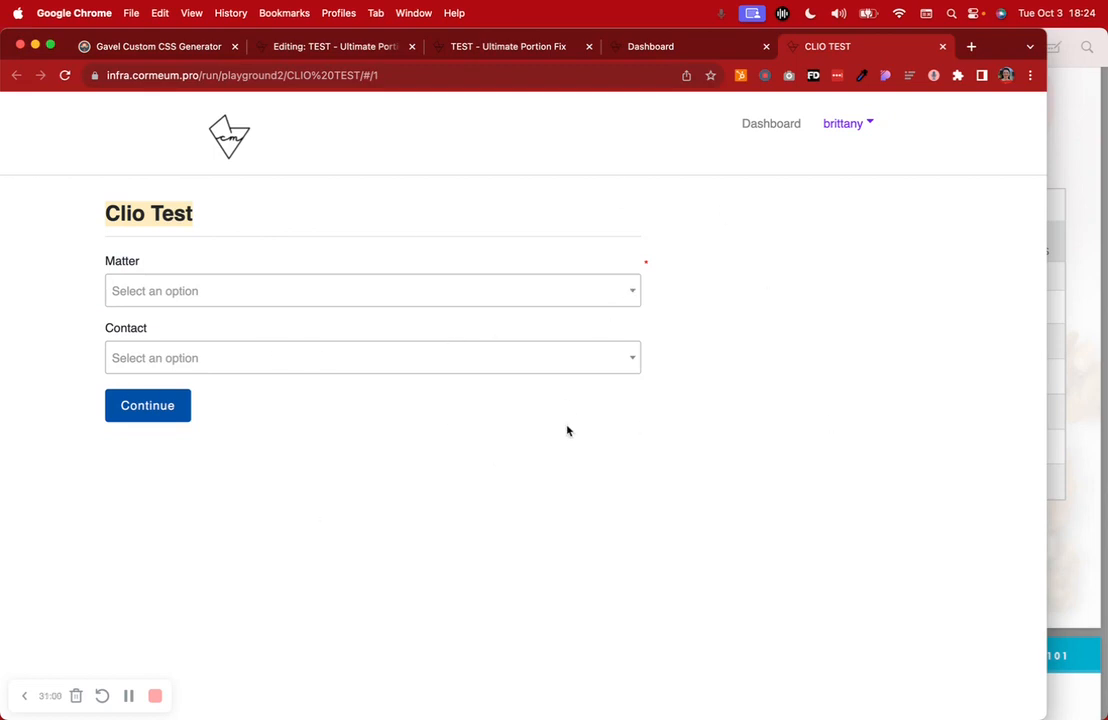
click(942, 46)
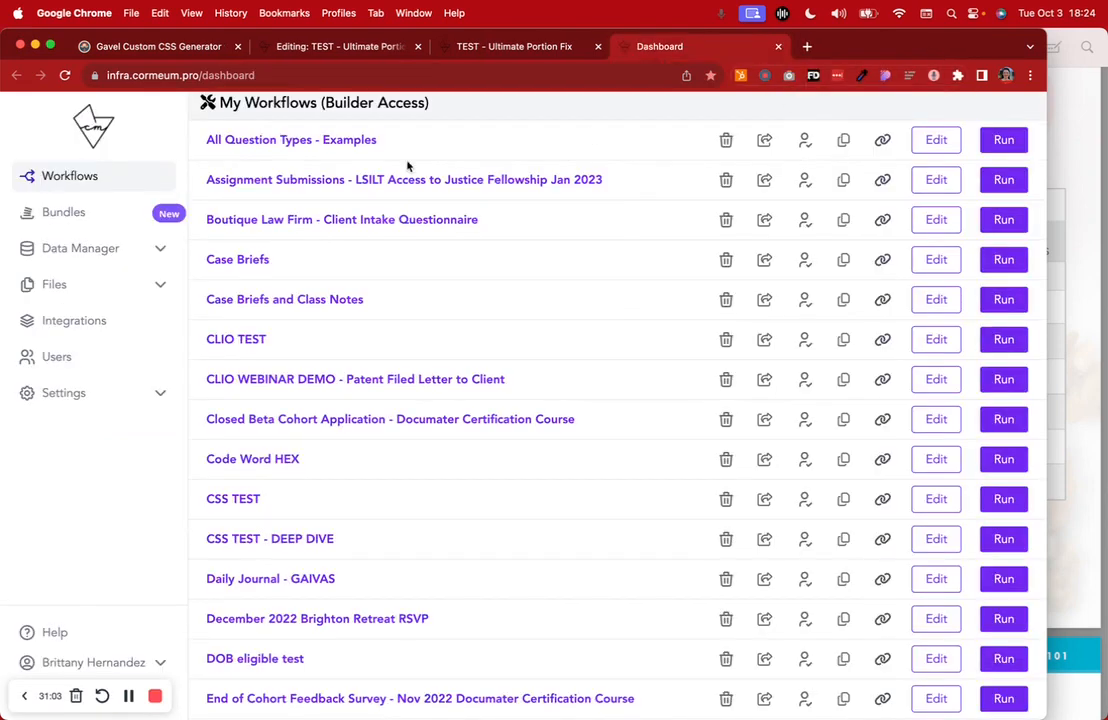
Go to the Gavel Custom CSS Generator's CSS Modules list and add a new CSS module
click(183, 50)
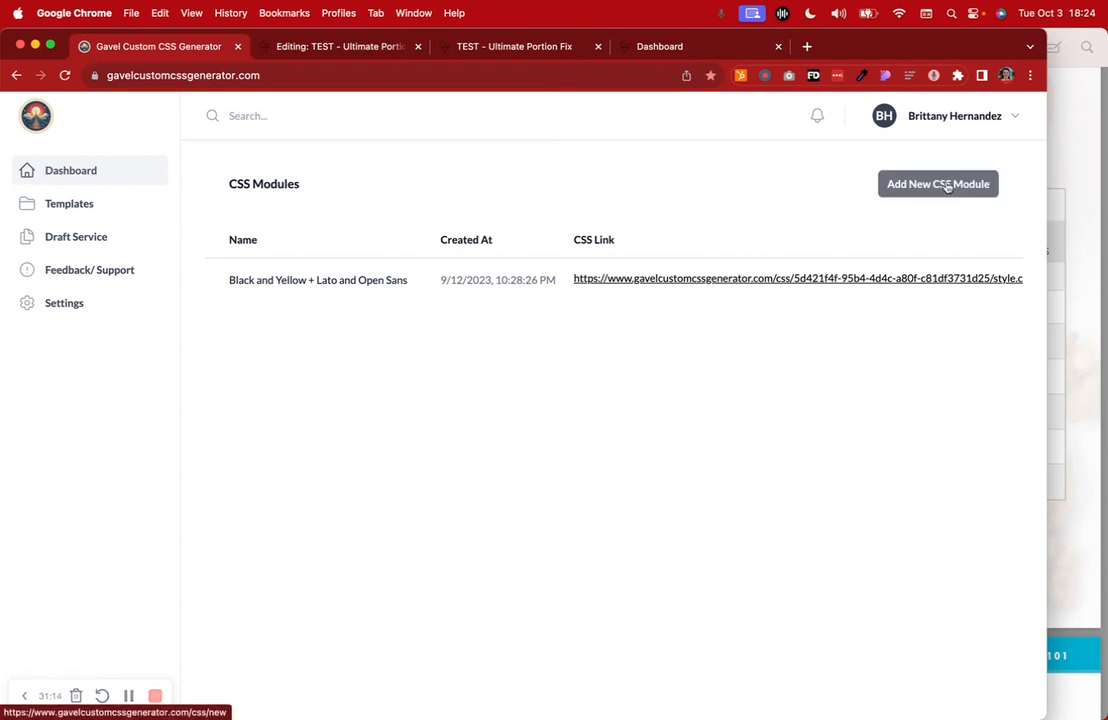
scroll(664, 287, right, 3)
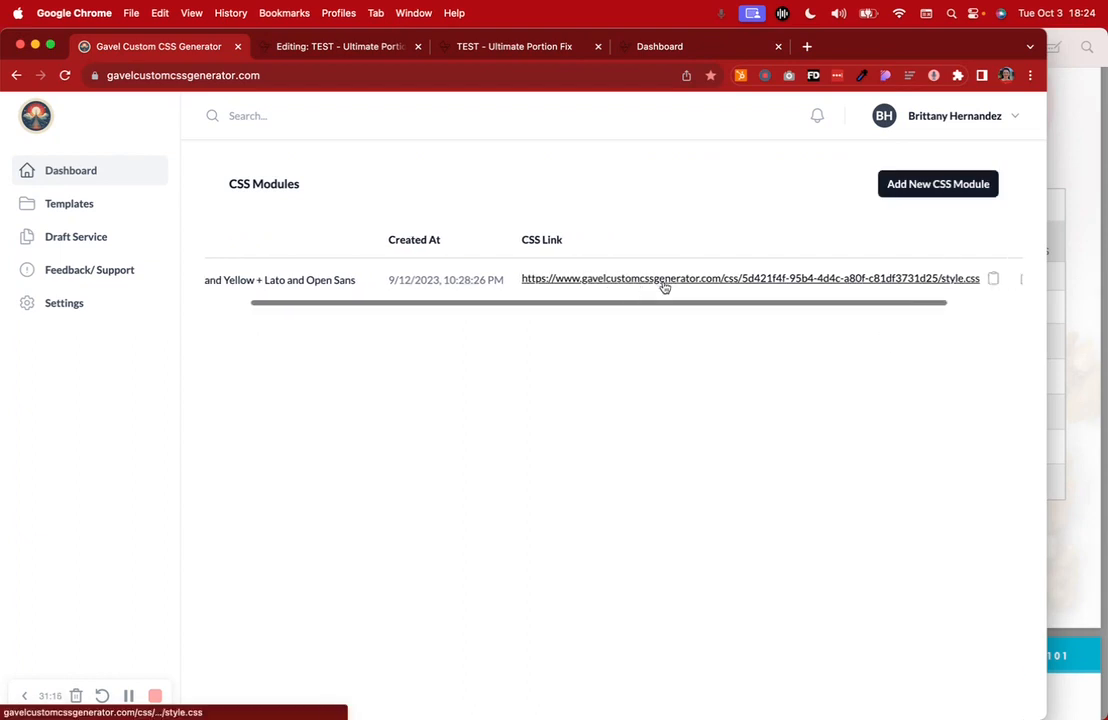
click(964, 186)
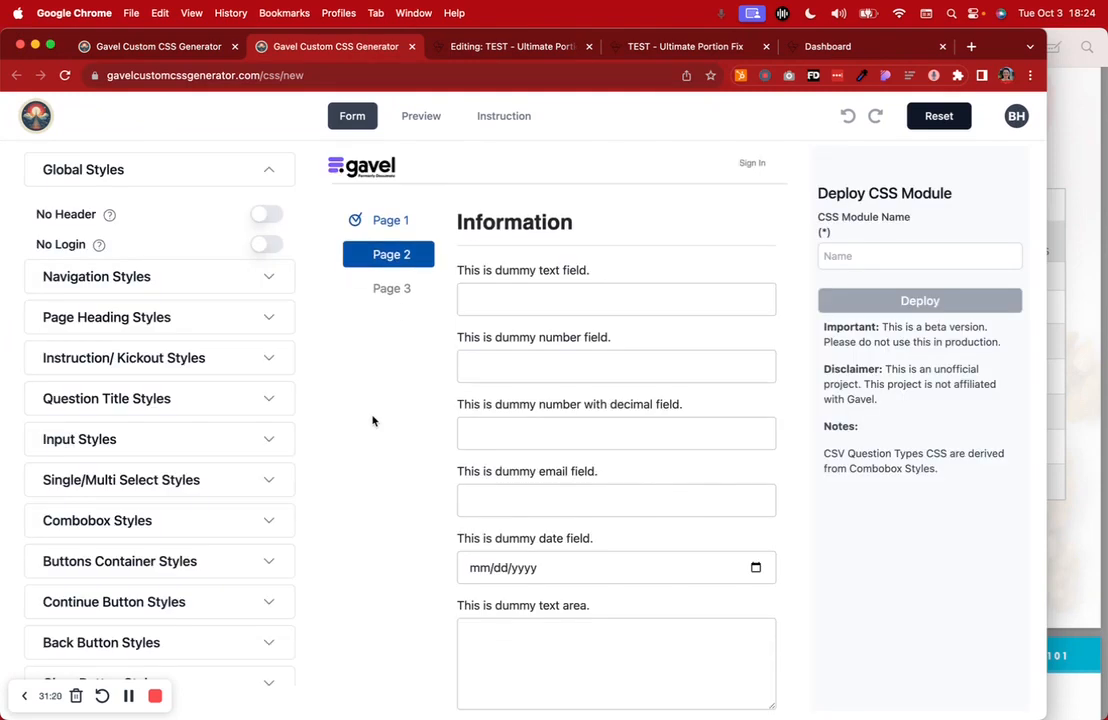
Toggle the preview's header and Sign In link, leaving the Gavel header hidden
click(272, 214)
click(272, 243)
click(267, 214)
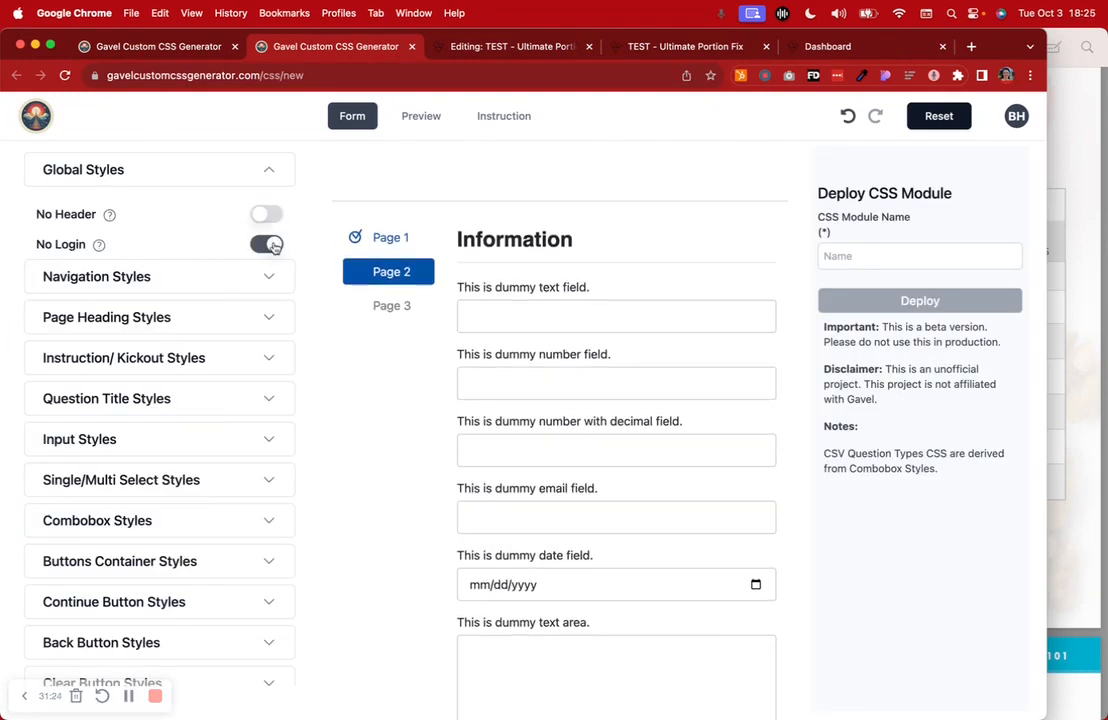
click(266, 244)
click(268, 246)
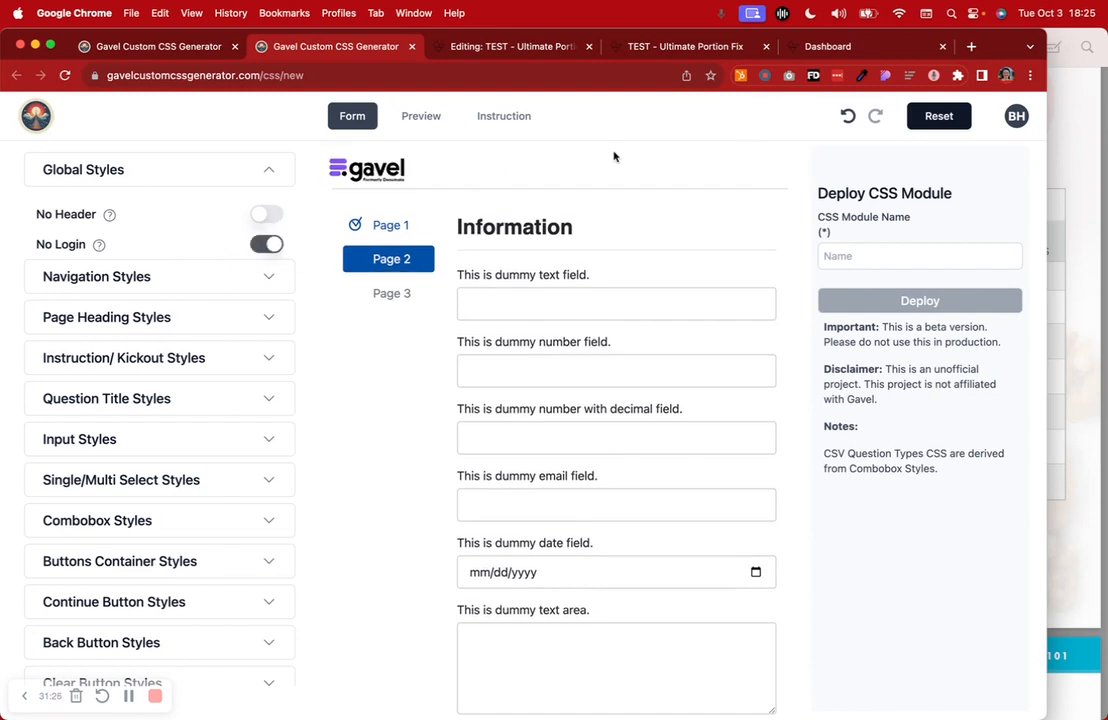
click(266, 244)
click(268, 214)
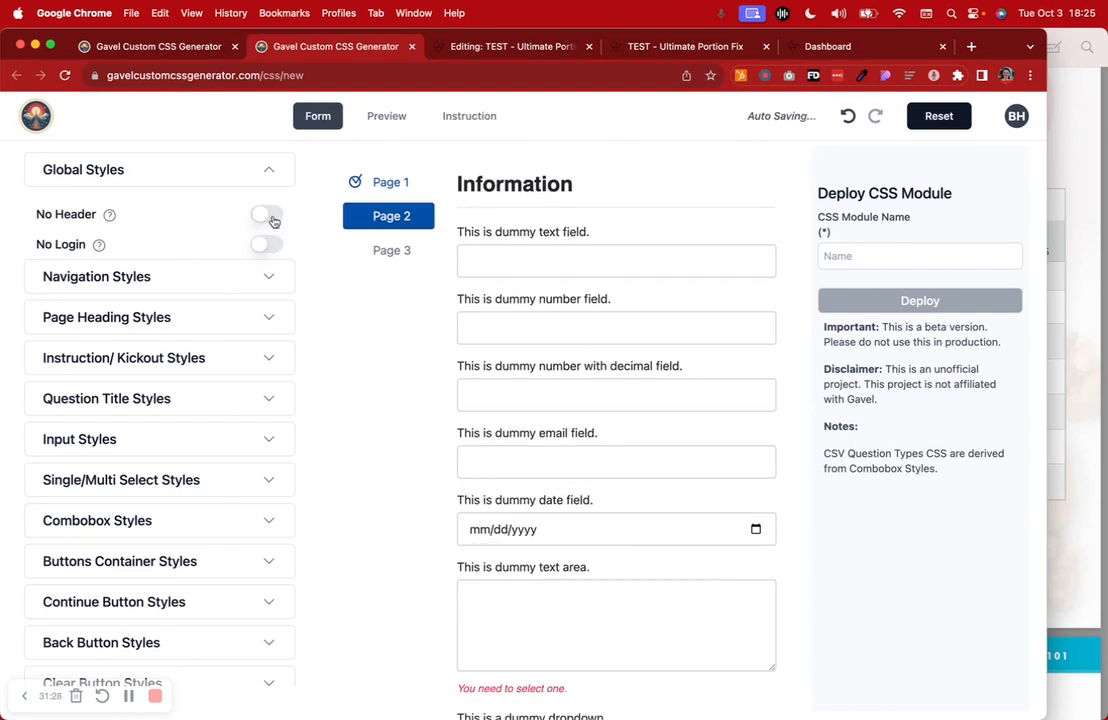
Set the Navigation Styles font family to Roboto
click(216, 283)
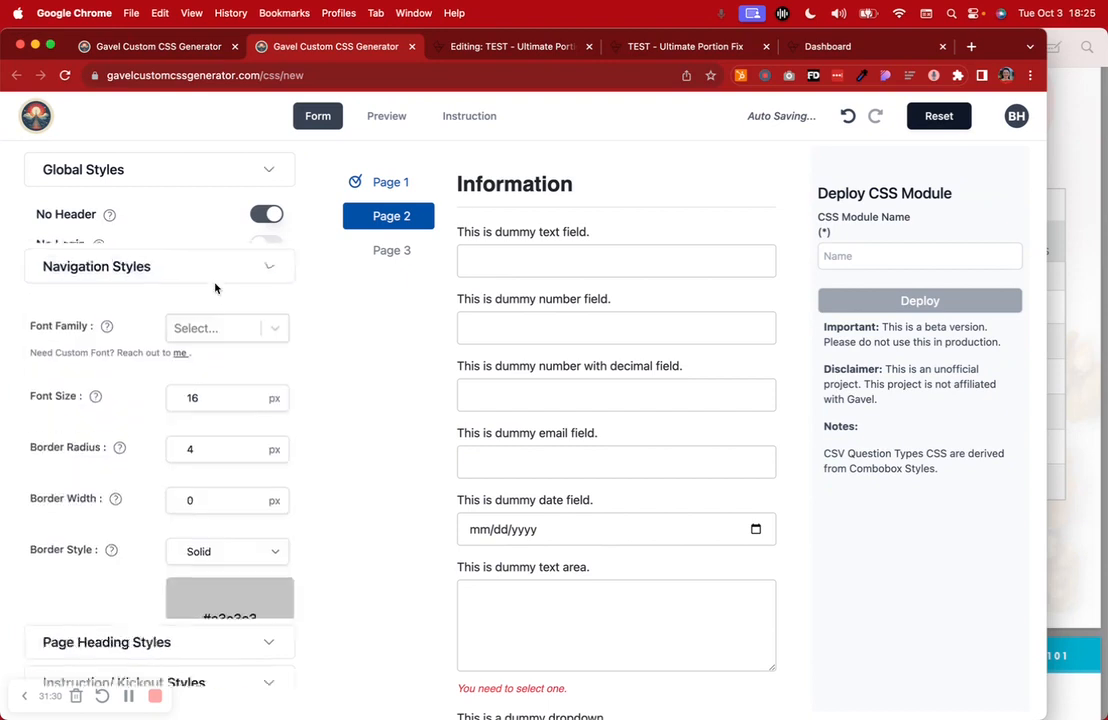
click(222, 275)
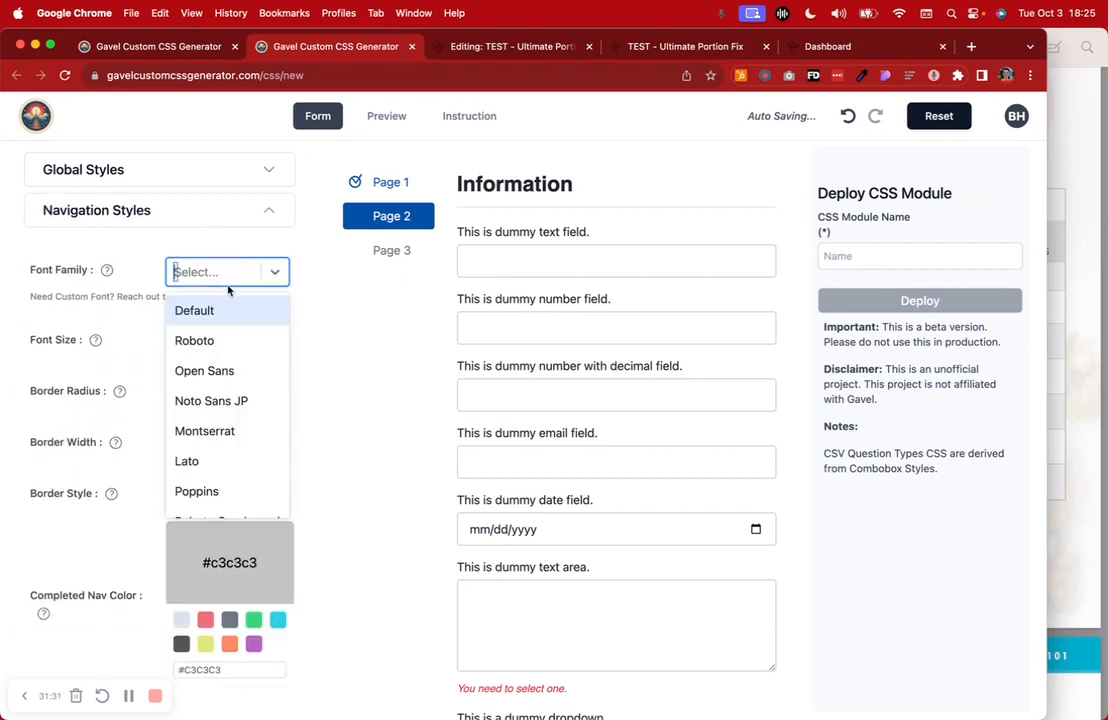
click(220, 347)
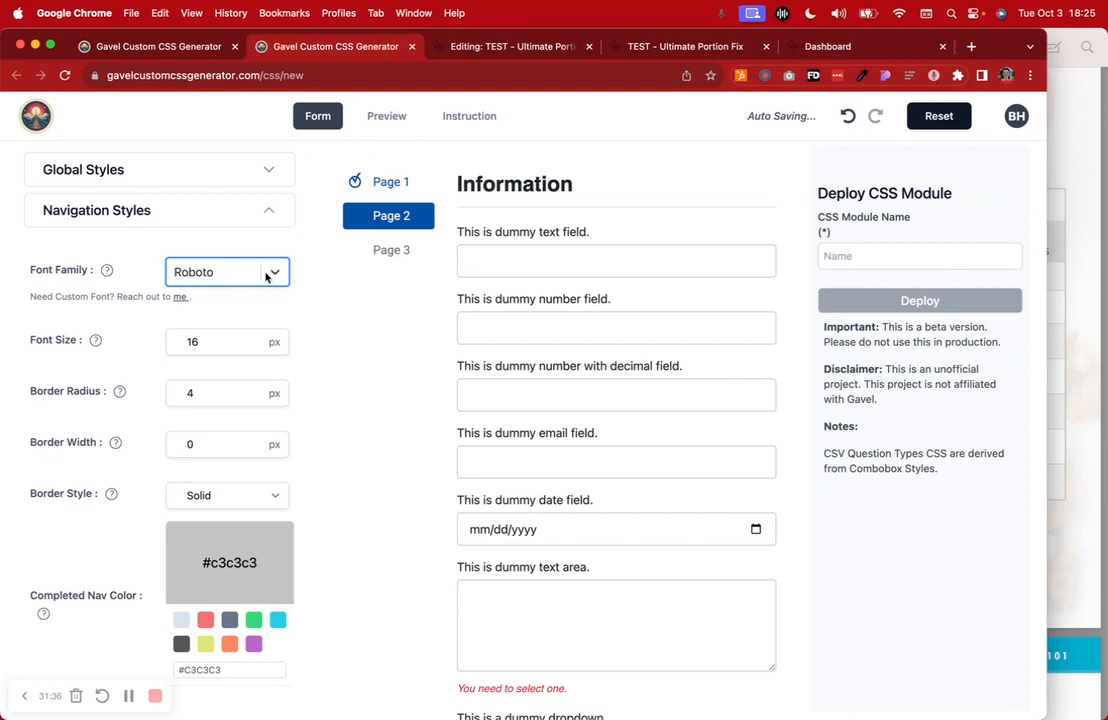
scroll(207, 495, down, 5)
scroll(207, 495, up, 5)
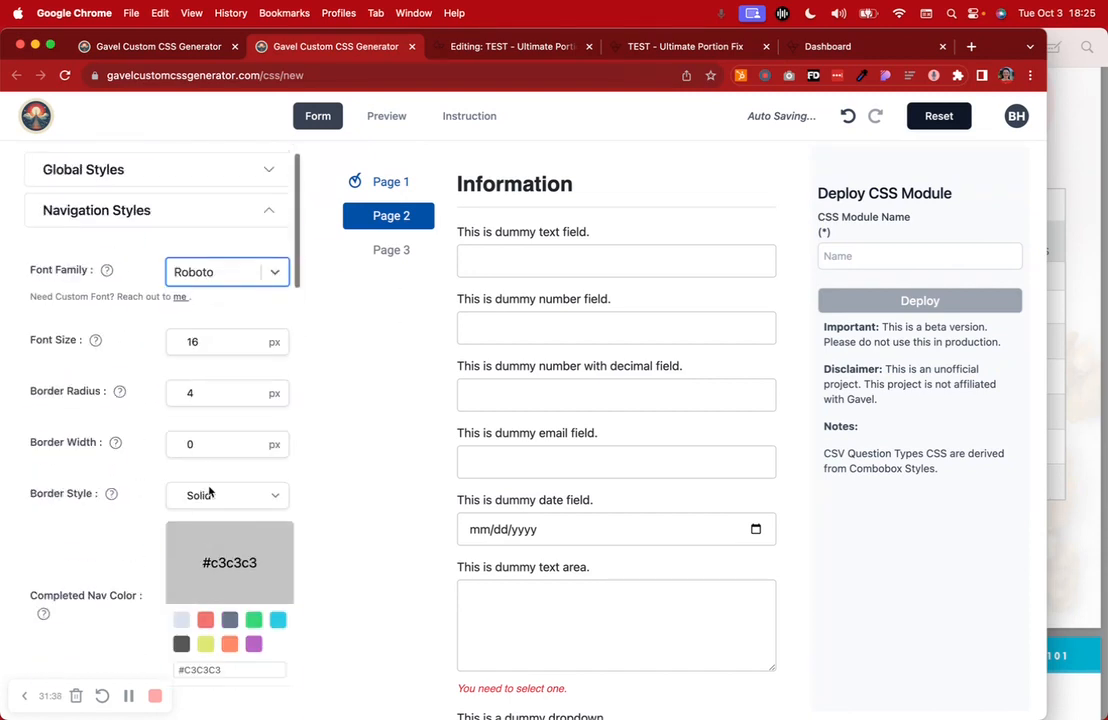
Set the Single/Multi Select Styles font family to Open Sans
click(877, 257)
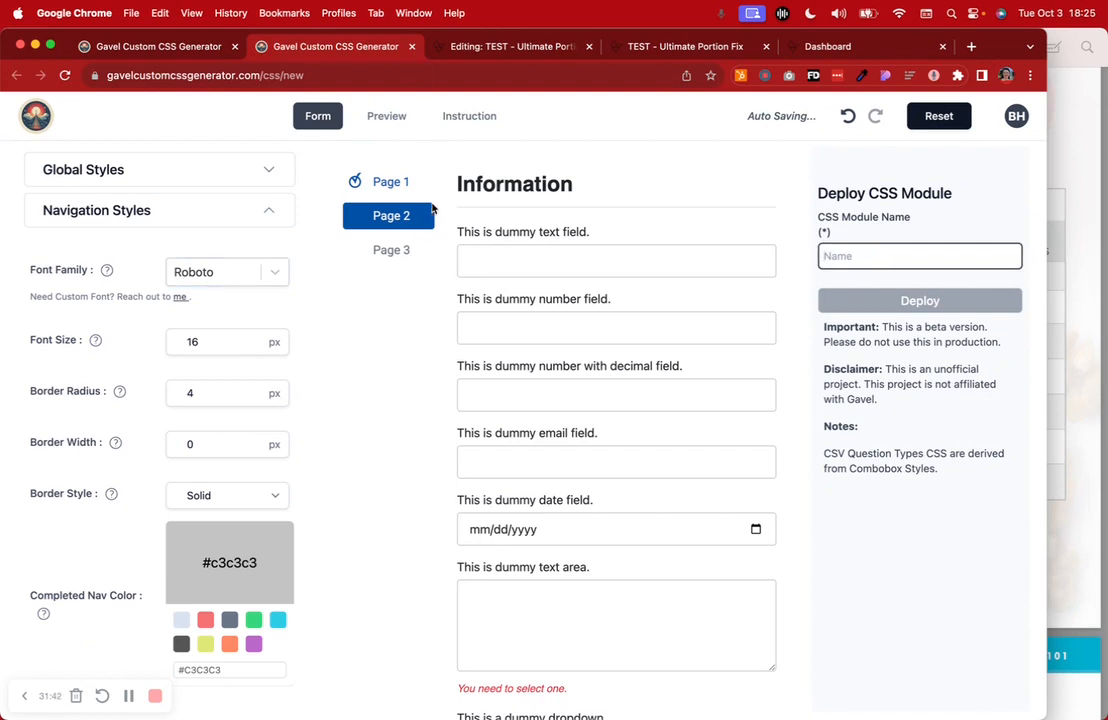
scroll(264, 328, down, 10)
scroll(264, 326, down, 8)
click(267, 332)
scroll(270, 380, down, 5)
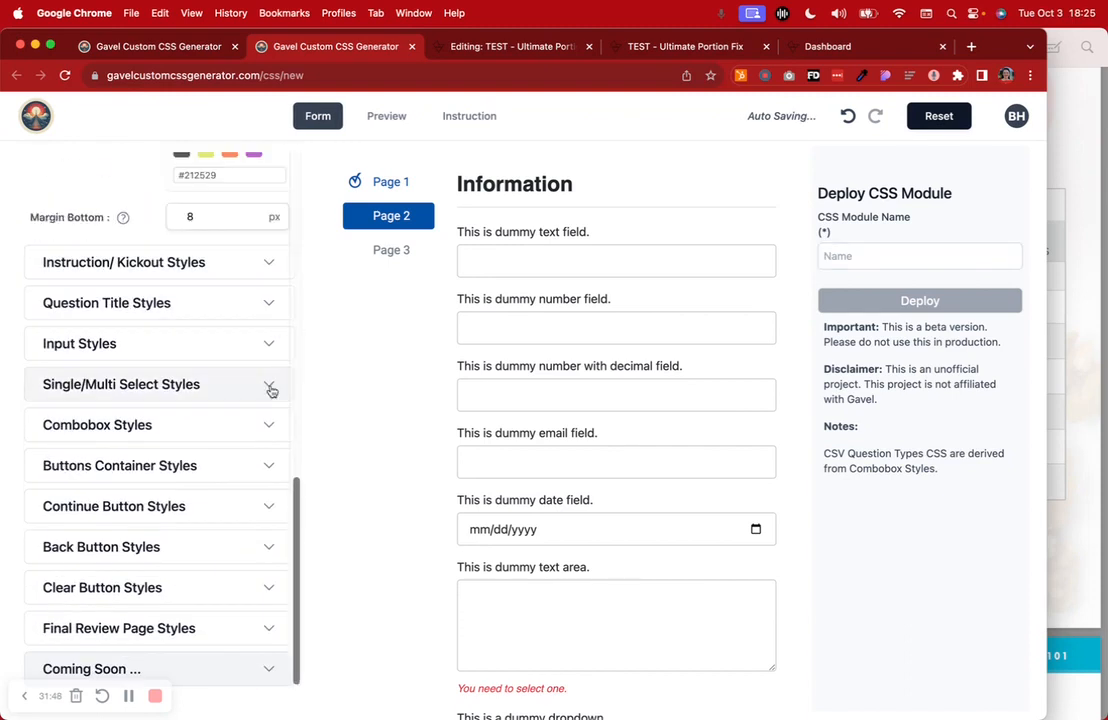
click(265, 388)
click(234, 450)
click(205, 540)
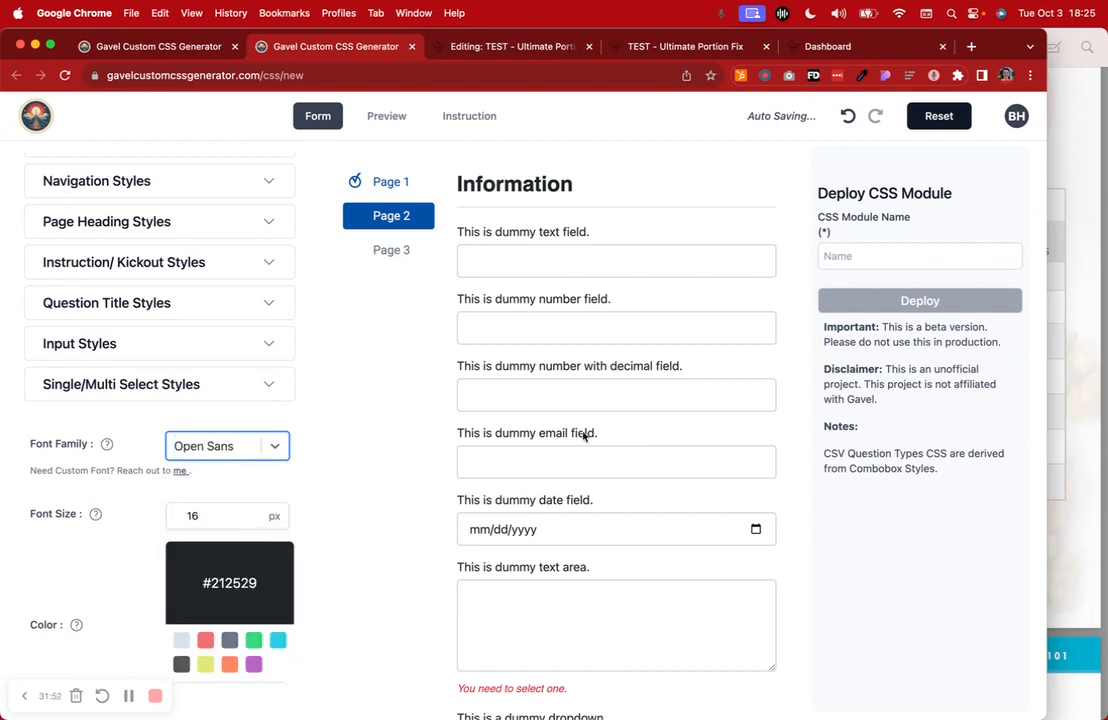
scroll(558, 434, down, 3)
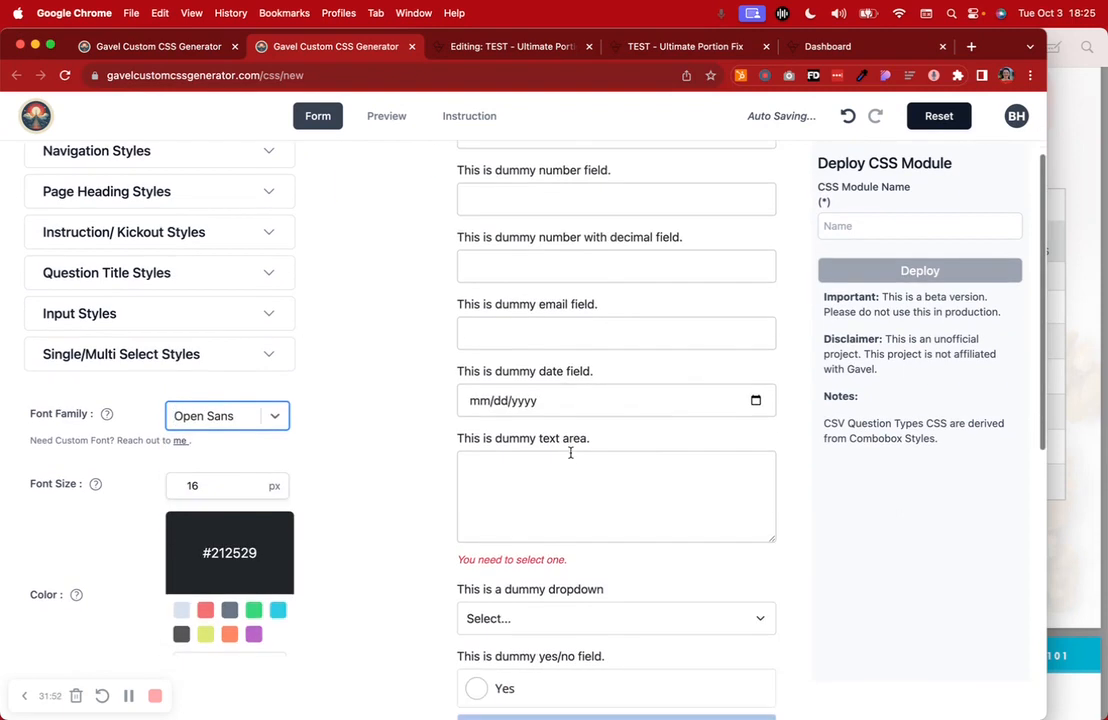
Switch the preview to the answer-review page
click(388, 116)
scroll(576, 299, up, 2)
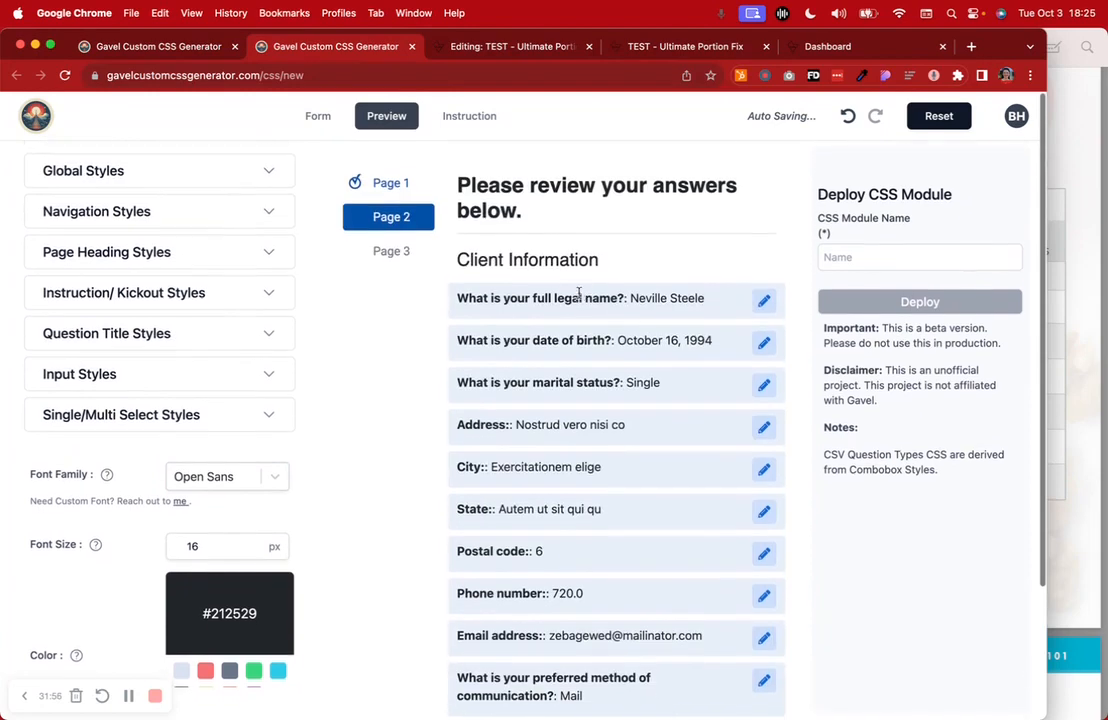
scroll(144, 443, down, 5)
scroll(144, 443, down, 10)
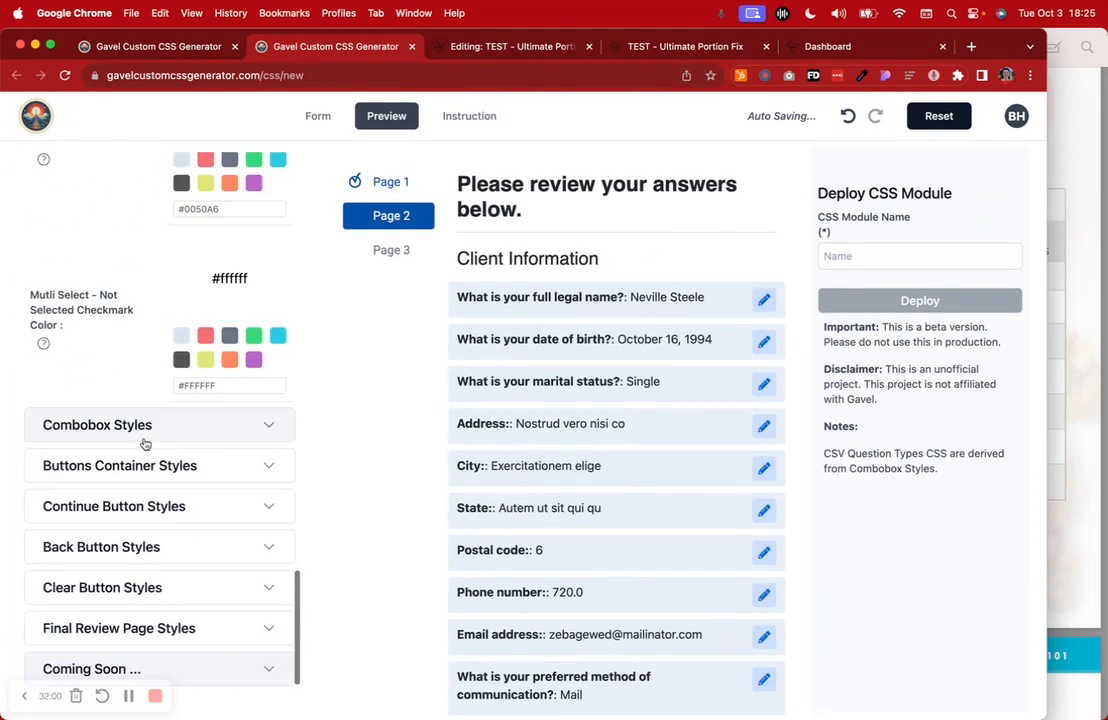
scroll(198, 555, down, 3)
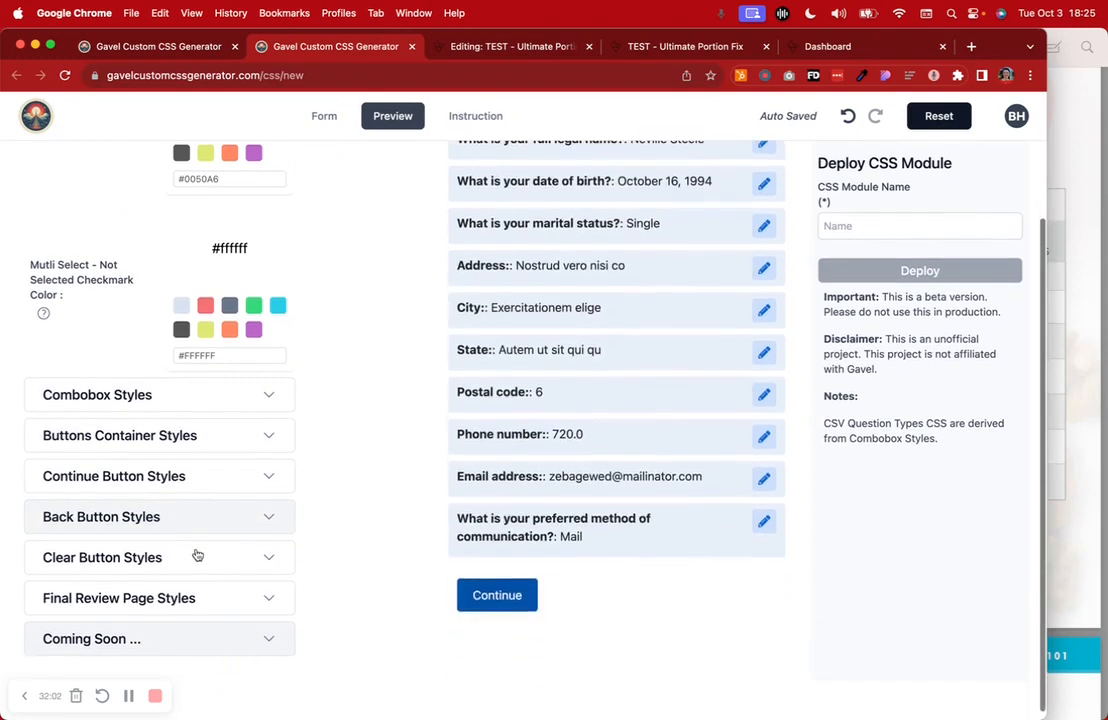
Set the Final Review Page Styles secondary heading font family to Roboto
click(193, 598)
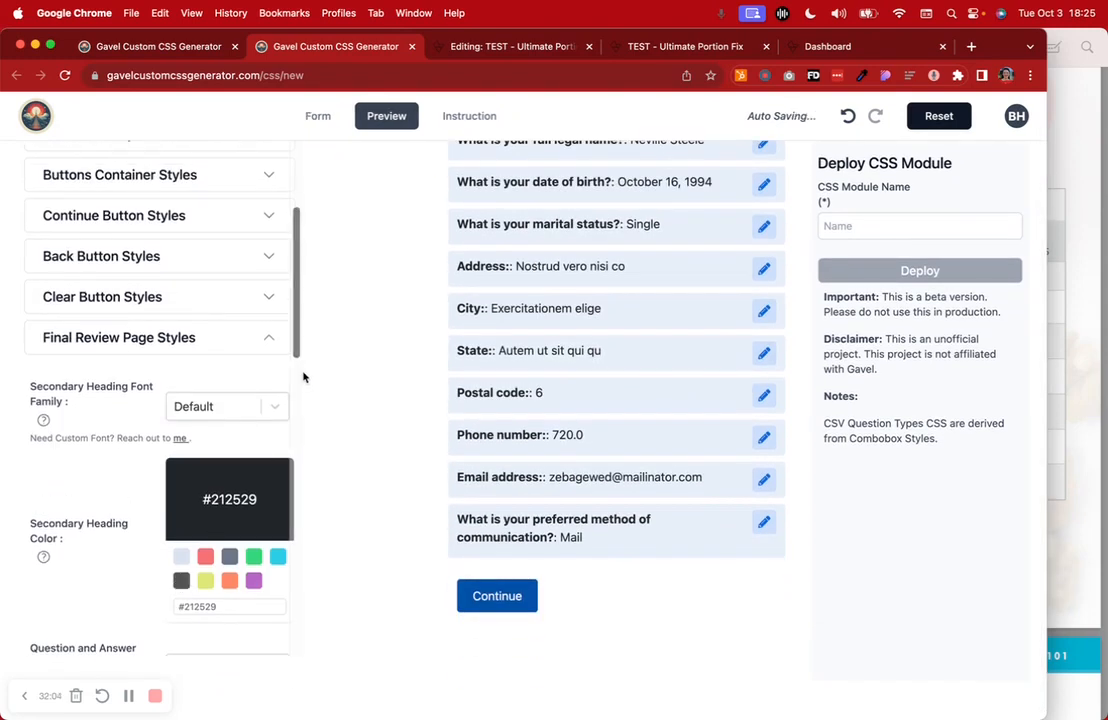
scroll(440, 391, up, 5)
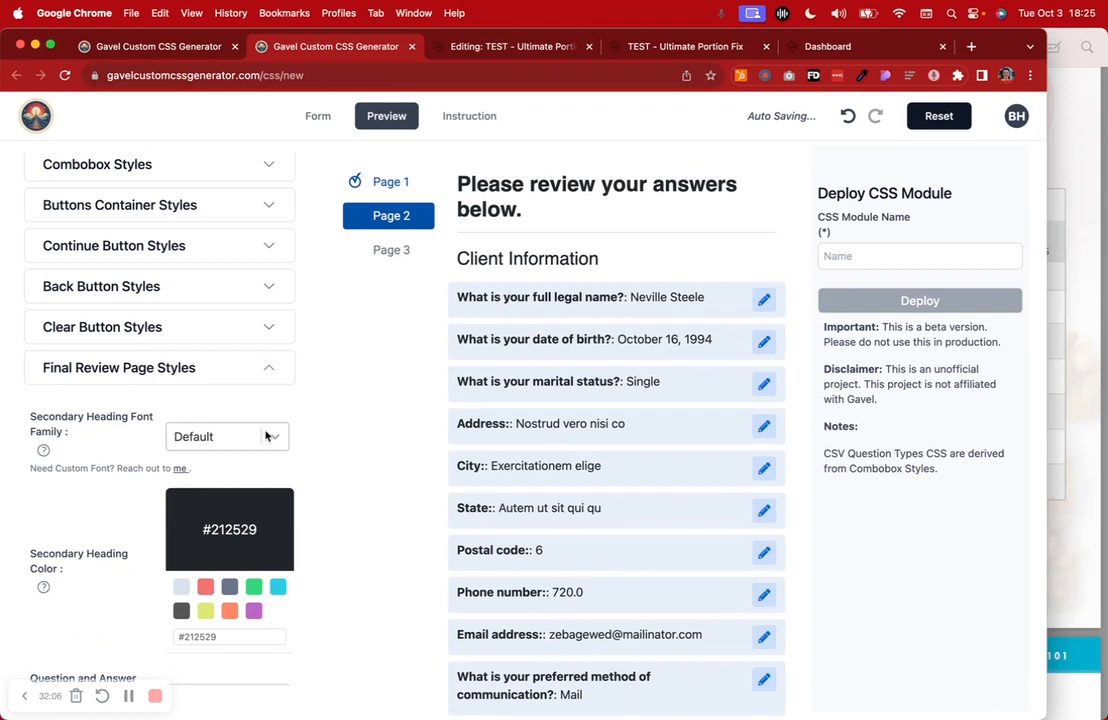
click(266, 436)
click(190, 505)
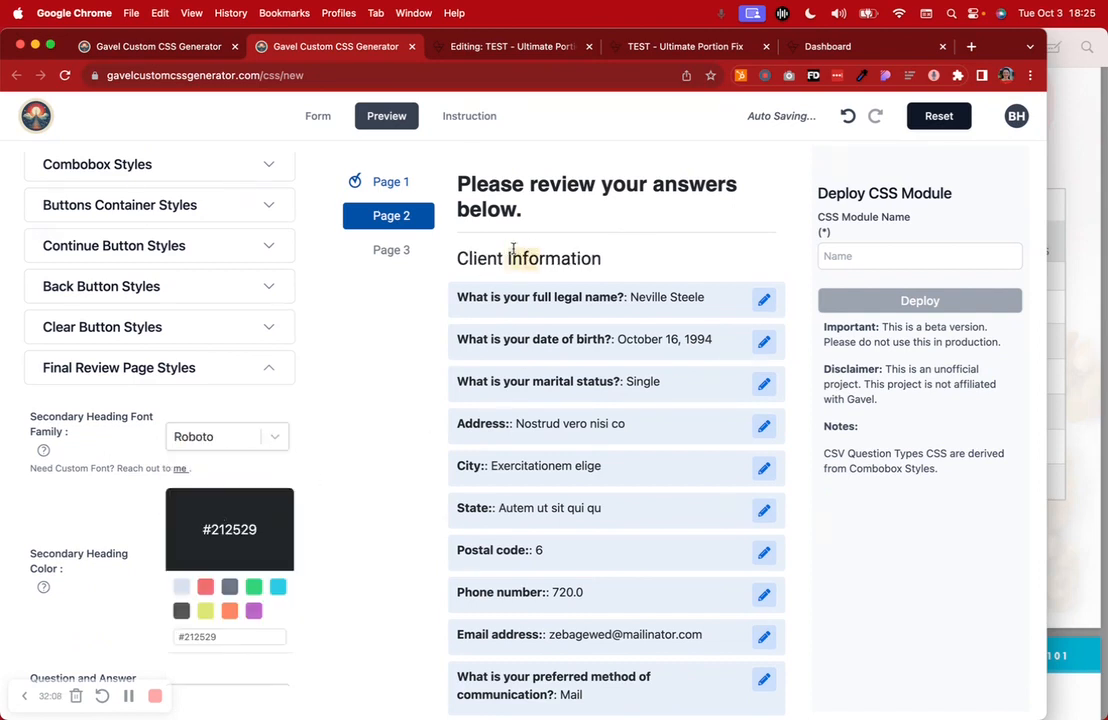
scroll(190, 510, down, 5)
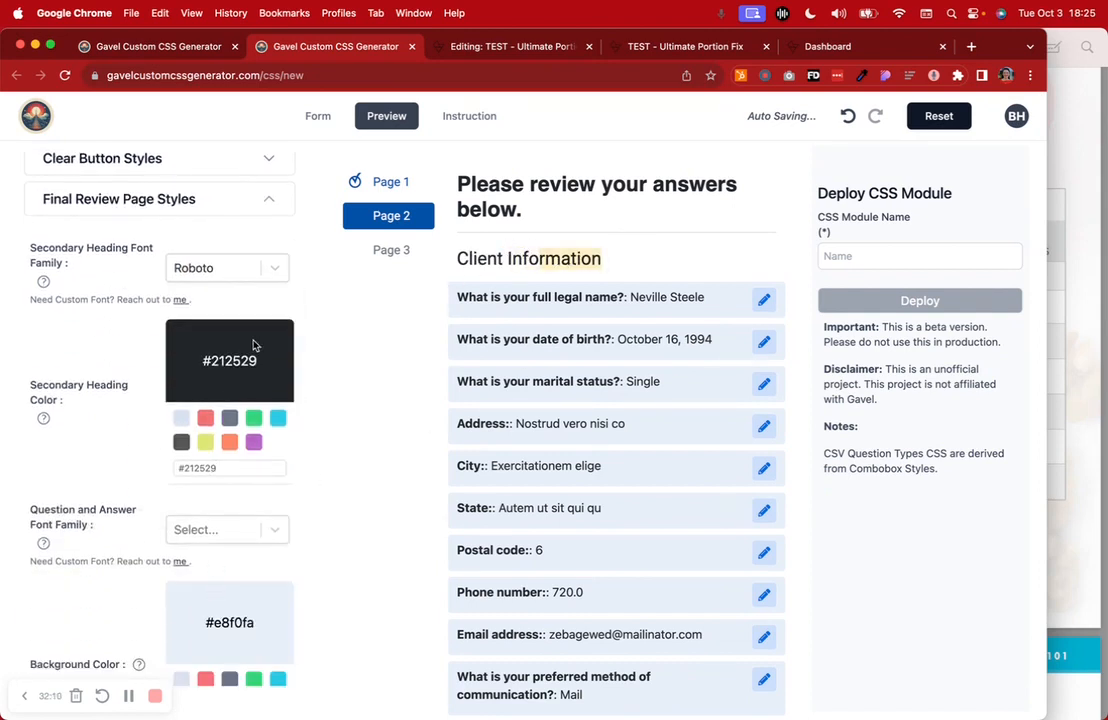
scroll(119, 651, down, 3)
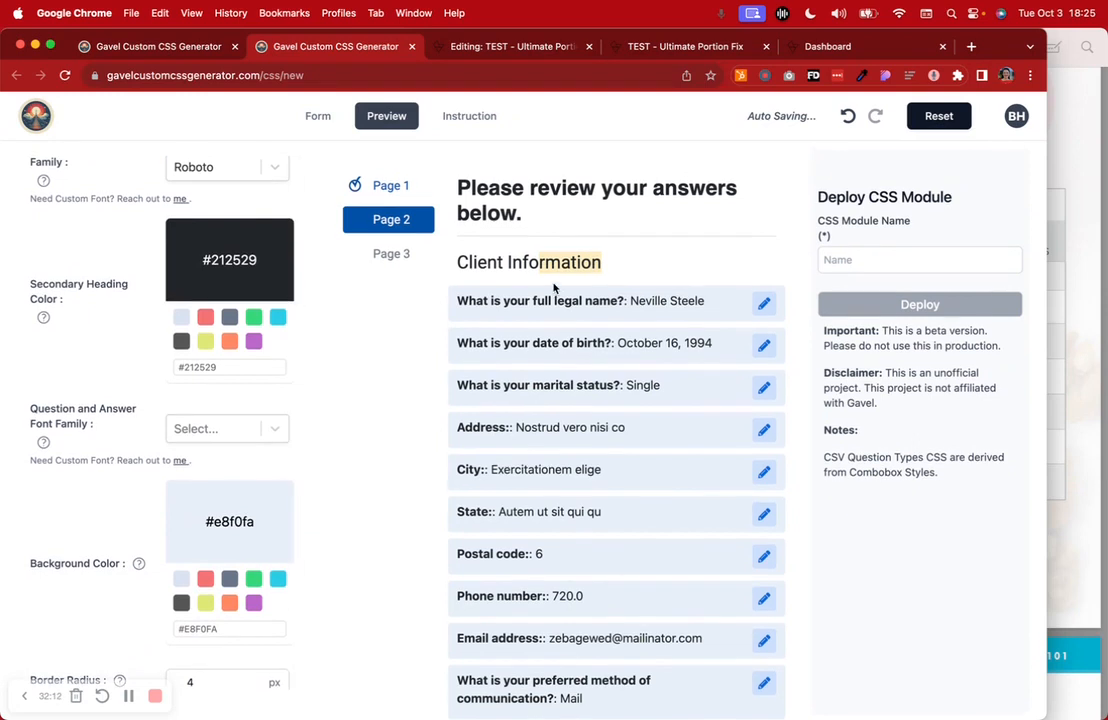
Preview the Instruction page and set the Instruction/Kickout Styles font family to Roboto
click(476, 117)
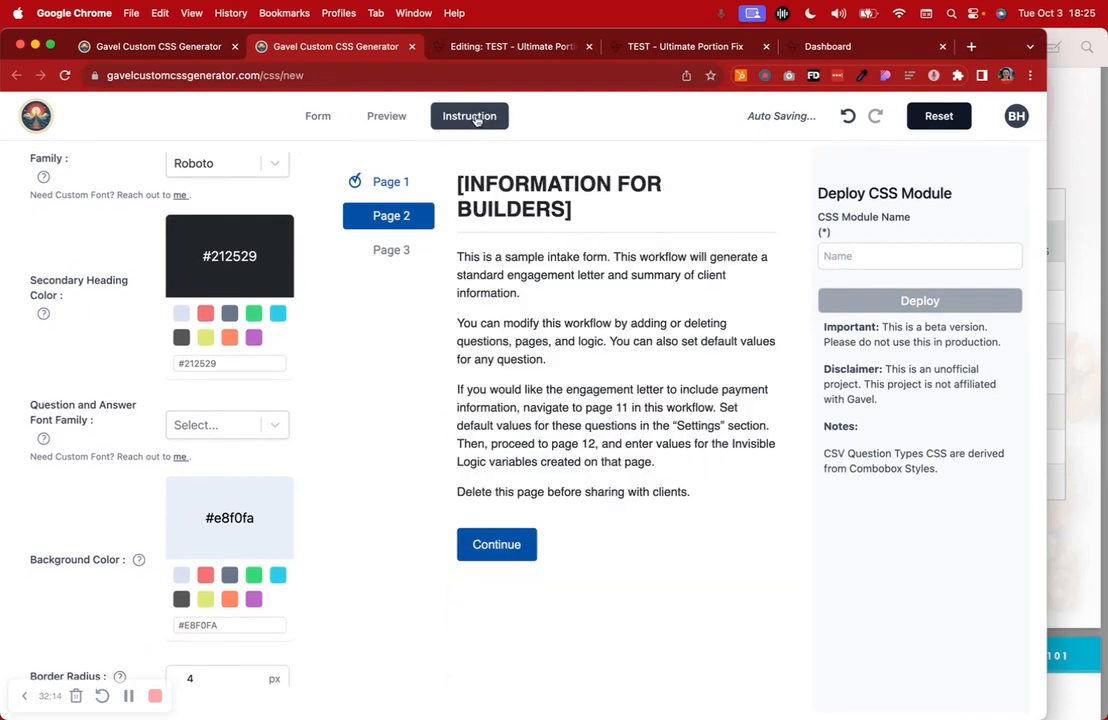
drag(571, 210, 561, 195)
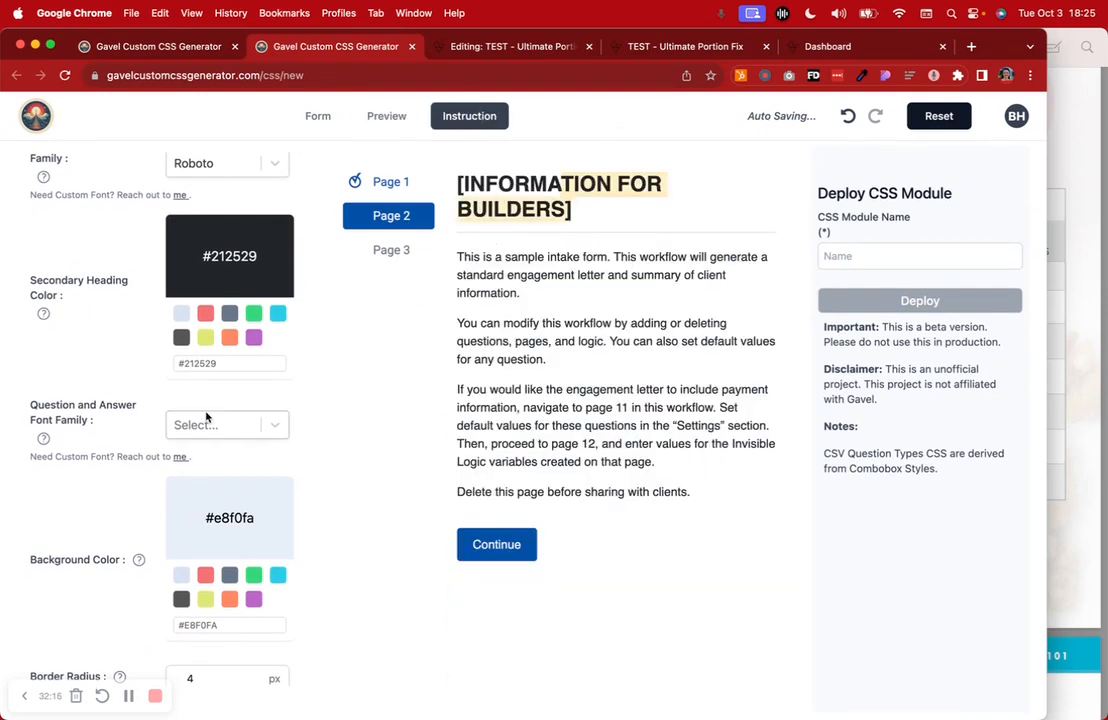
scroll(206, 417, up, 3)
scroll(206, 417, down, 8)
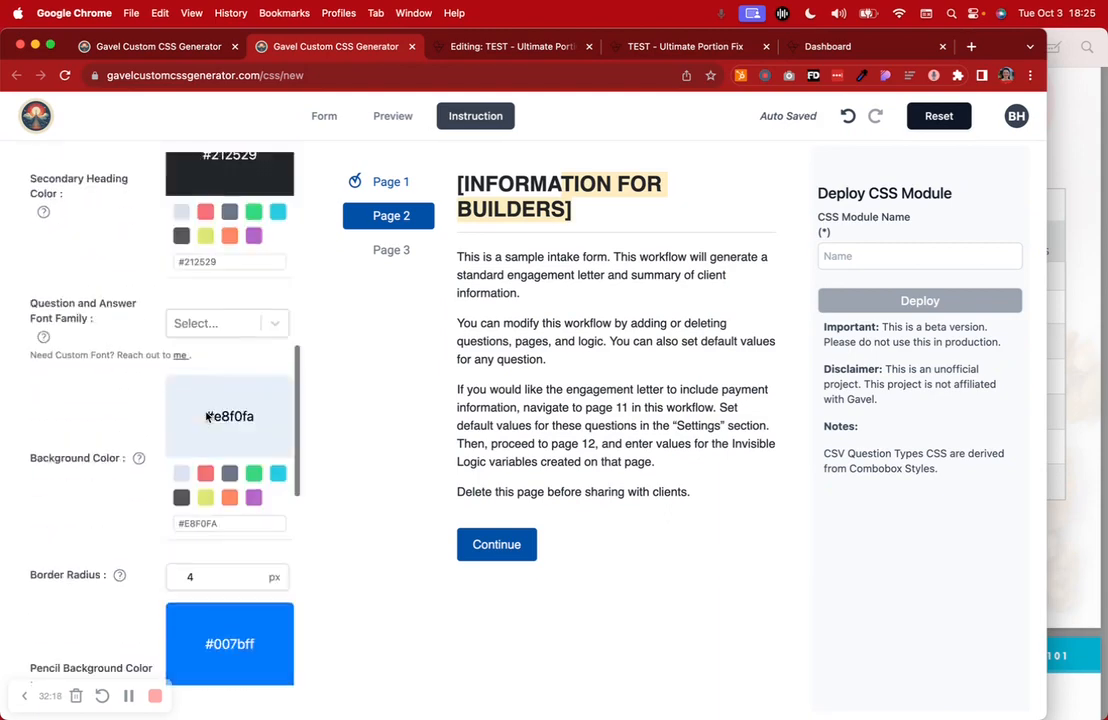
click(129, 292)
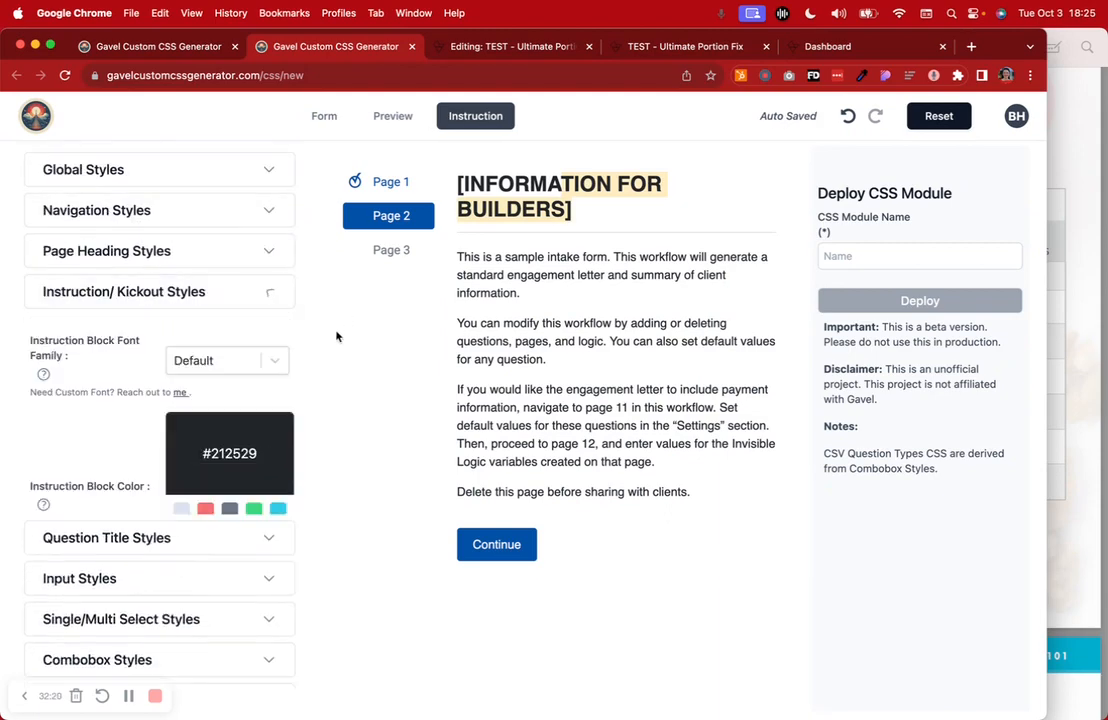
click(275, 360)
click(248, 429)
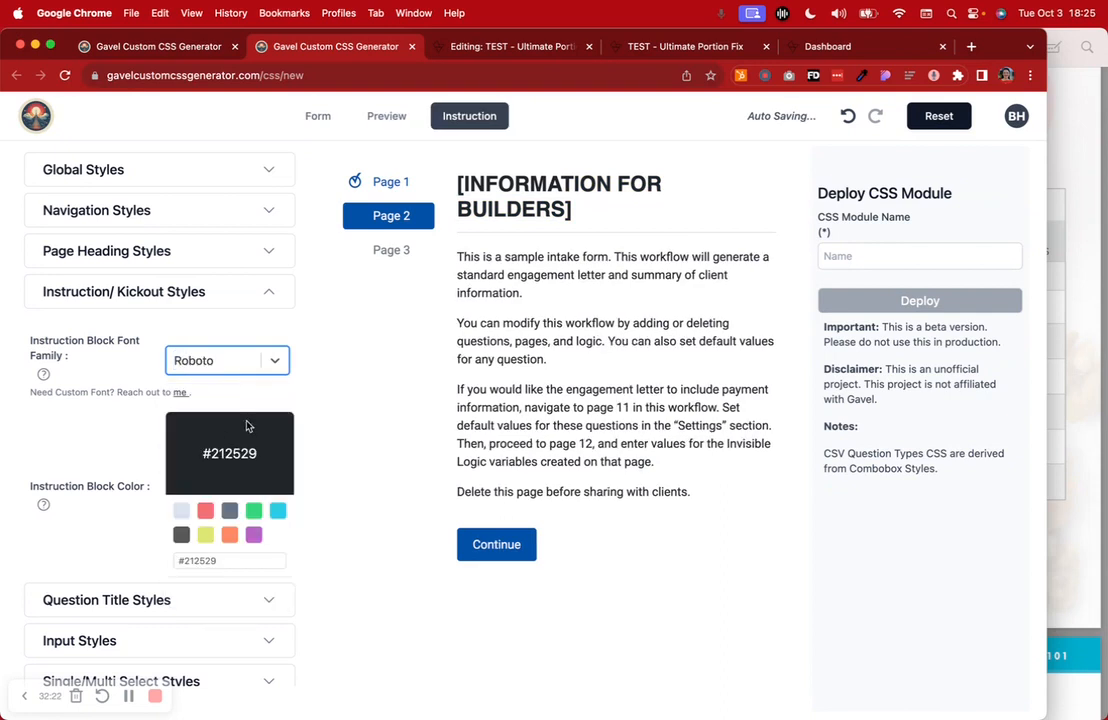
drag(584, 310, 604, 457)
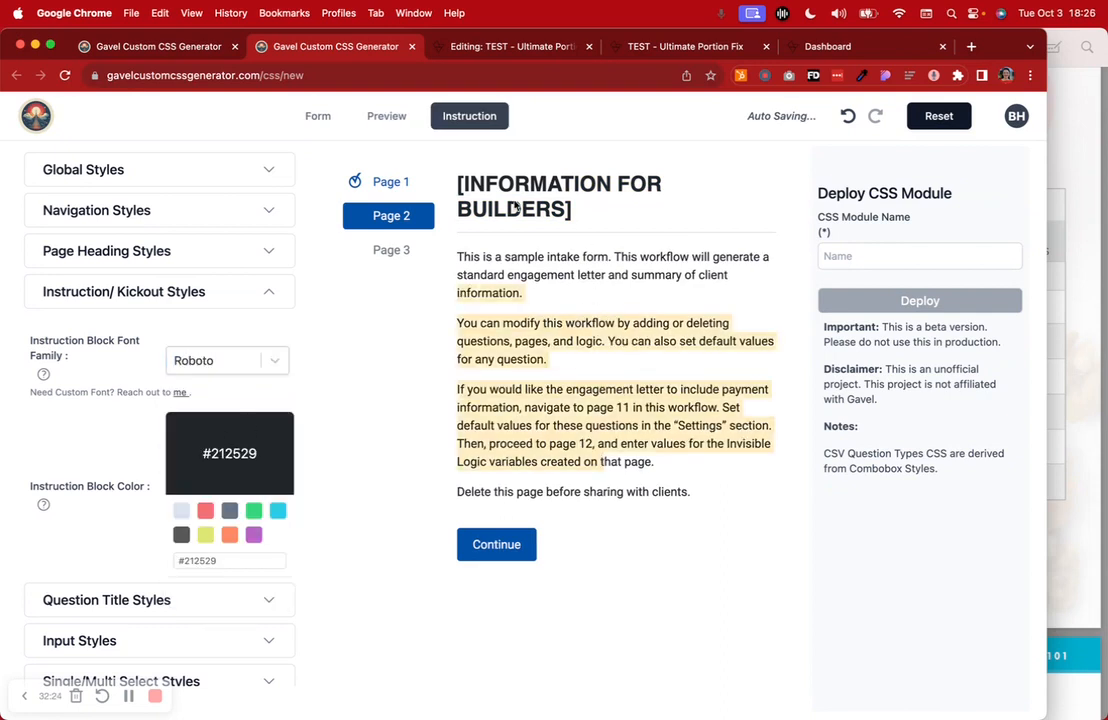
click(470, 179)
Set the Page Heading Styles font family to Roboto
click(226, 246)
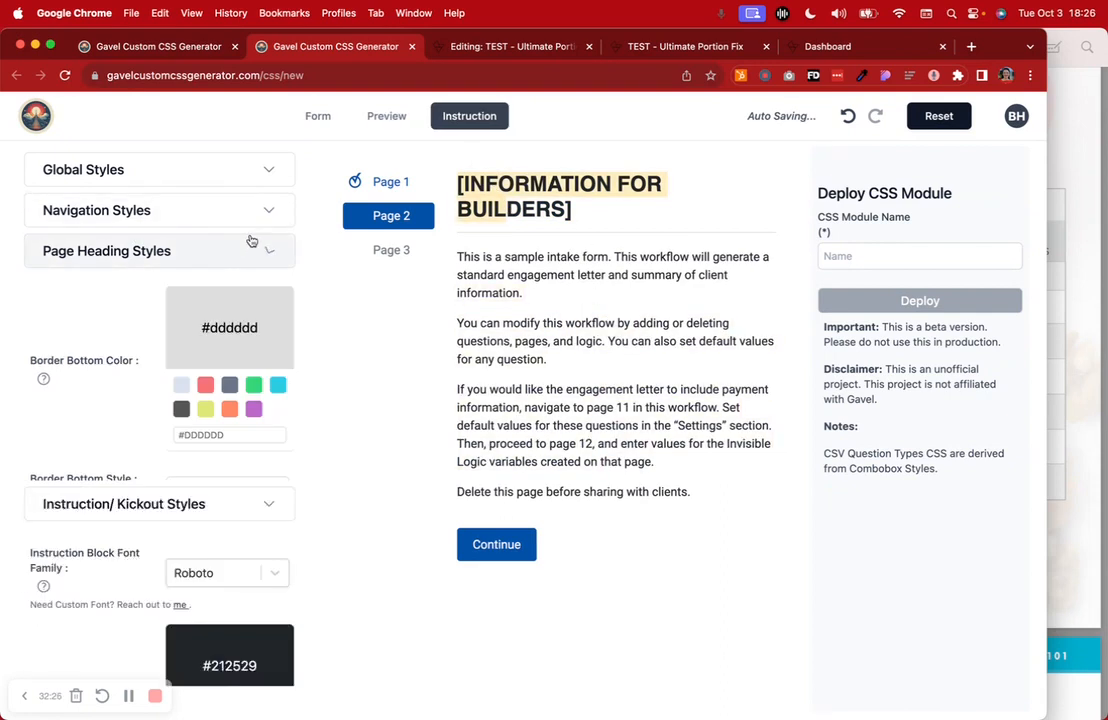
scroll(220, 420, down, 5)
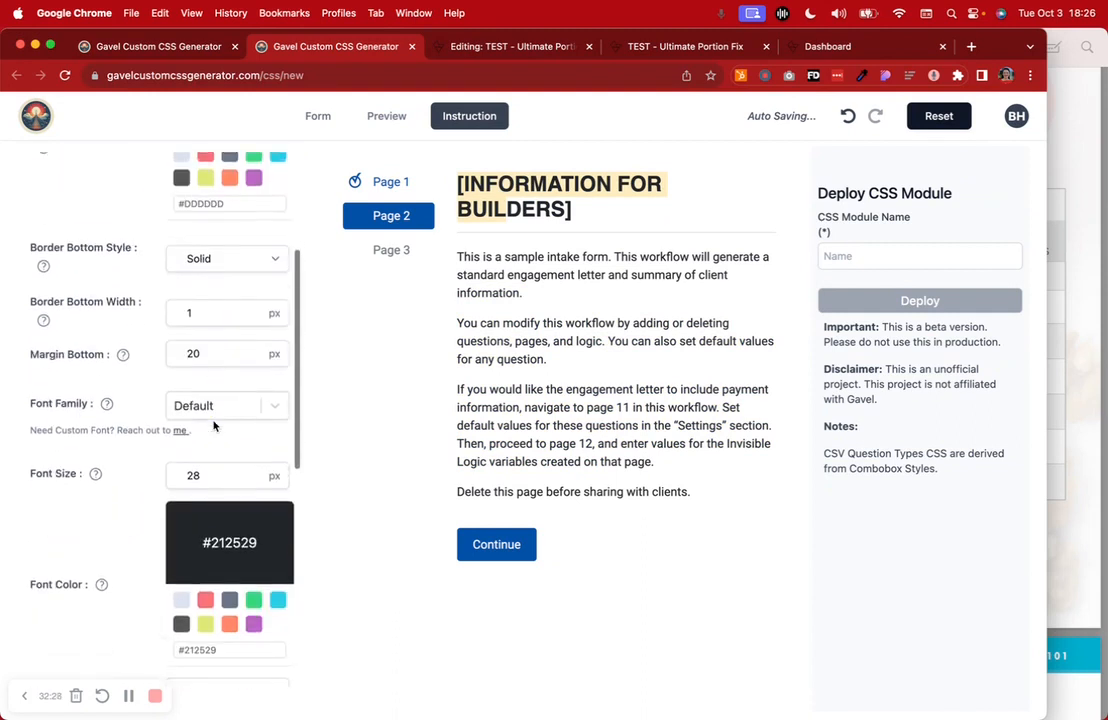
scroll(213, 425, down, 3)
click(186, 257)
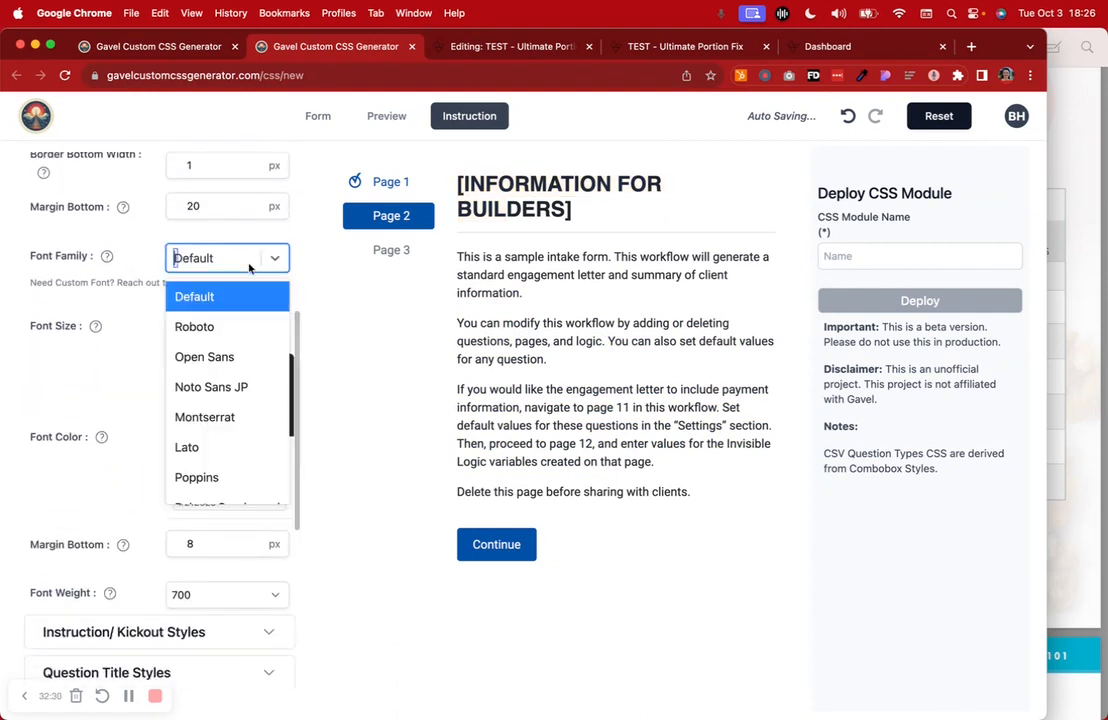
click(233, 339)
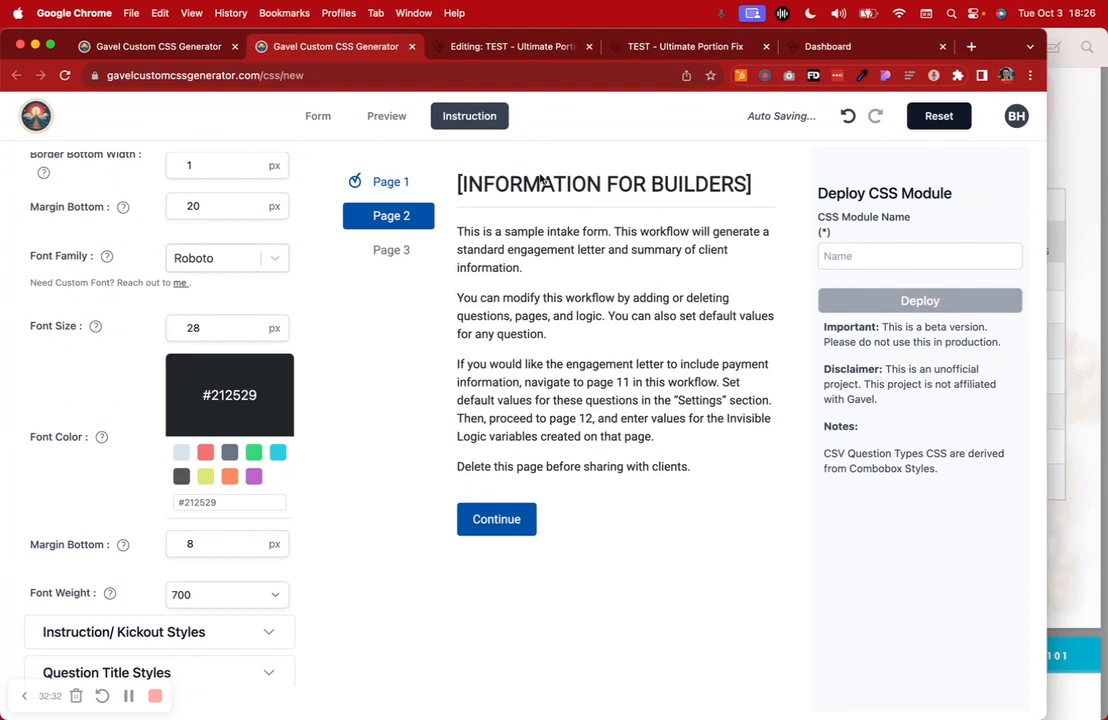
Deploy the styles as a CSS module named 'TEST'
click(836, 260)
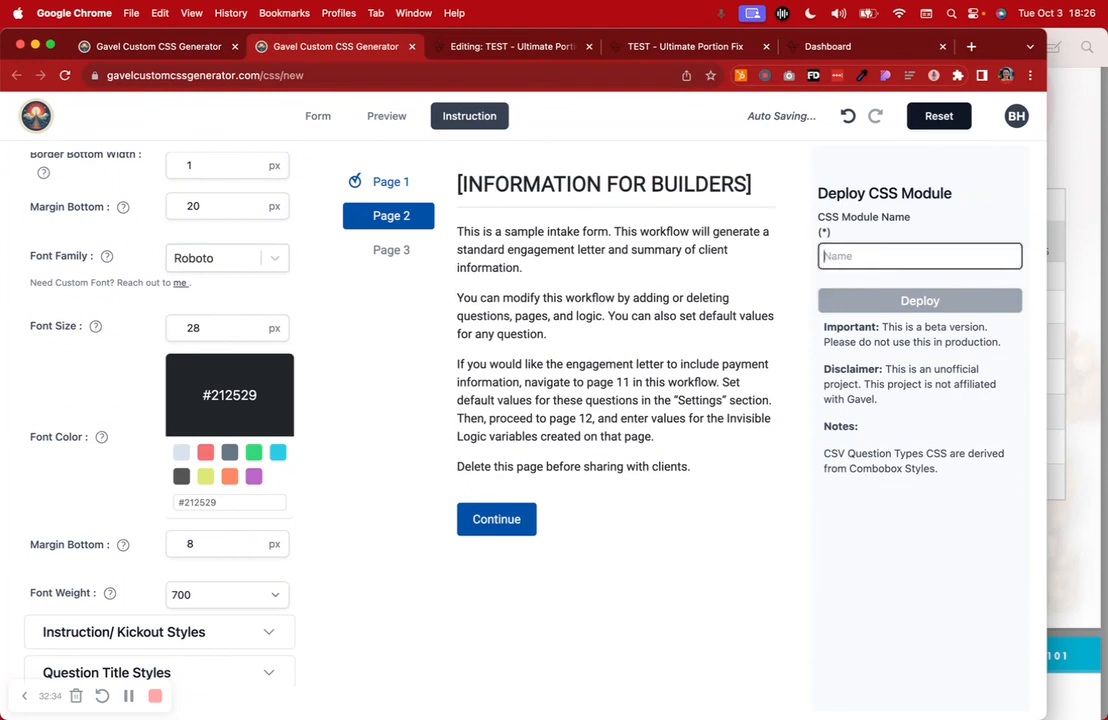
text(TEST)
click(855, 300)
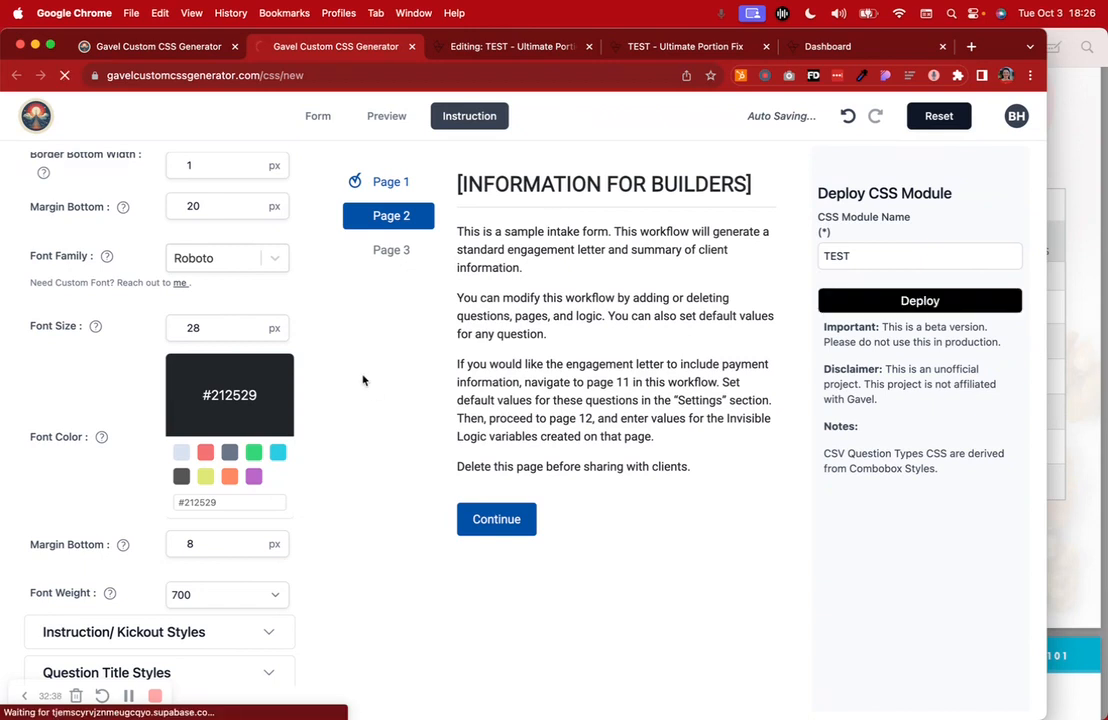
Copy the TEST module's CSS link from the dashboard and return to the questionnaire's settings
double_click(1043, 33)
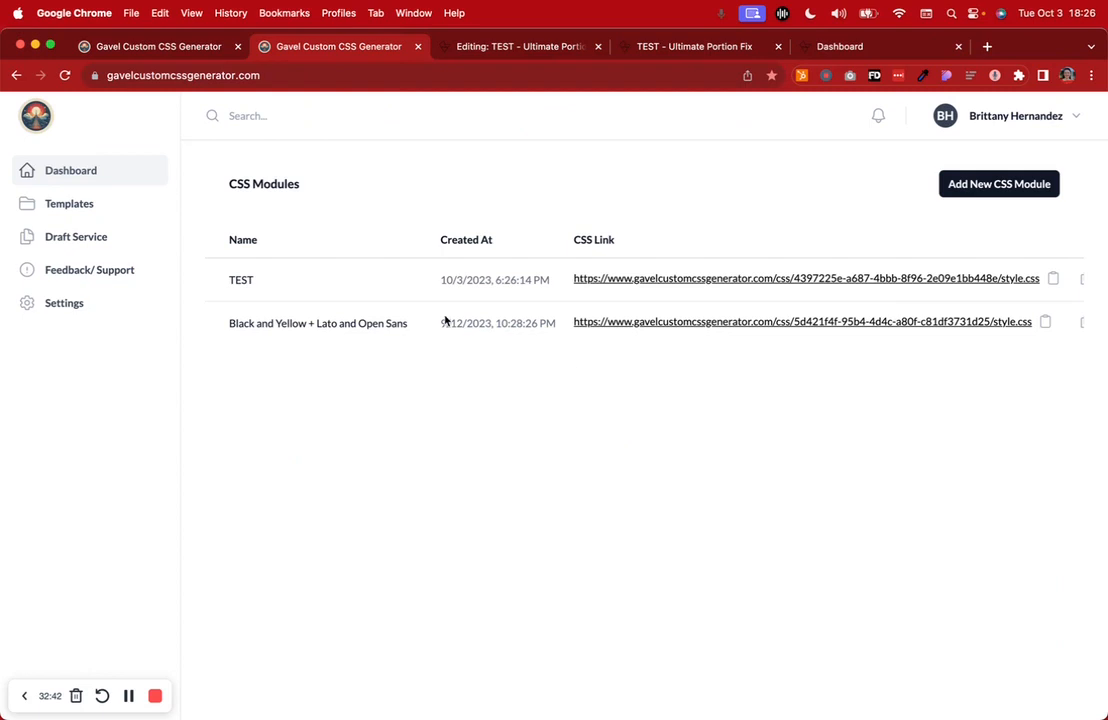
scroll(780, 265, right, 3)
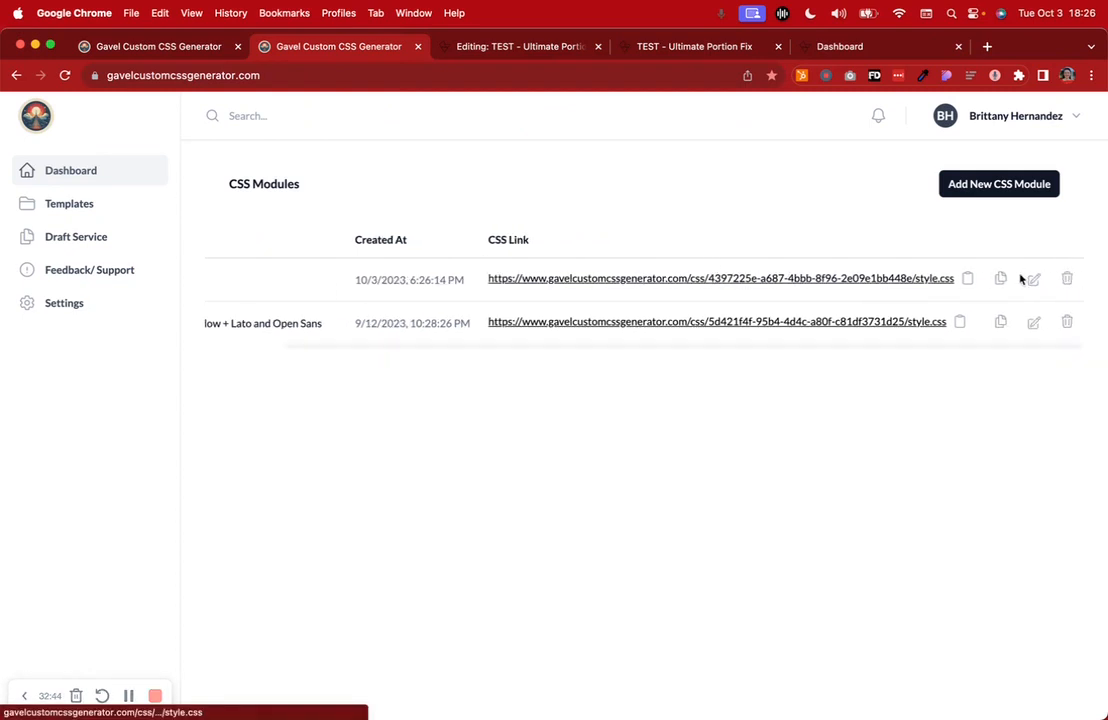
click(967, 278)
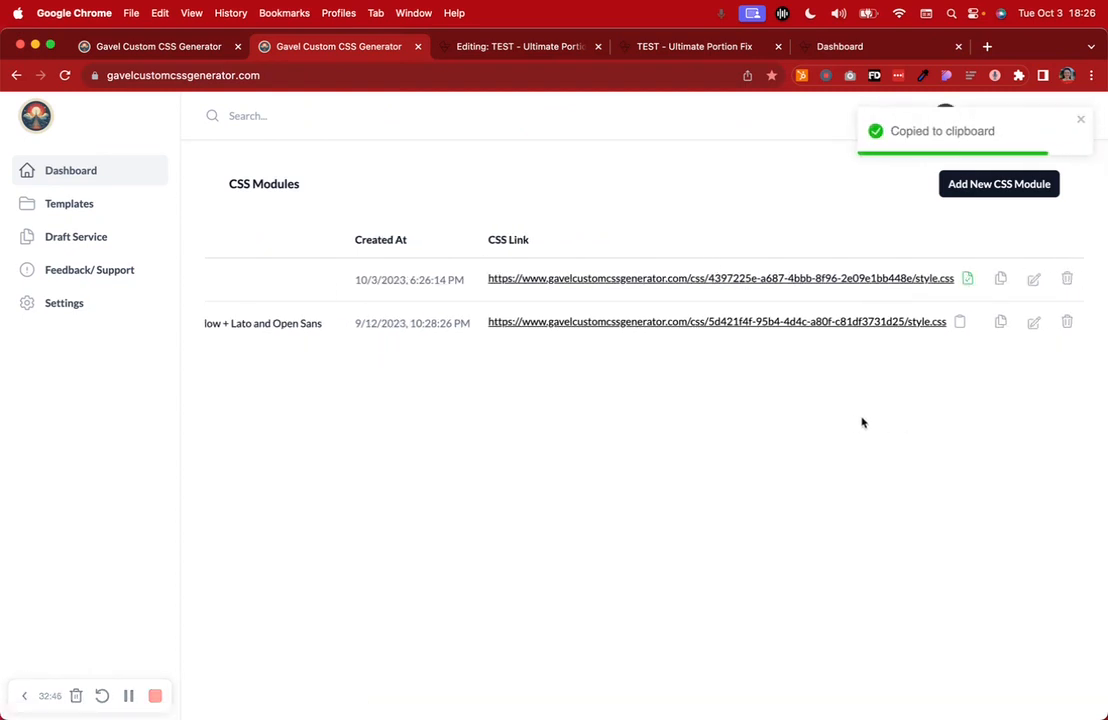
click(458, 47)
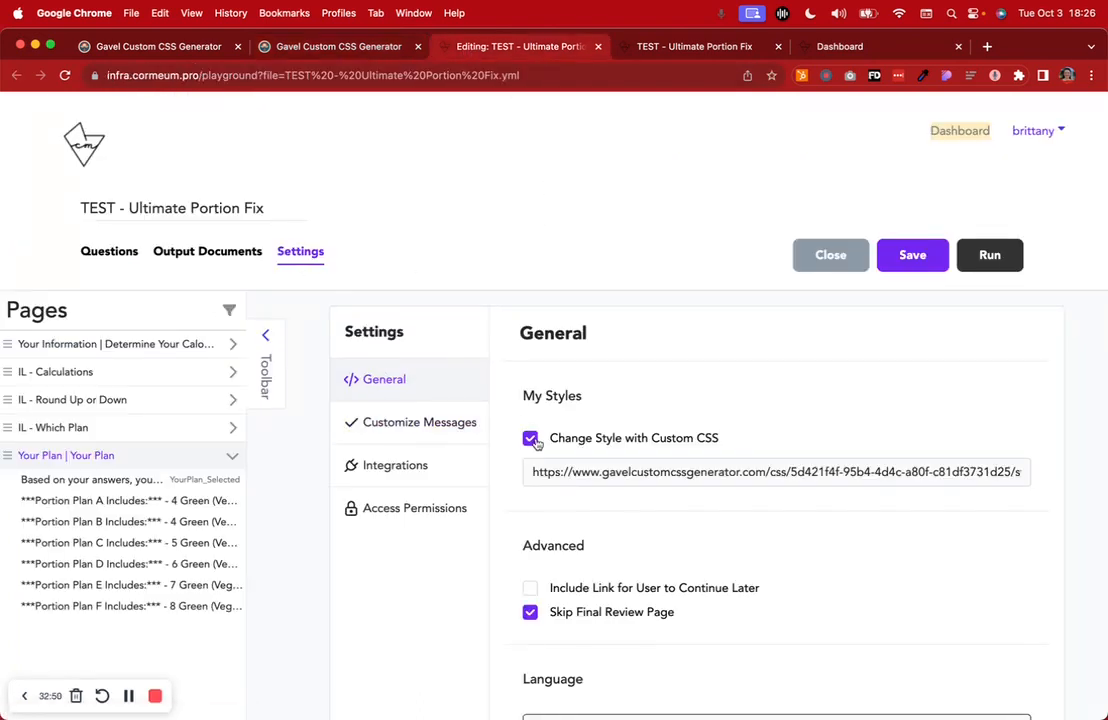
Check the custom CSS link in General settings, then return to the My Workflows dashboard
double_click(668, 473)
triple_click(668, 473)
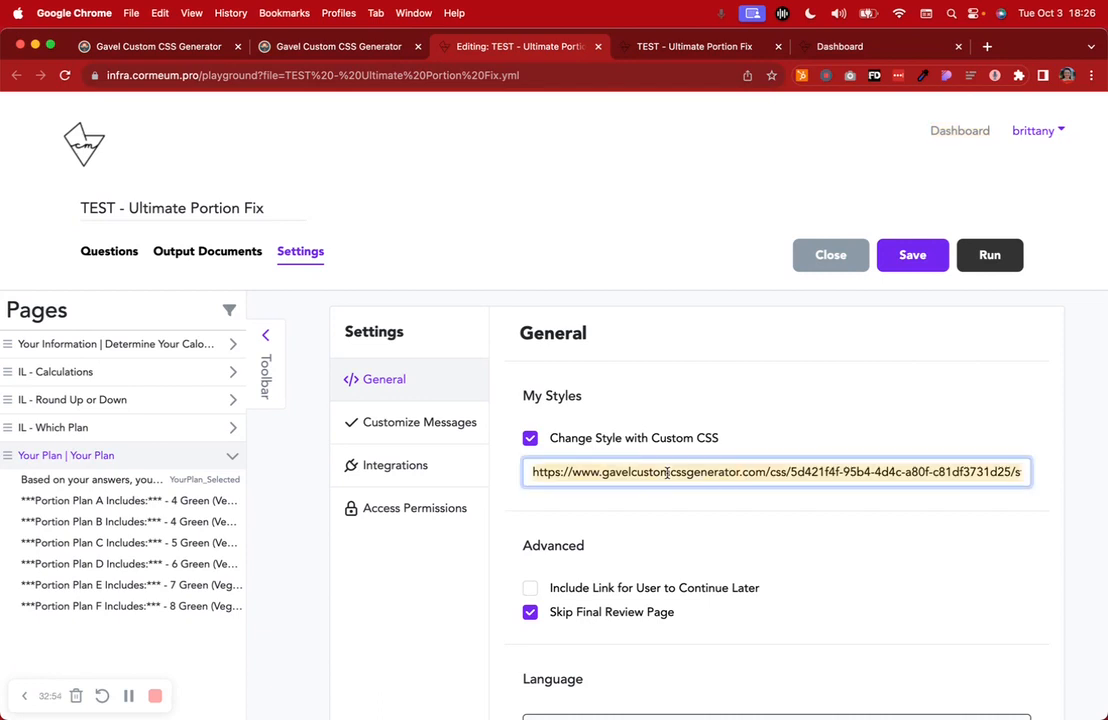
click(826, 320)
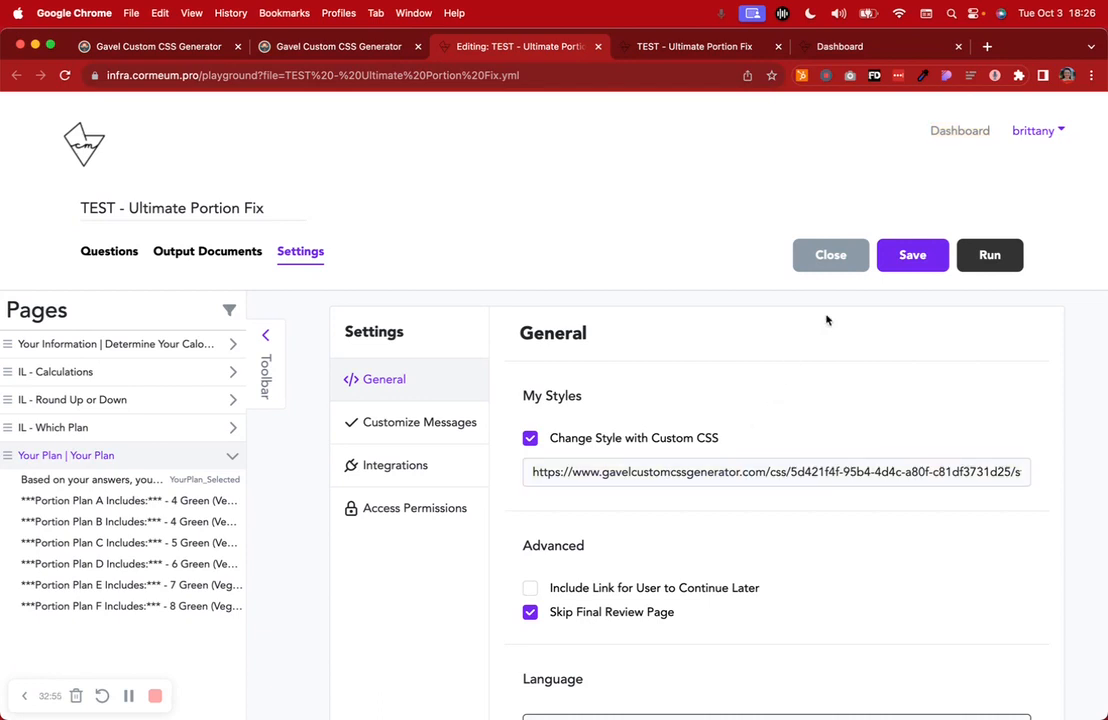
click(668, 46)
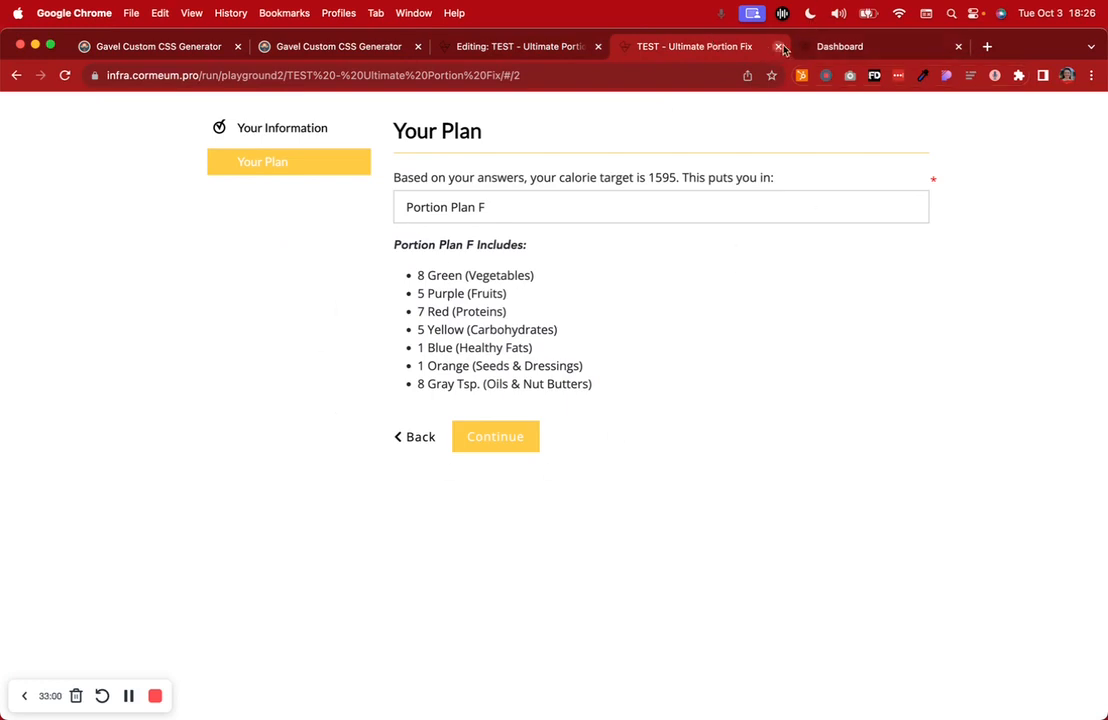
click(848, 47)
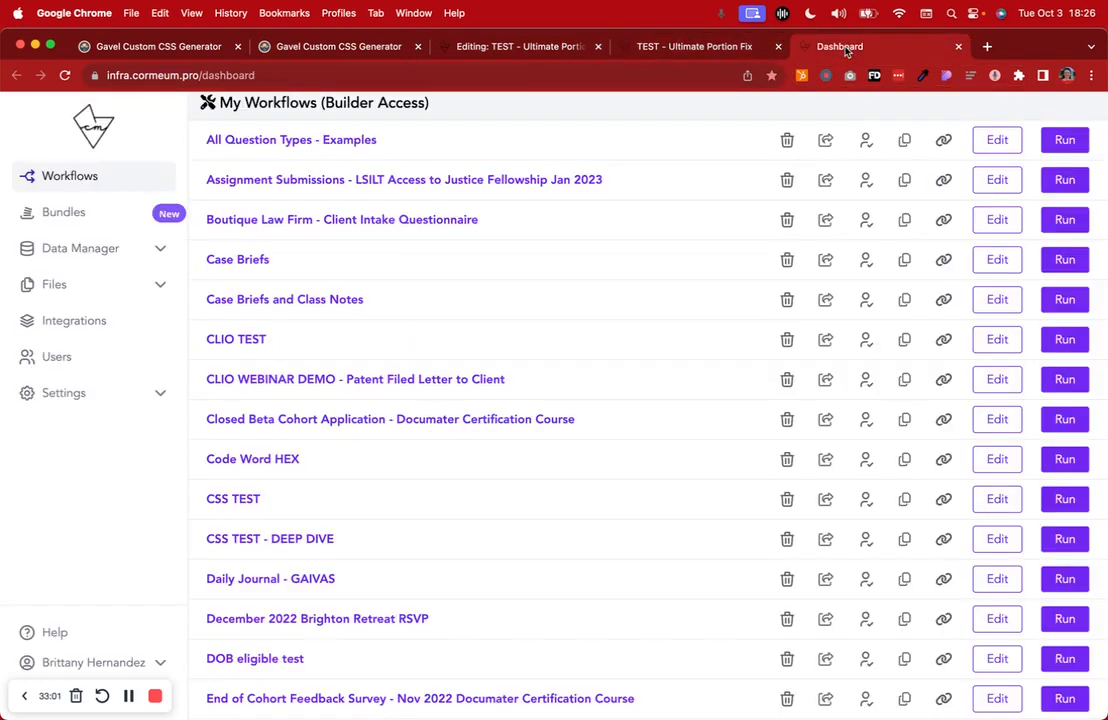
Delete the CSS module created 10/3/2023 from the CSS Modules list
click(392, 50)
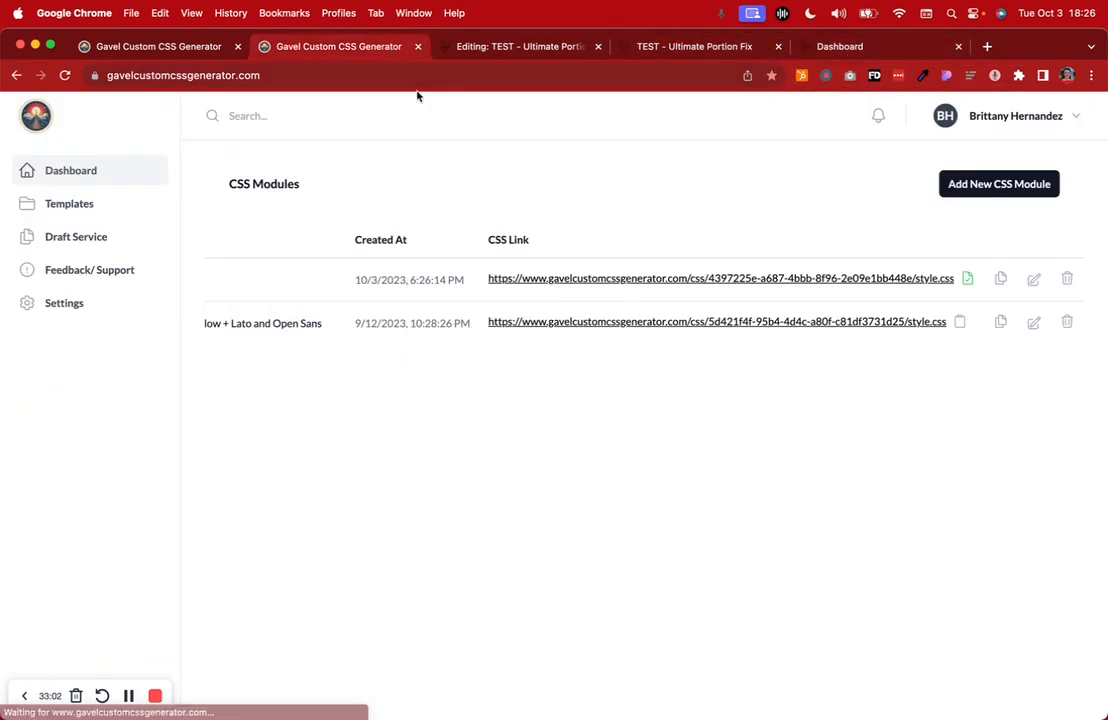
click(1066, 280)
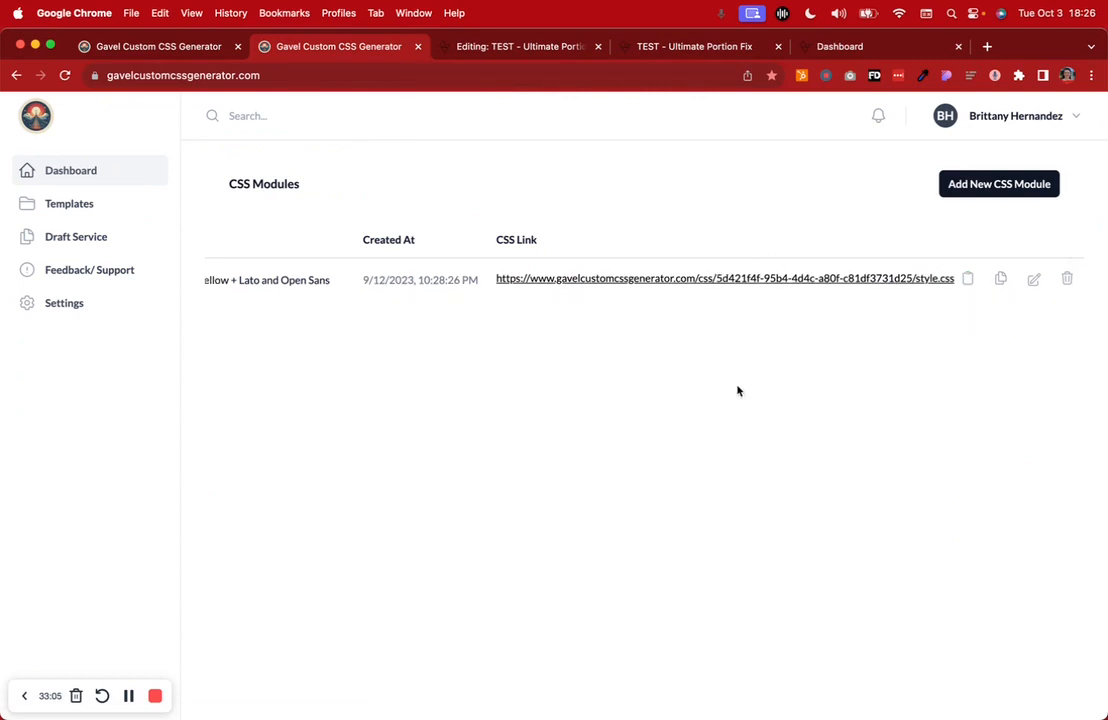
scroll(620, 289, left, 3)
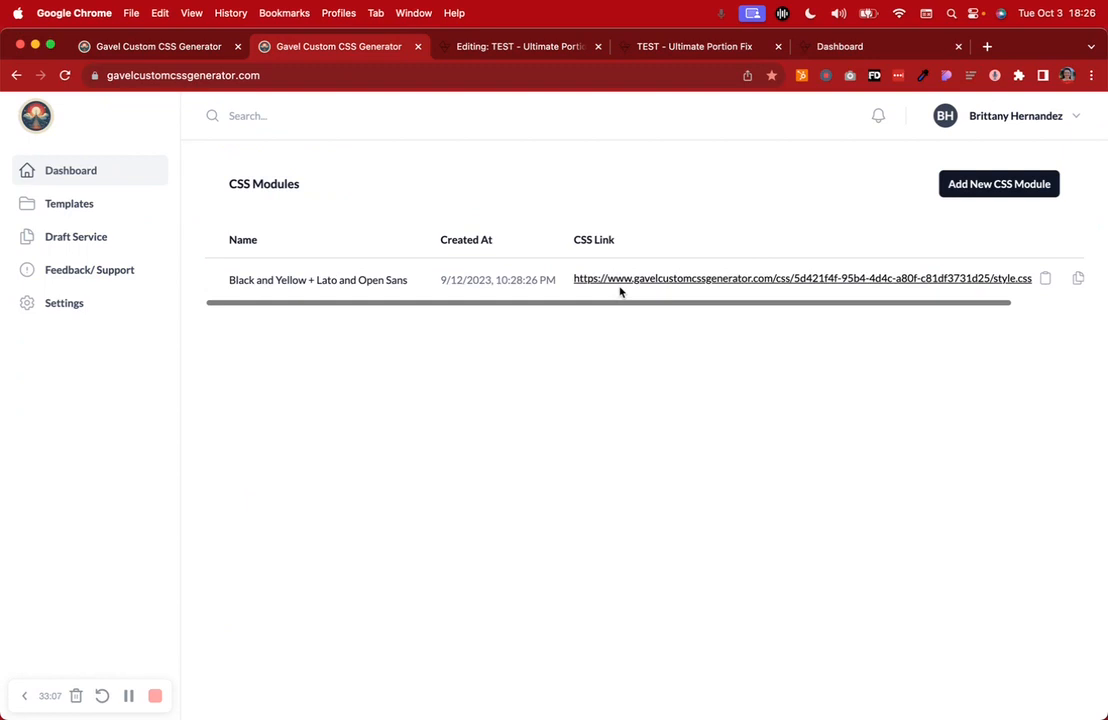
scroll(560, 281, right, 3)
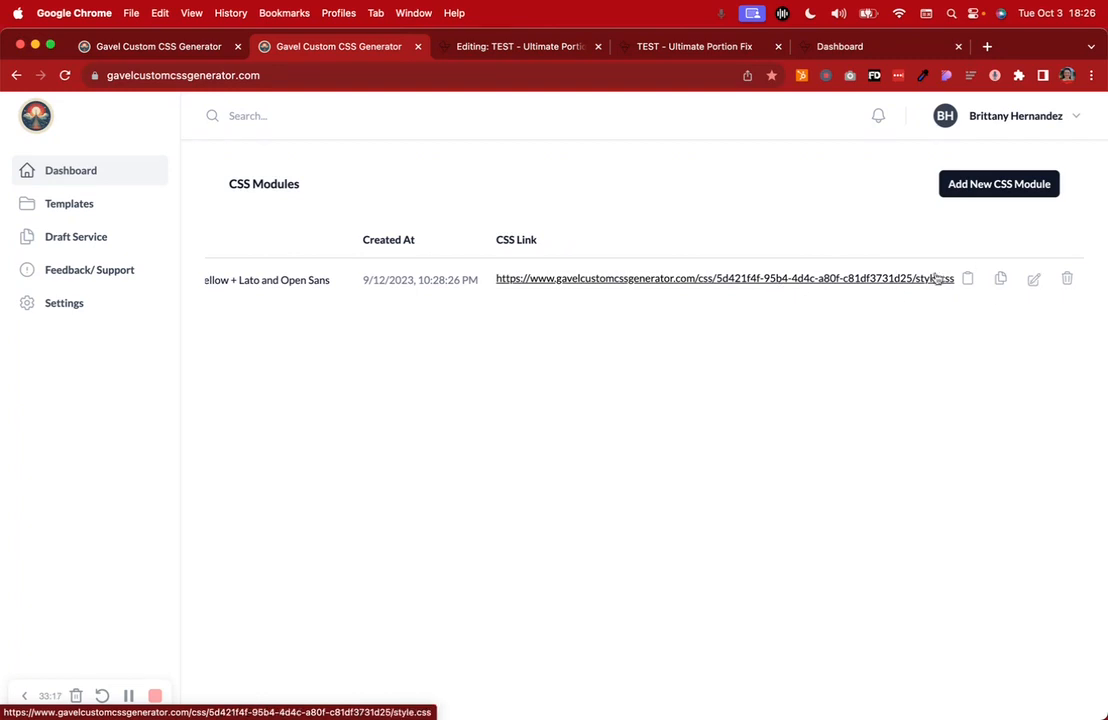
Cycle through the questionnaire tabs back to the CSS modules list and select its web address
click(673, 52)
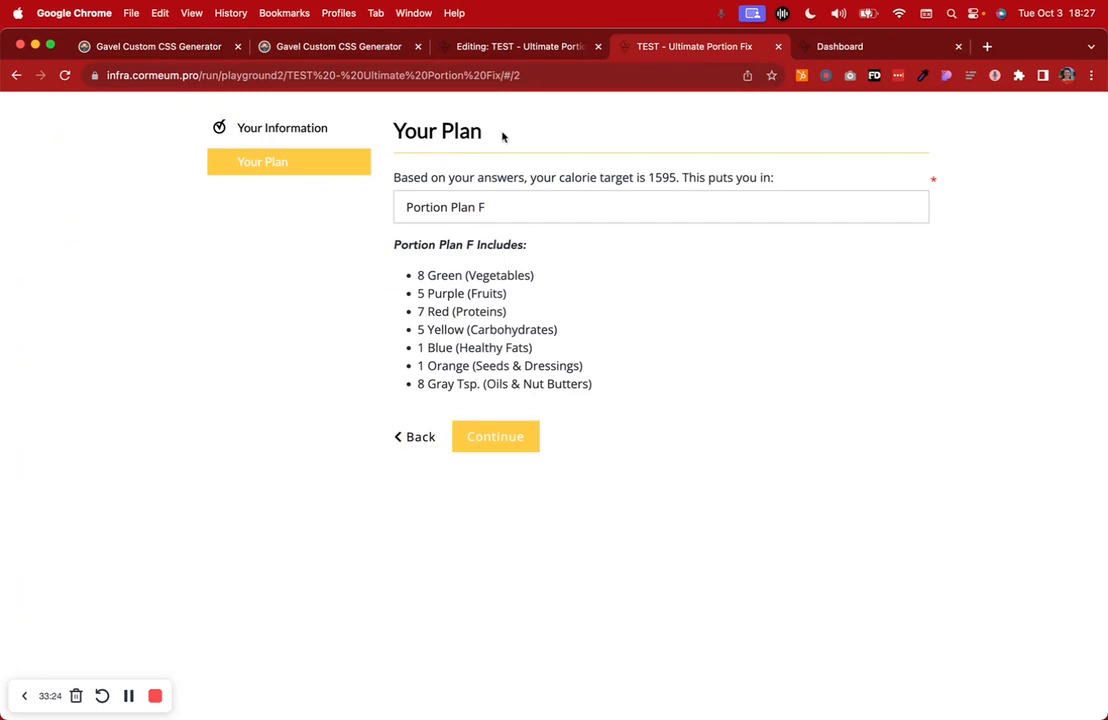
click(538, 48)
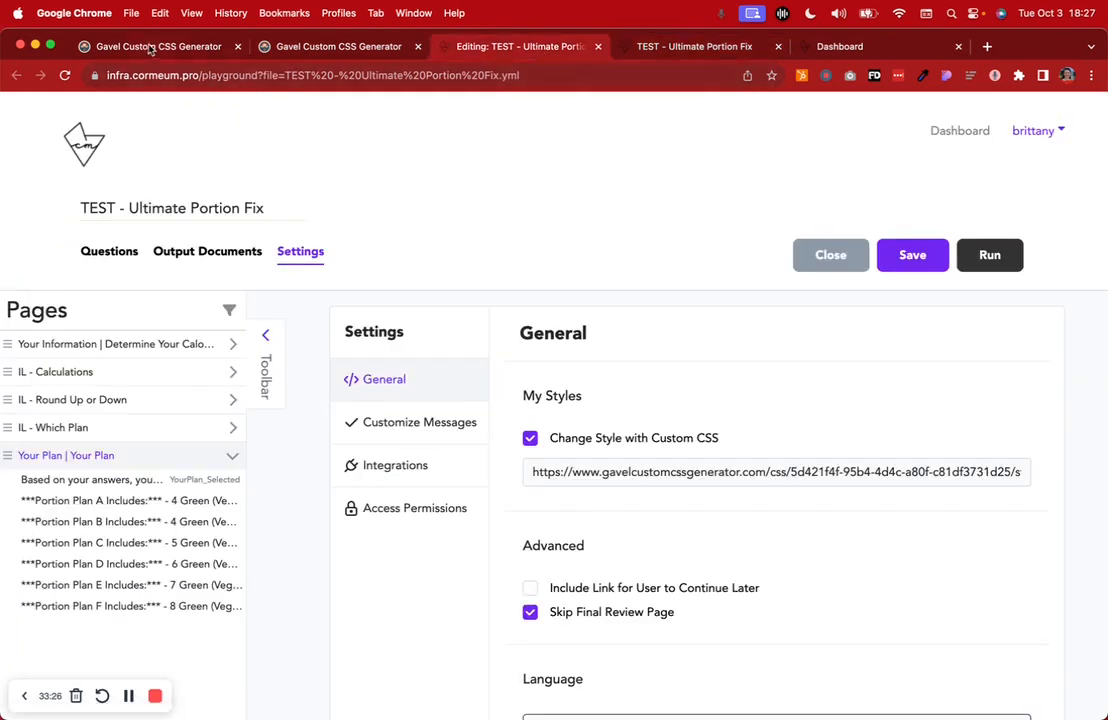
click(141, 45)
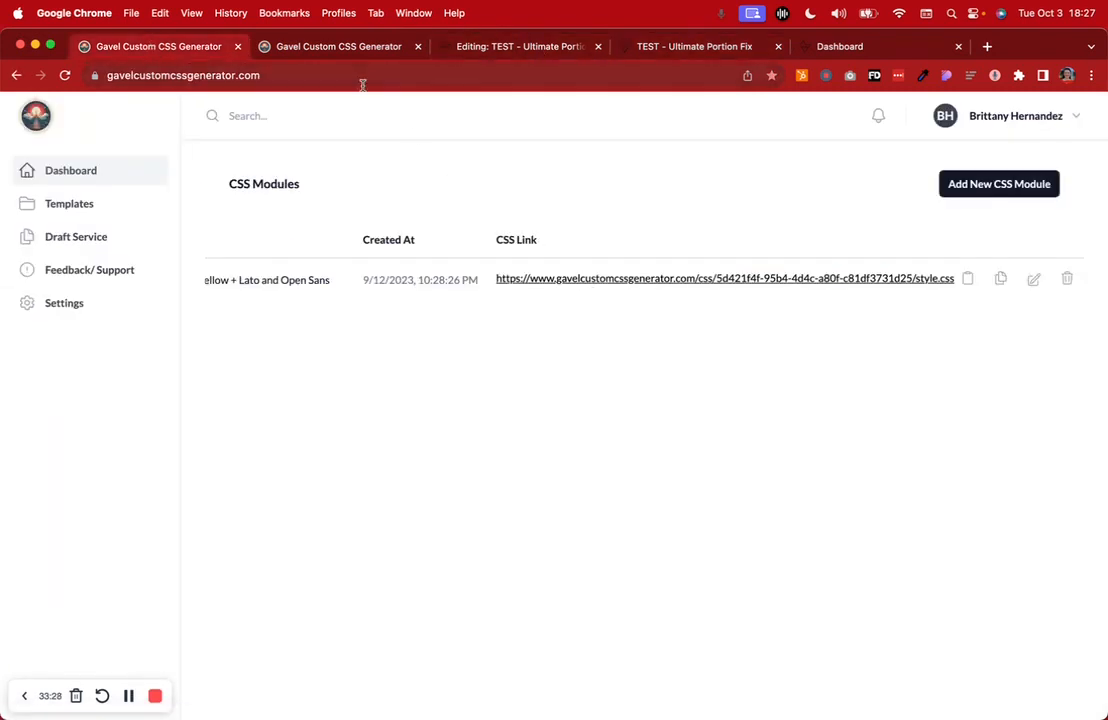
click(362, 80)
key(super+c)
click(130, 12)
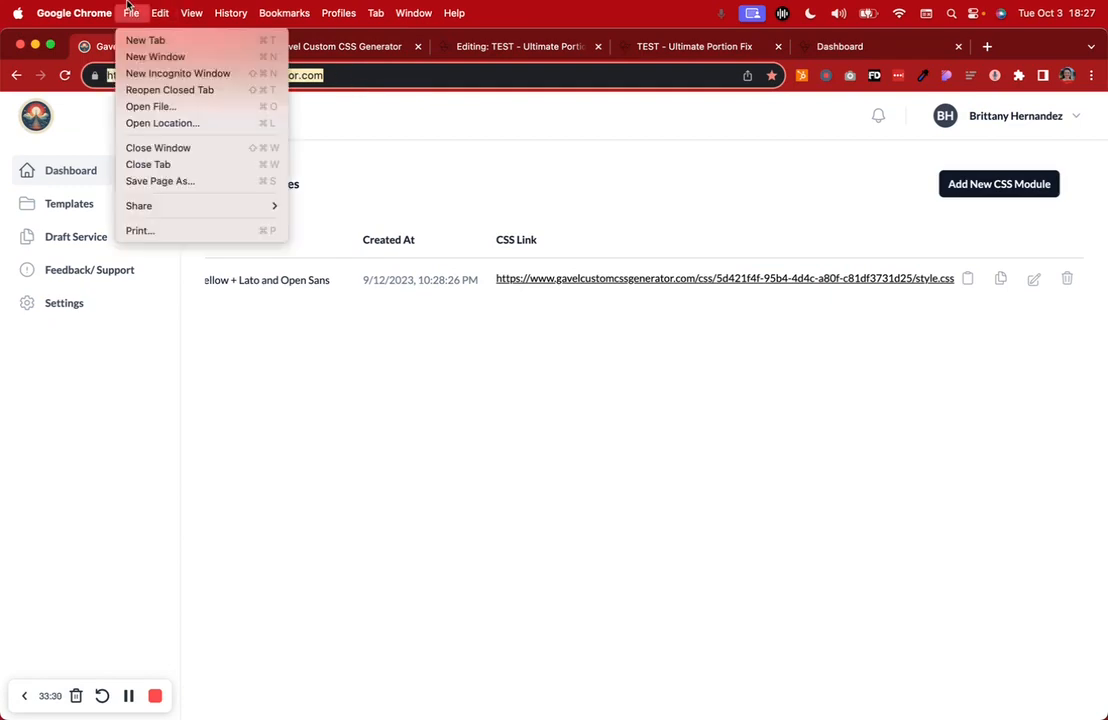
click(153, 75)
key(super+v)
key(Return)
scroll(347, 244, down, 2)
scroll(347, 244, down, 15)
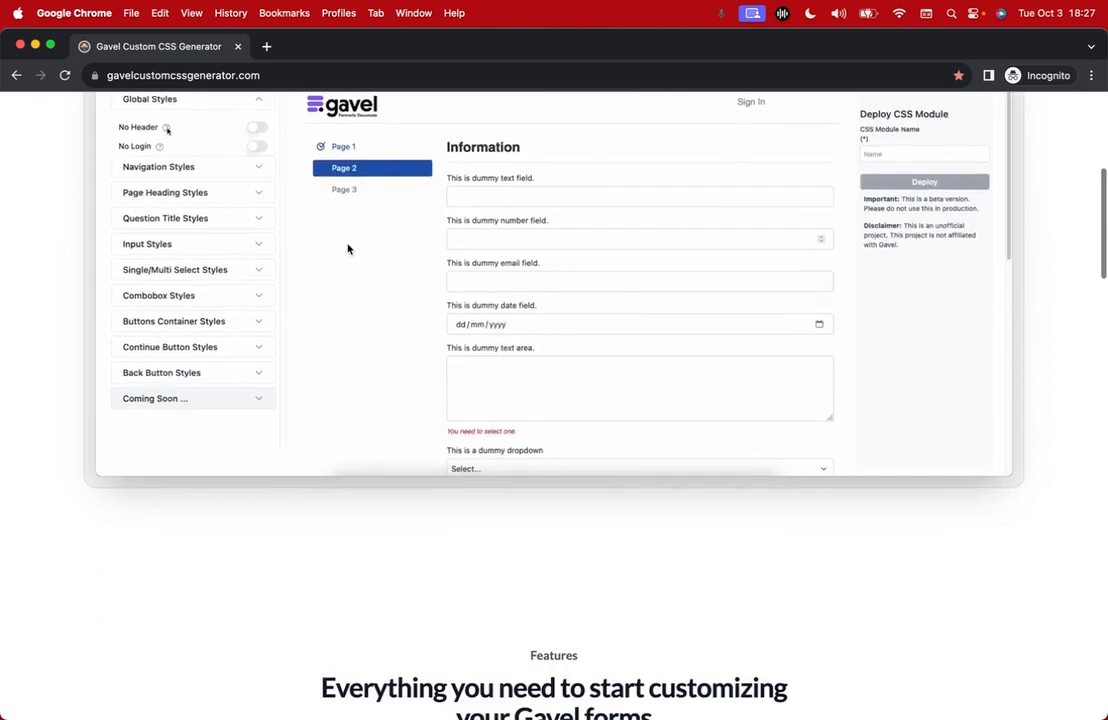
scroll(347, 244, down, 2)
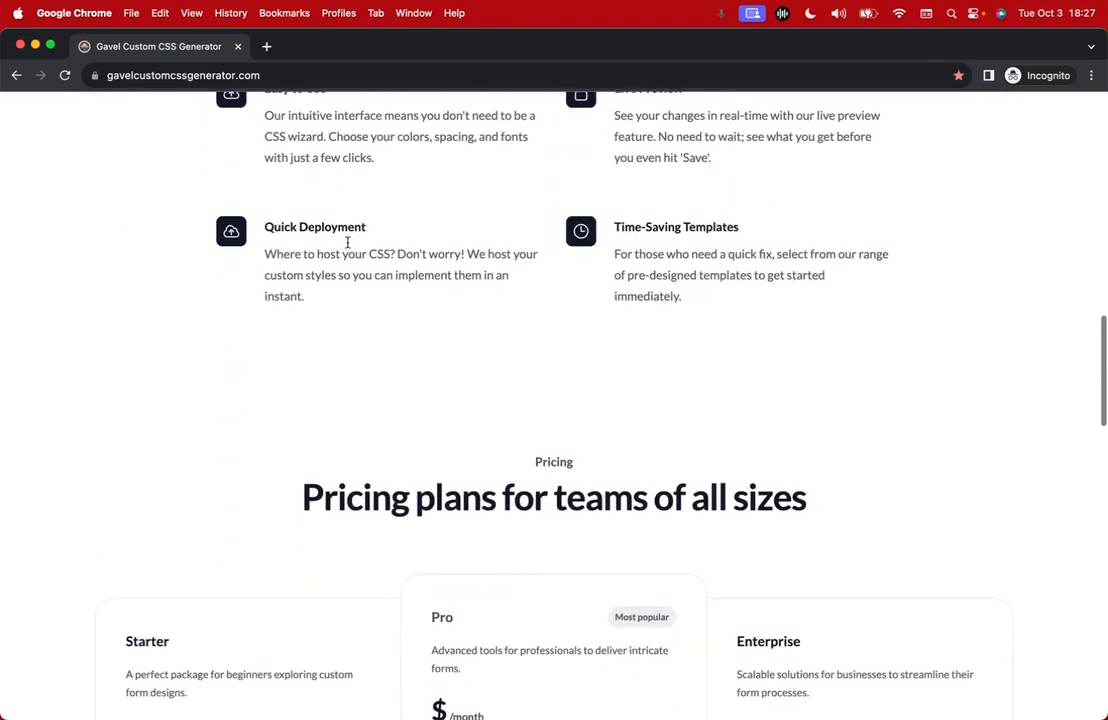
scroll(347, 244, up, 20)
drag(2, 73, 59, 72)
click(79, 45)
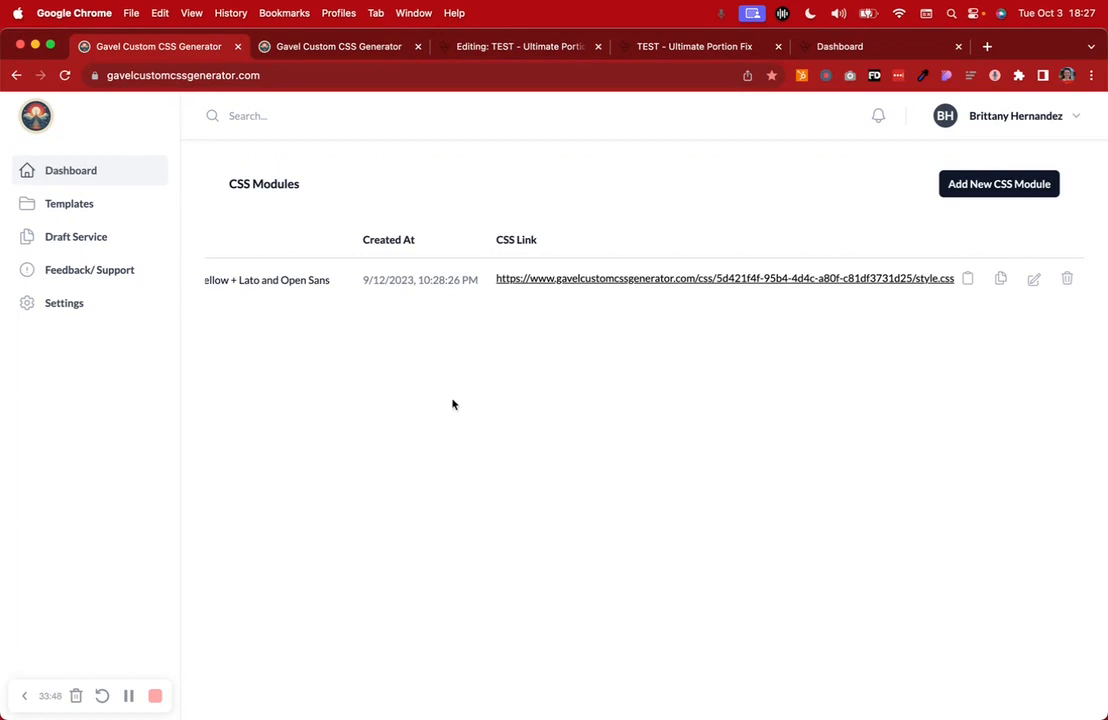
scroll(430, 293, left, 2)
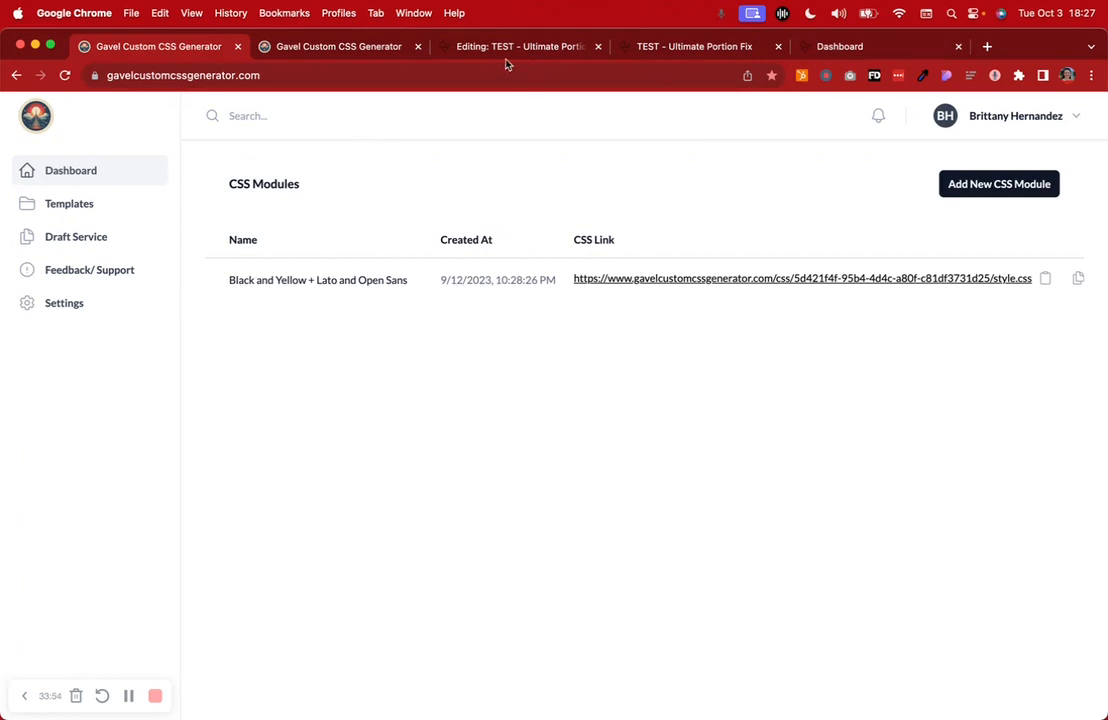
drag(1106, 205, 994, 208)
Glance at the workbook PDF, then return to the questionnaire editor
click(1079, 208)
click(307, 329)
click(519, 57)
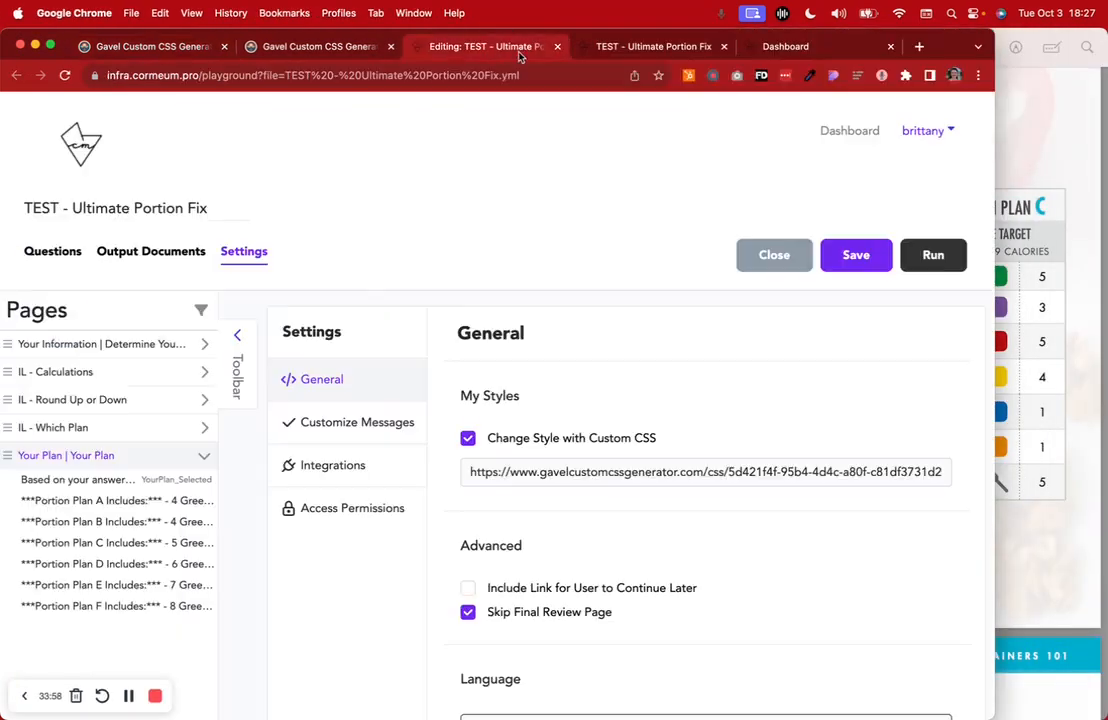
click(611, 49)
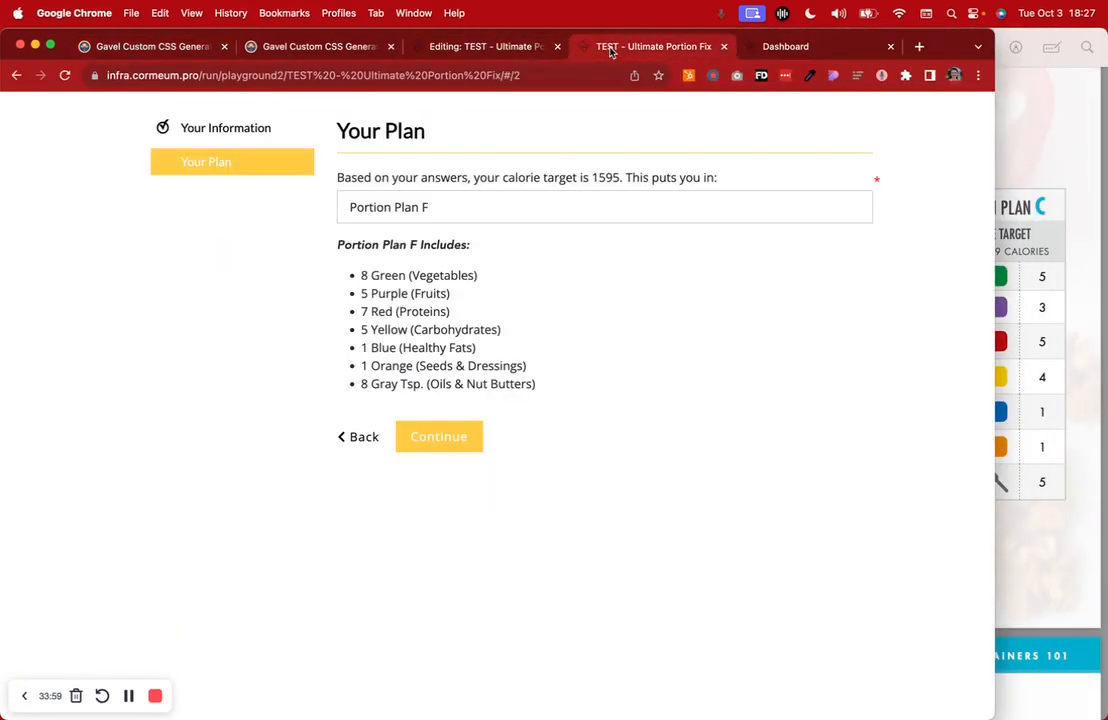
click(507, 57)
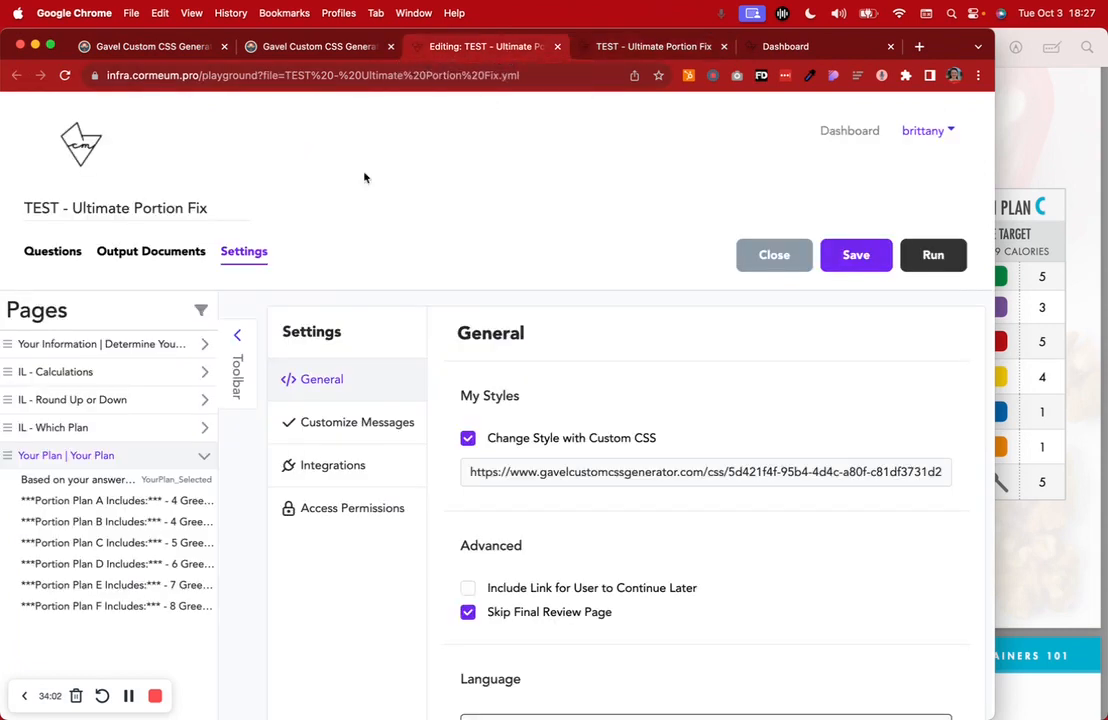
Open the IL - Calculations page's variables and close the TEST - Ultimate Portion Fix preview
click(126, 375)
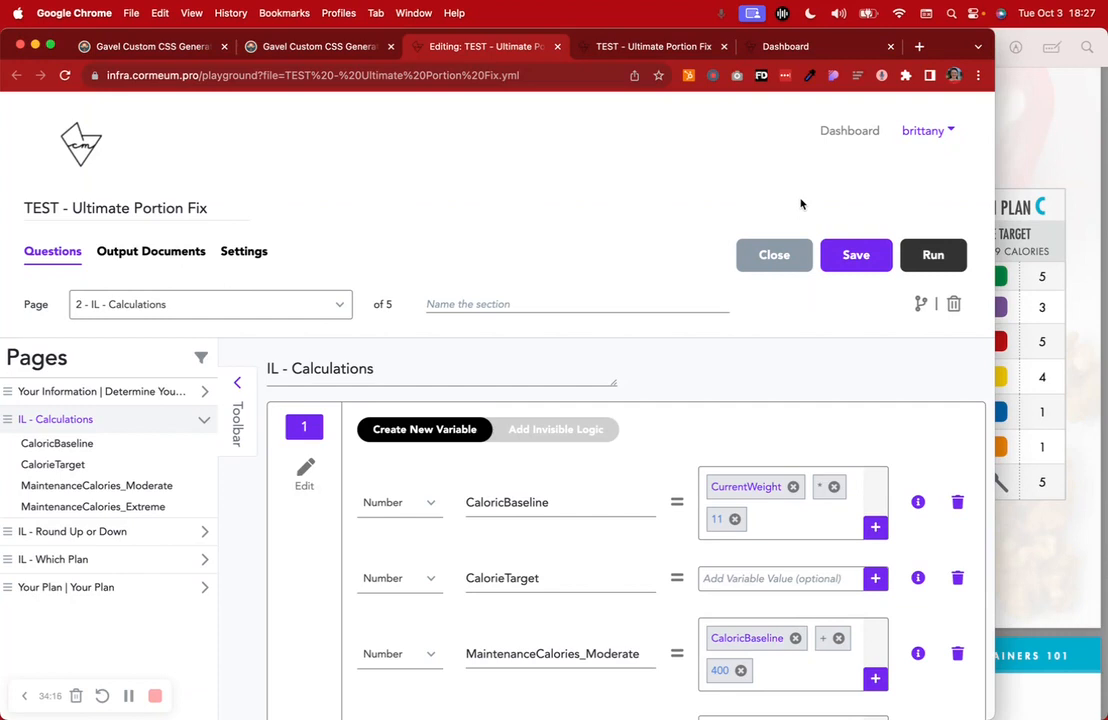
click(651, 50)
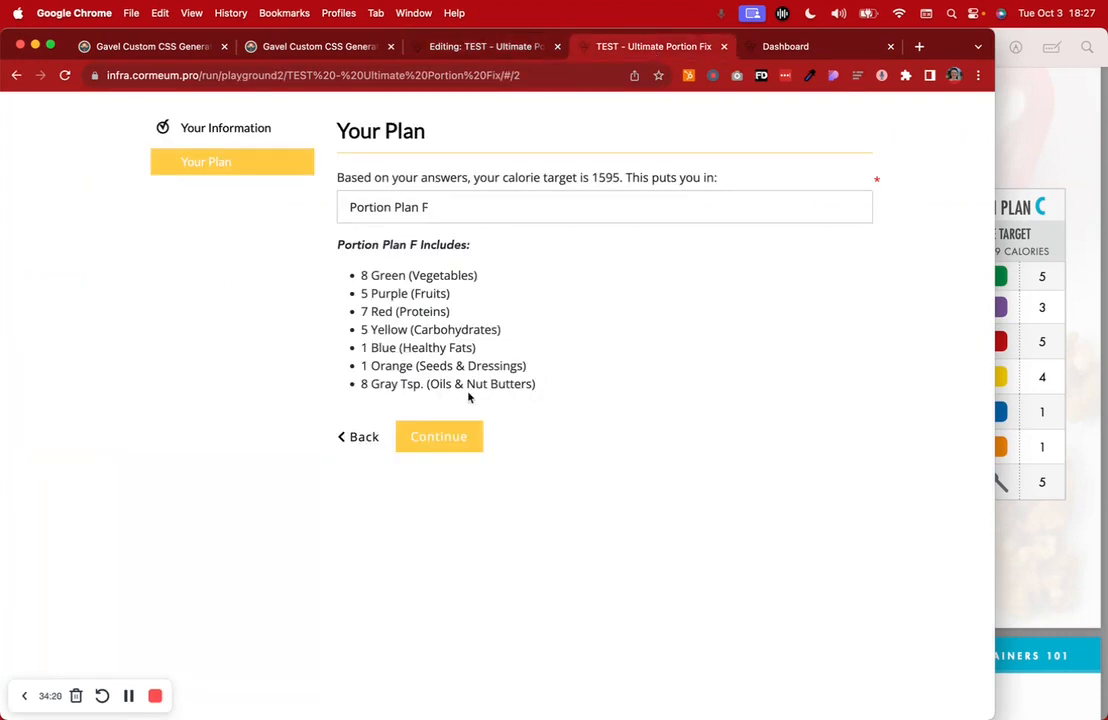
click(724, 46)
click(487, 46)
click(1073, 253)
Check the workbook's page 42 and page 40 calorie pages, then close Preview
scroll(470, 260, up, 3)
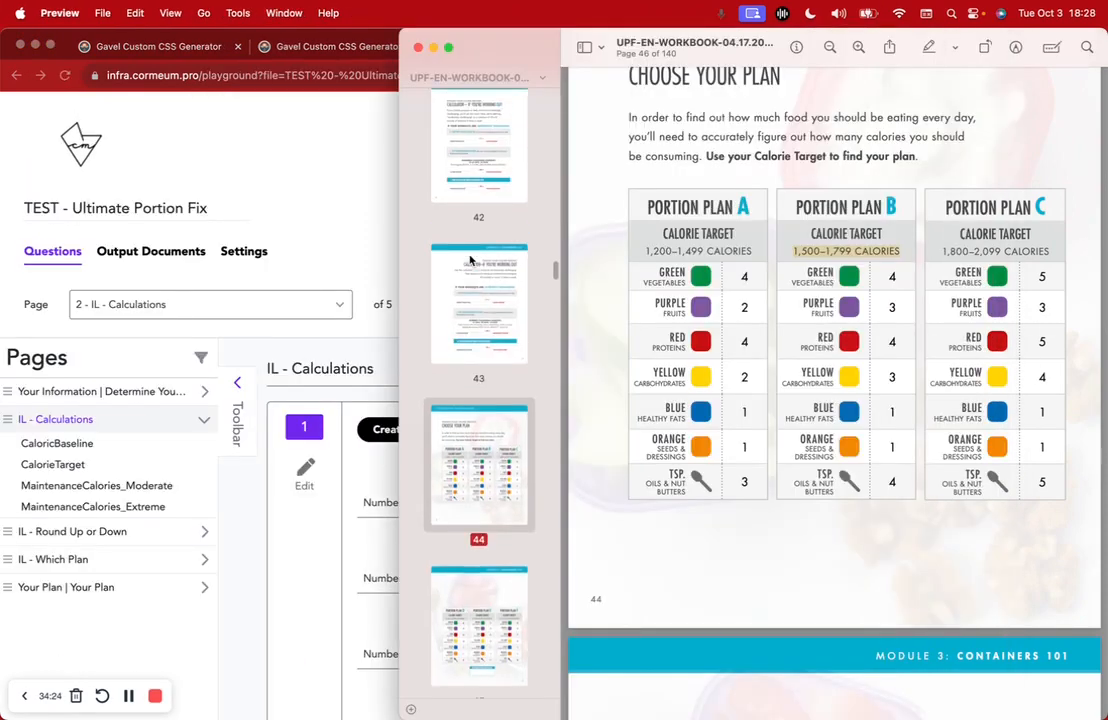
click(470, 260)
scroll(470, 261, up, 4)
scroll(470, 260, up, 2)
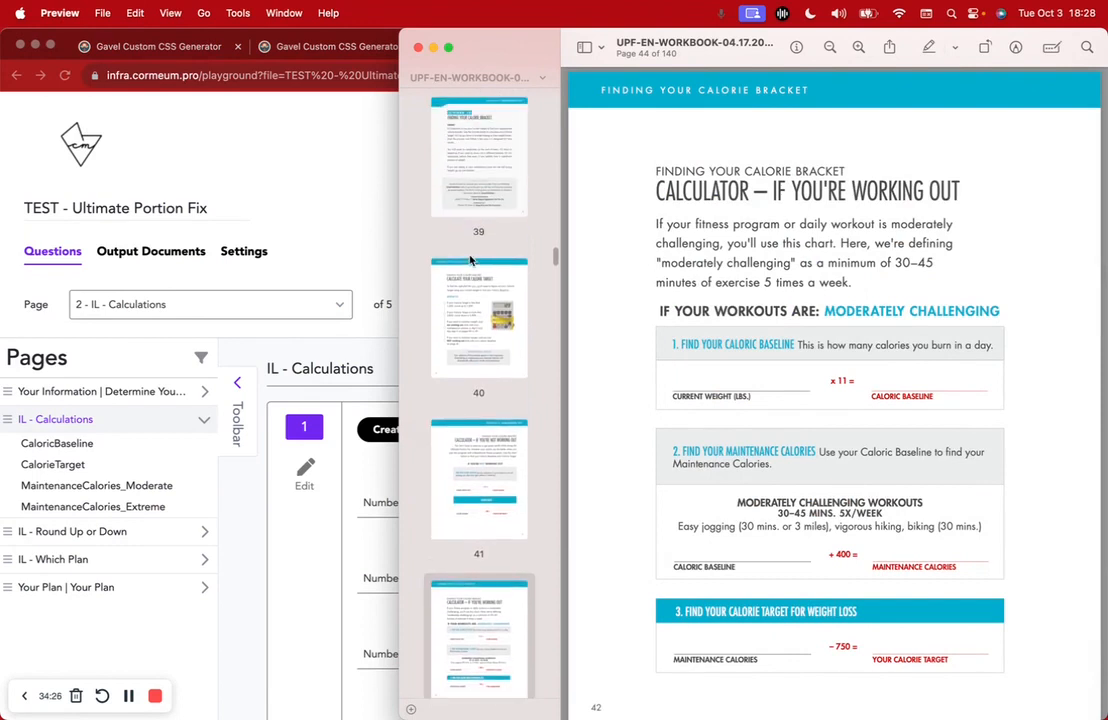
click(472, 257)
scroll(541, 262, up, 2)
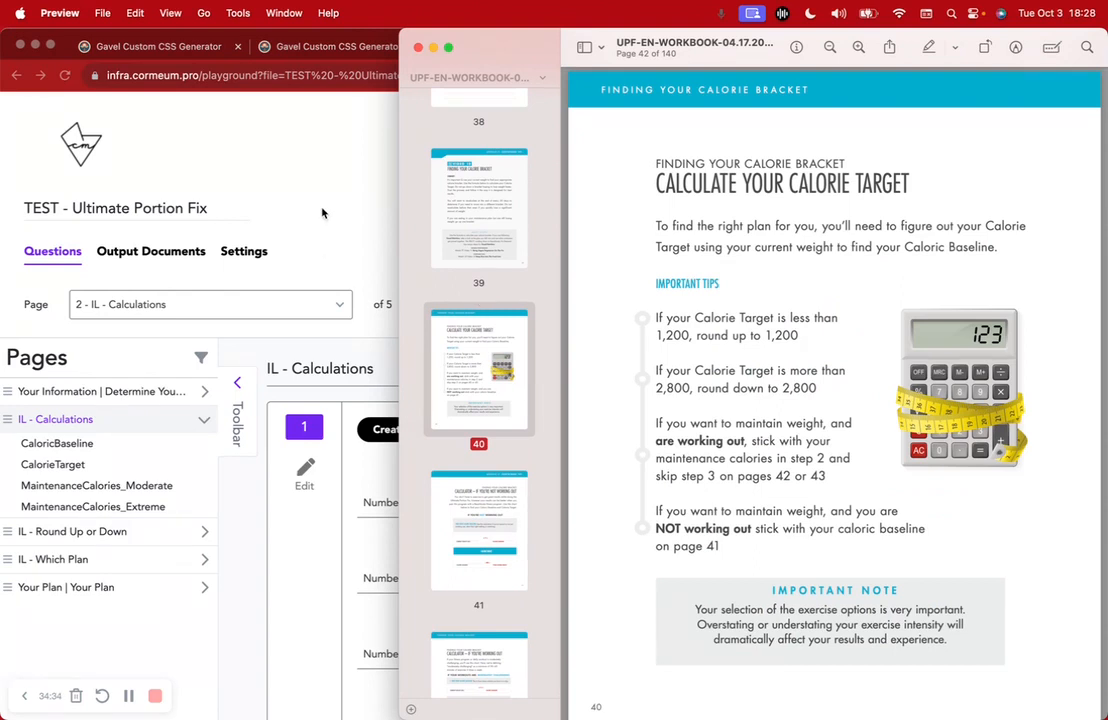
scroll(433, 141, up, 10)
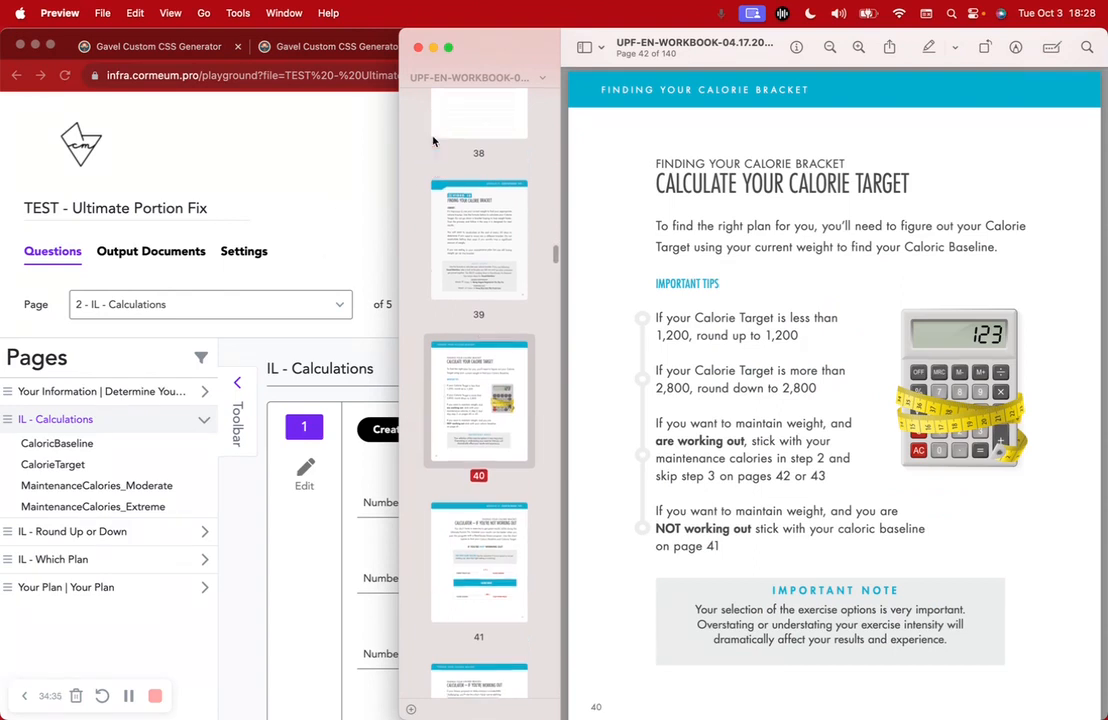
click(419, 48)
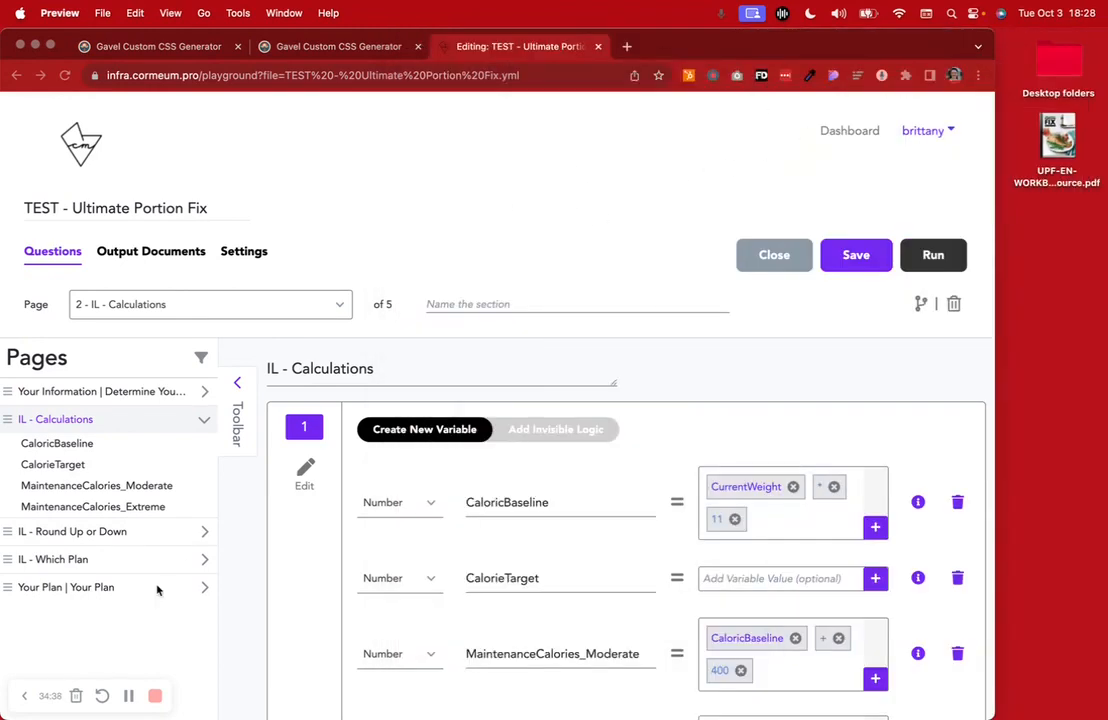